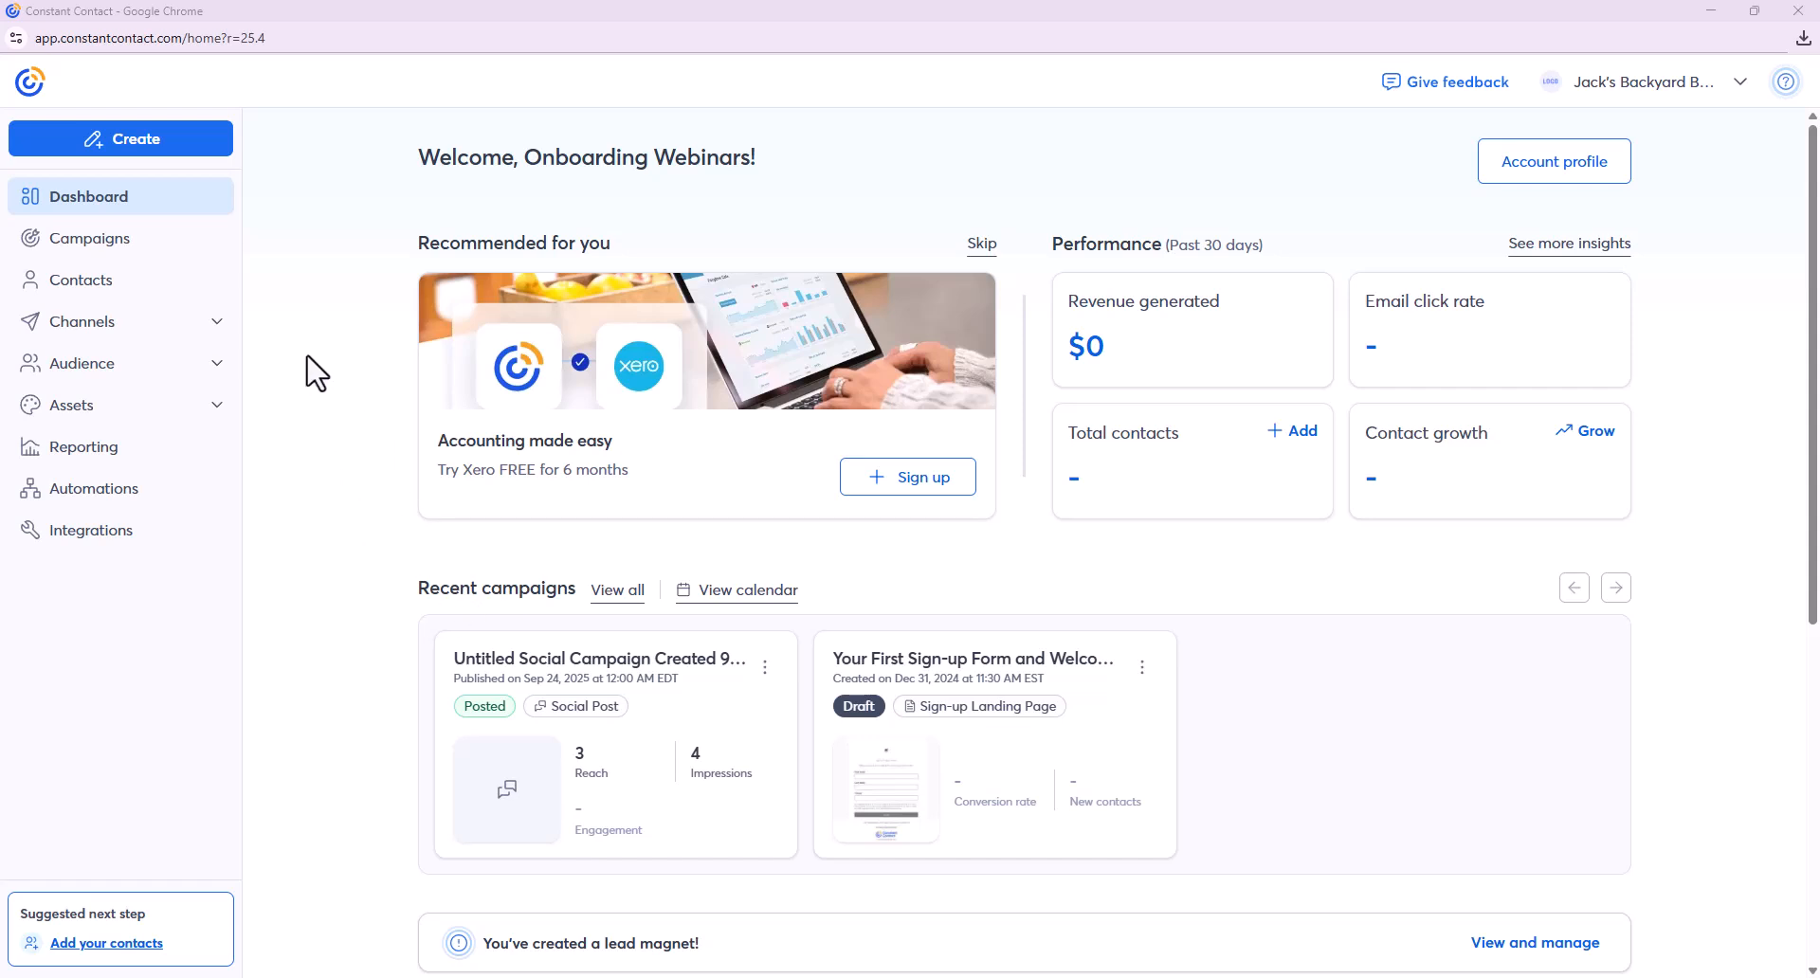
- Go to the contacts area and start adding contacts by importing a file
click(78, 283)
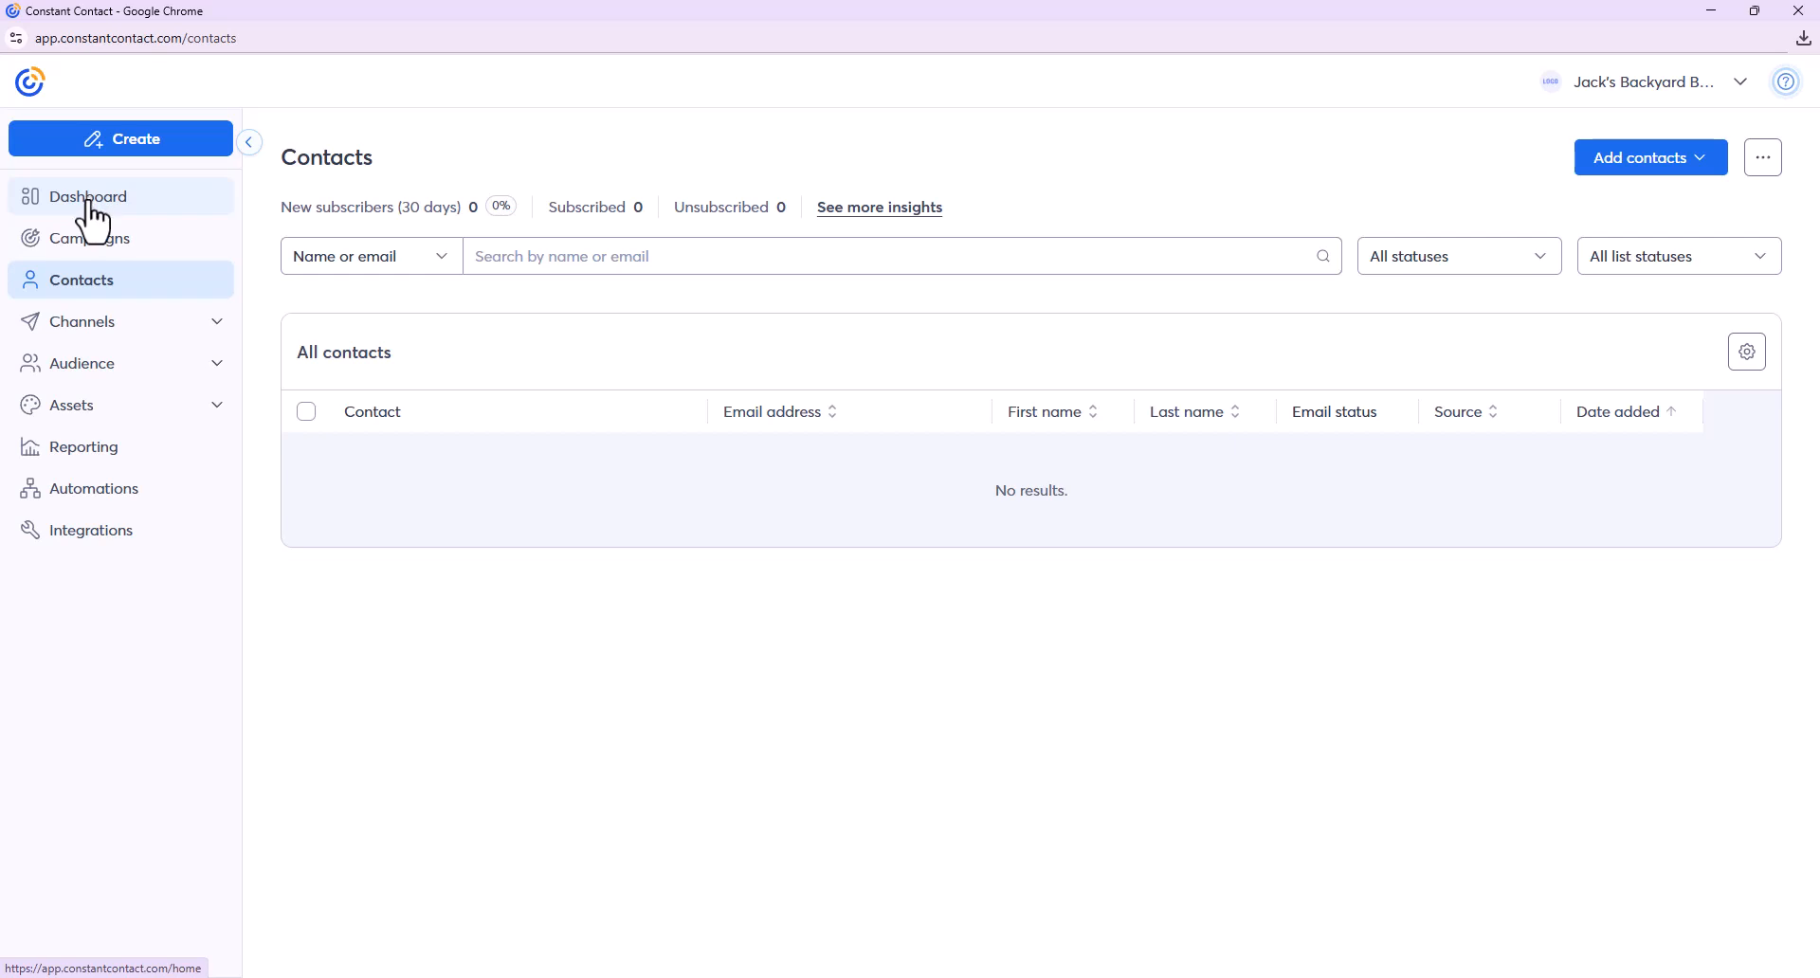
click(158, 329)
click(158, 328)
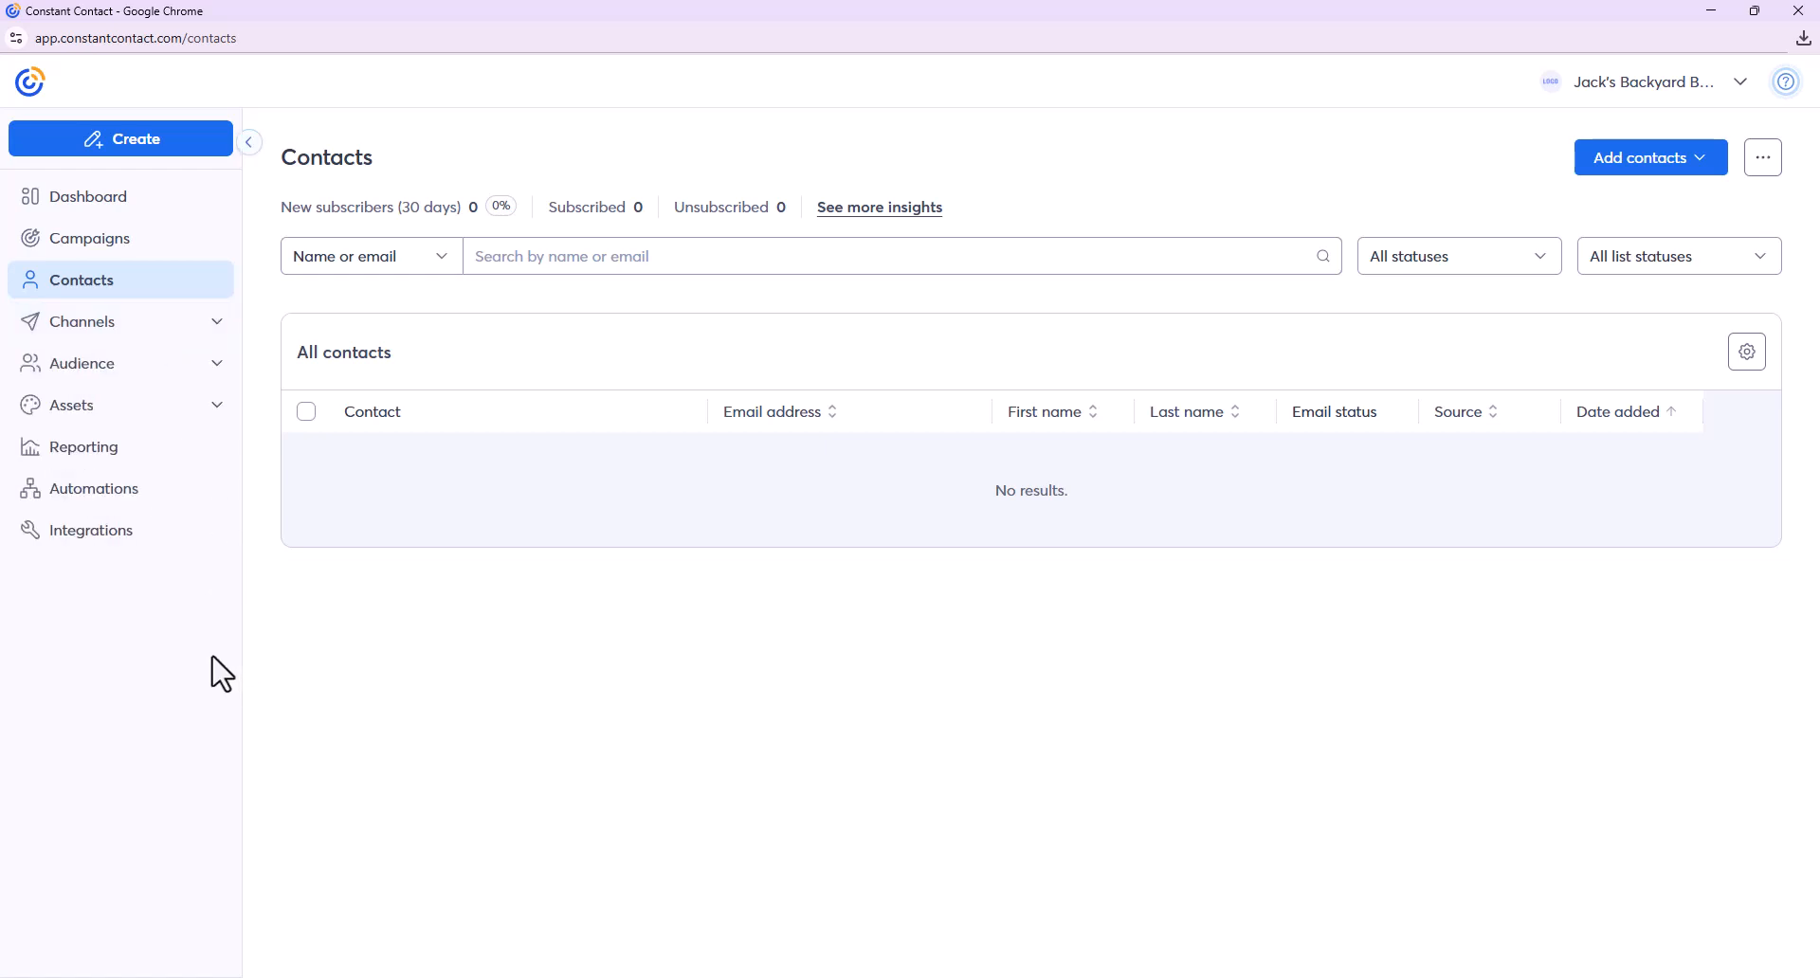
click(1629, 169)
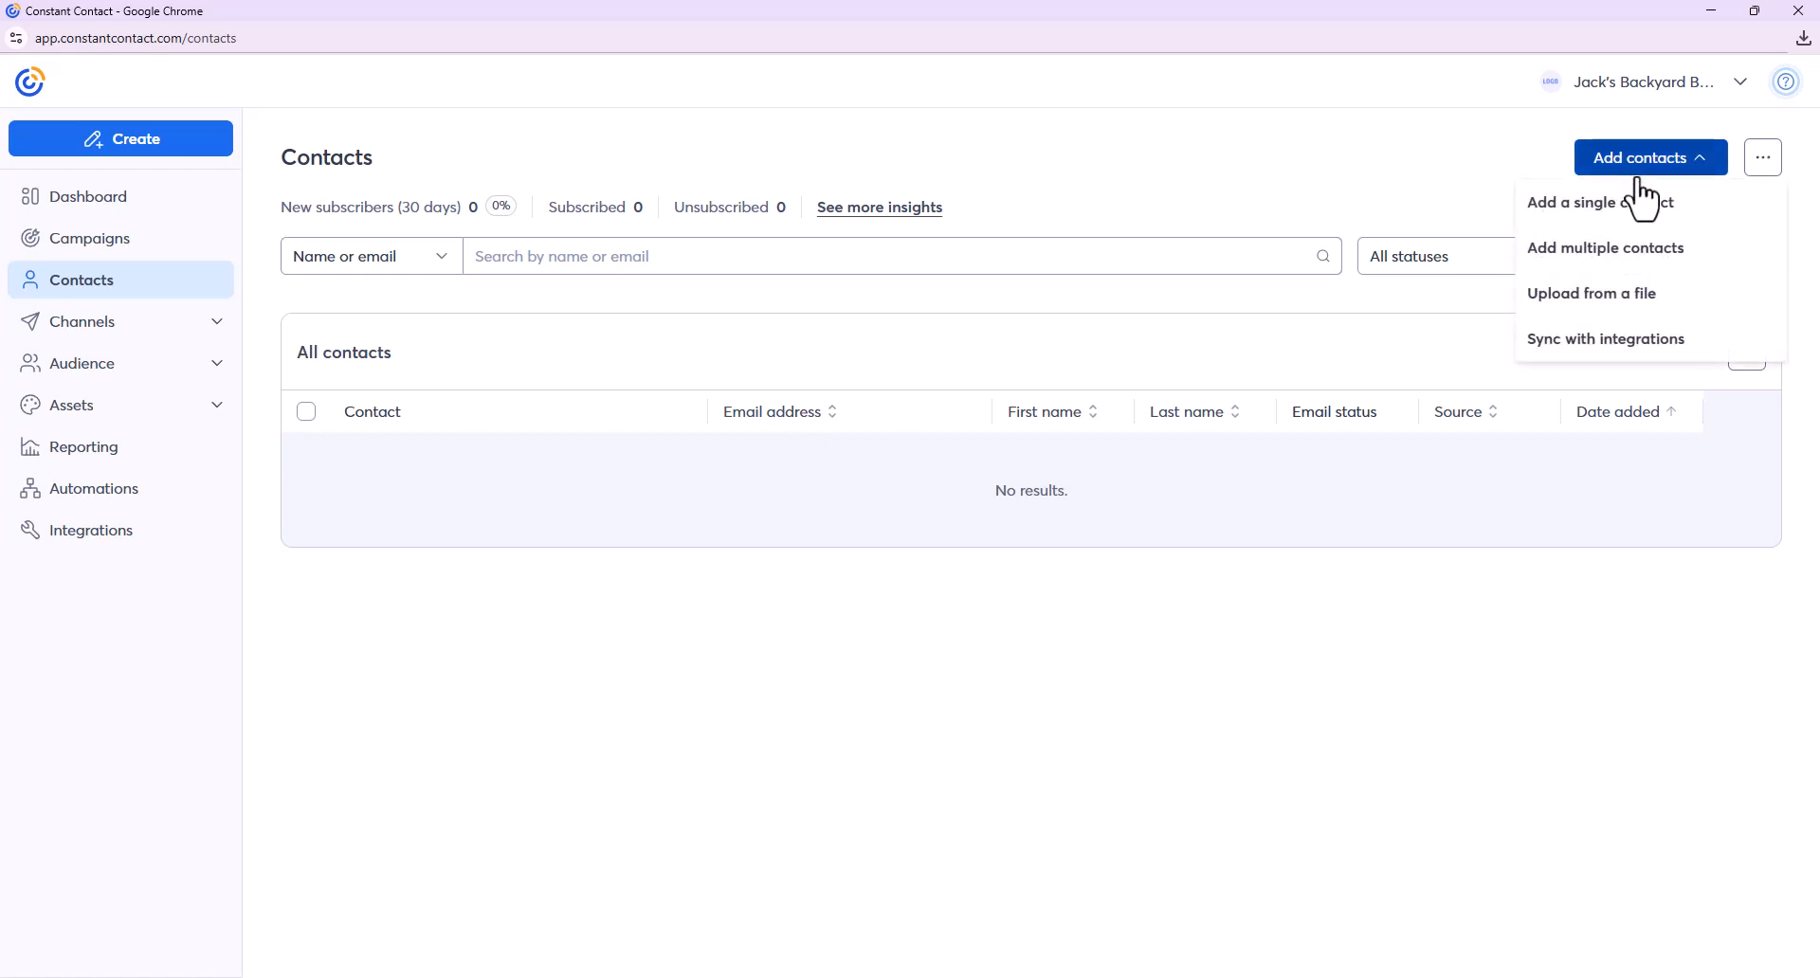
click(1684, 349)
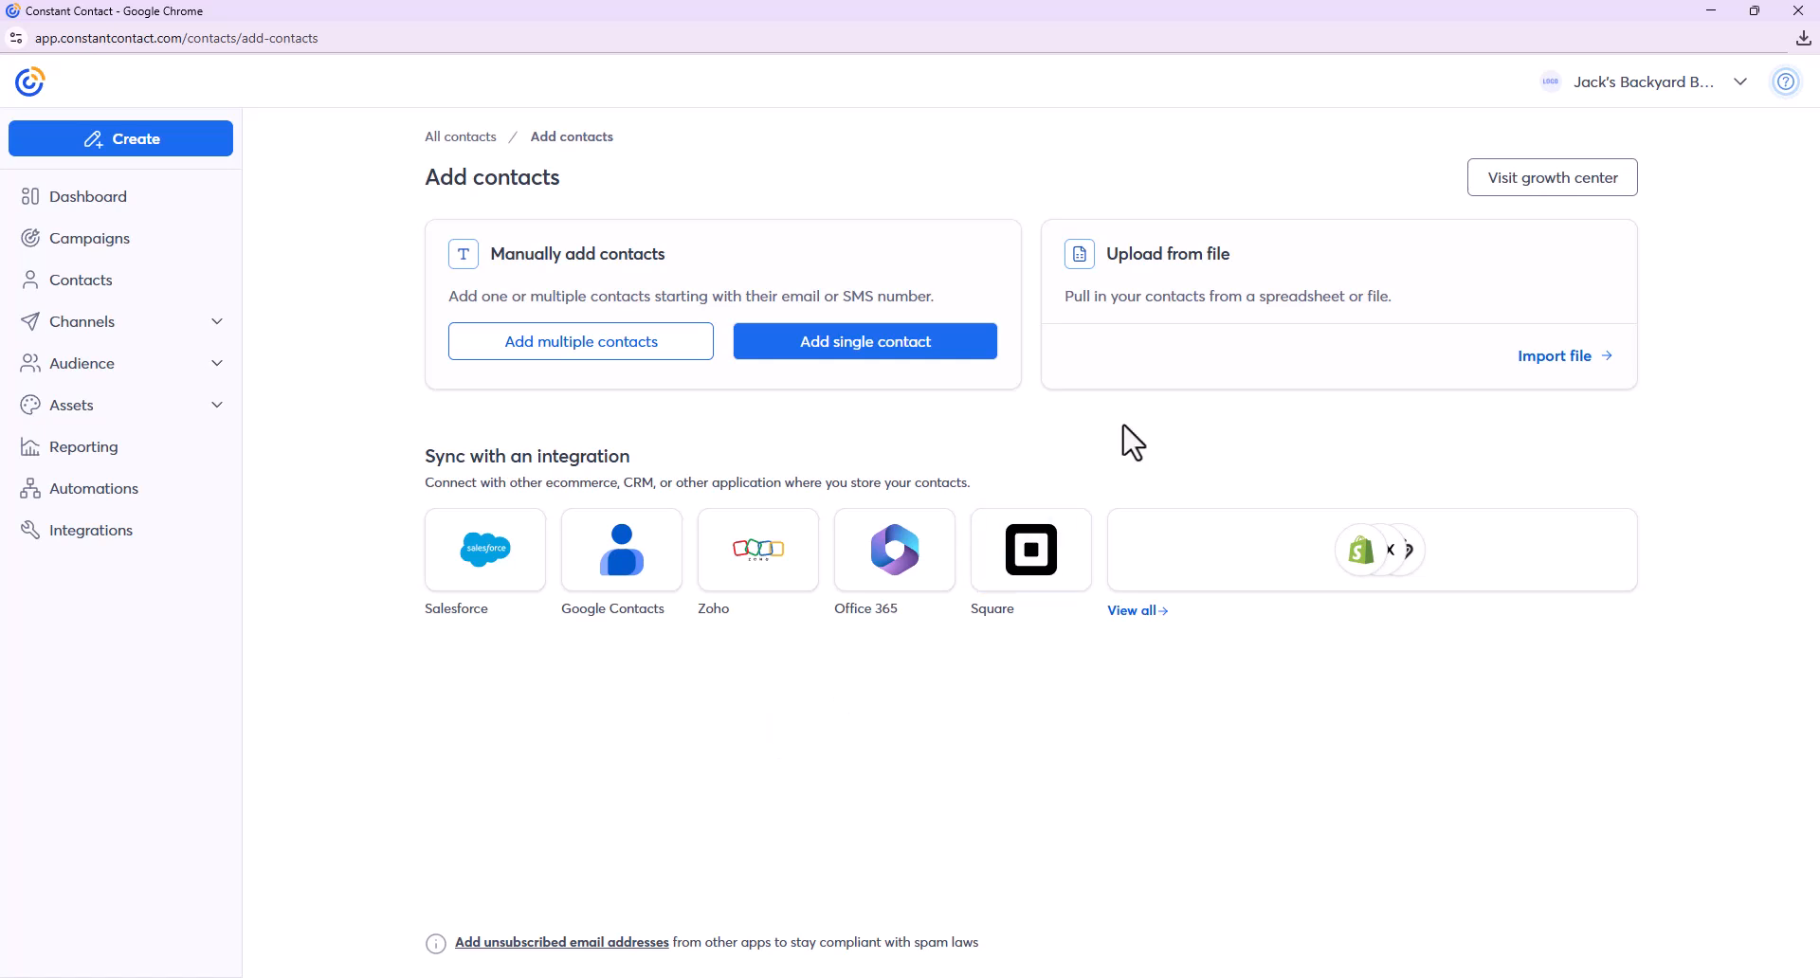
click(1573, 370)
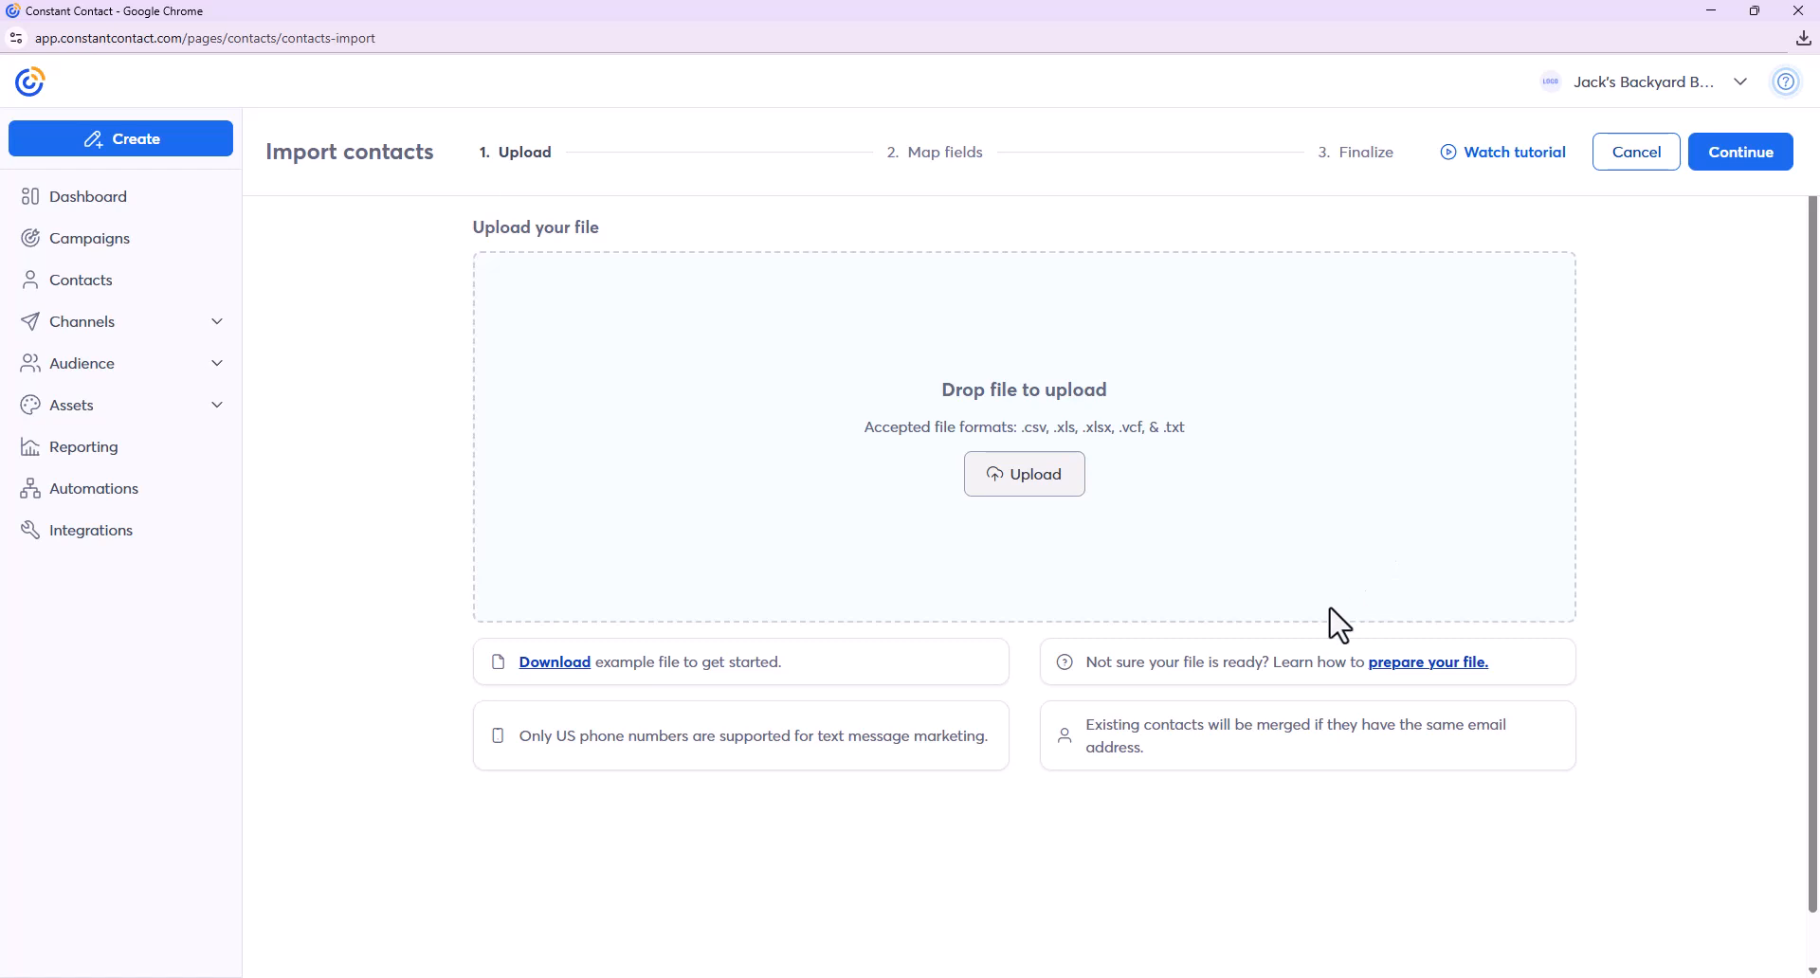
- Switch to the Sample Contacts for Upload (1) spreadsheet in Excel and widen its columns so the headings are readable
key(alt+Tab)
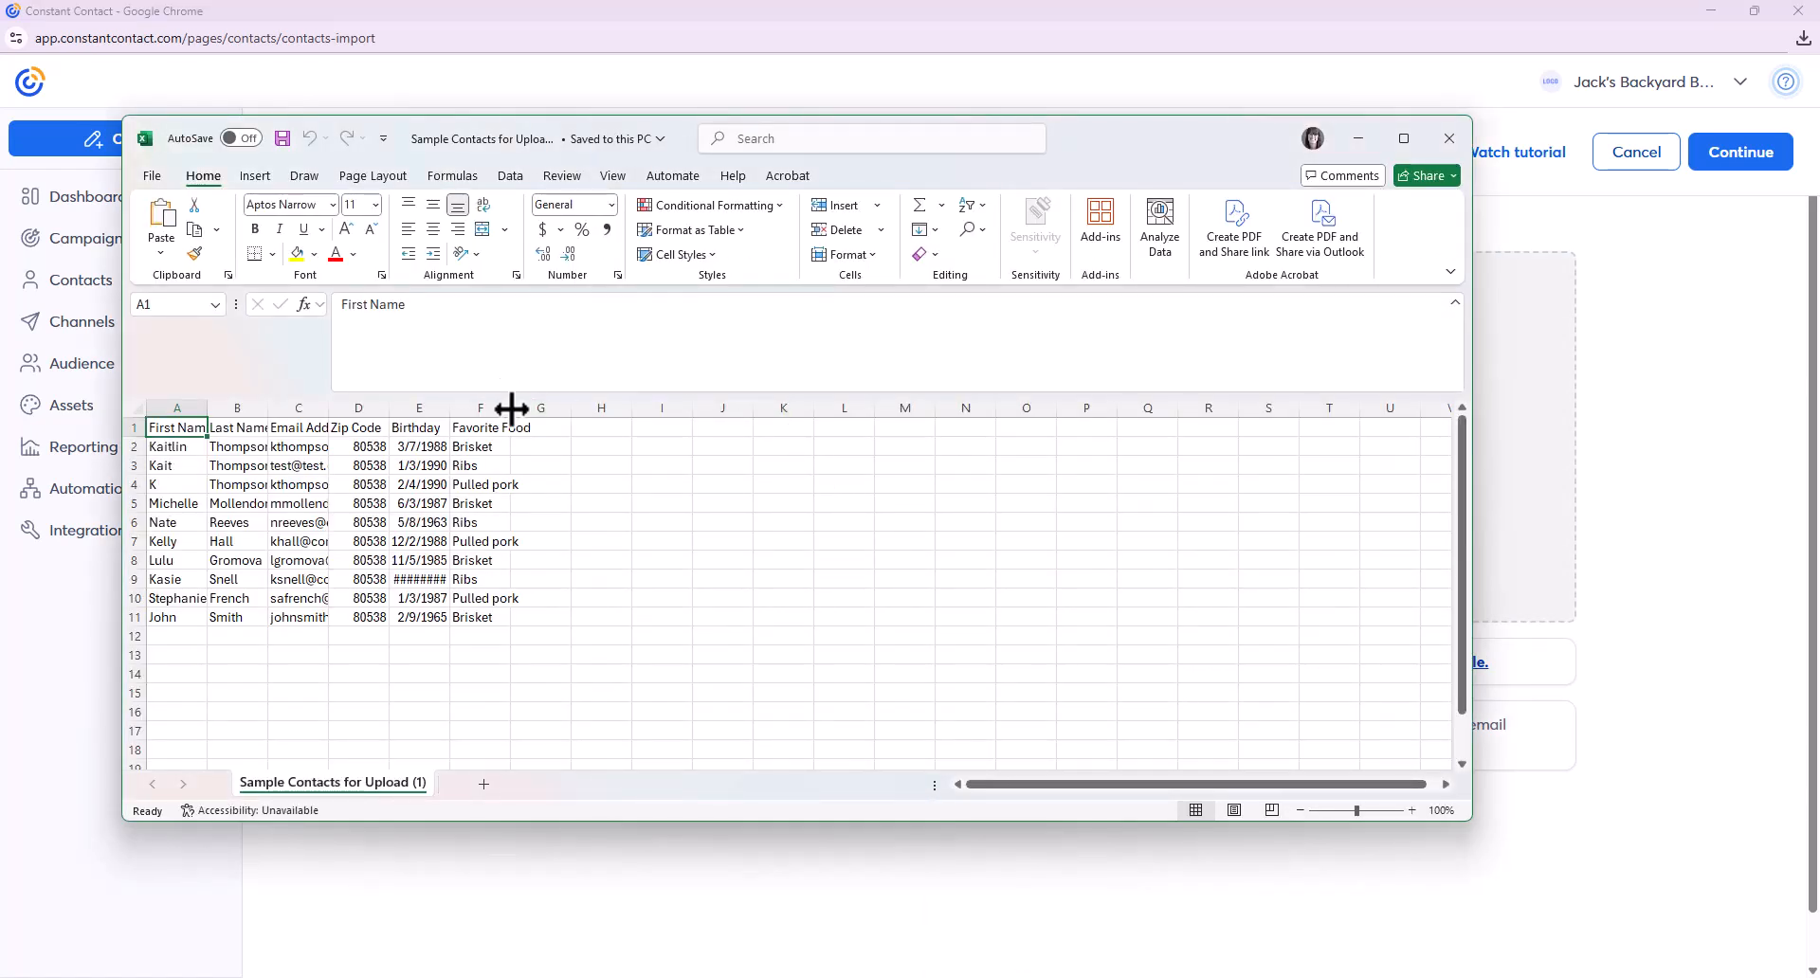
drag(511, 409, 474, 408)
drag(328, 409, 363, 410)
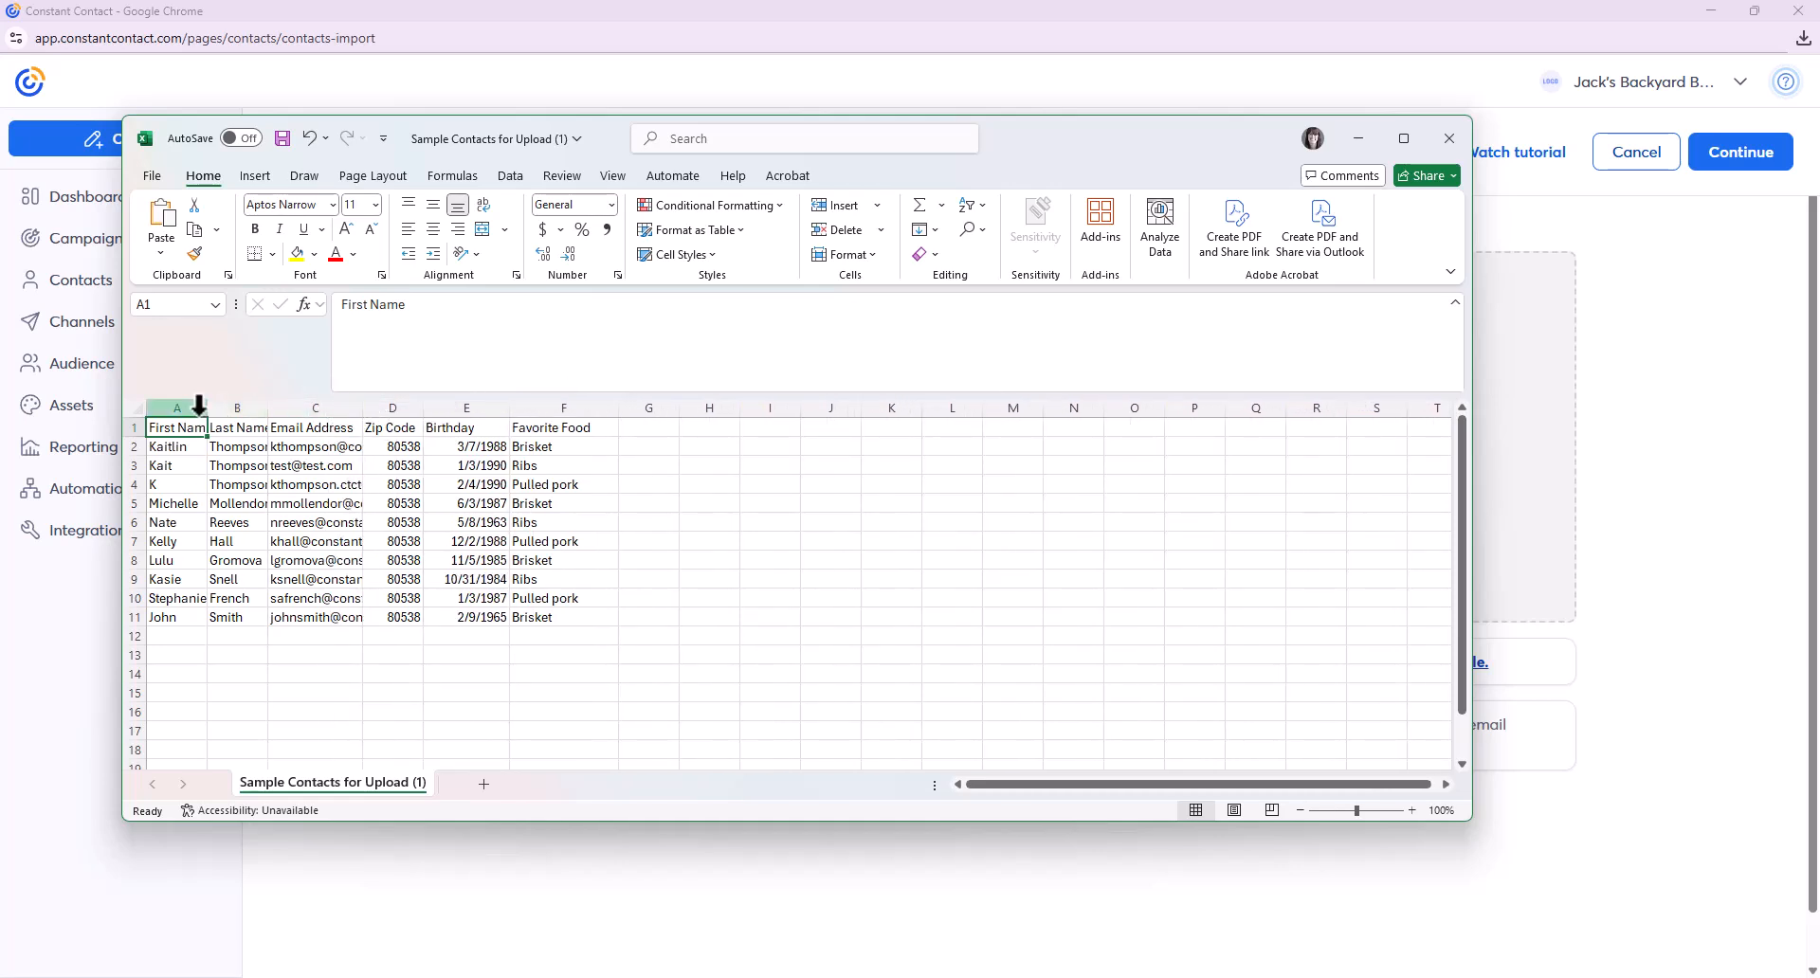
click(316, 408)
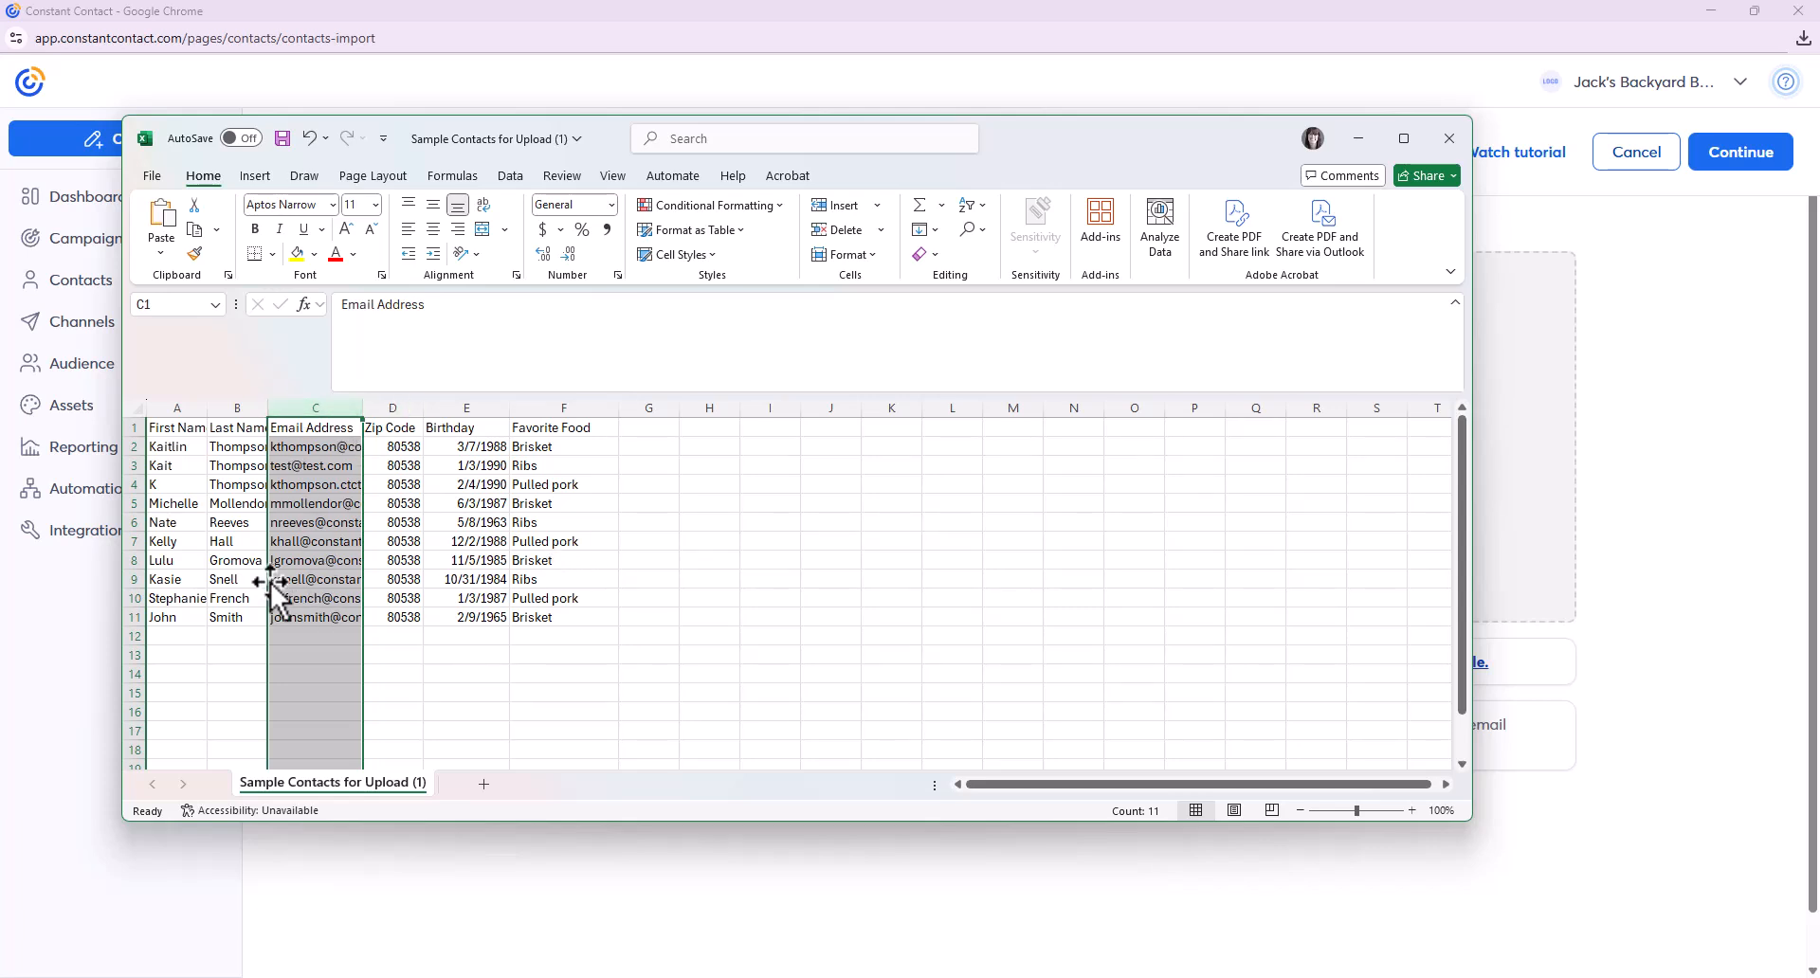
click(213, 431)
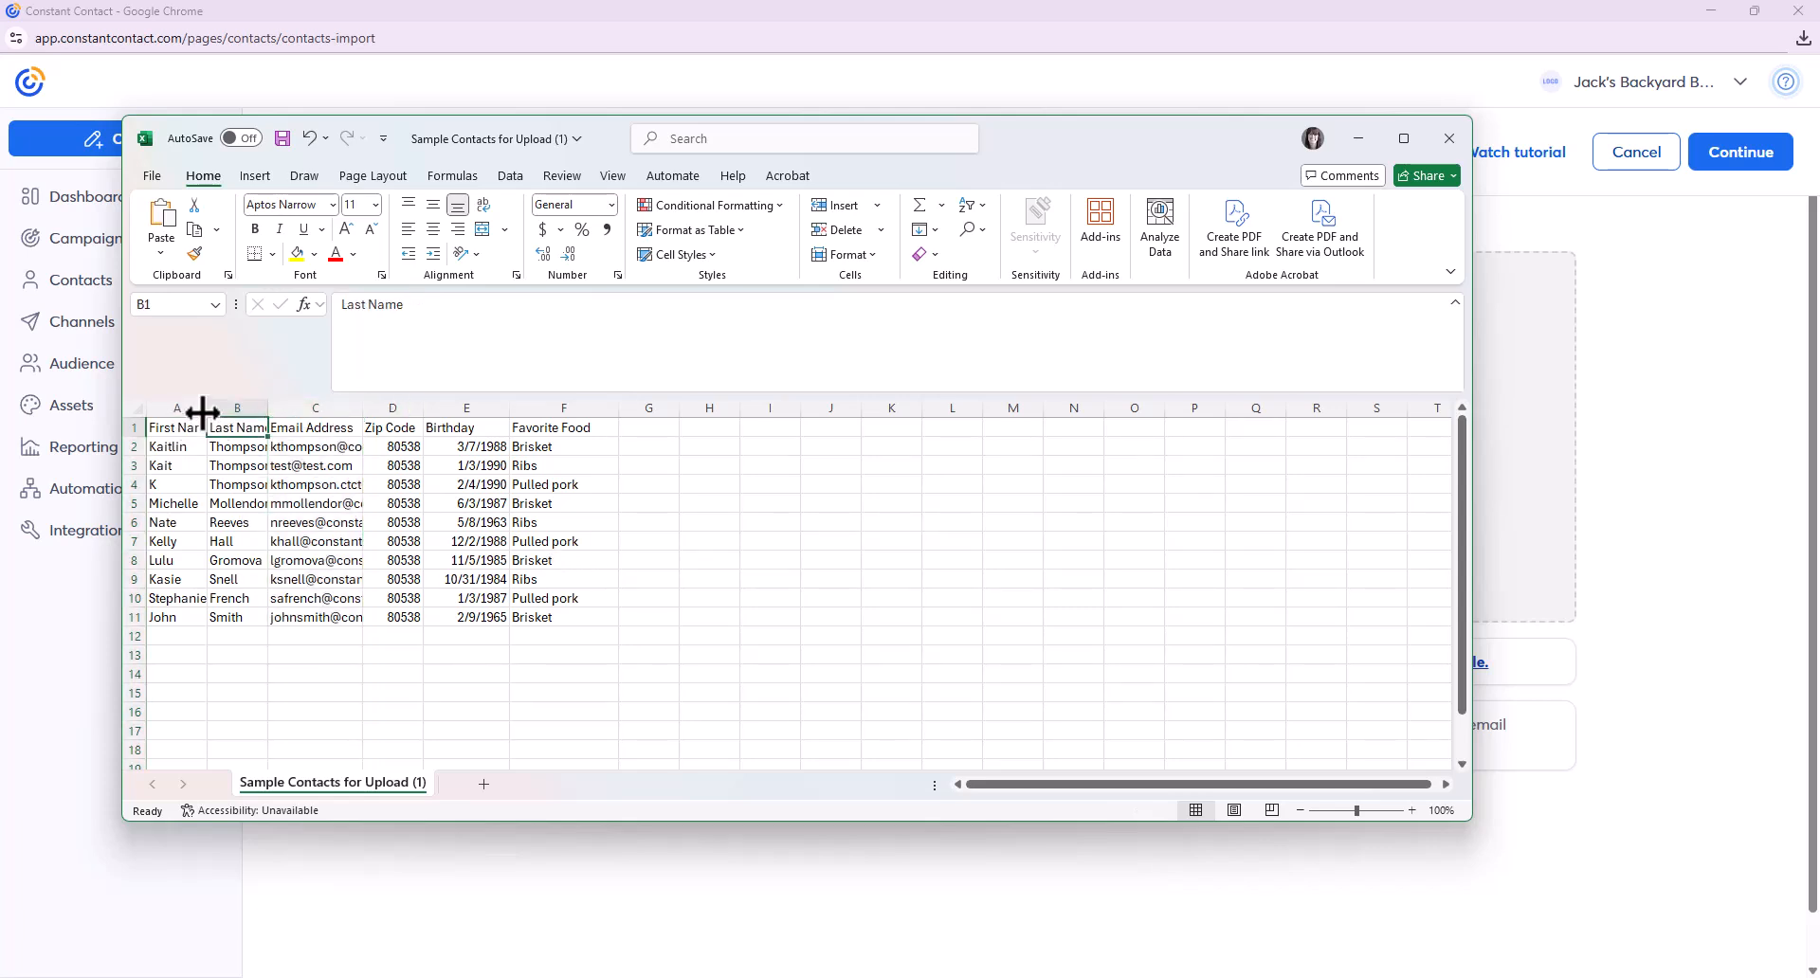
double_click(207, 408)
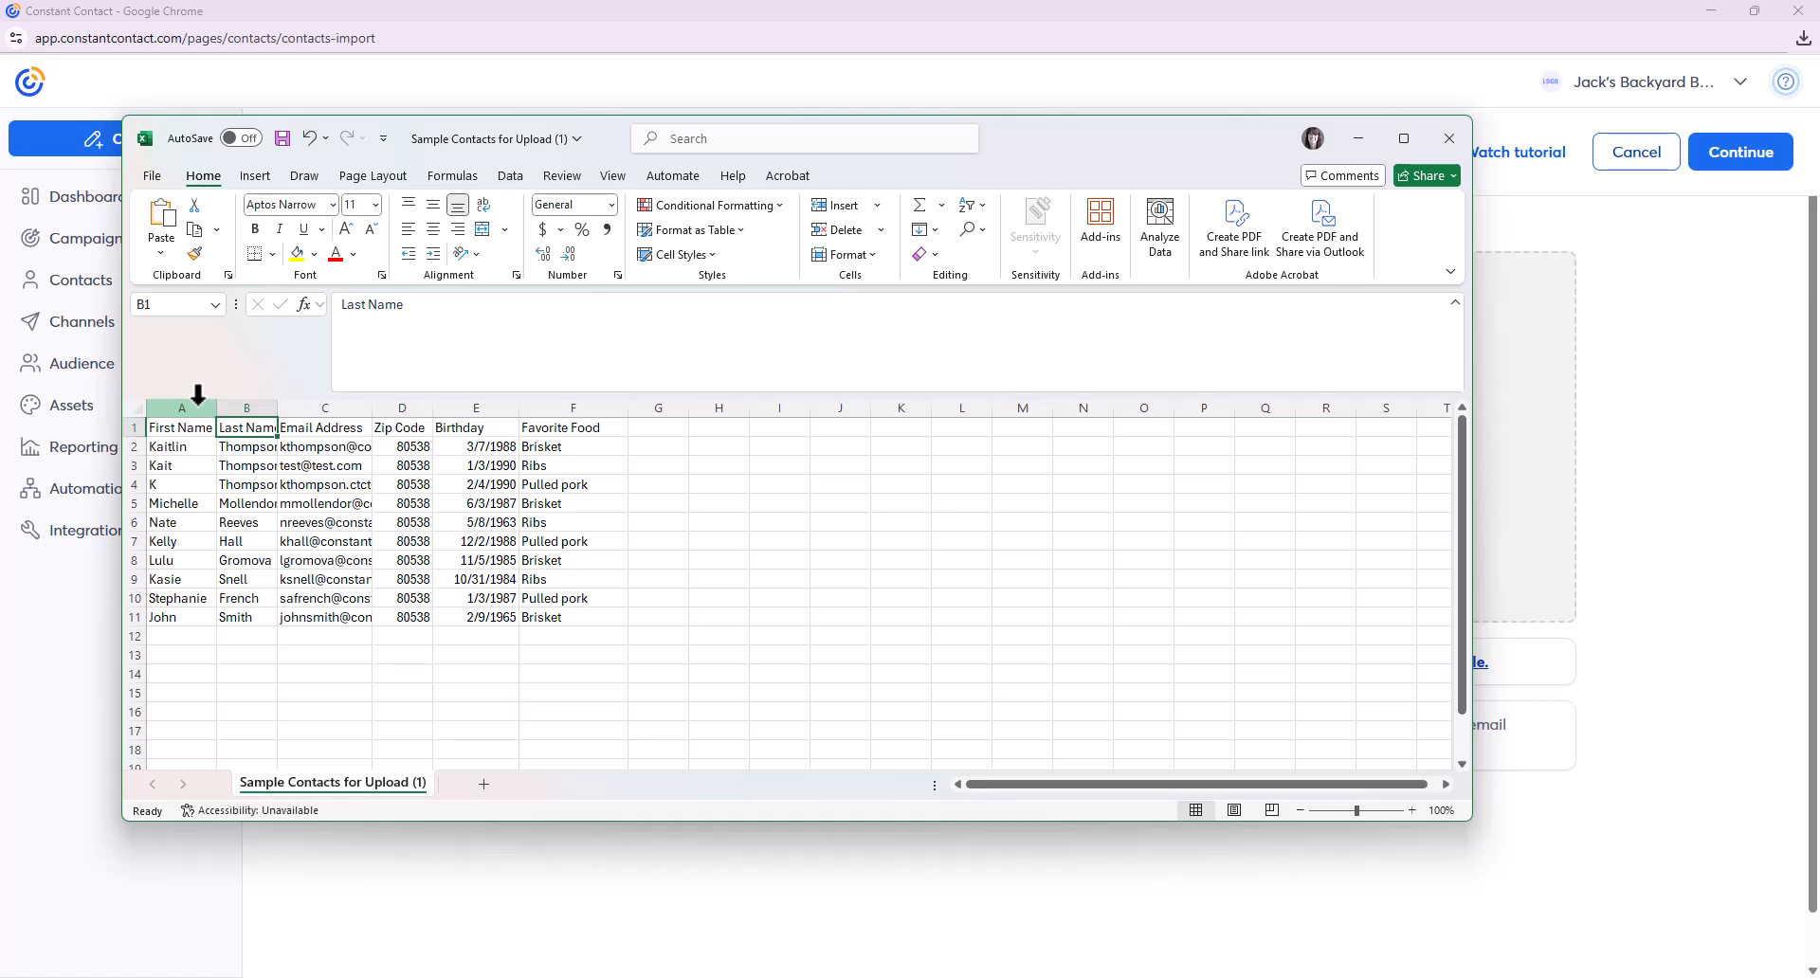
double_click(277, 412)
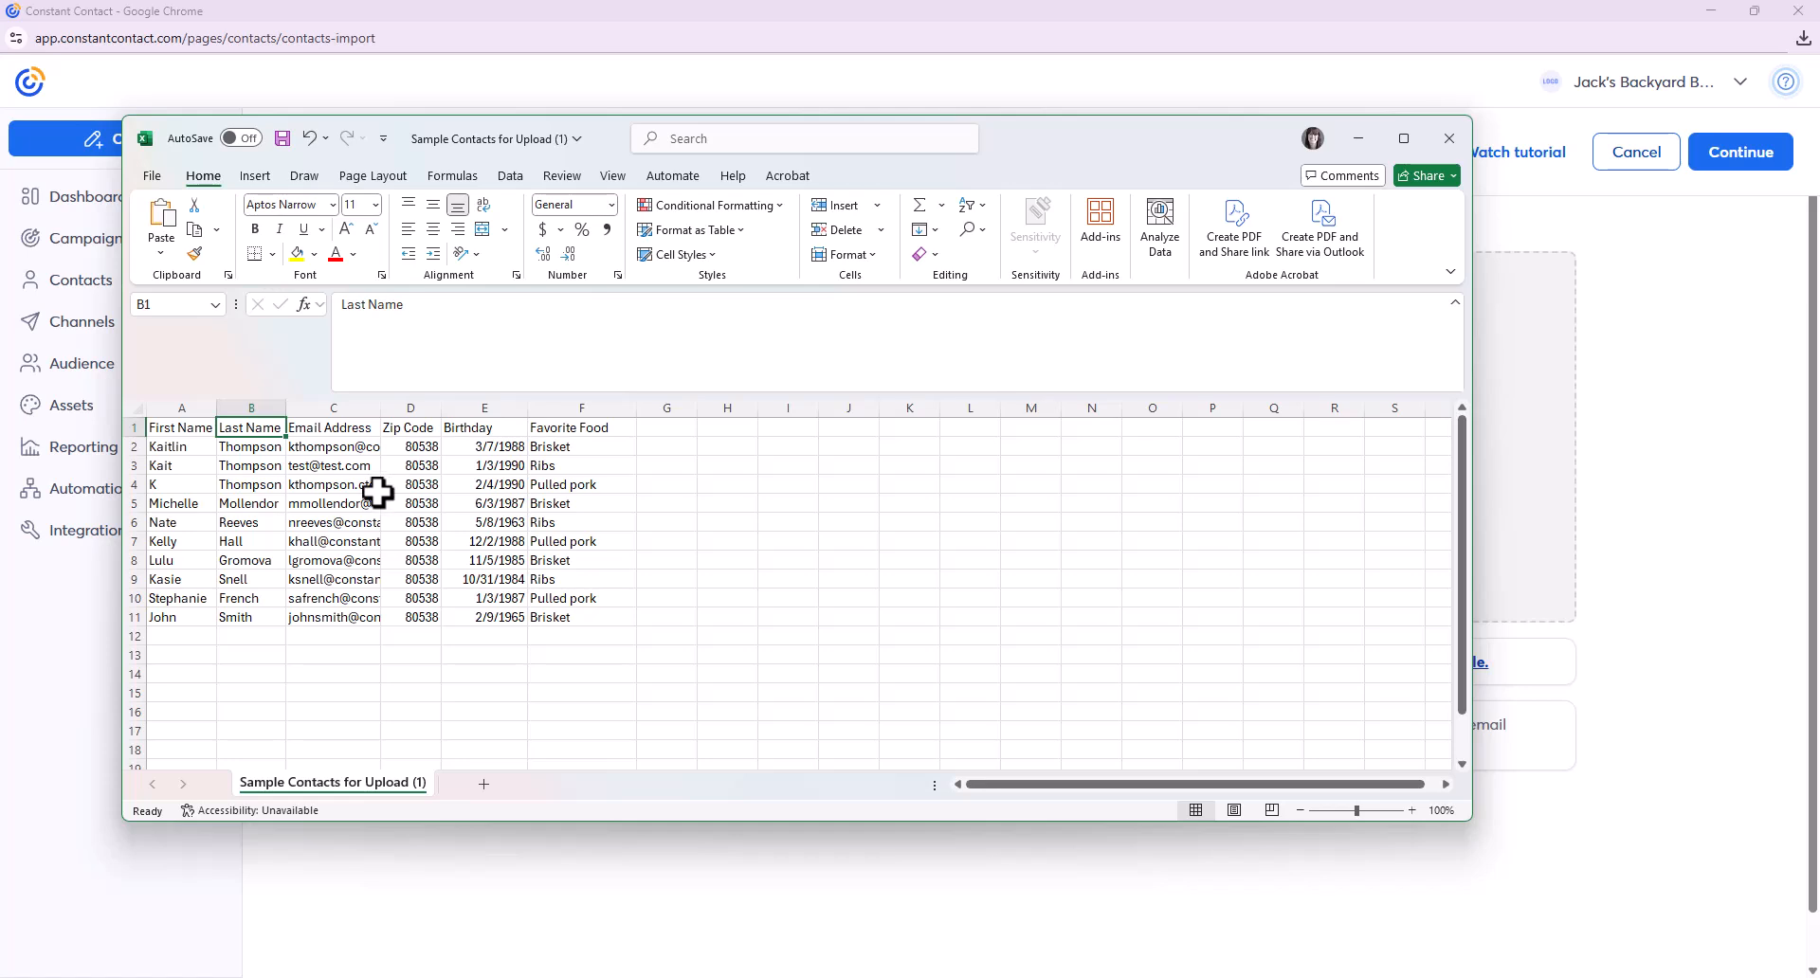
- Select the header cells from First Name to Favorite Food to review the spreadsheet's column headings
click(167, 394)
click(248, 394)
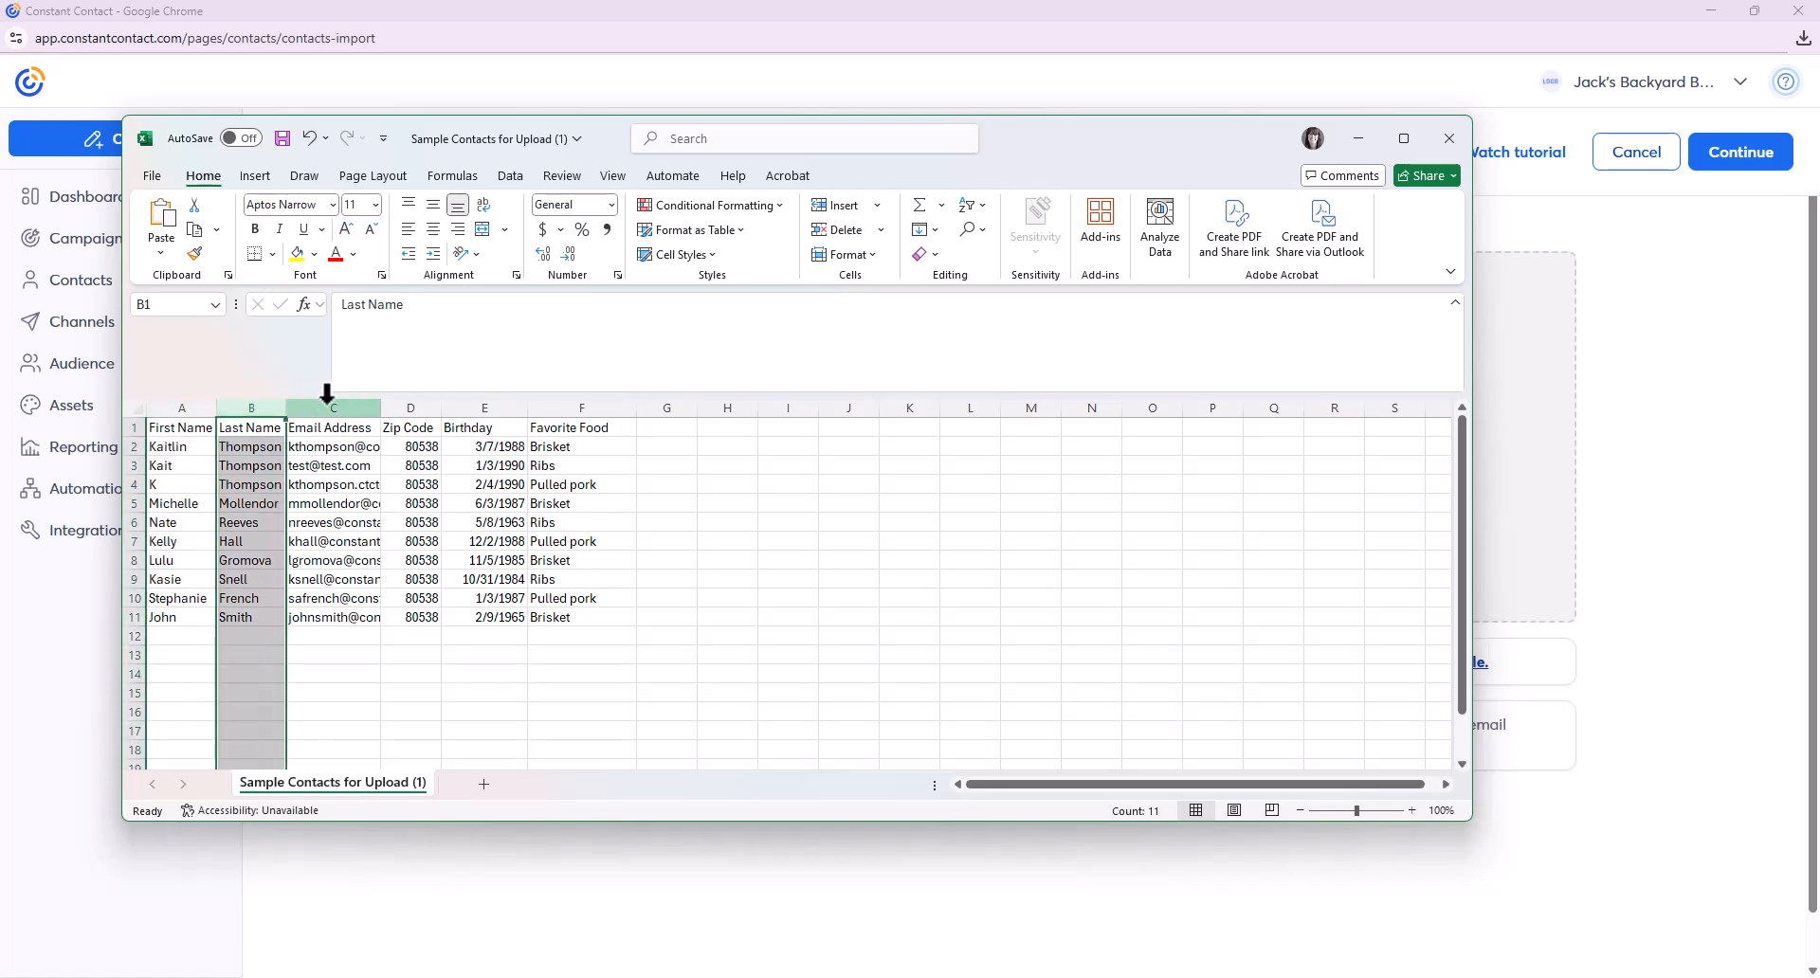
drag(180, 427, 599, 428)
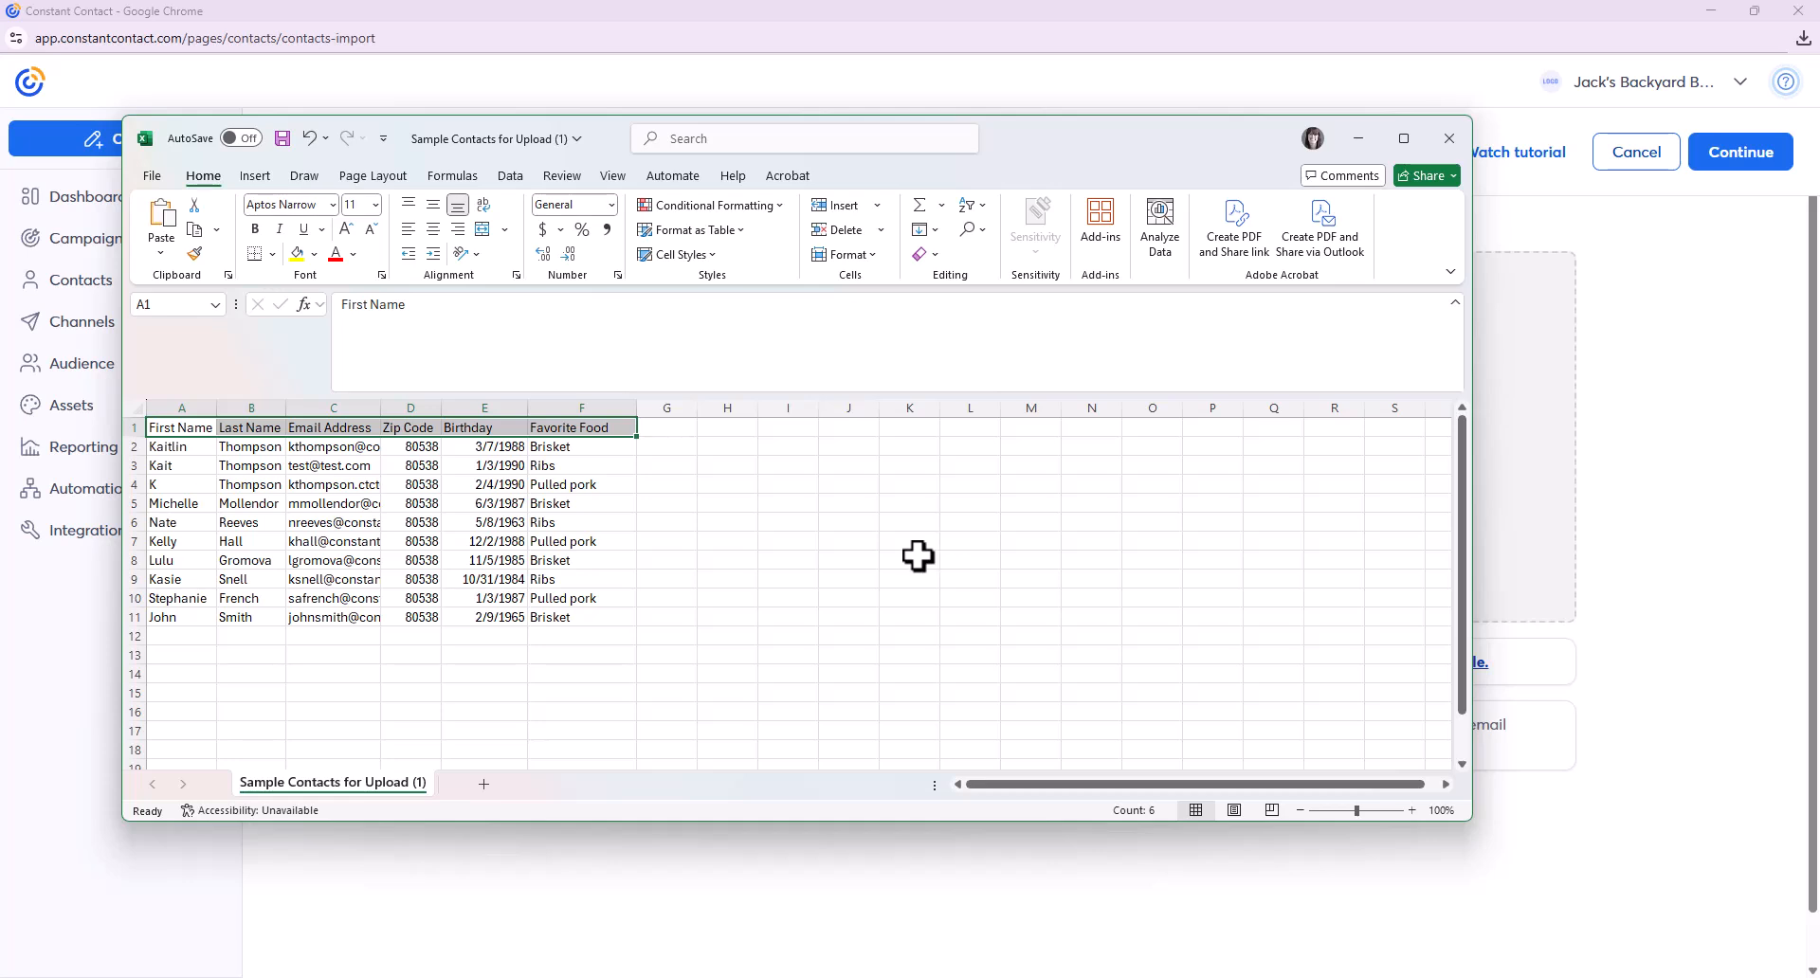
- Switch back to Constant Contact, upload Sample Contacts for Upload (1) from the Desktop, and continue to field mapping
click(547, 38)
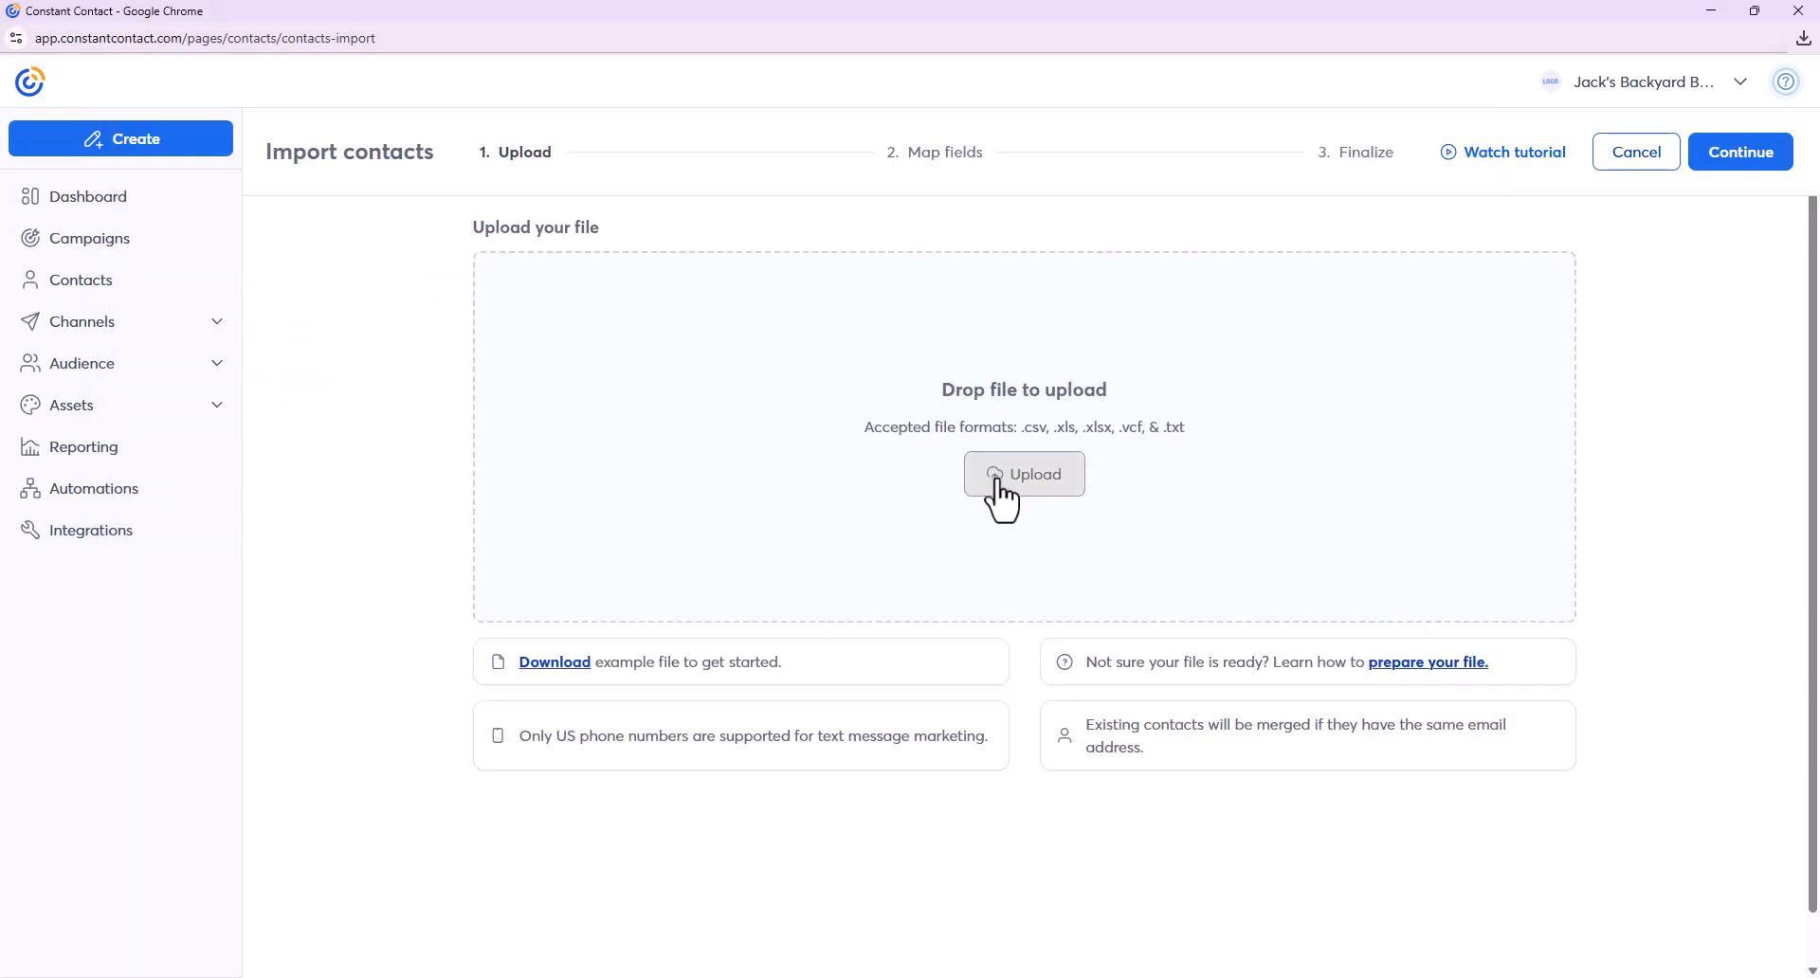
click(1000, 495)
click(87, 193)
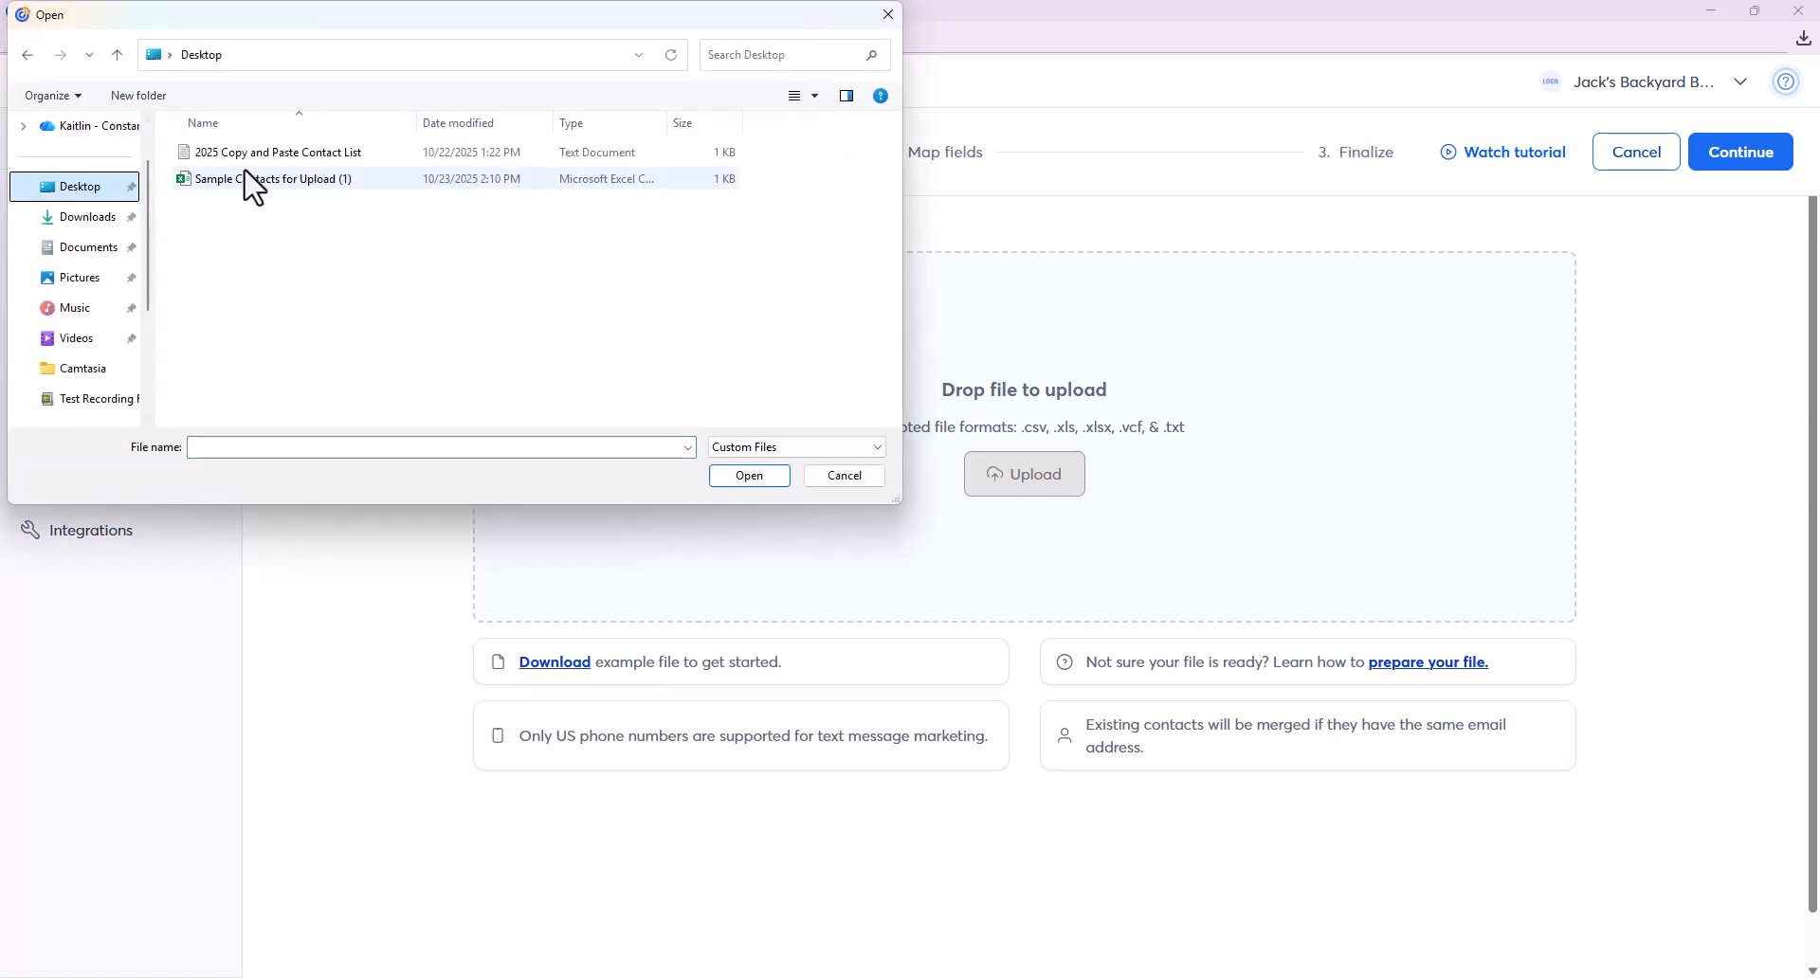
double_click(272, 178)
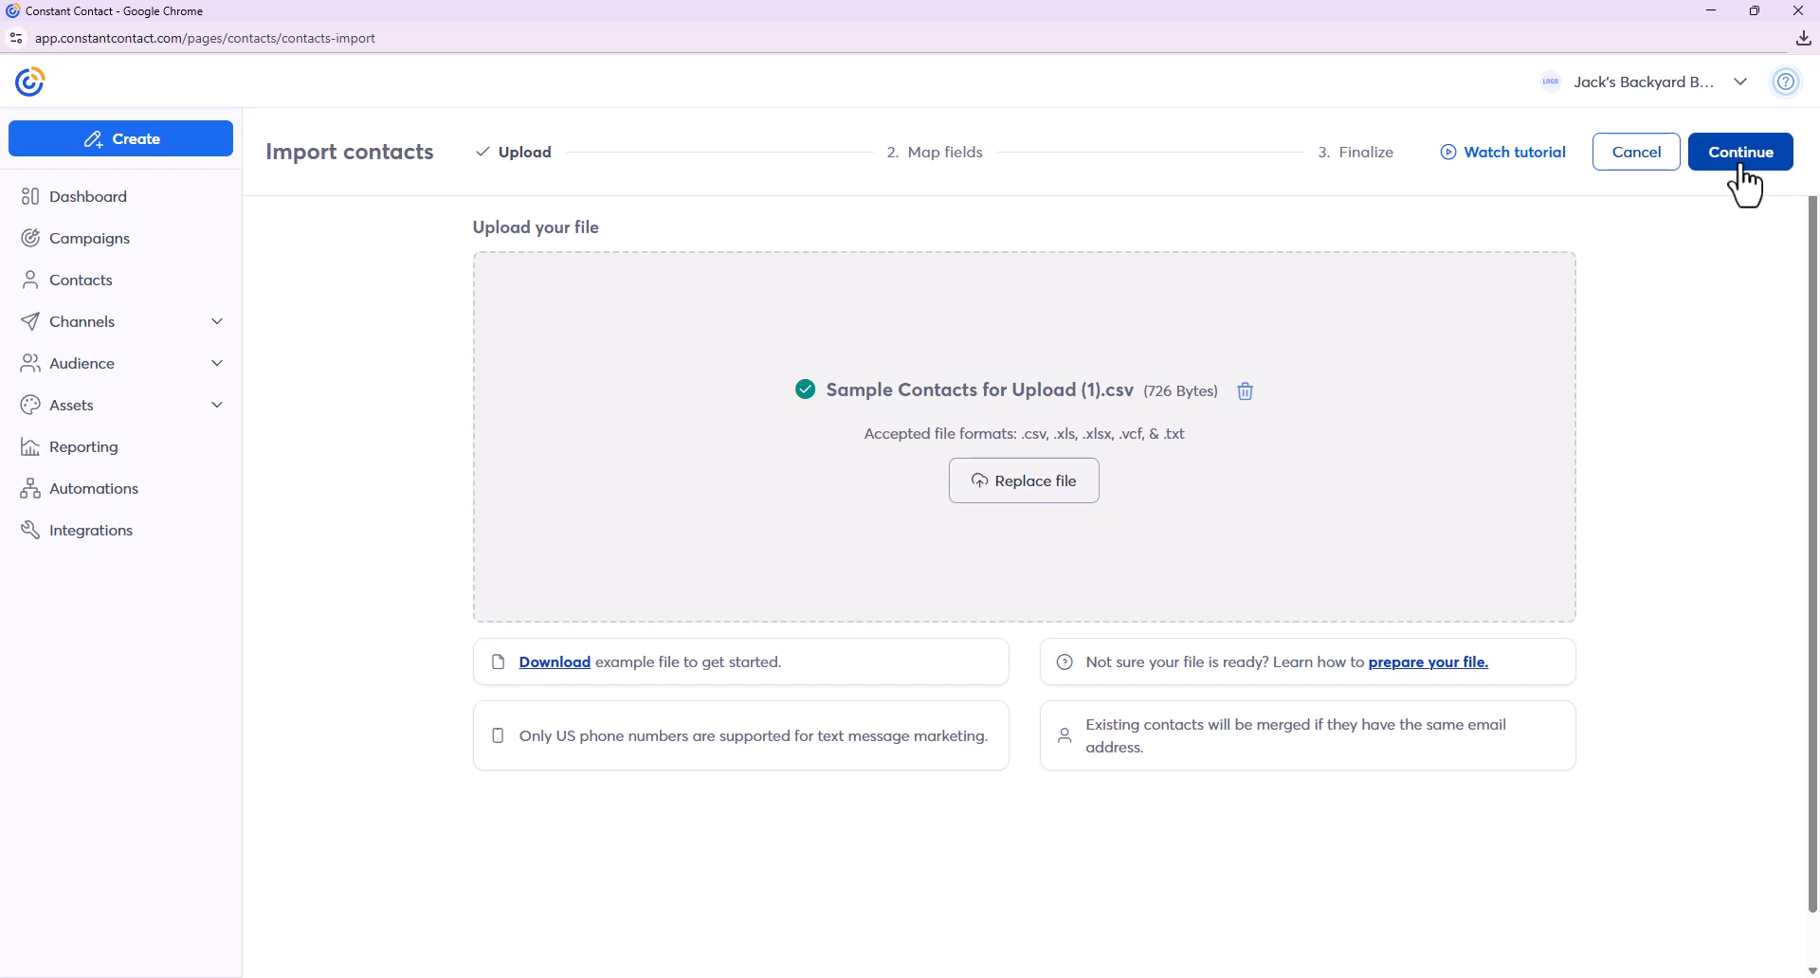
click(1740, 167)
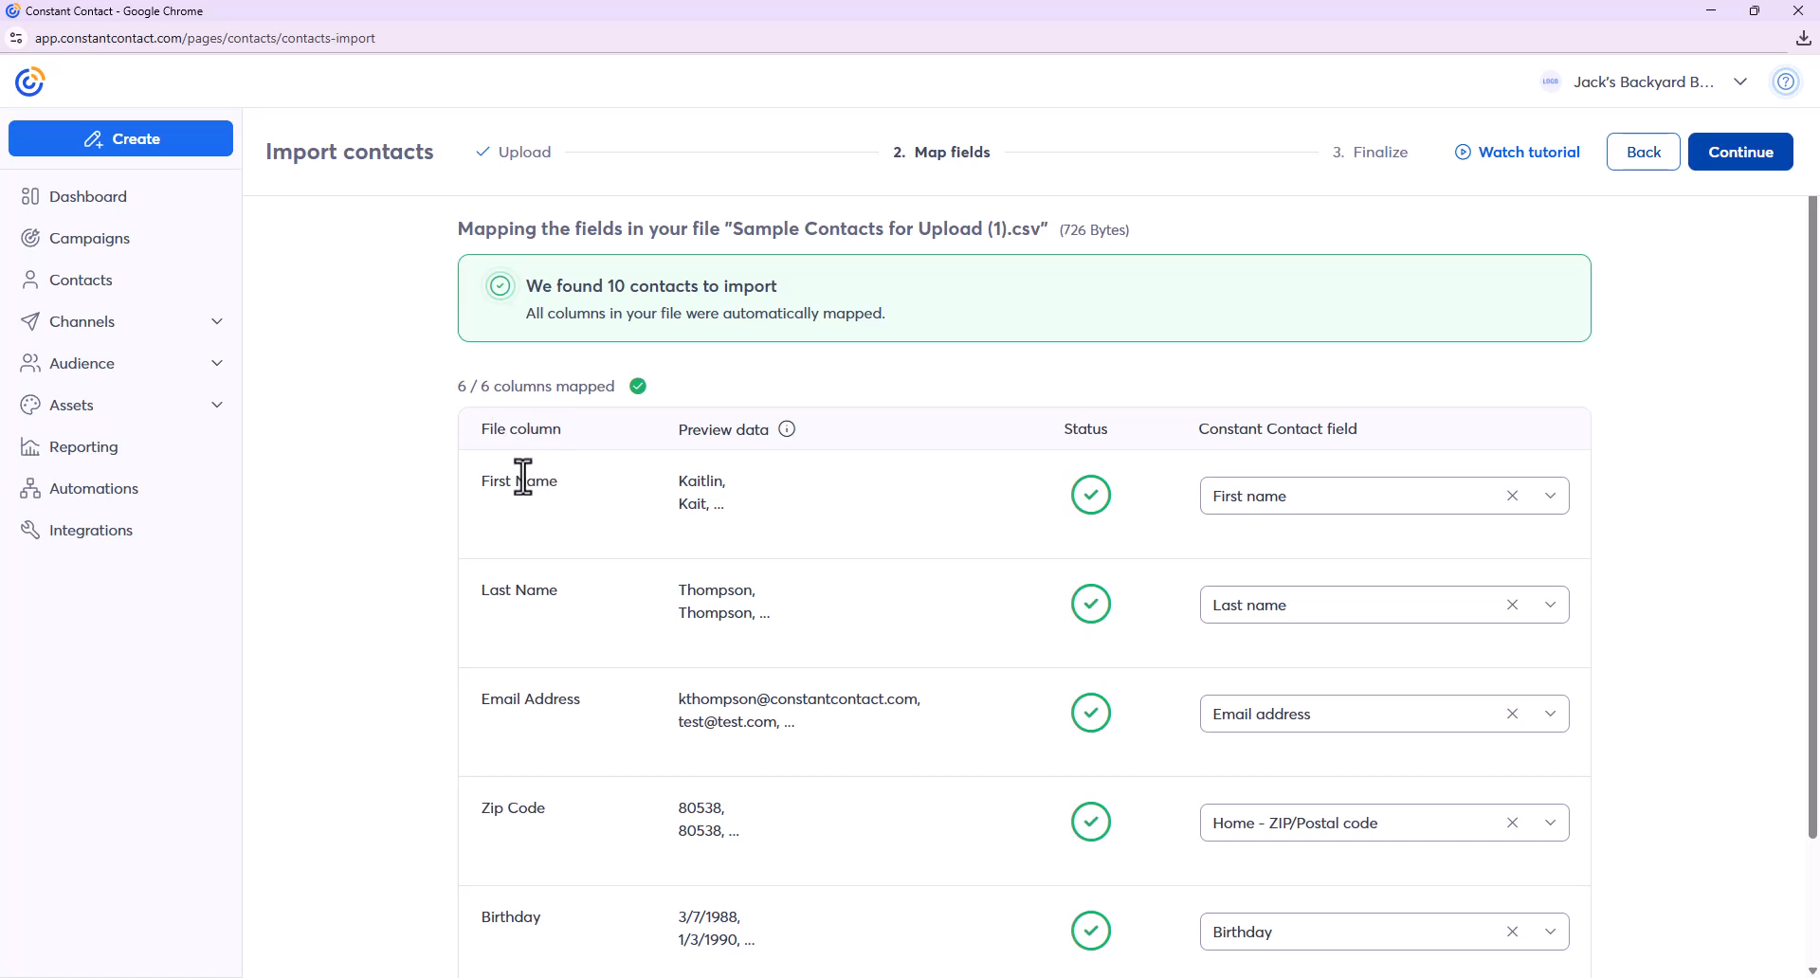
- Map the Favorite Food column to a new single line text custom field named Favorite Food and continue to finalizing the import
scroll(541, 801, down, 1)
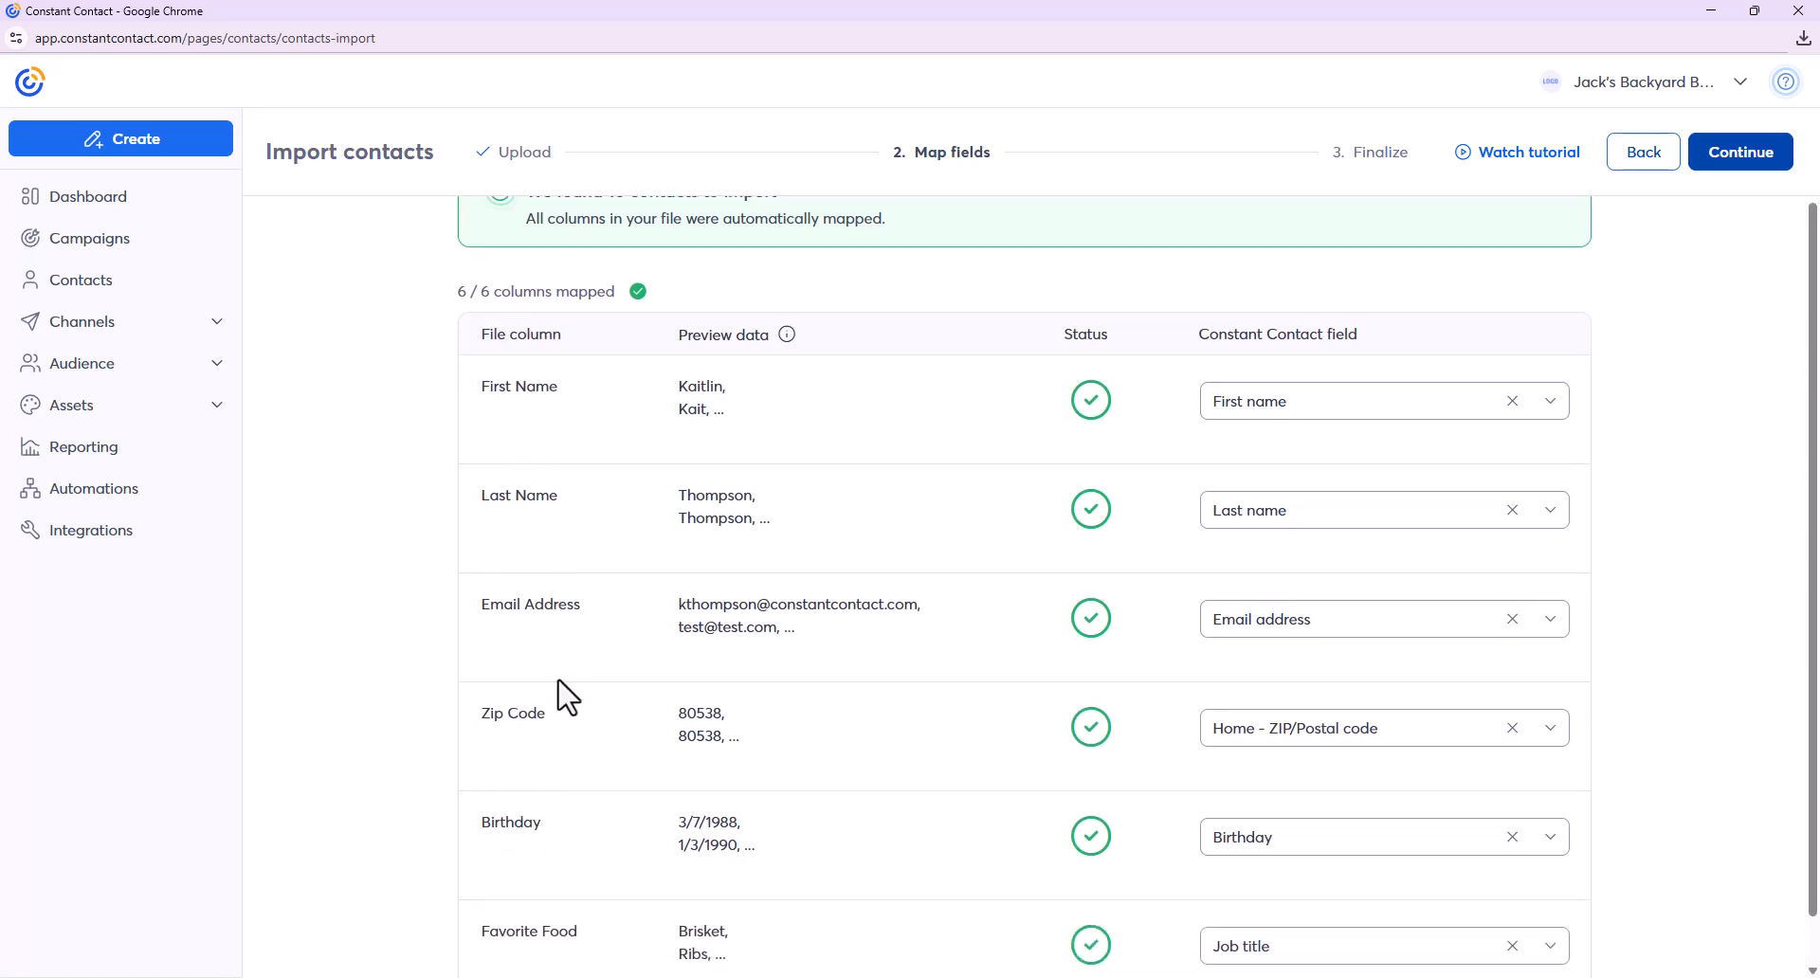
scroll(571, 772, down, 1)
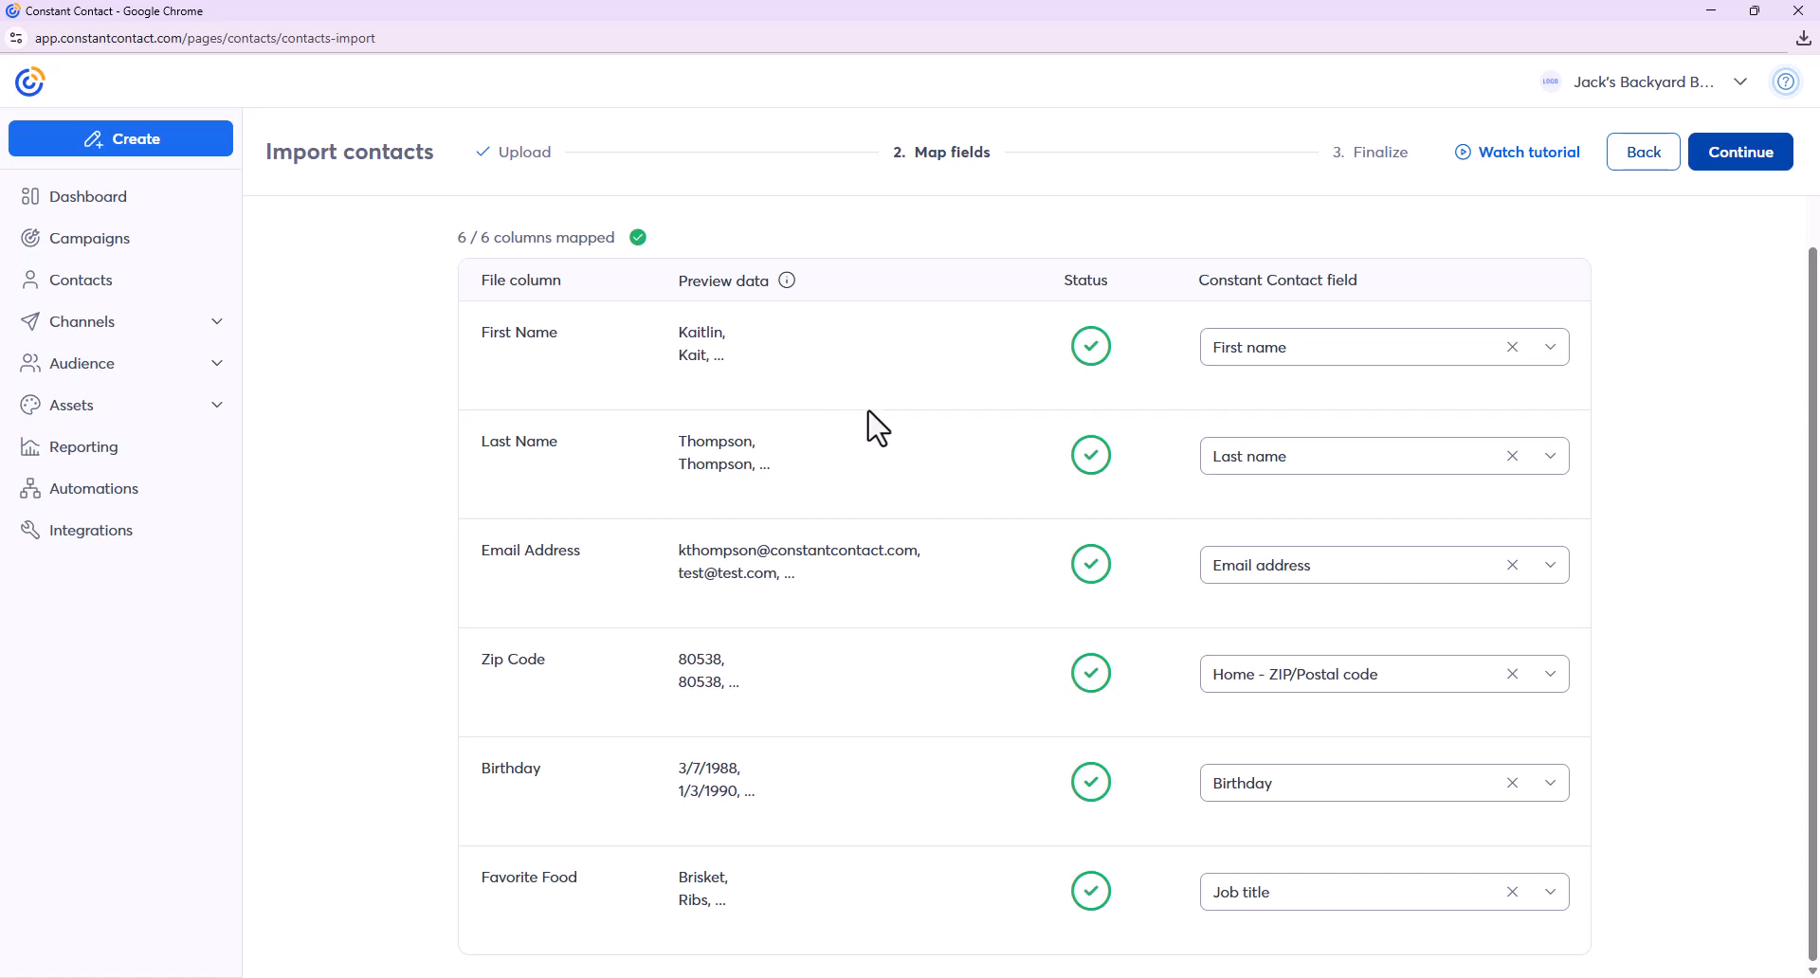
click(1326, 346)
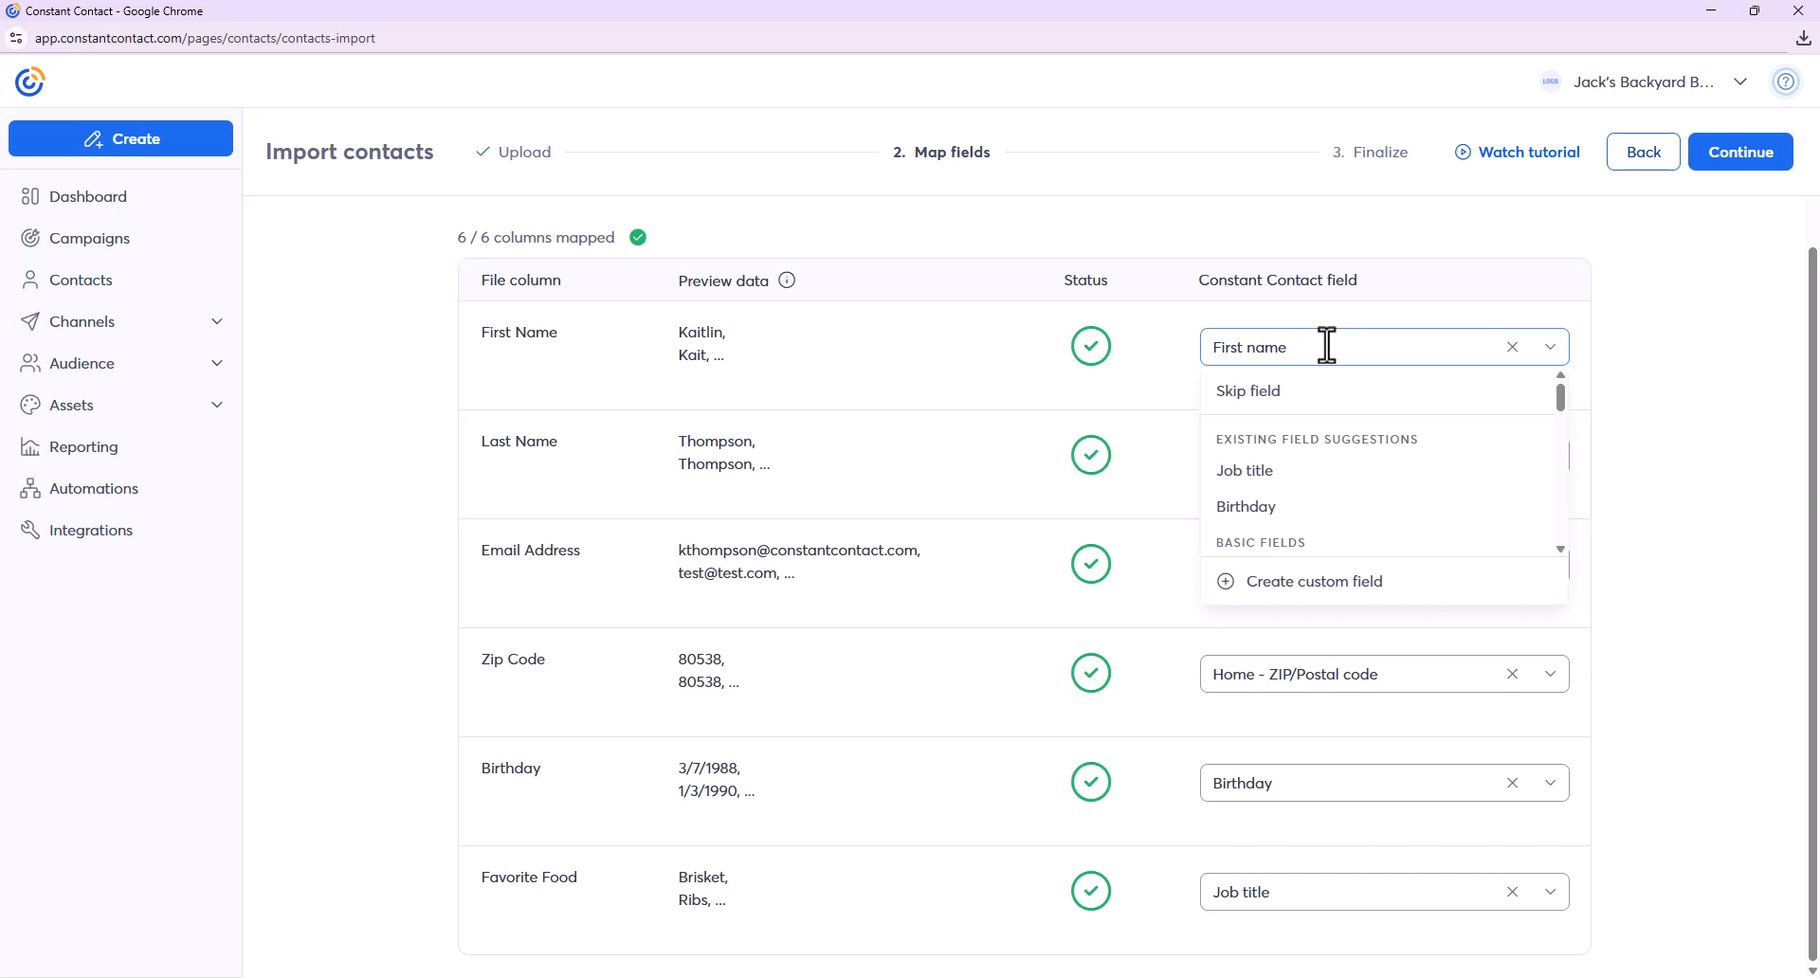
click(1299, 323)
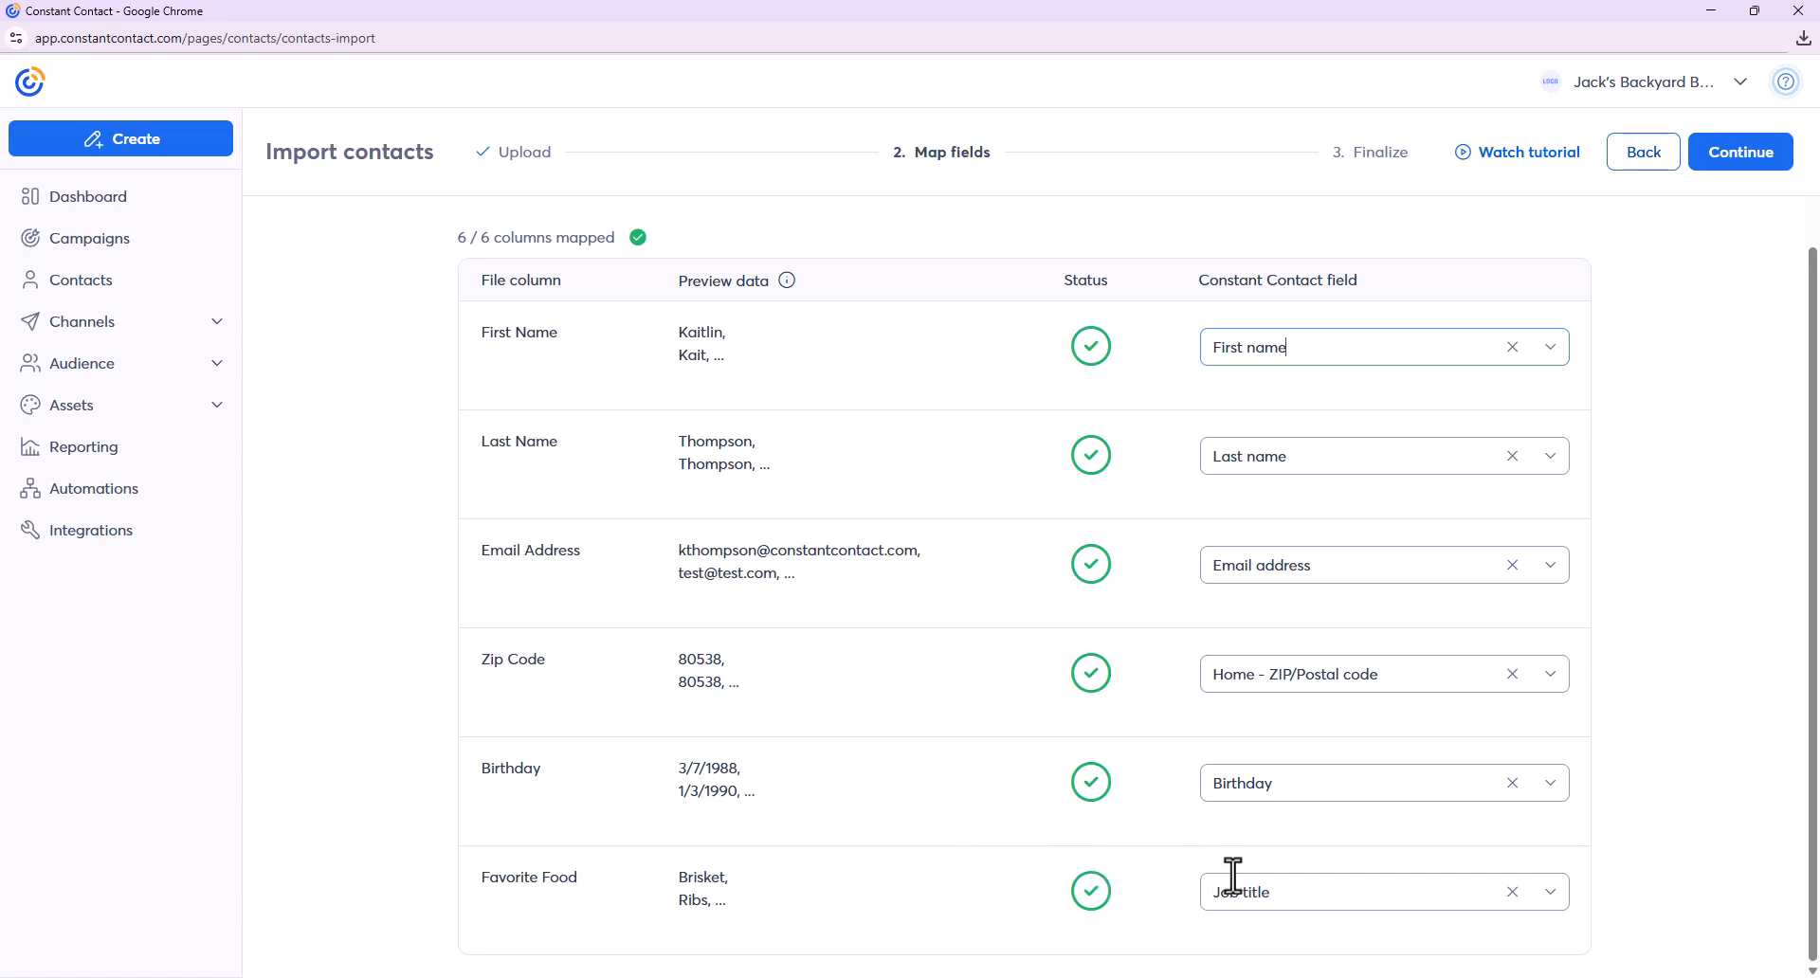
click(1292, 892)
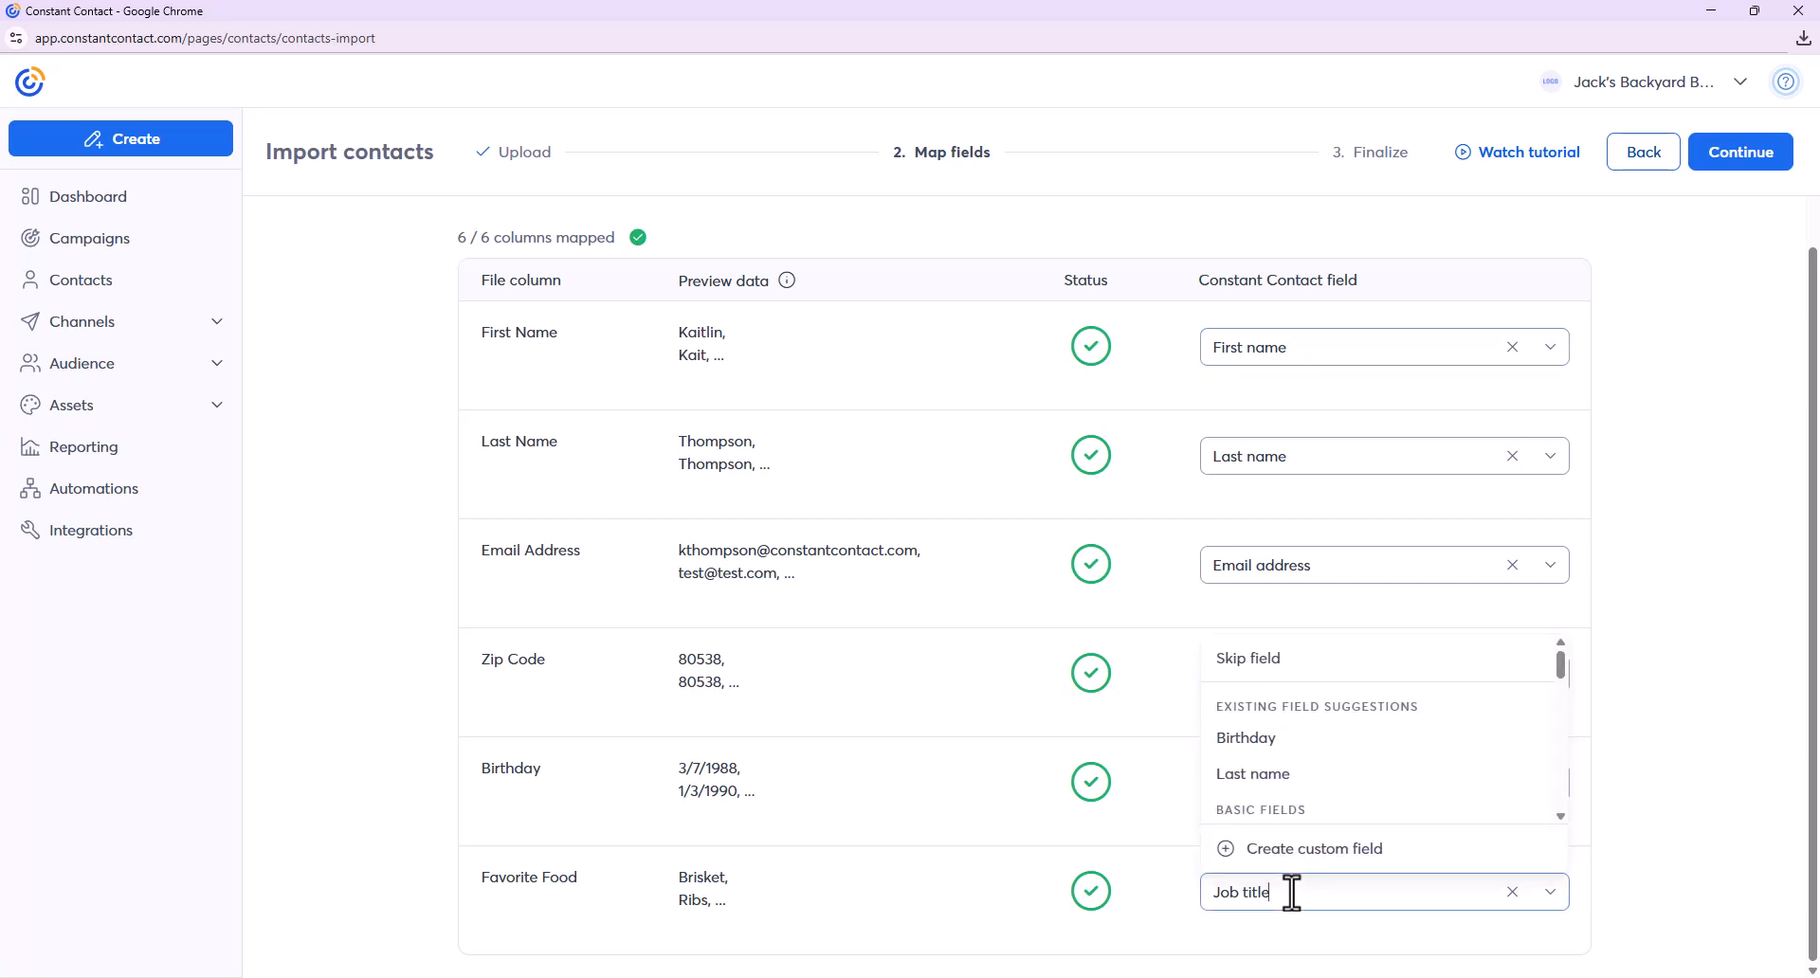
click(1380, 851)
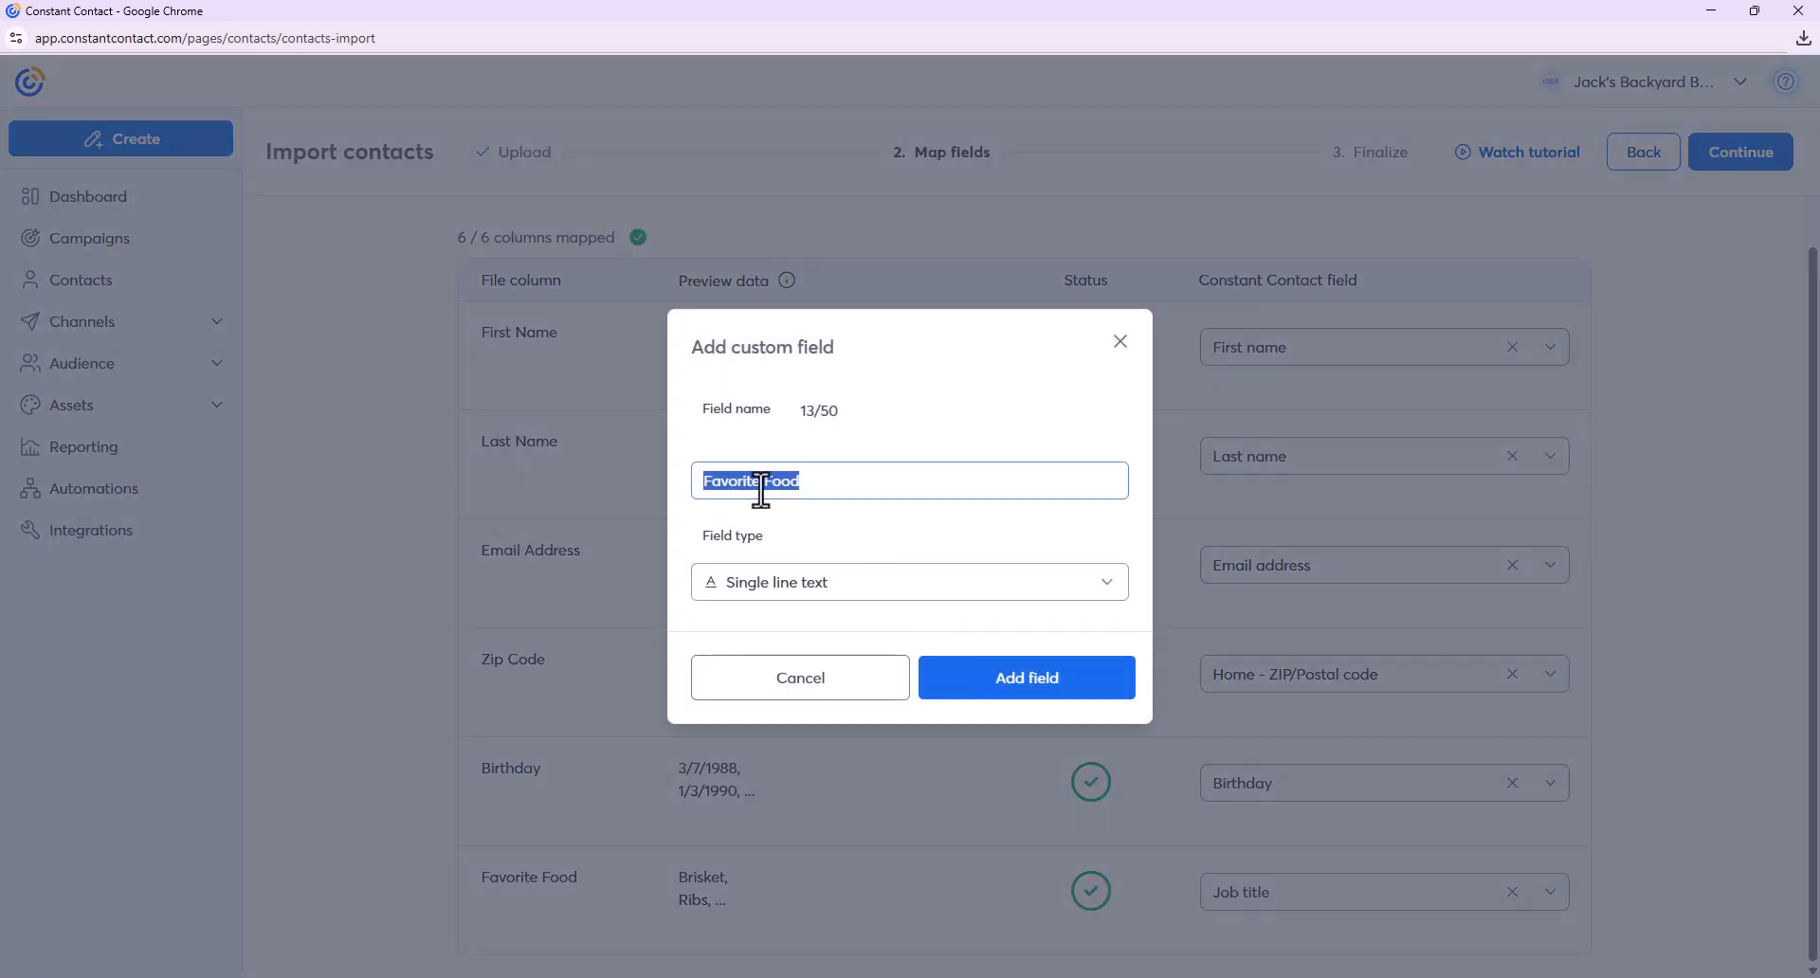
click(844, 484)
click(766, 588)
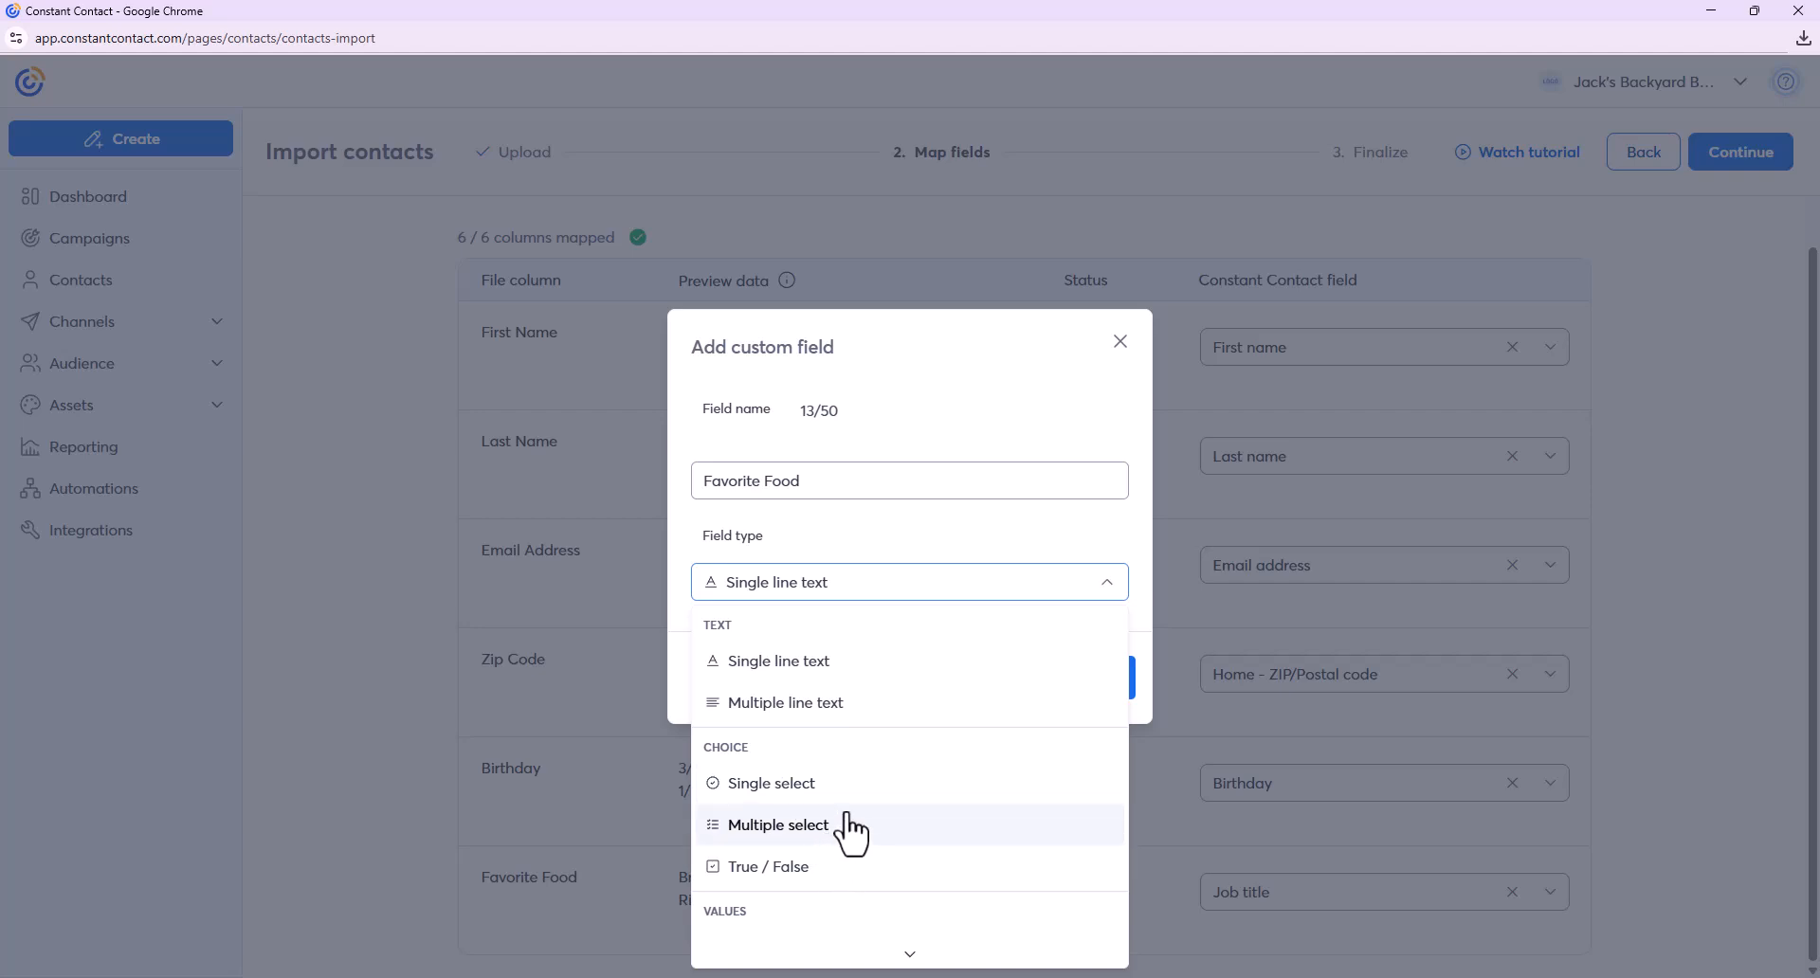
click(939, 544)
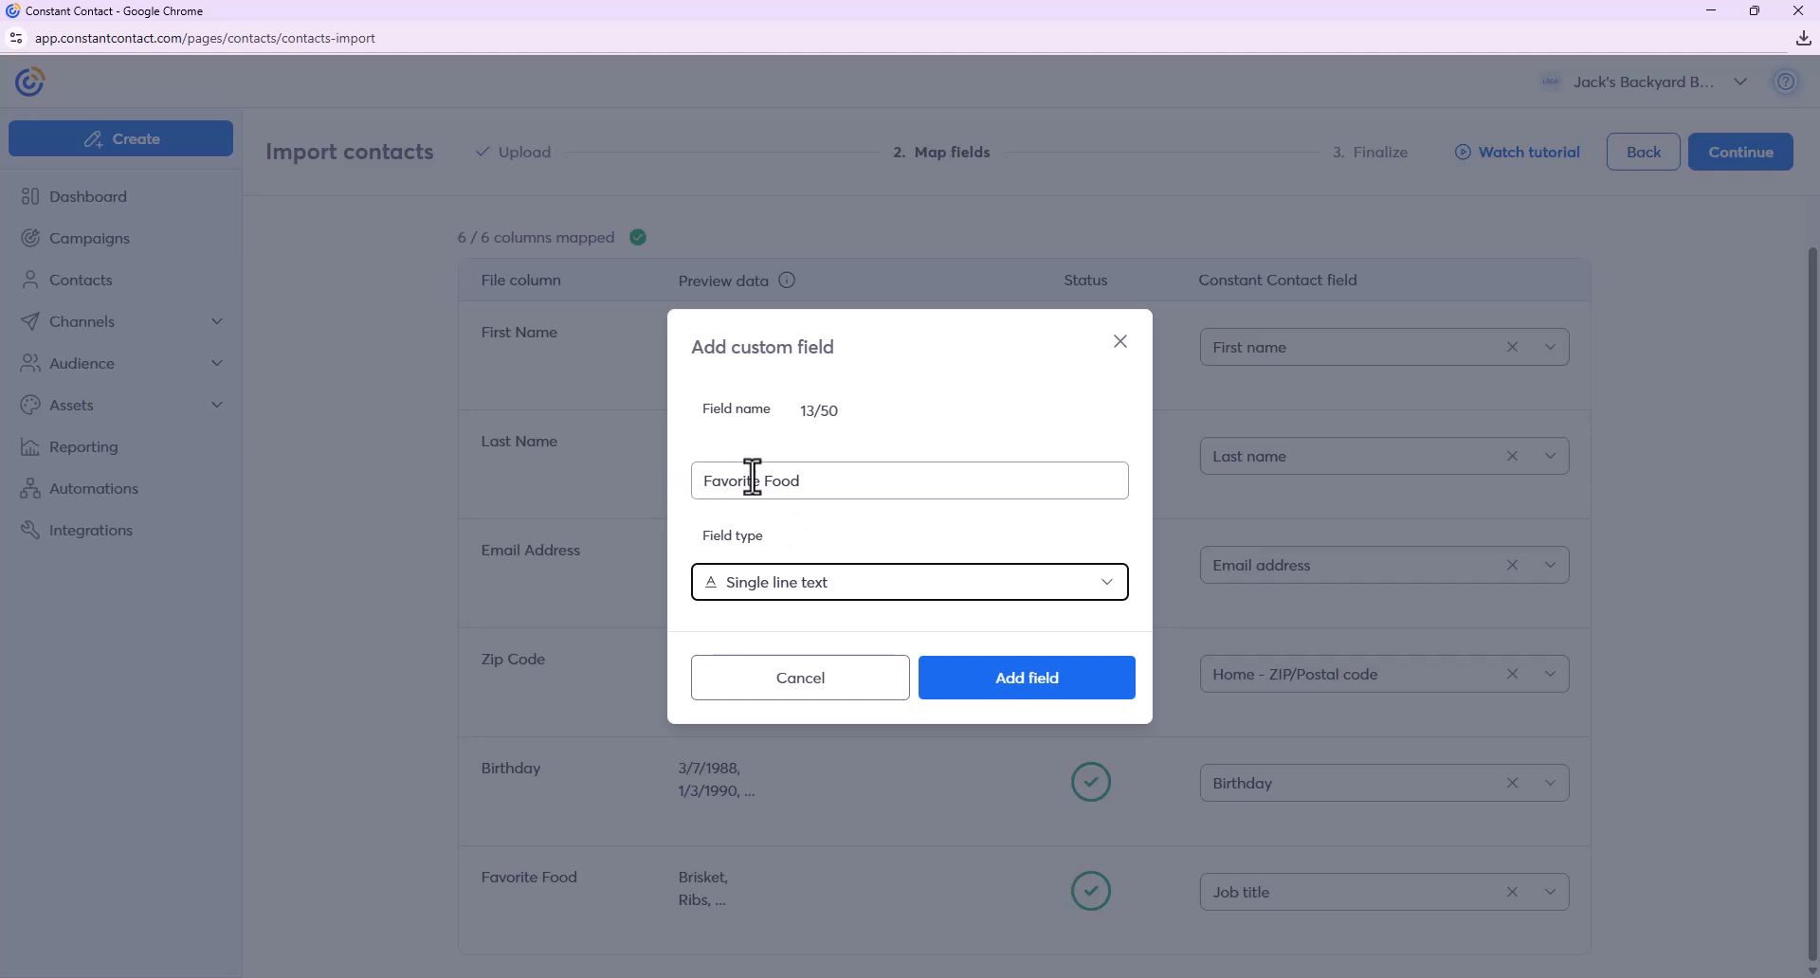
click(1052, 681)
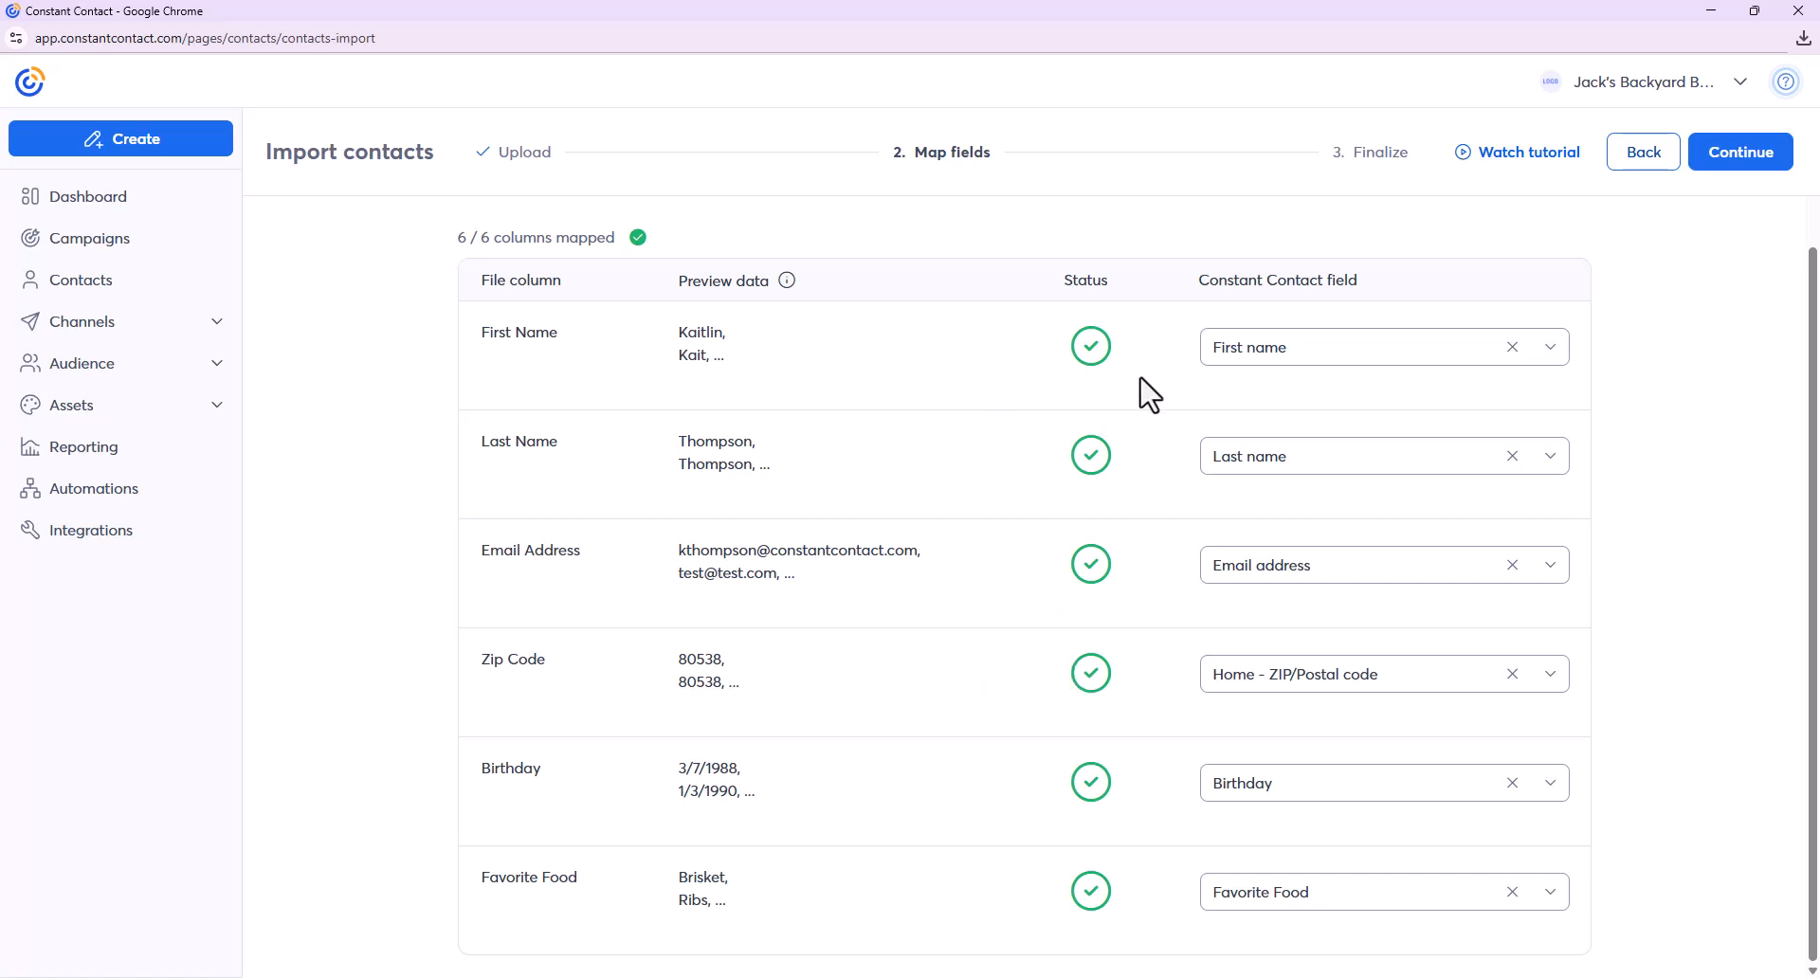
click(1735, 180)
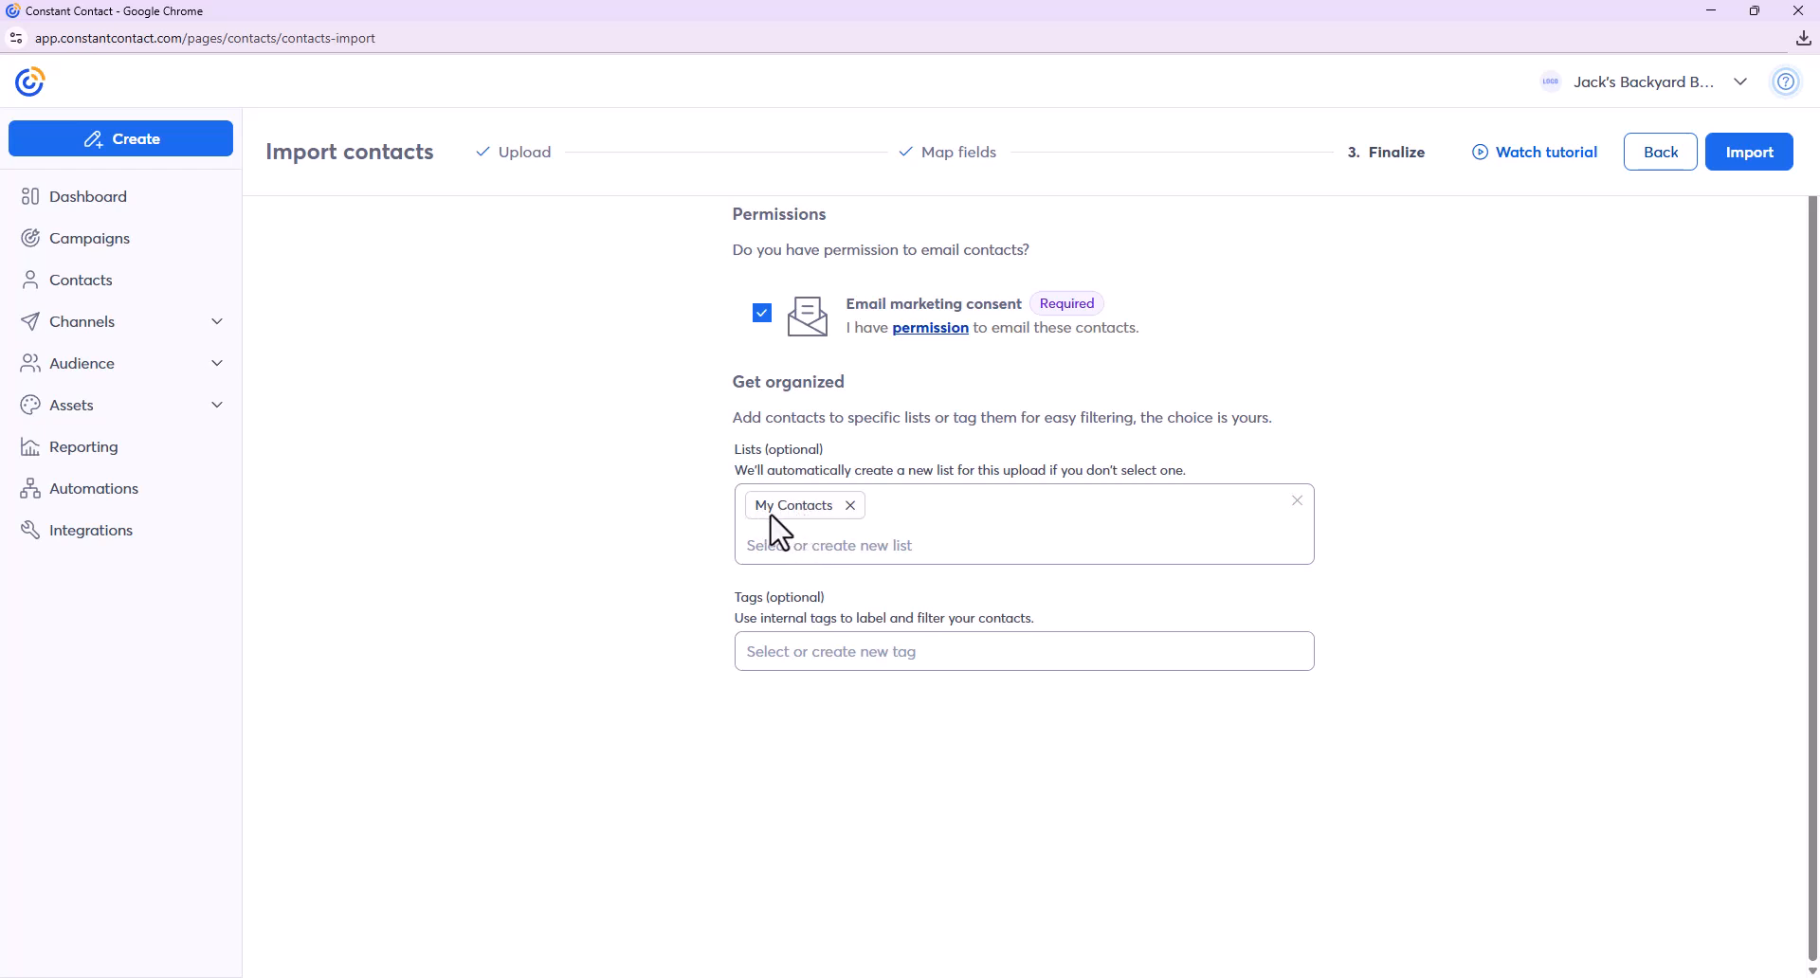
- Replace the My Contacts list with a new list named BBQ Promotion List and import the contacts
click(850, 506)
click(827, 499)
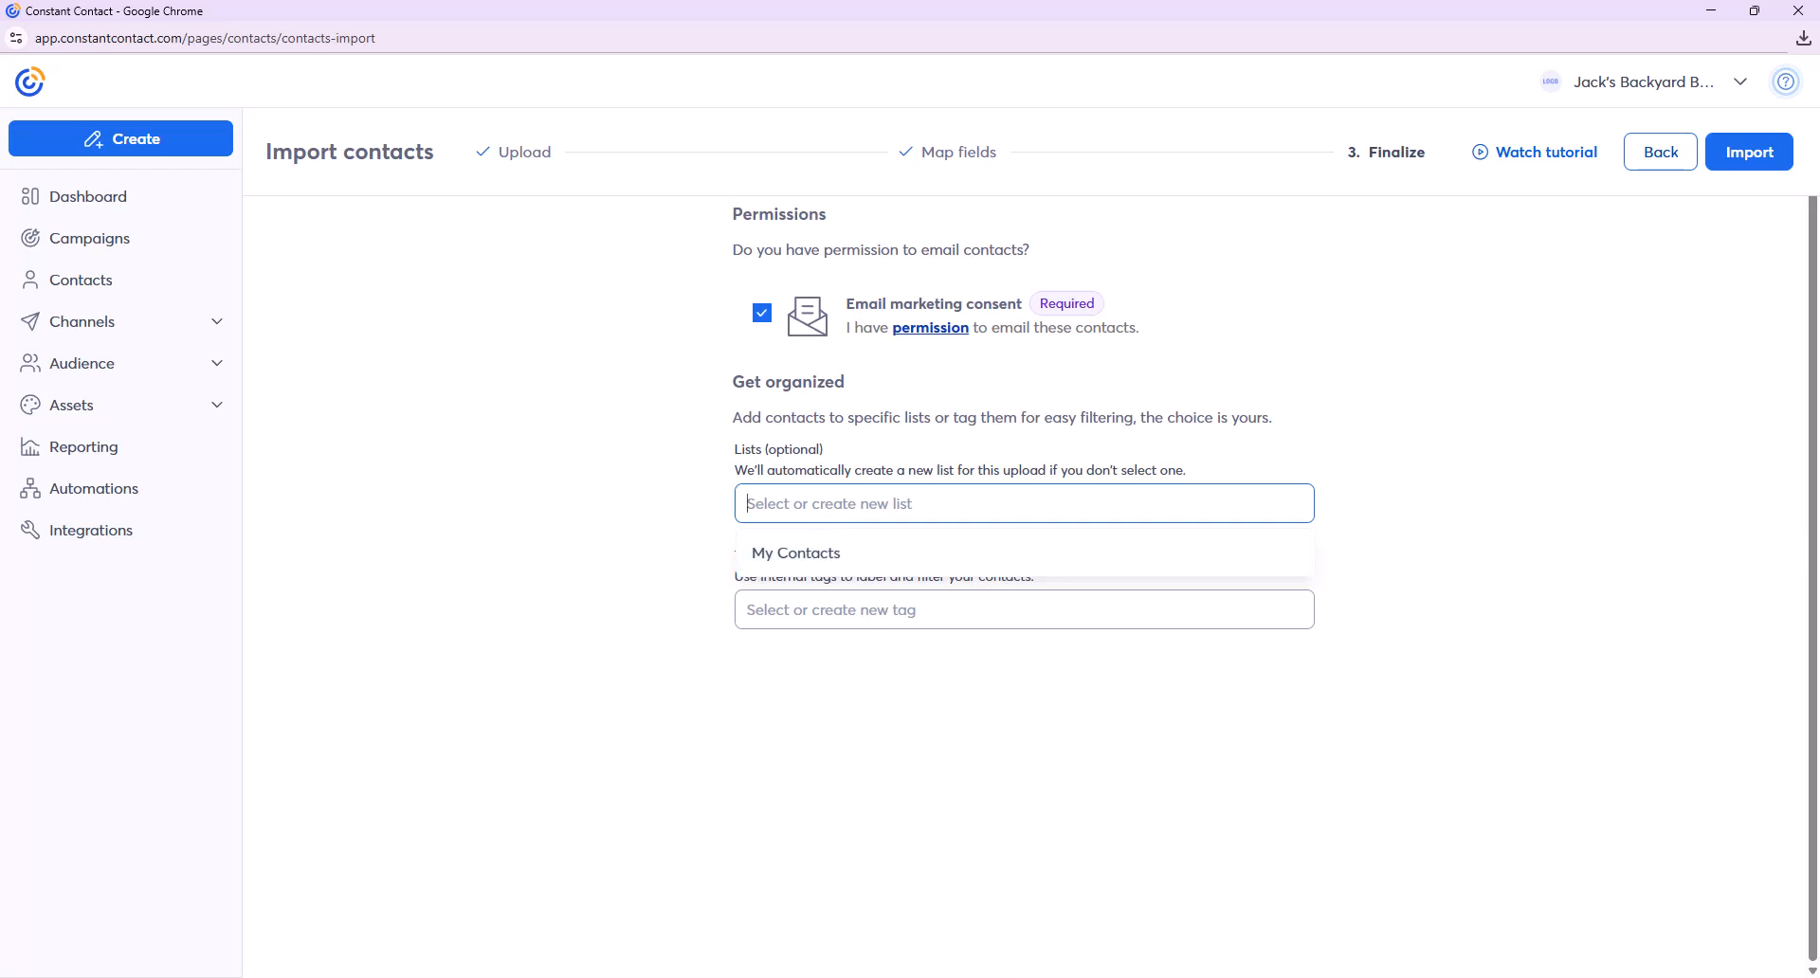
text(BBQ)
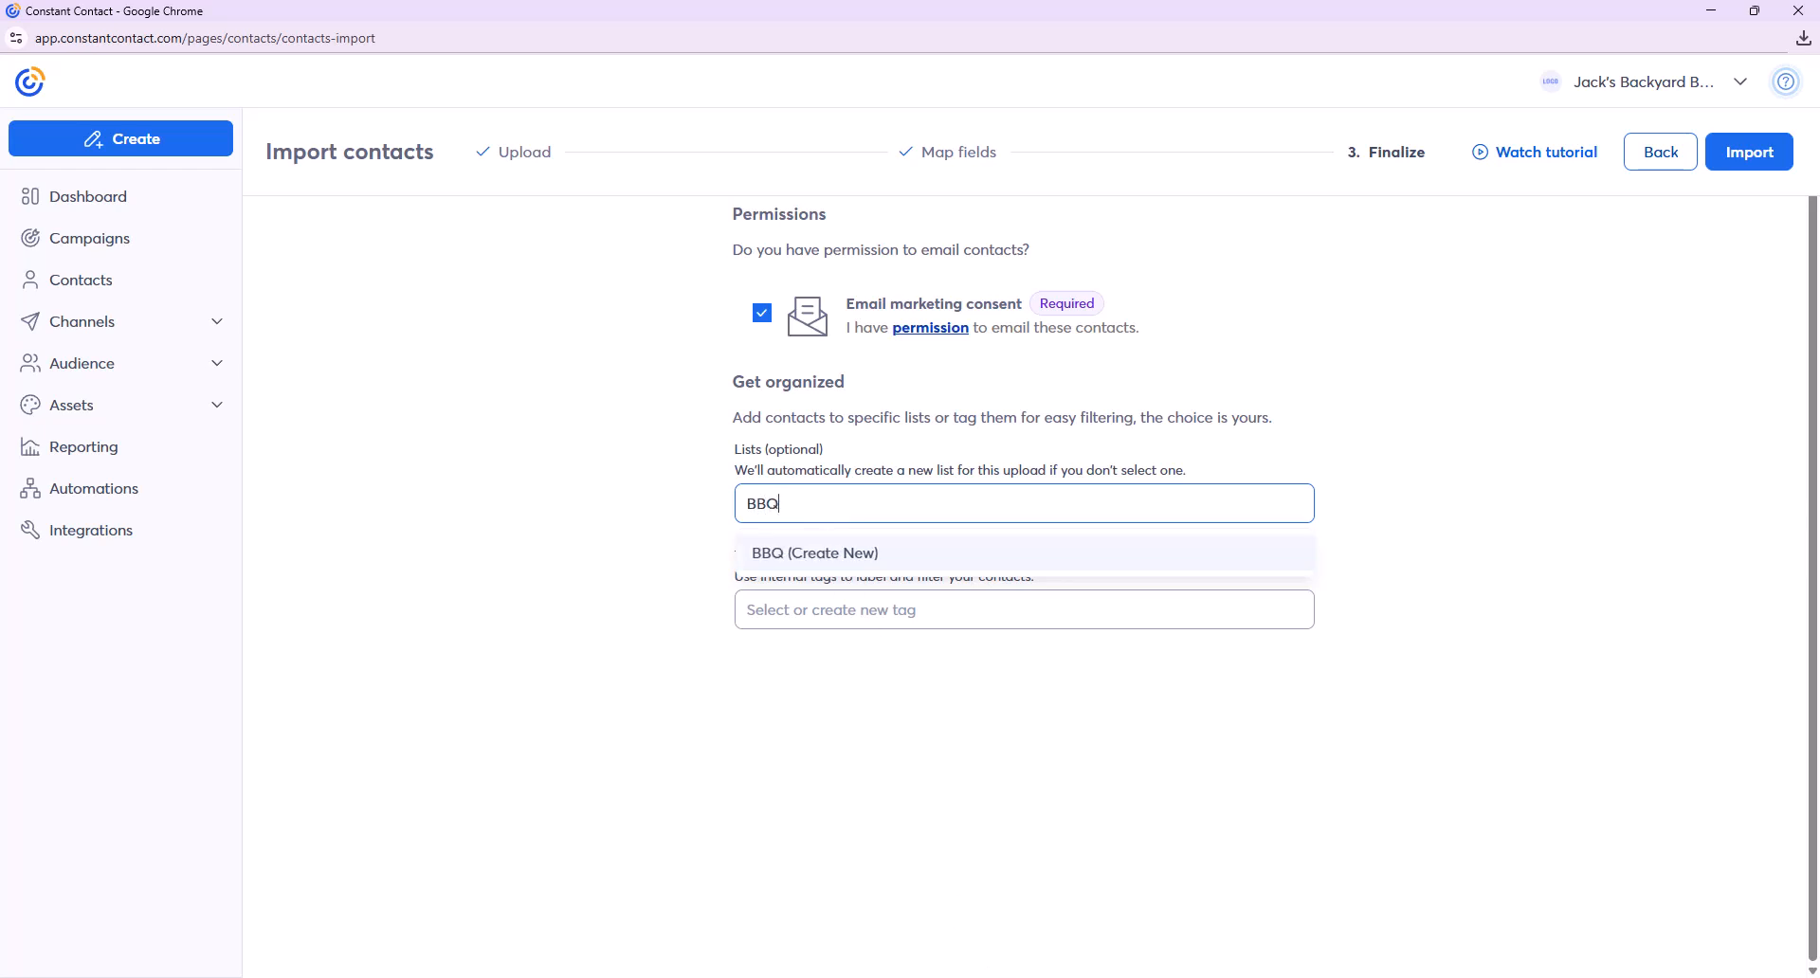
text( Promoti)
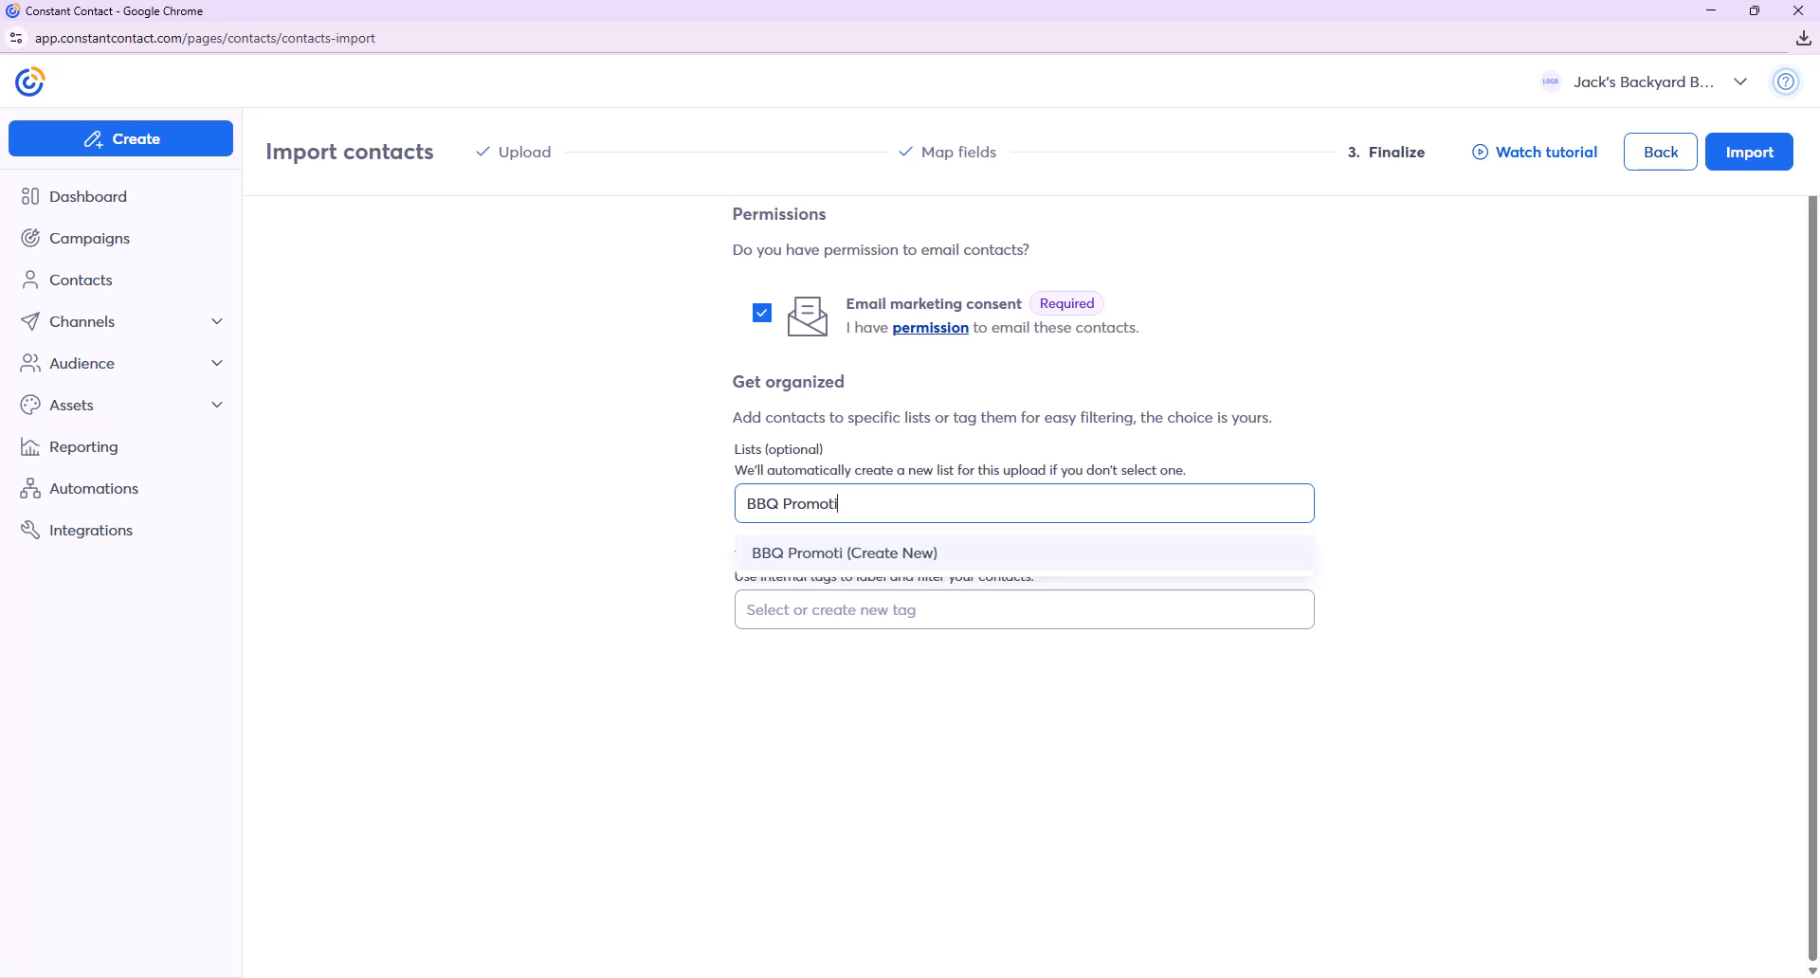
text(on List)
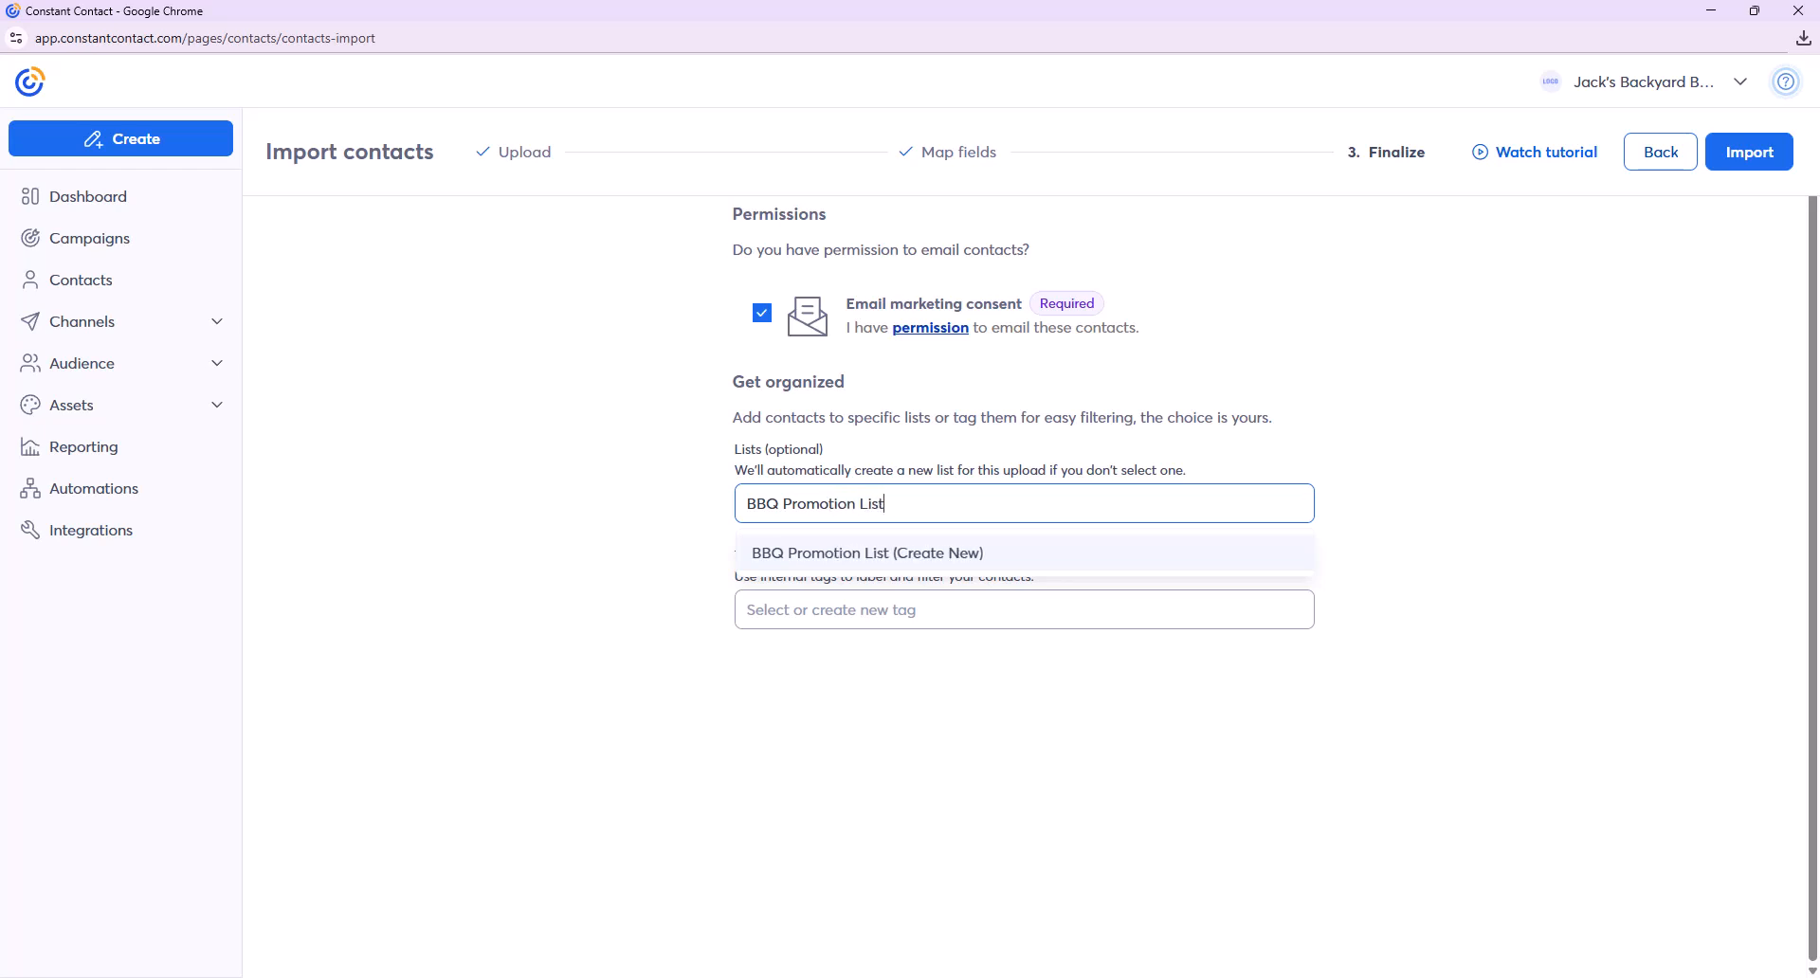
click(888, 552)
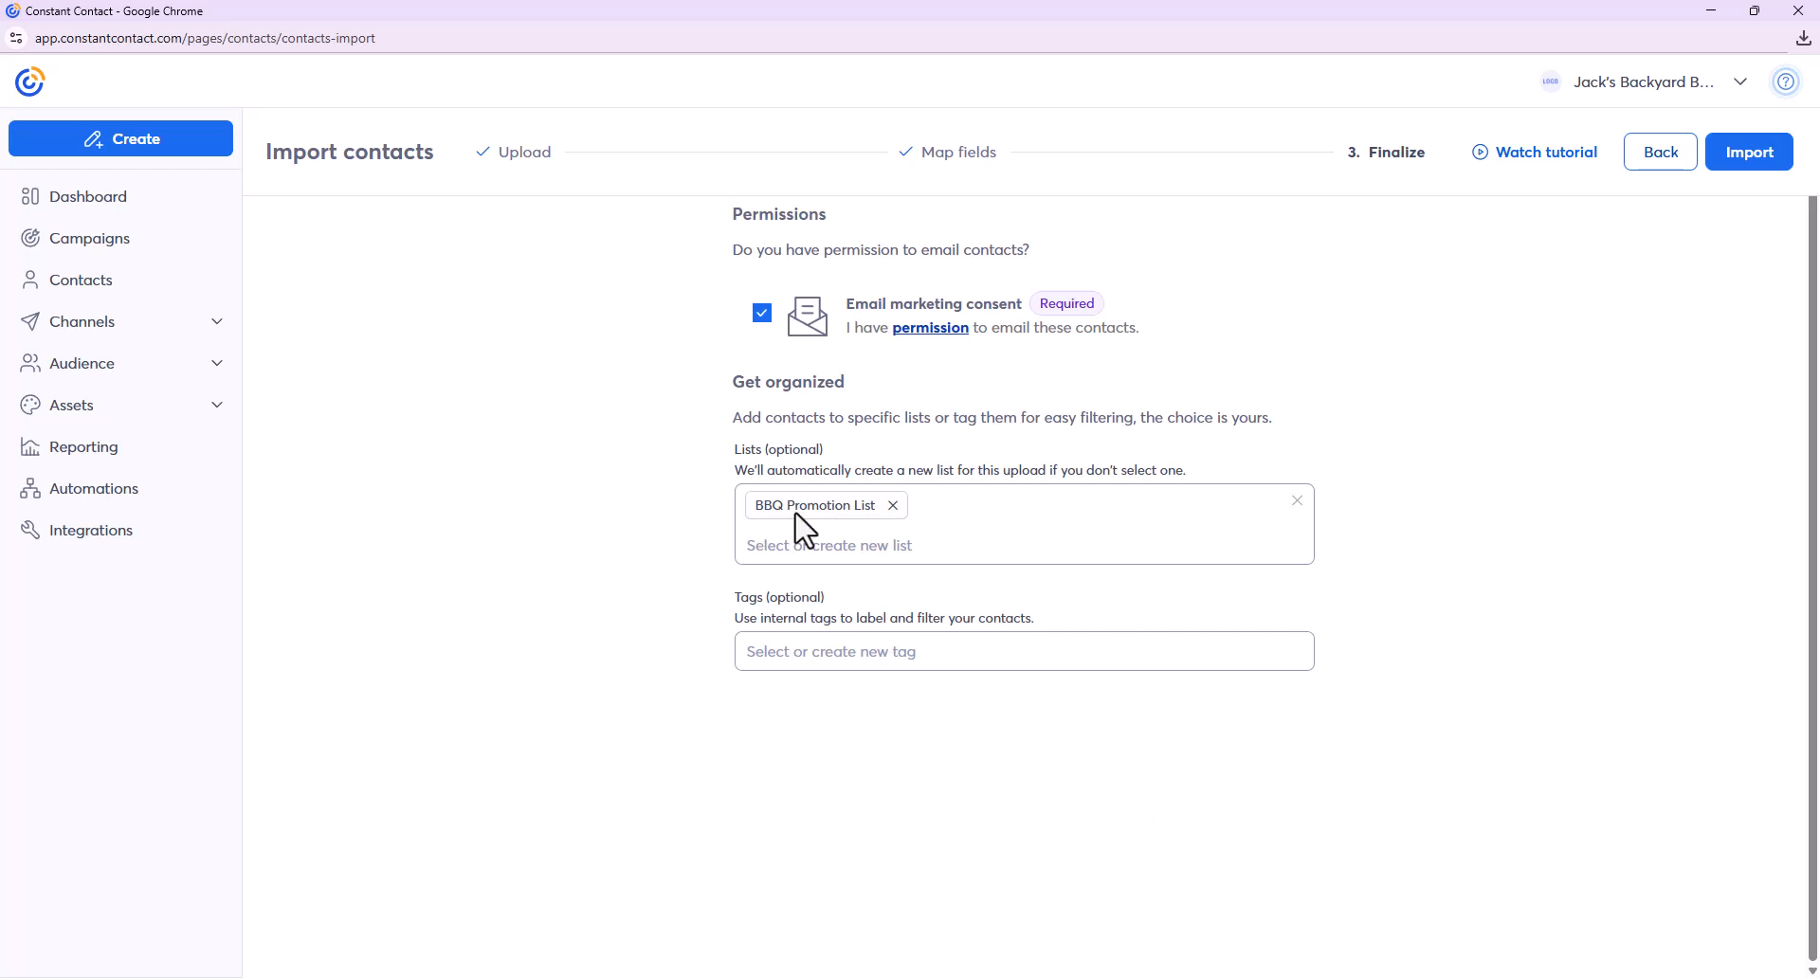
click(1778, 161)
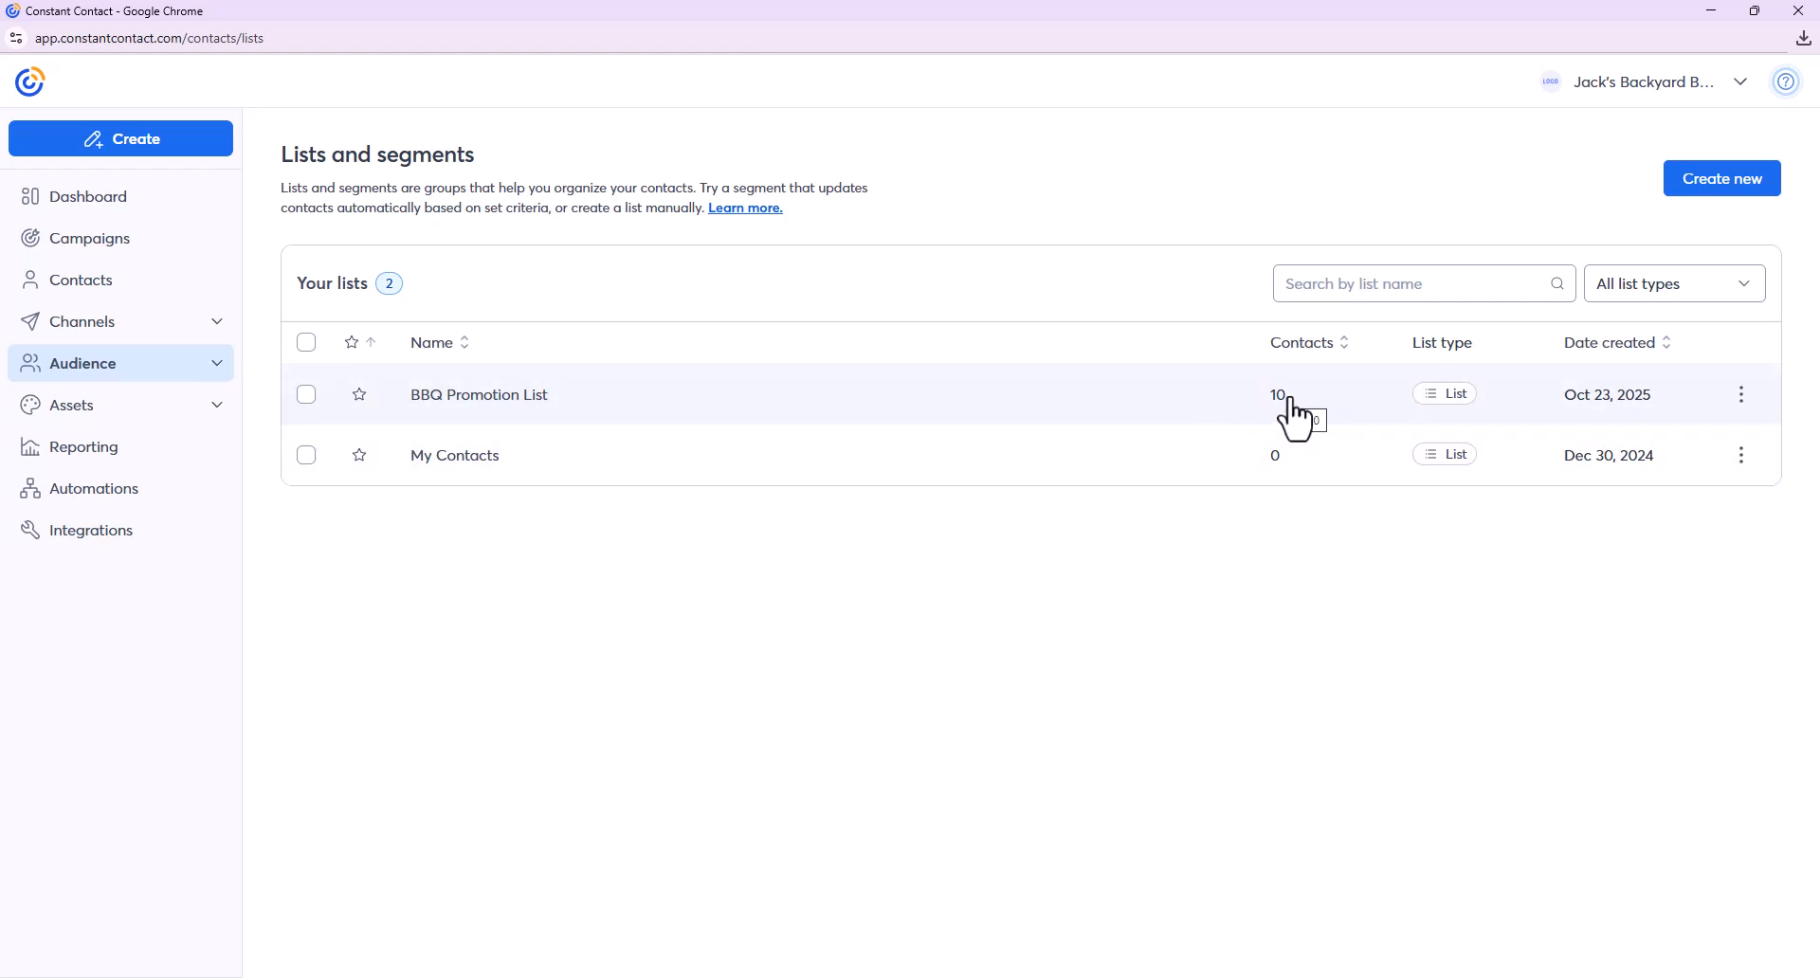
- View the contacts in BBQ Promotion List, and return to the overview of all contacts
click(475, 403)
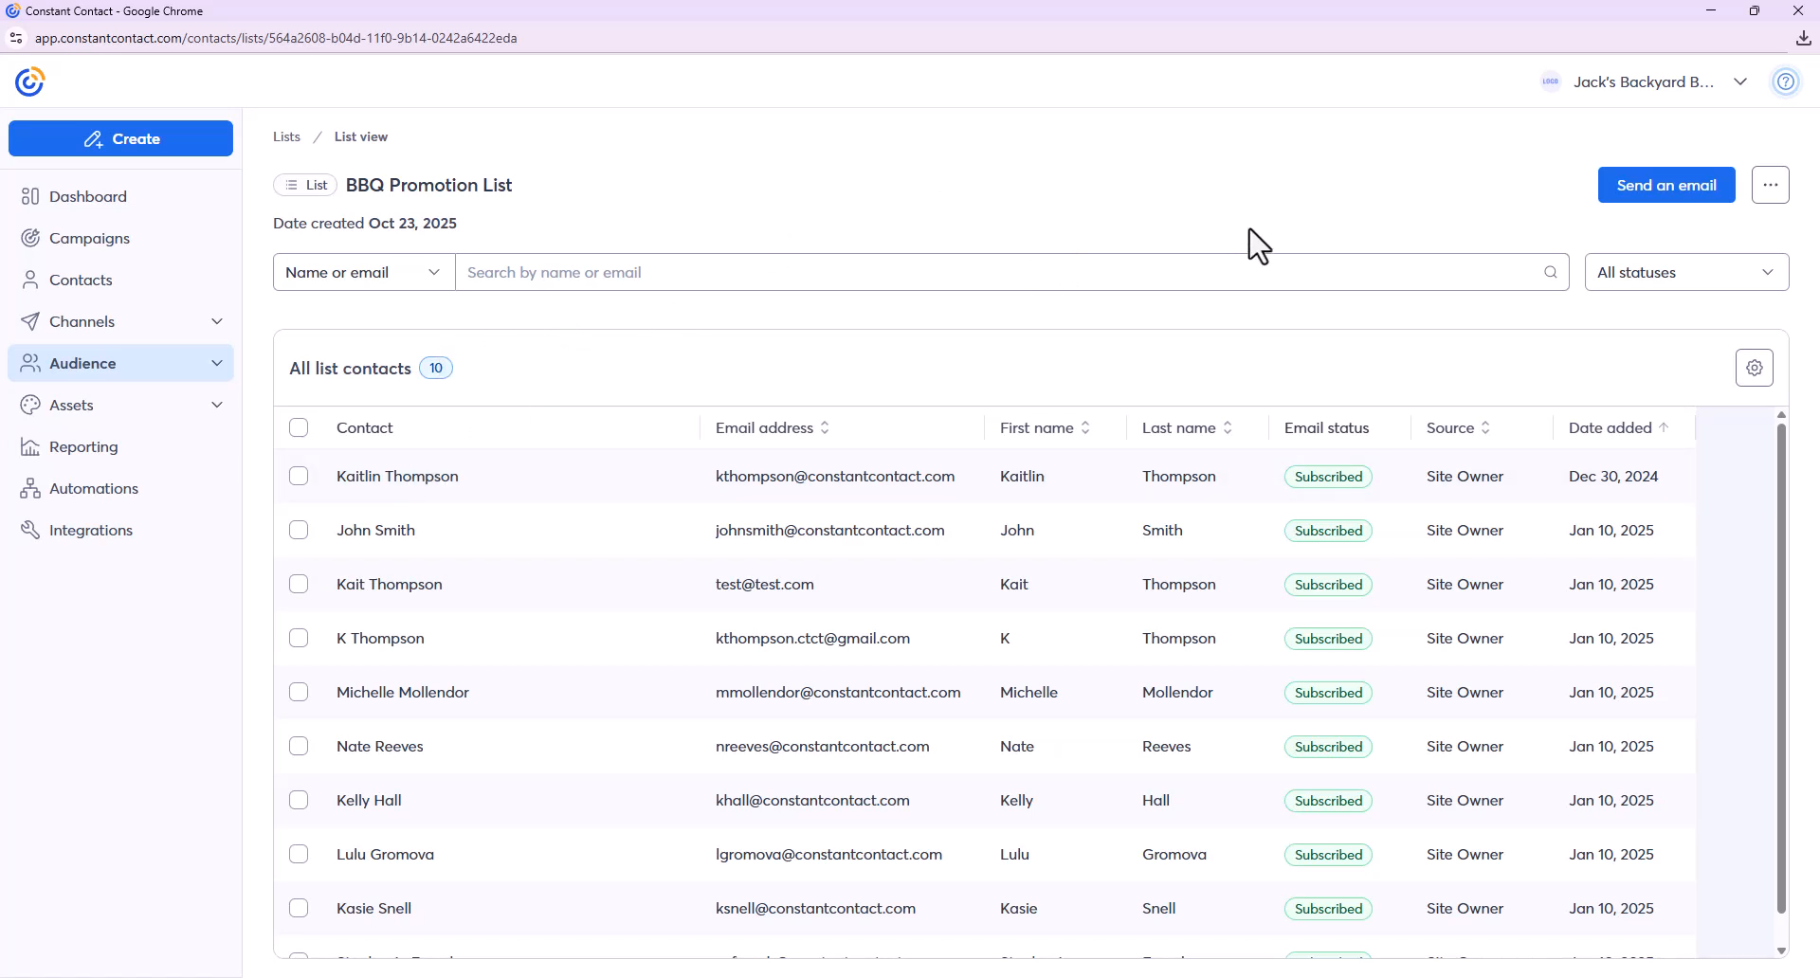
click(120, 302)
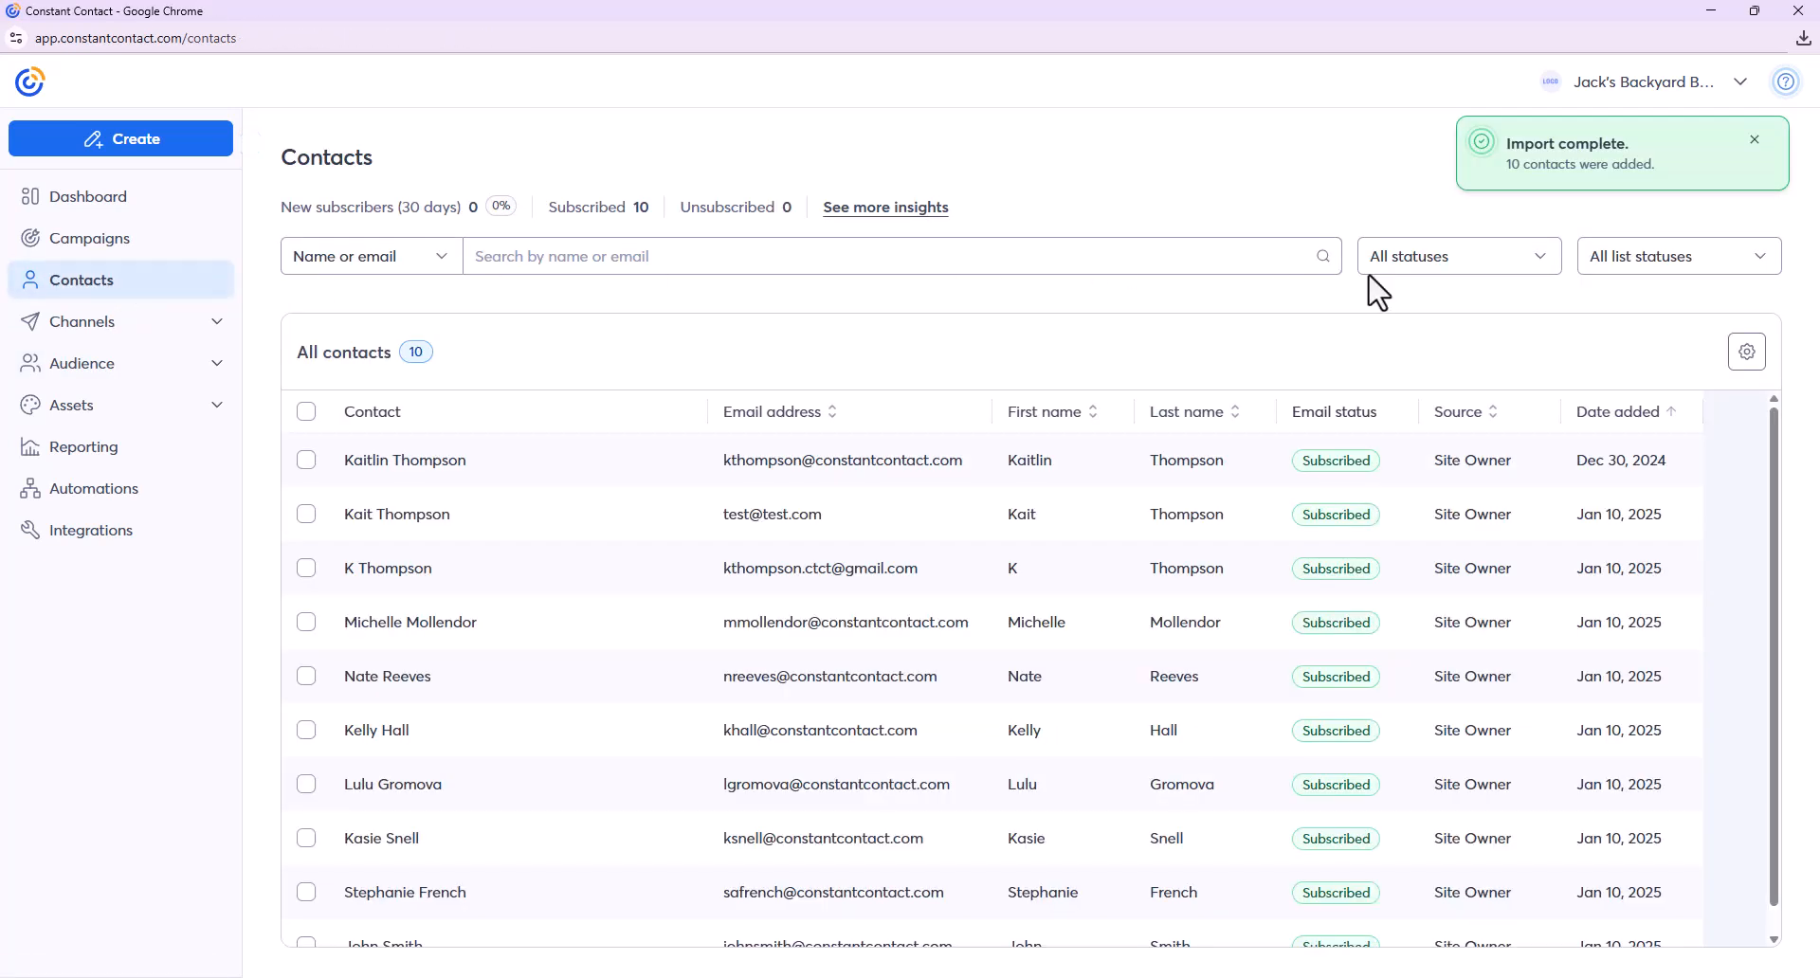
- Open the form for adding multiple contacts and look over its email address, first name and last name entry fields
click(1756, 150)
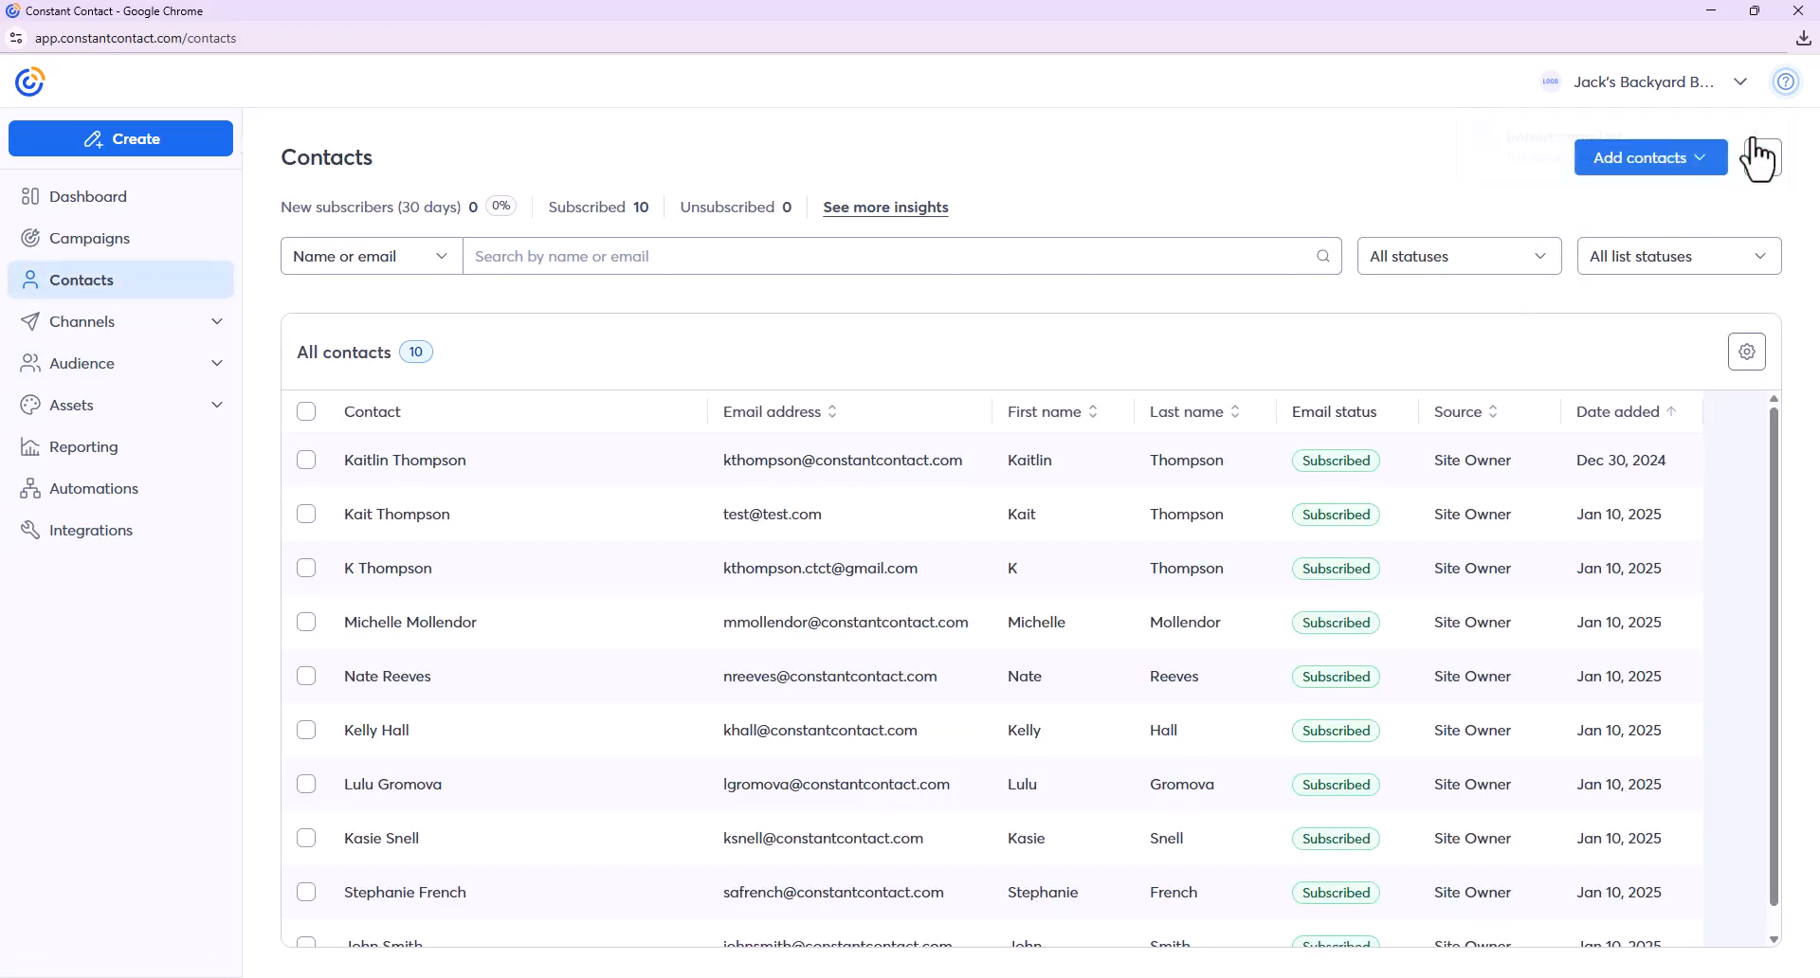
click(1632, 169)
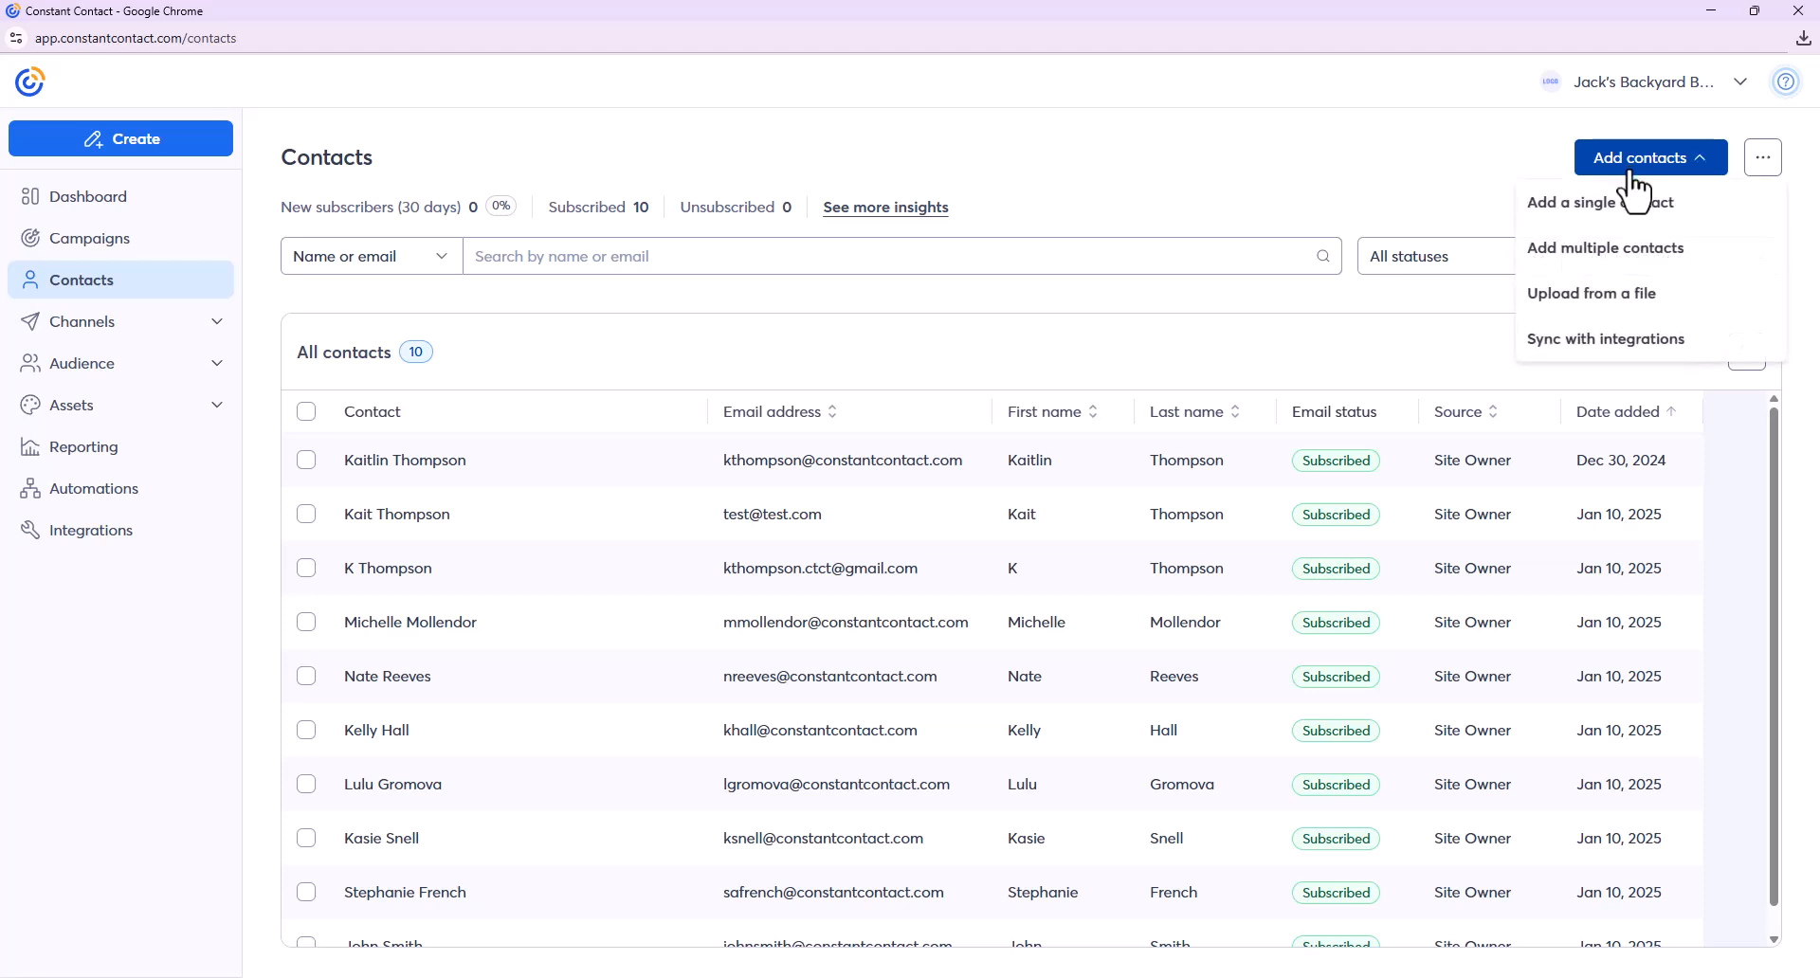
click(1564, 264)
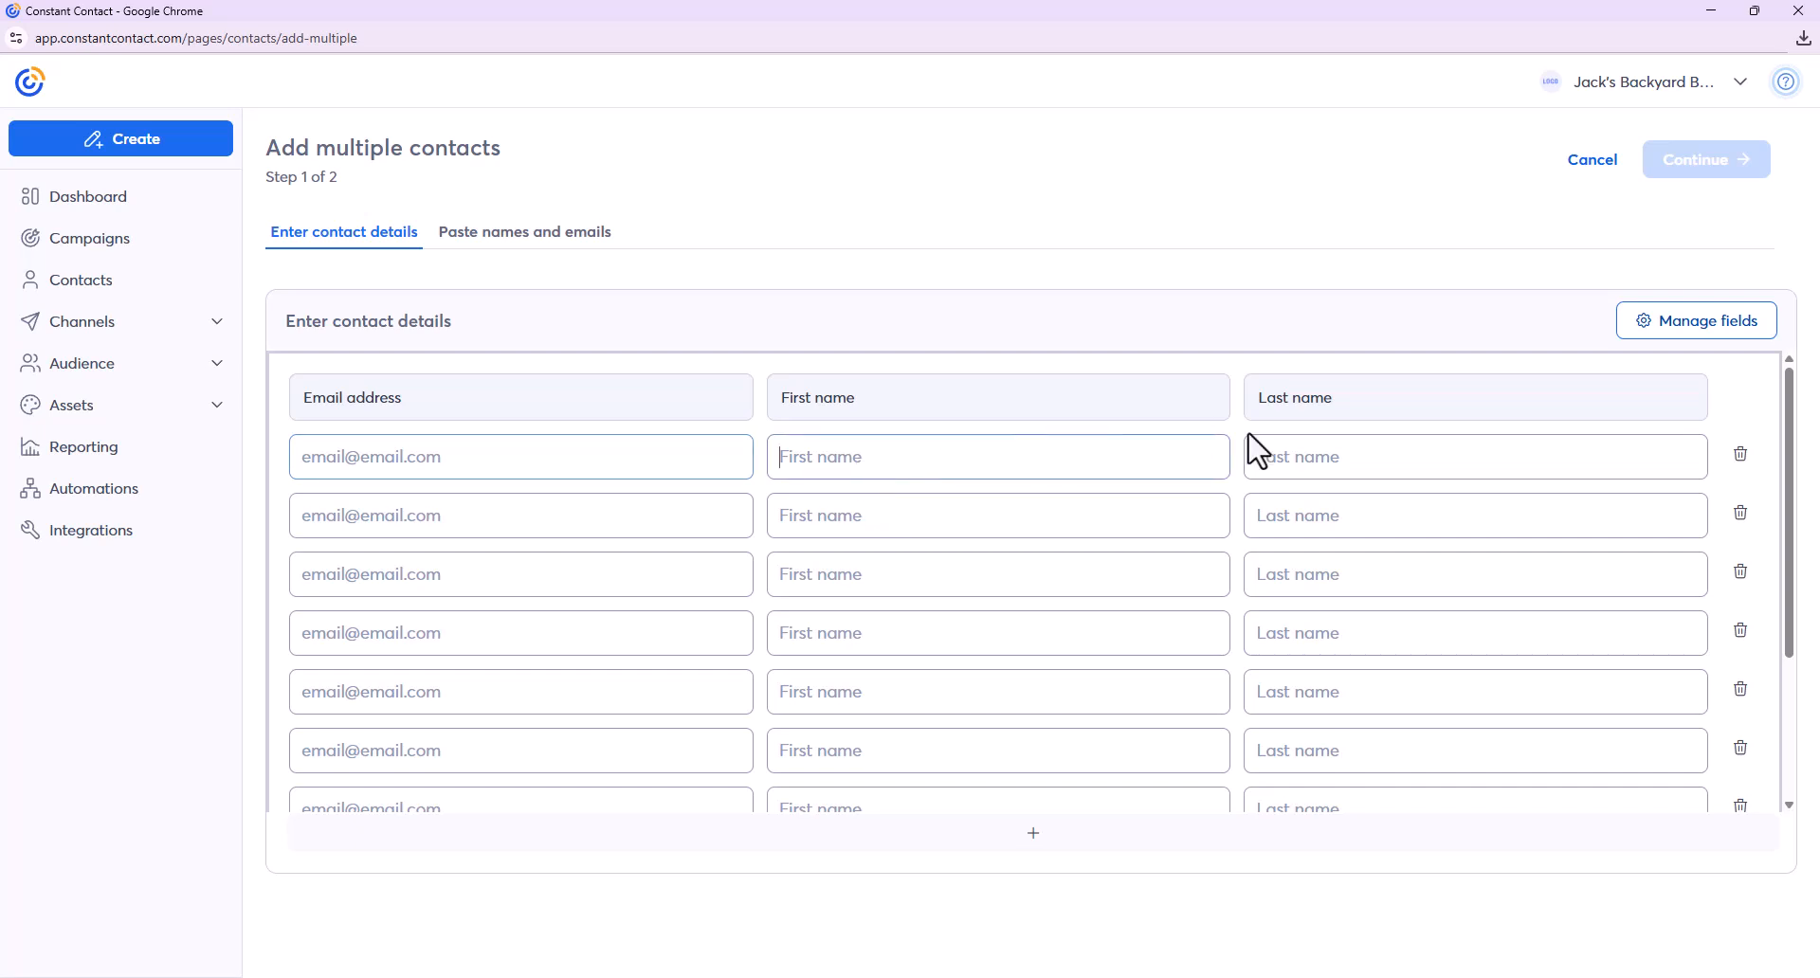
scroll(554, 514, down, 3)
scroll(555, 515, up, 3)
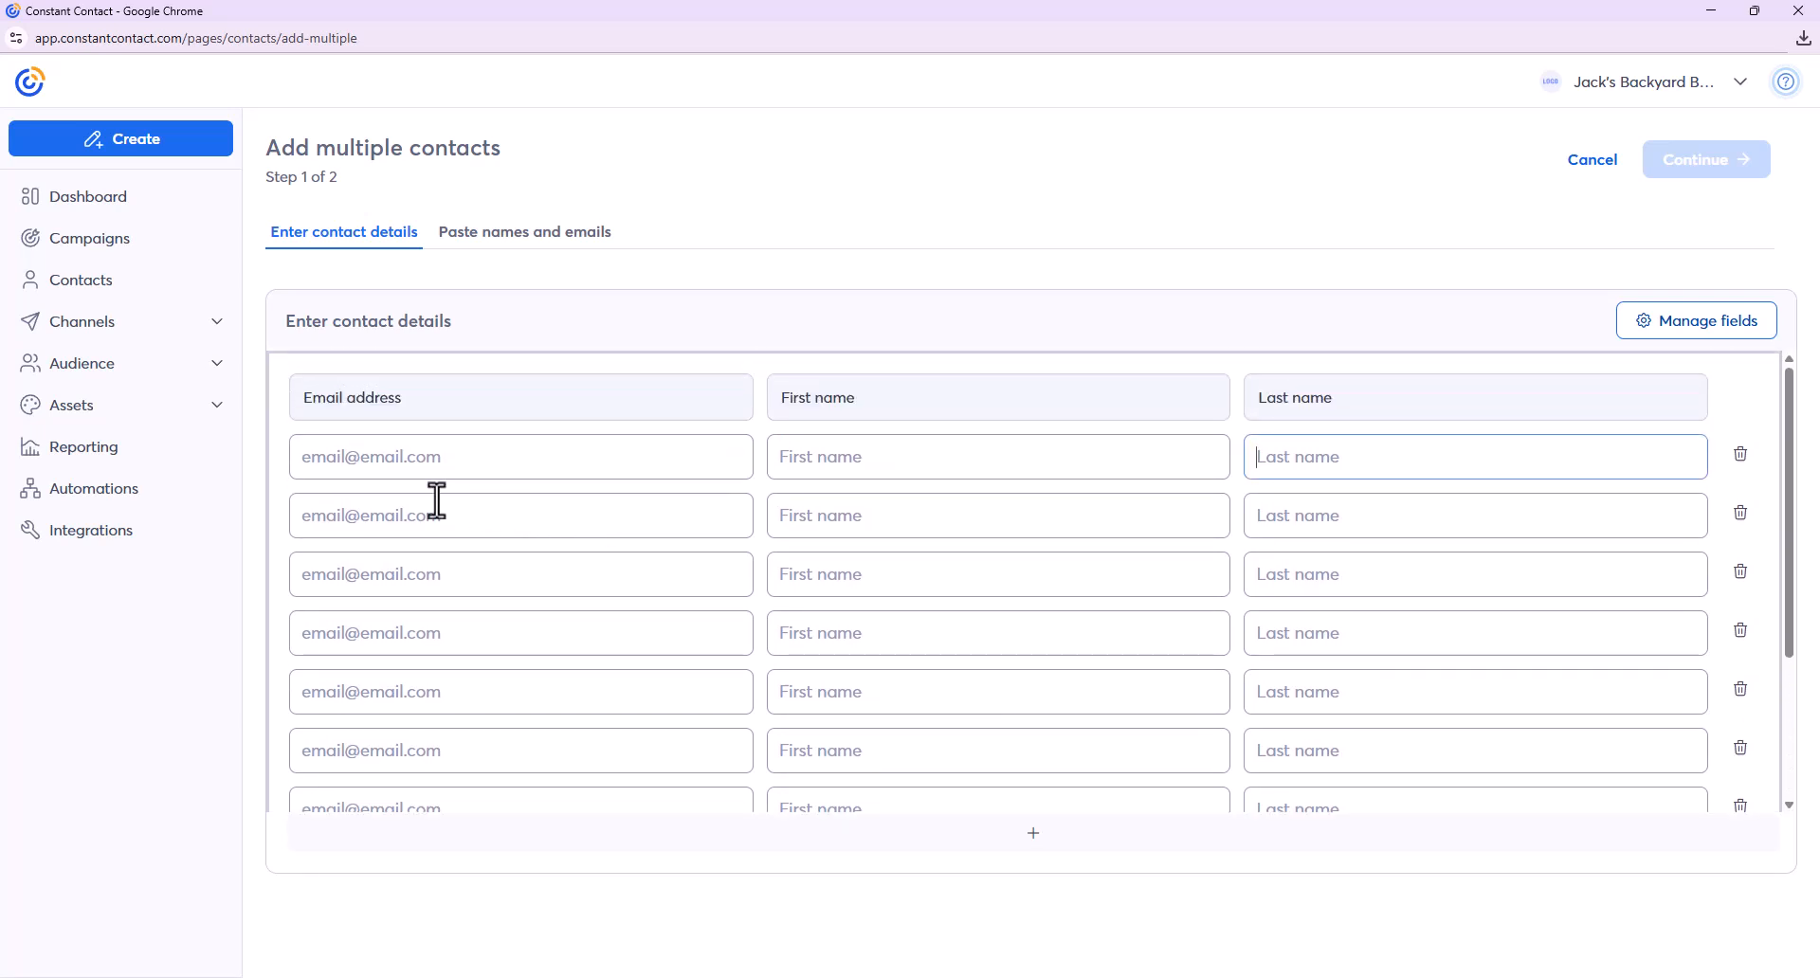
click(483, 469)
click(821, 466)
click(1289, 449)
- Add the Favorite Food and Birthday fields as columns in the contact entry form and look over its rows
click(1704, 334)
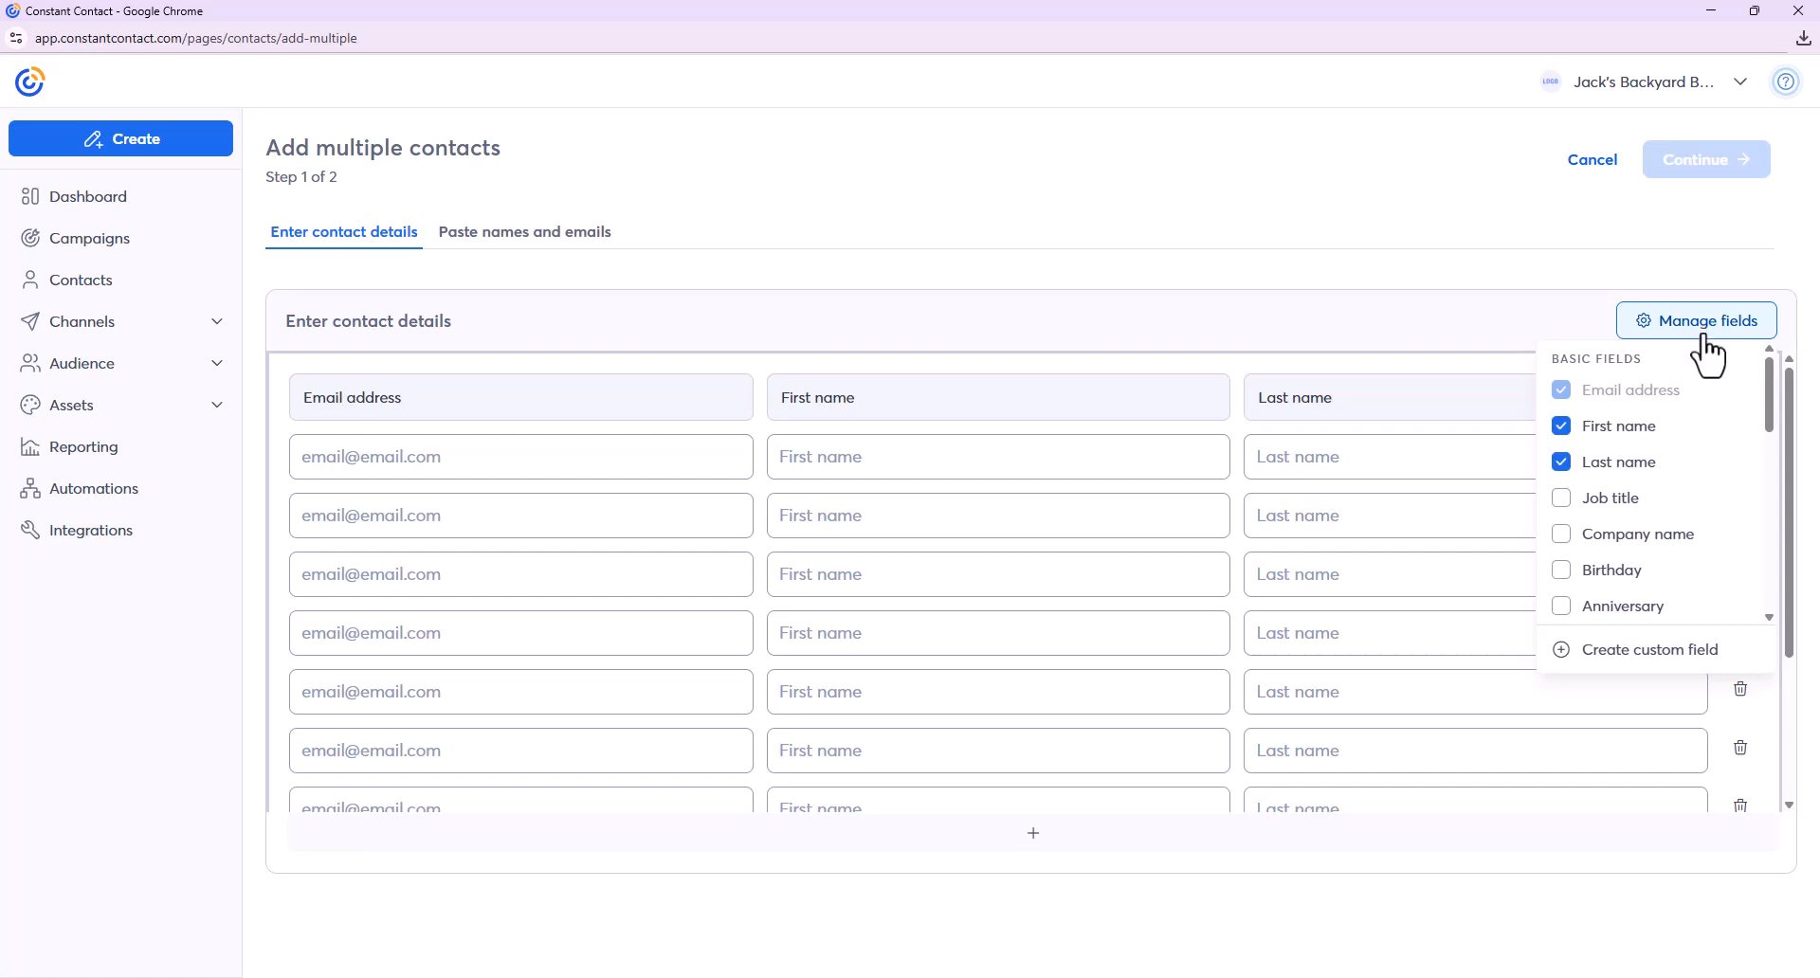
scroll(1700, 394, down, 7)
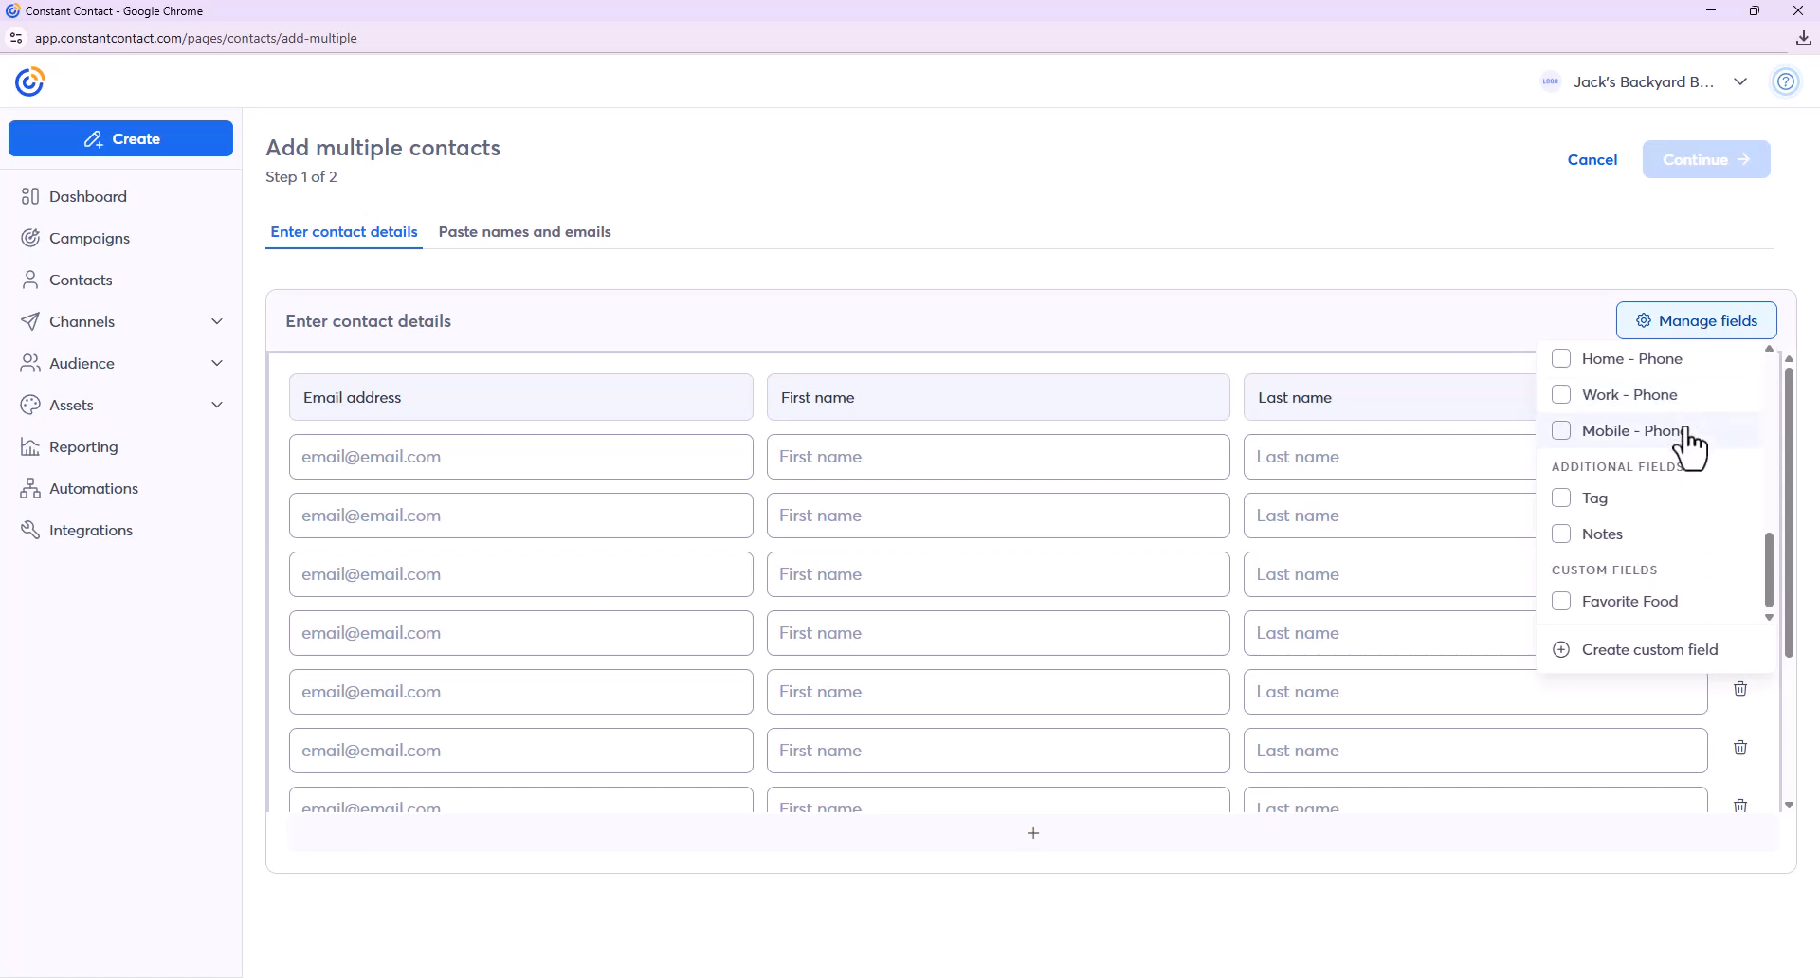
click(1559, 601)
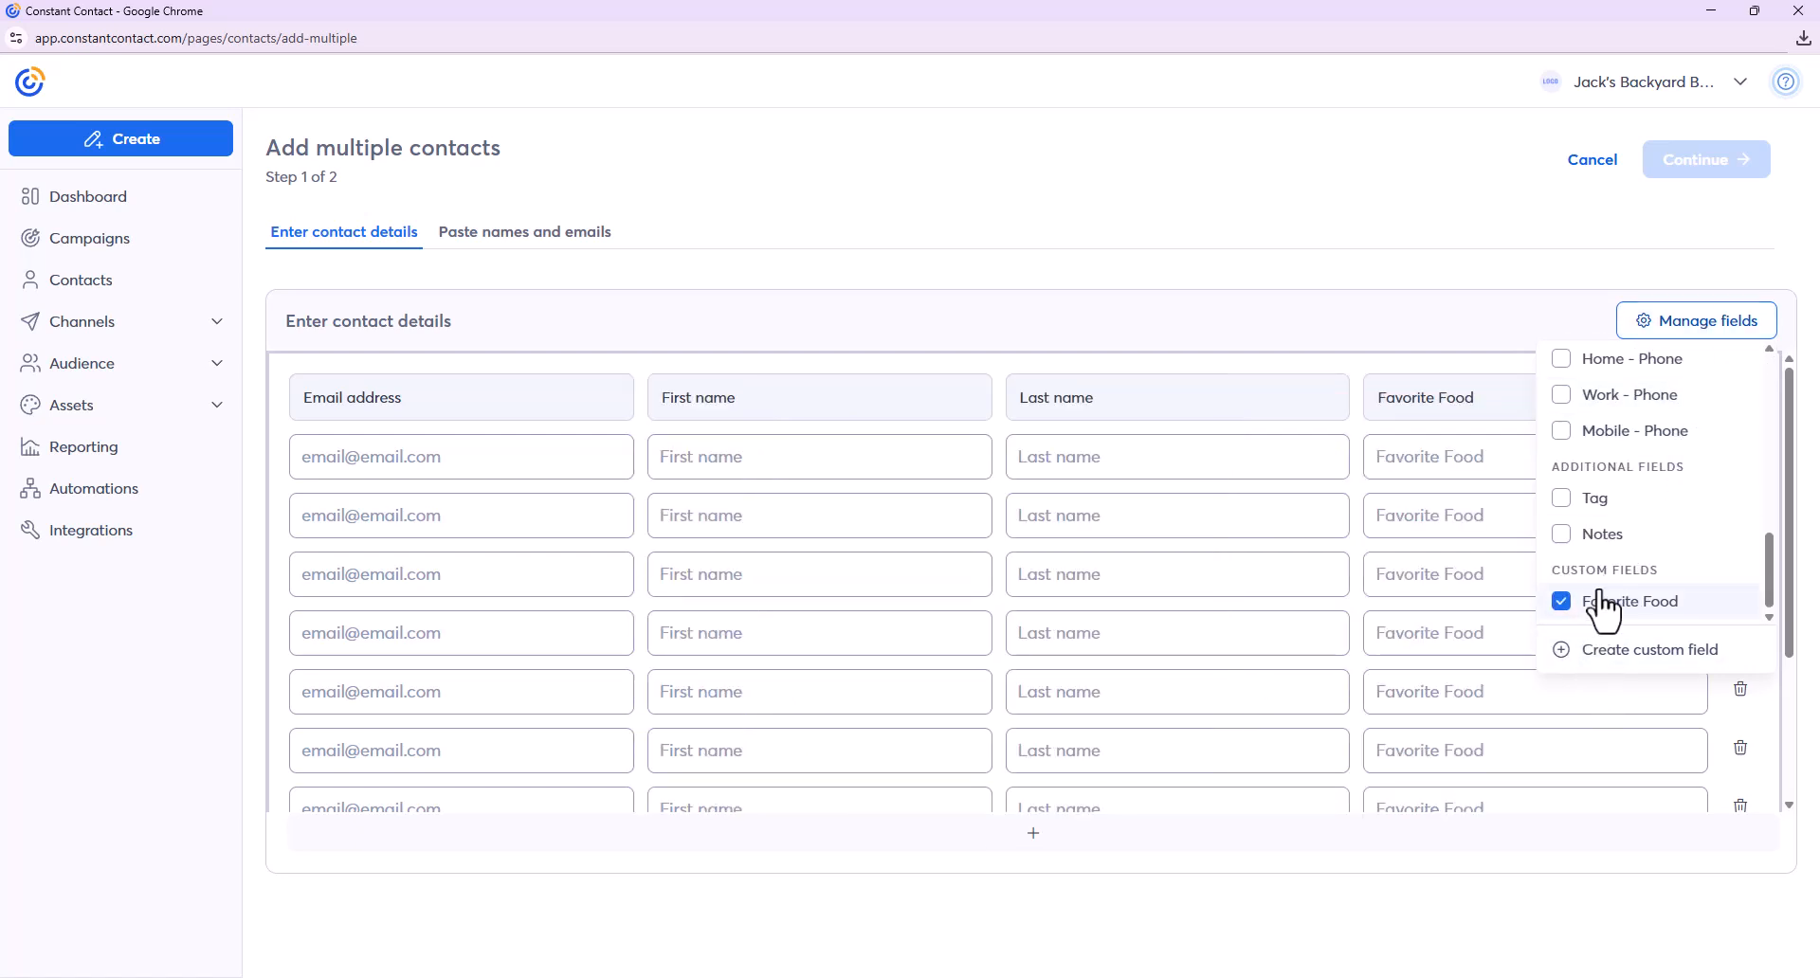
scroll(1605, 618, up, 6)
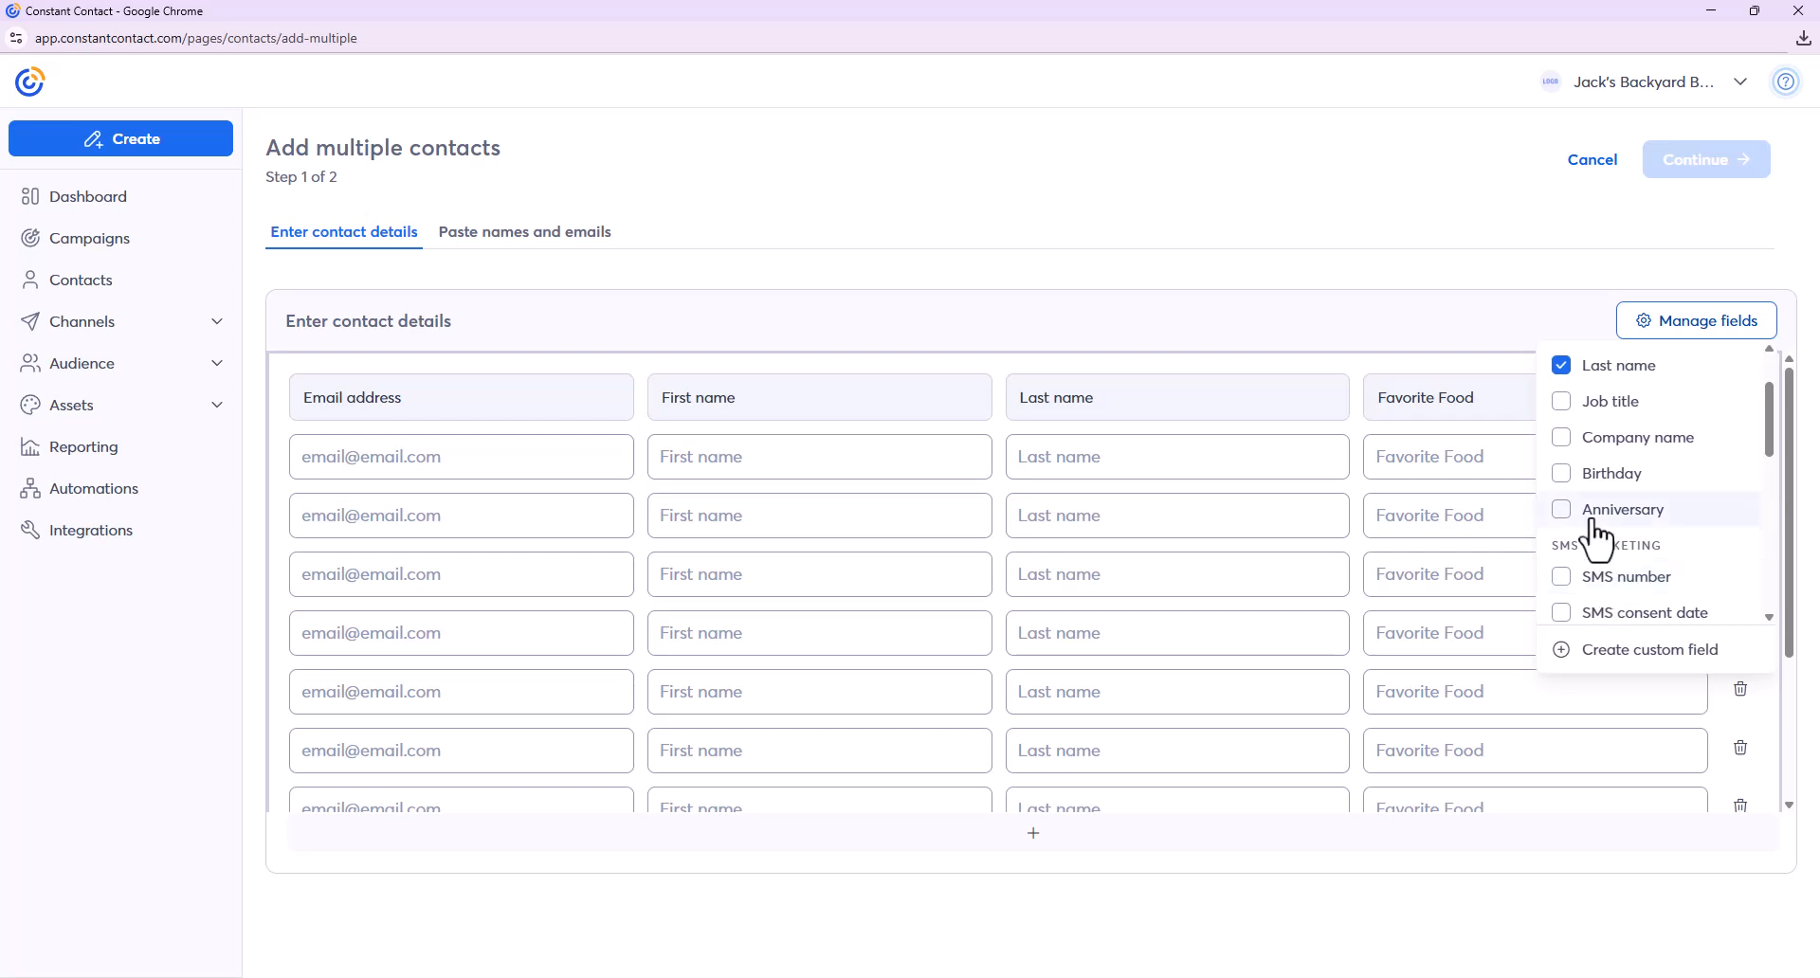
click(1562, 474)
click(1413, 256)
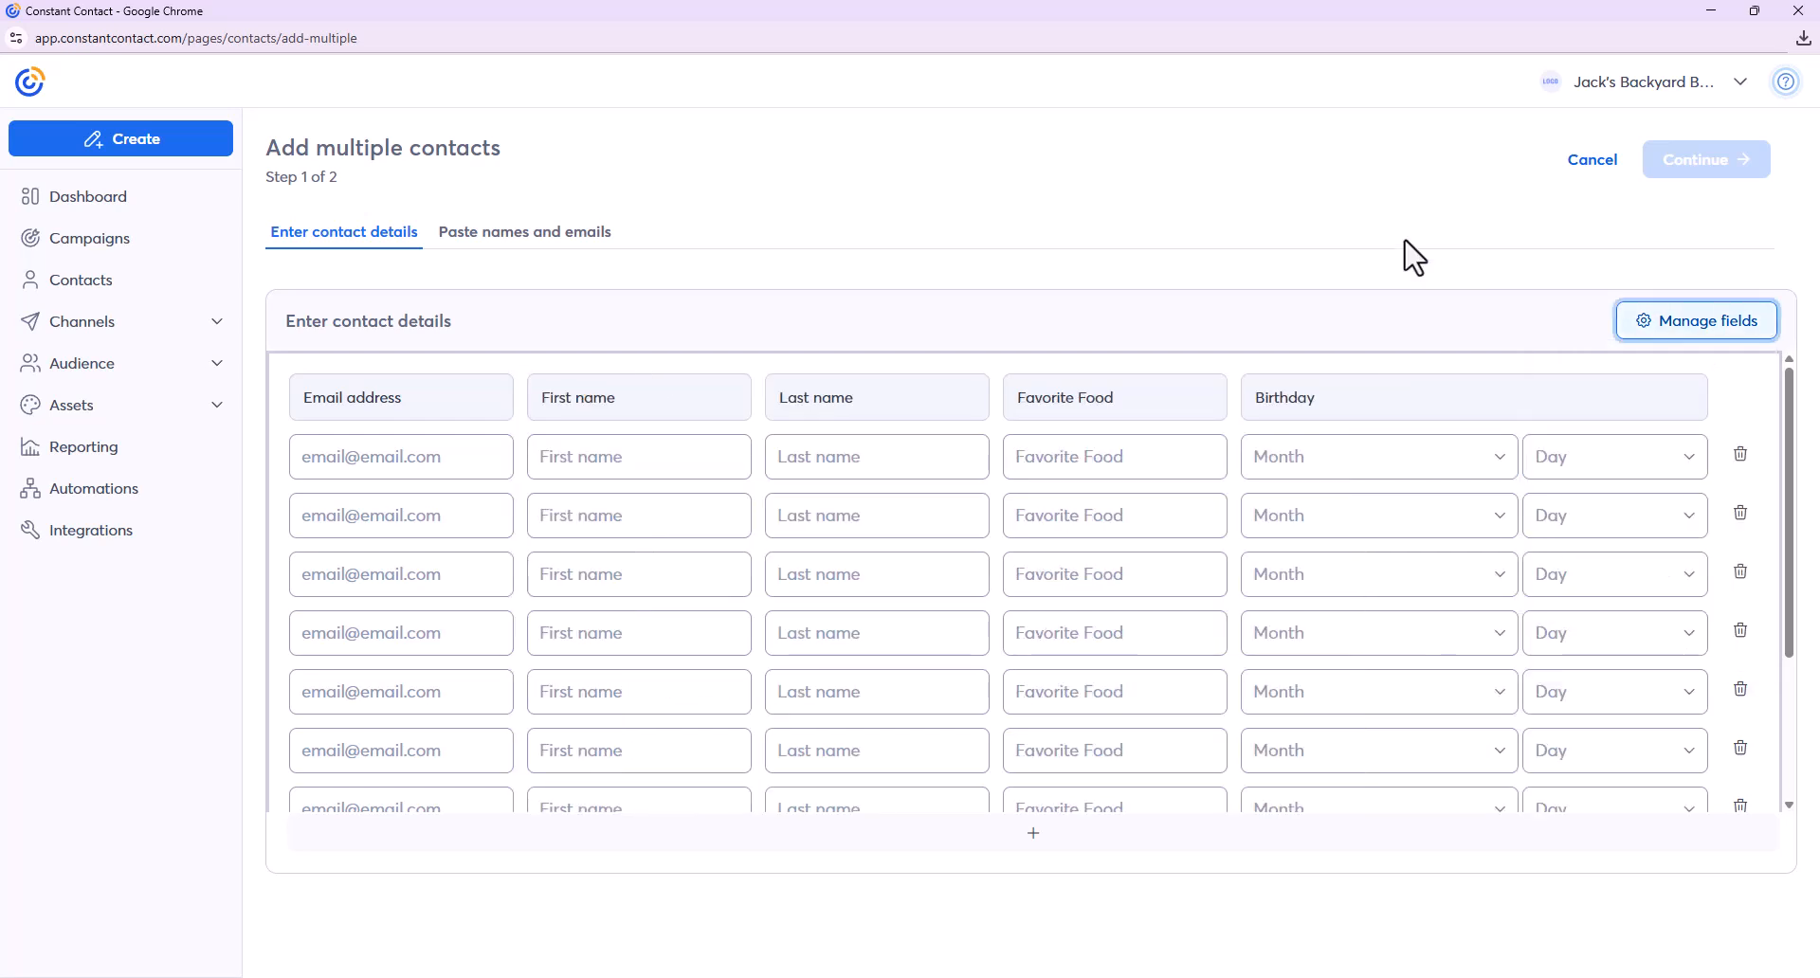
click(457, 456)
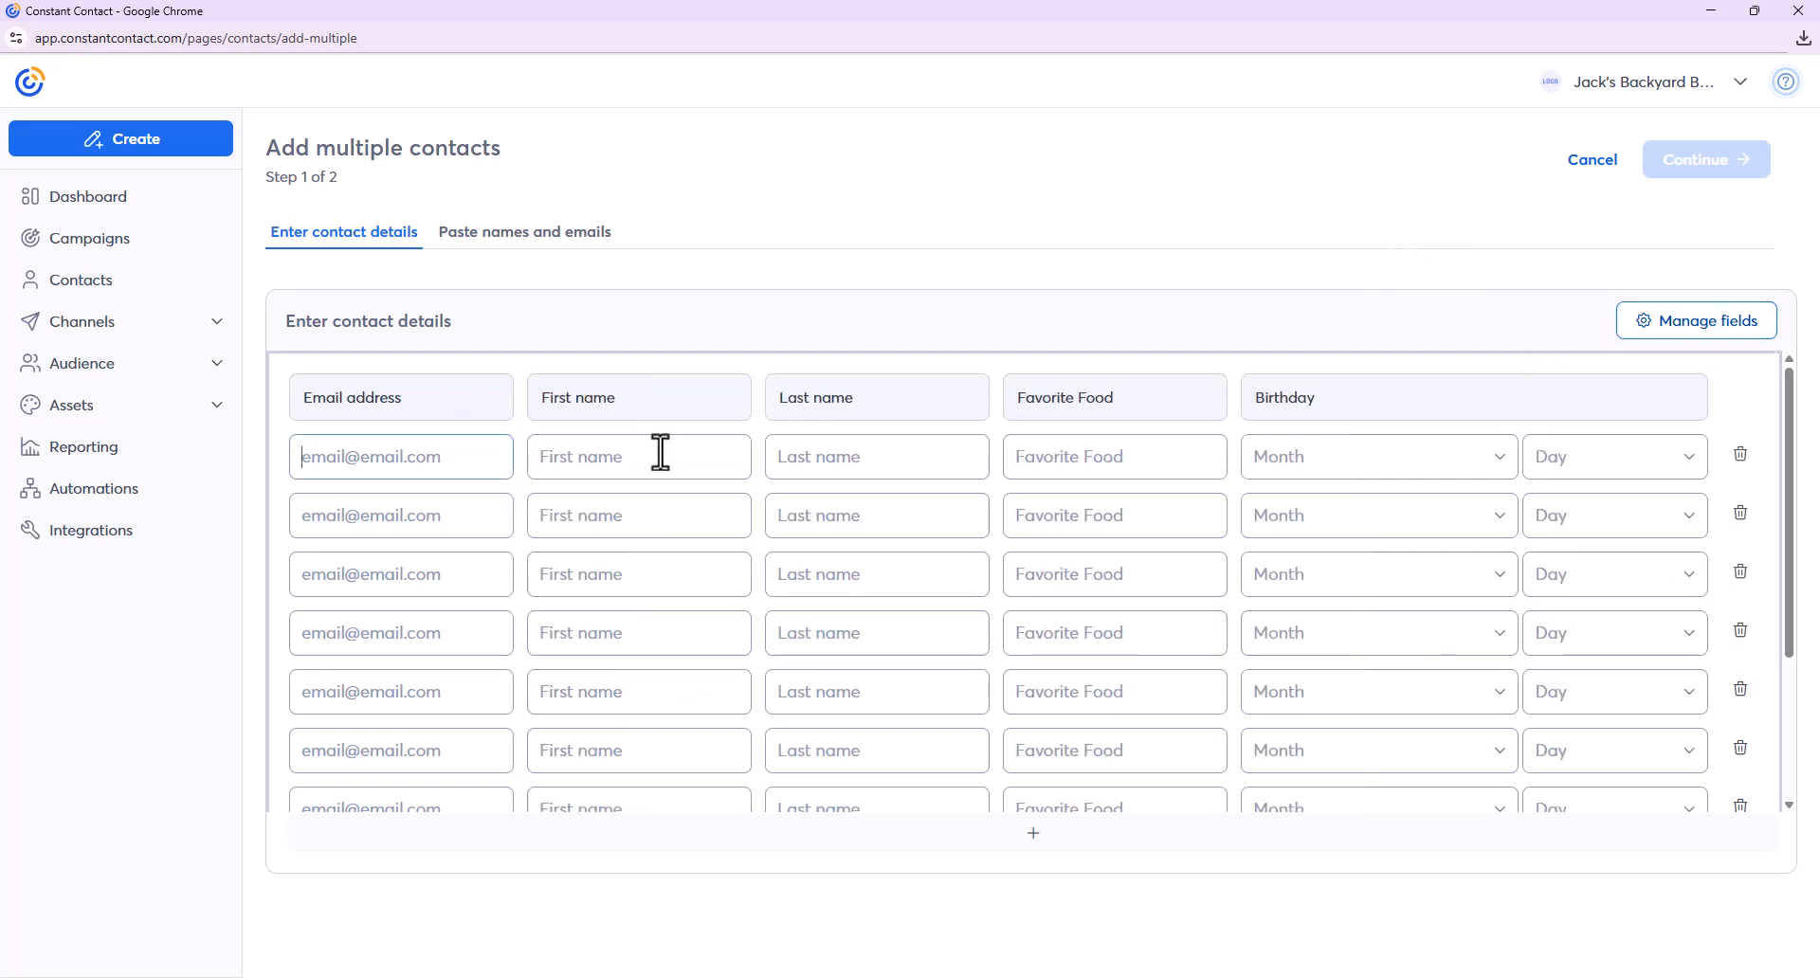
click(918, 452)
scroll(1583, 643, down, 2)
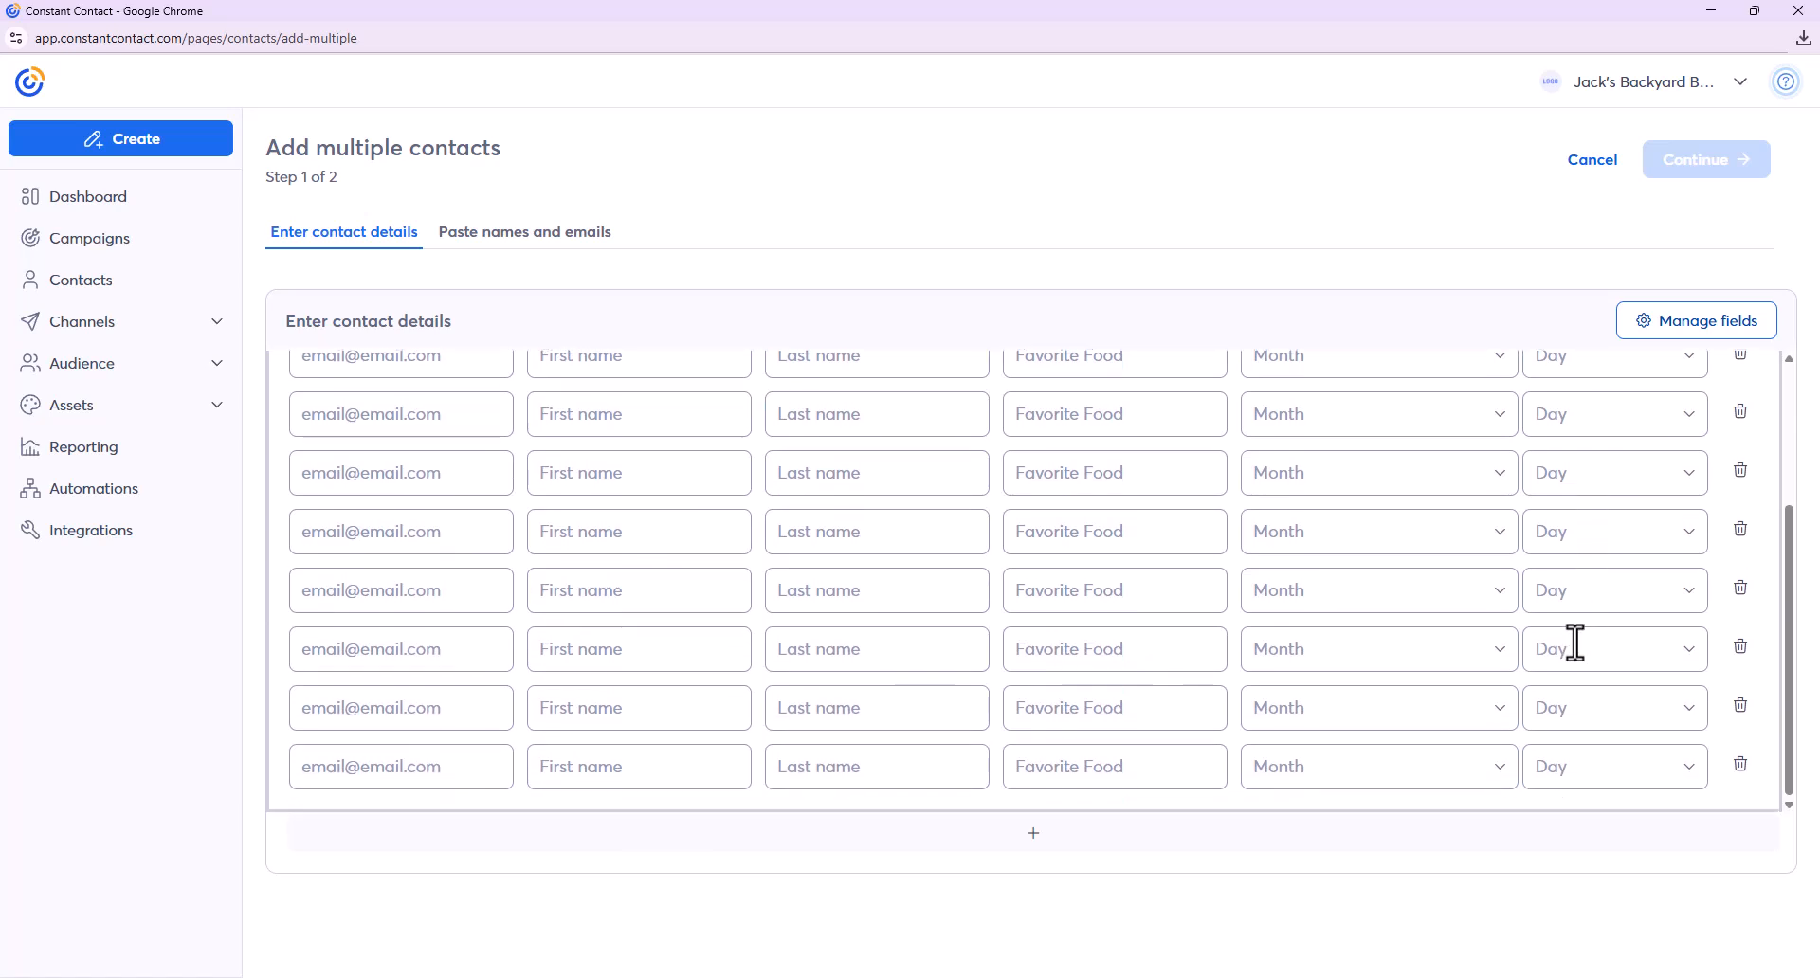
scroll(979, 638, up, 2)
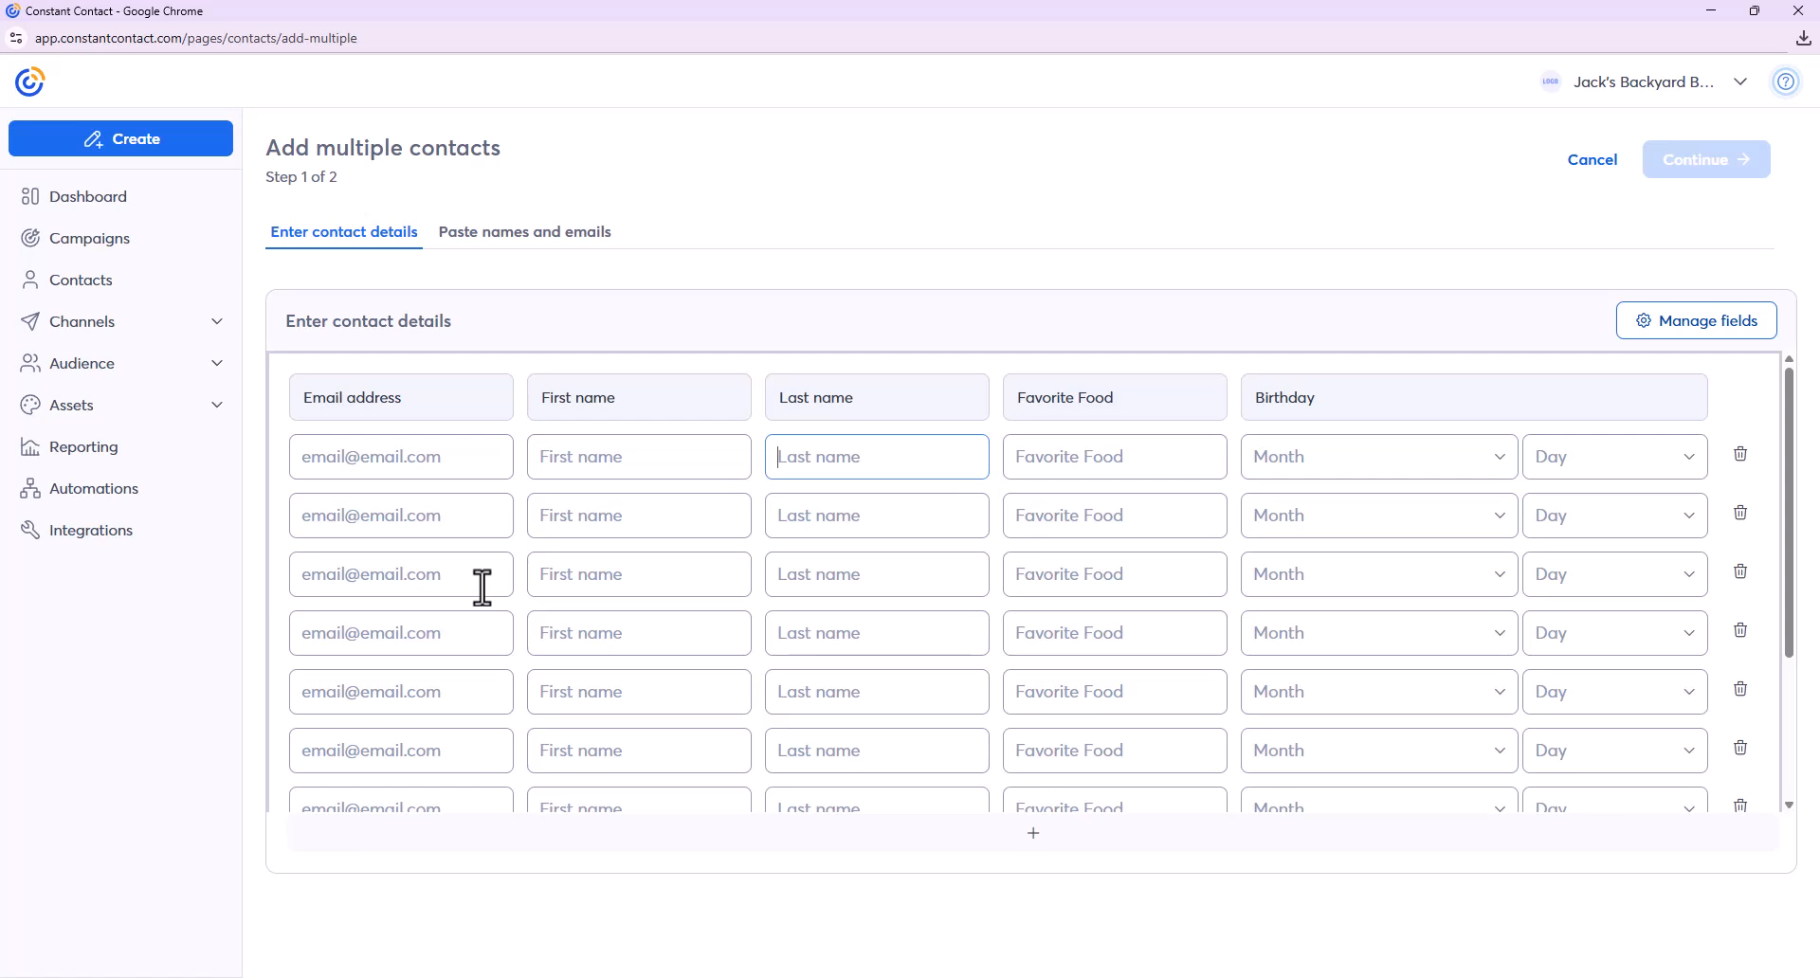
- Copy all email addresses from the 2025 Copy and Paste Contact List text file and paste them into the names and emails entry field
click(470, 261)
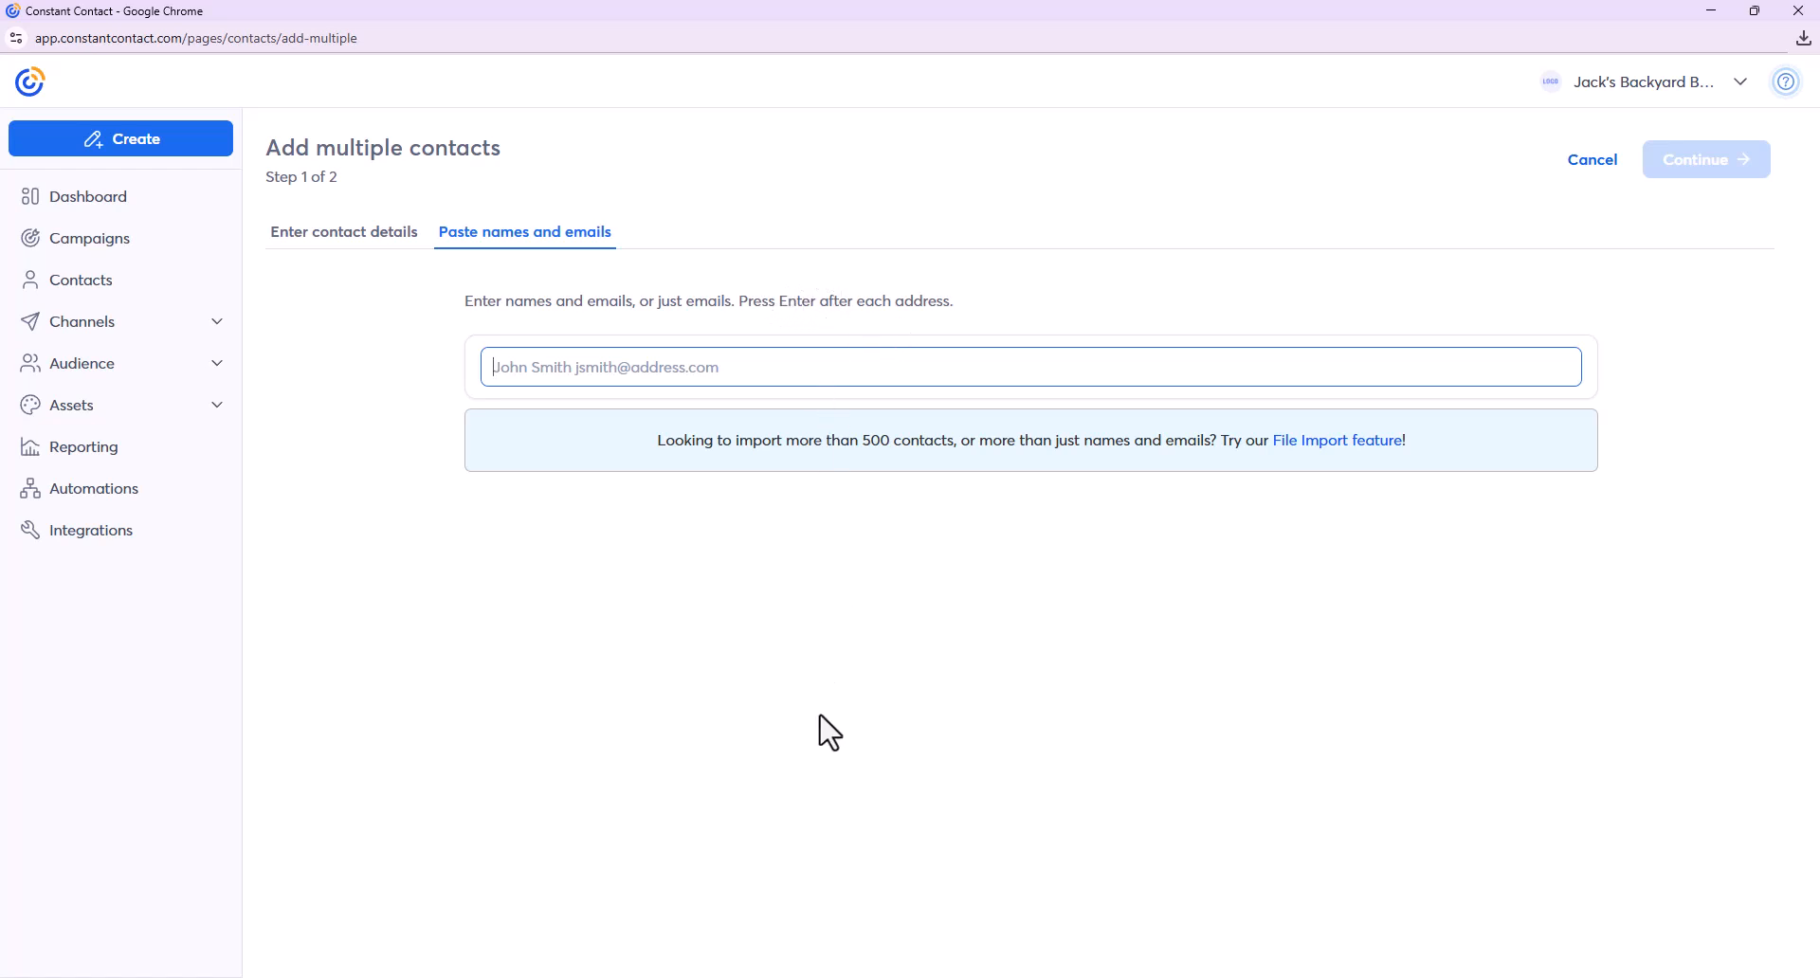
key(alt+Tab)
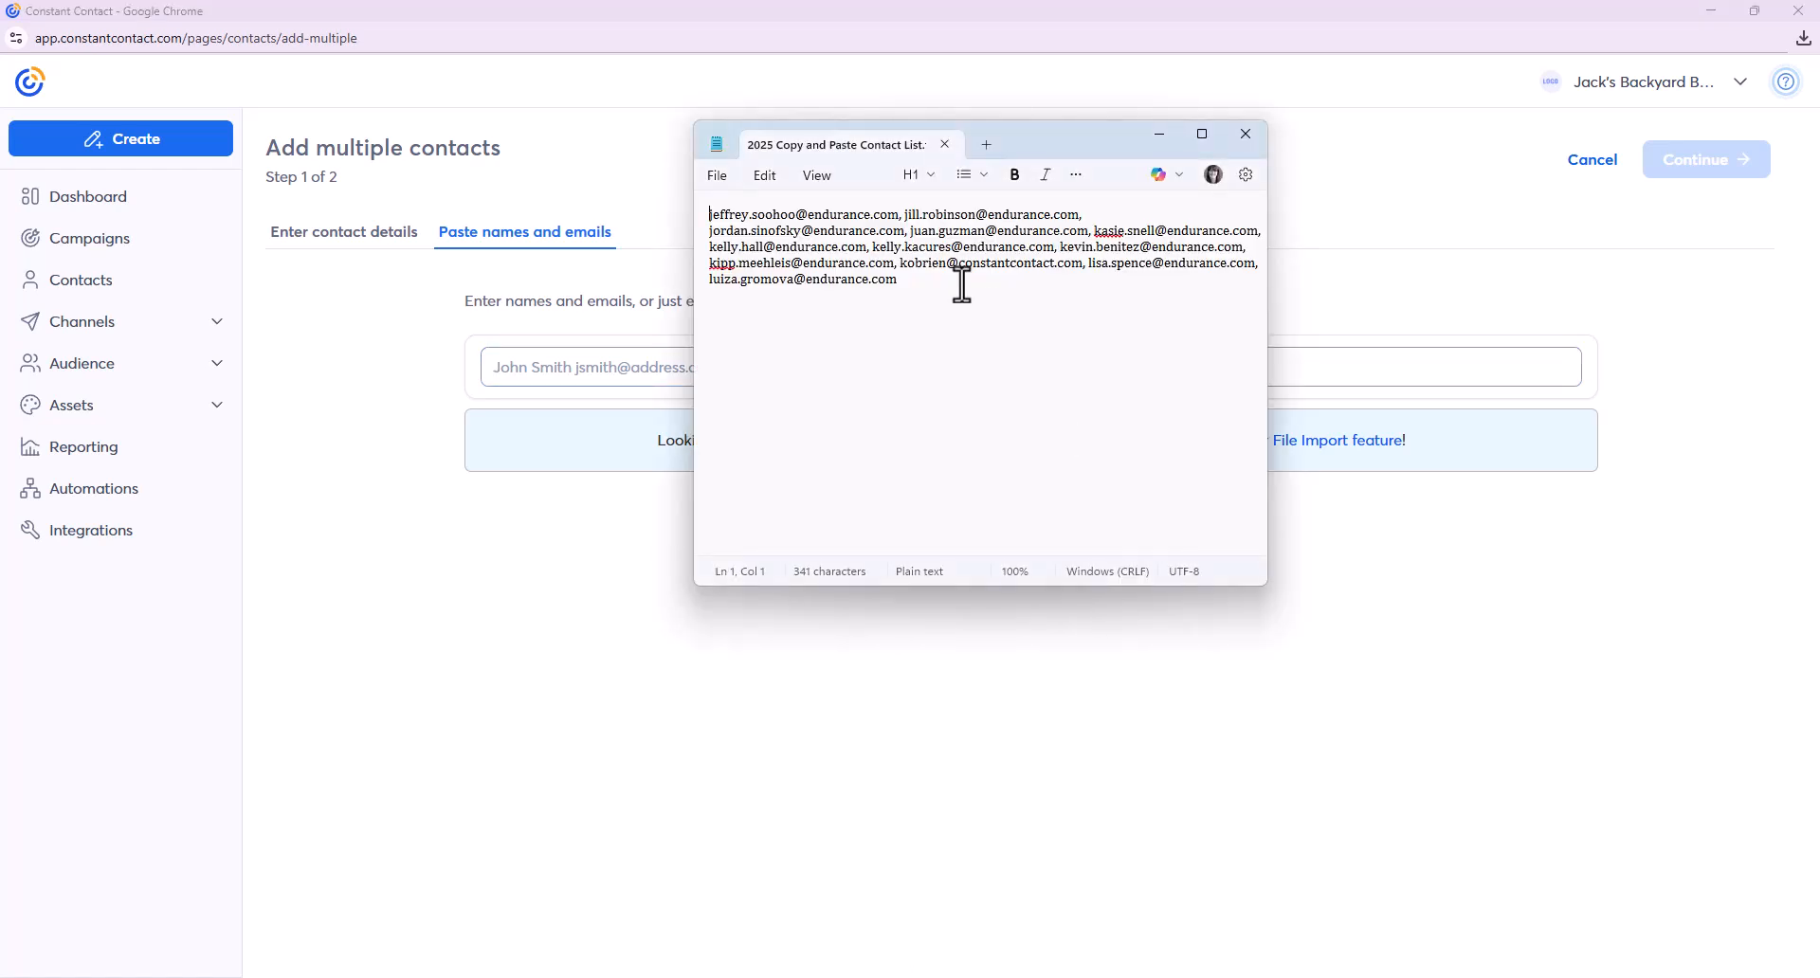
drag(1057, 154, 1262, 182)
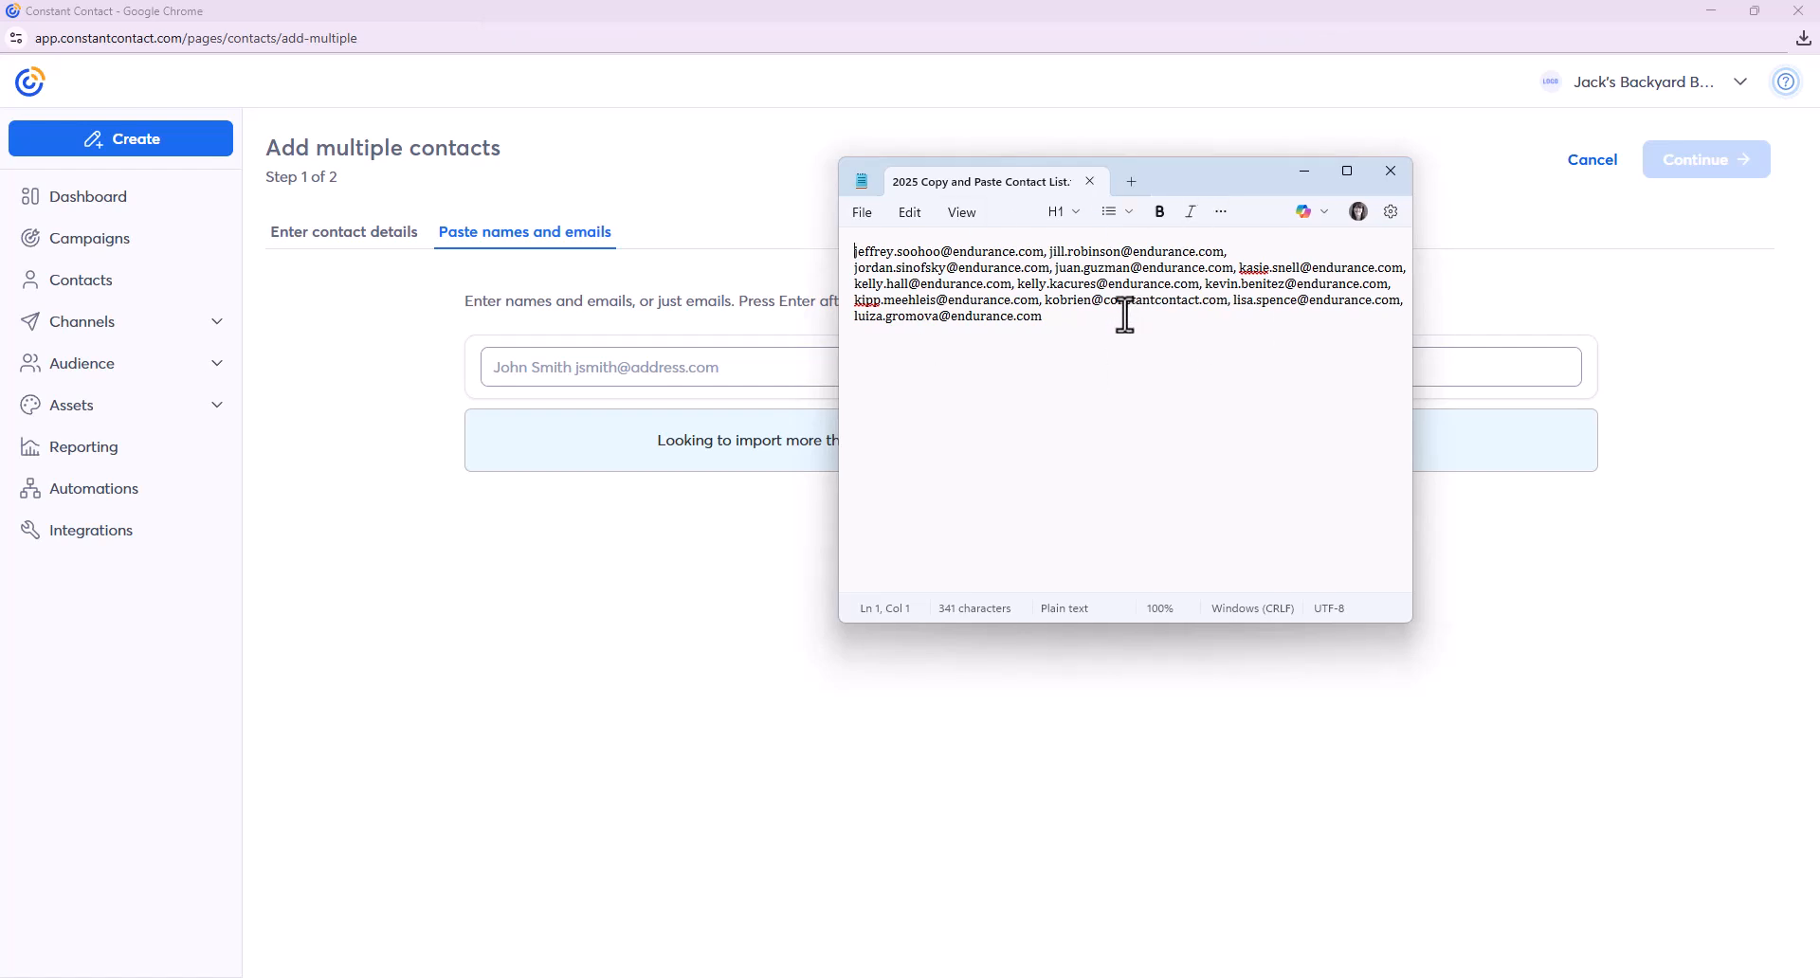
drag(1080, 333, 743, 233)
right_click(1055, 280)
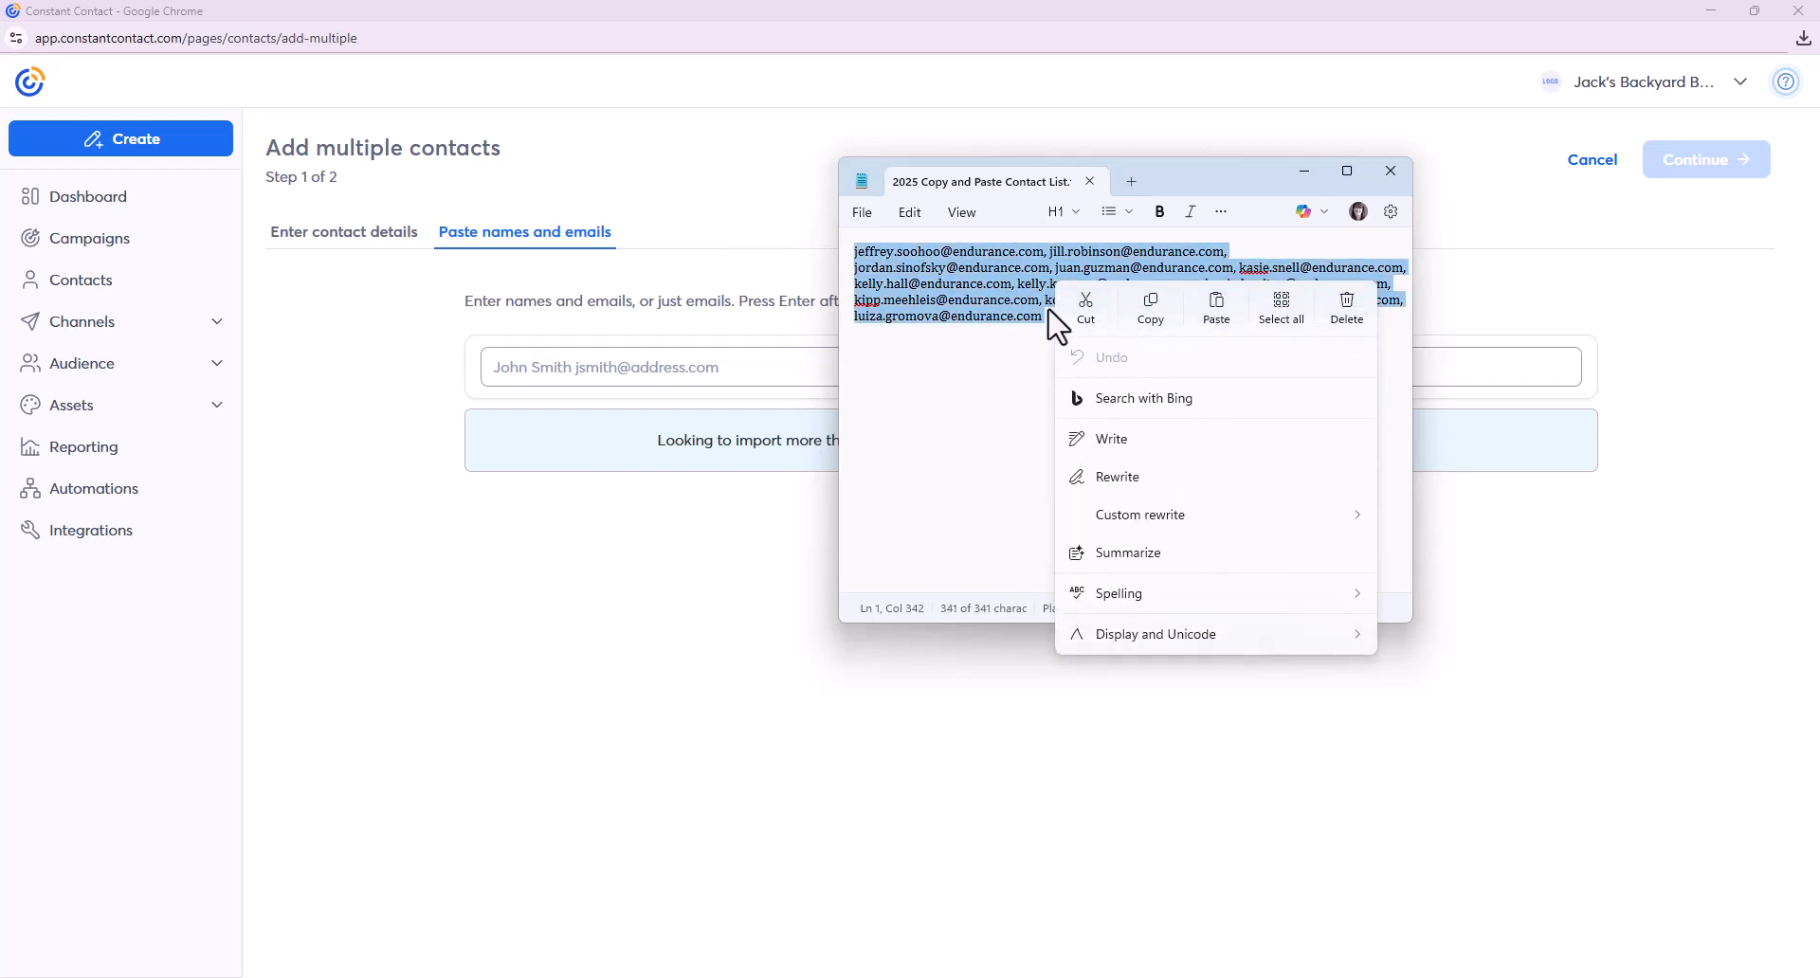
click(938, 295)
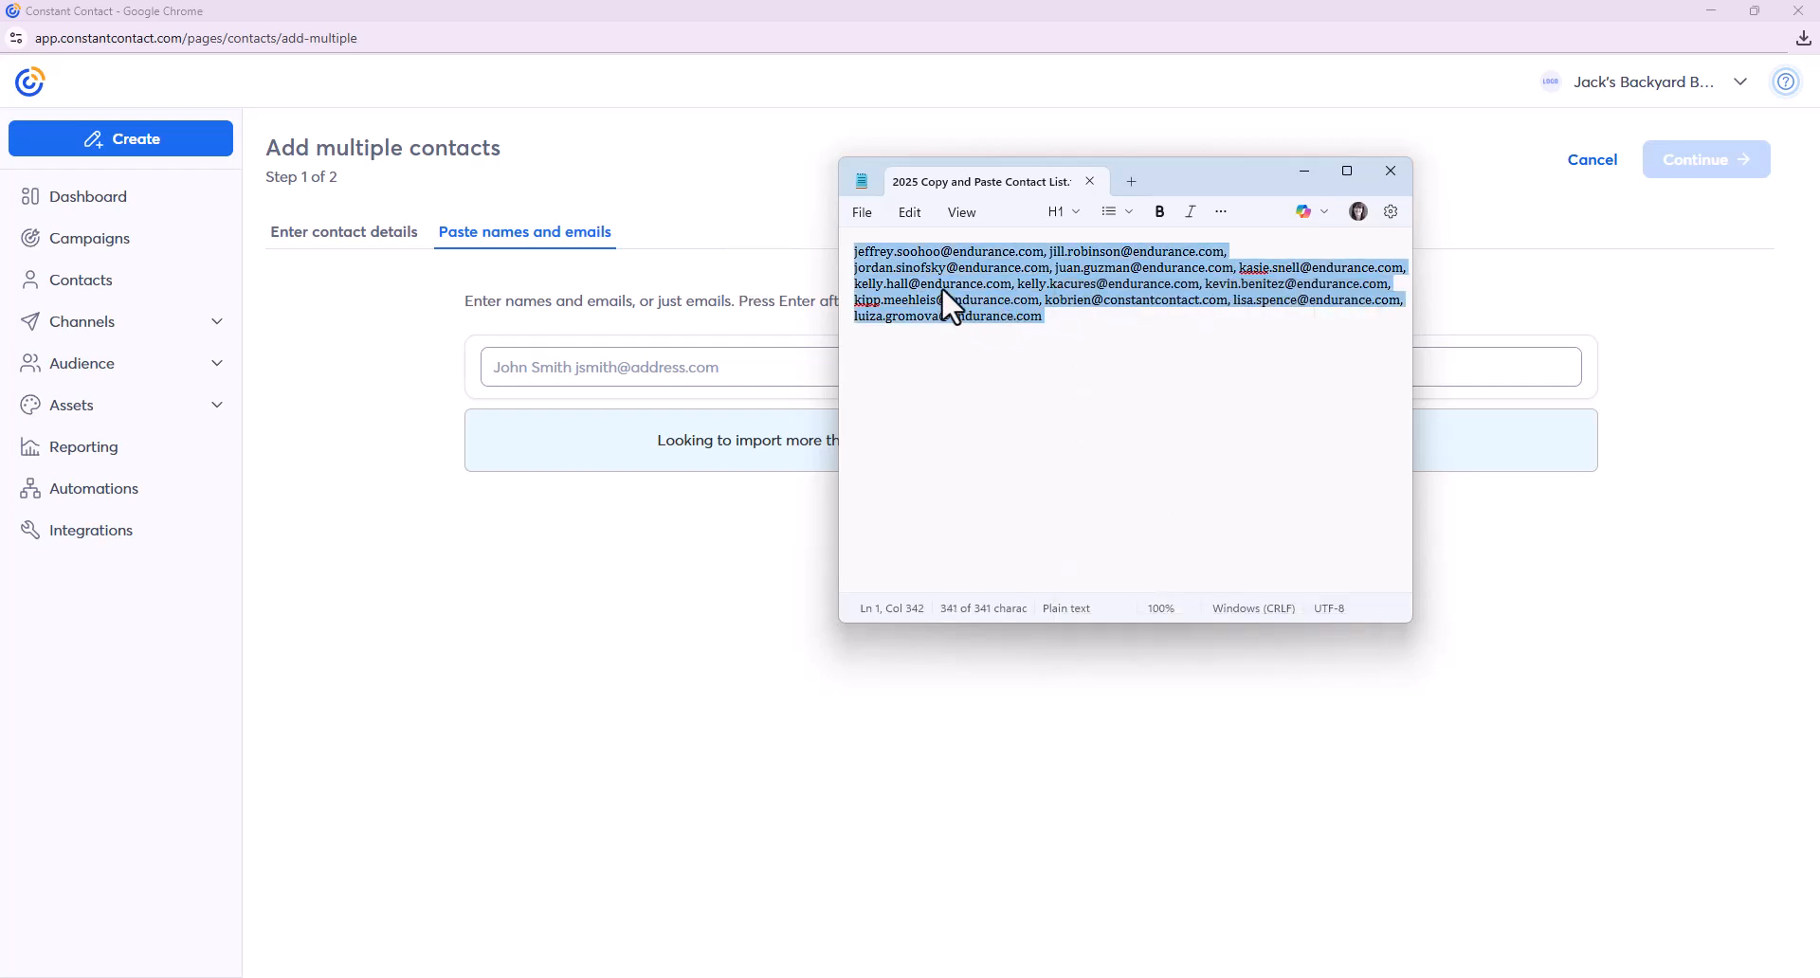
click(678, 368)
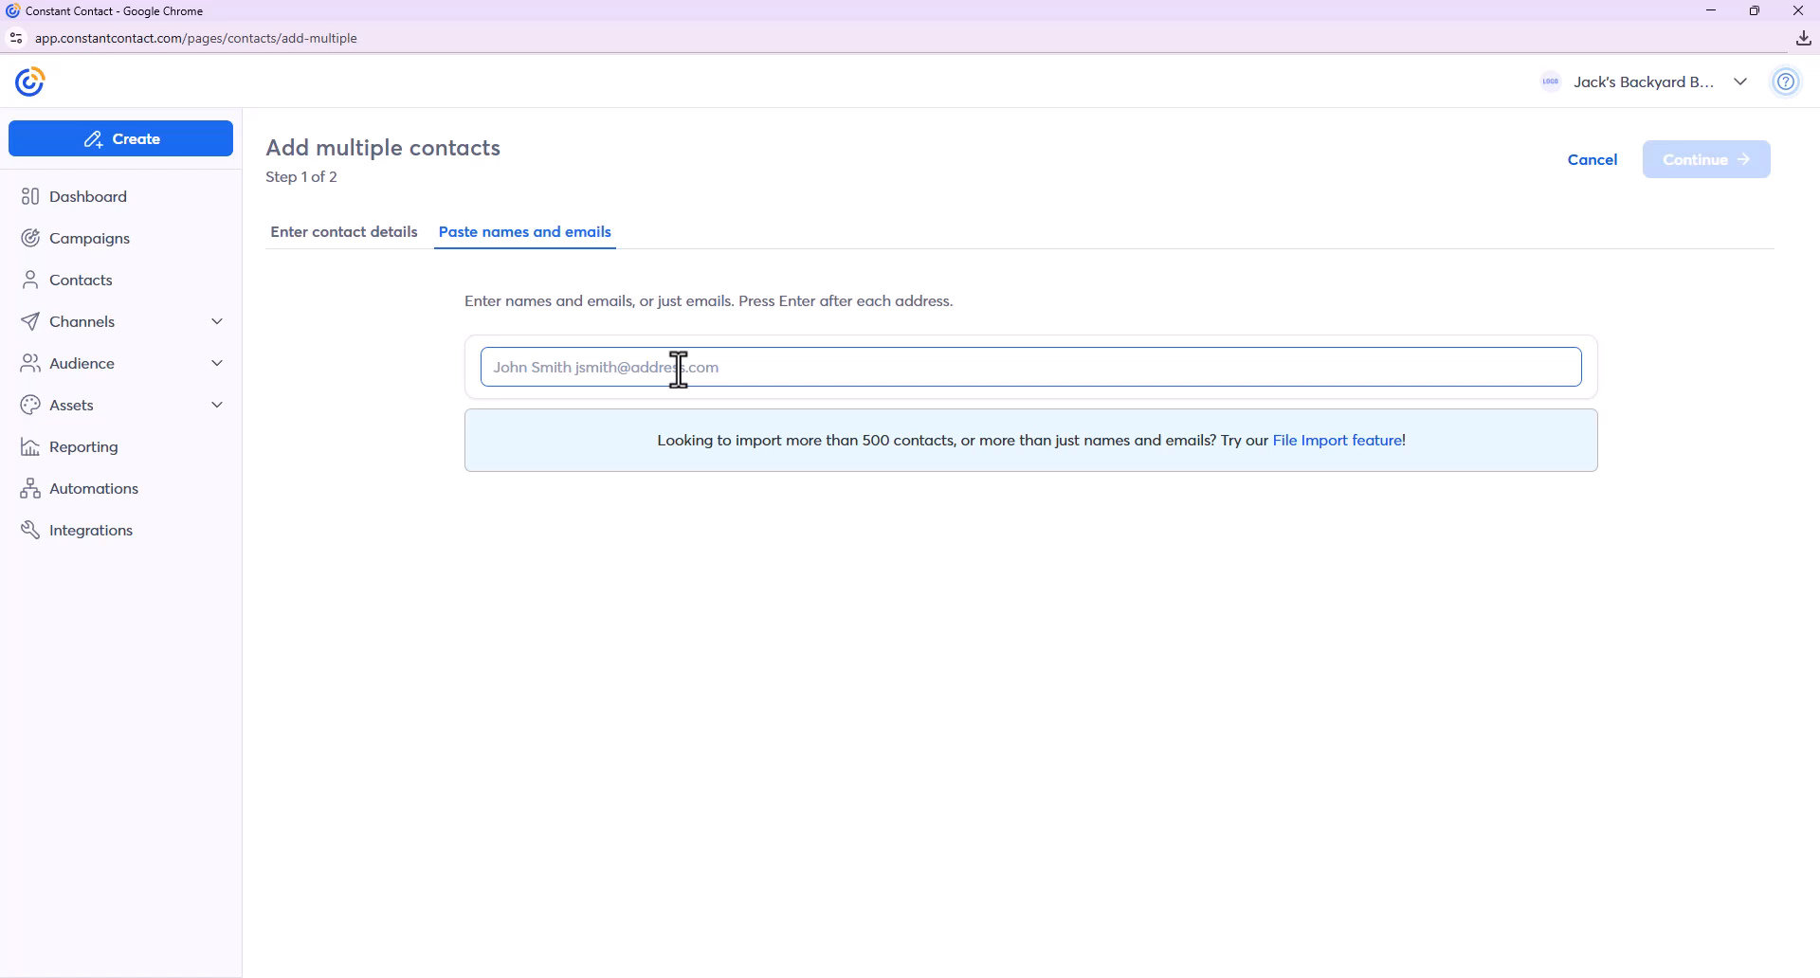
key(ctrl+v)
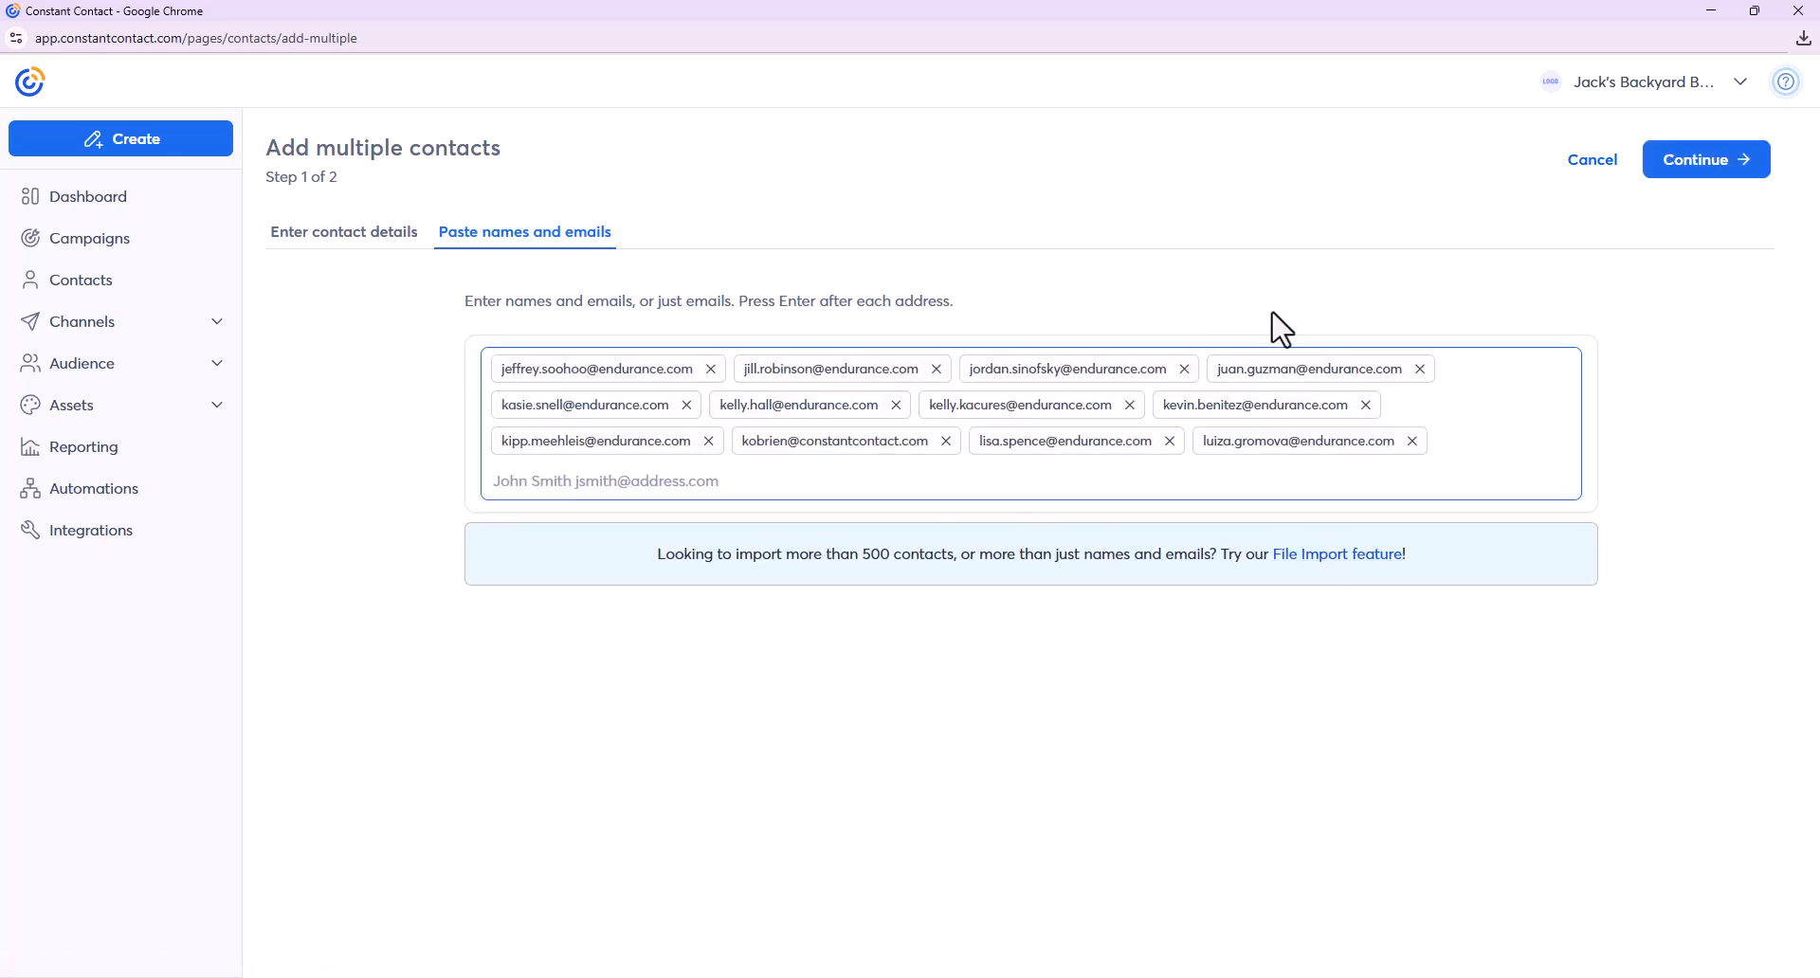
- Confirm email marketing consent, import the pasted contacts into BBQ Promotion List, and look over the updated contacts
click(1708, 161)
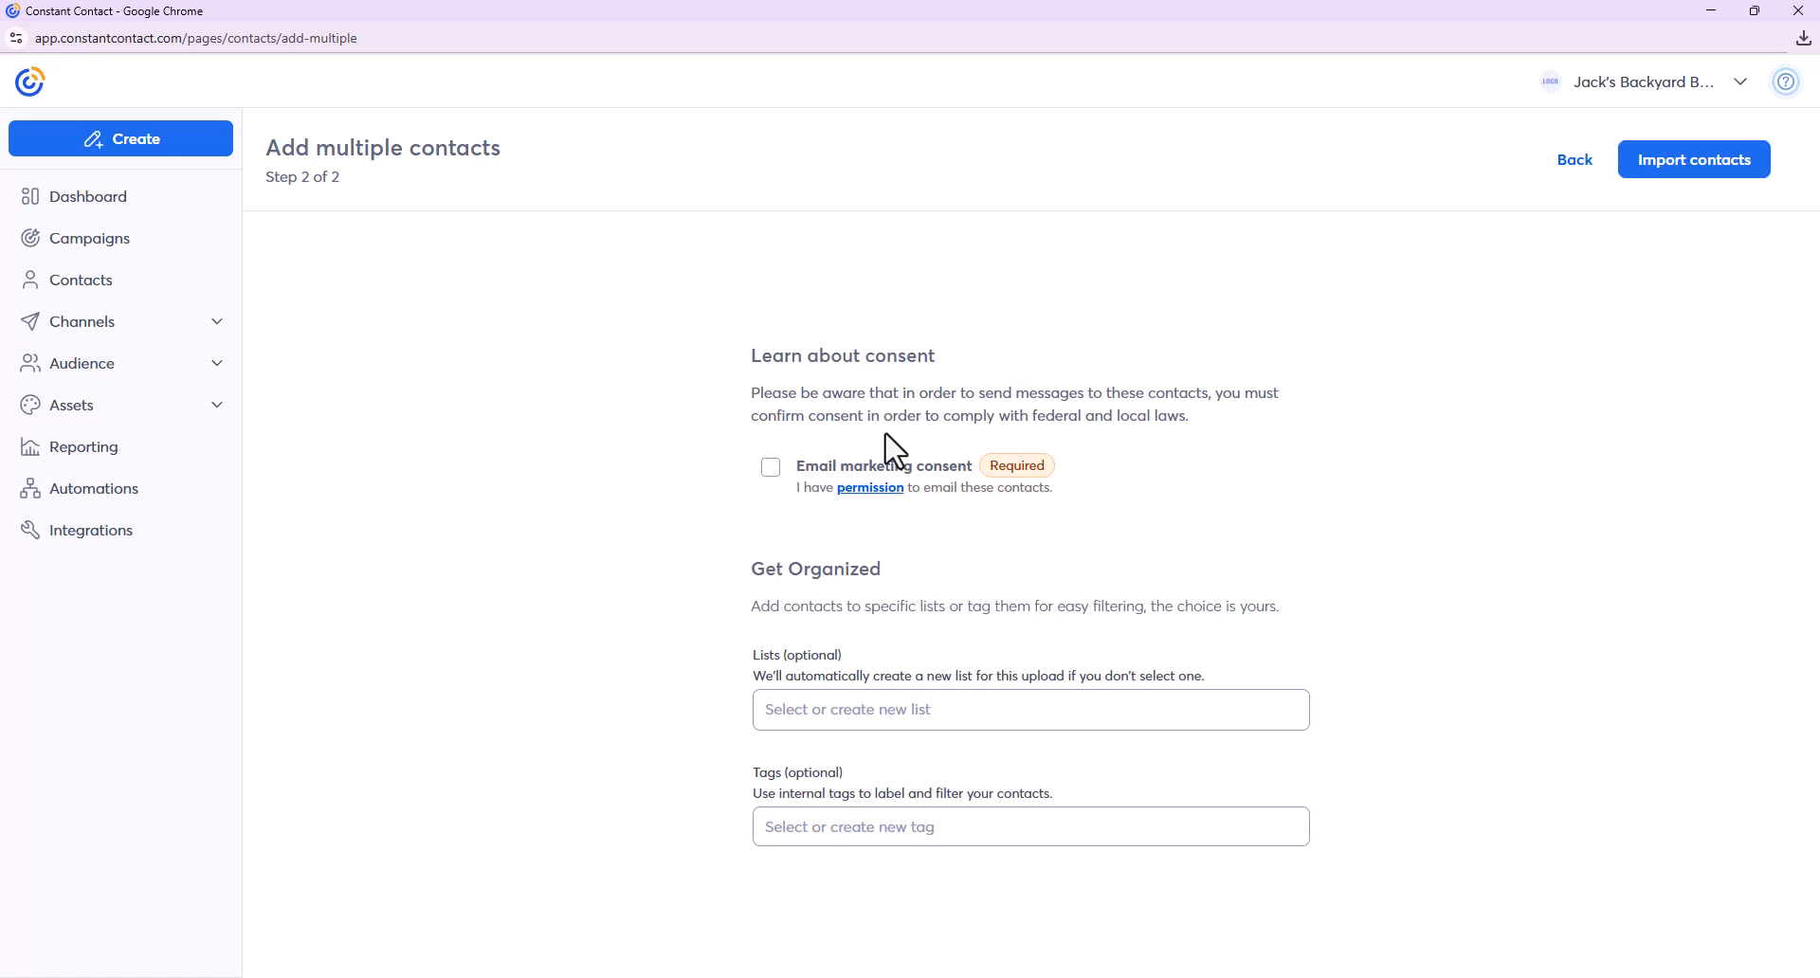
click(770, 469)
click(877, 711)
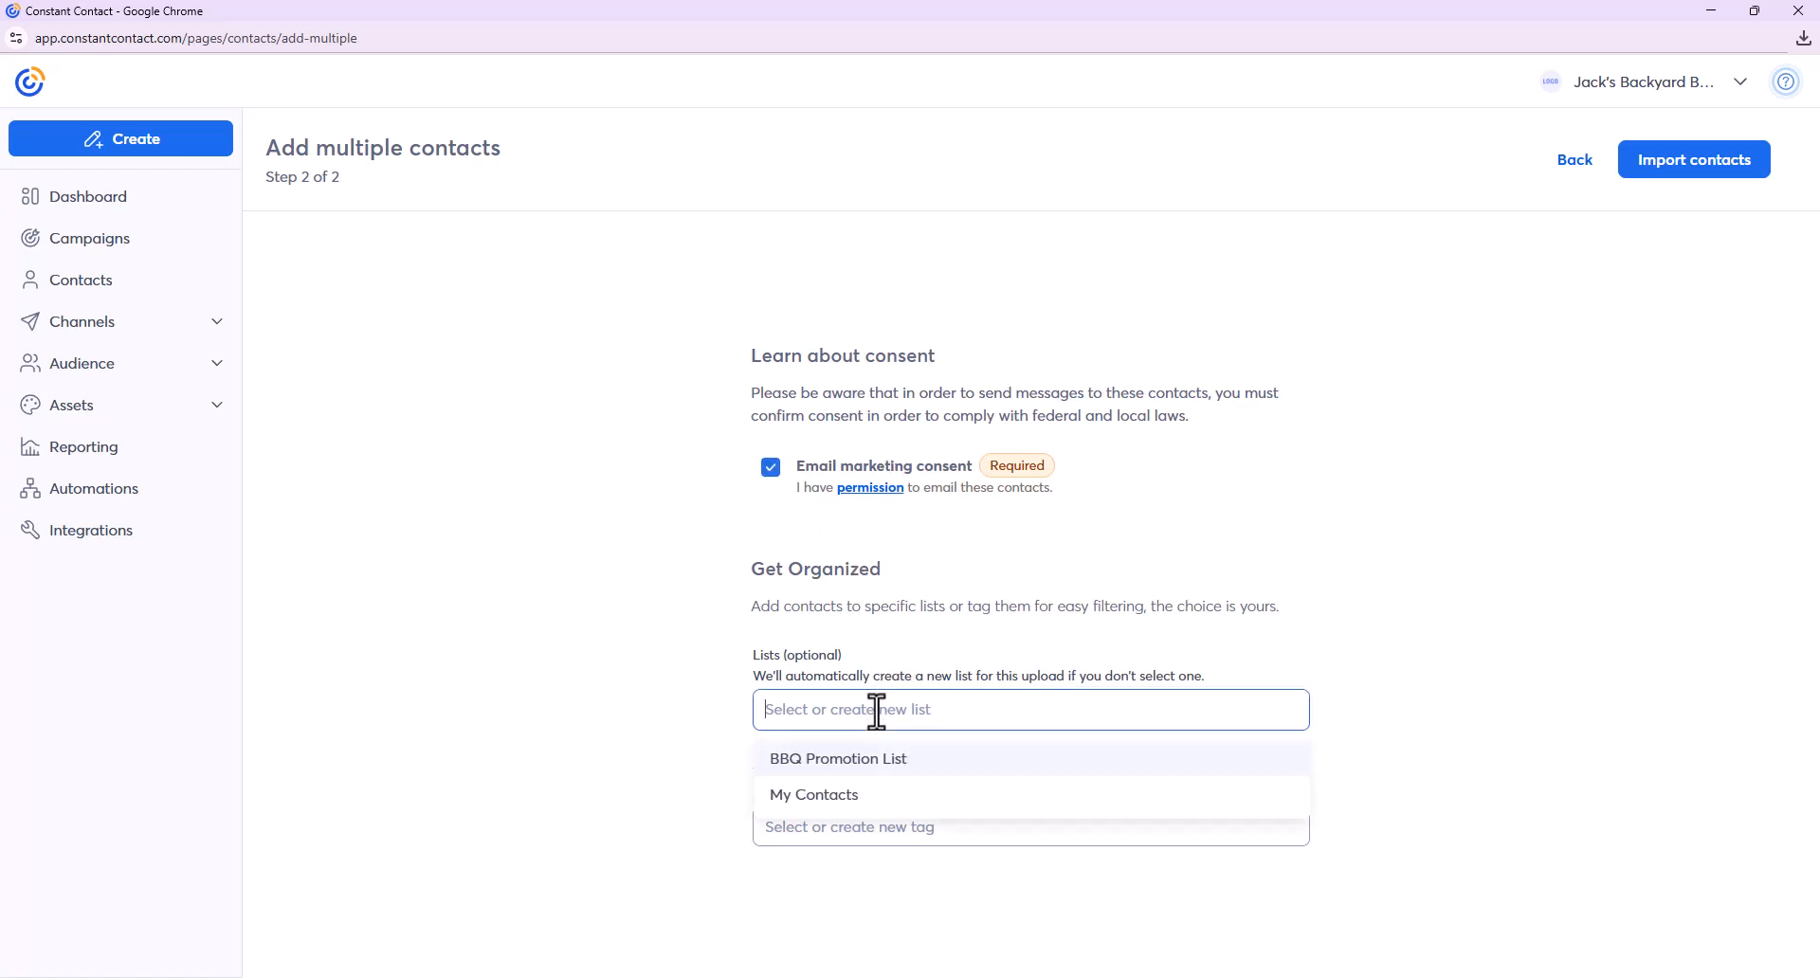
click(861, 763)
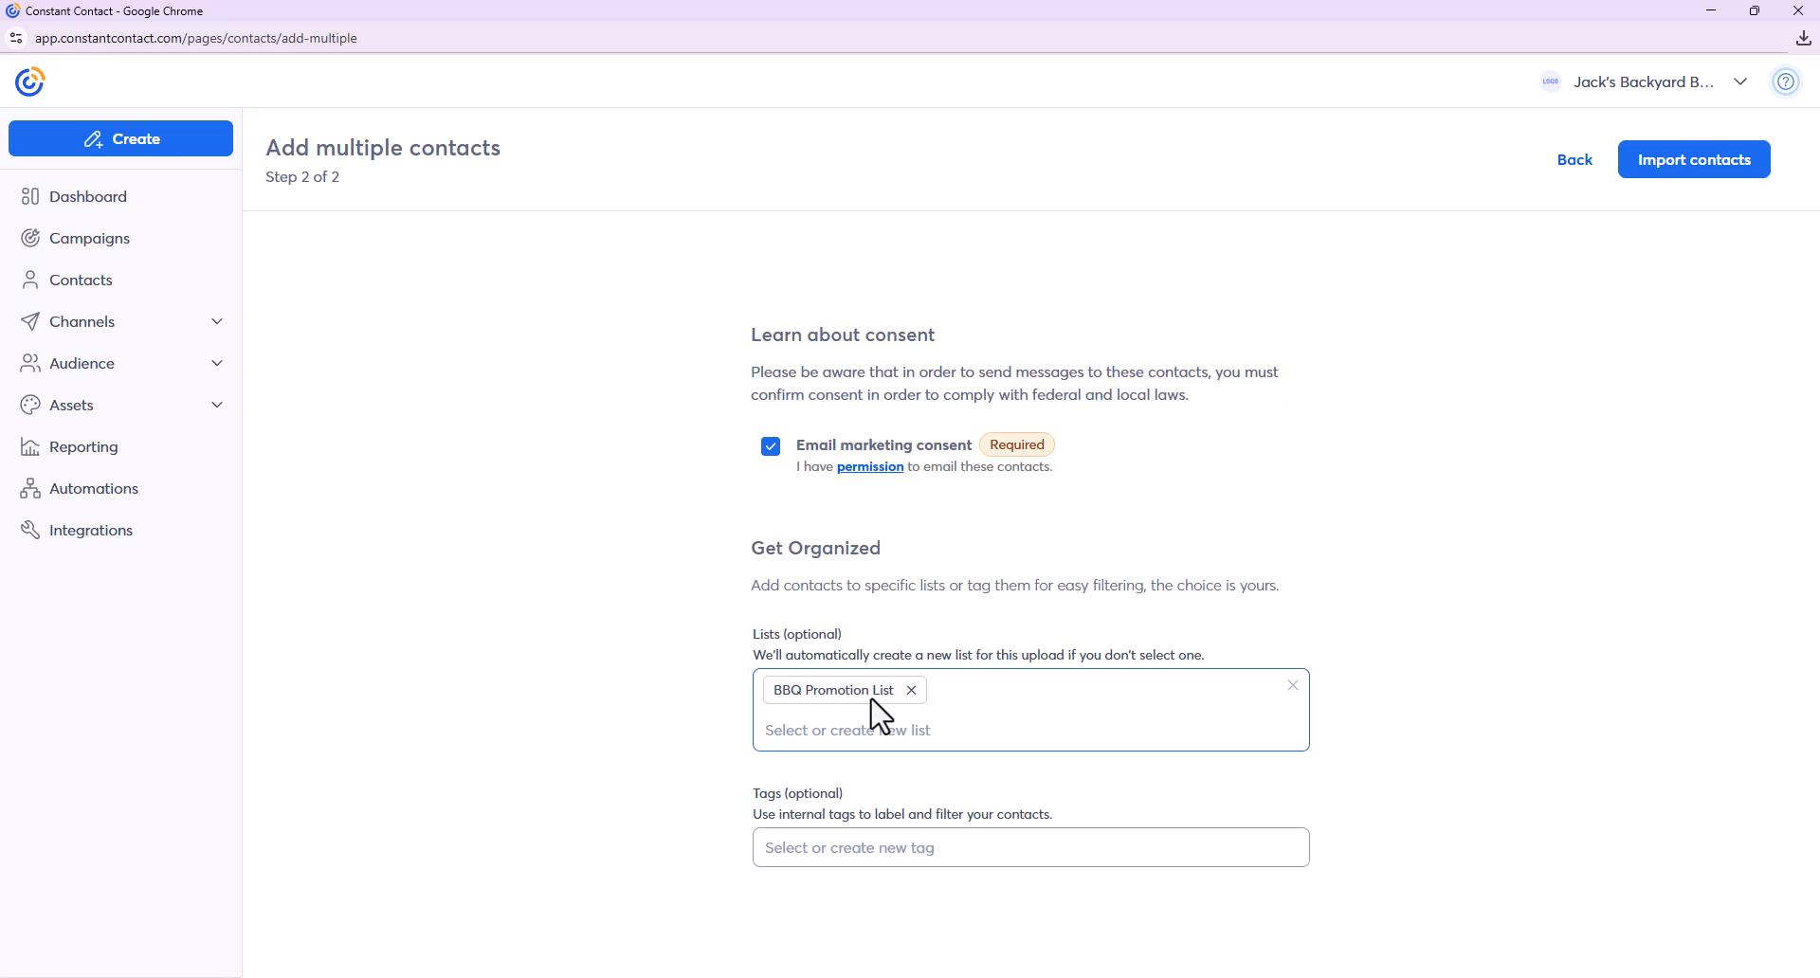
click(1679, 163)
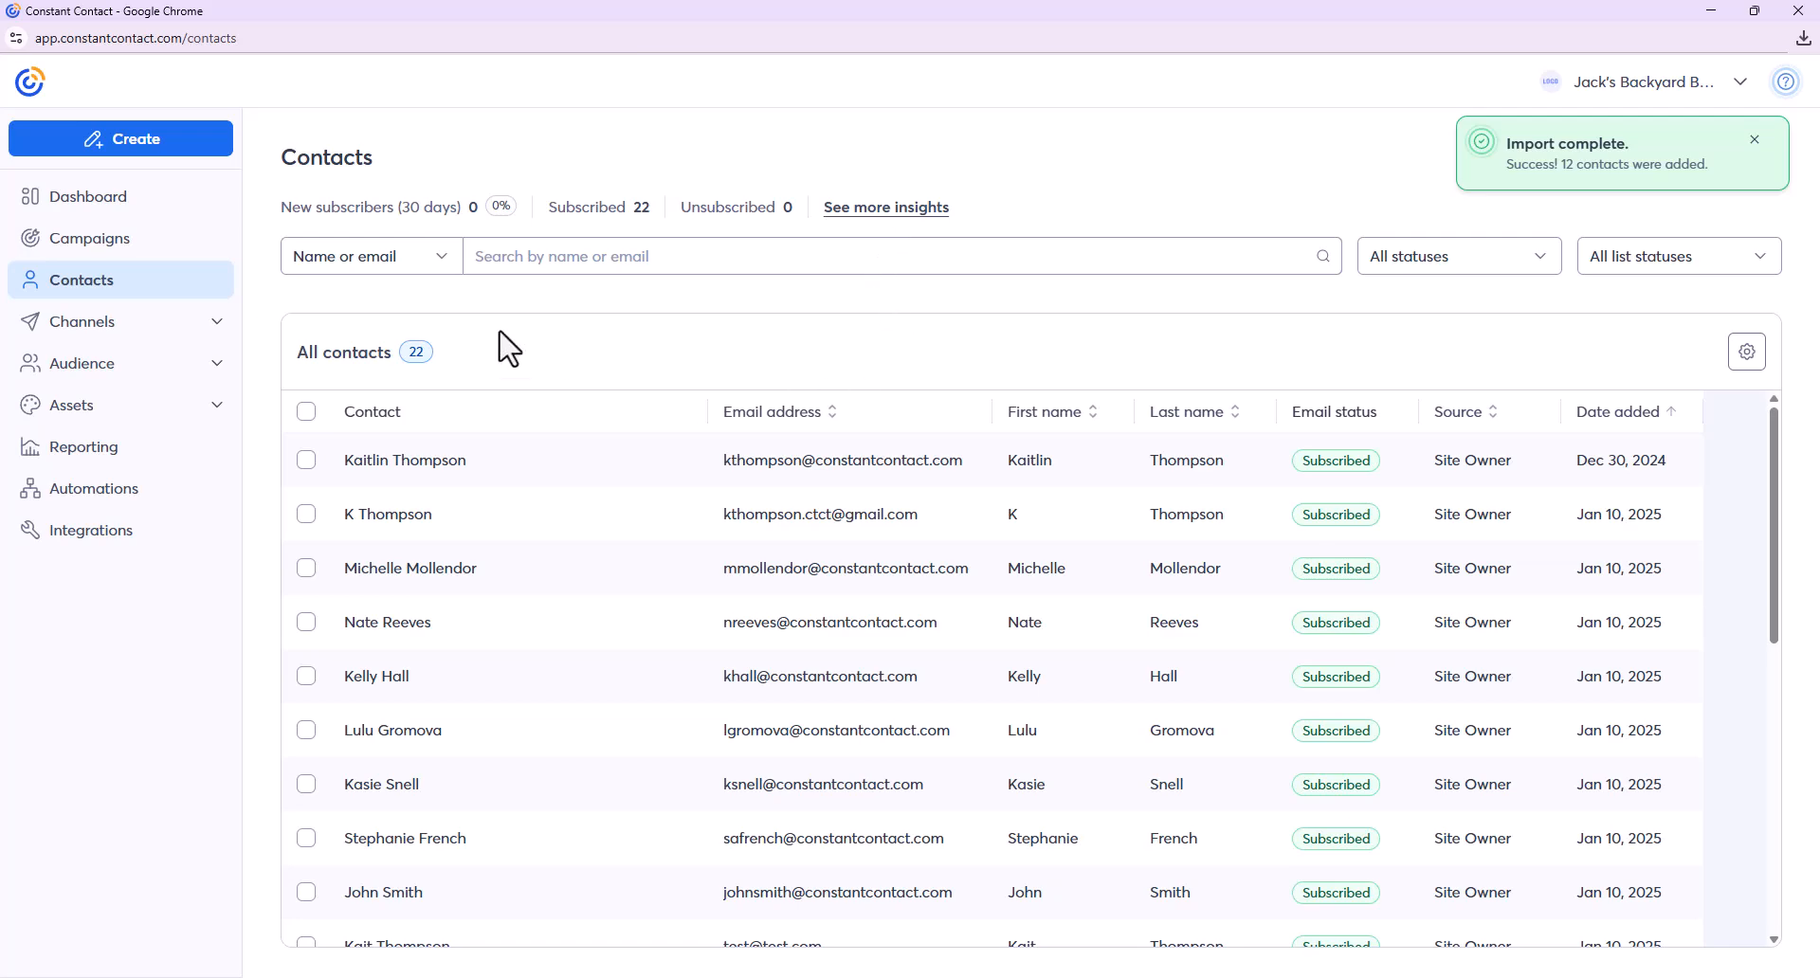
scroll(578, 525, down, 7)
scroll(578, 524, up, 7)
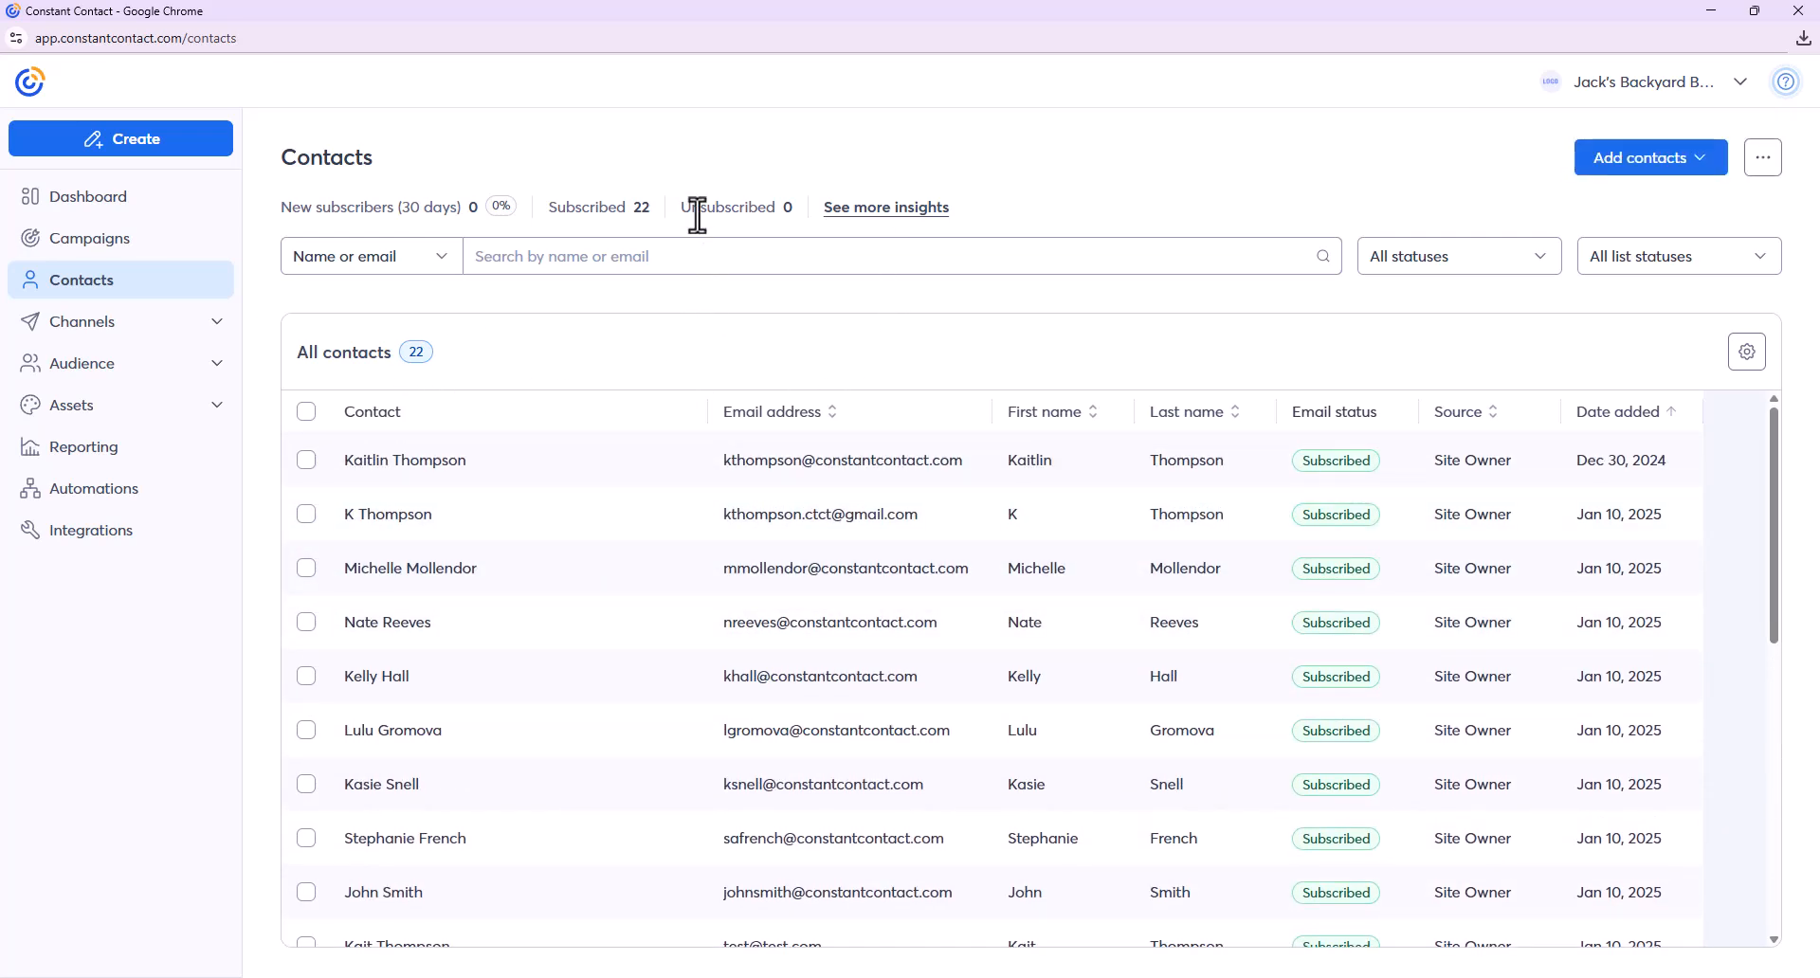
- Start a new single contact with the contact's email address, confirmed email permission, and first and last name
click(1670, 163)
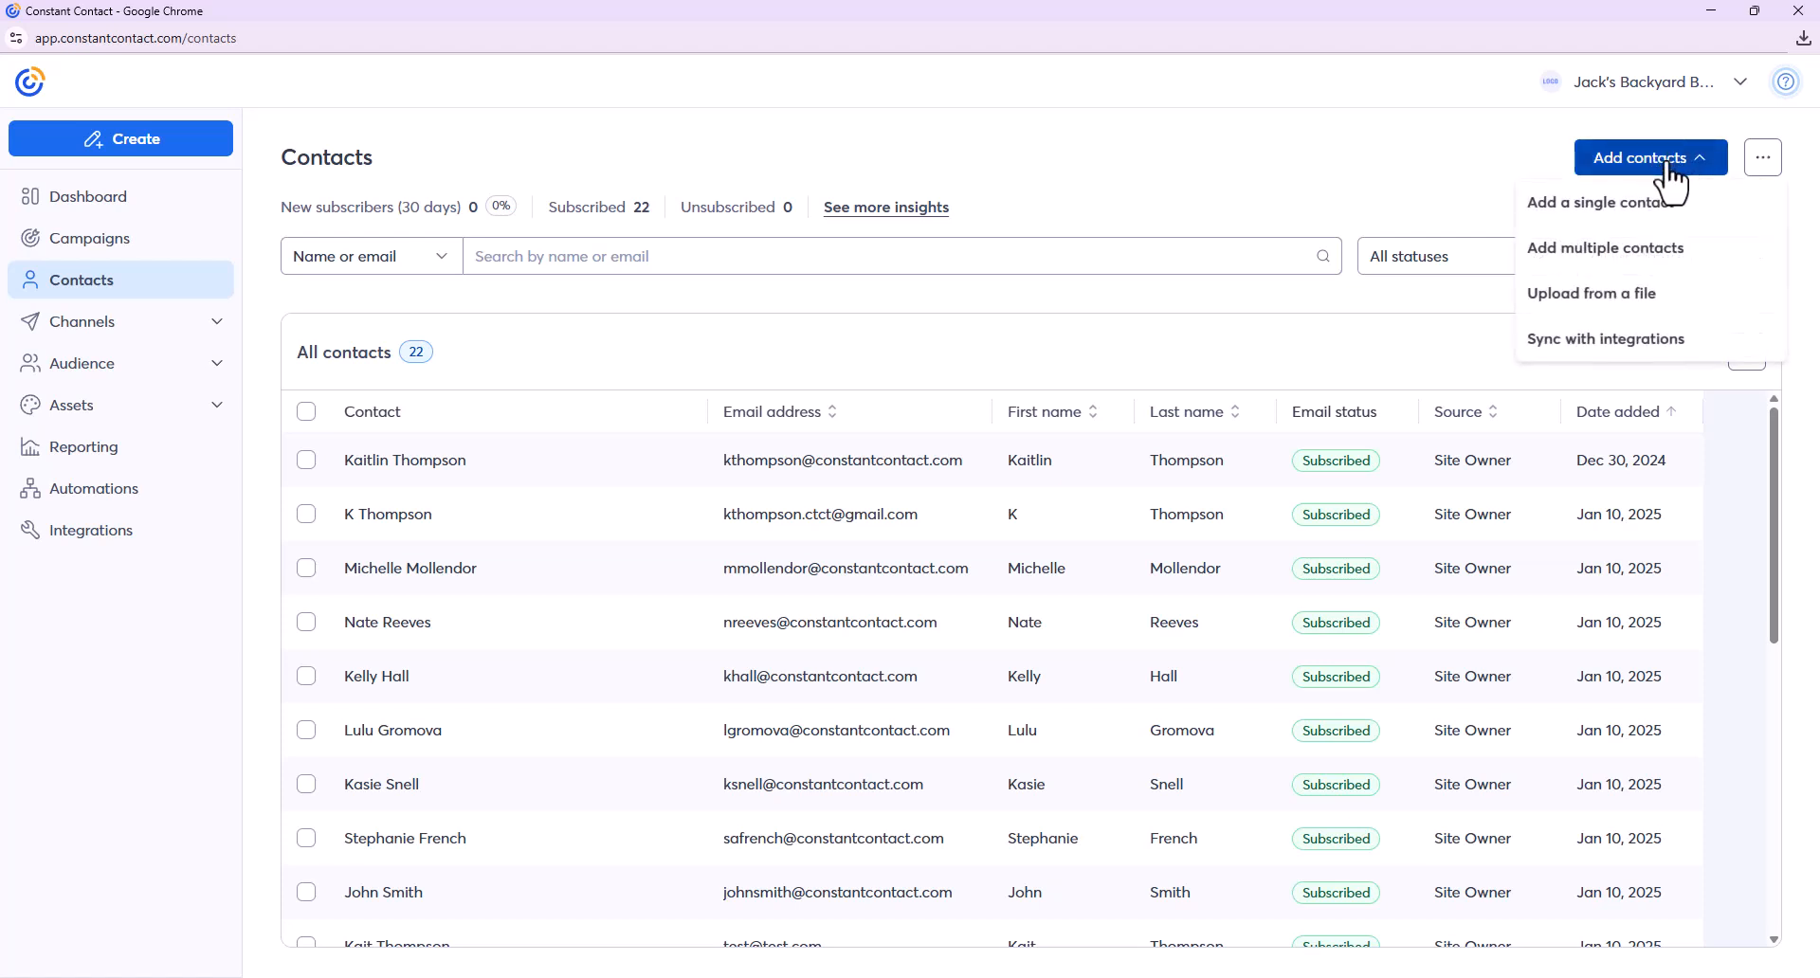
click(1599, 233)
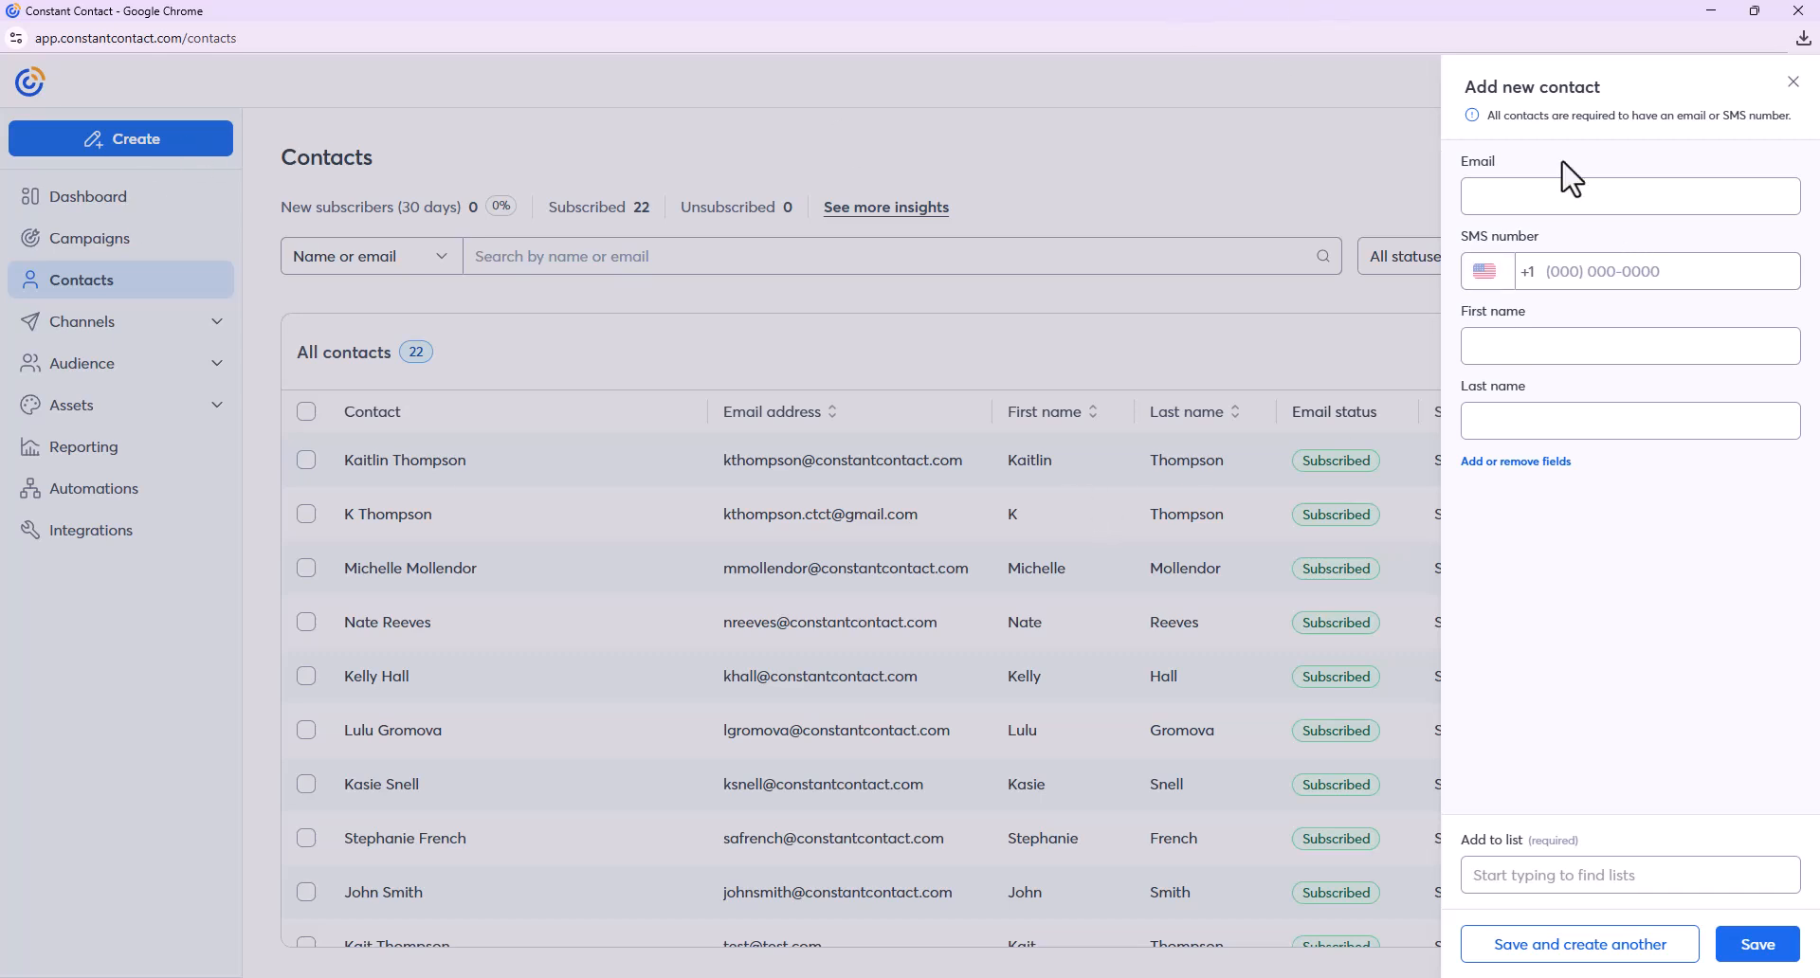
click(1597, 190)
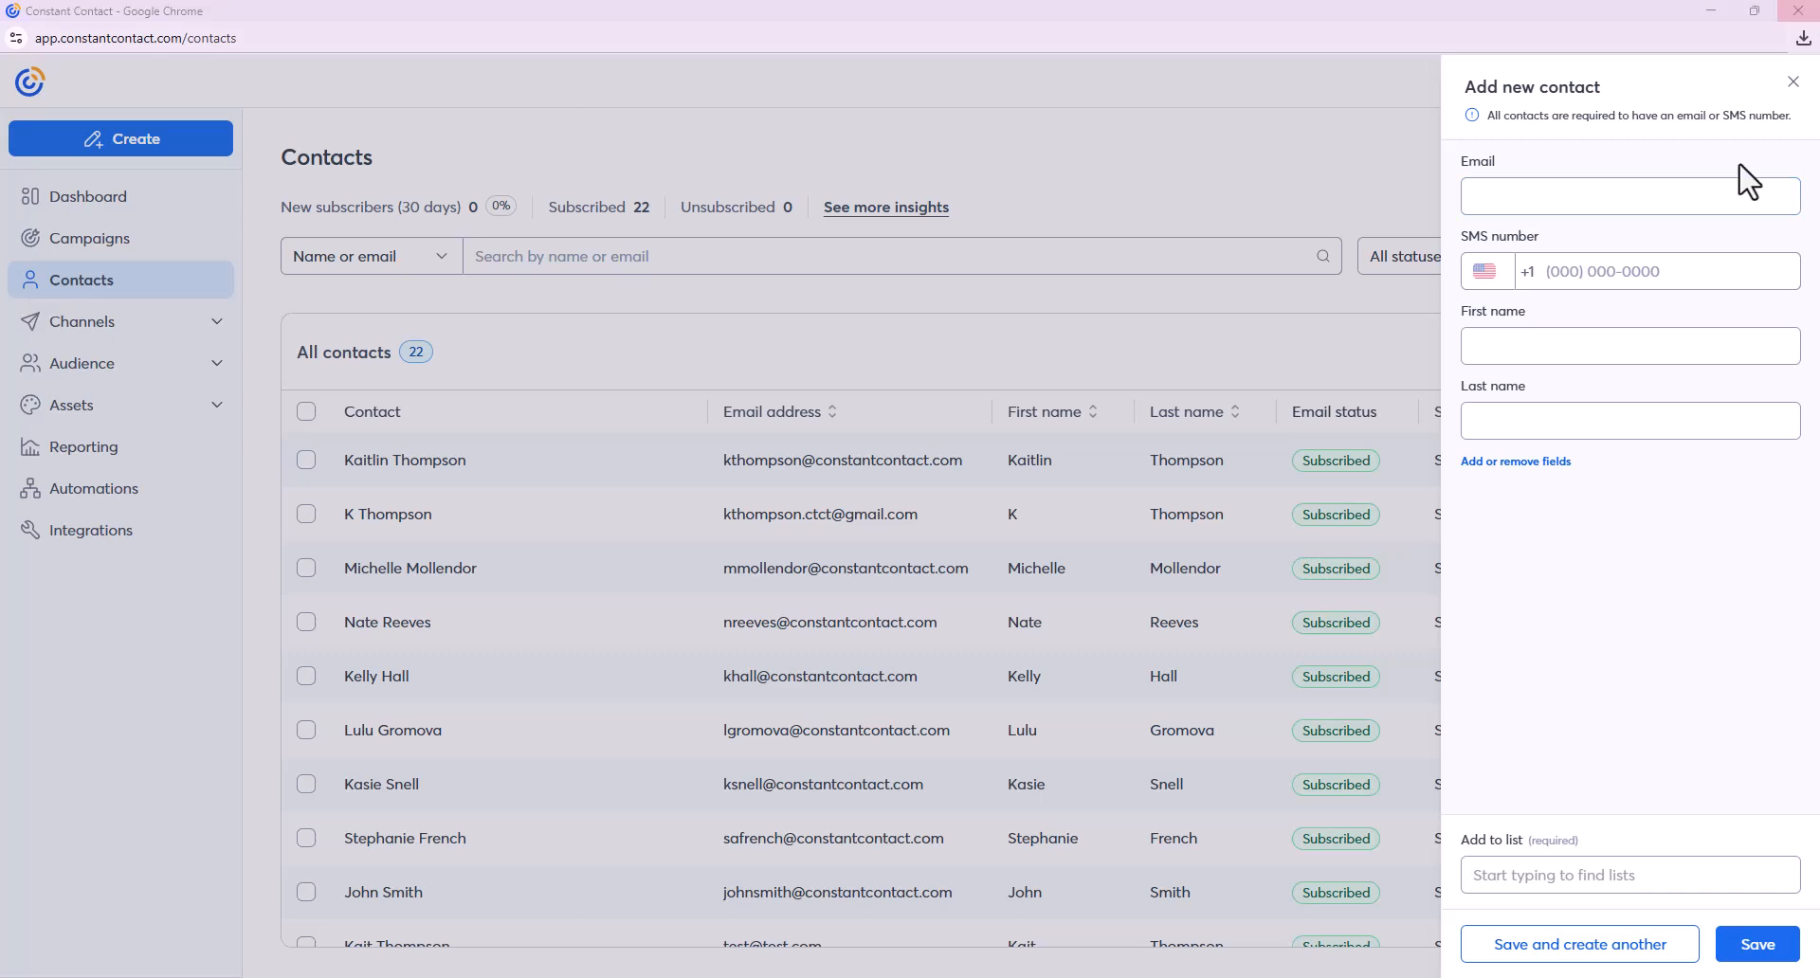
click(1529, 188)
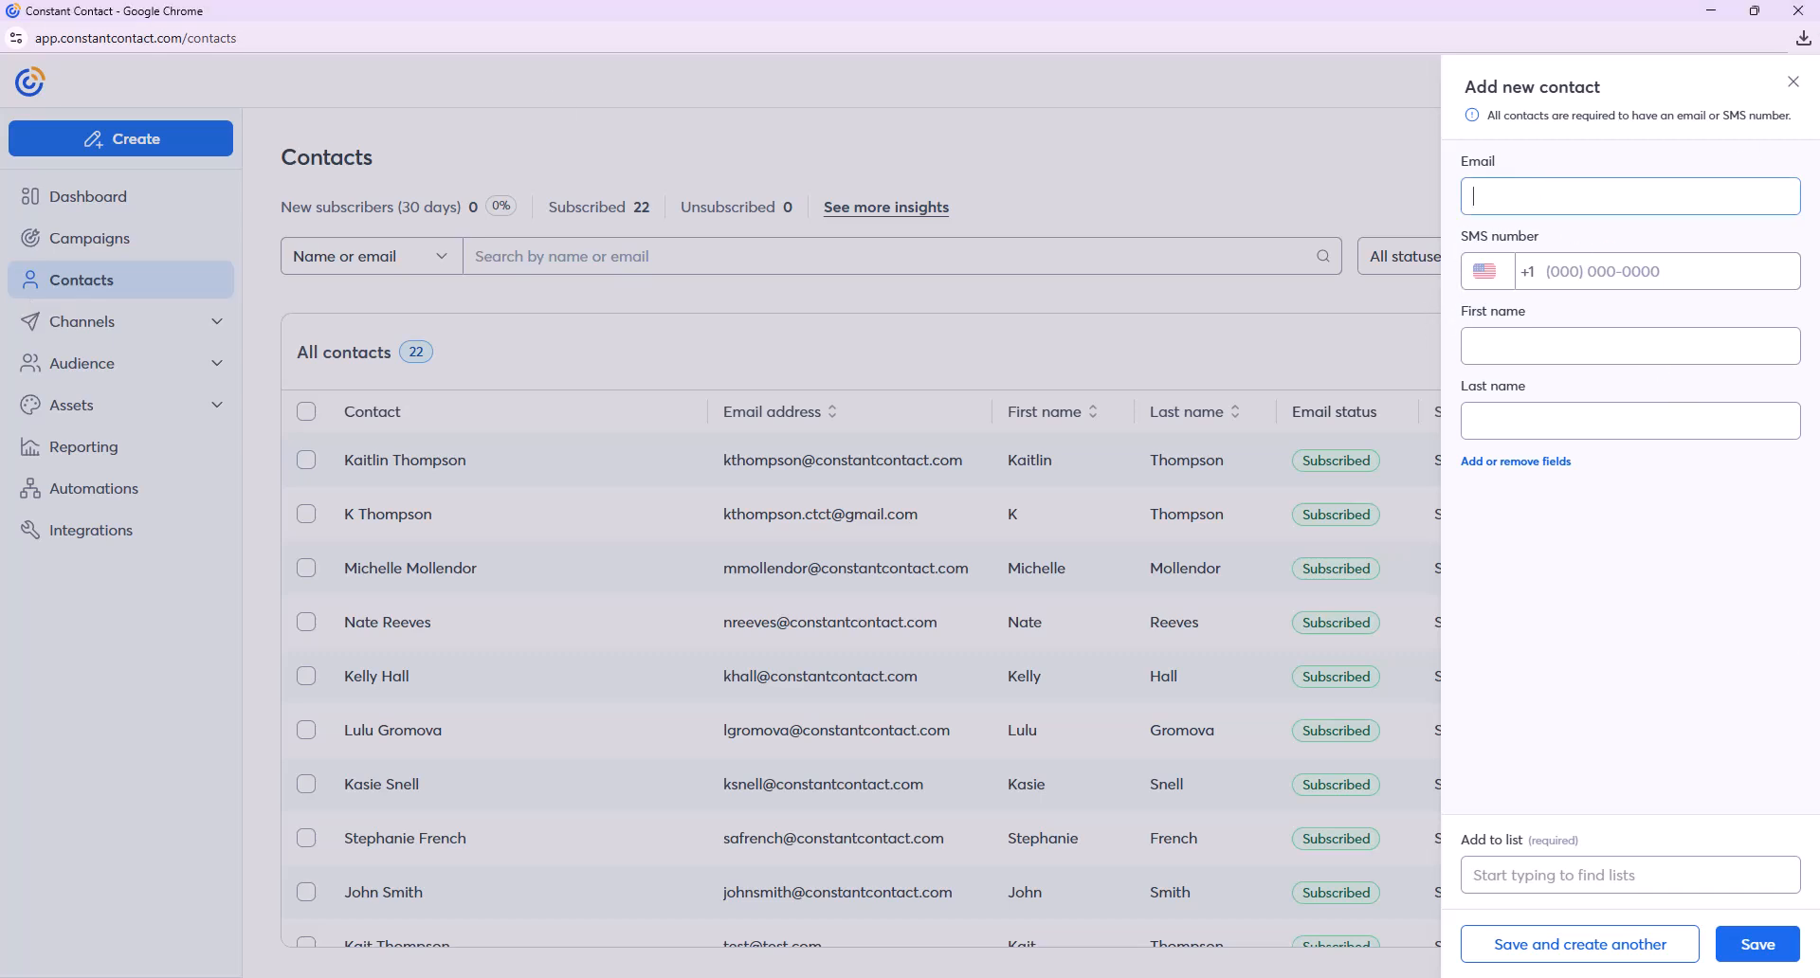
text(on)
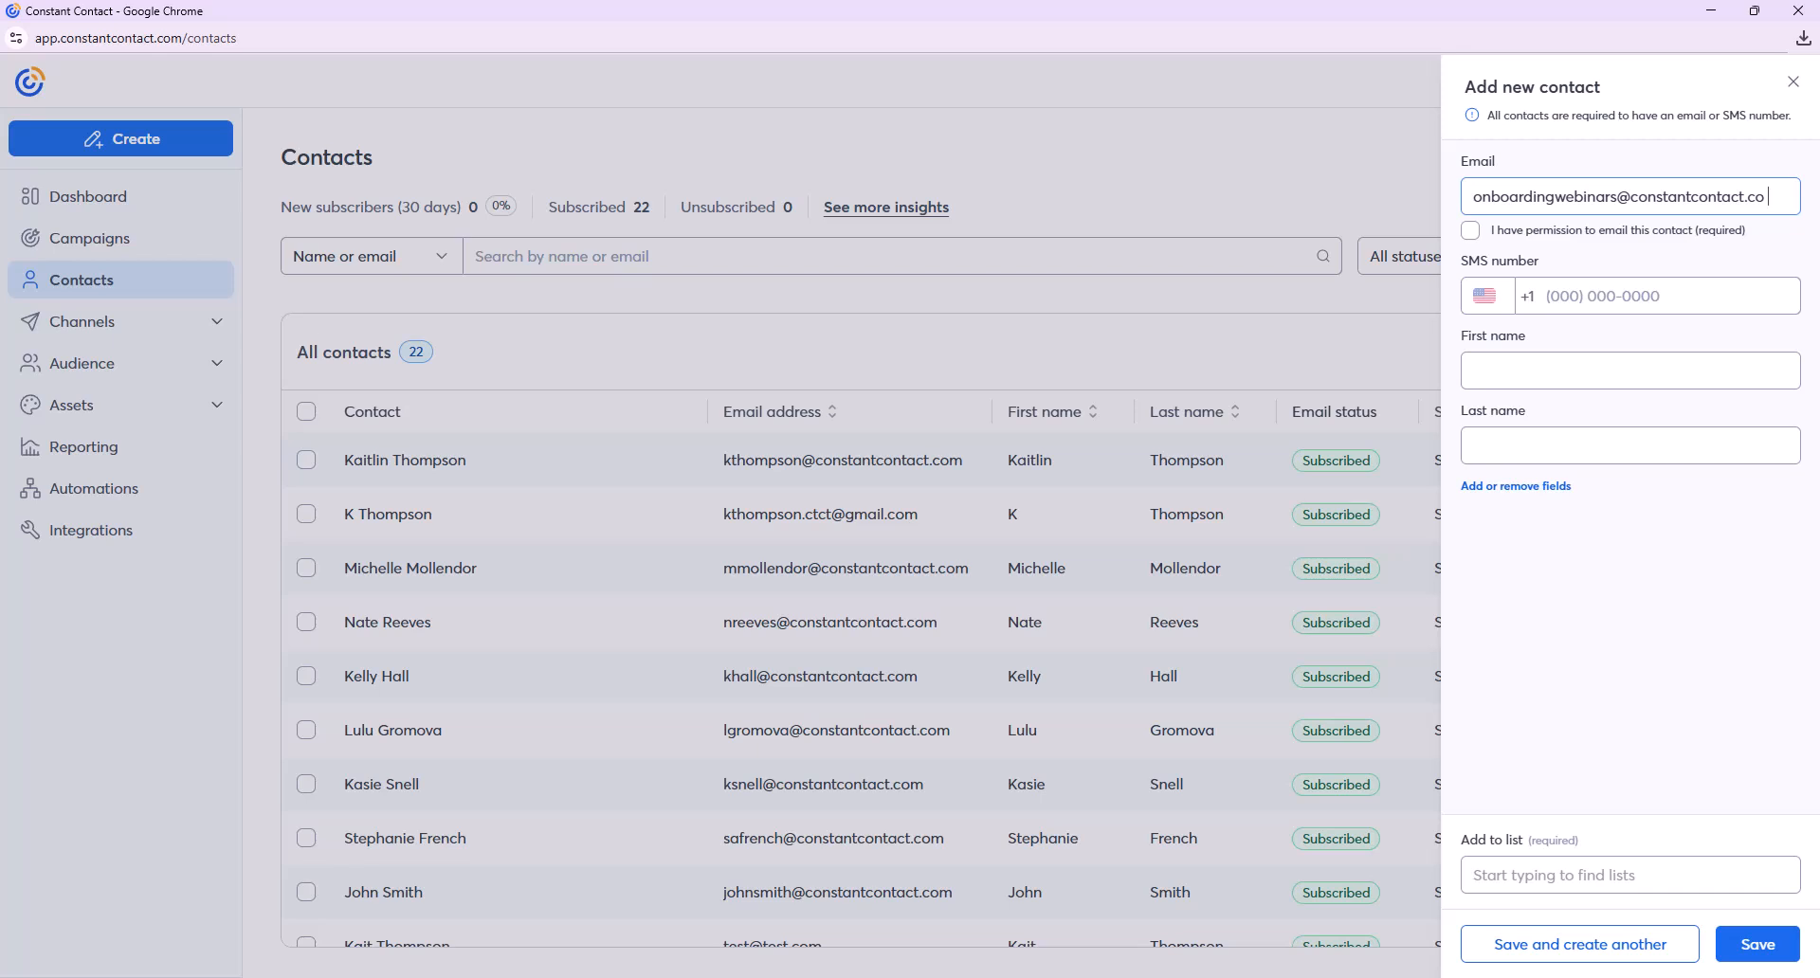
click(1469, 232)
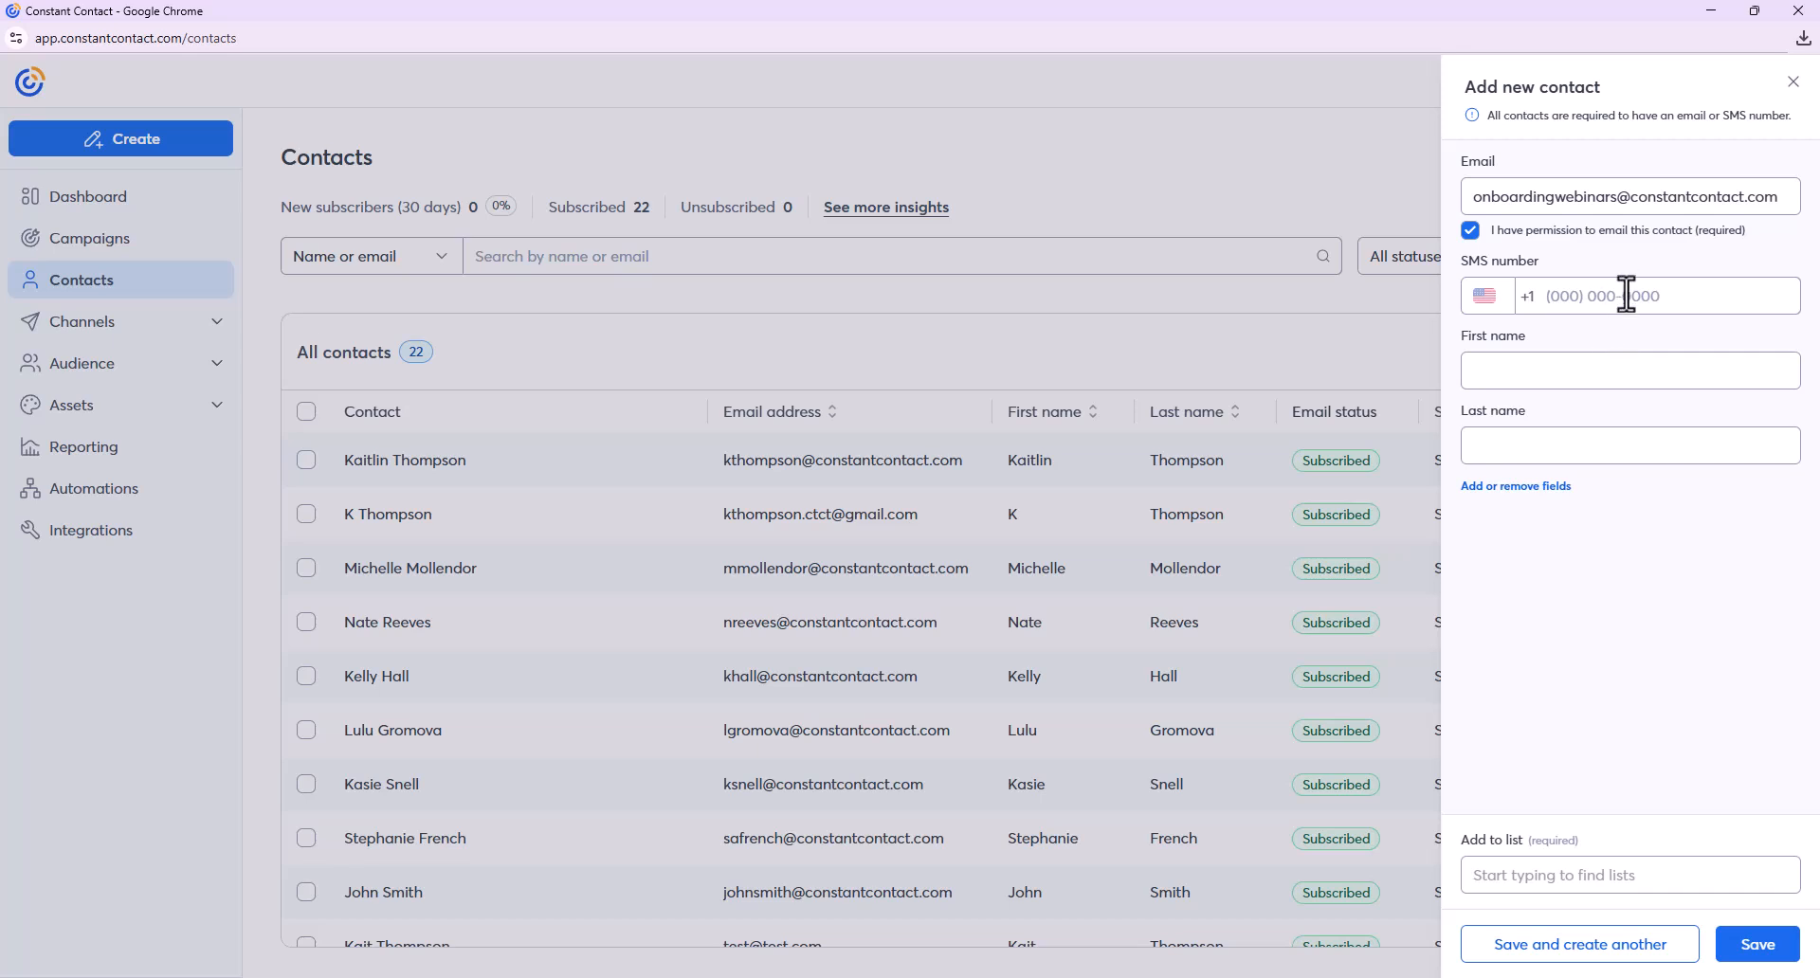
click(1552, 371)
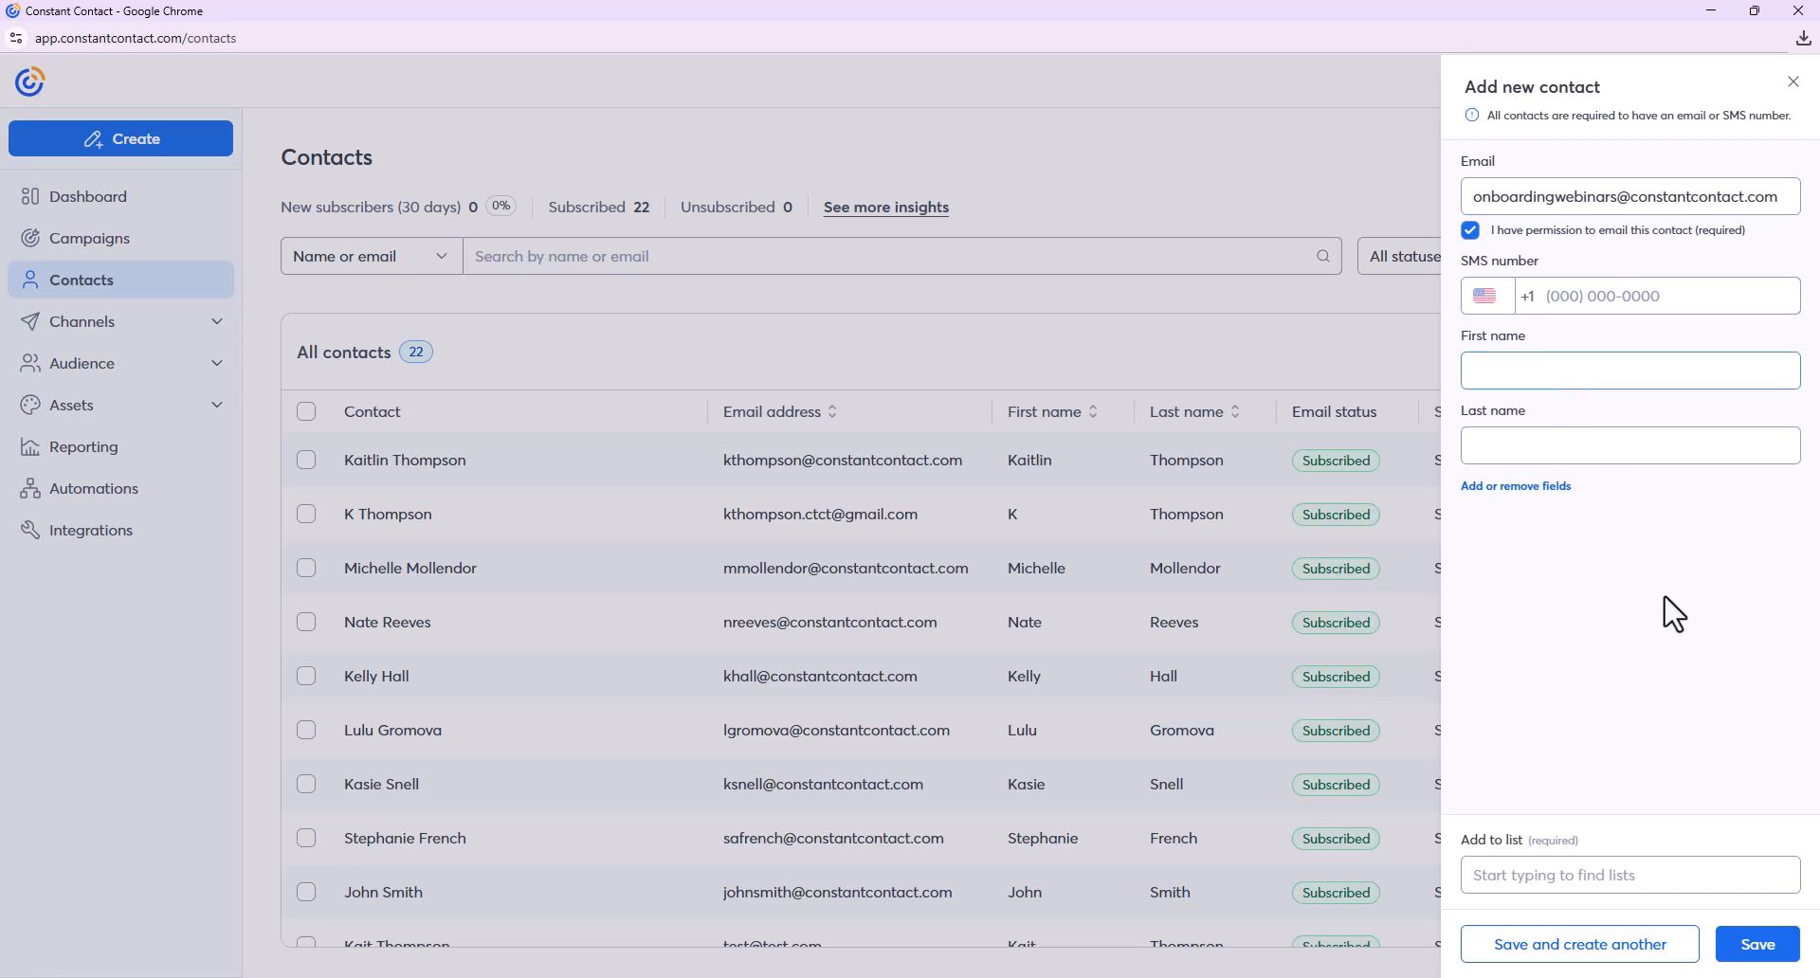
text(Jack)
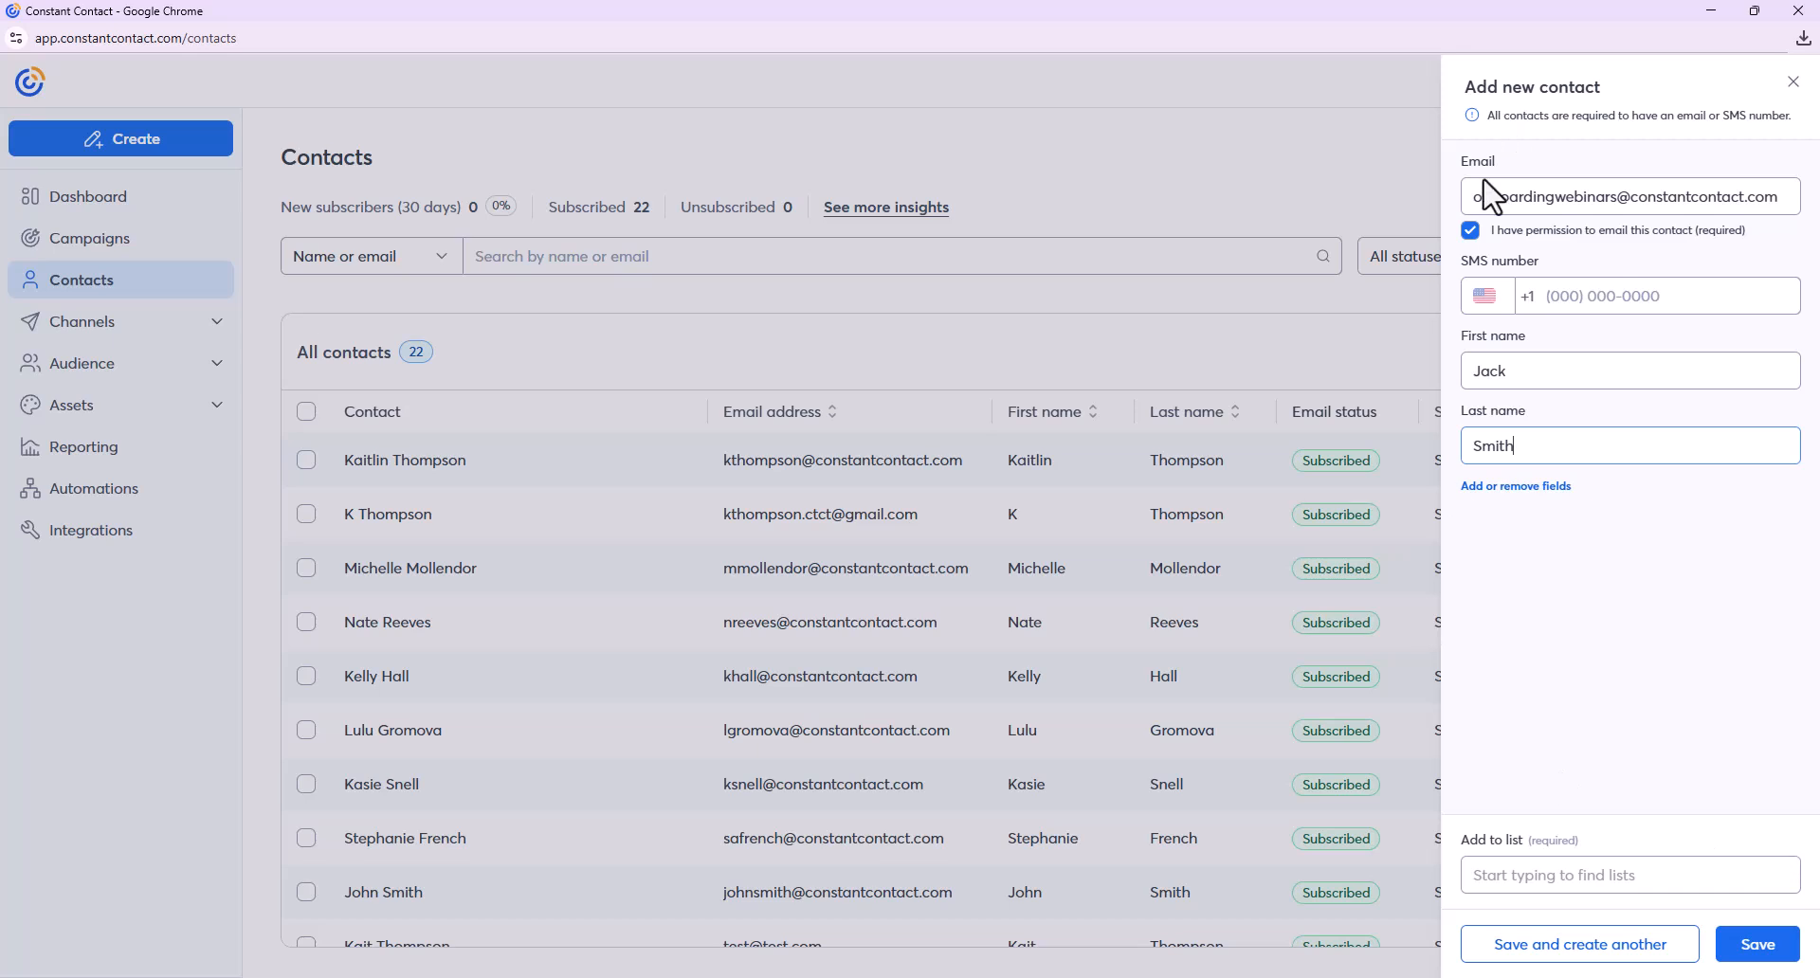
- Look through the additional address, phone and custom fields available for the new contact, leaving the selection as it is
click(1535, 487)
scroll(1502, 630, down, 10)
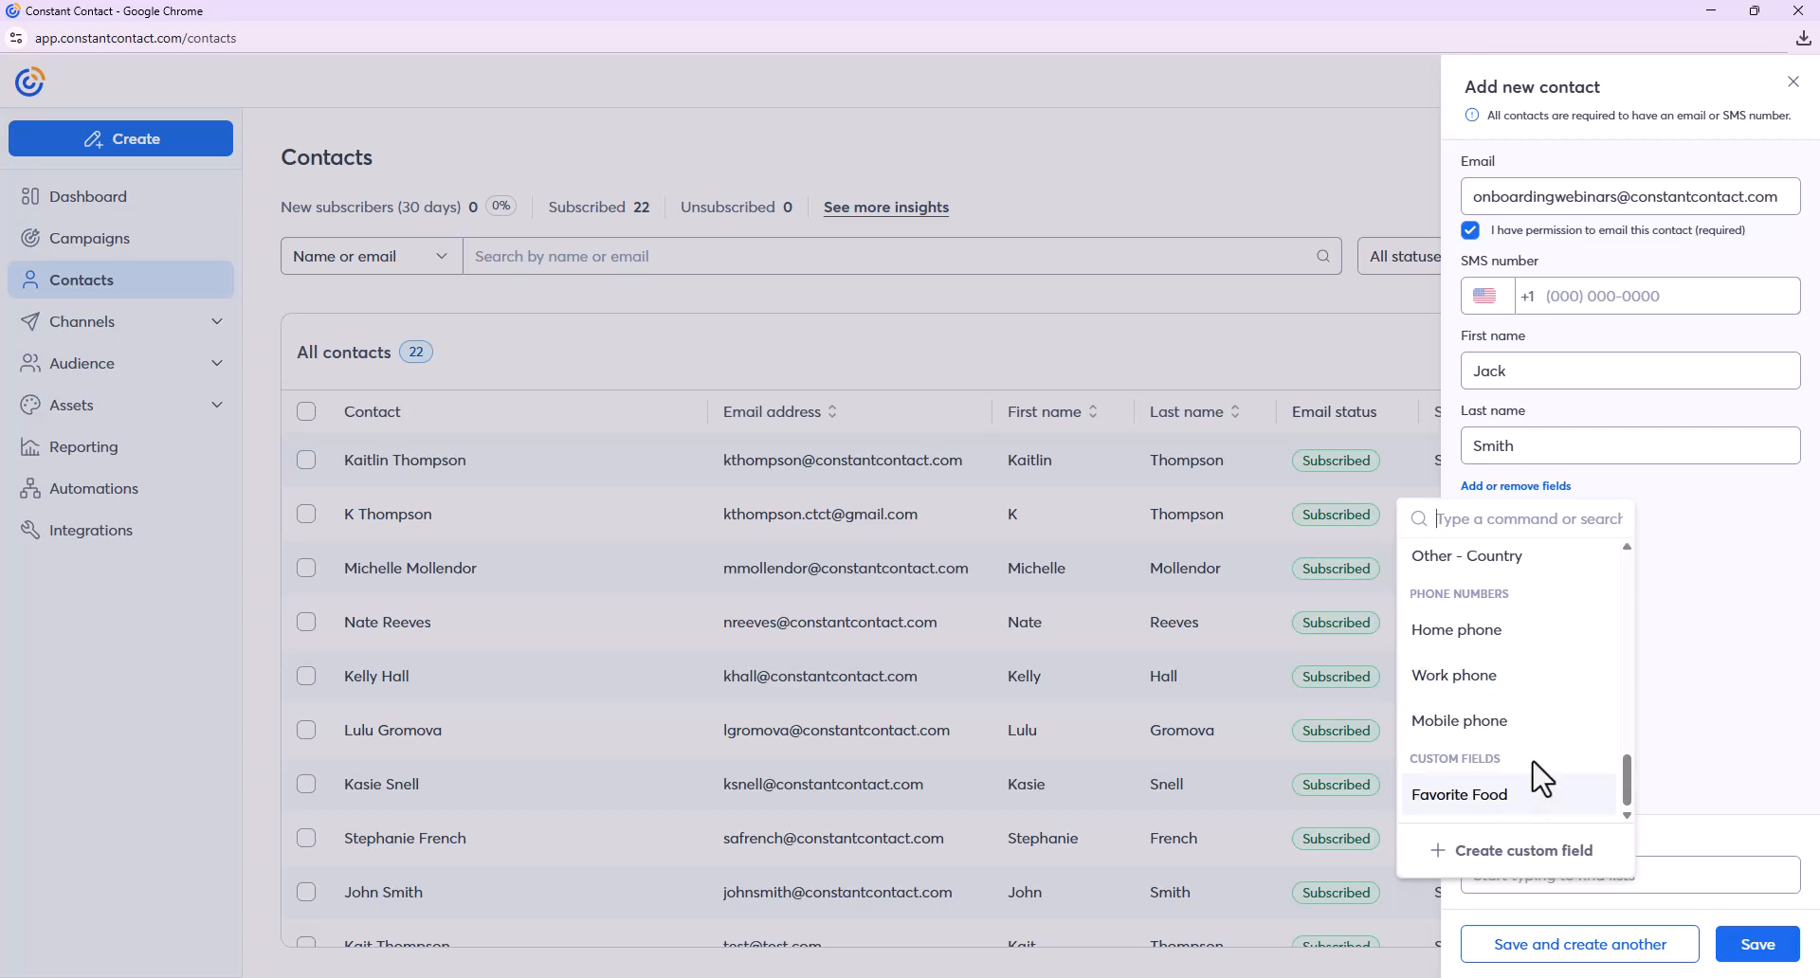
scroll(1535, 796, up, 5)
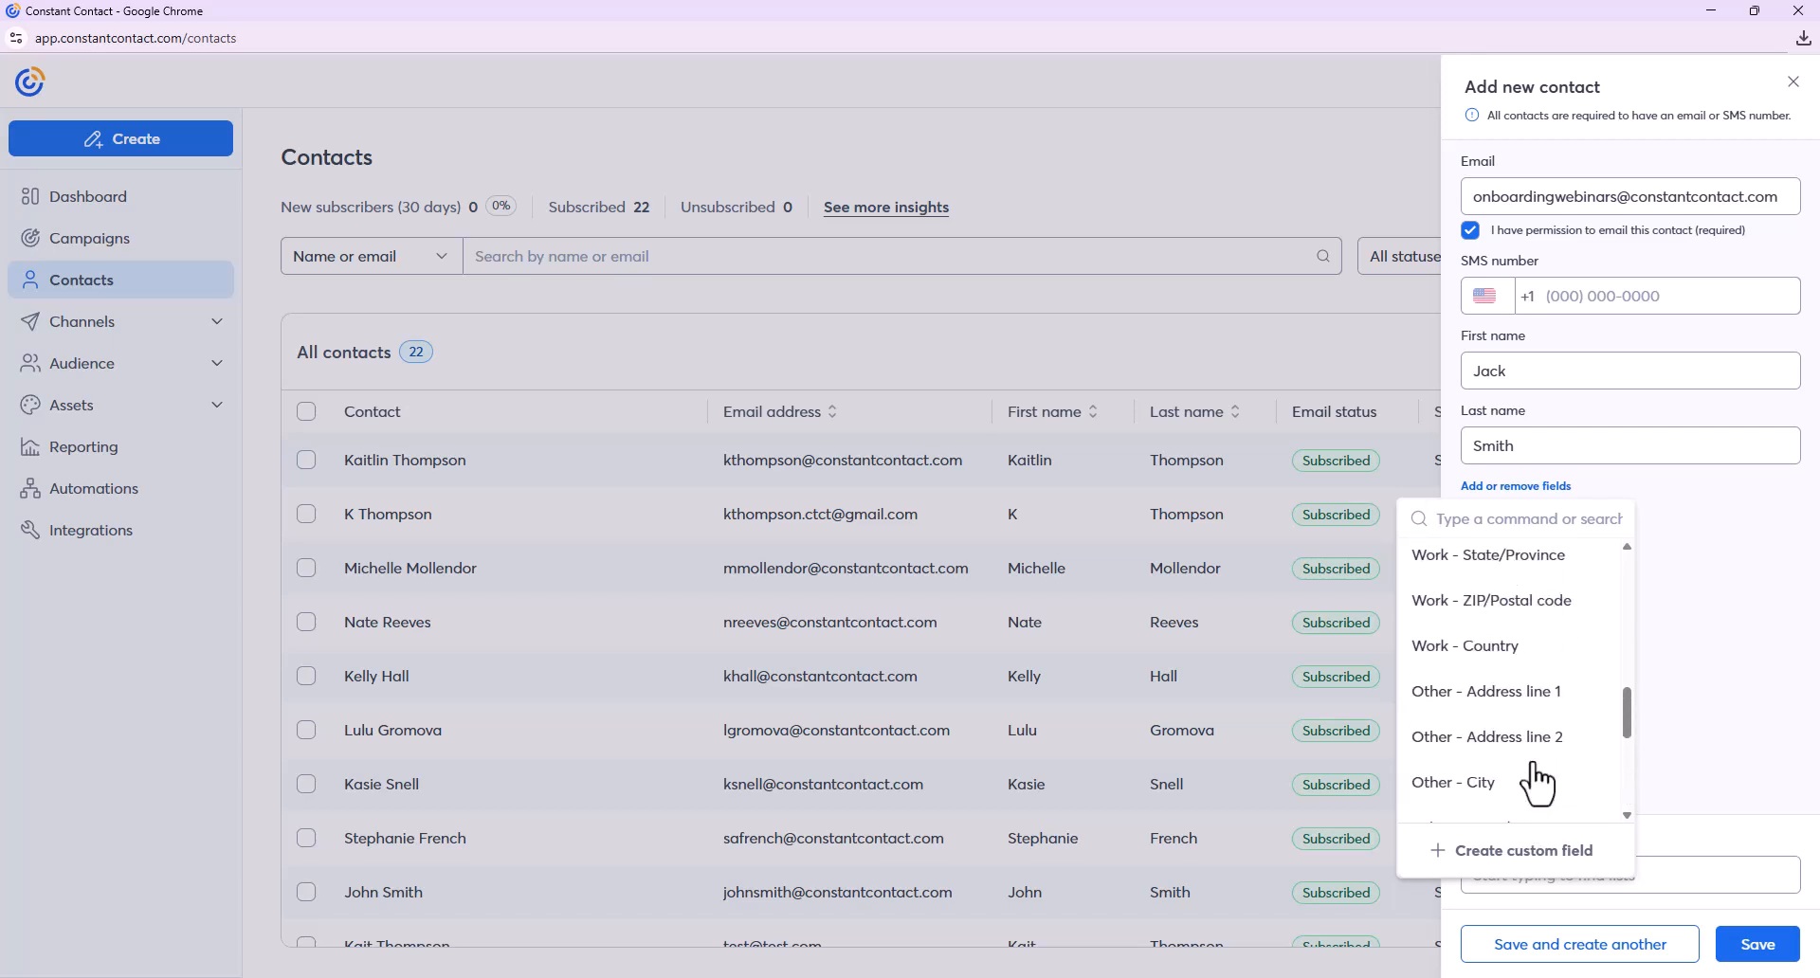
click(1685, 603)
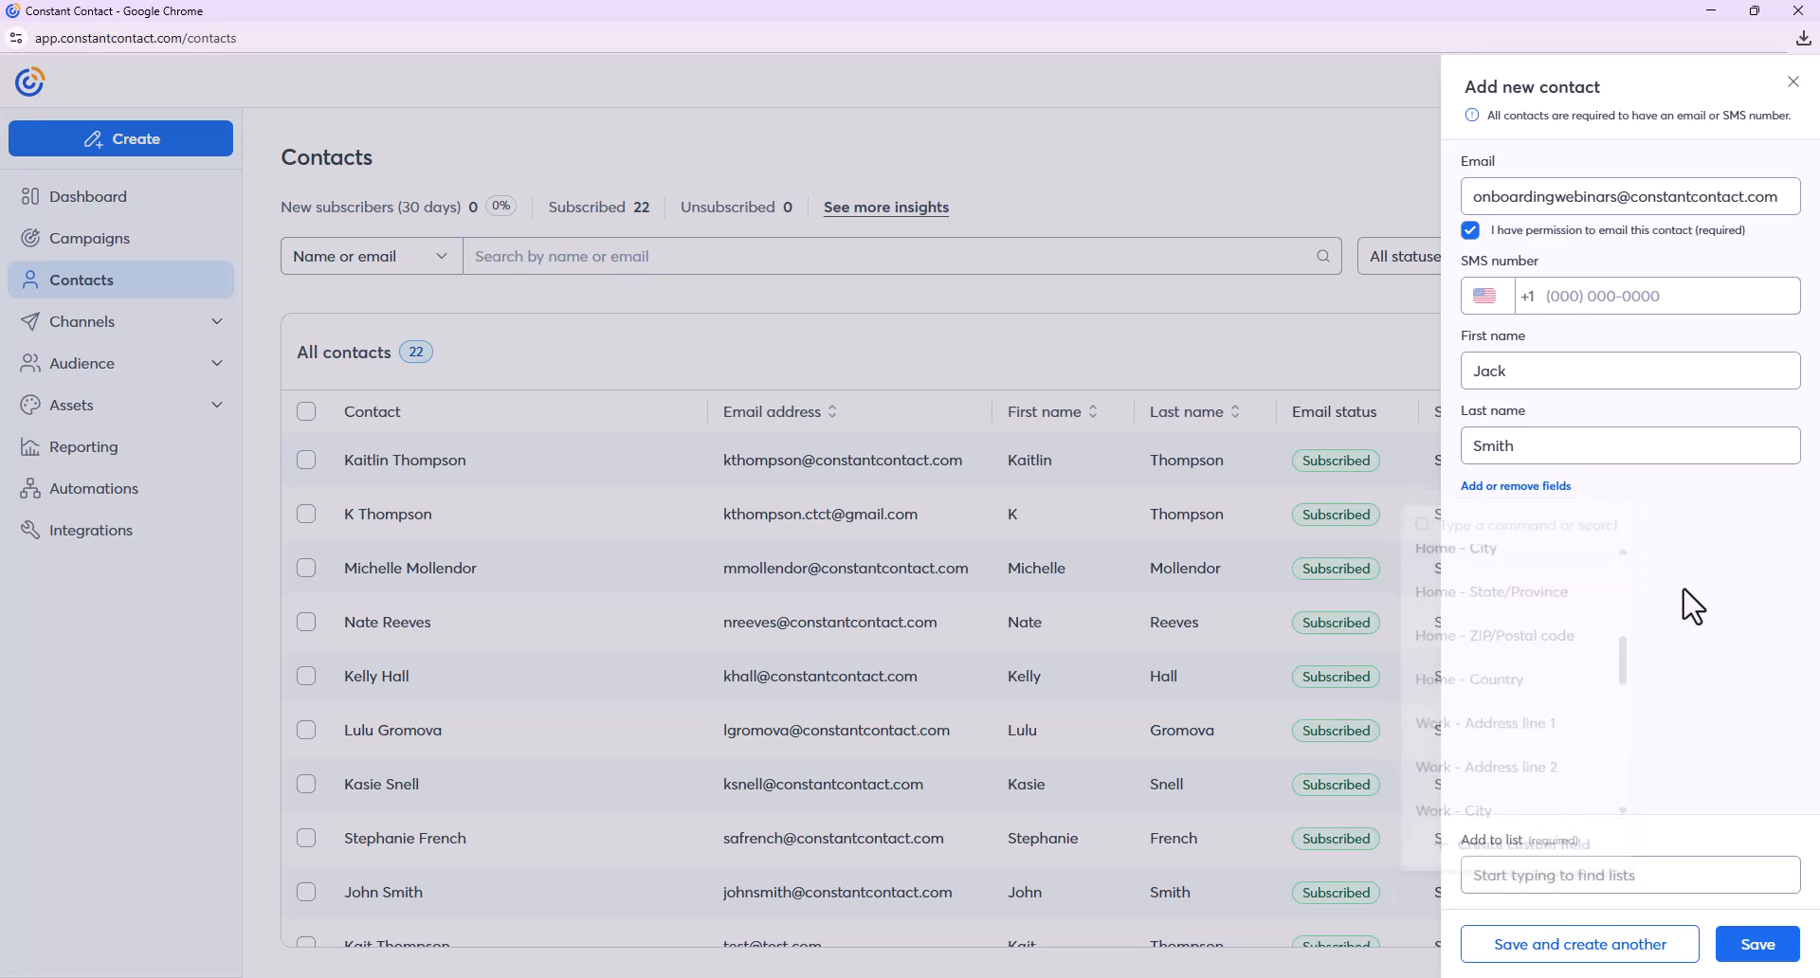
- Add the new contact to BBQ Promotion List and save the contact
click(1511, 881)
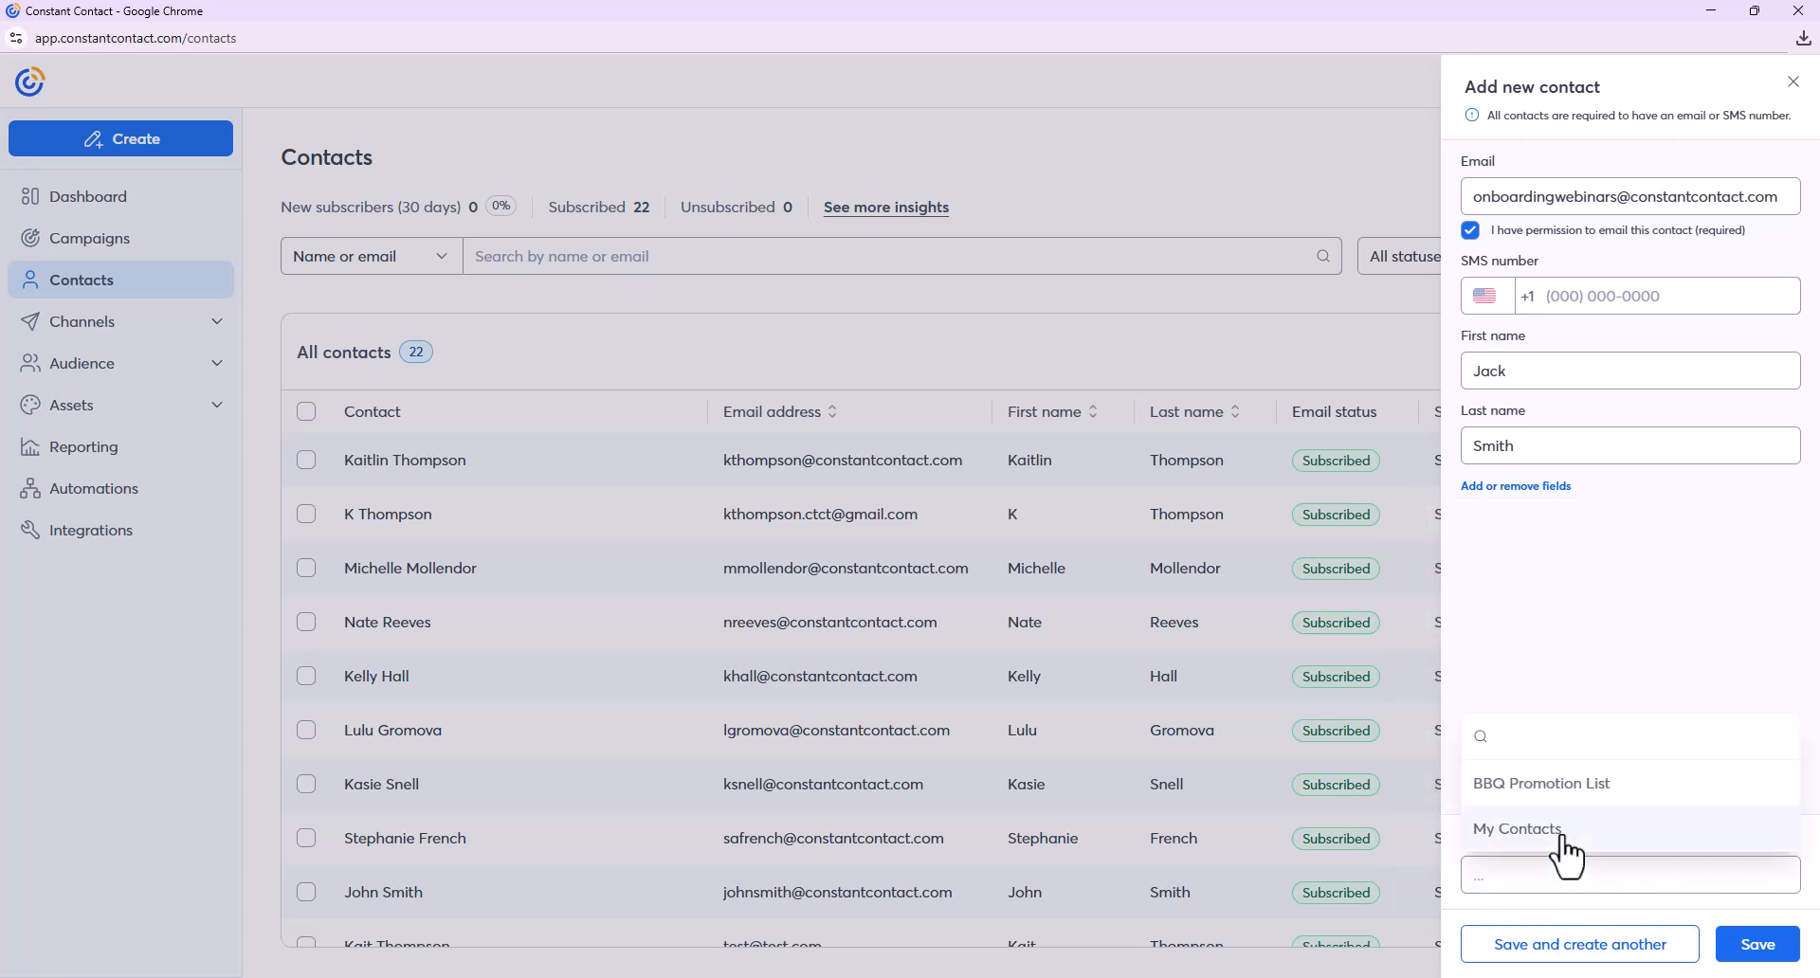
click(1585, 785)
click(1672, 622)
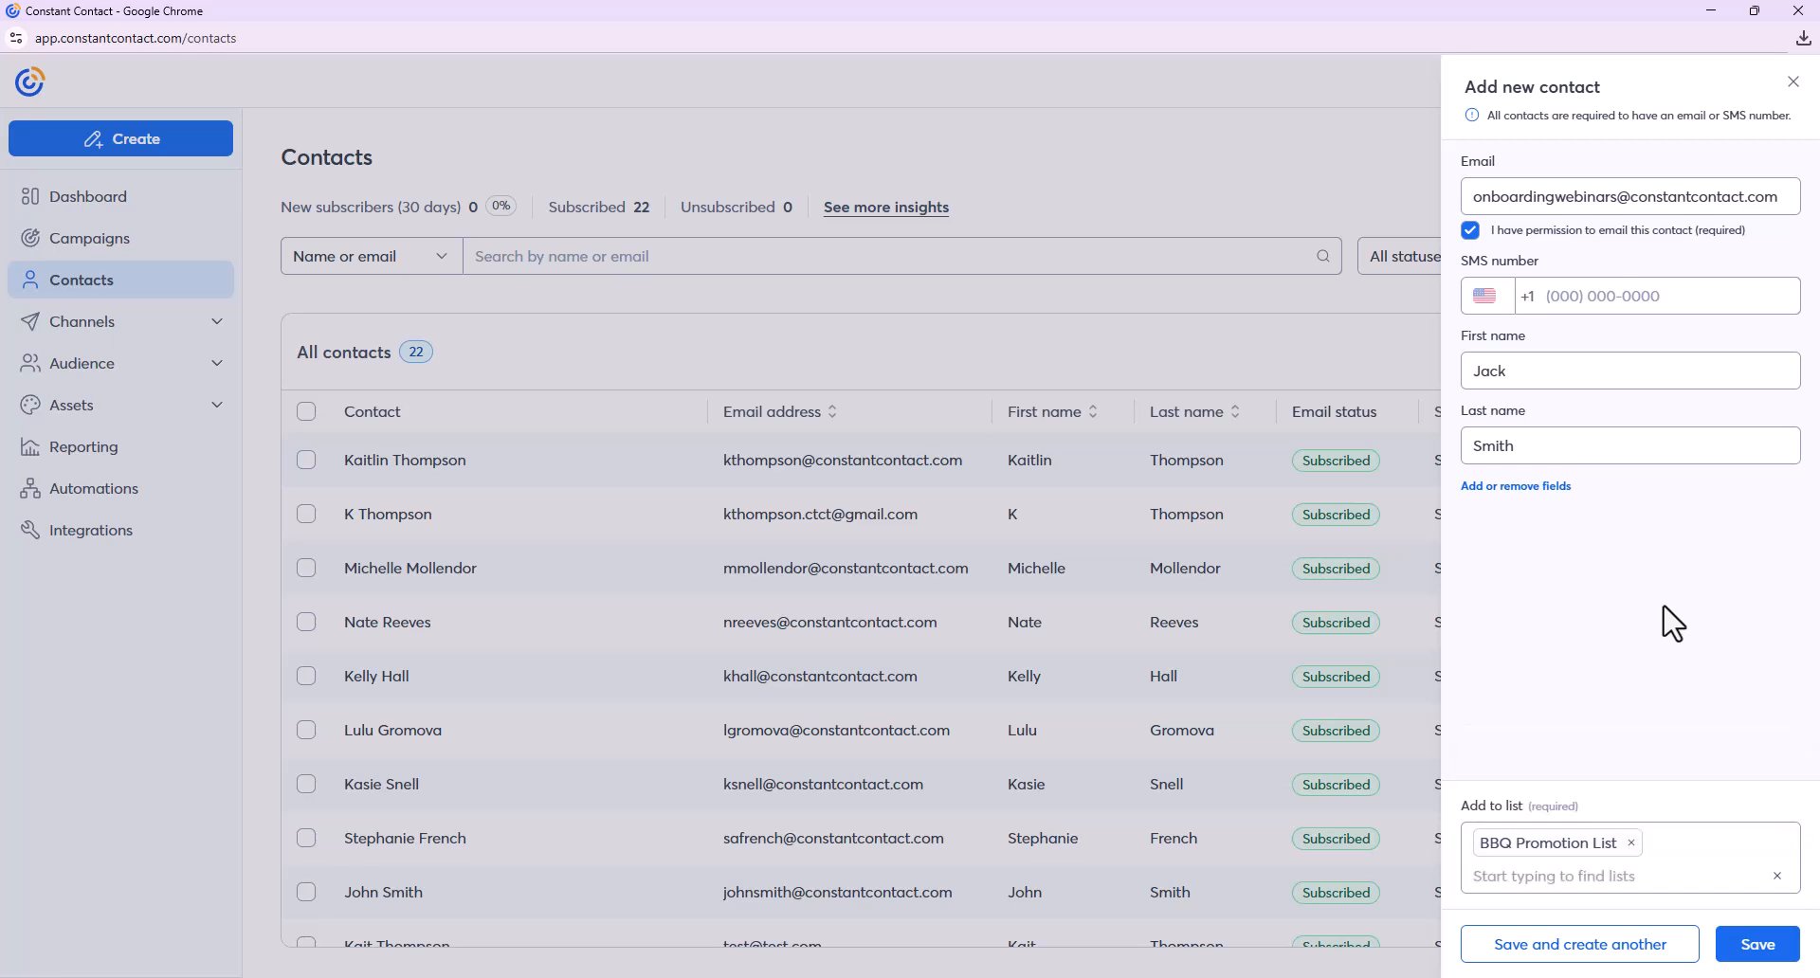
click(1725, 946)
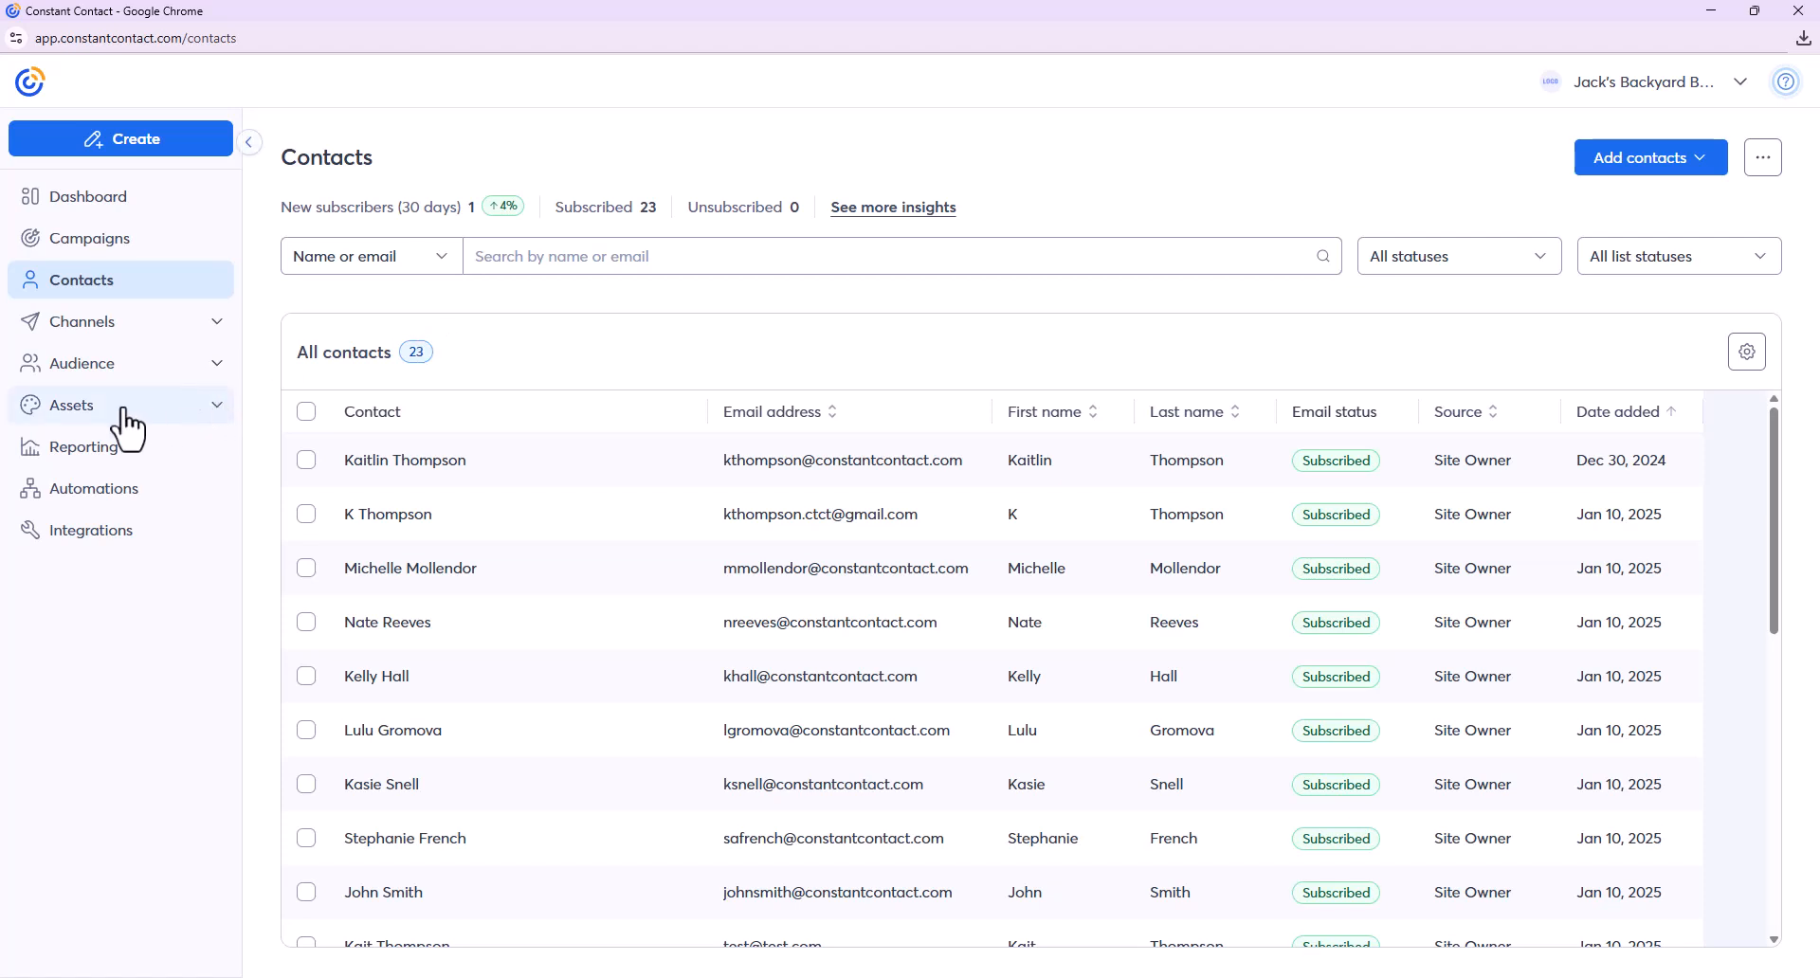
click(86, 408)
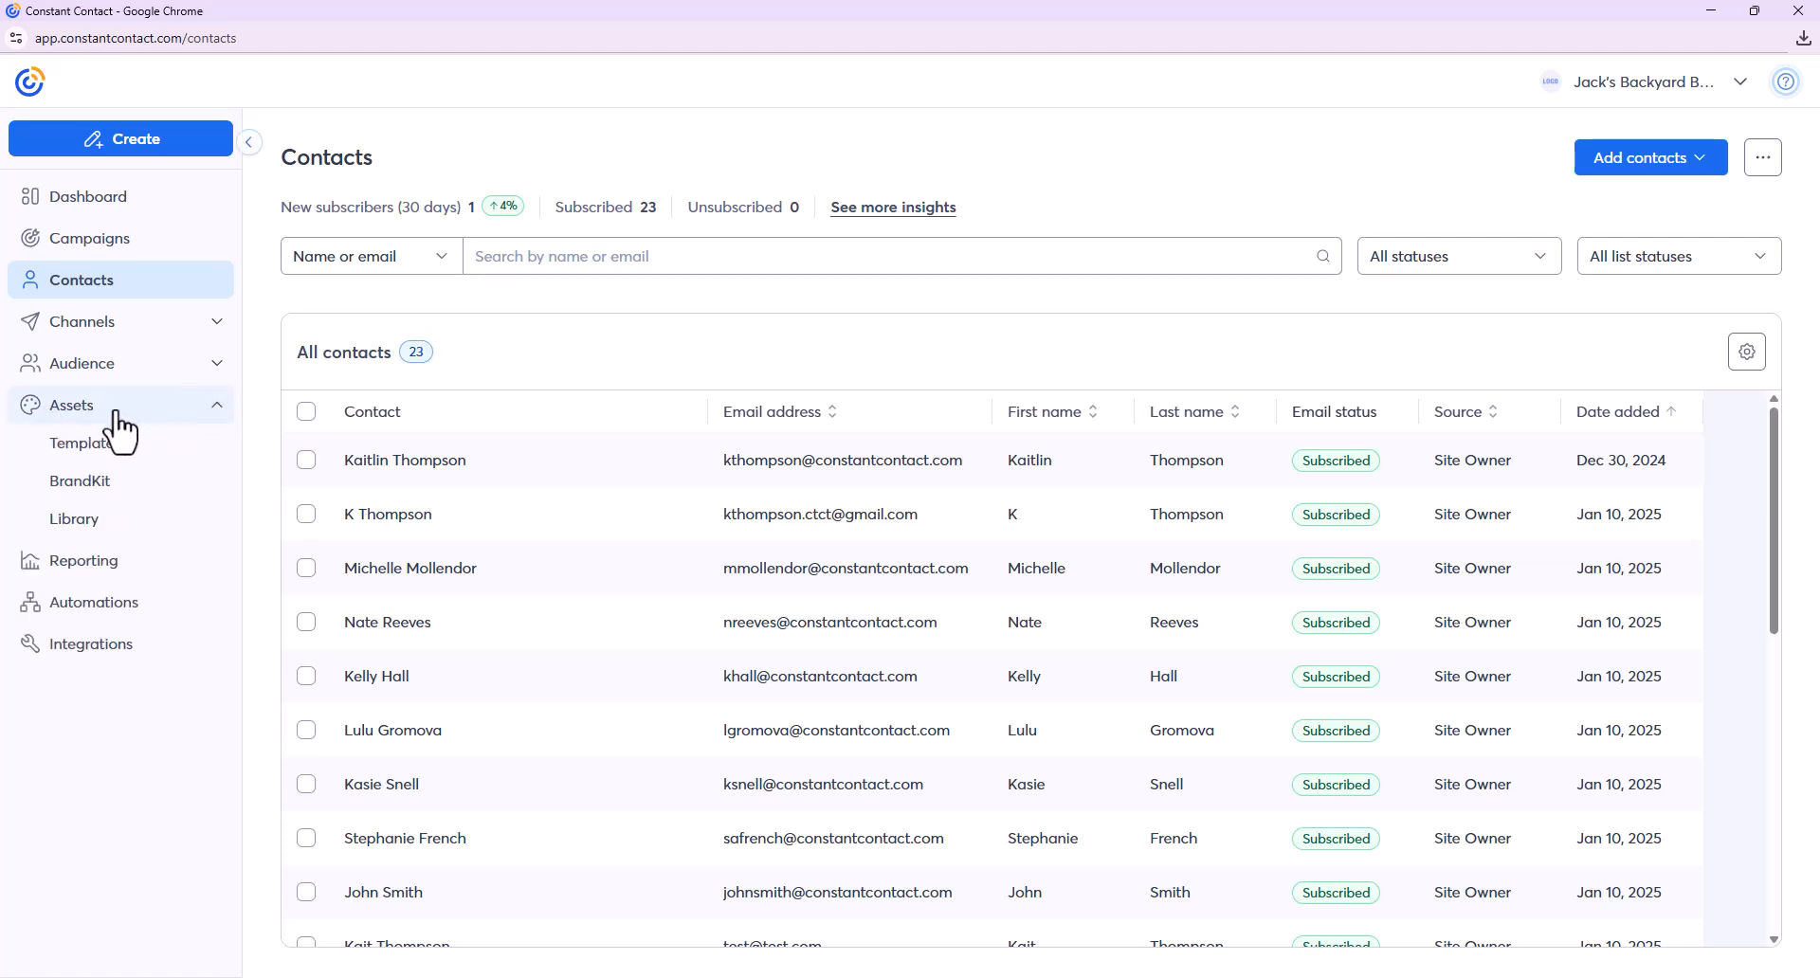
click(142, 488)
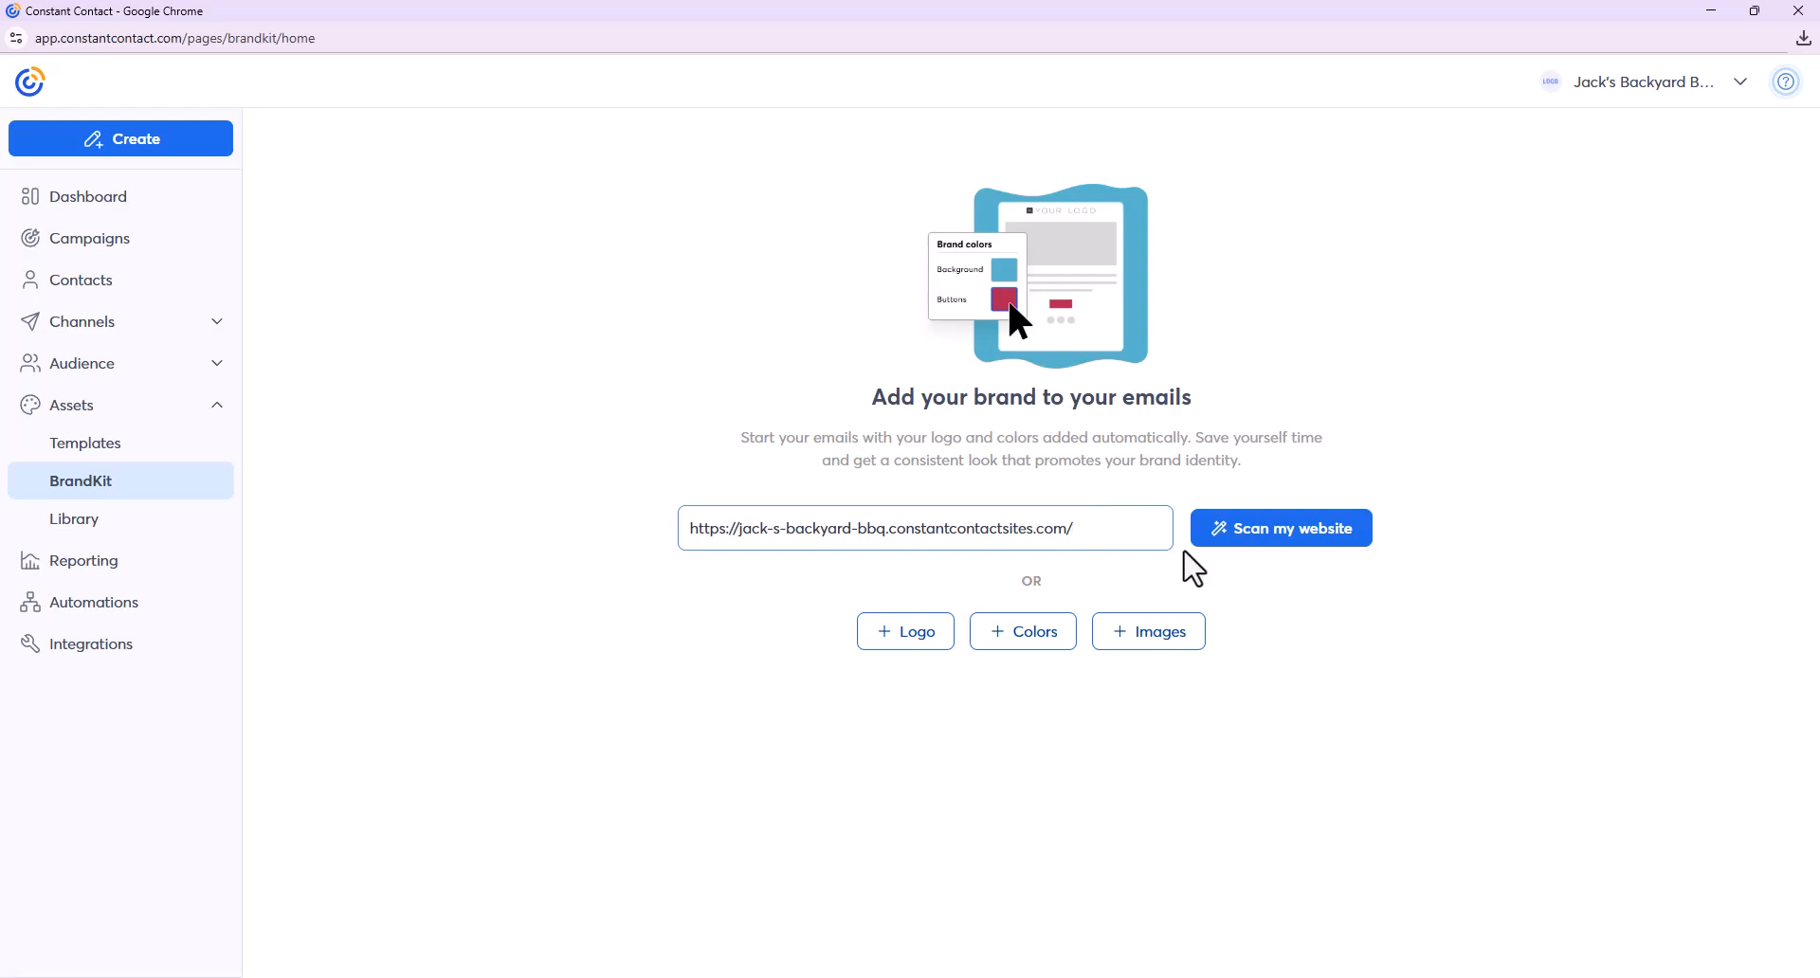
click(1290, 536)
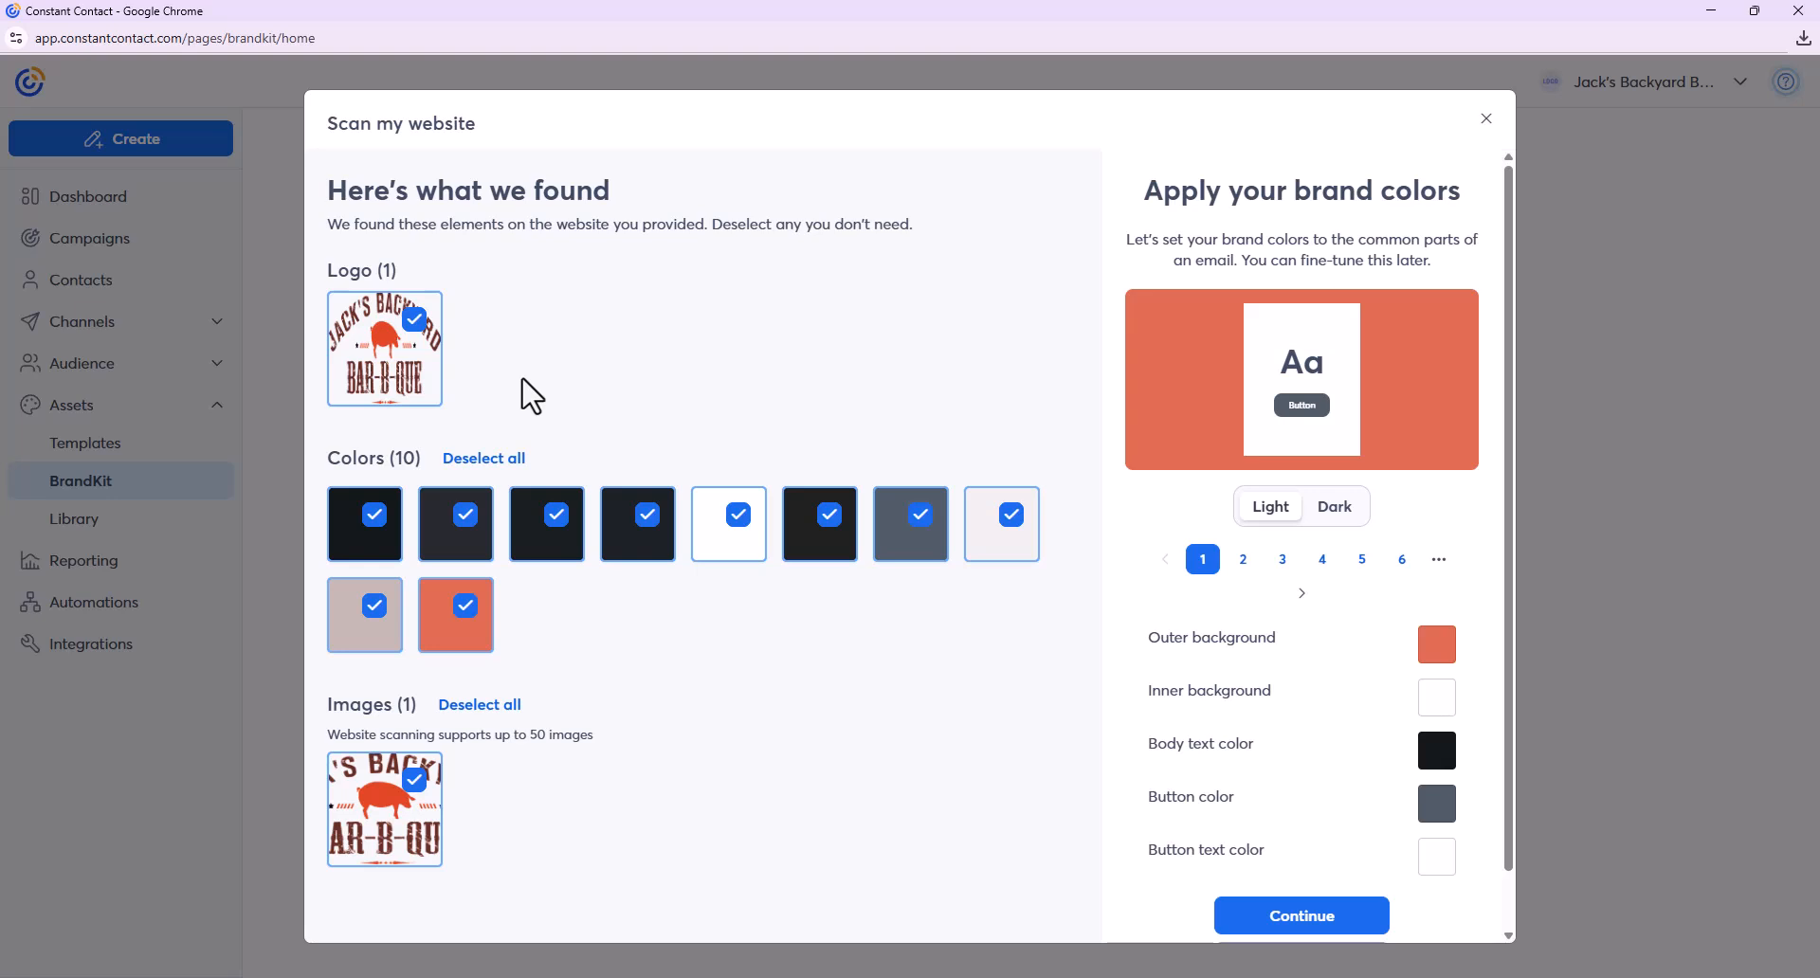
- Exclude the scanned logo and the second, third, fourth and sixth colors, all near-black, from the brand elements
click(415, 322)
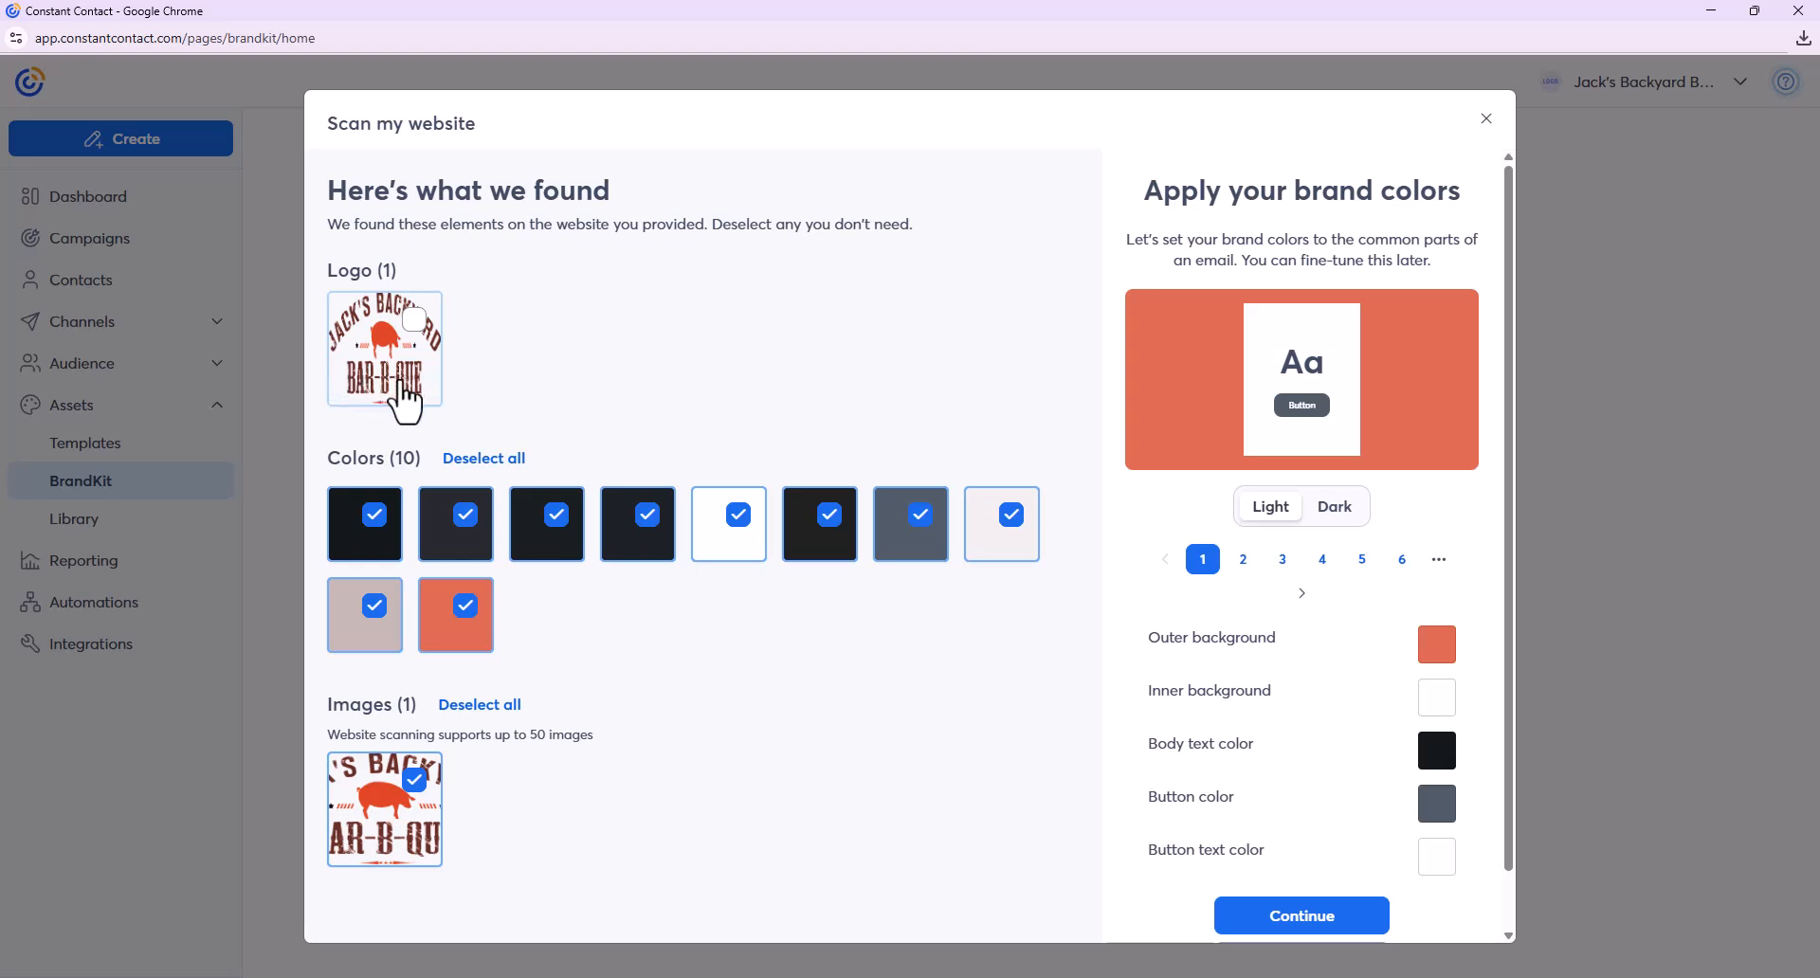
click(481, 536)
click(566, 536)
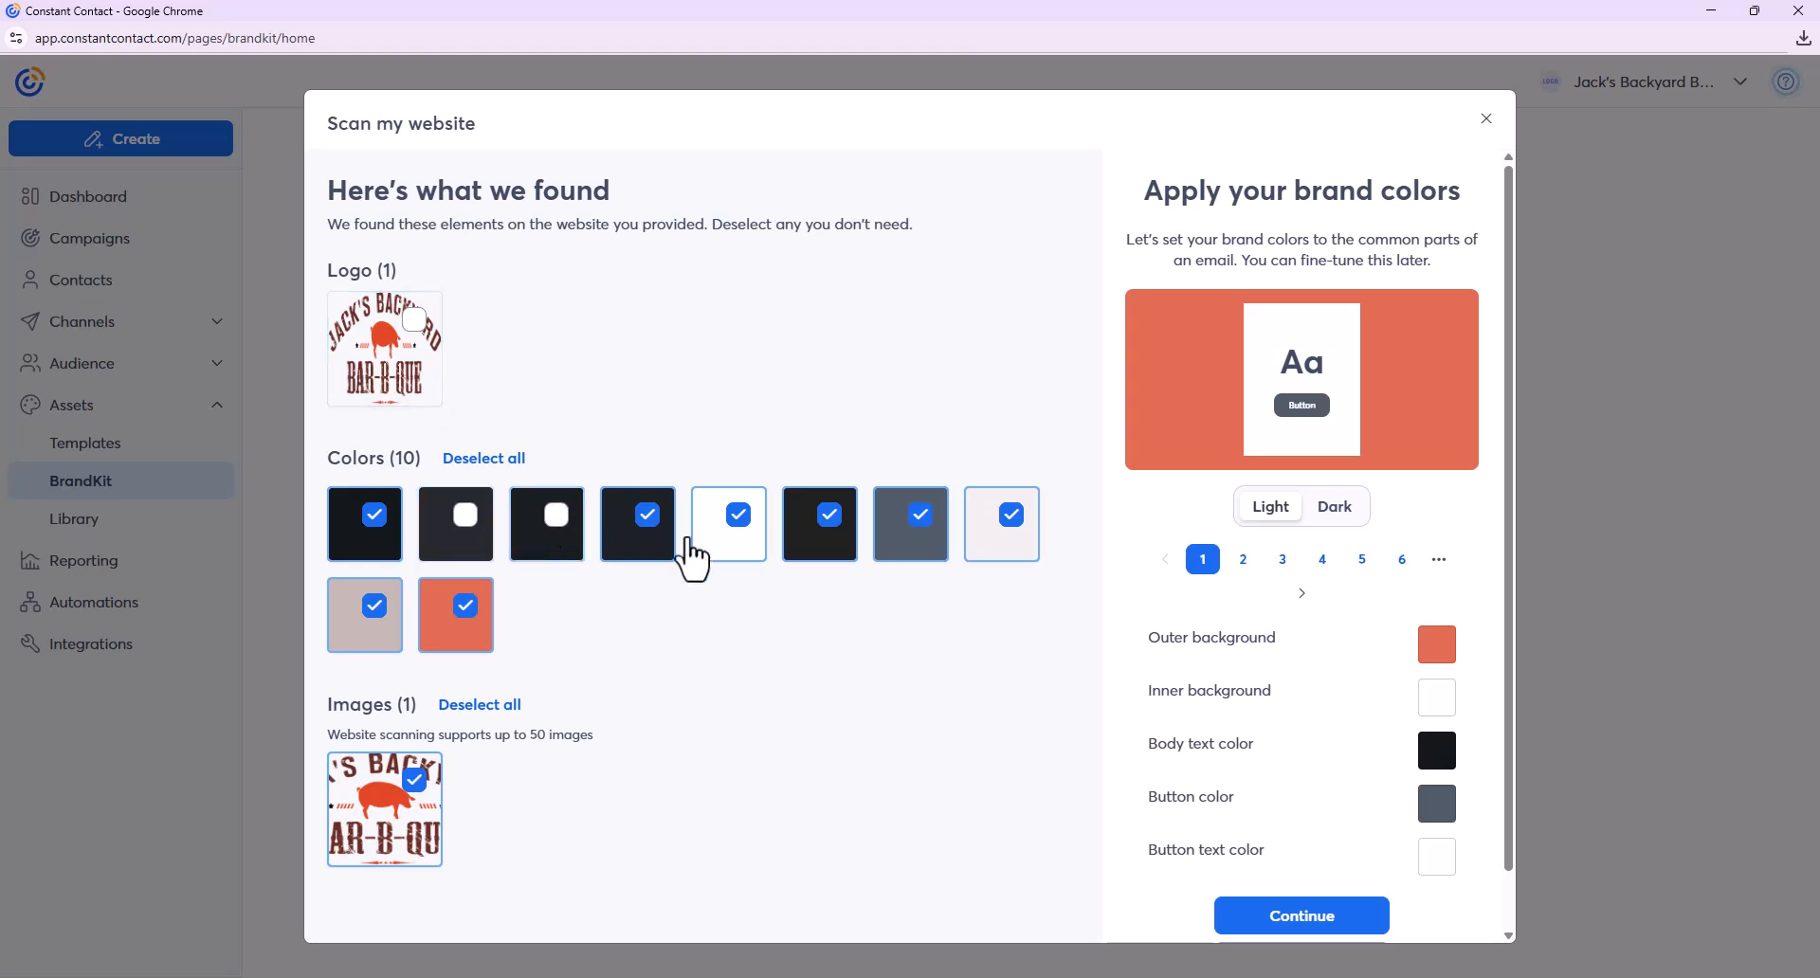
click(659, 537)
click(828, 537)
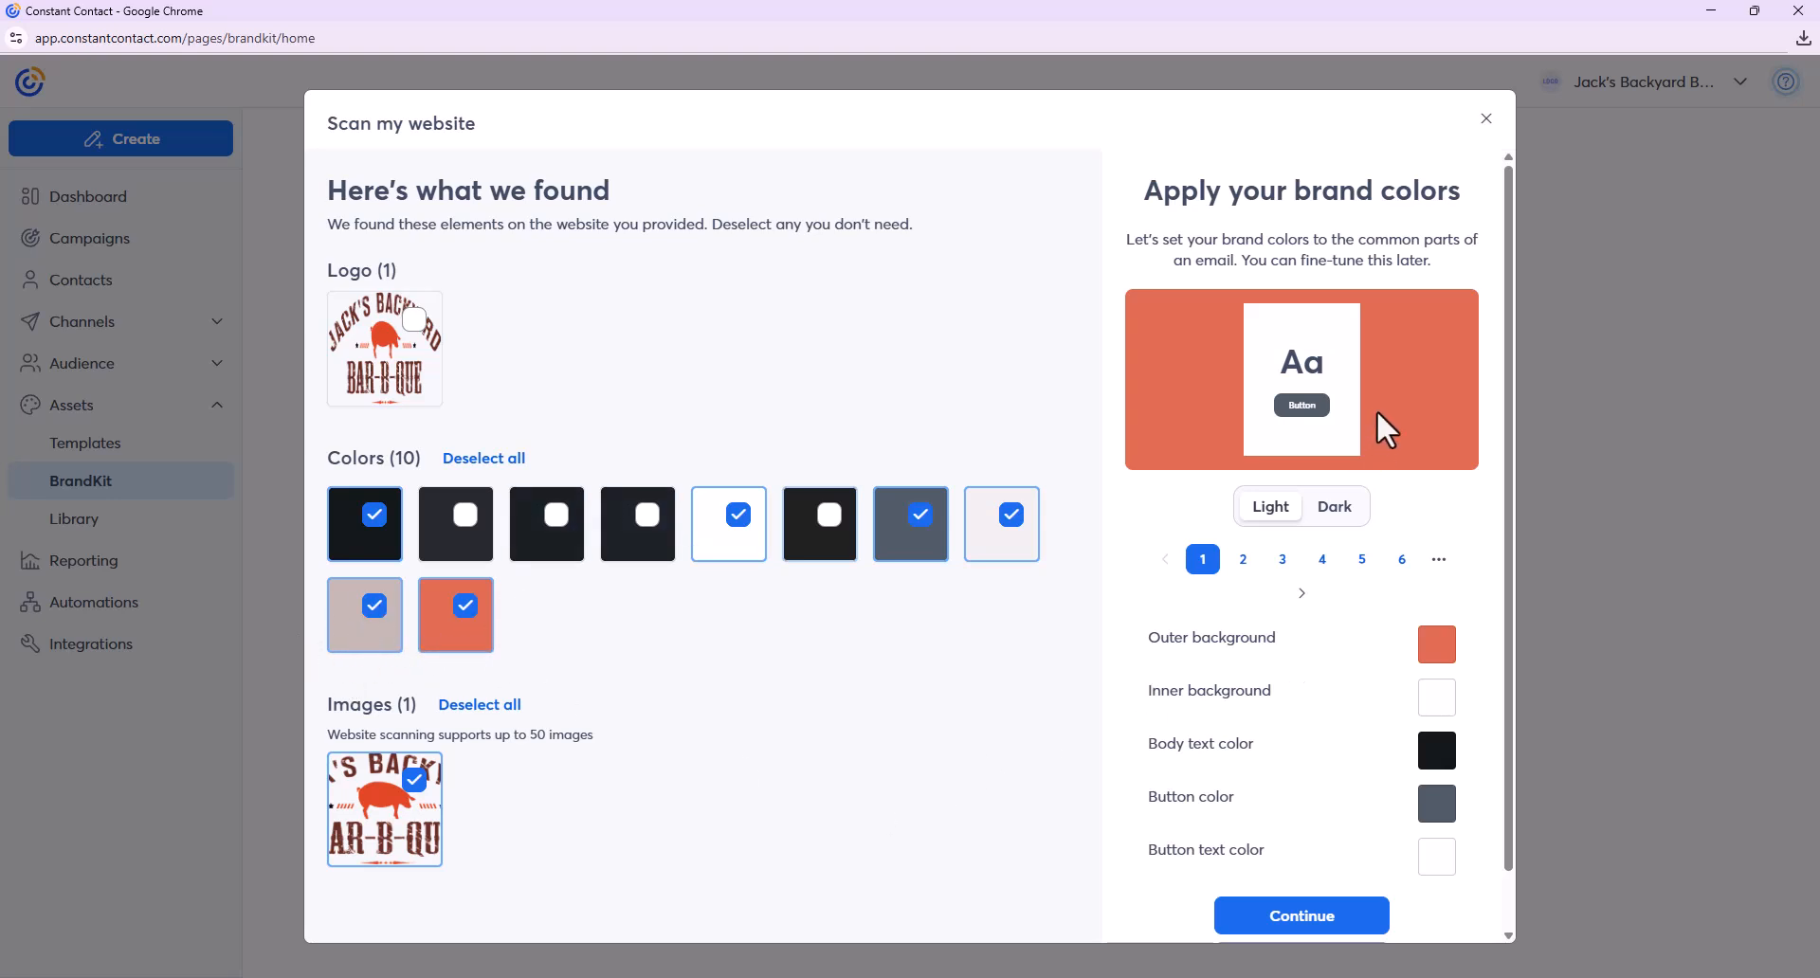
- Compare the light and dark brand color combinations and choose light combination 3
click(1243, 561)
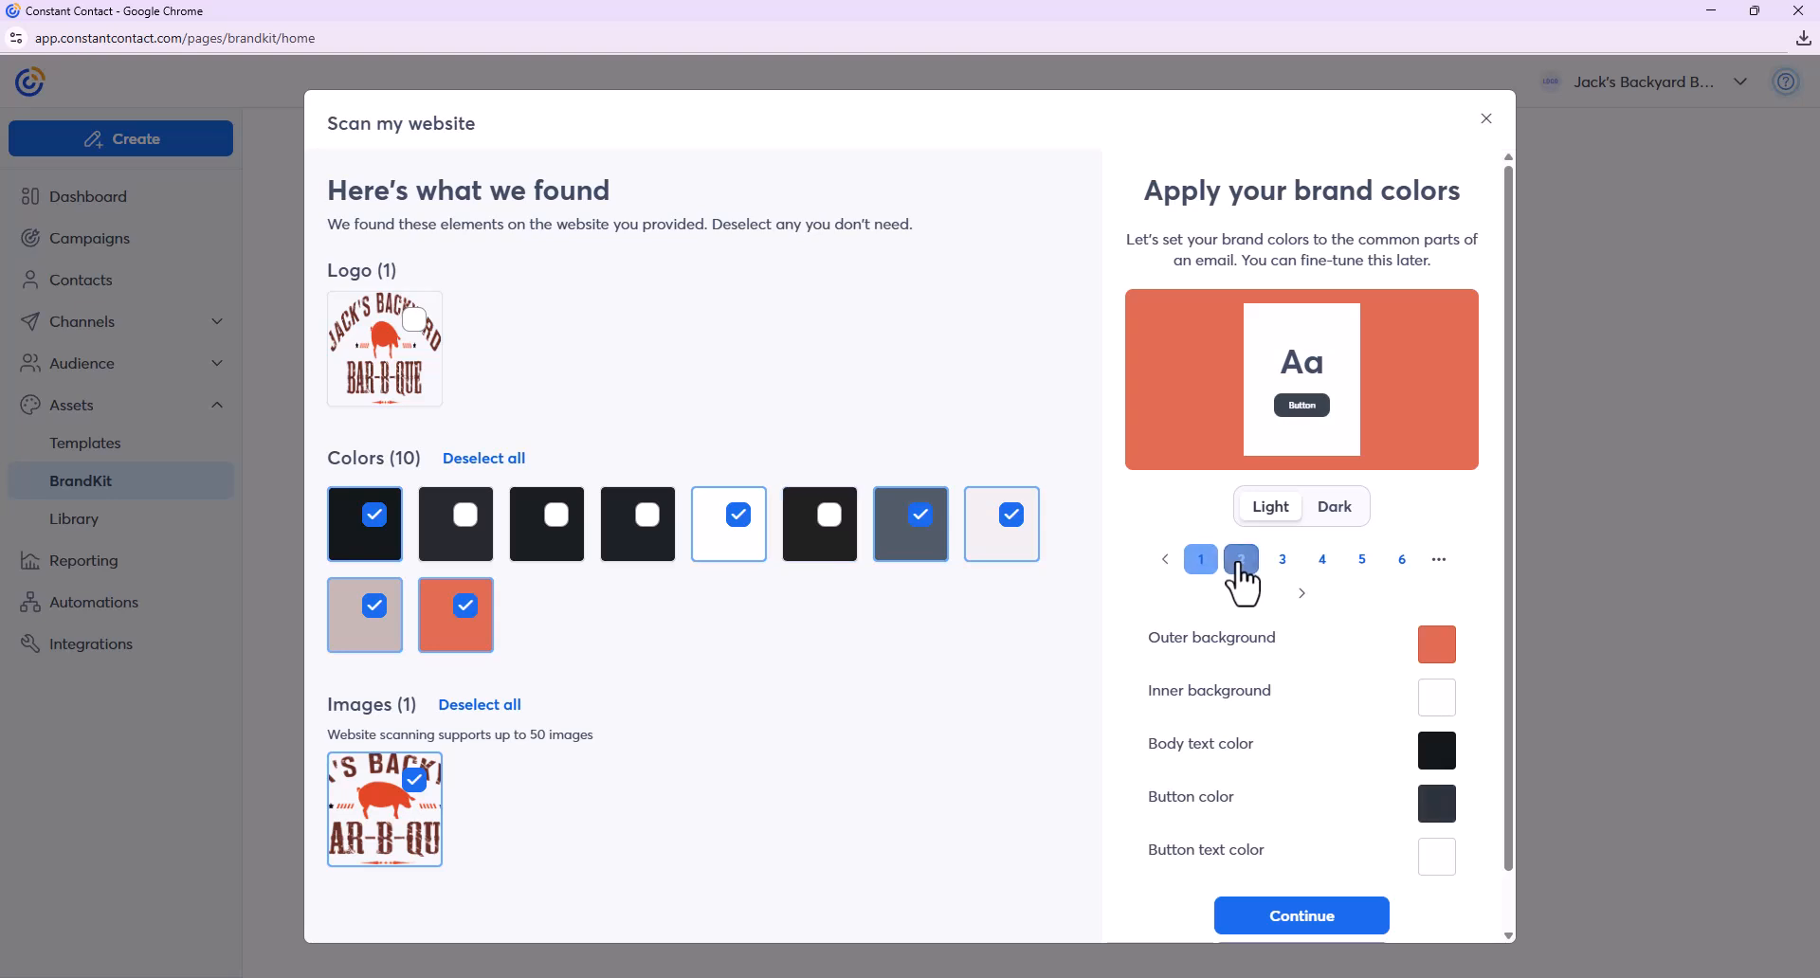
click(1282, 563)
click(1322, 564)
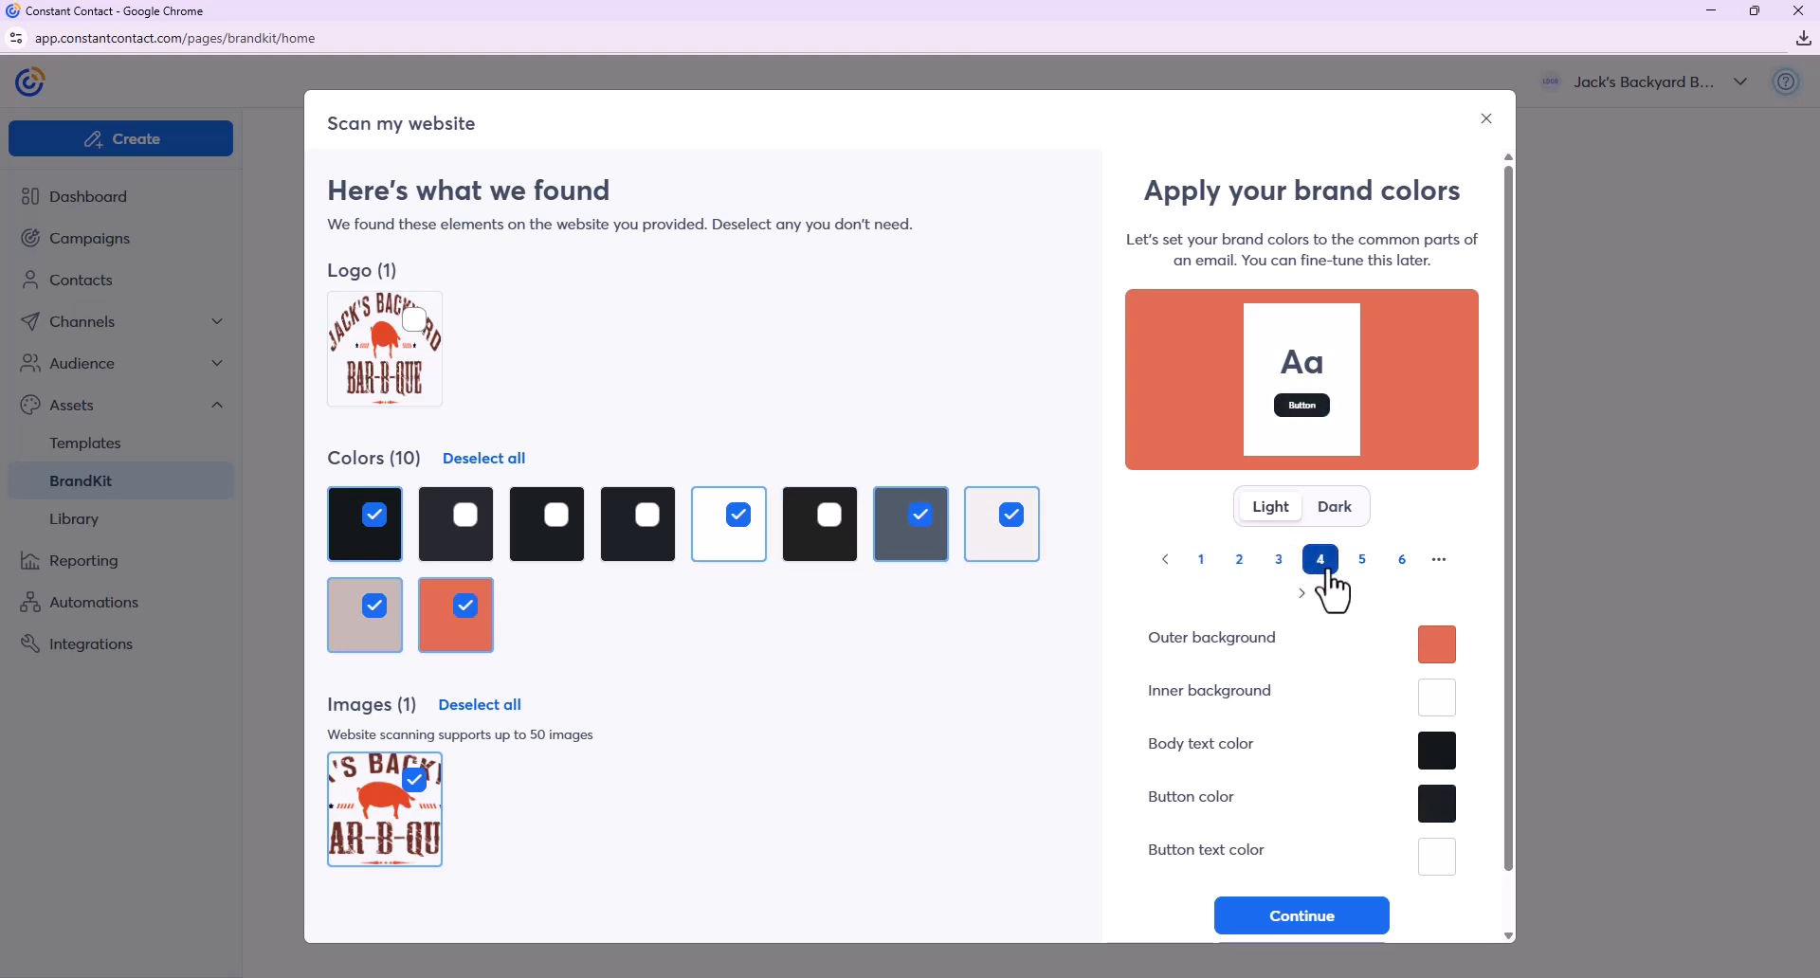
click(1362, 563)
click(1401, 560)
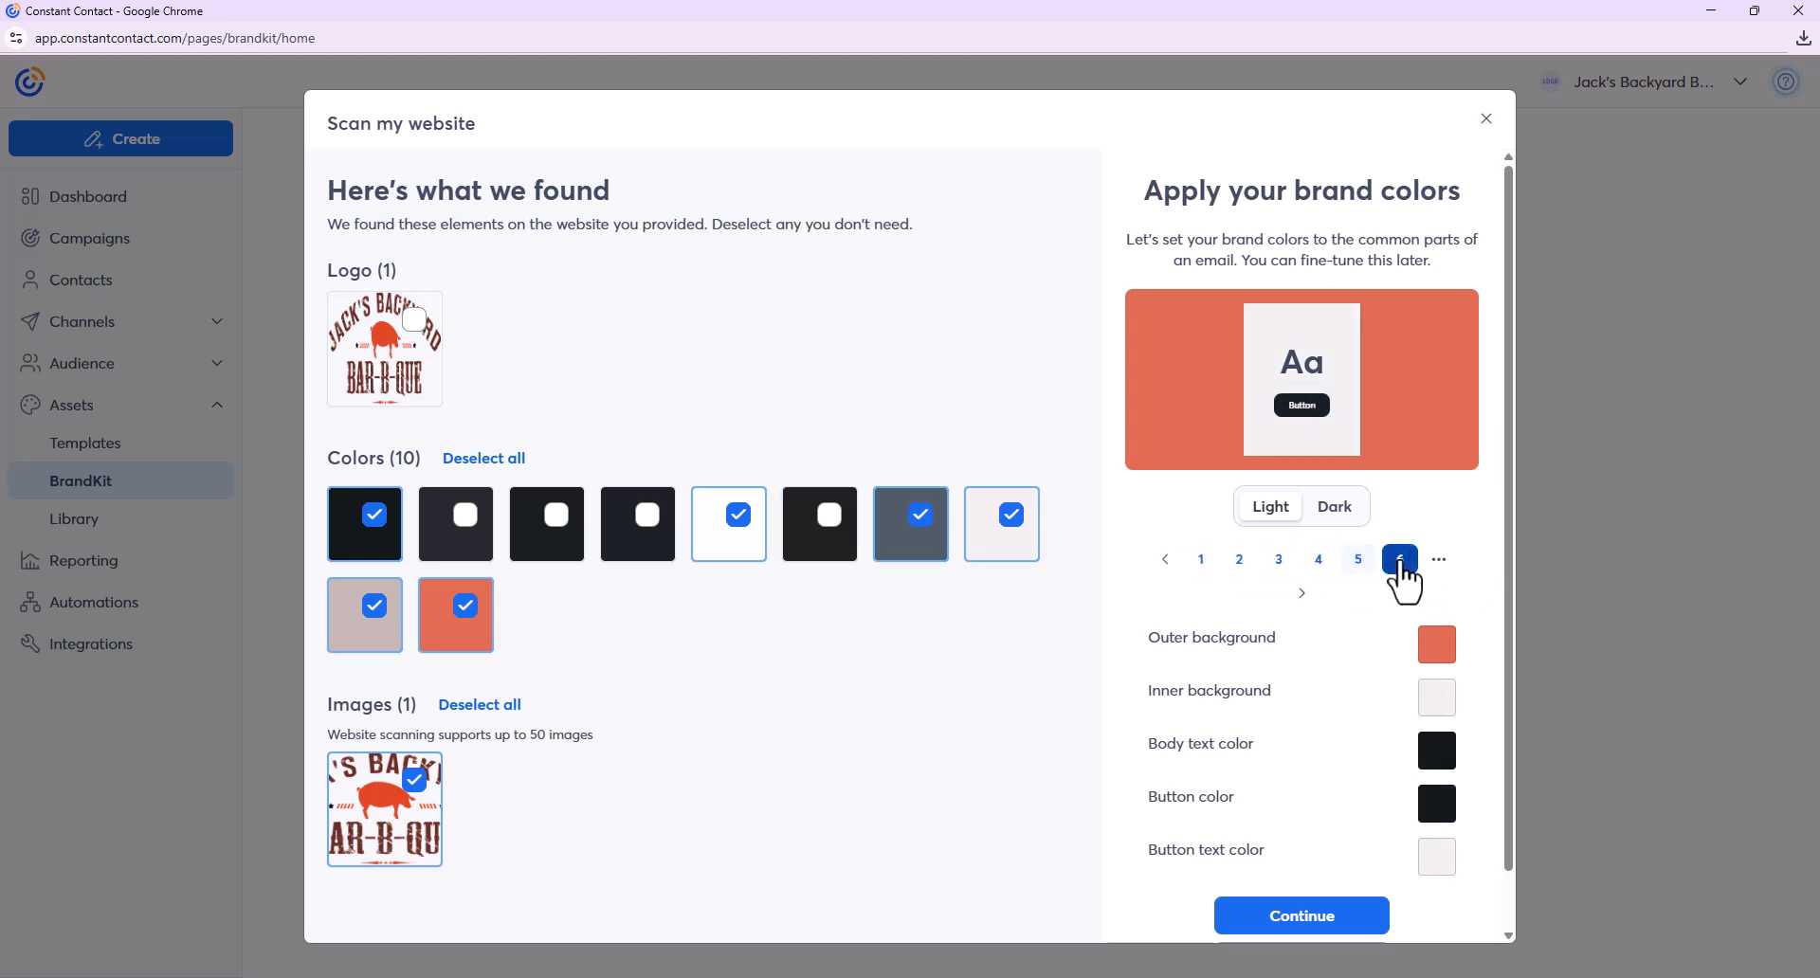
click(1348, 508)
click(1242, 562)
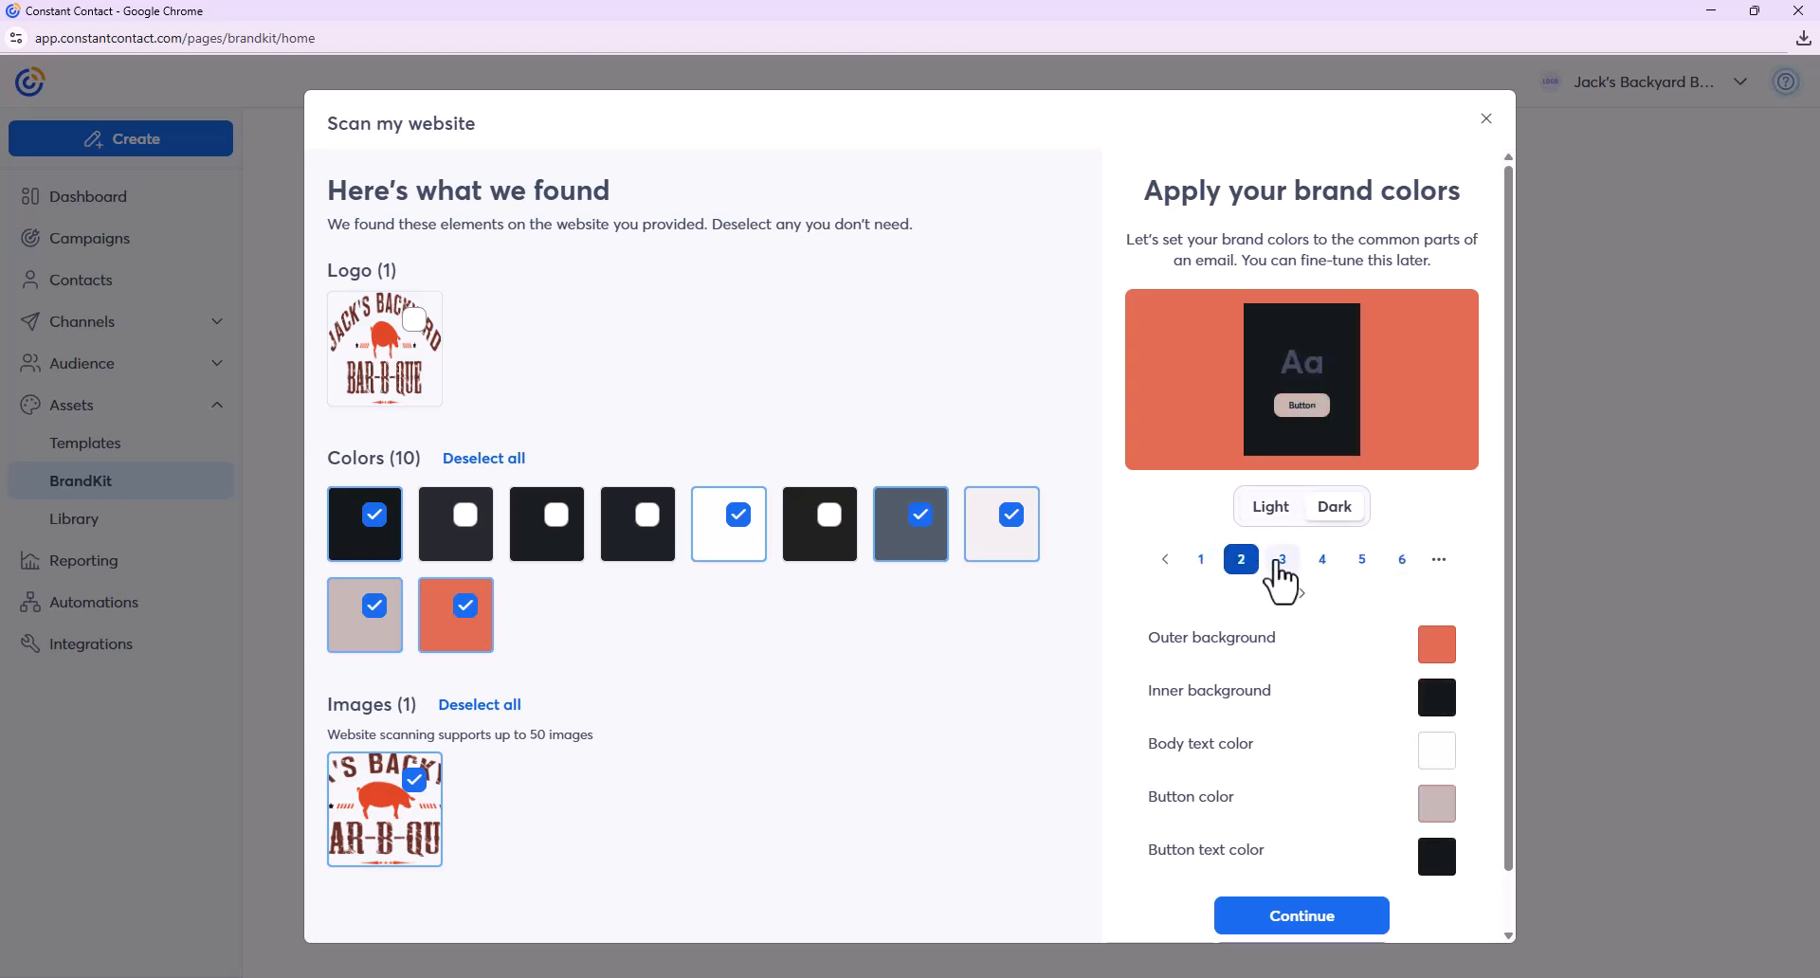
click(1282, 561)
click(1322, 562)
click(1272, 514)
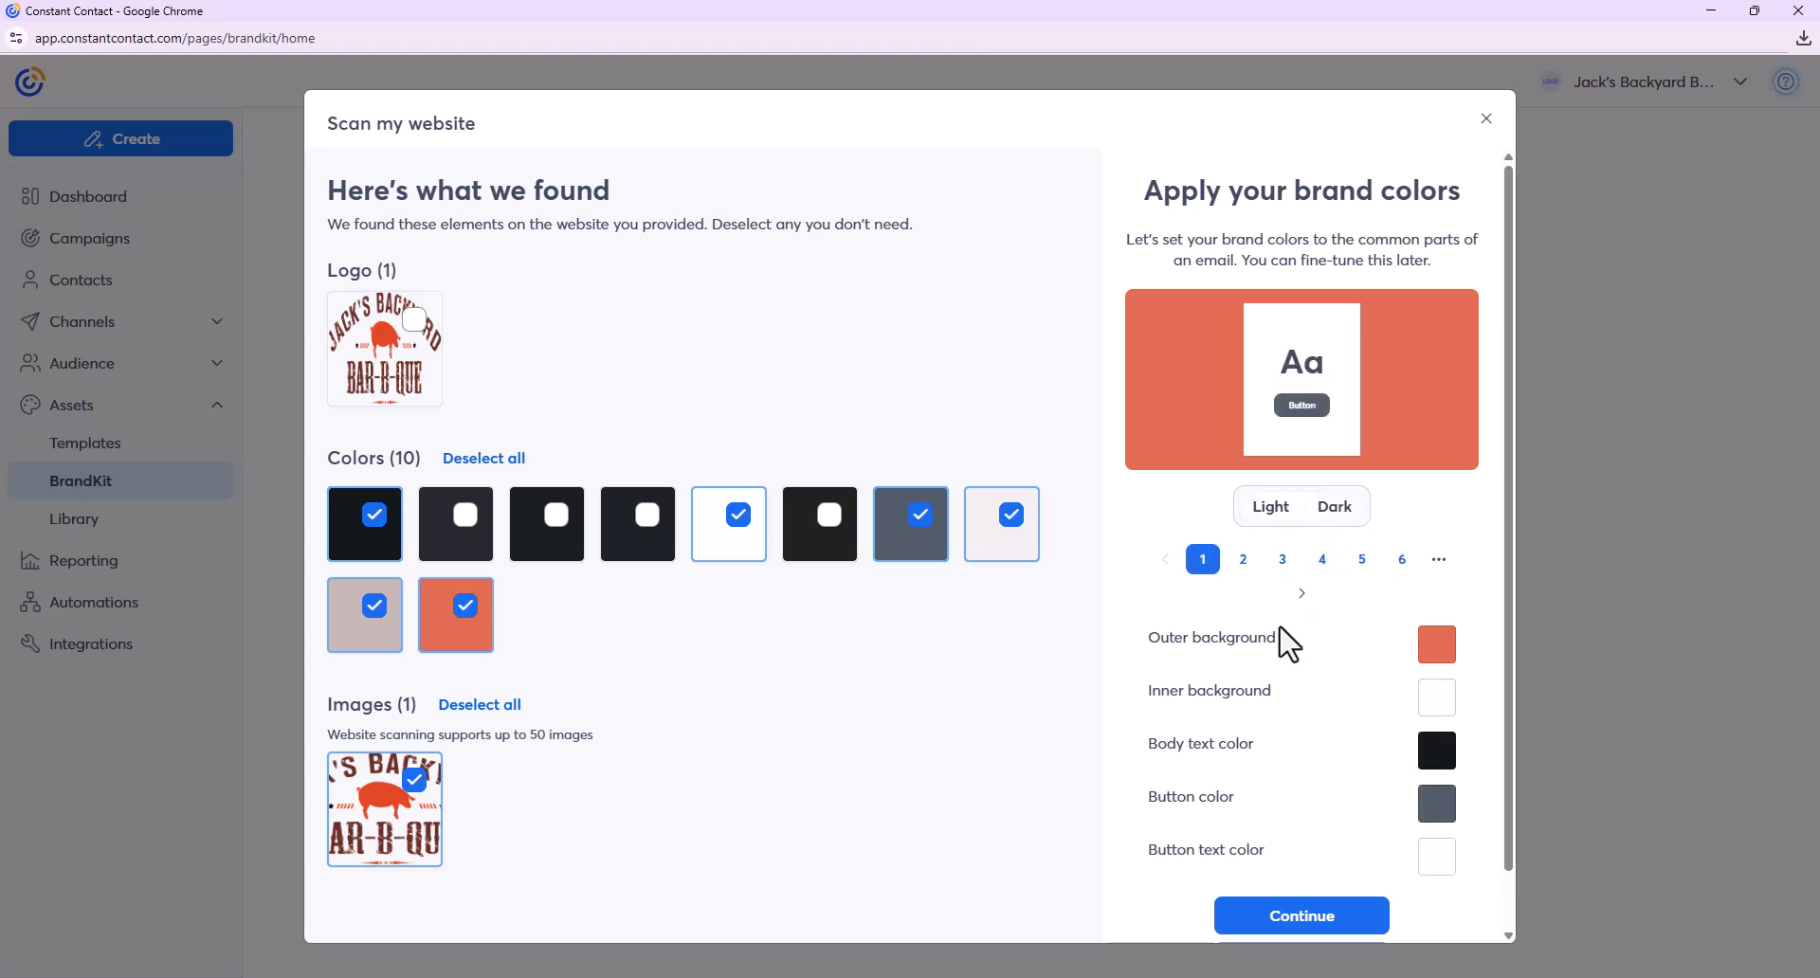
click(1282, 561)
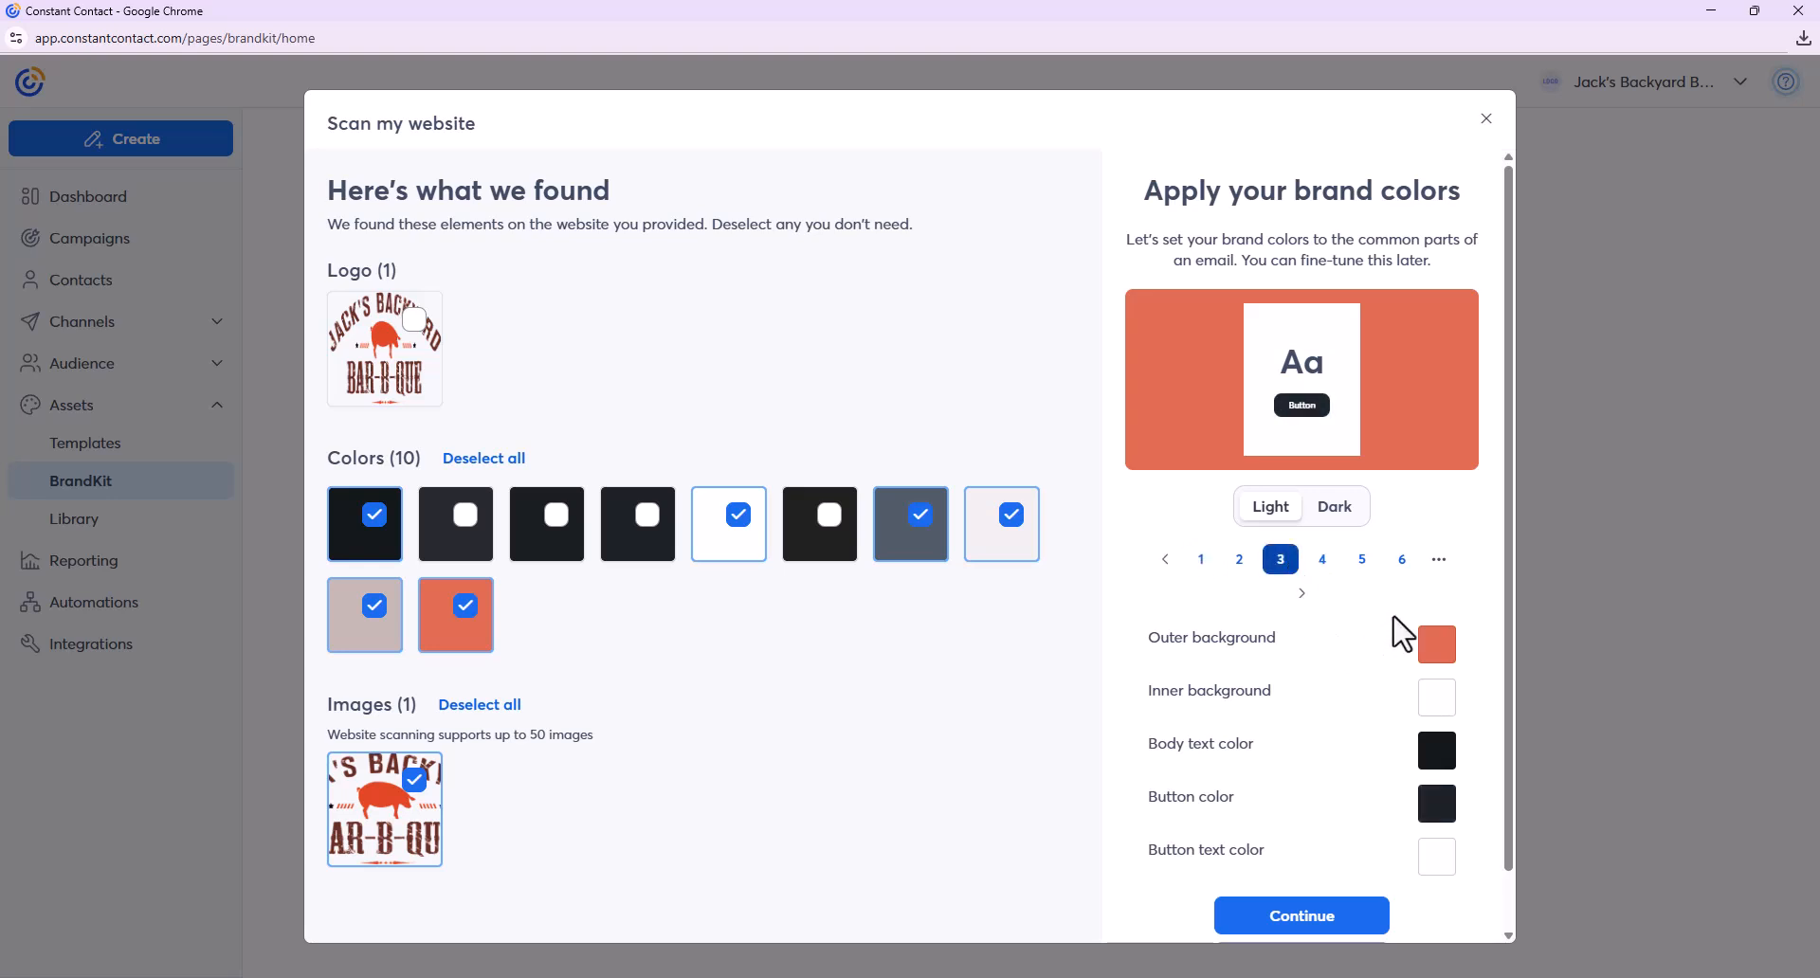
- Check the color choices for the button and backgrounds, then accept the brand colors to create the theme
scroll(1433, 630, down, 1)
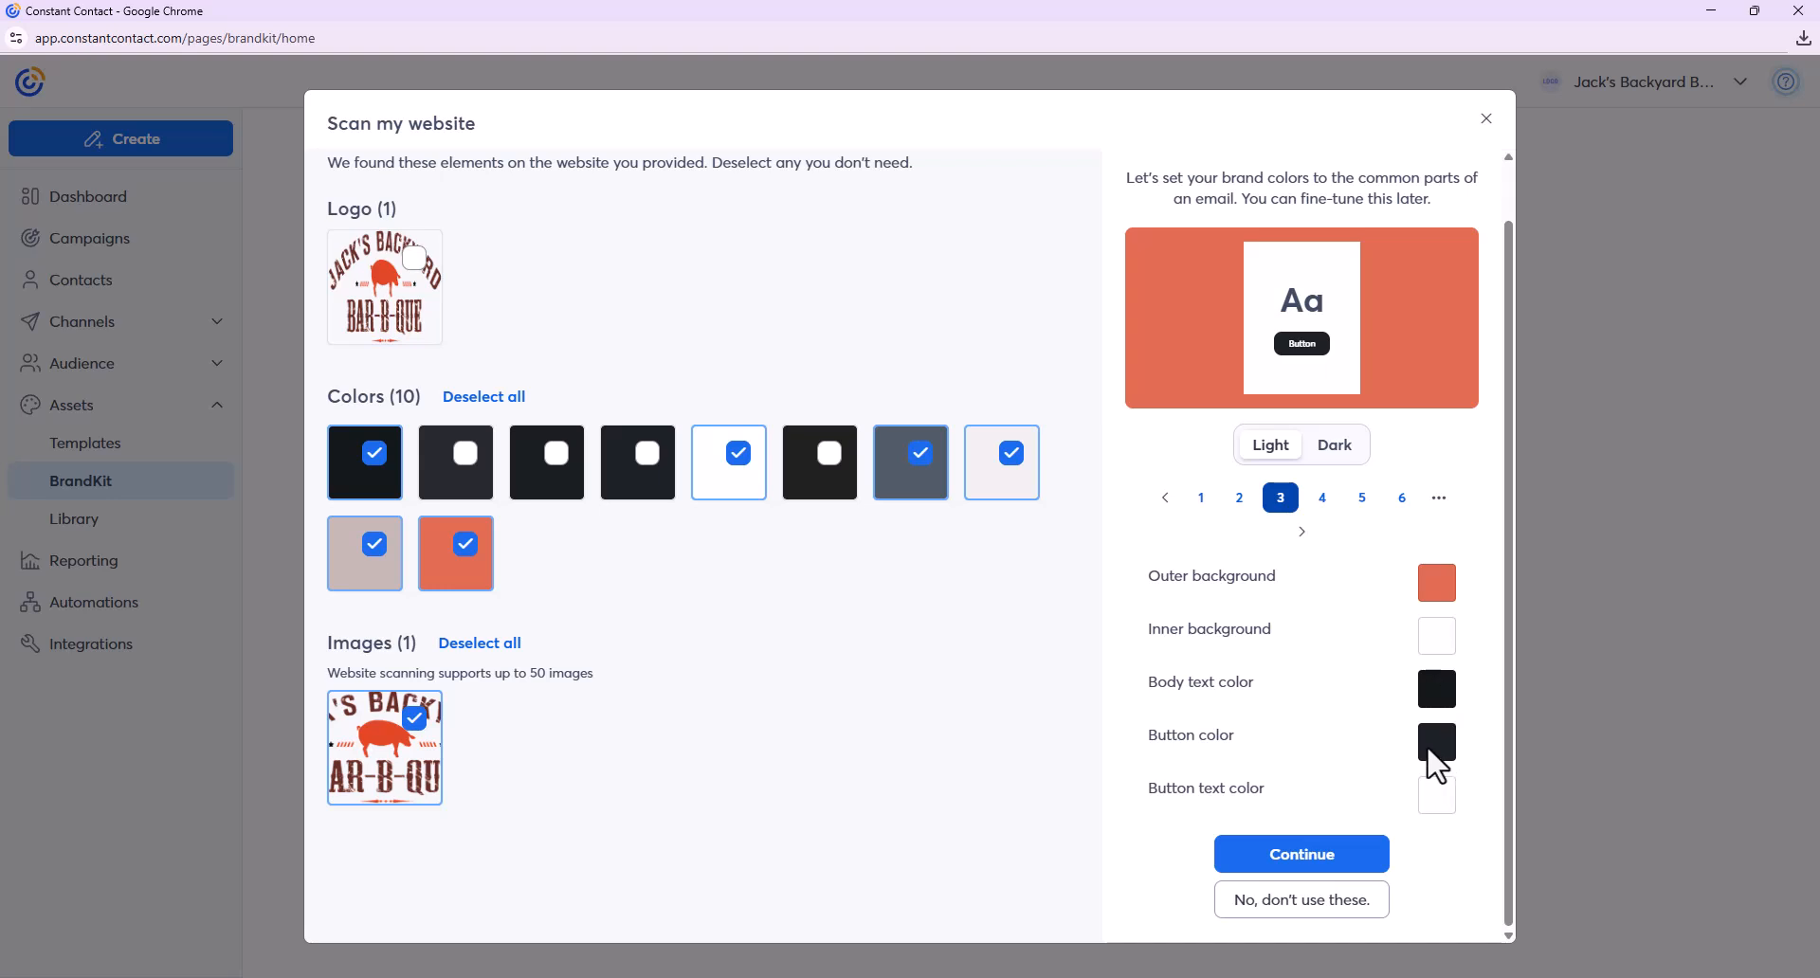
click(1435, 742)
click(1430, 630)
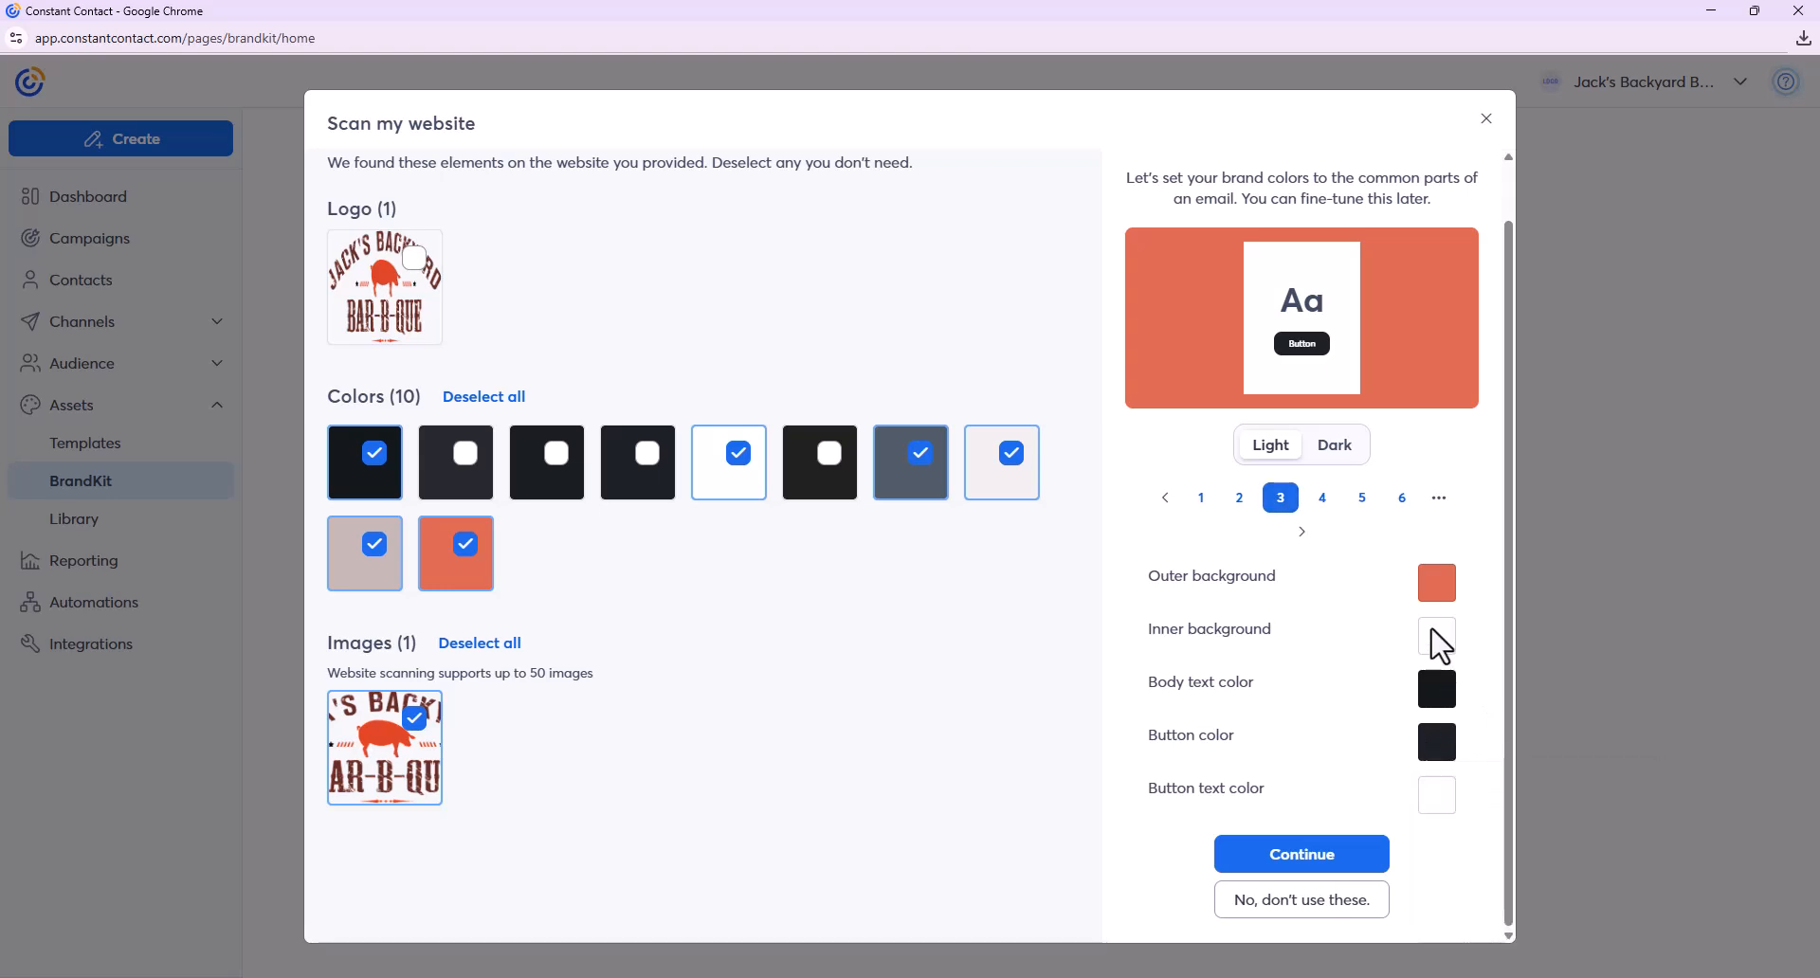
click(1434, 587)
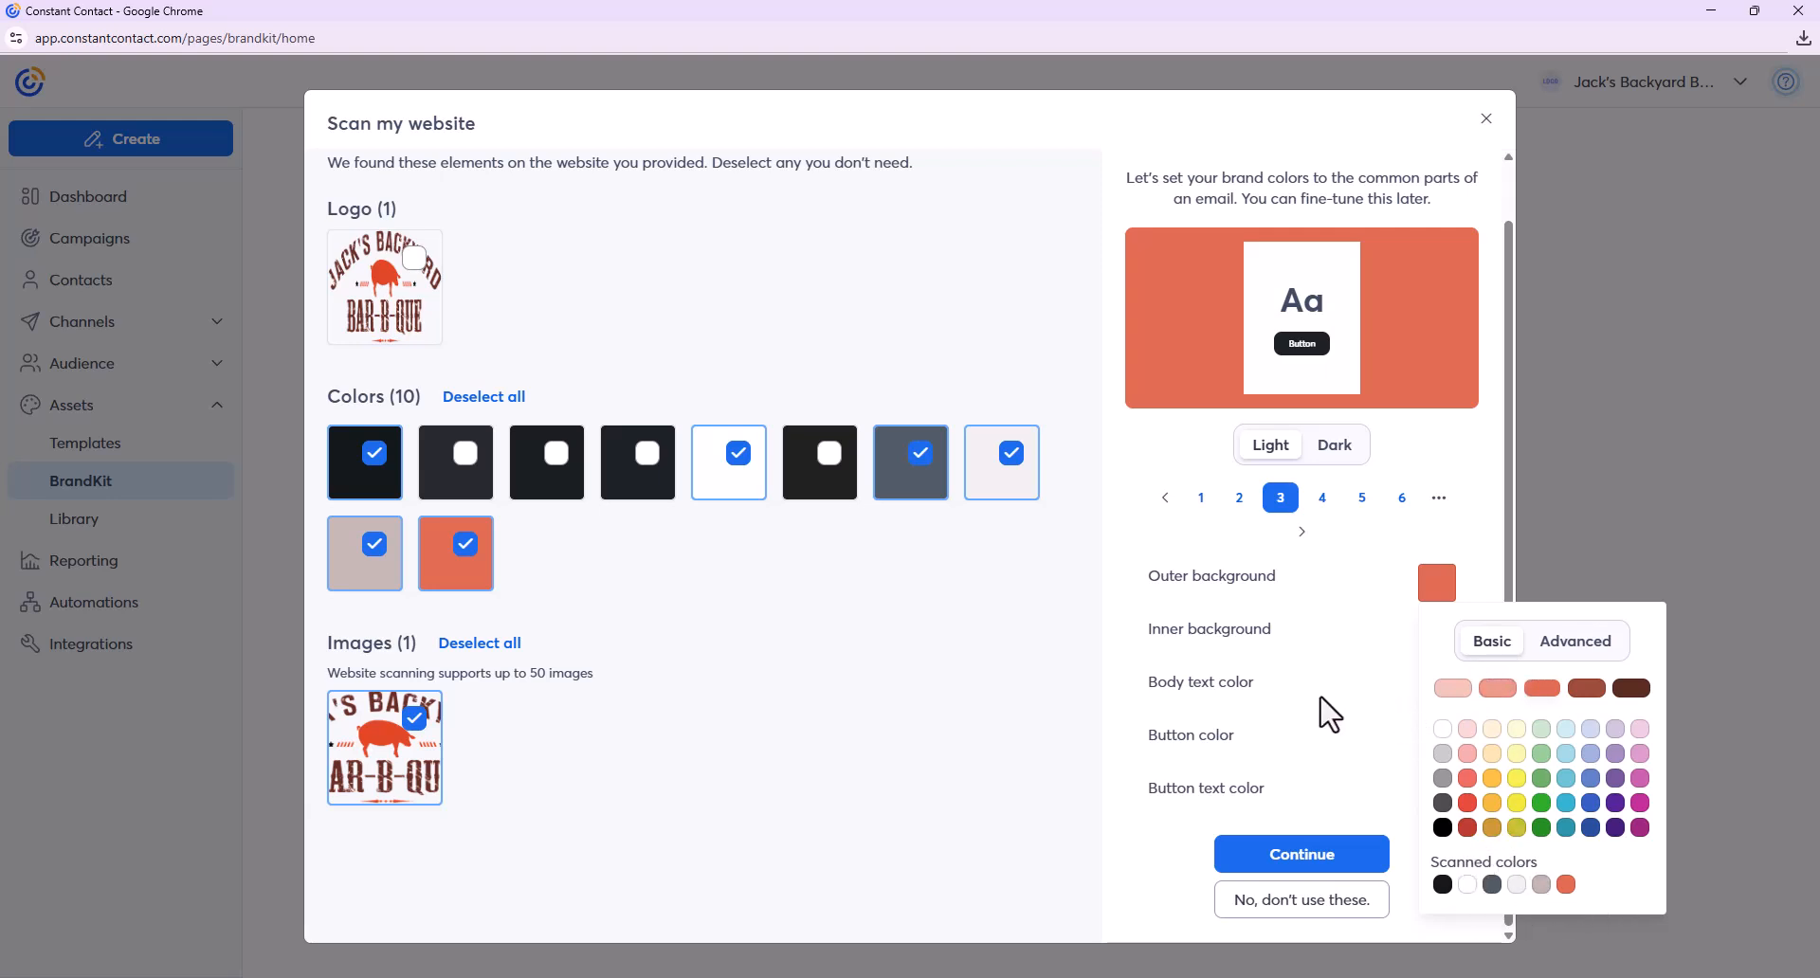
click(1310, 868)
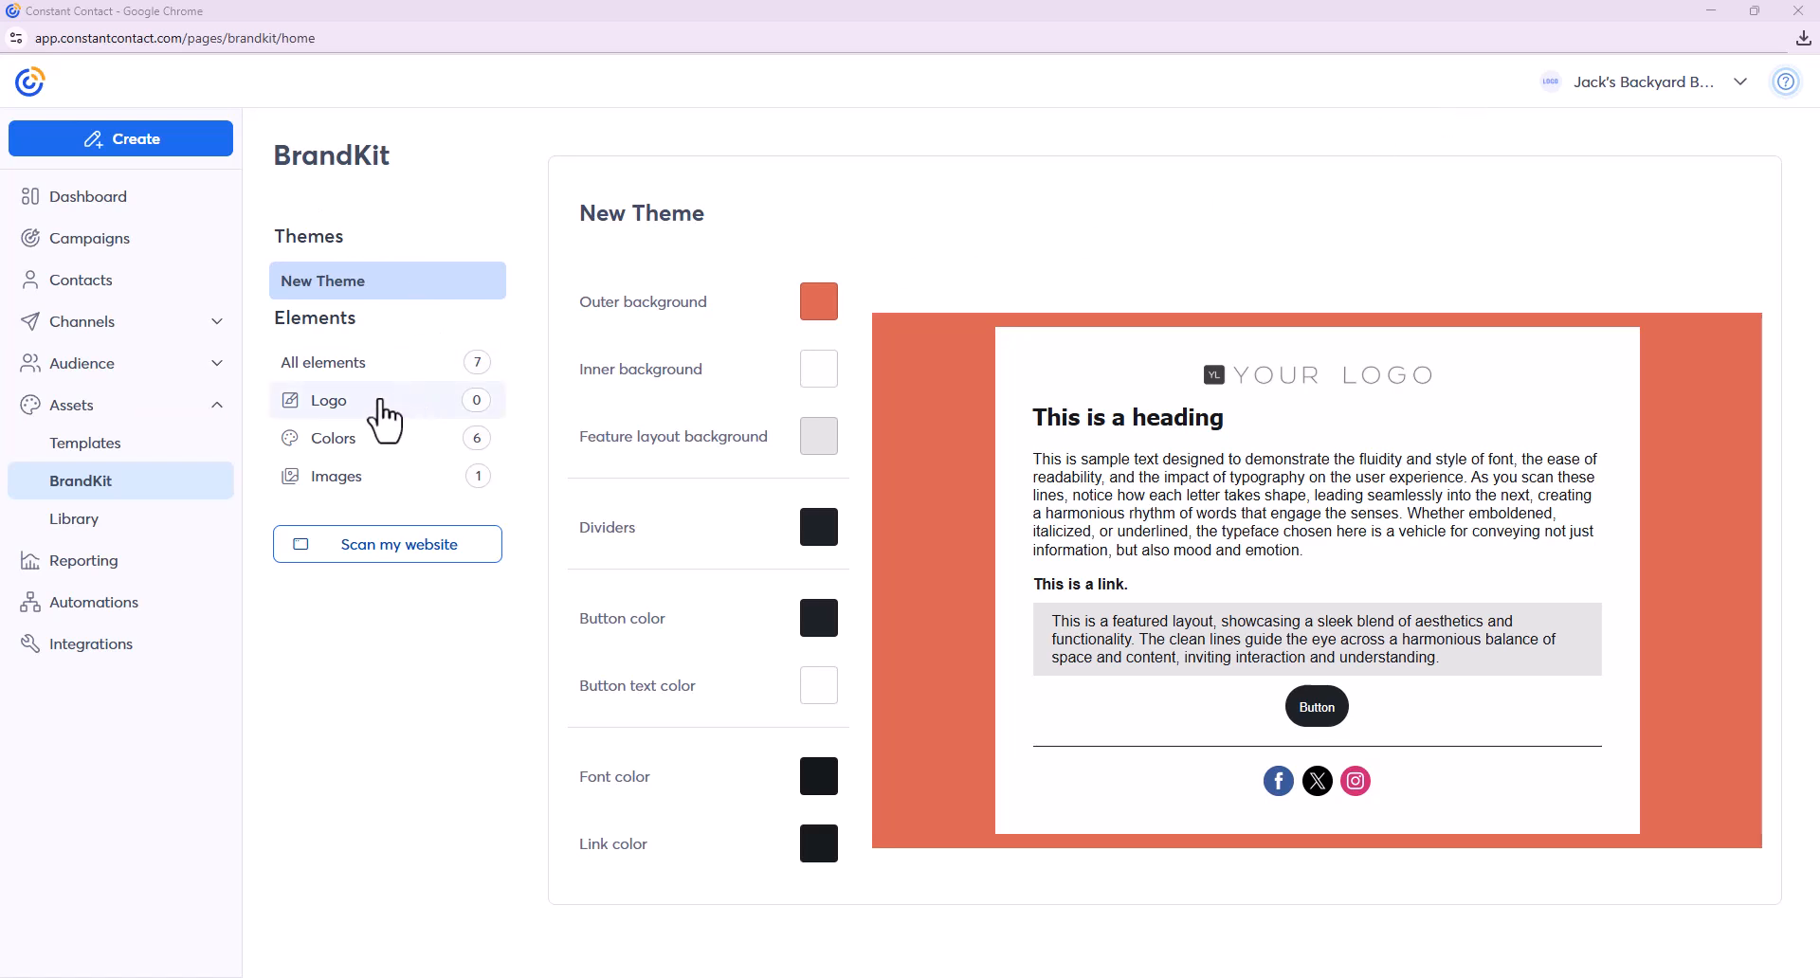
- Add the first Jack's Backyard Bar-B-Que image from the library as the BrandKit logo
click(325, 408)
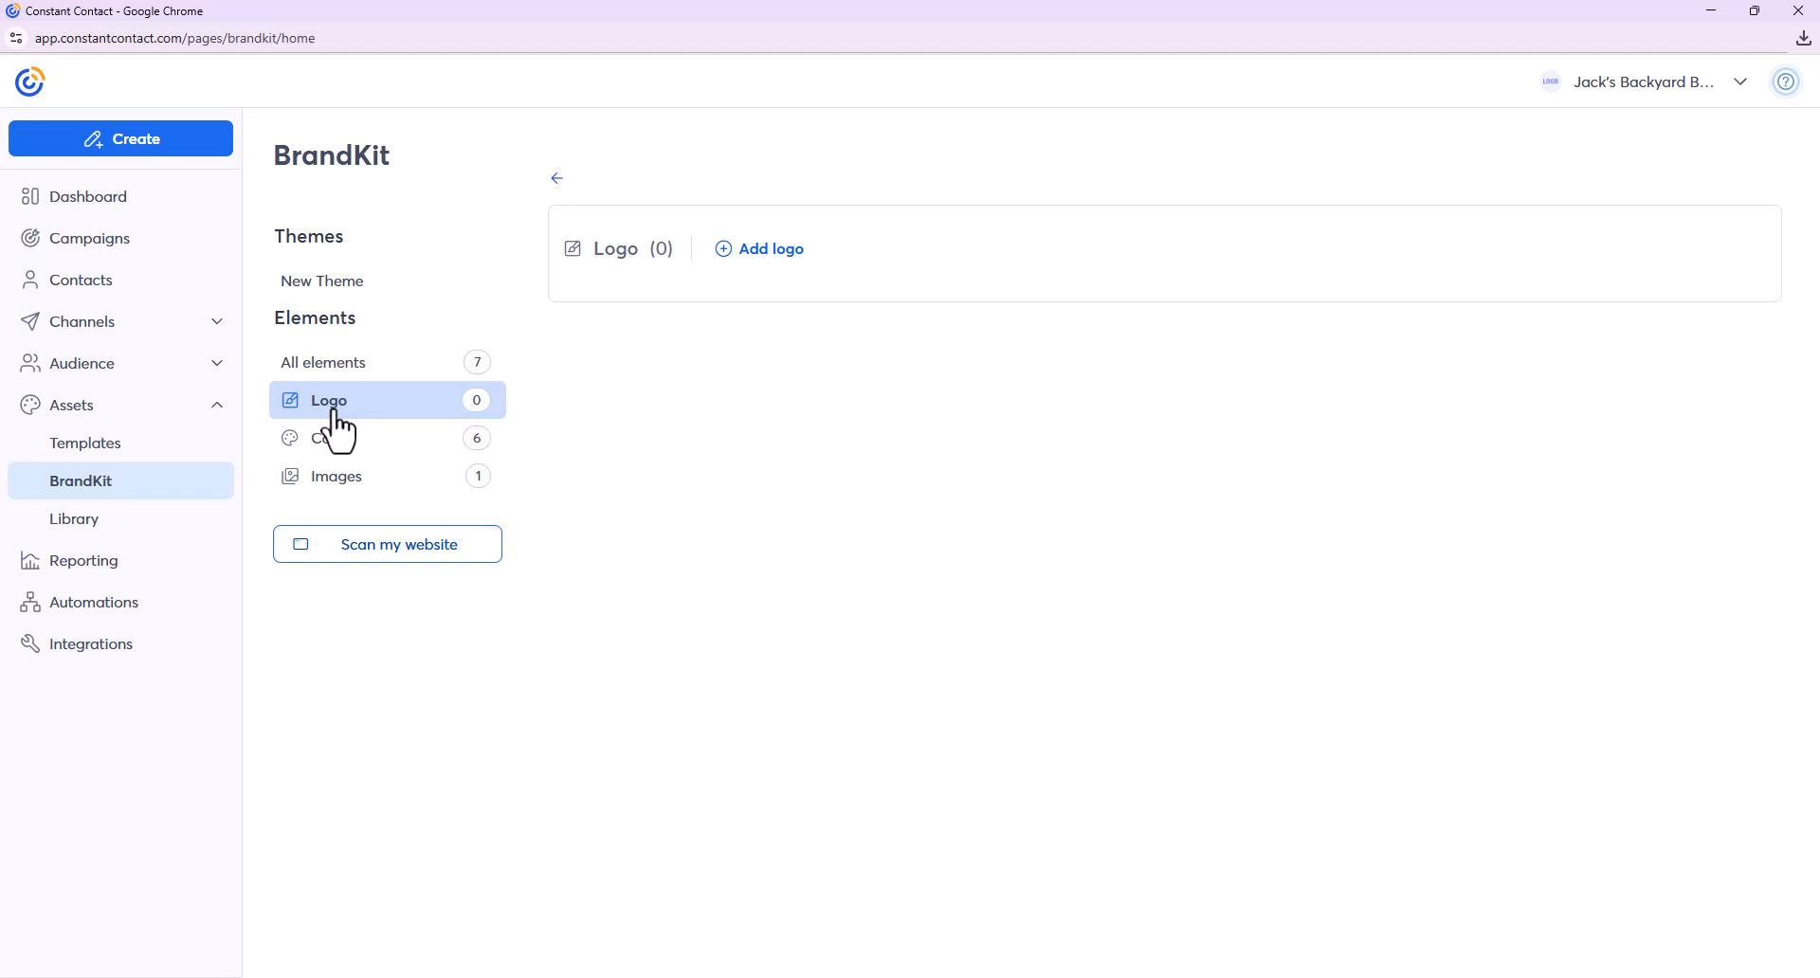
click(761, 250)
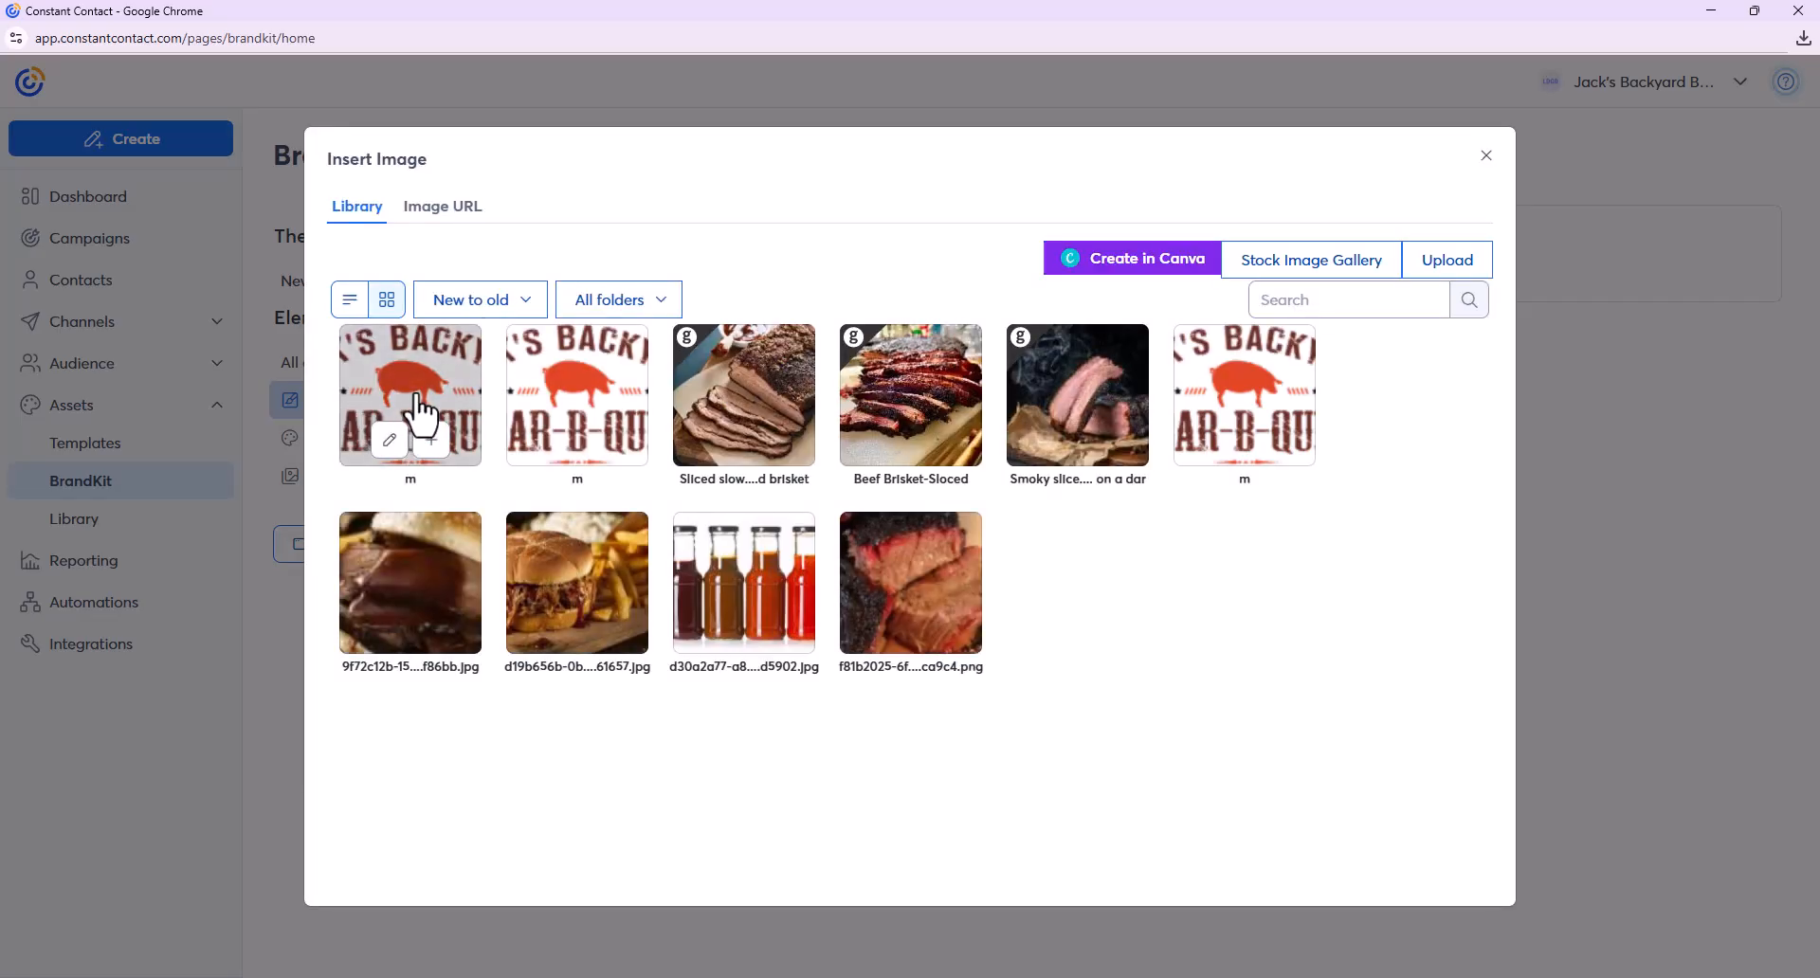
click(417, 415)
click(1441, 865)
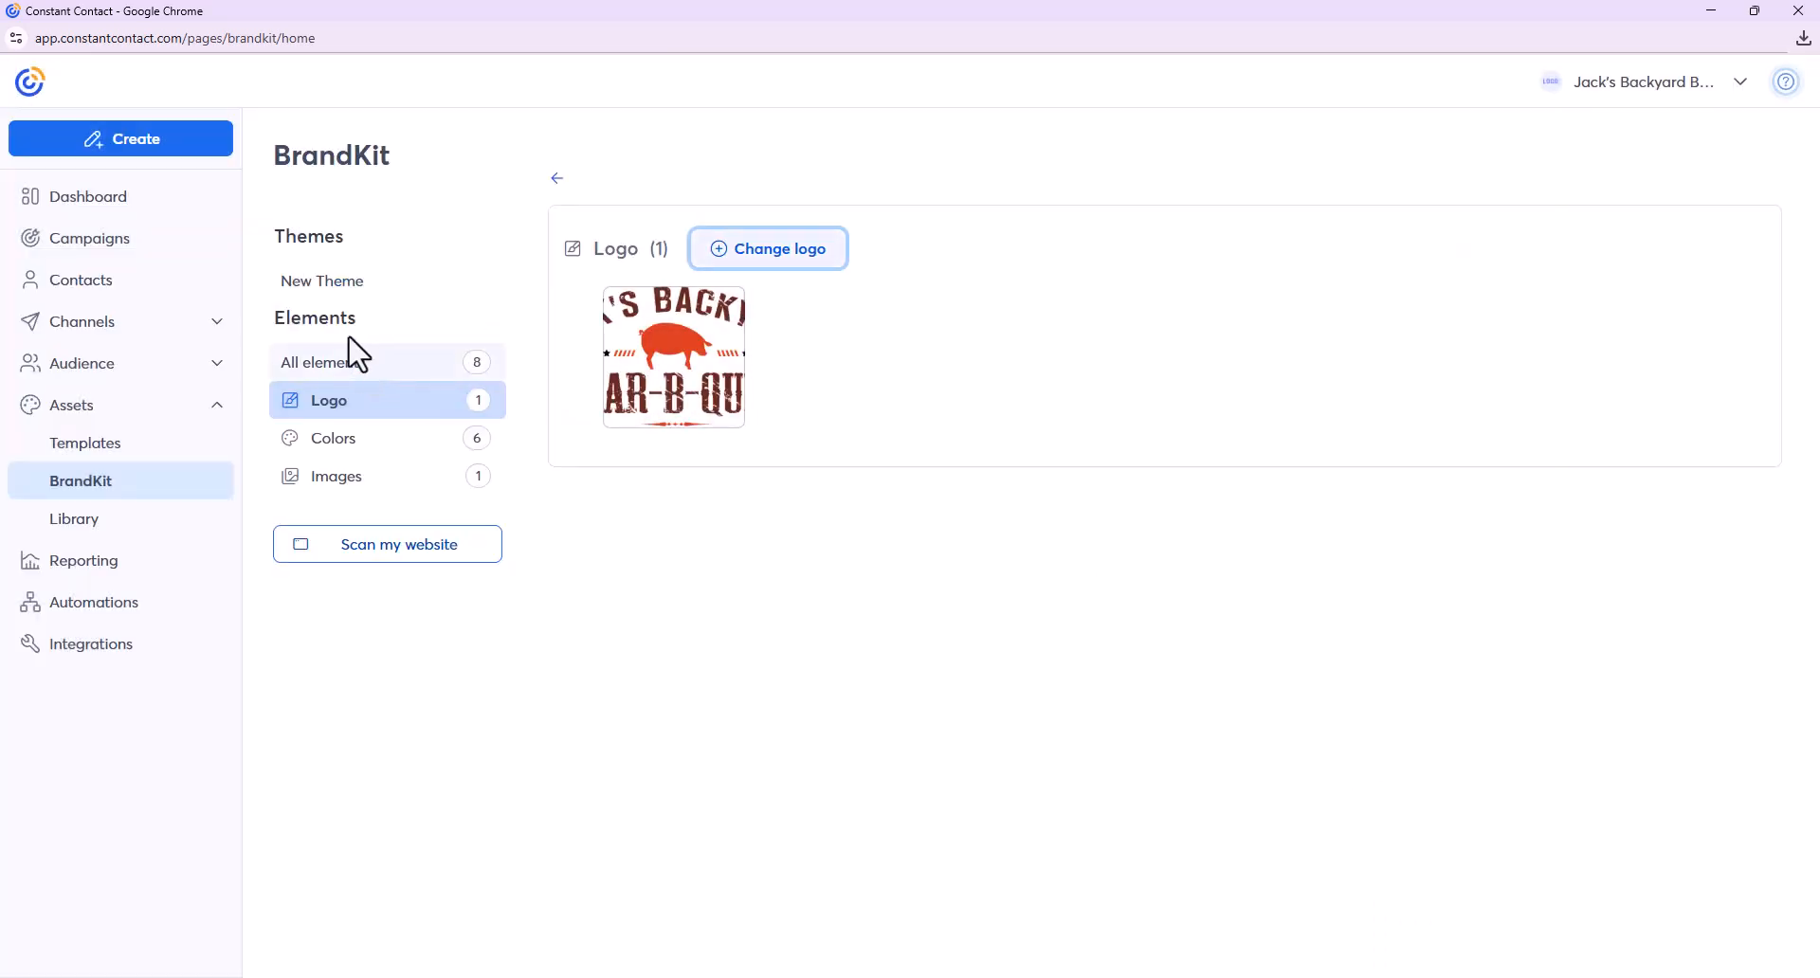
- Set the New Theme's feature layout background to the grayish-pink BrandKit color
click(315, 292)
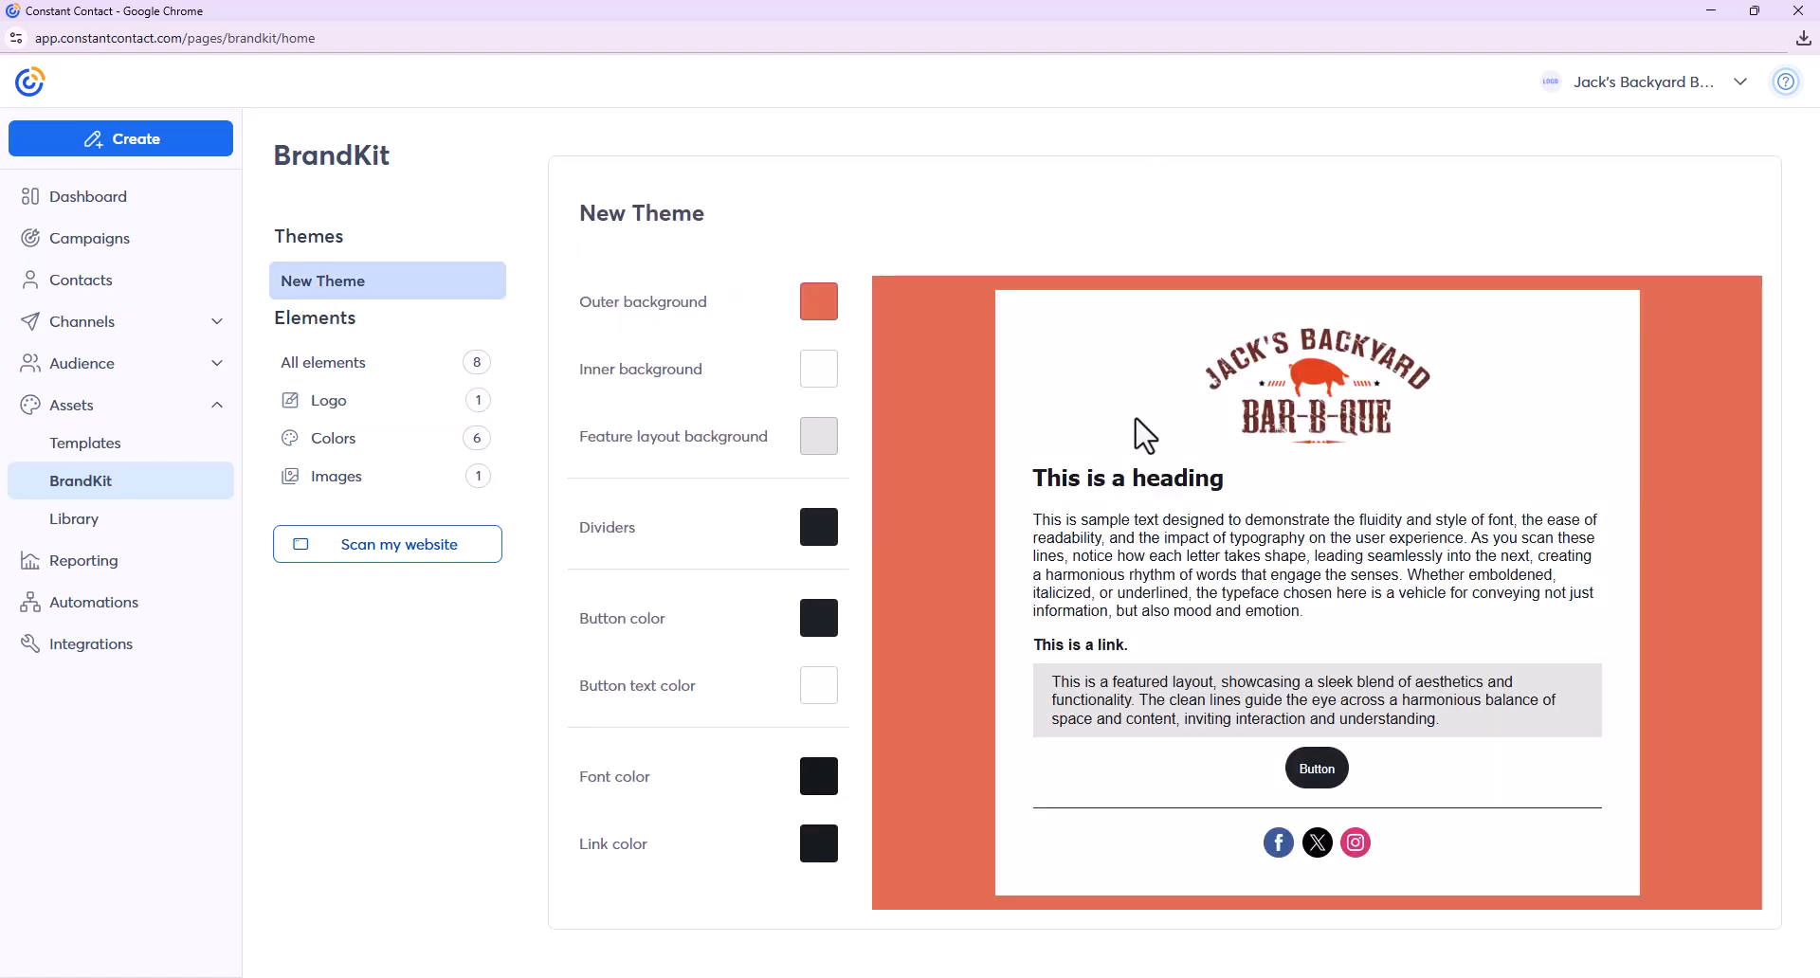
click(819, 438)
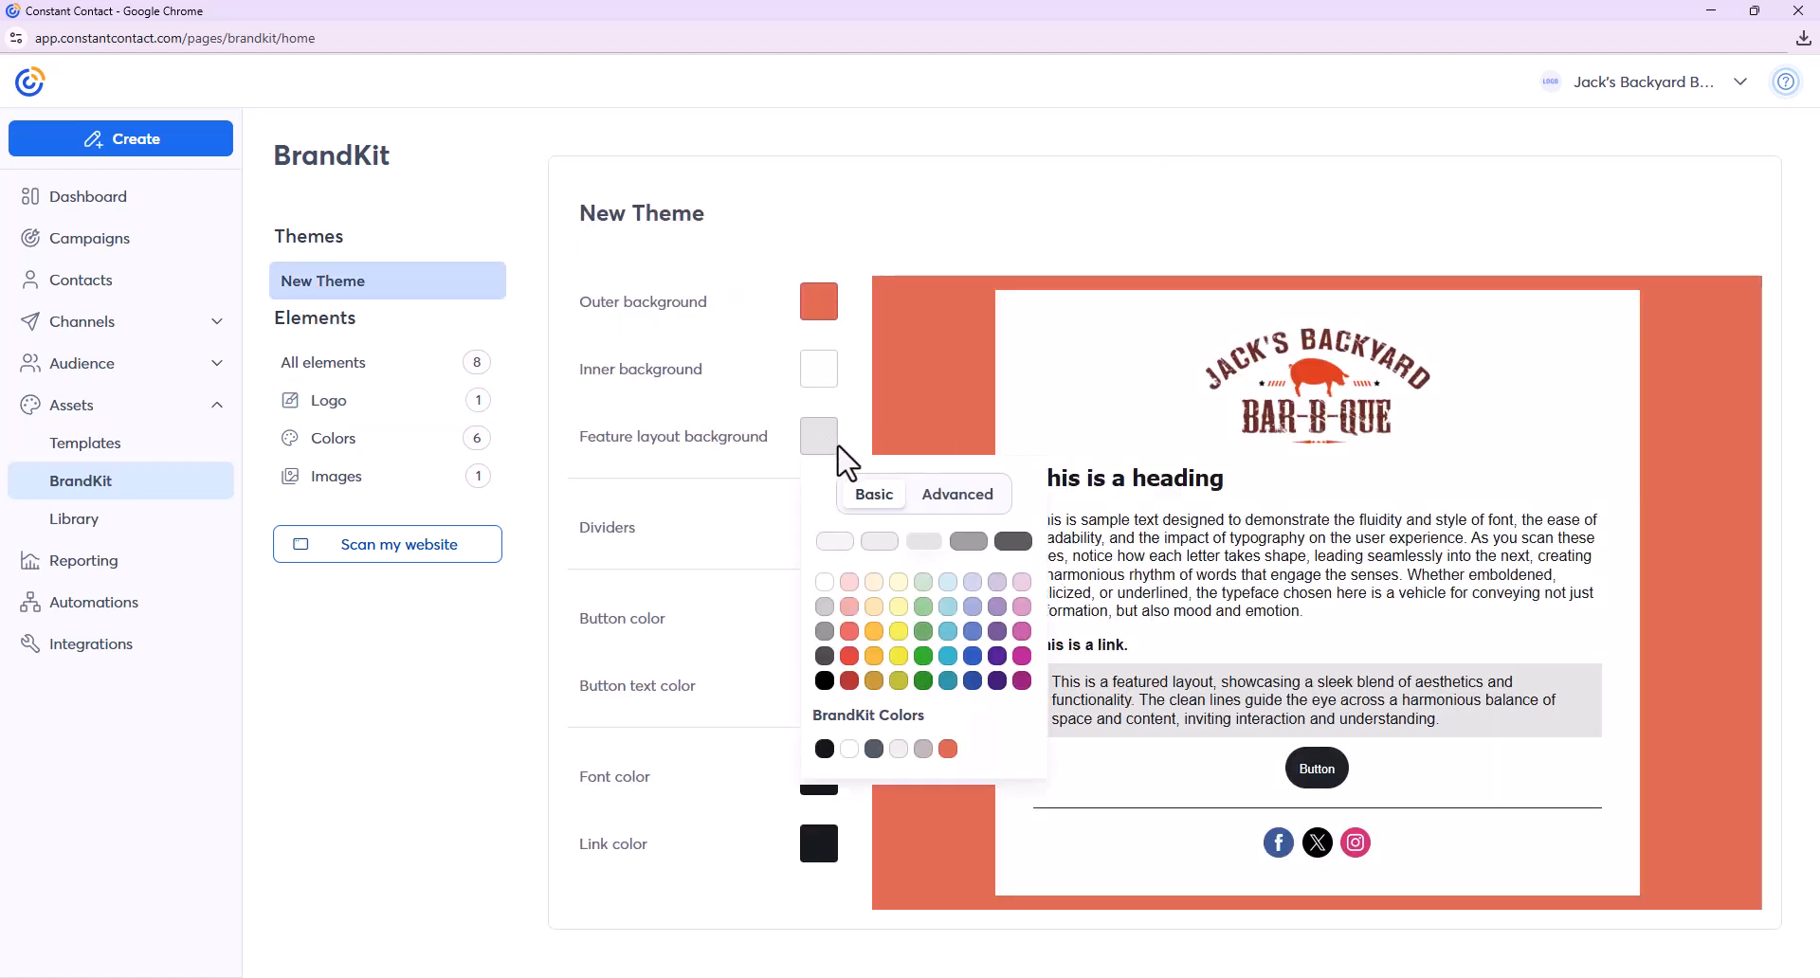
click(923, 749)
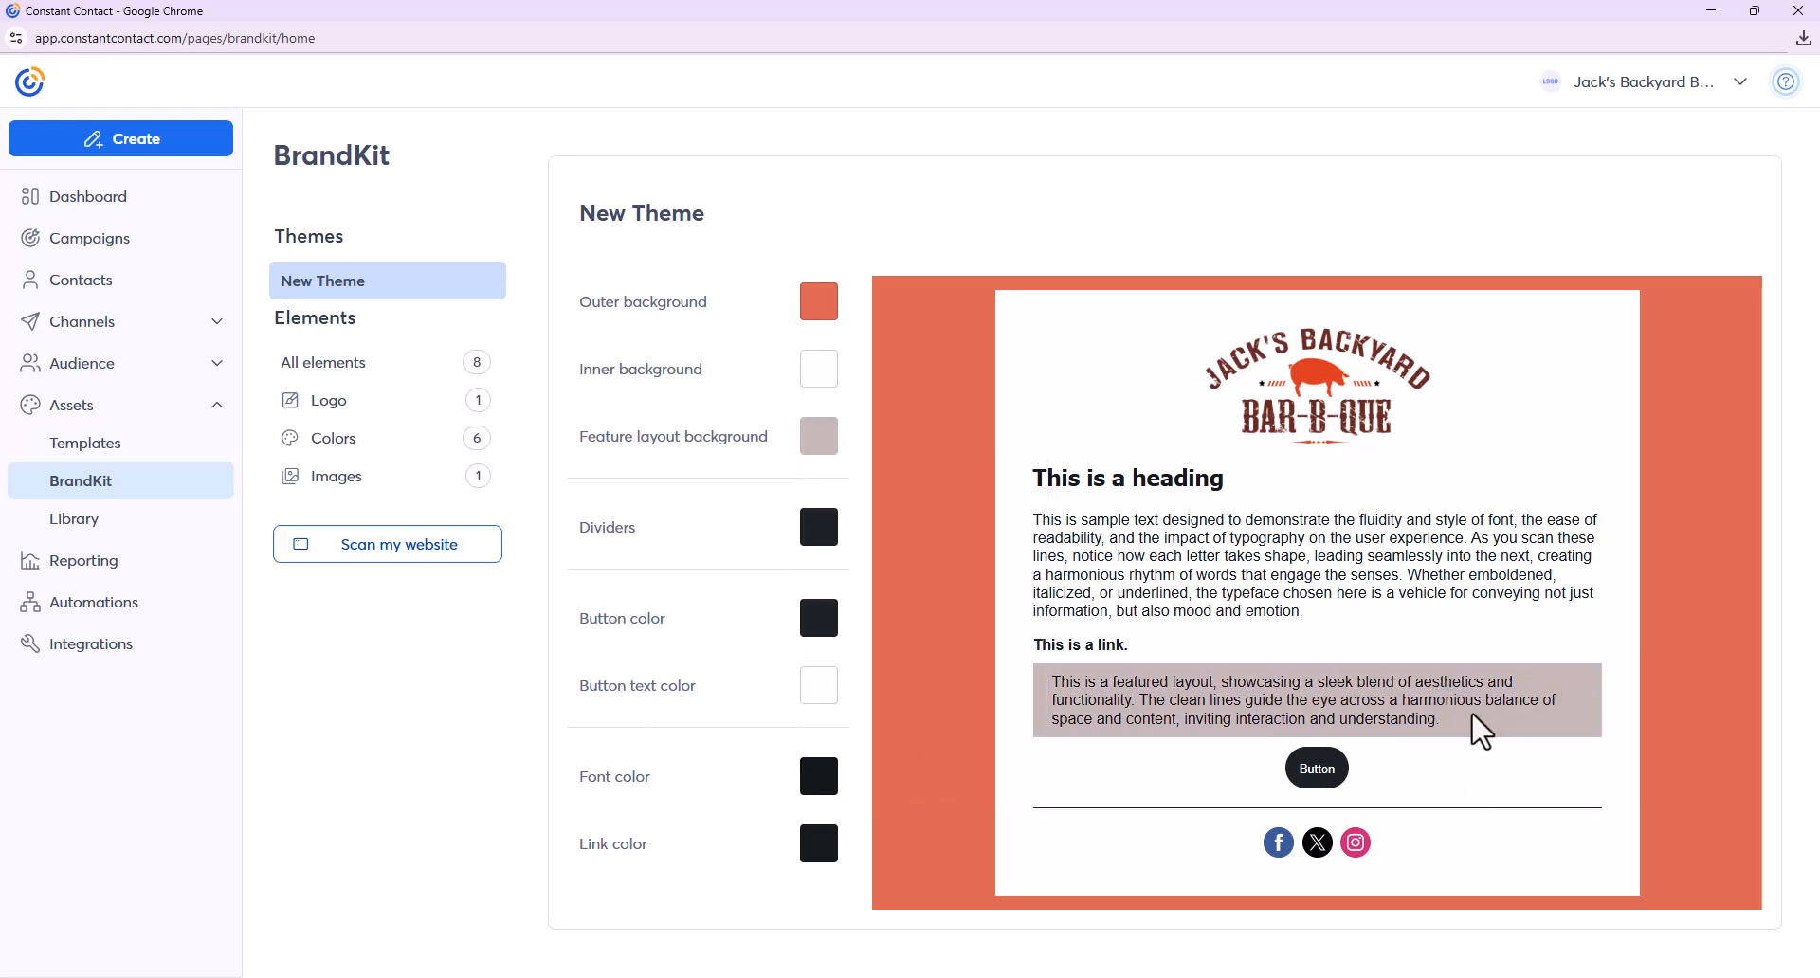
- Set the theme's button color to hex 683123 and apply it
click(820, 624)
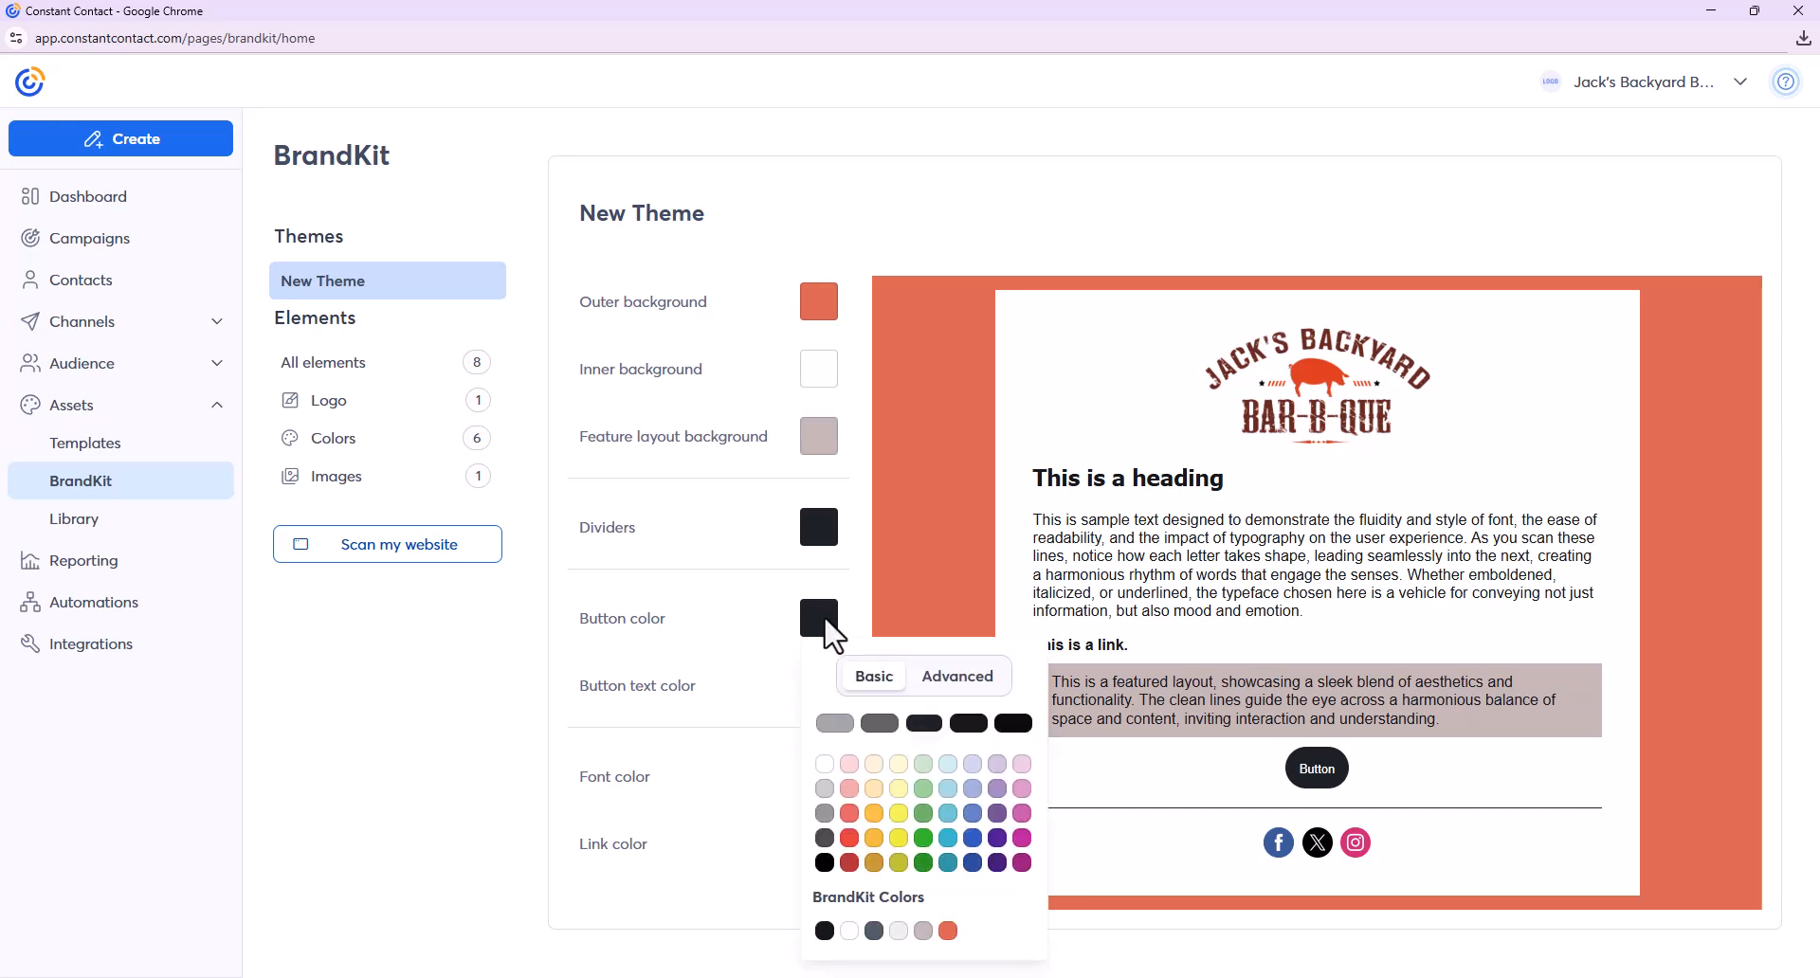
click(967, 677)
double_click(986, 933)
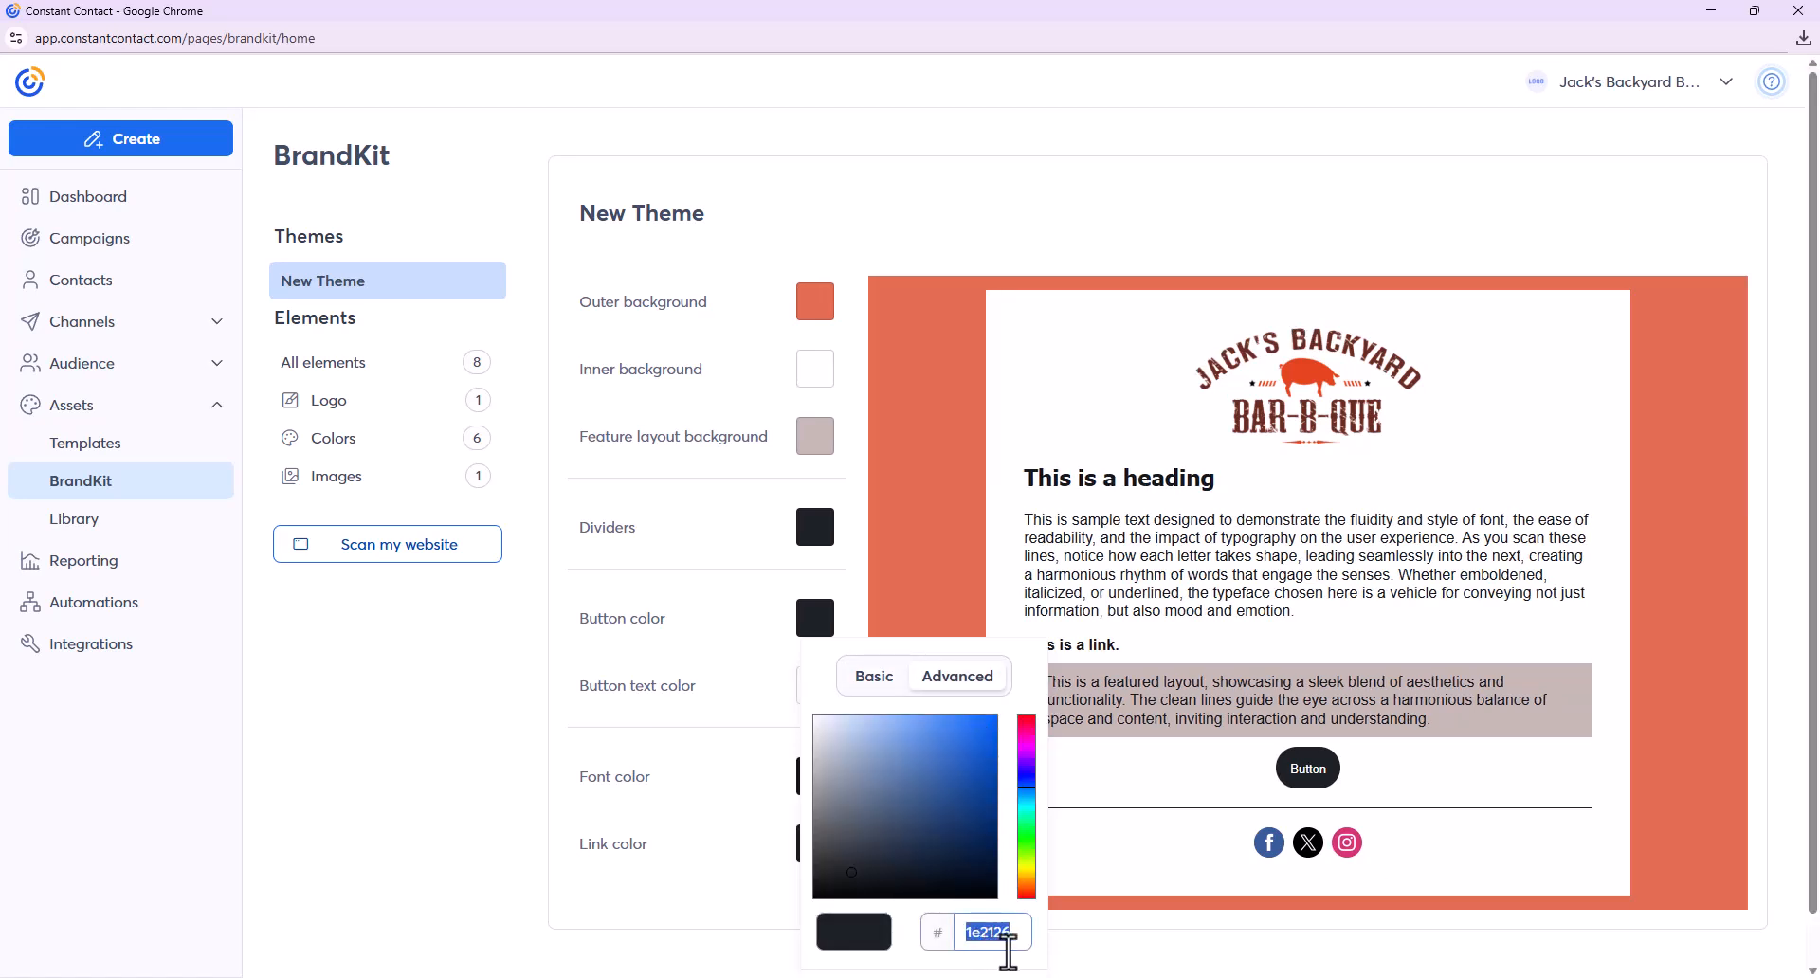
text(683123)
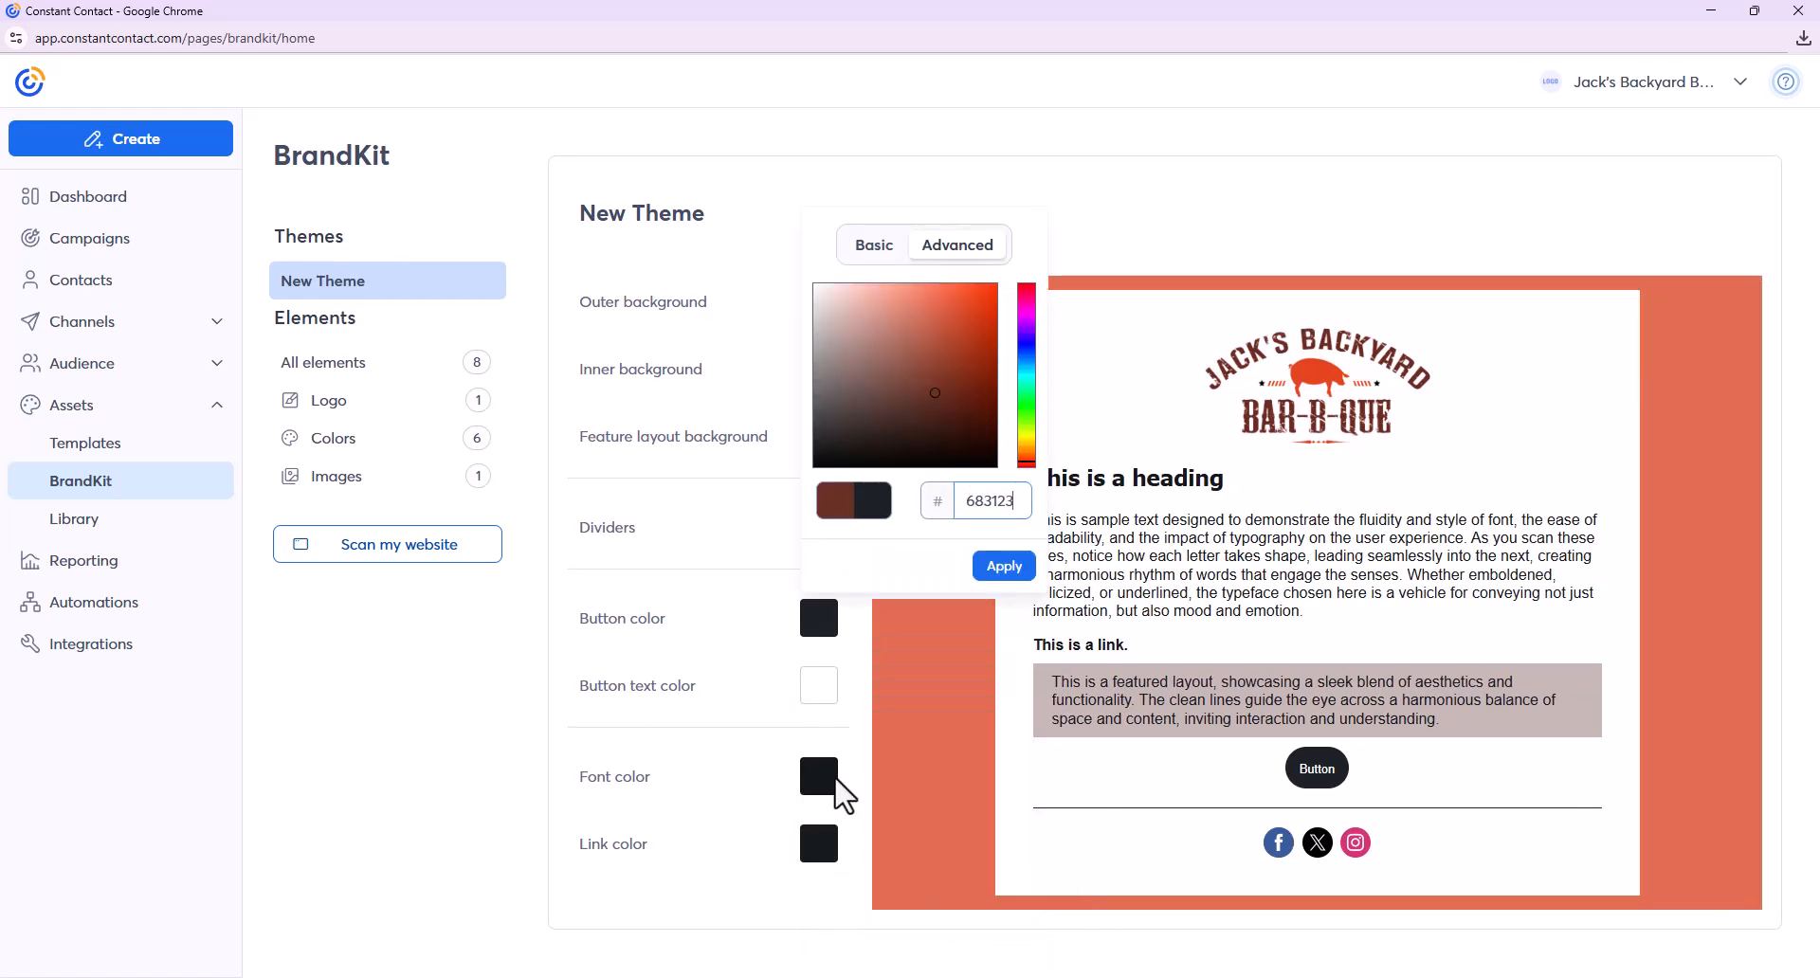
click(1001, 567)
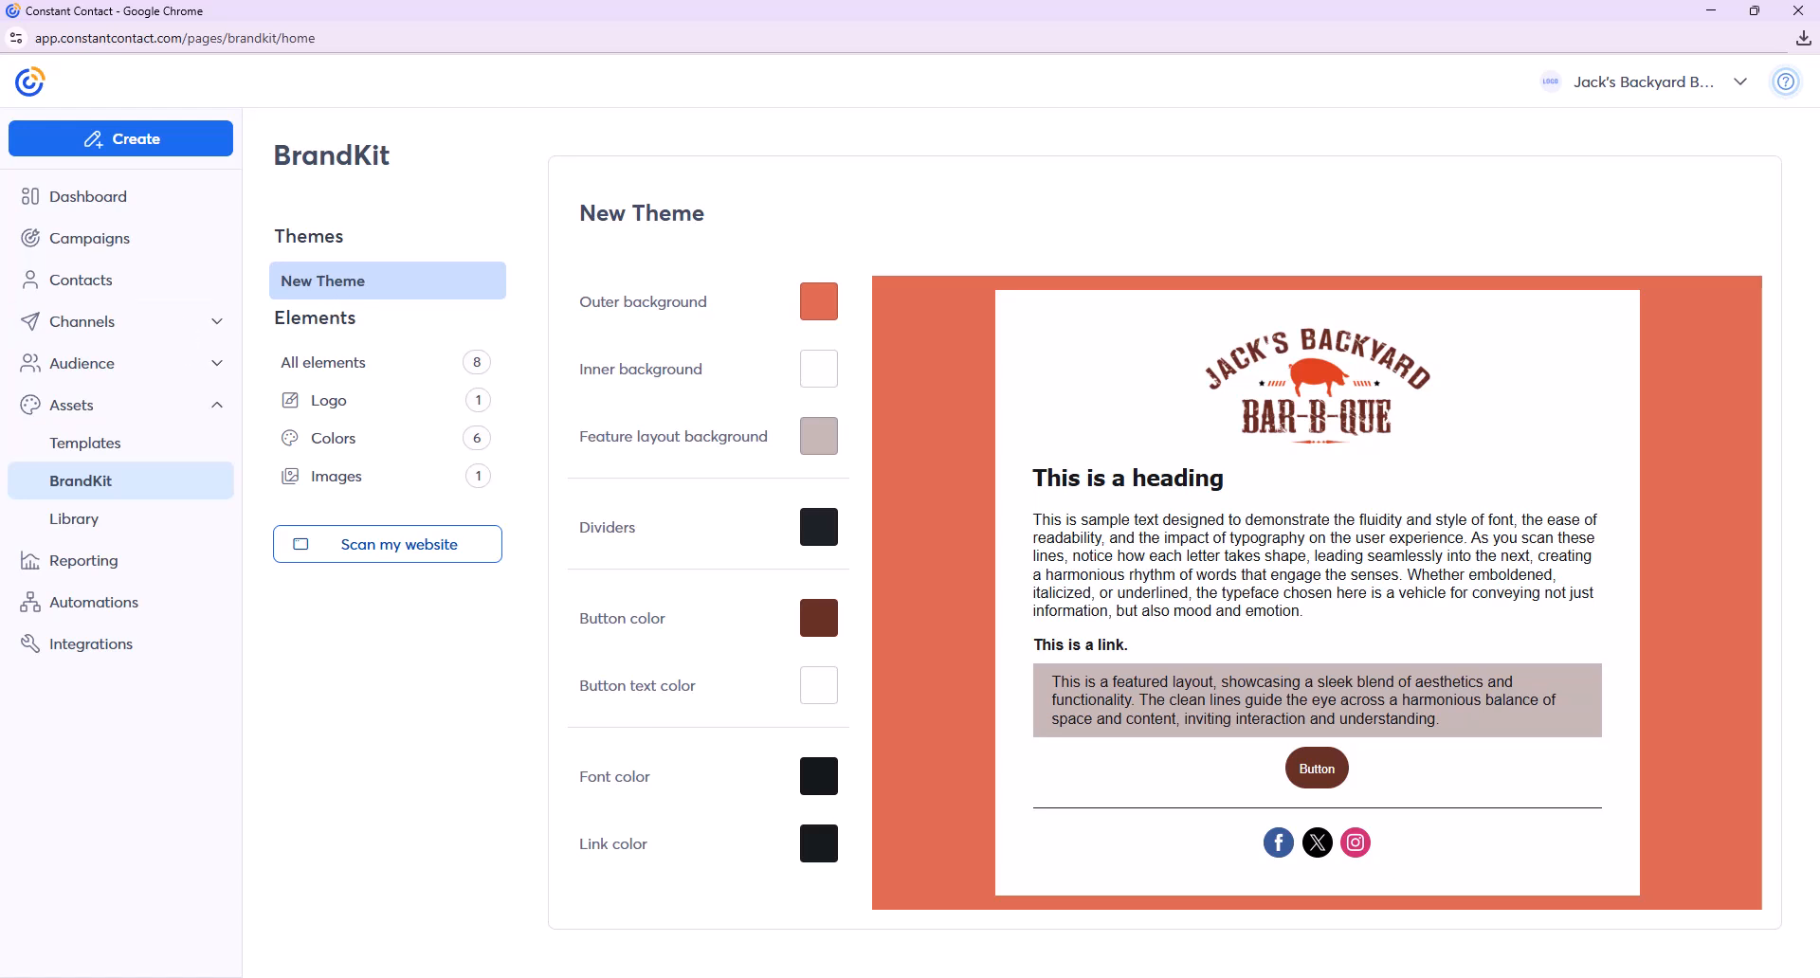
- Start creating a new email from the email hub to reach the template selection
click(144, 327)
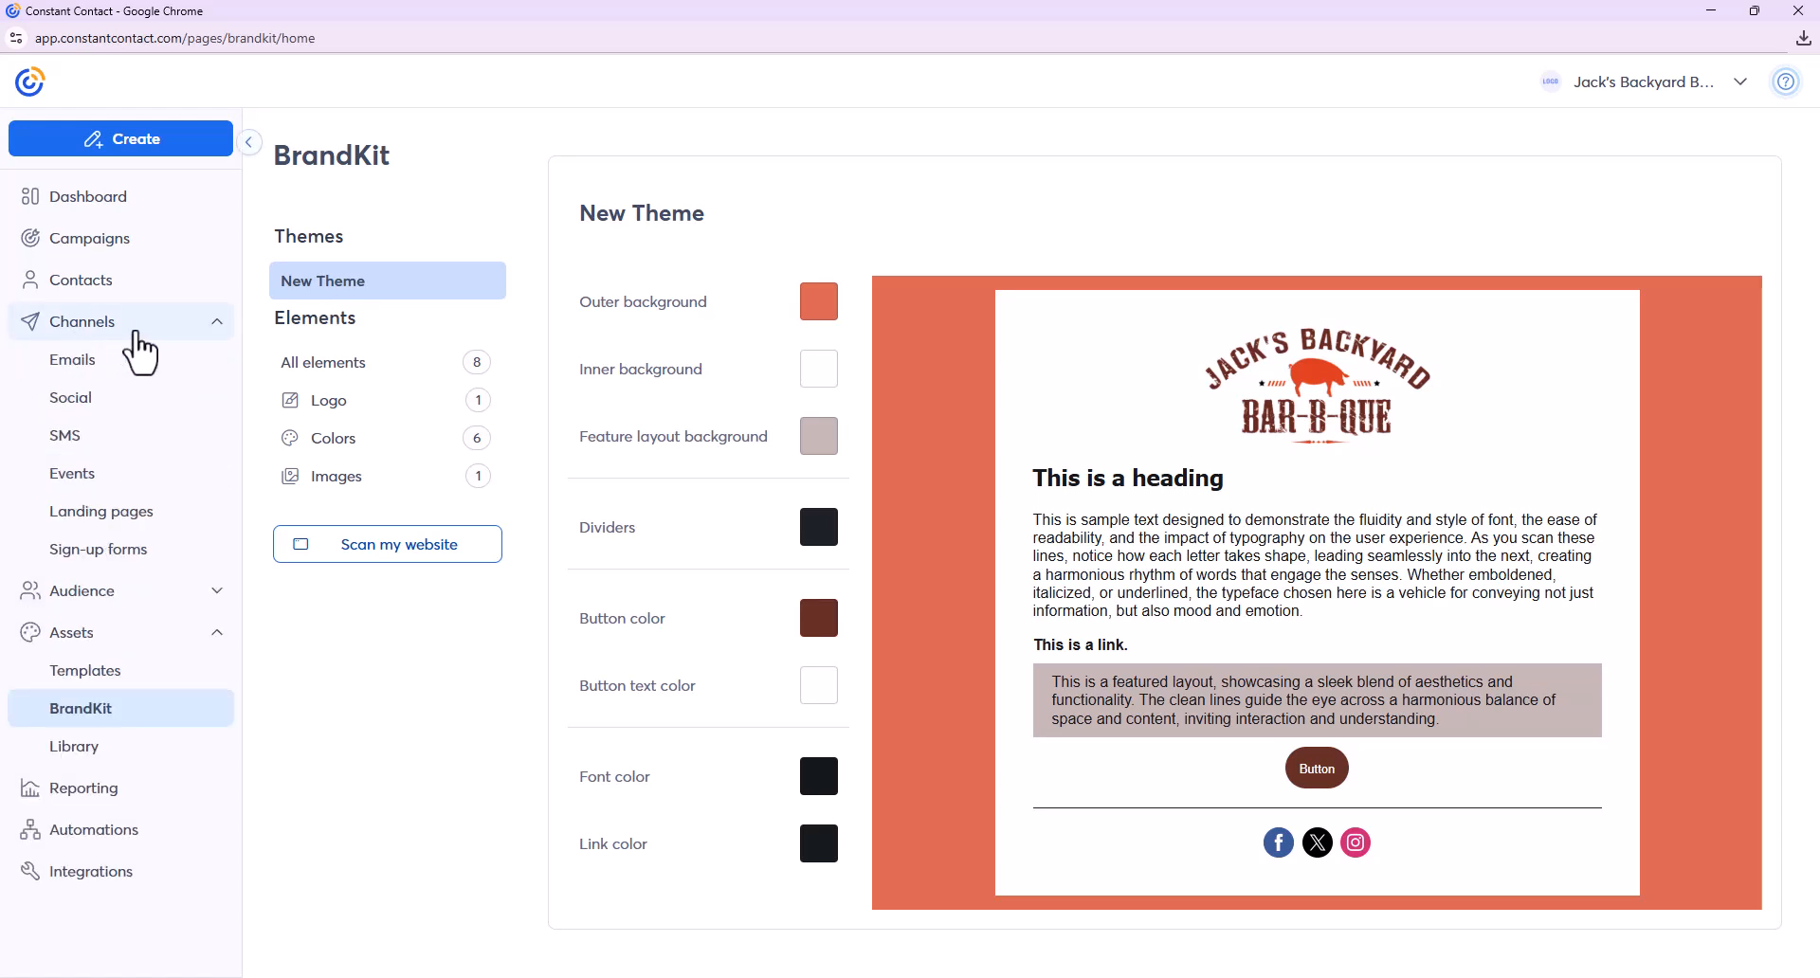
click(85, 369)
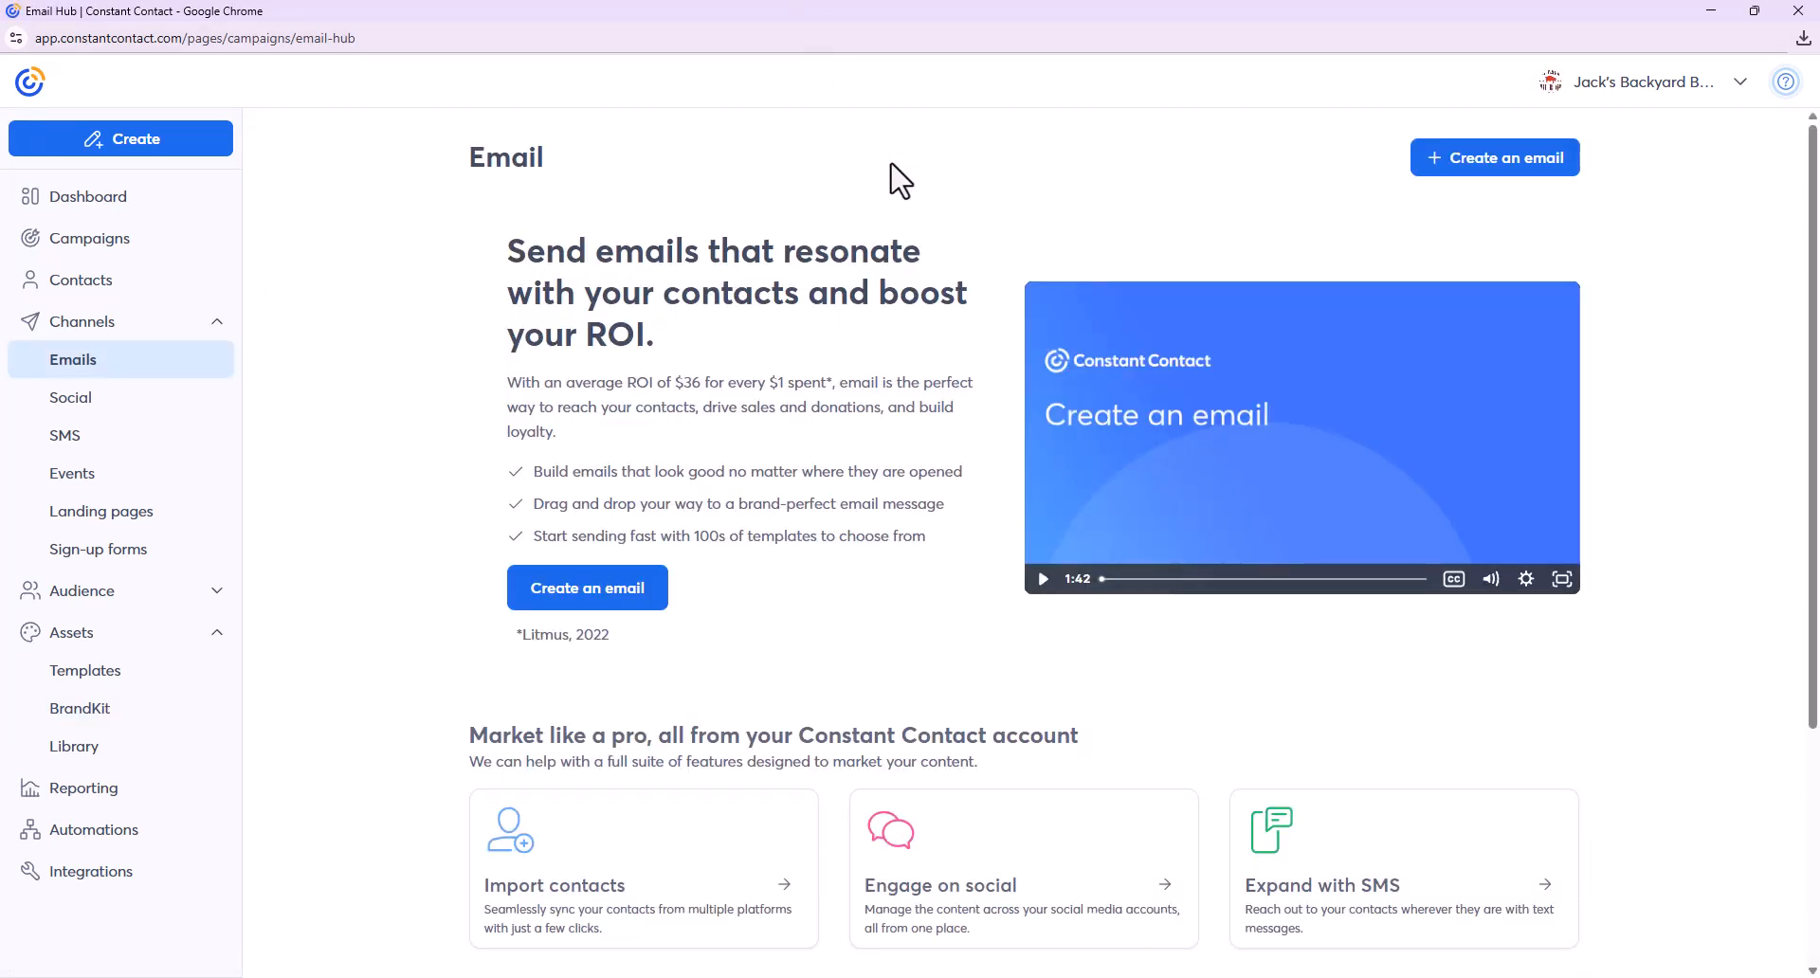
click(1540, 165)
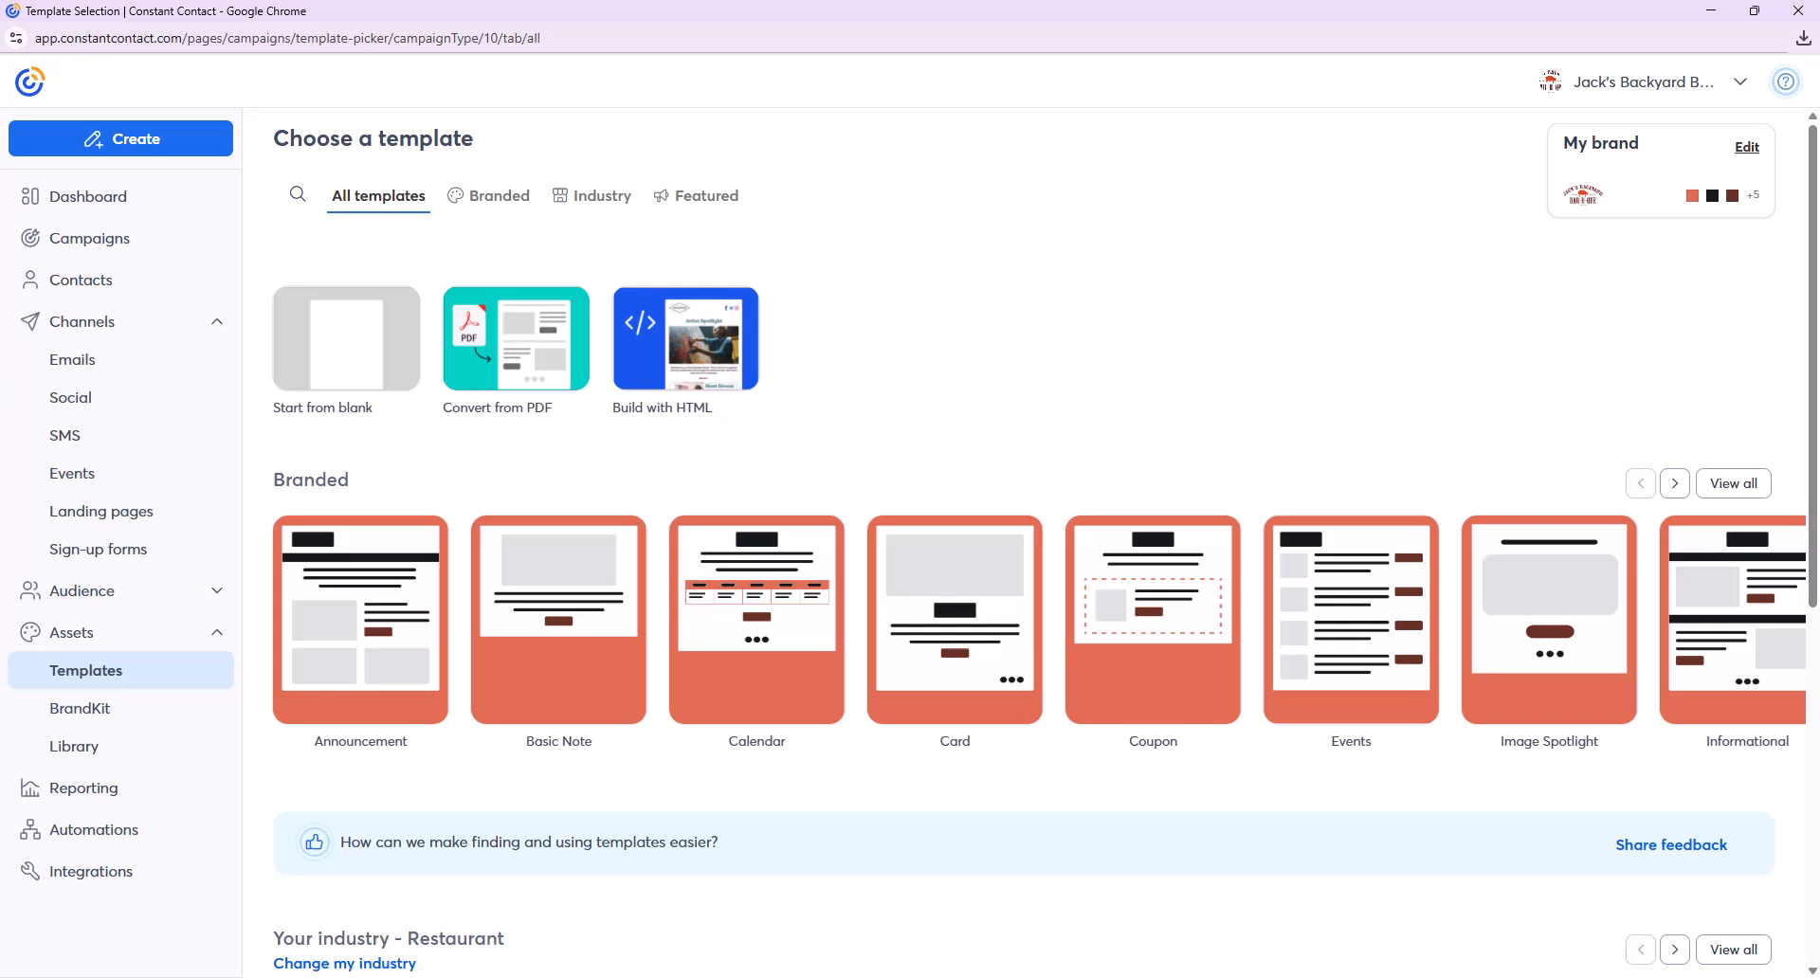
- Look through the branded, restaurant-industry and featured email templates, including the rest of the branded set
mouse_move(1475, 567)
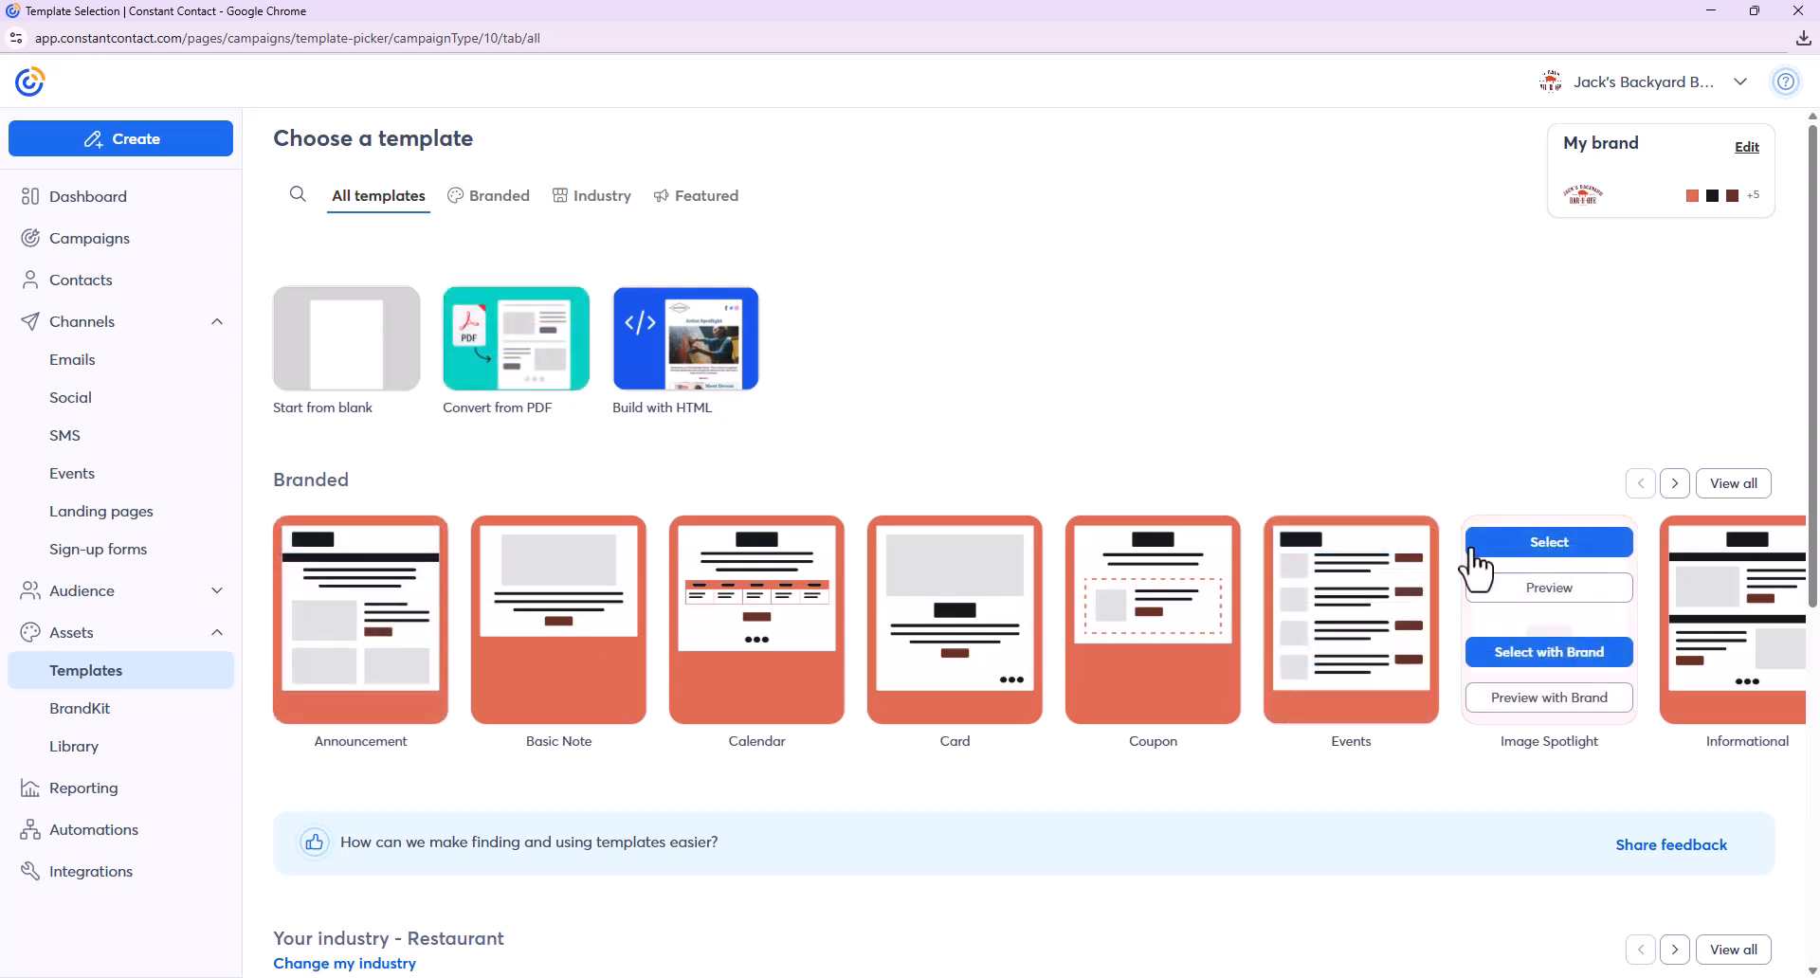
scroll(1077, 322, down, 5)
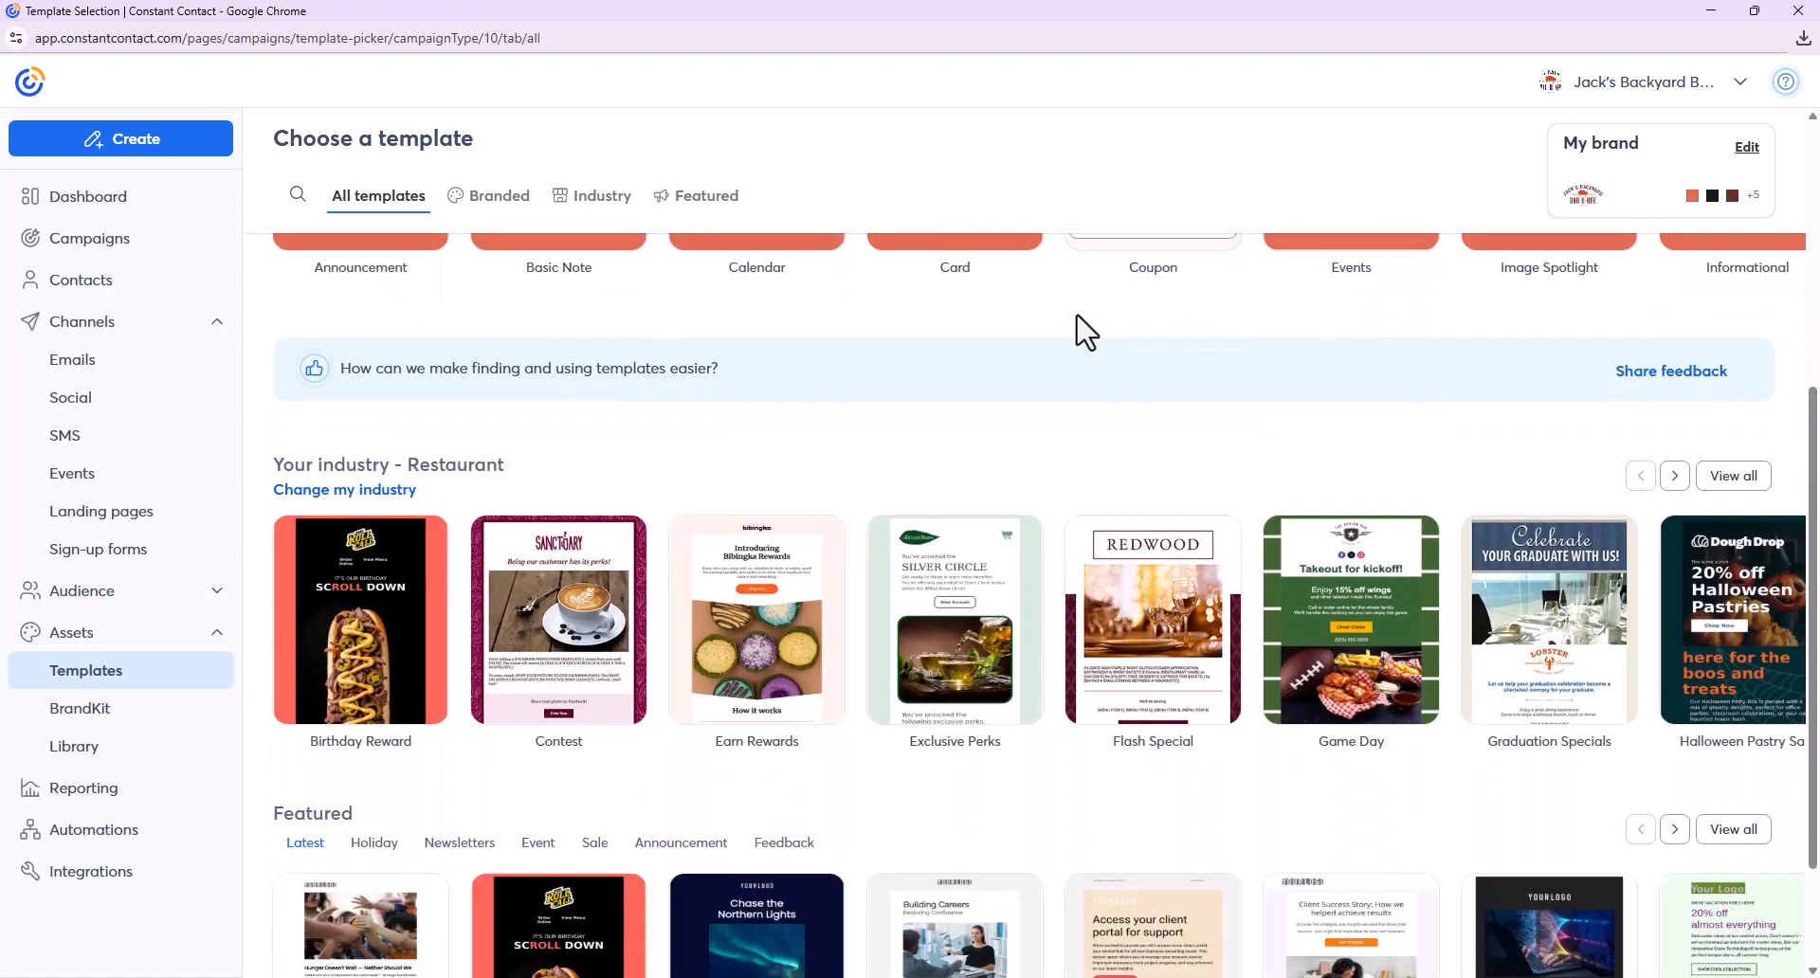
scroll(1081, 332, down, 2)
mouse_move(528, 467)
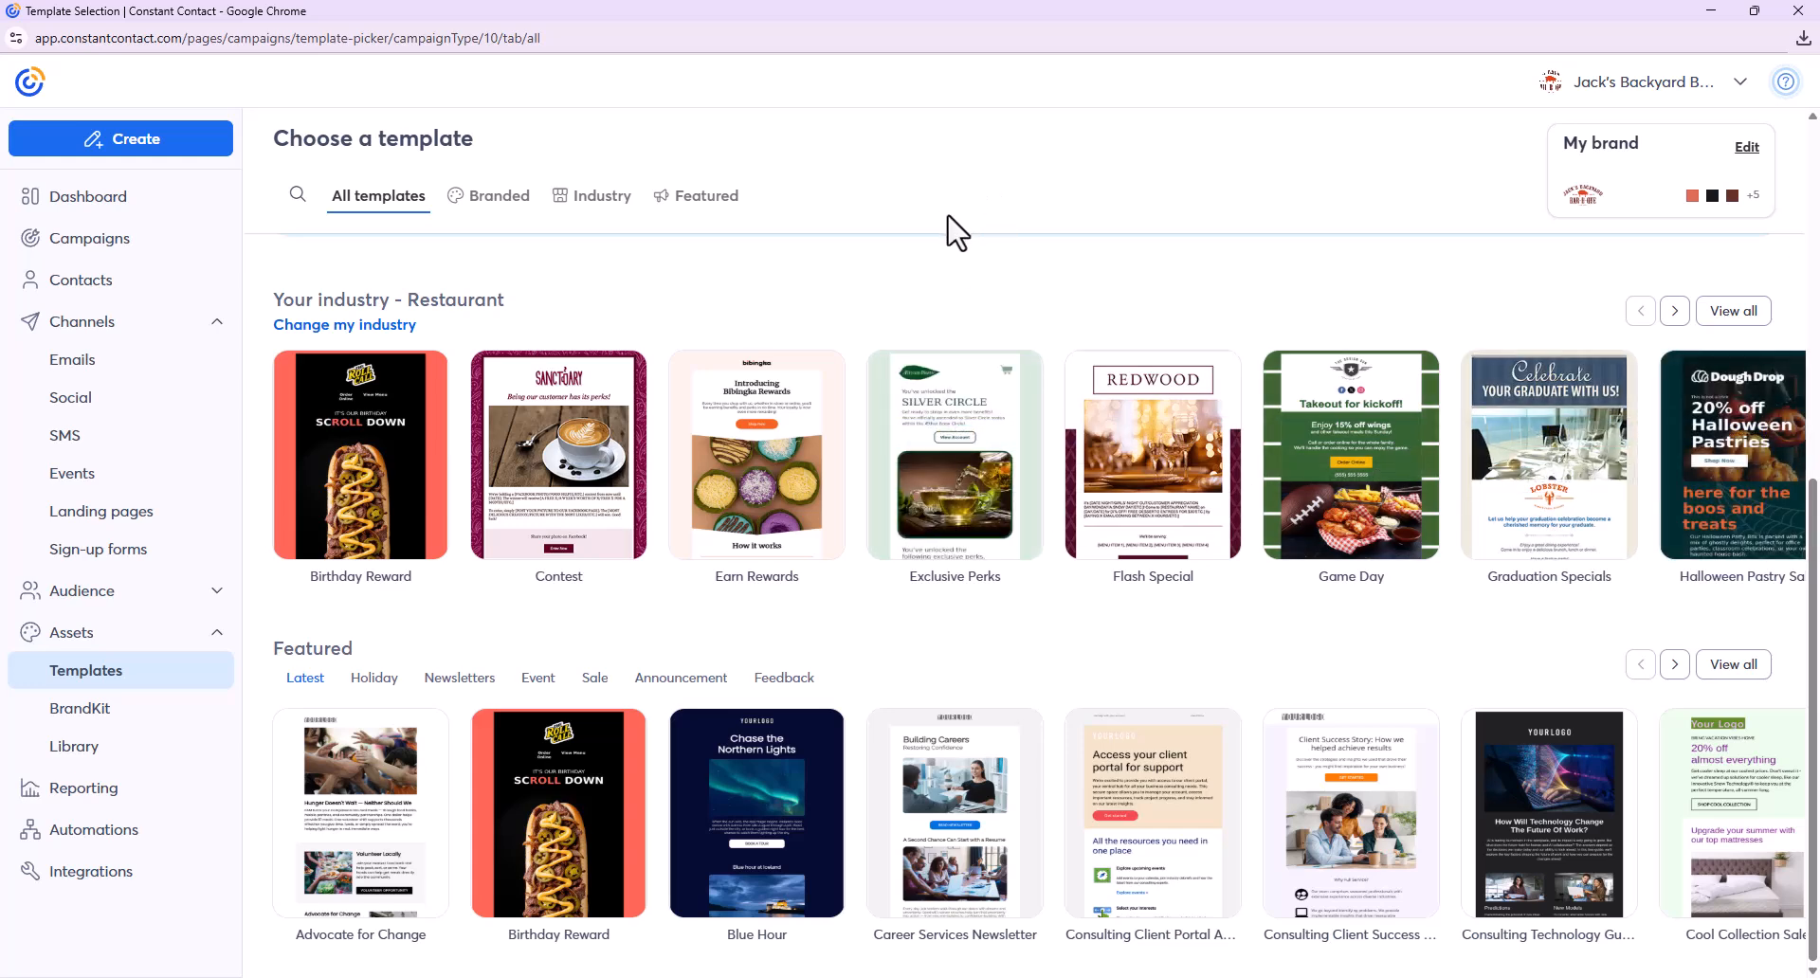
mouse_move(701, 744)
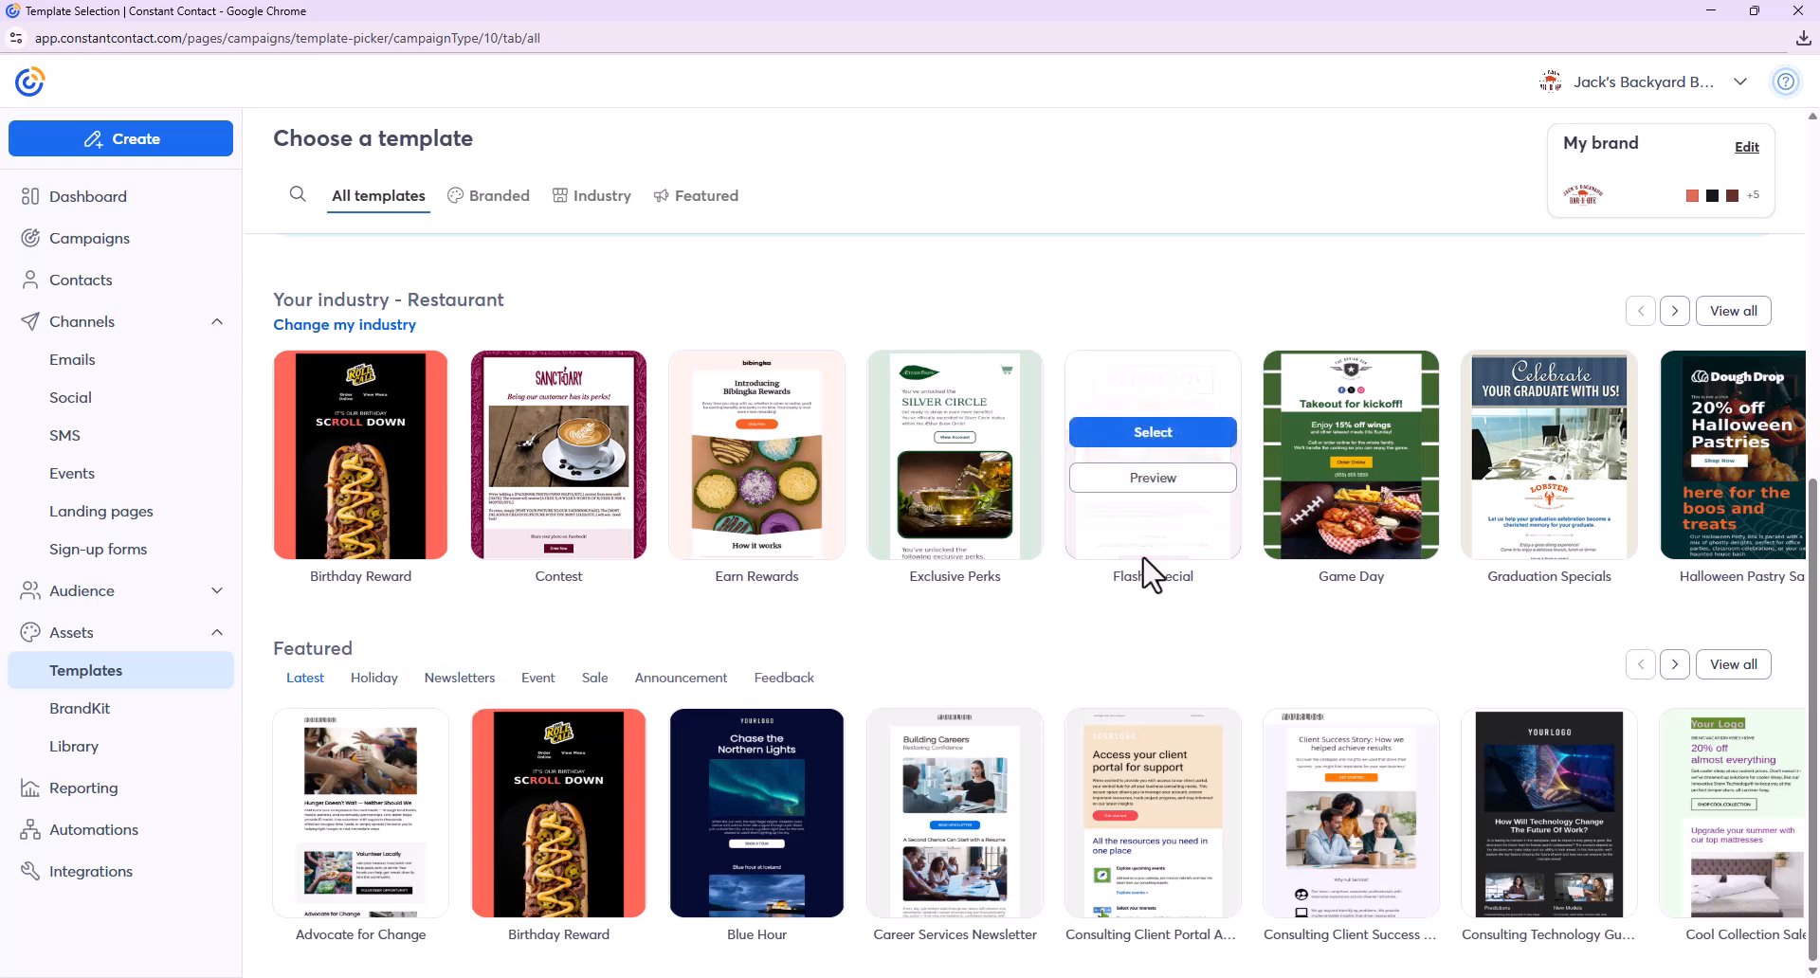
scroll(1090, 502, up, 3)
scroll(1005, 417, up, 4)
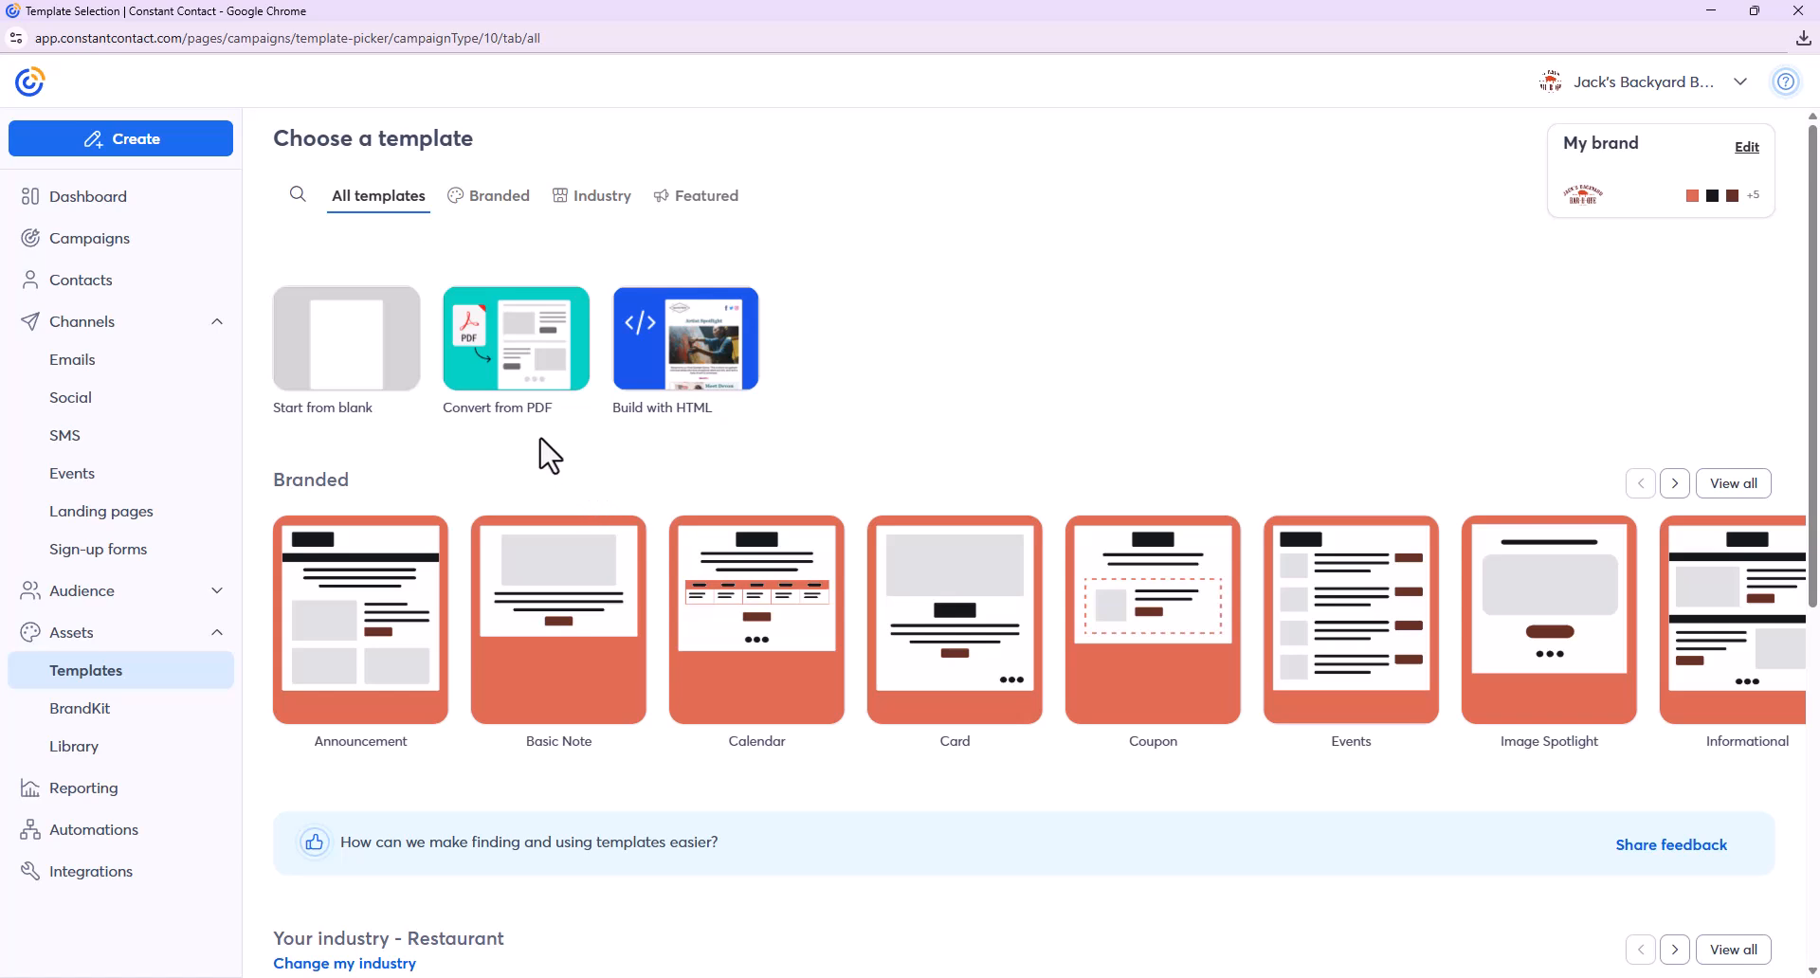
mouse_move(565, 355)
click(1676, 489)
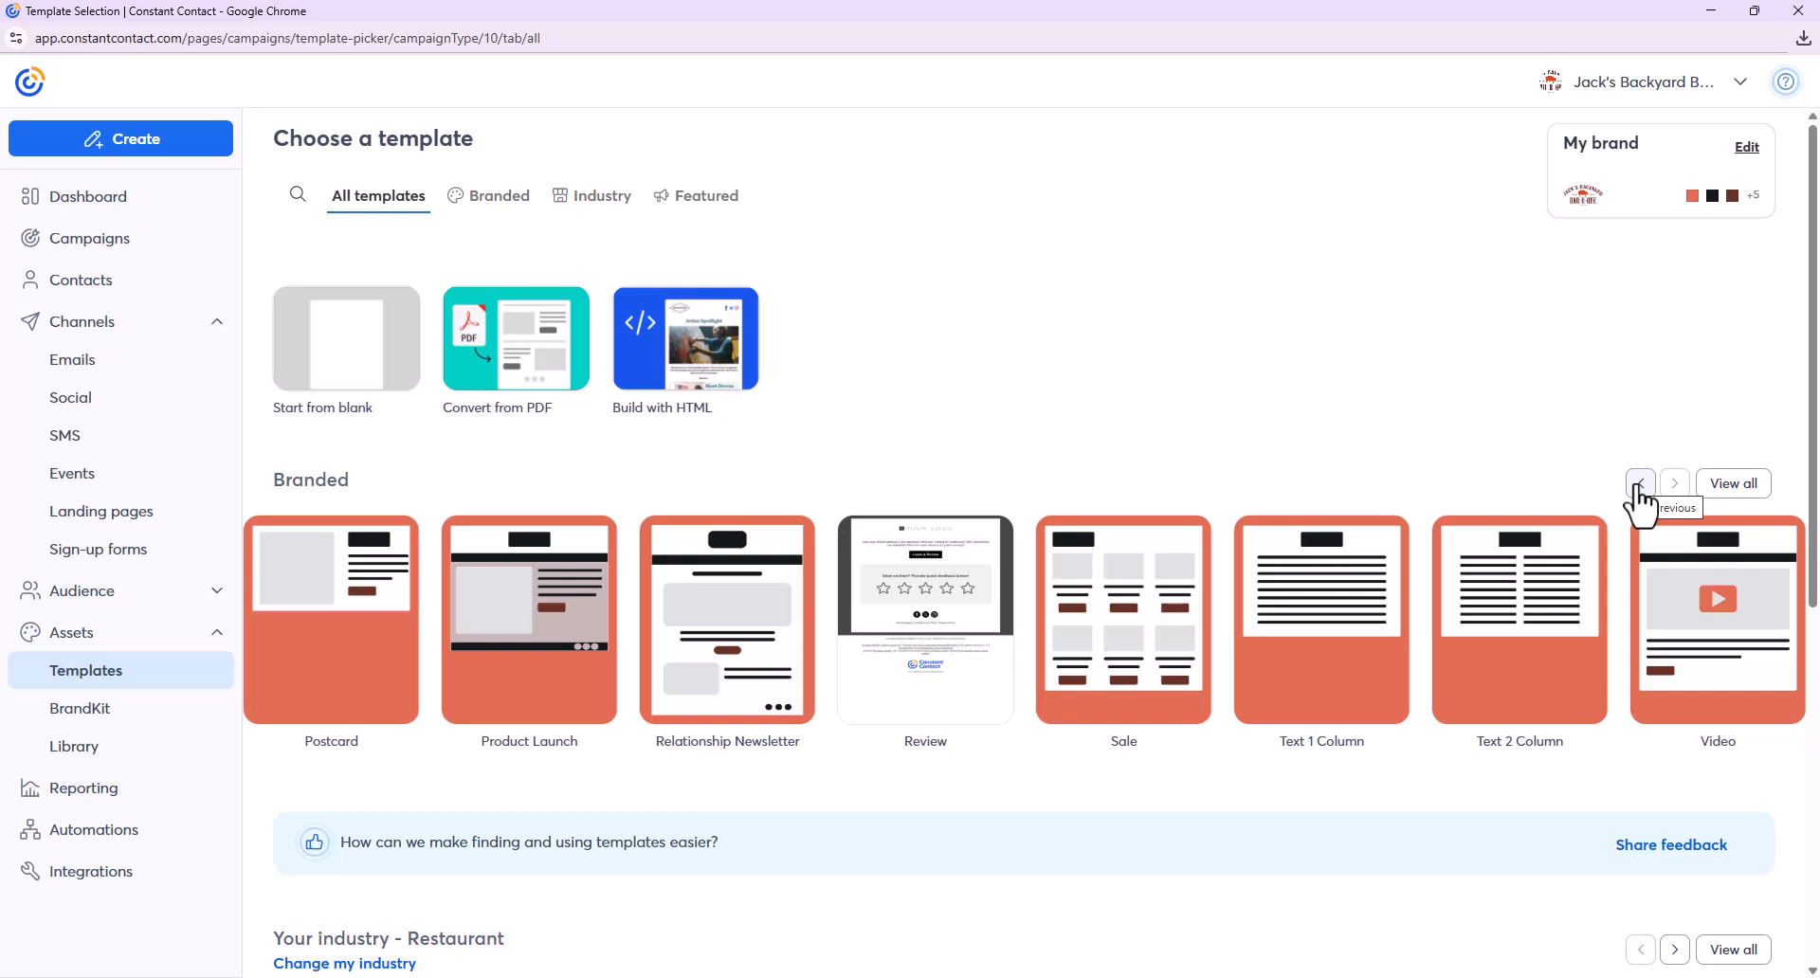
click(1639, 485)
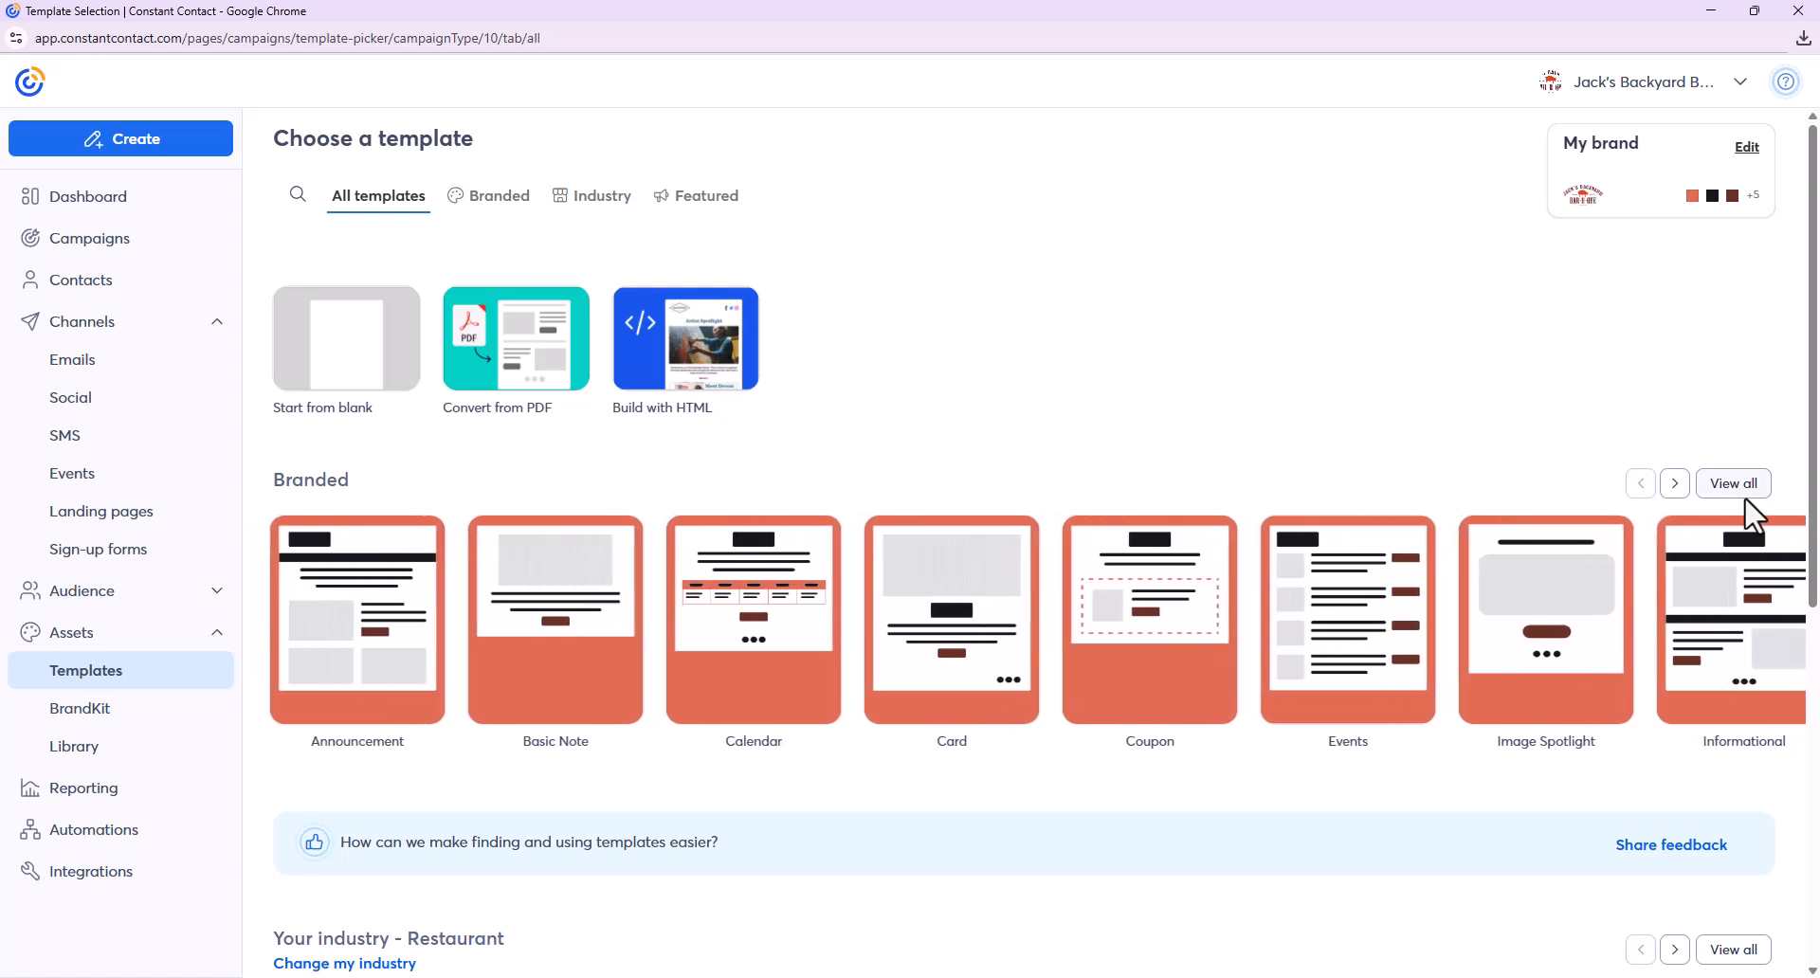
- Start the email from the Card template with the brand applied and review its layout down to the footer
mouse_move(984, 590)
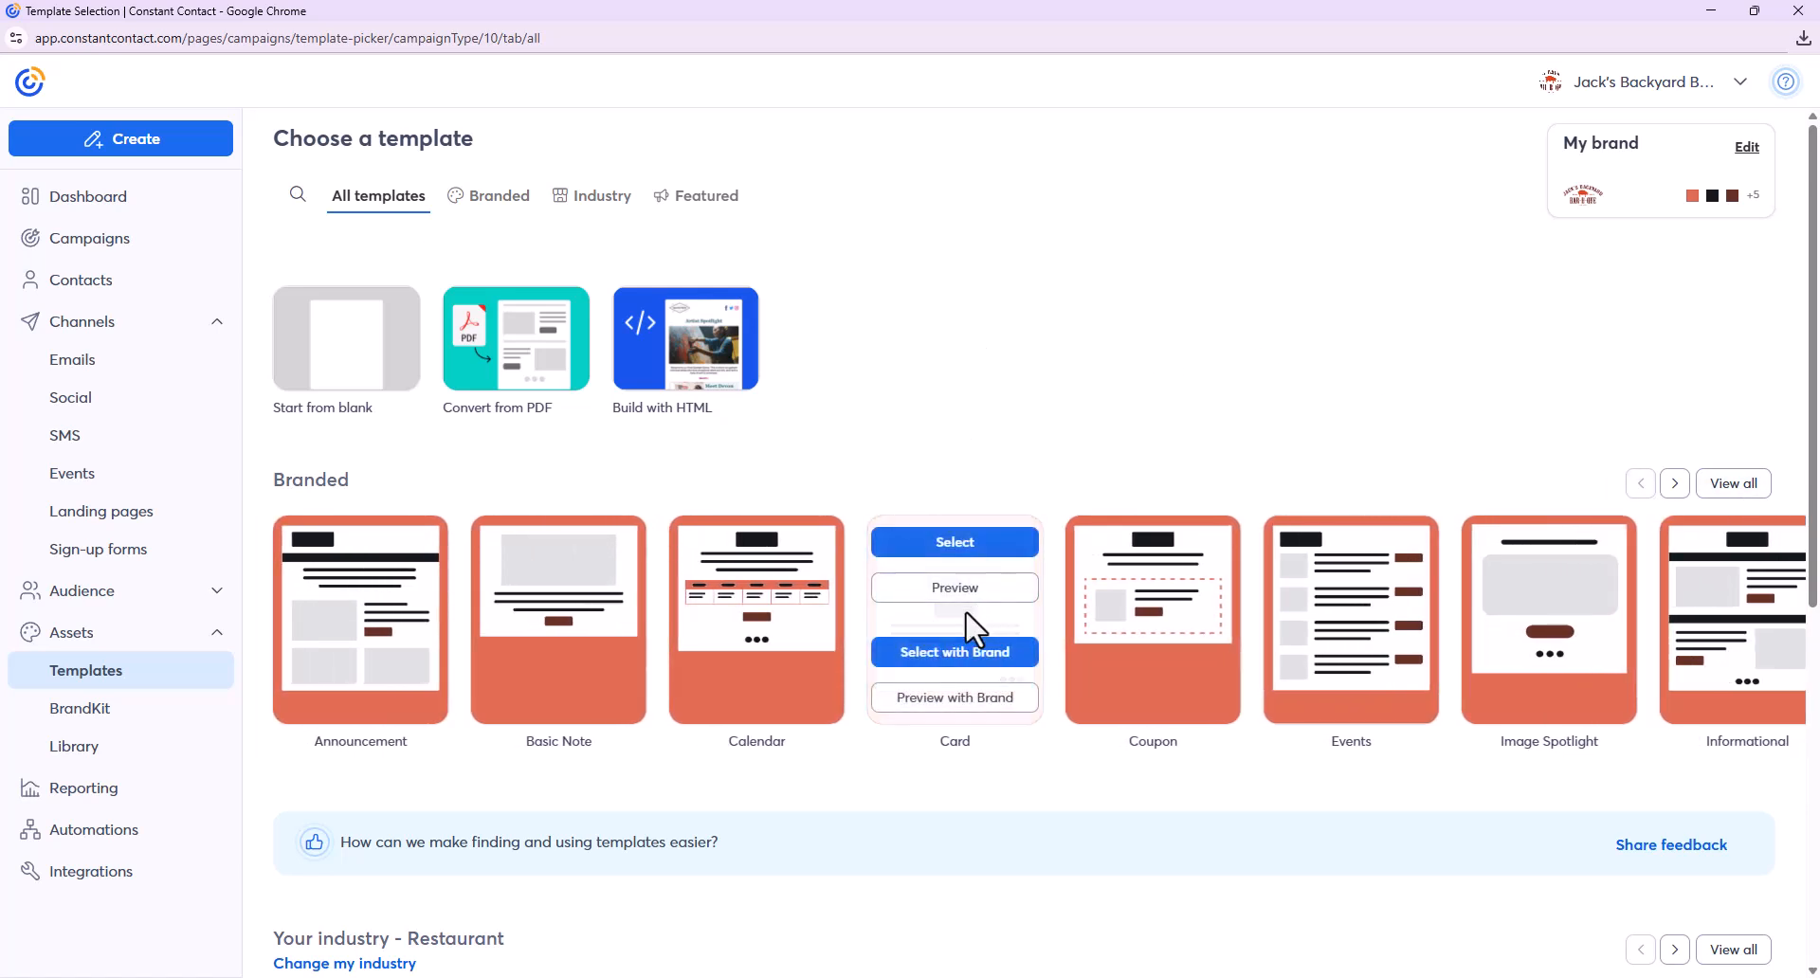
click(991, 665)
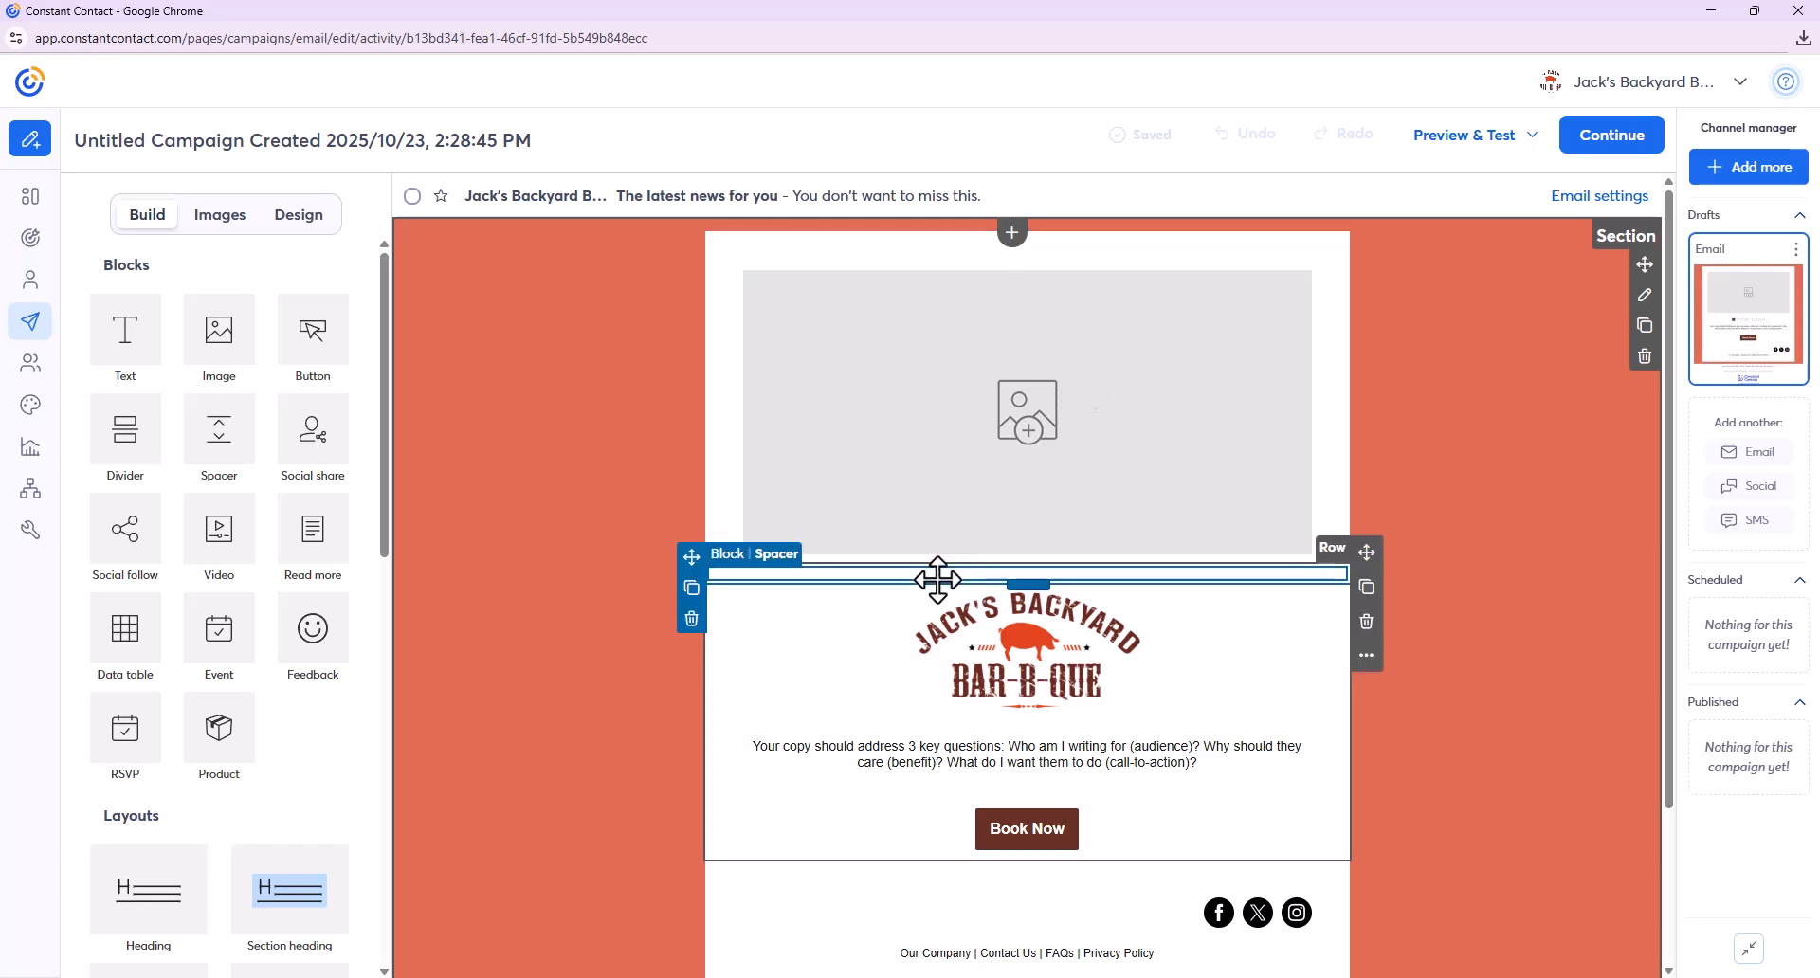
scroll(1443, 630, down, 1)
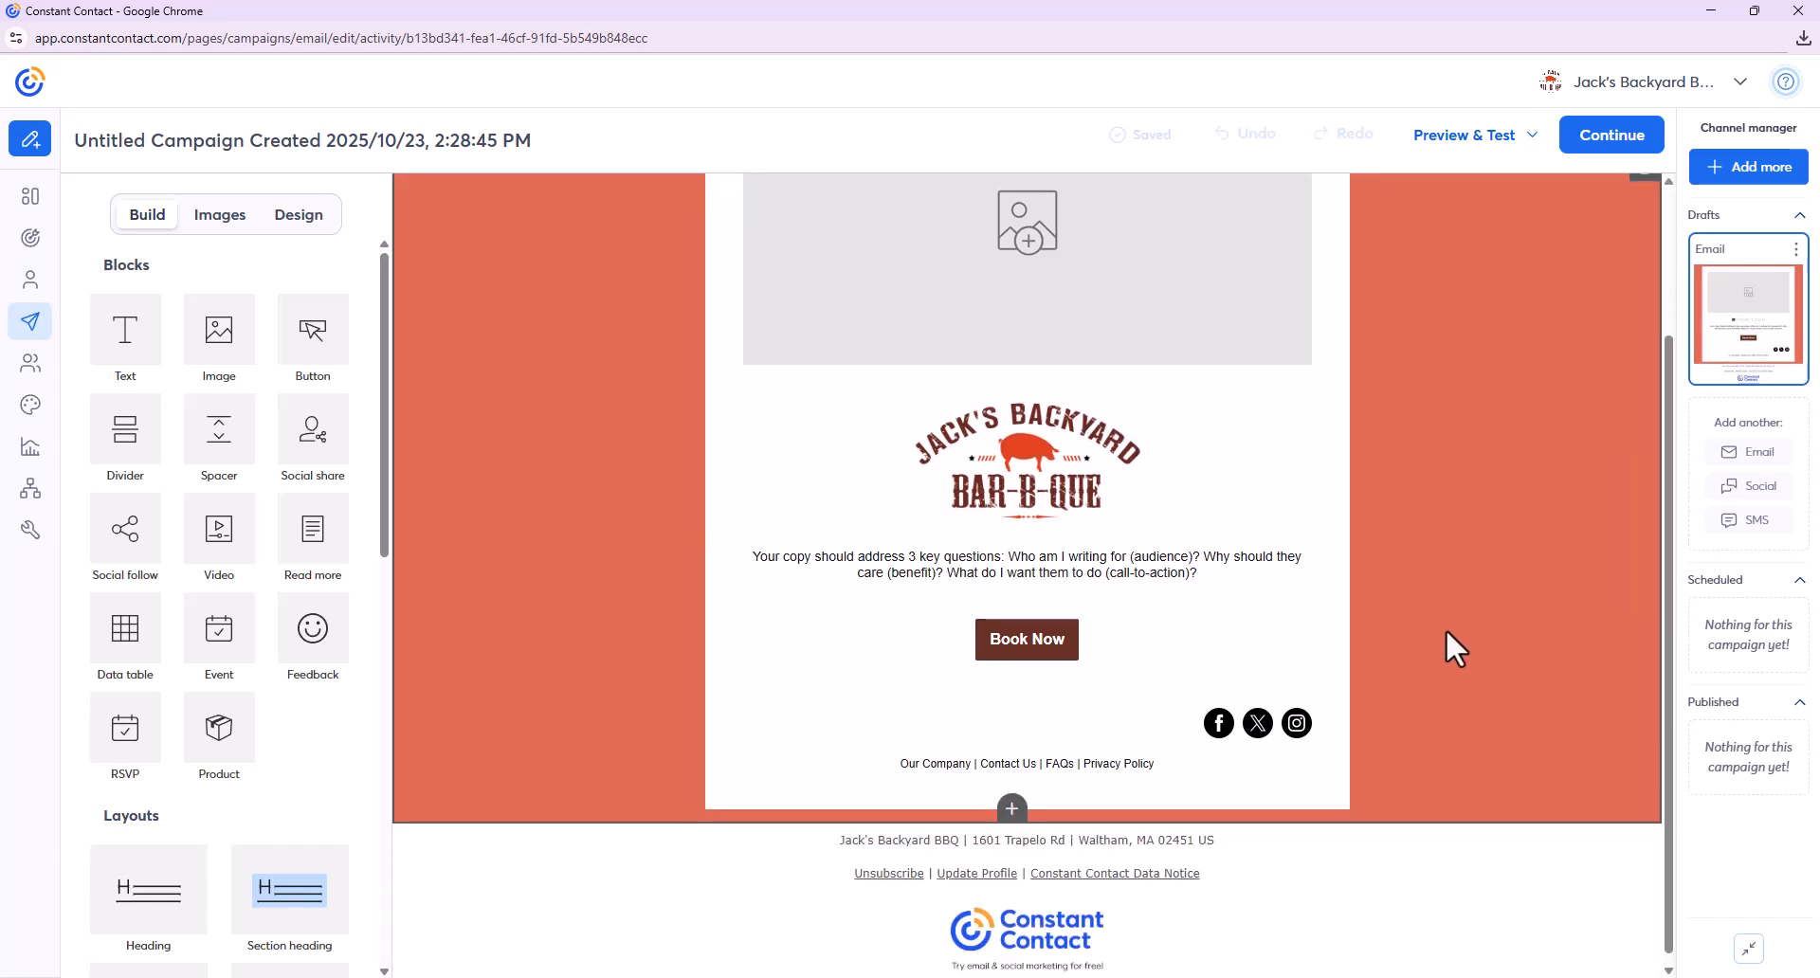
scroll(1446, 629, up, 1)
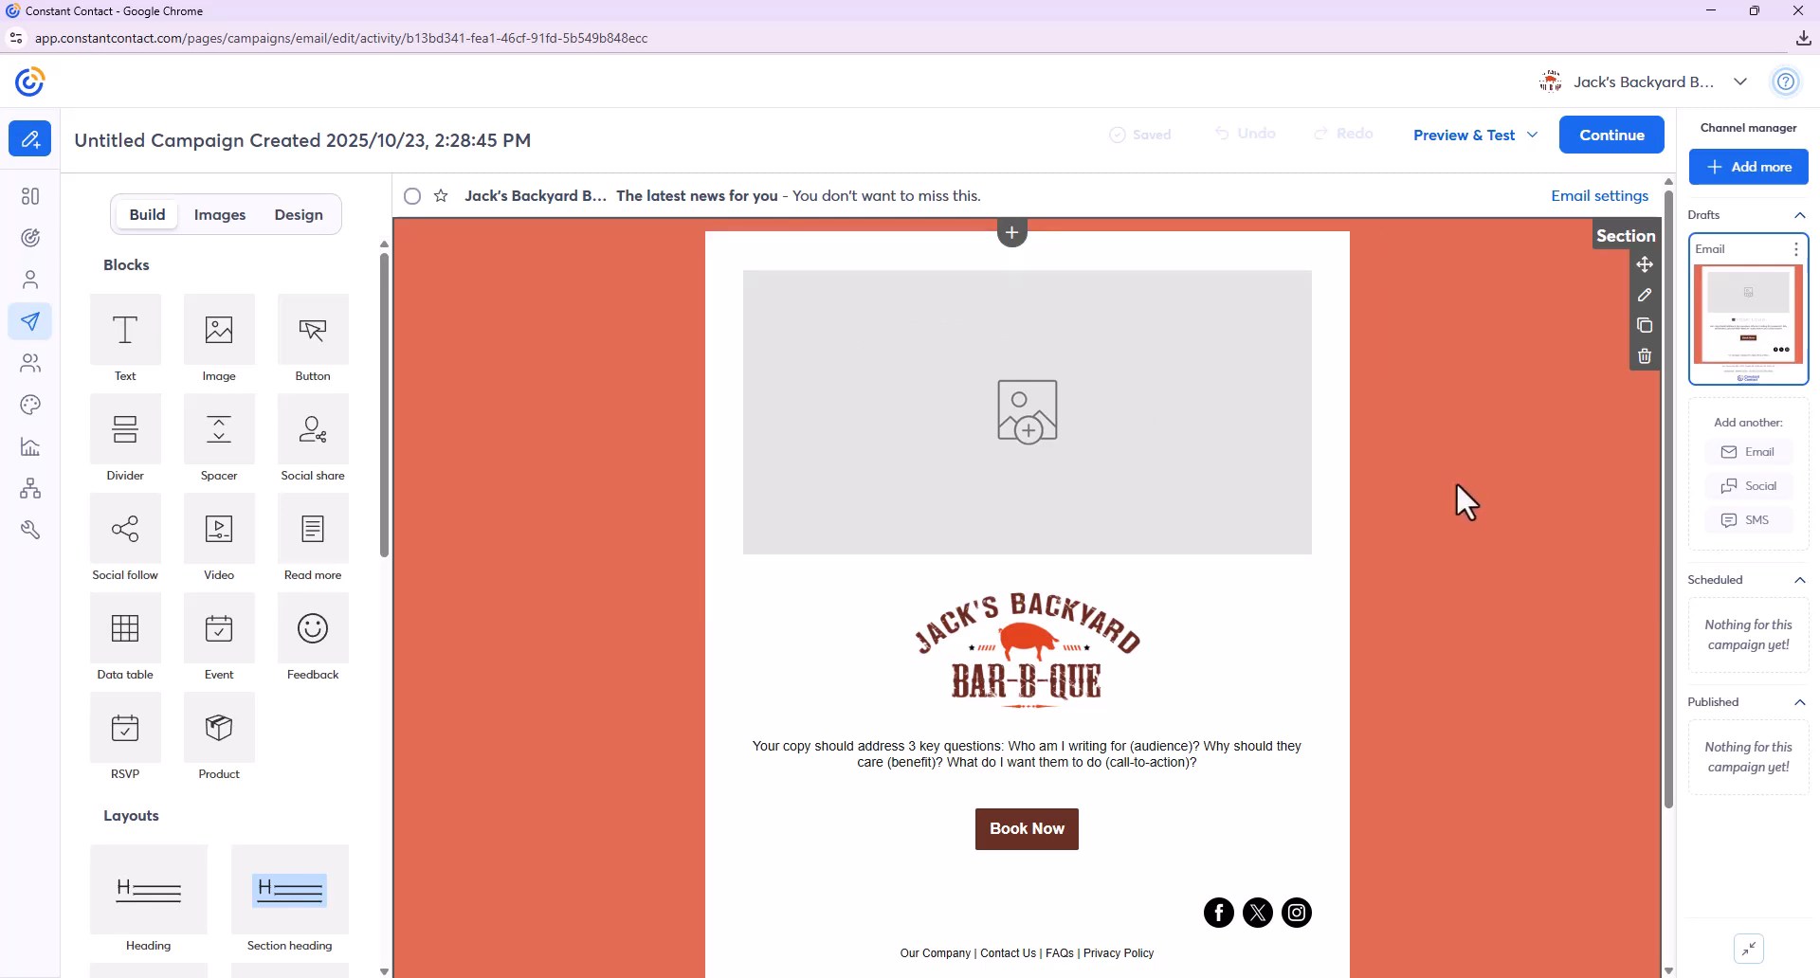
scroll(1456, 481, down, 2)
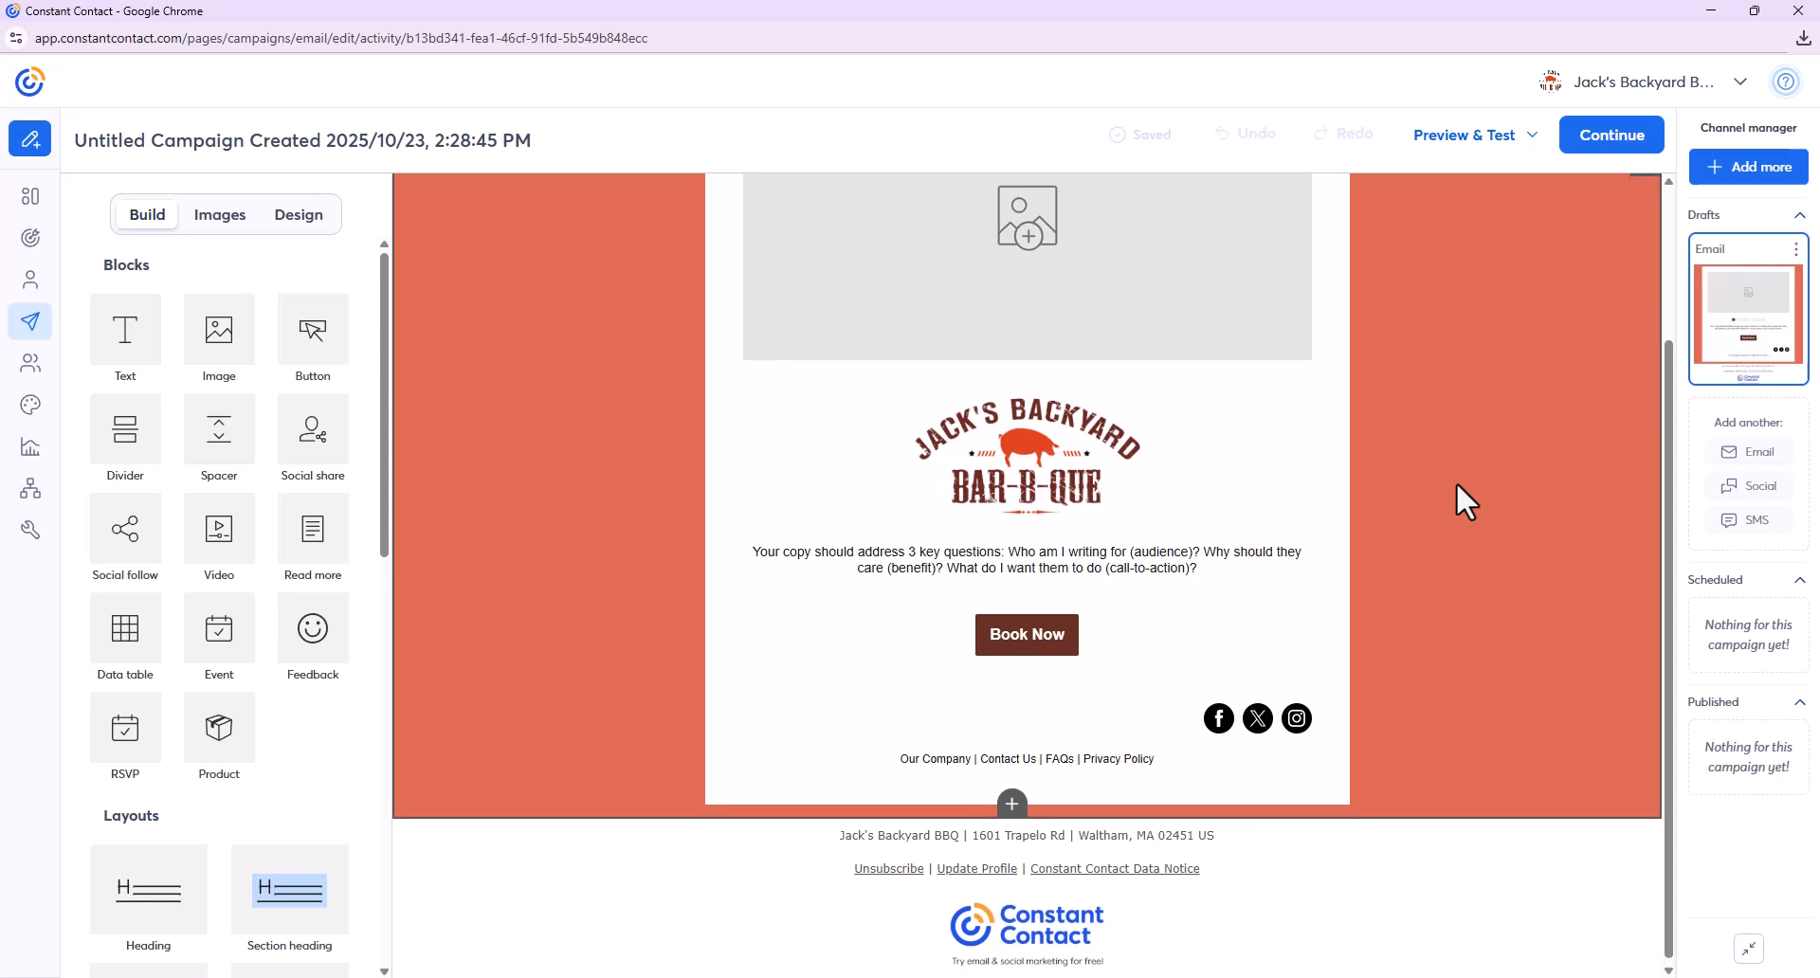
scroll(1456, 484, up, 2)
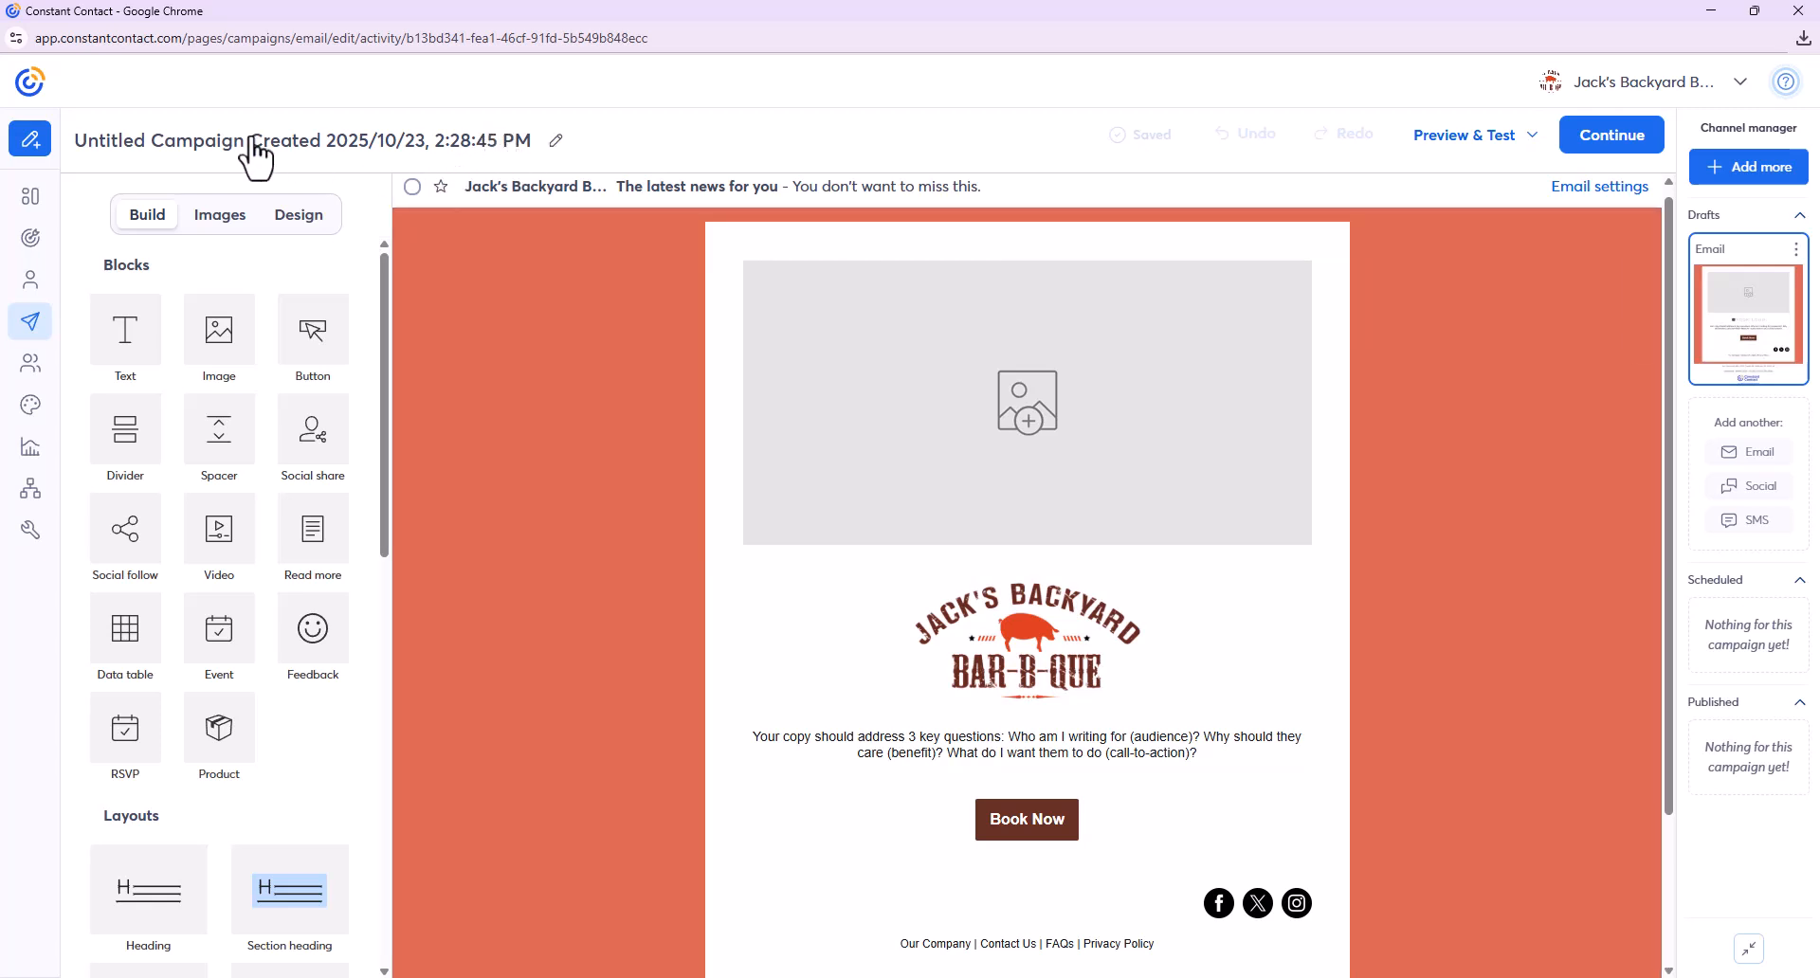
- Rename the campaign as "Jack's BBQ Master Template Draft"
click(558, 150)
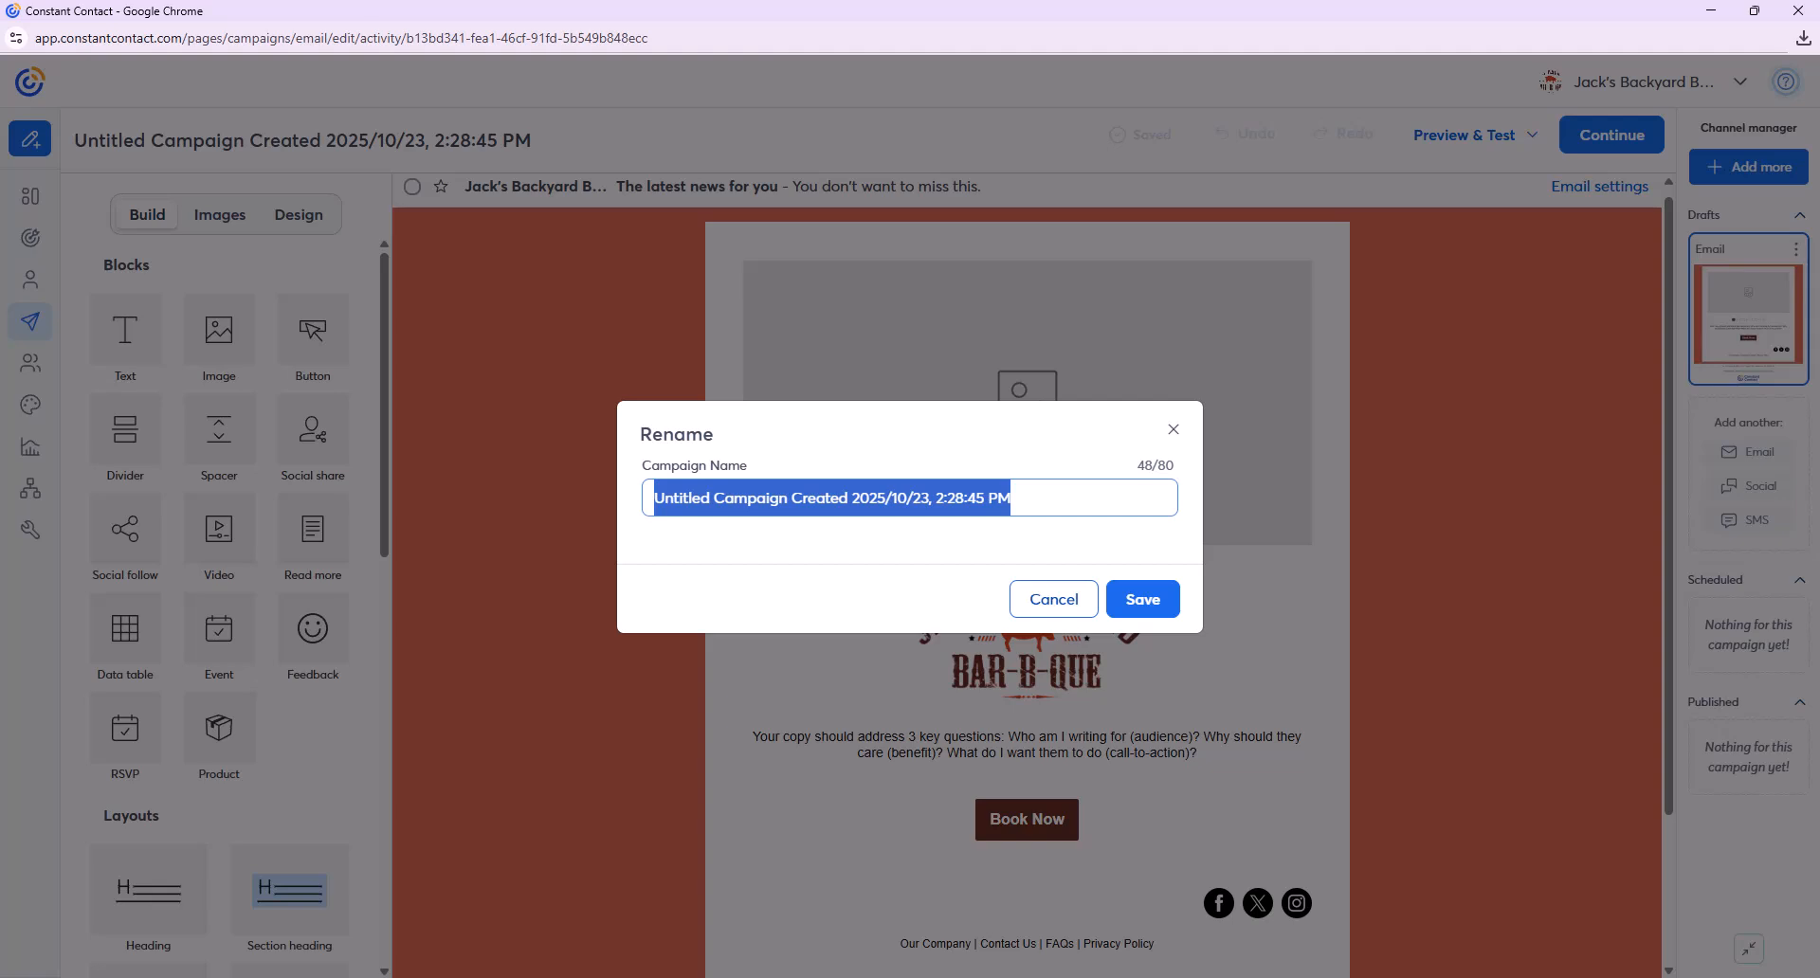
key(BackSpace)
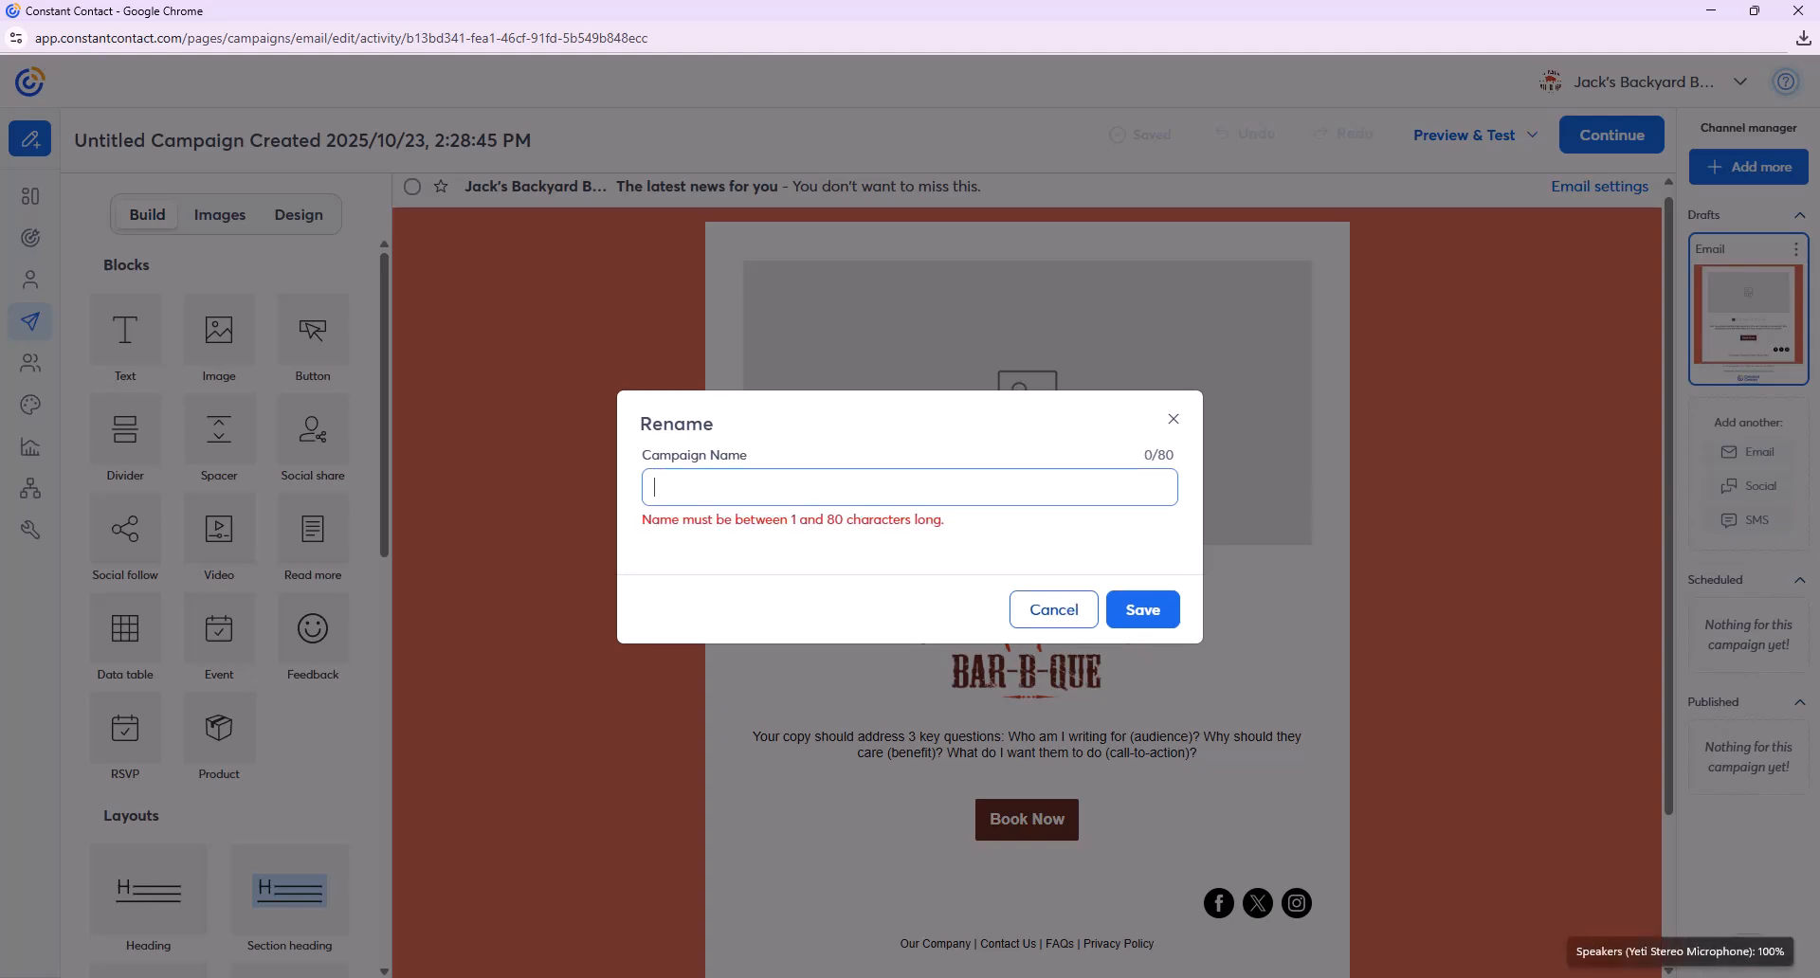
text(J)
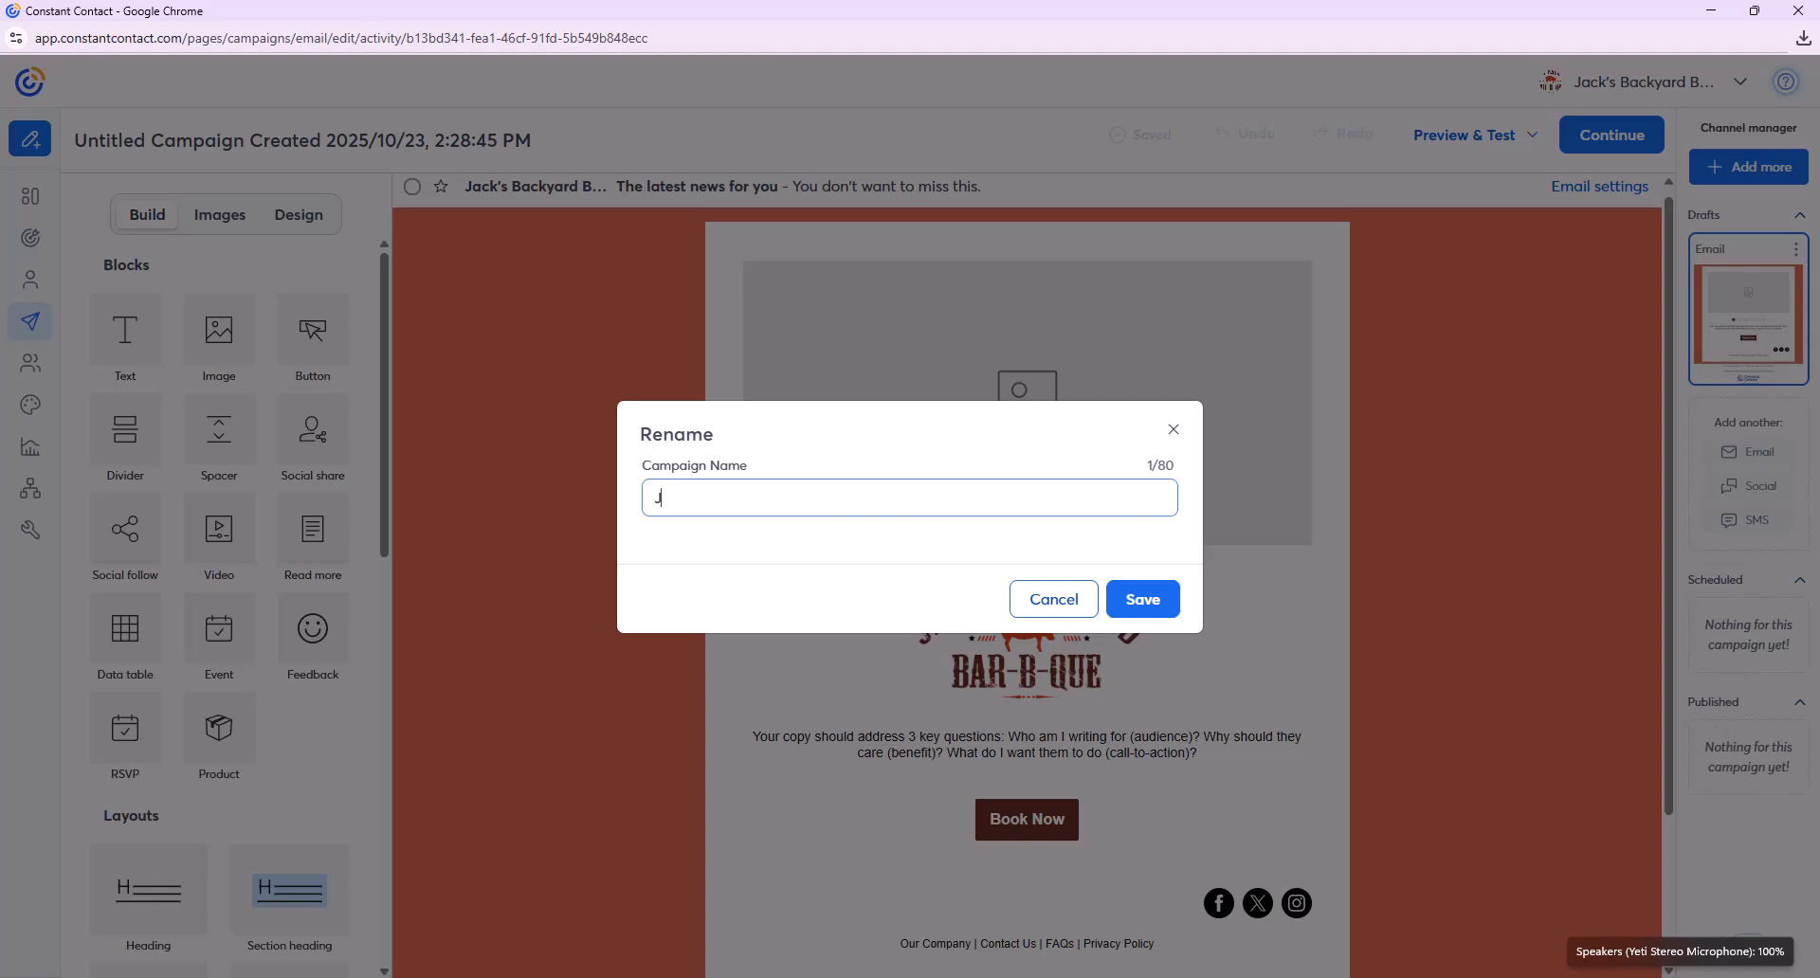
text(ack's BBQ Master Template)
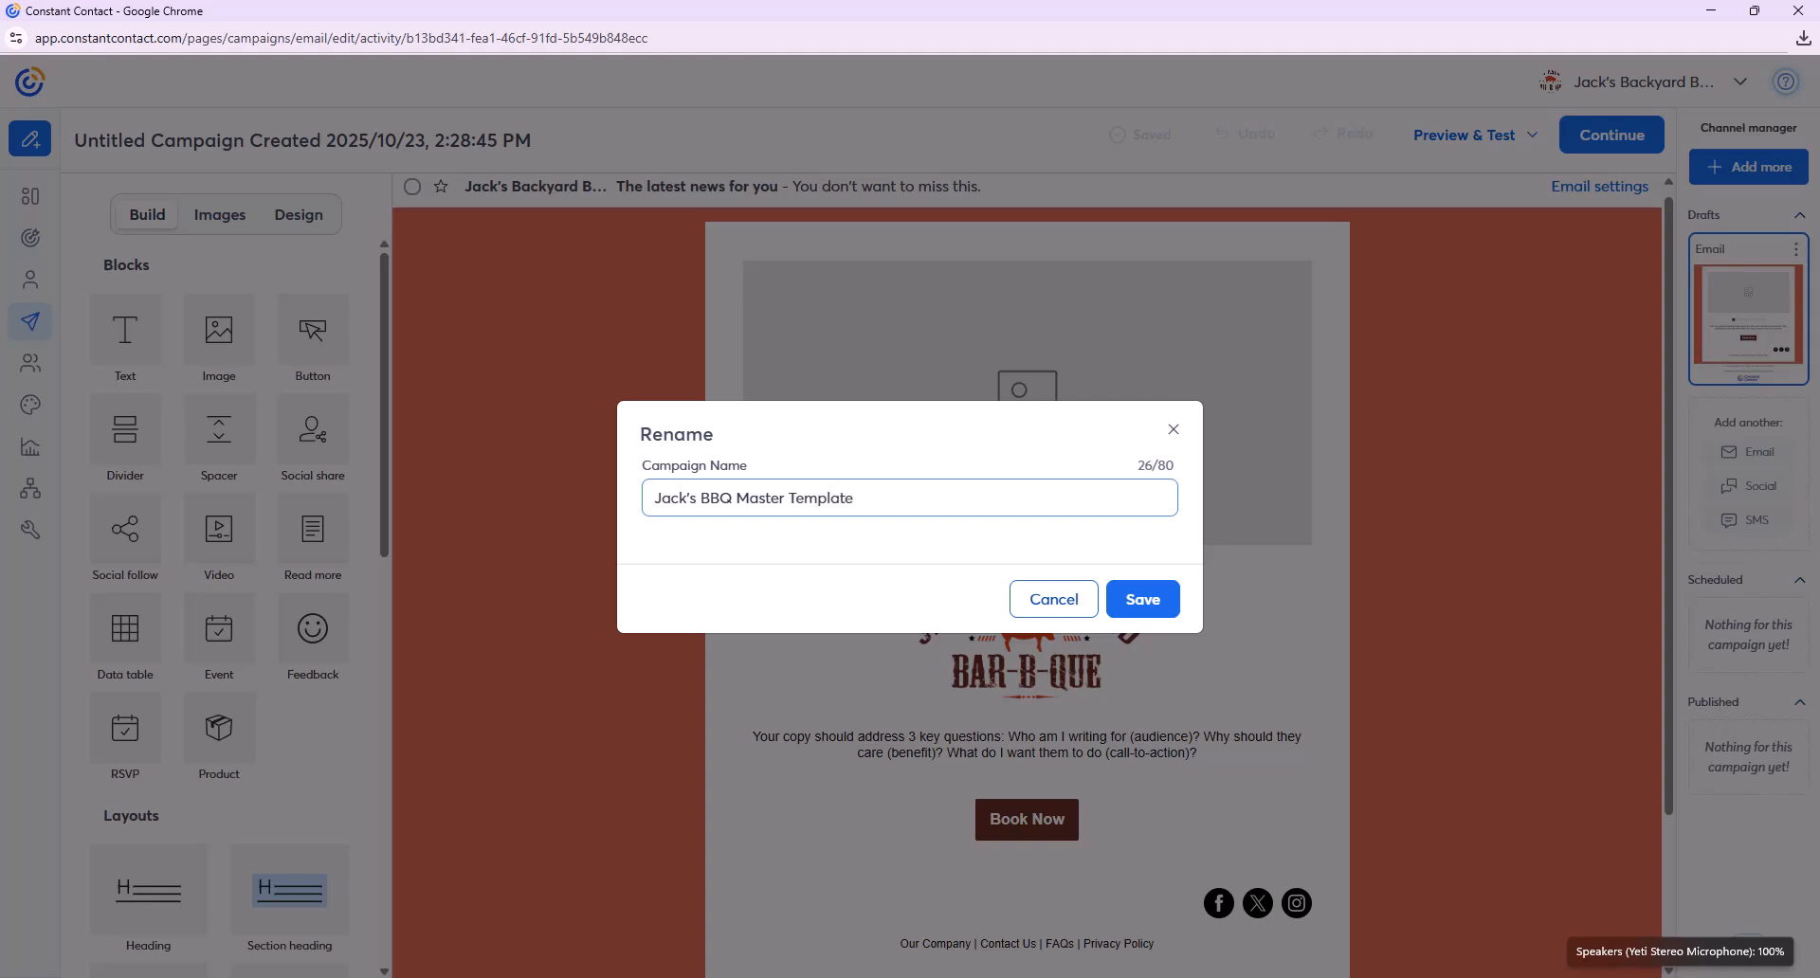
text( Draft)
click(1142, 600)
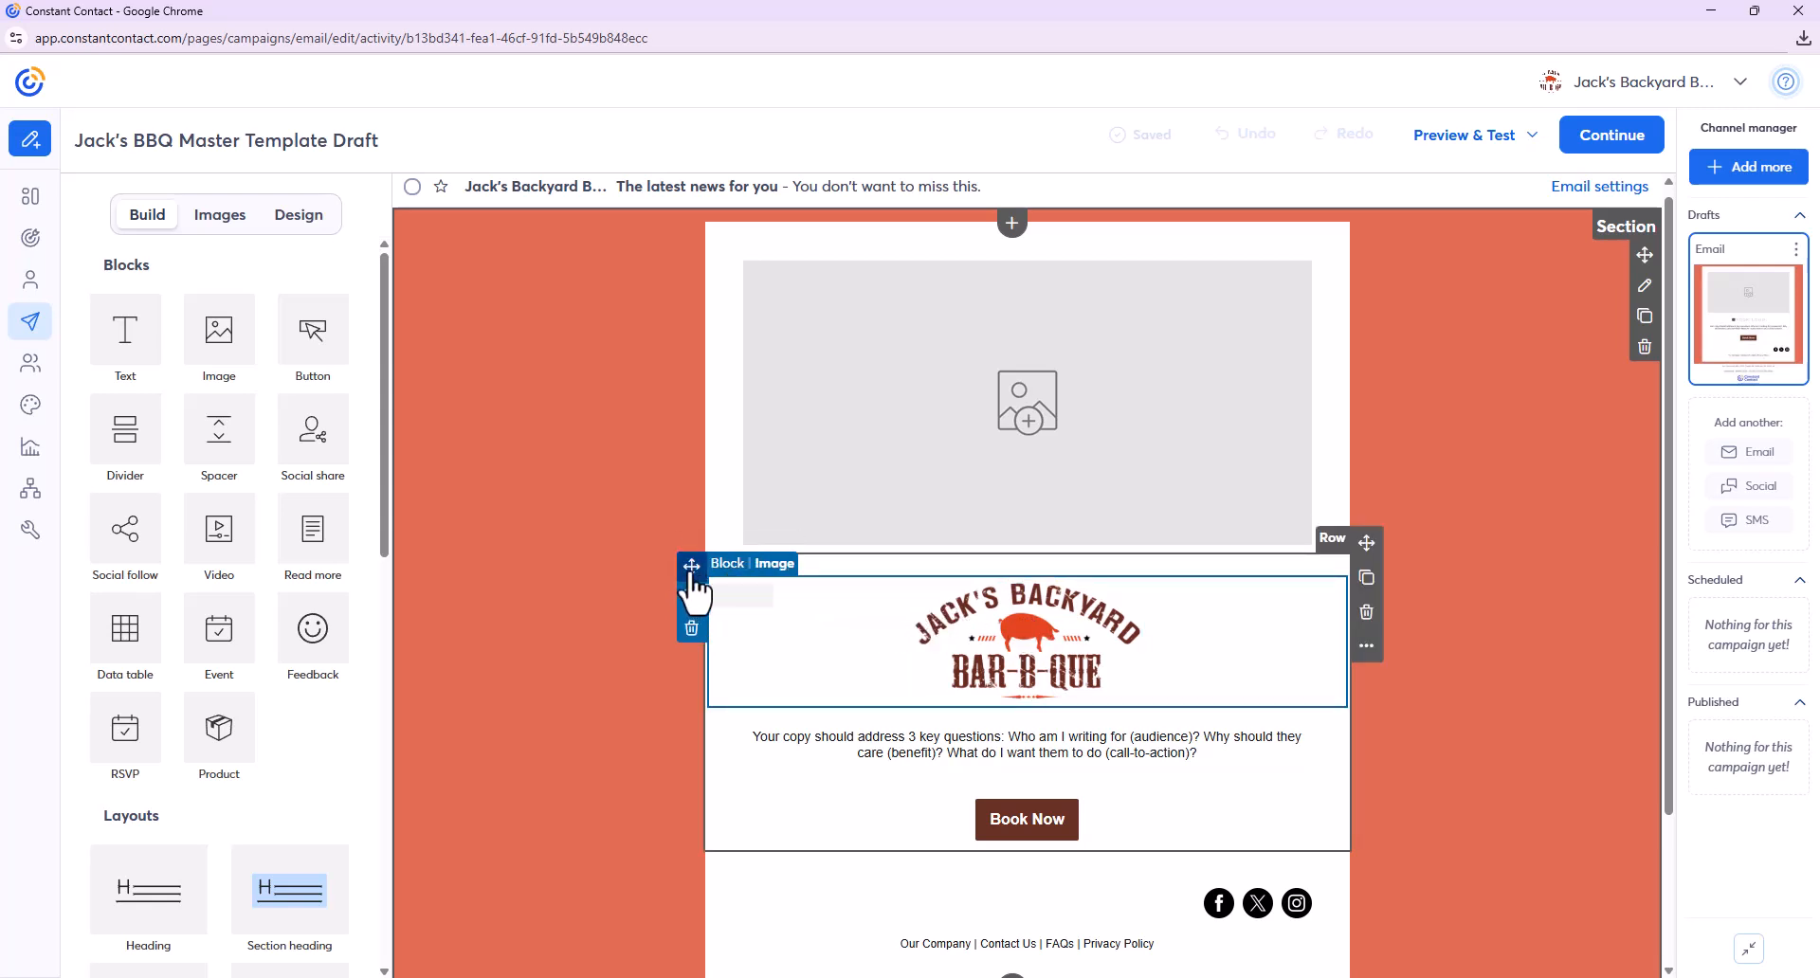
- Move the logo block to the head of the email, above the large image placeholder, and review its image settings
drag(692, 578, 750, 245)
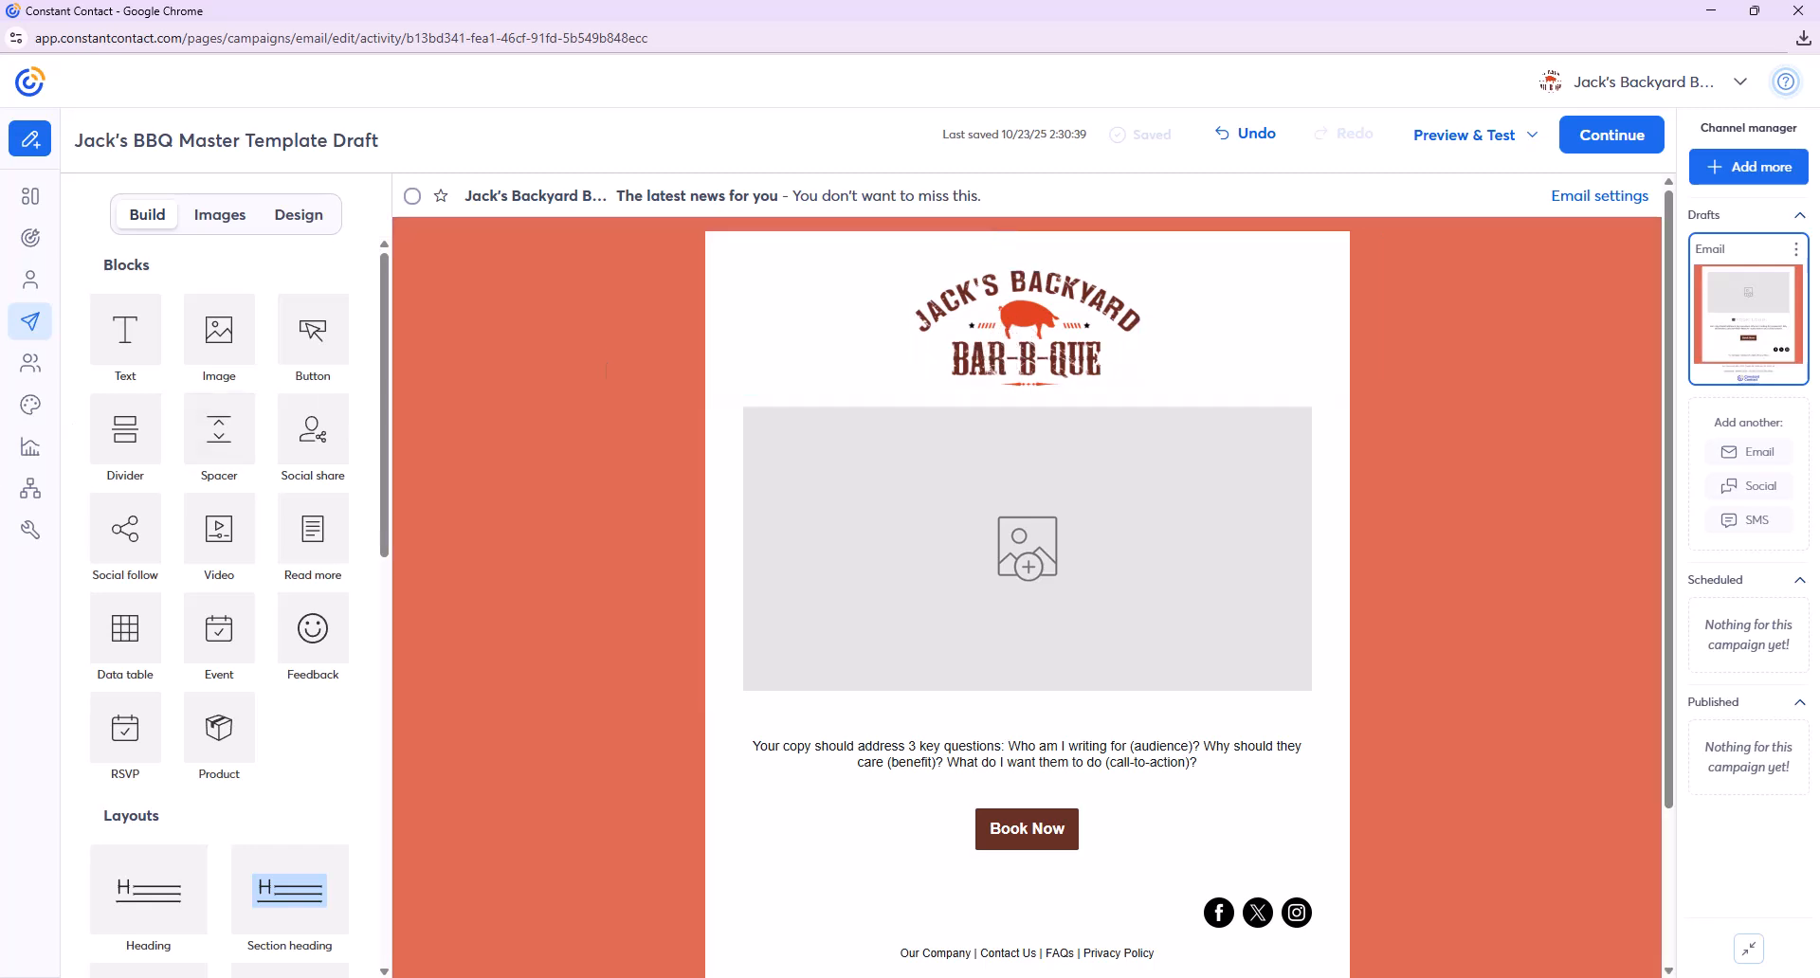
click(988, 311)
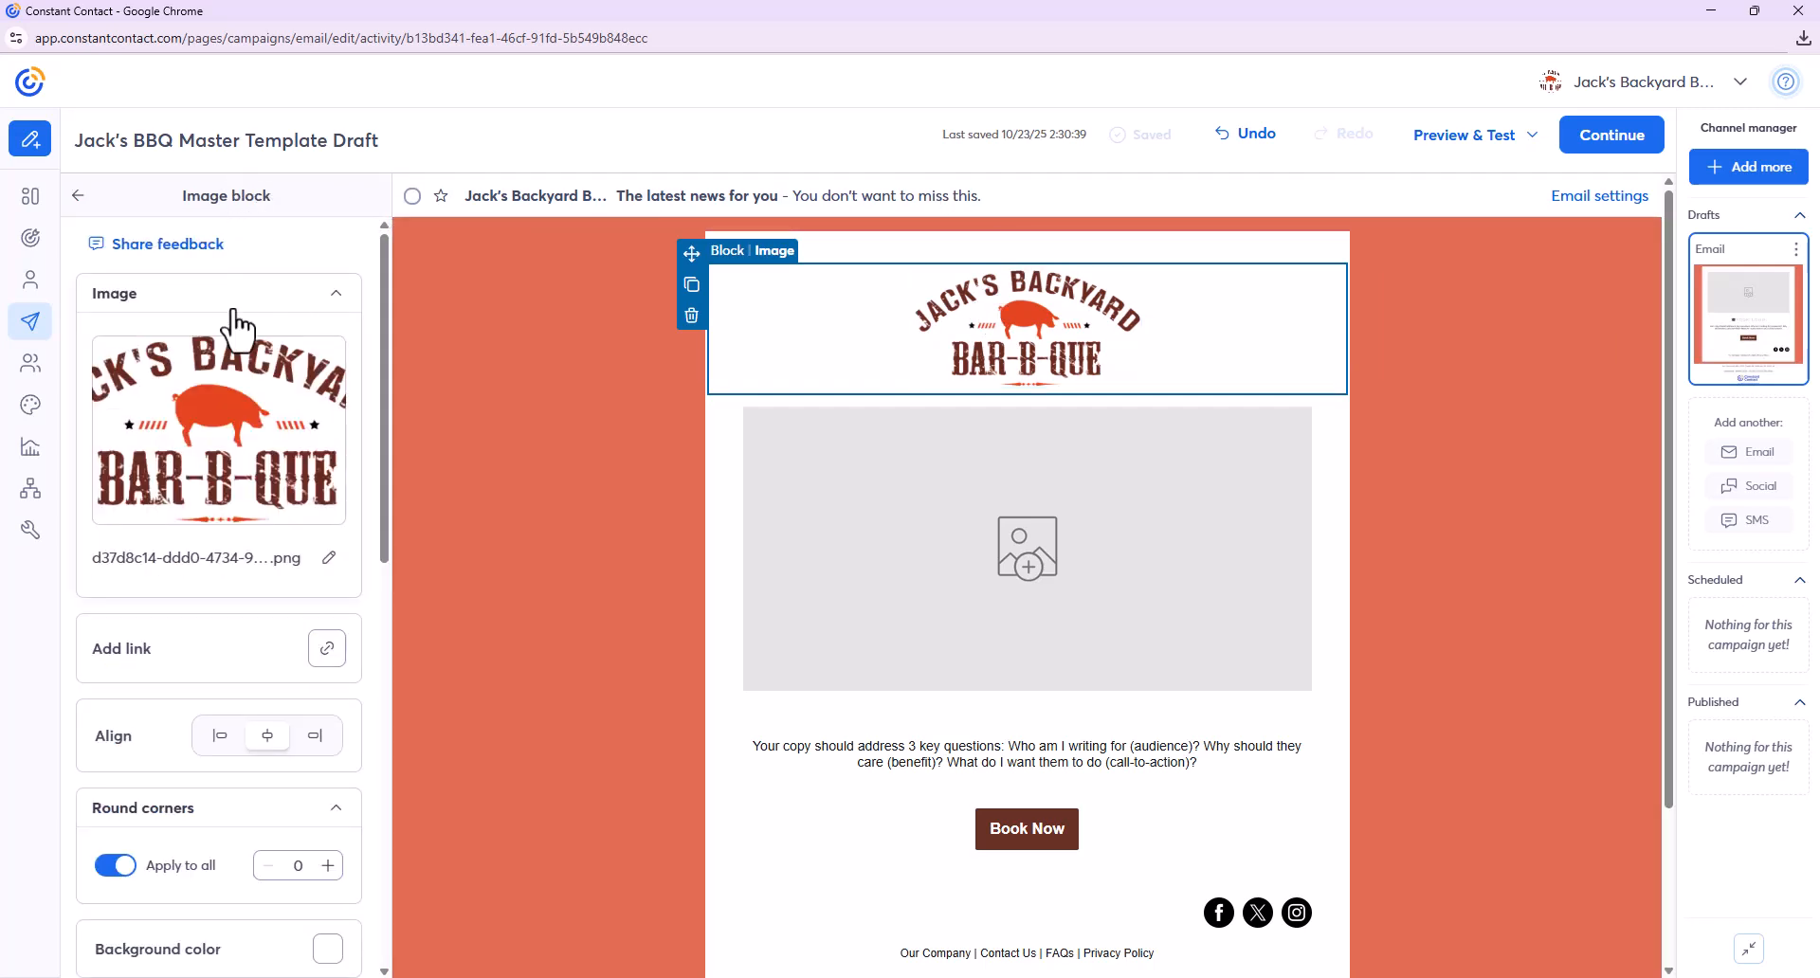
scroll(231, 670, down, 7)
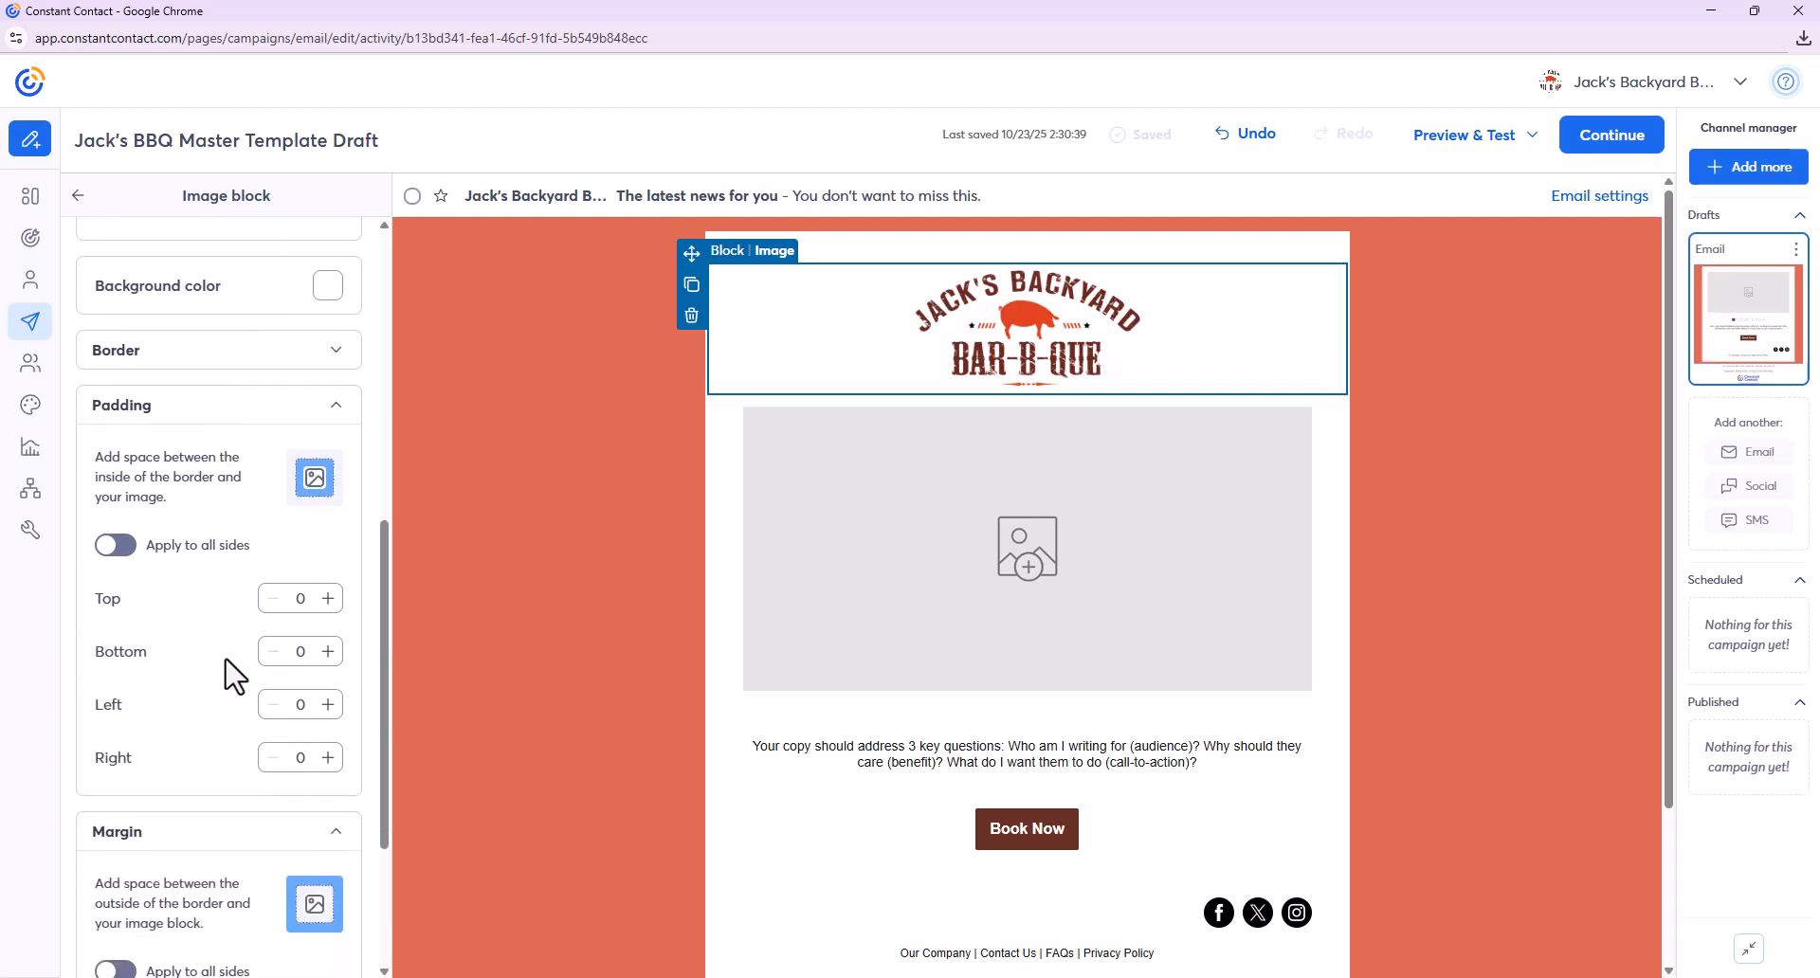
scroll(231, 670, down, 2)
scroll(231, 671, up, 6)
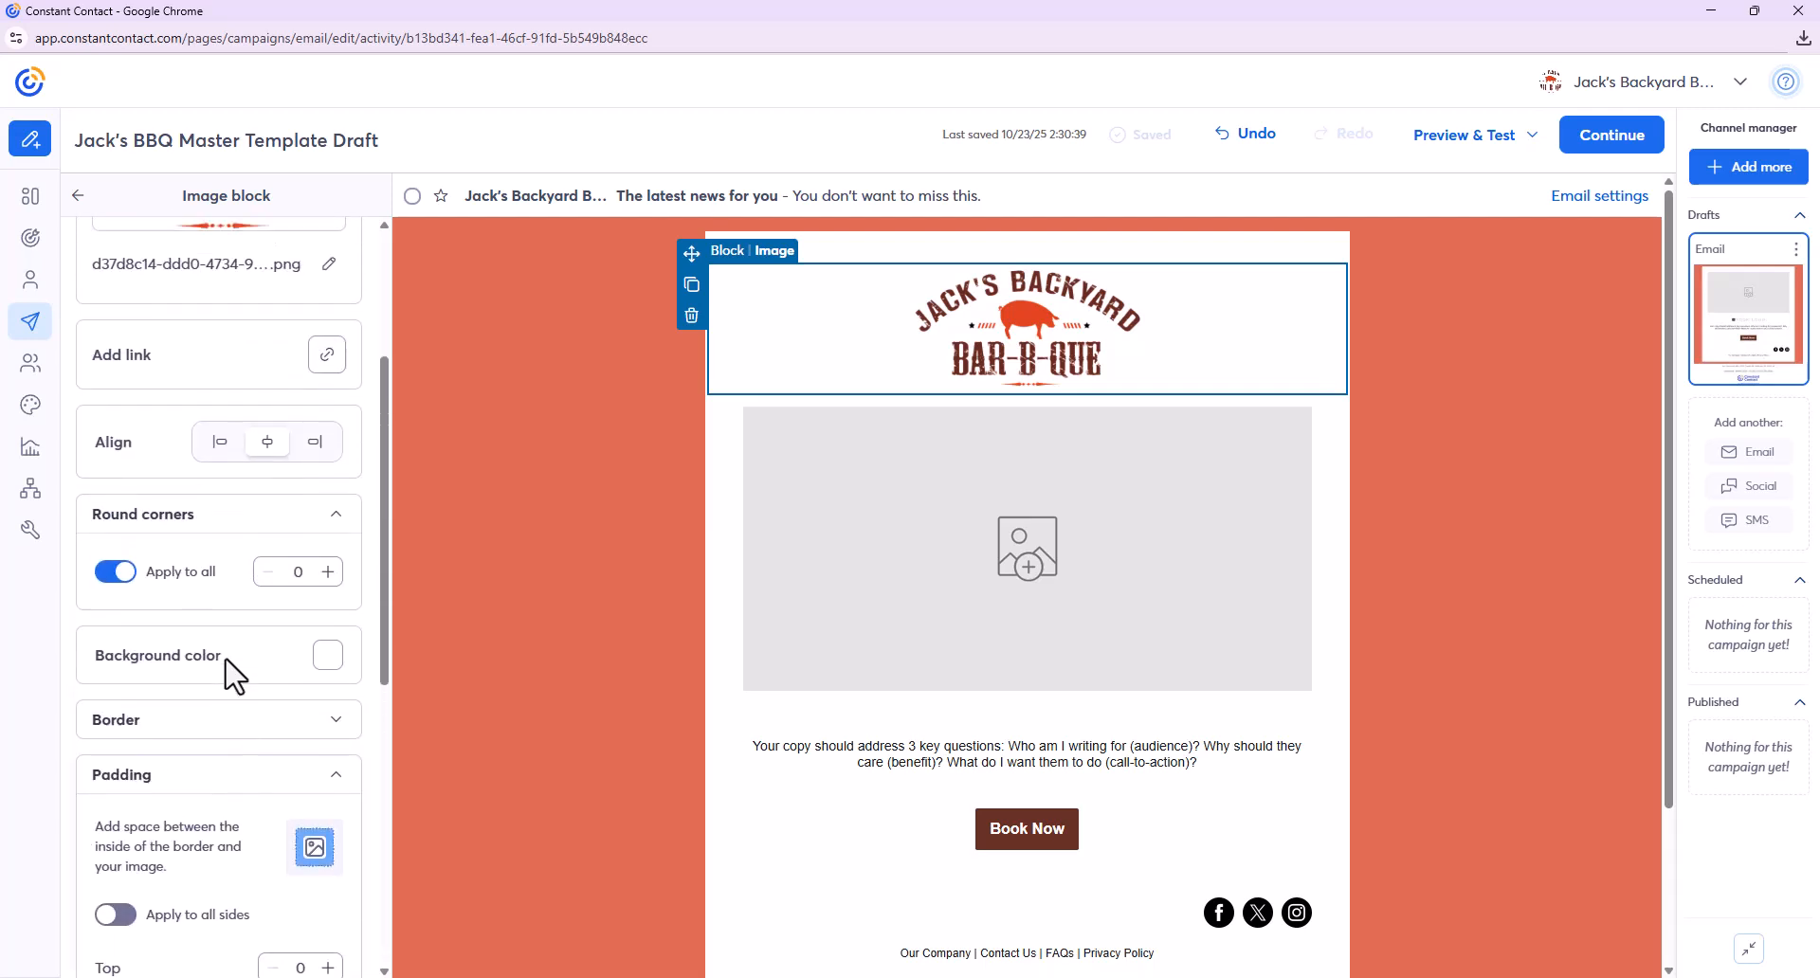
scroll(226, 663, up, 3)
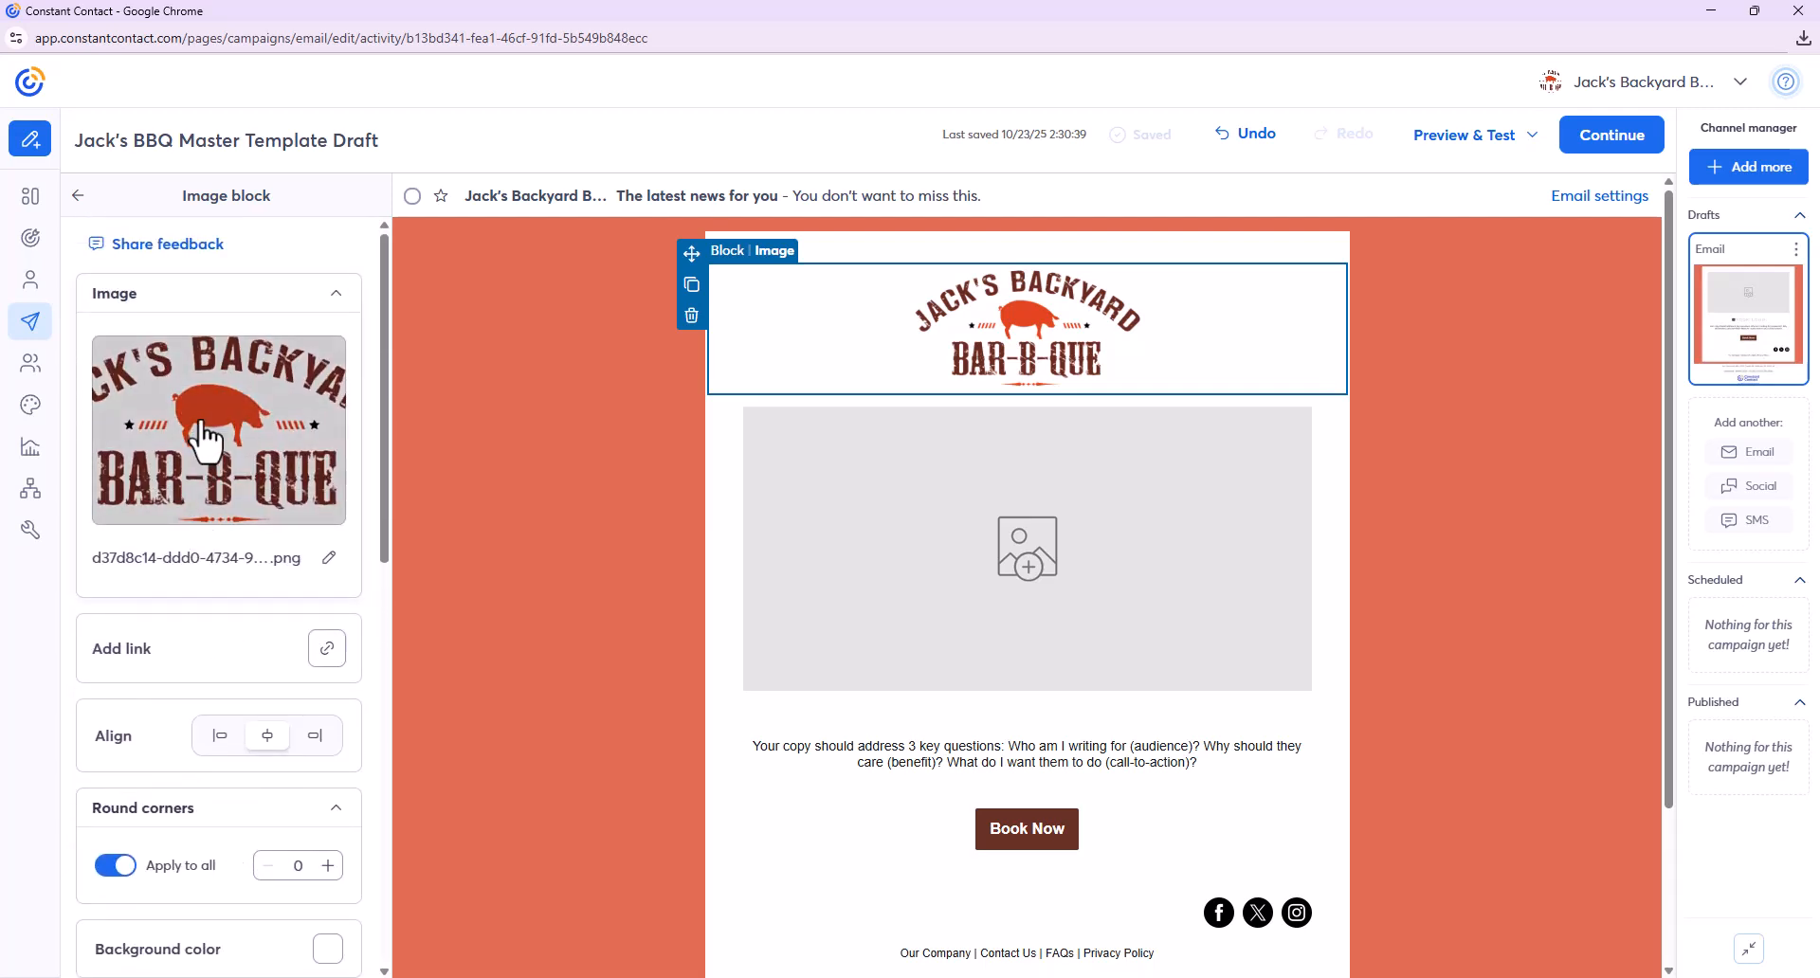
scroll(318, 678, down, 1)
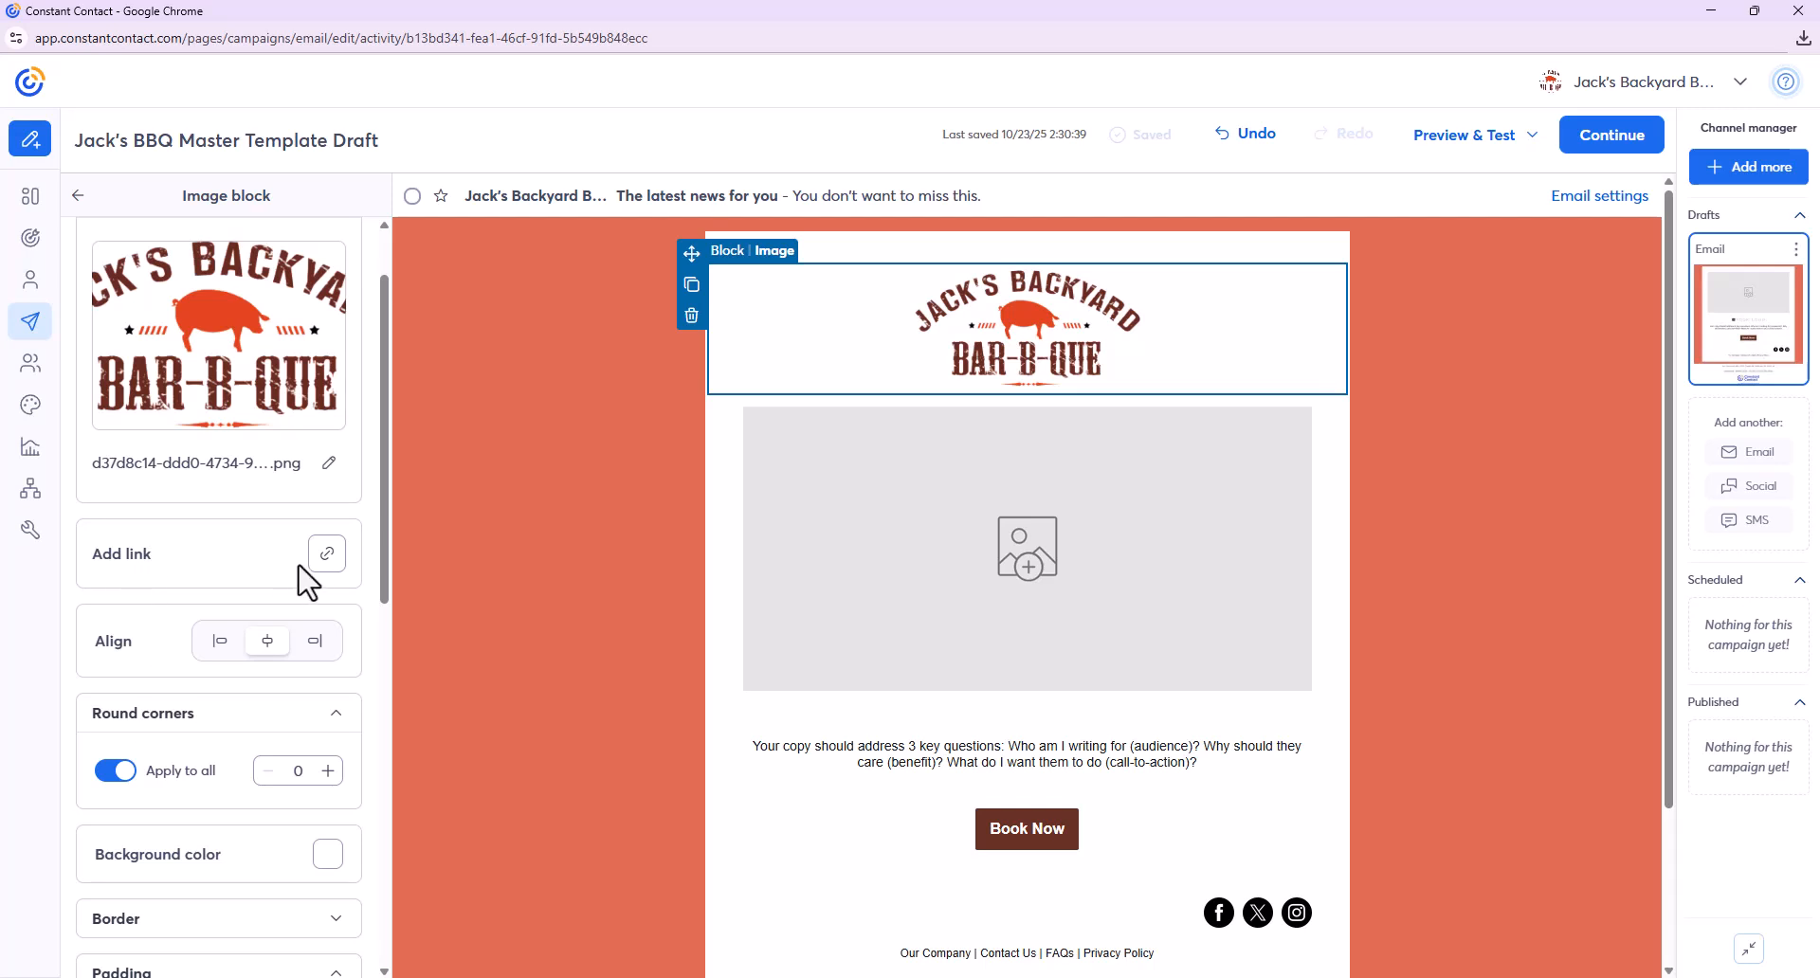
click(326, 554)
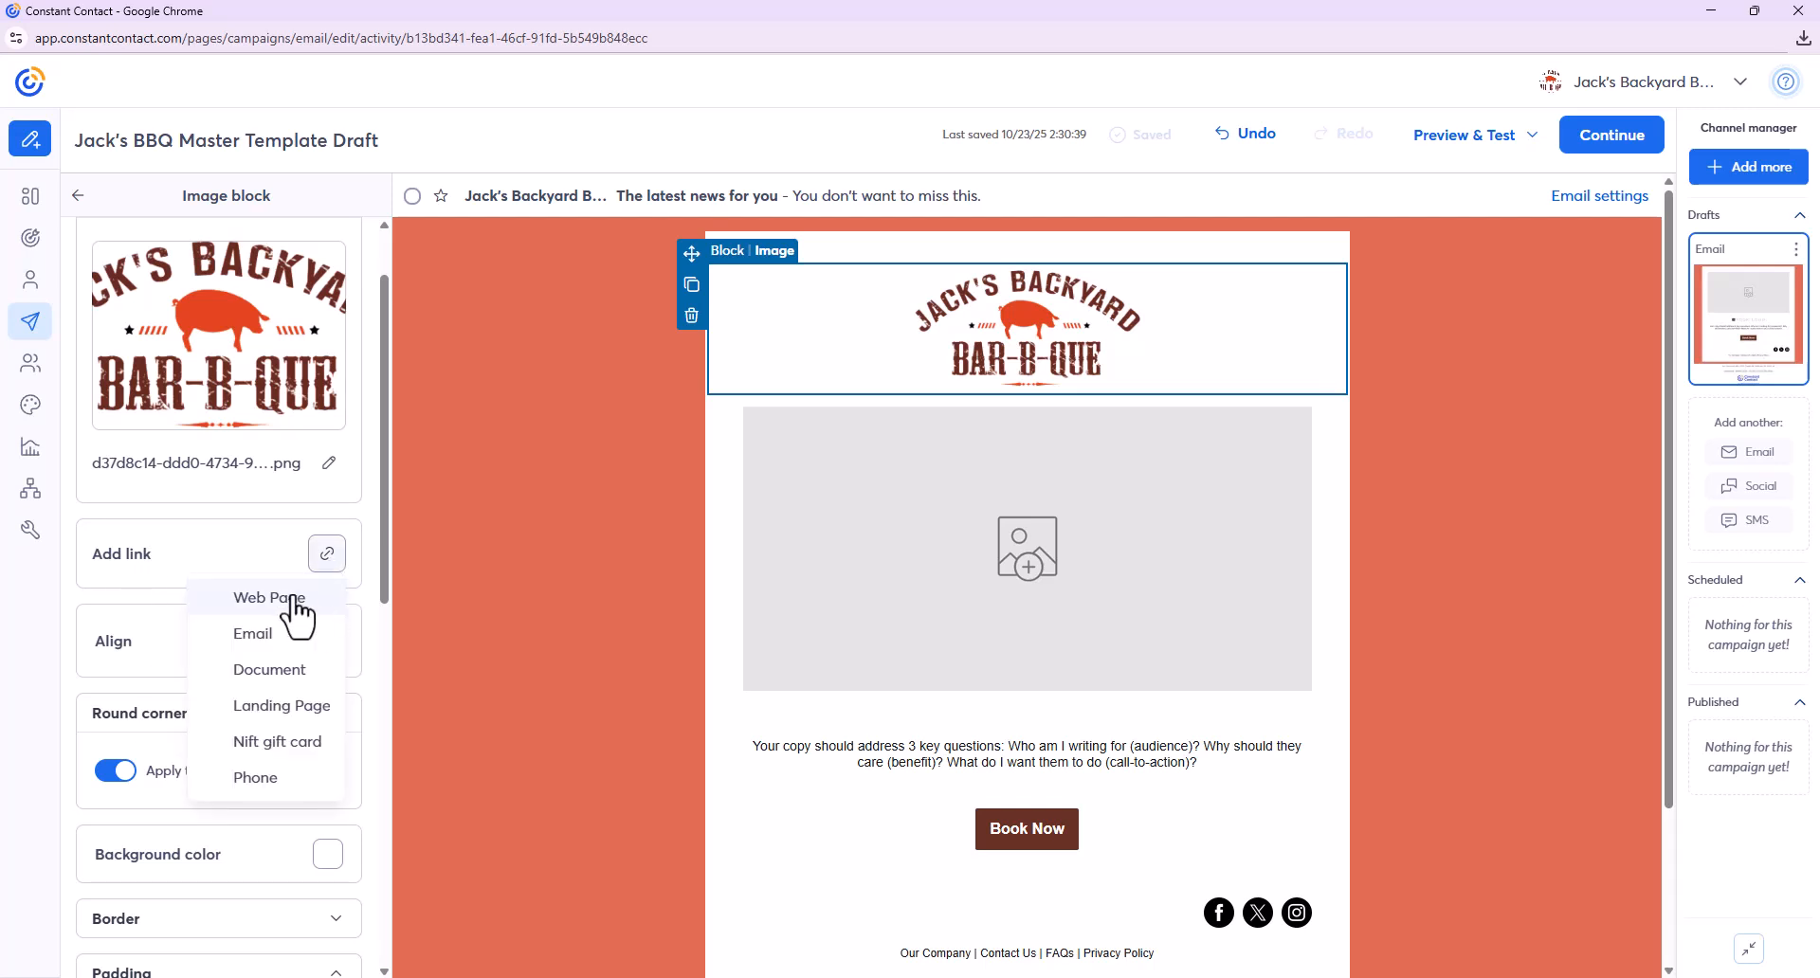
click(293, 599)
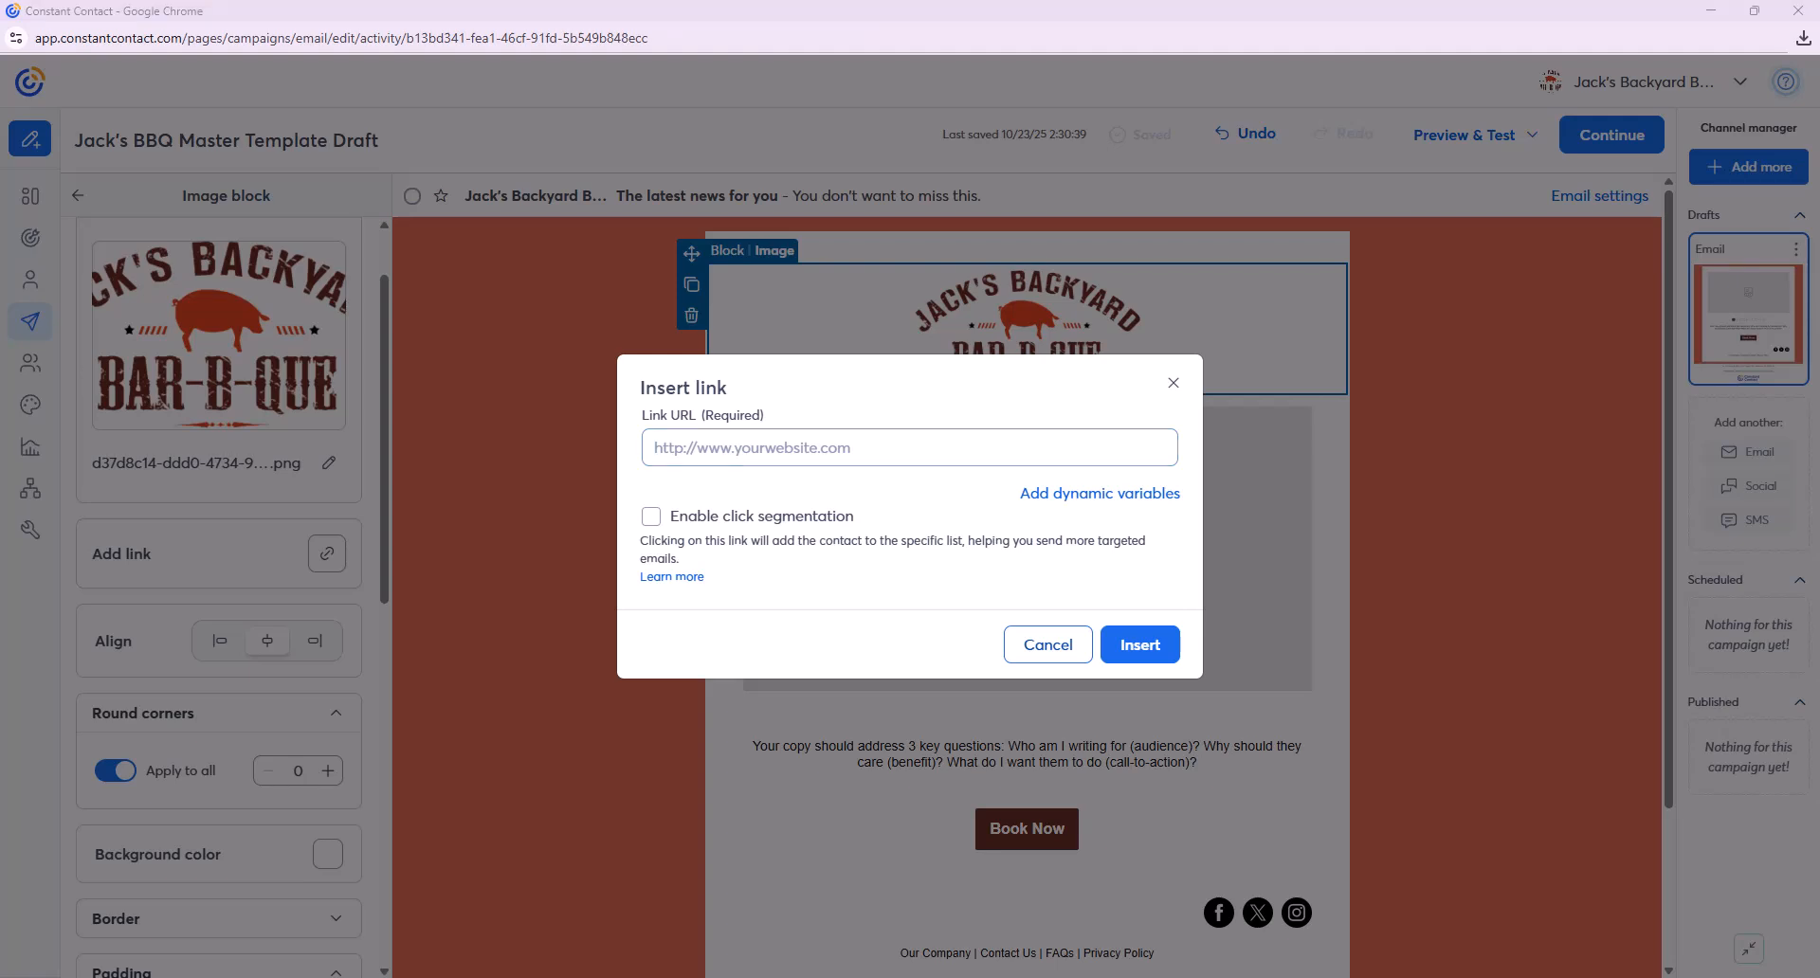
click(983, 455)
text(www.jacksbackyardbbq.com)
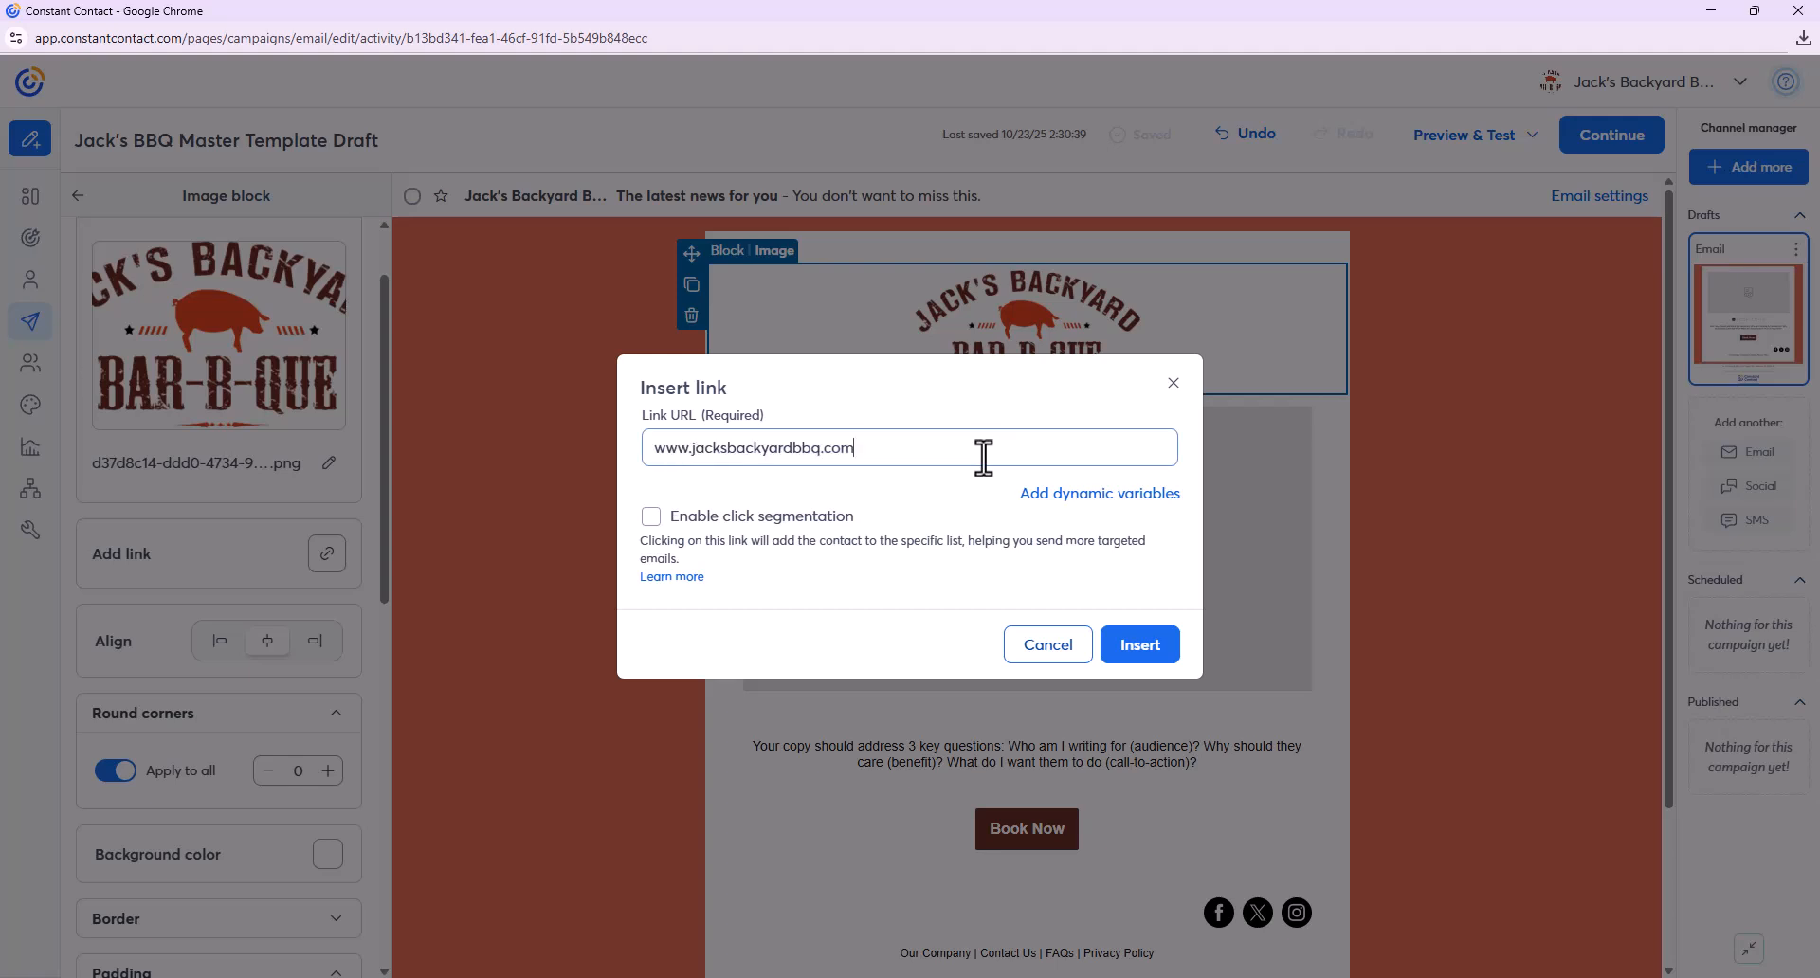
click(1143, 652)
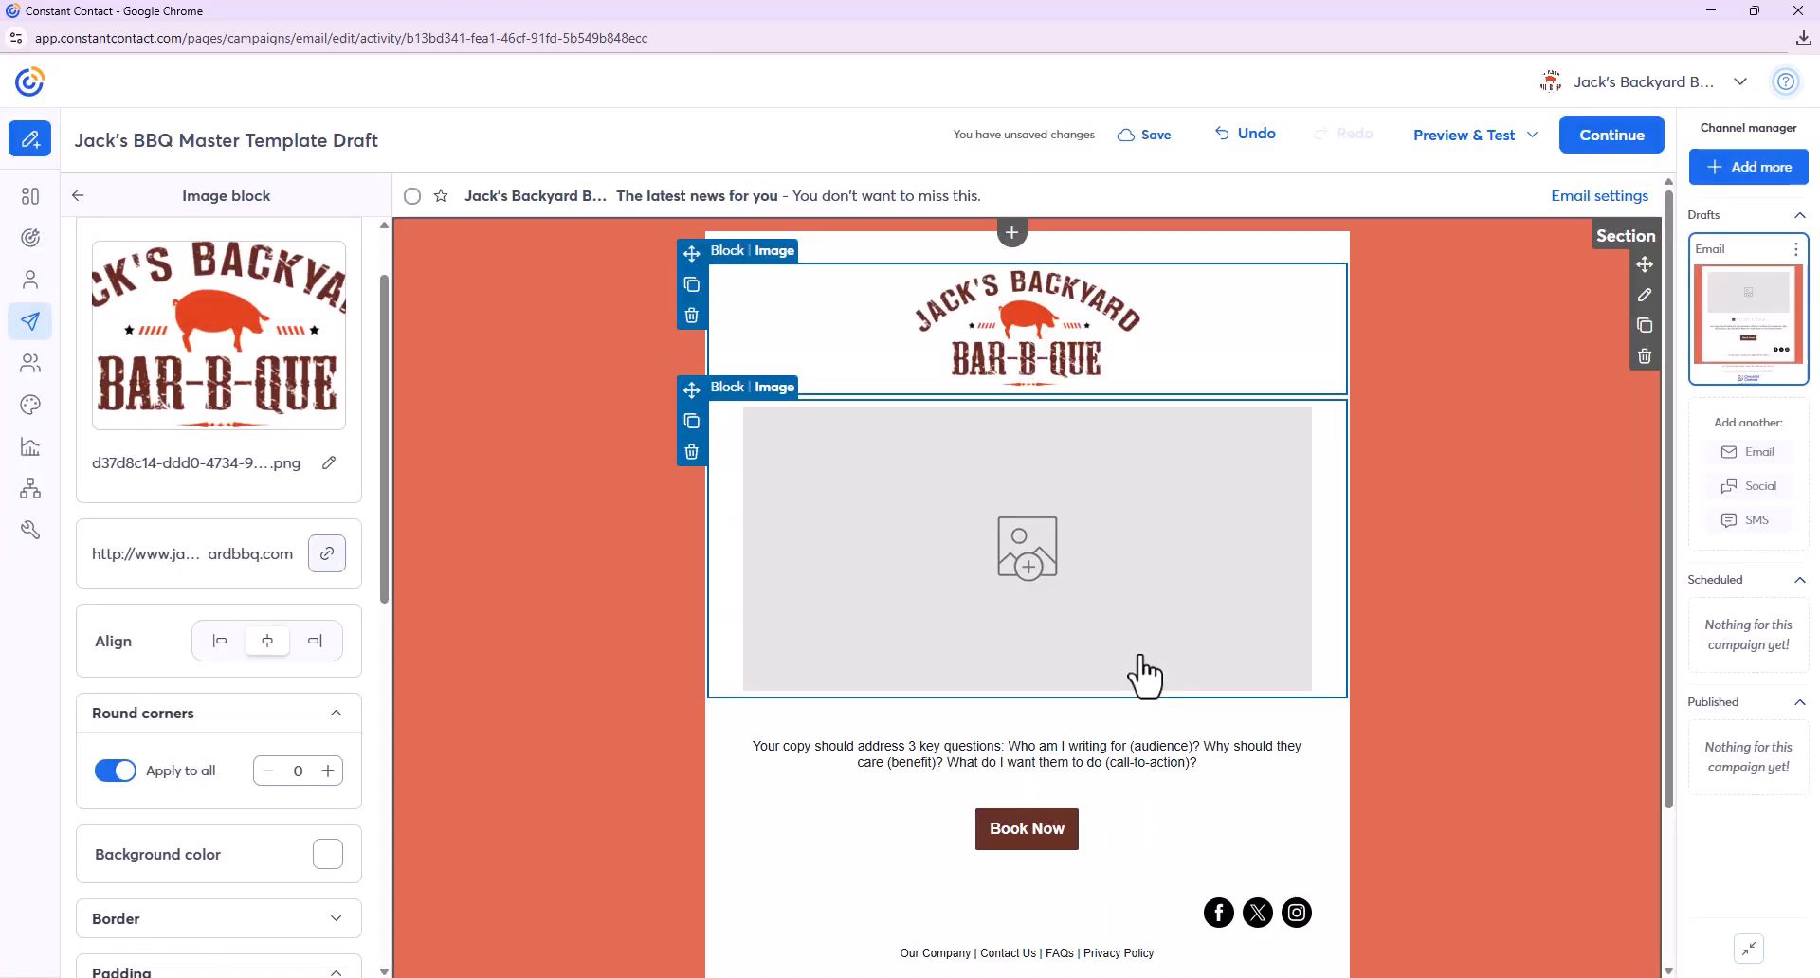
click(1492, 434)
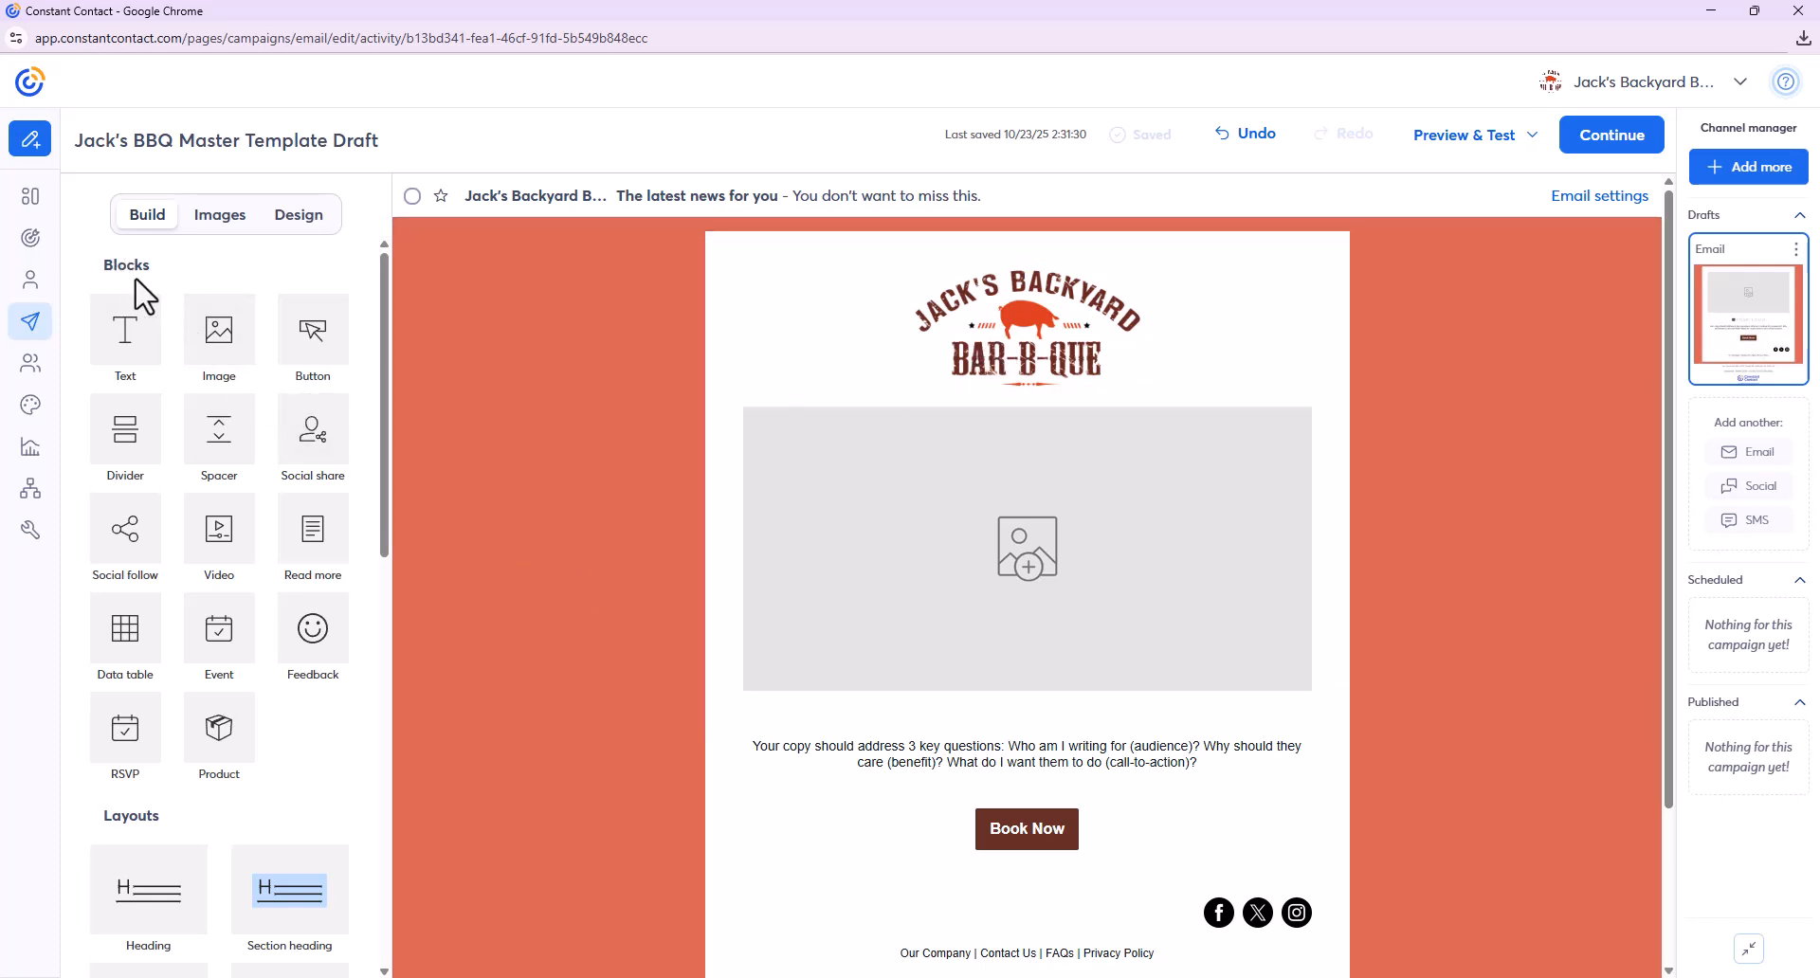
- Browse the blocks and layouts, insert a trial image block beneath the large image placeholder, and delete it again
scroll(226, 427, down, 7)
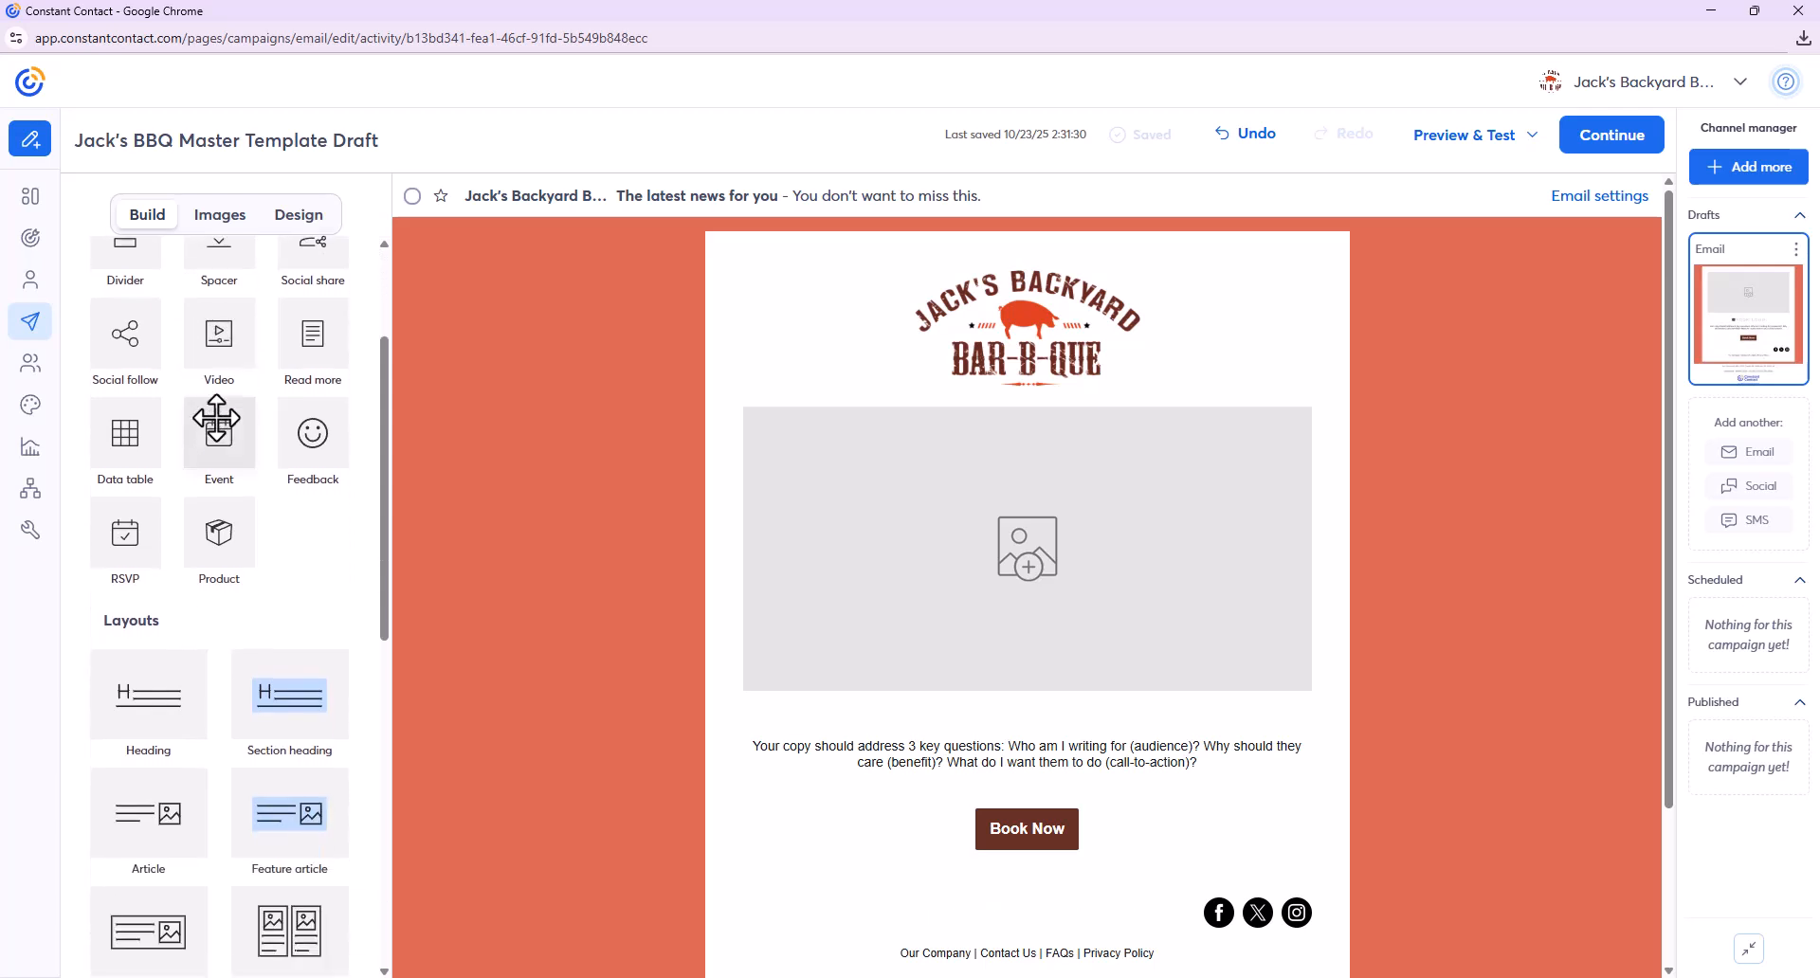
scroll(229, 439, down, 3)
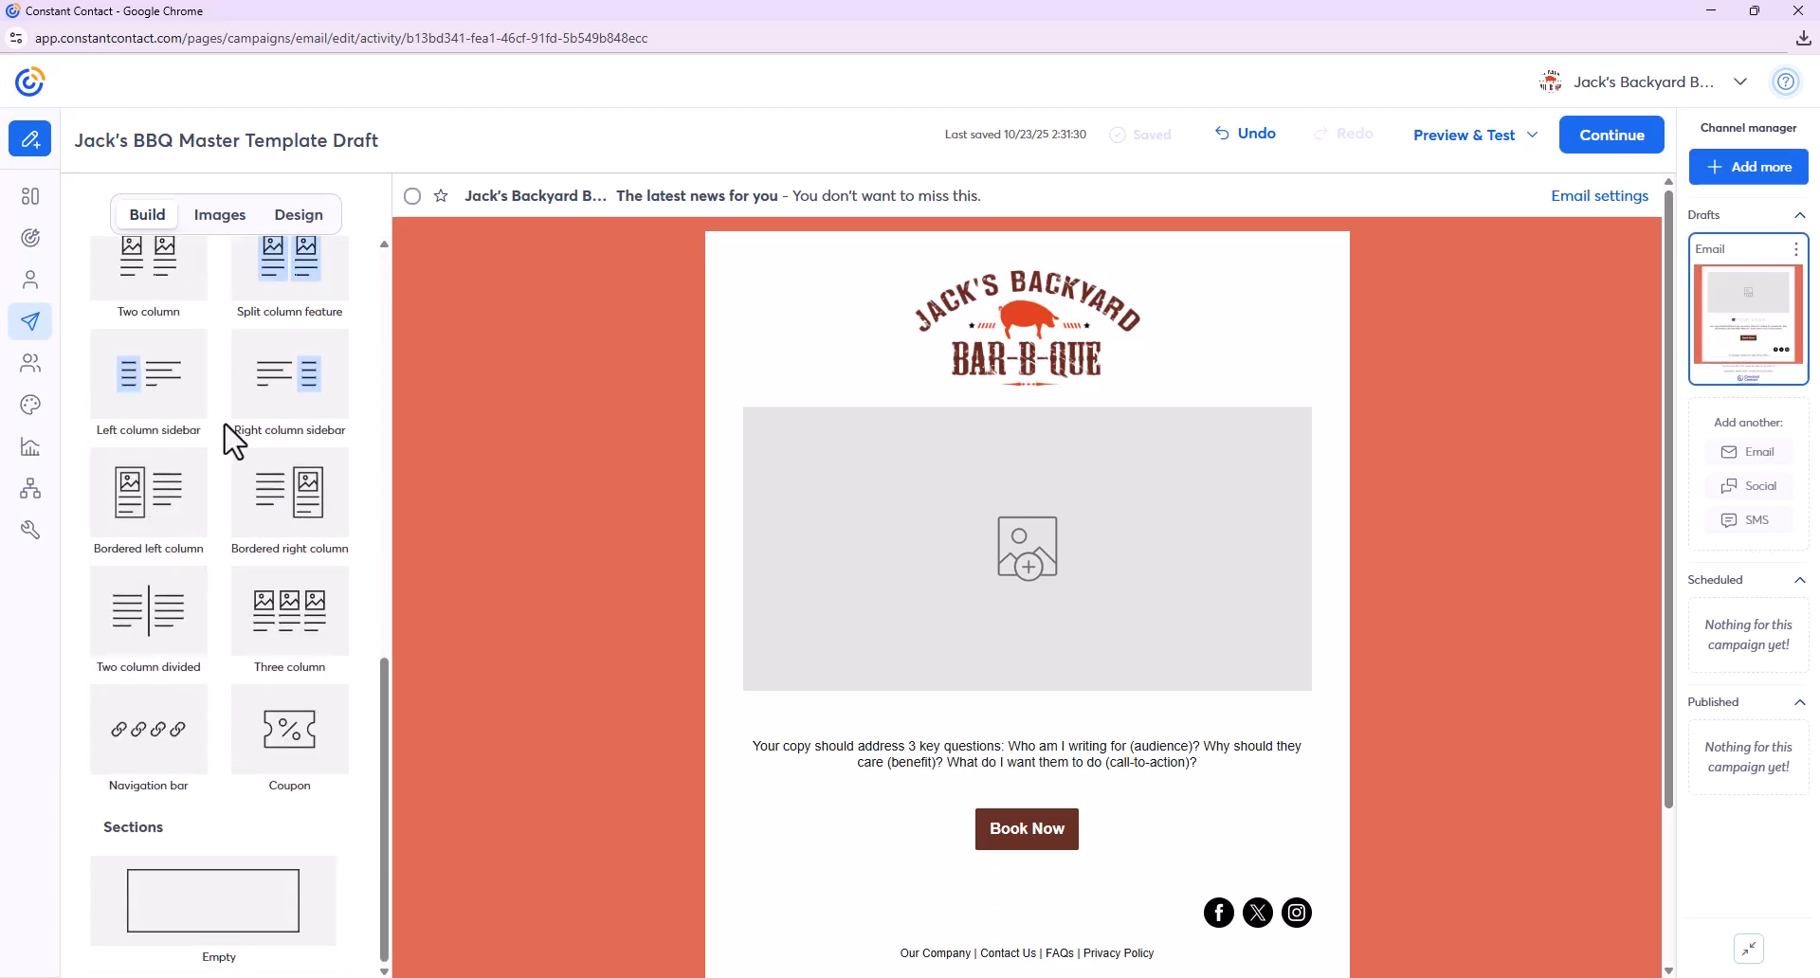
scroll(233, 432, up, 10)
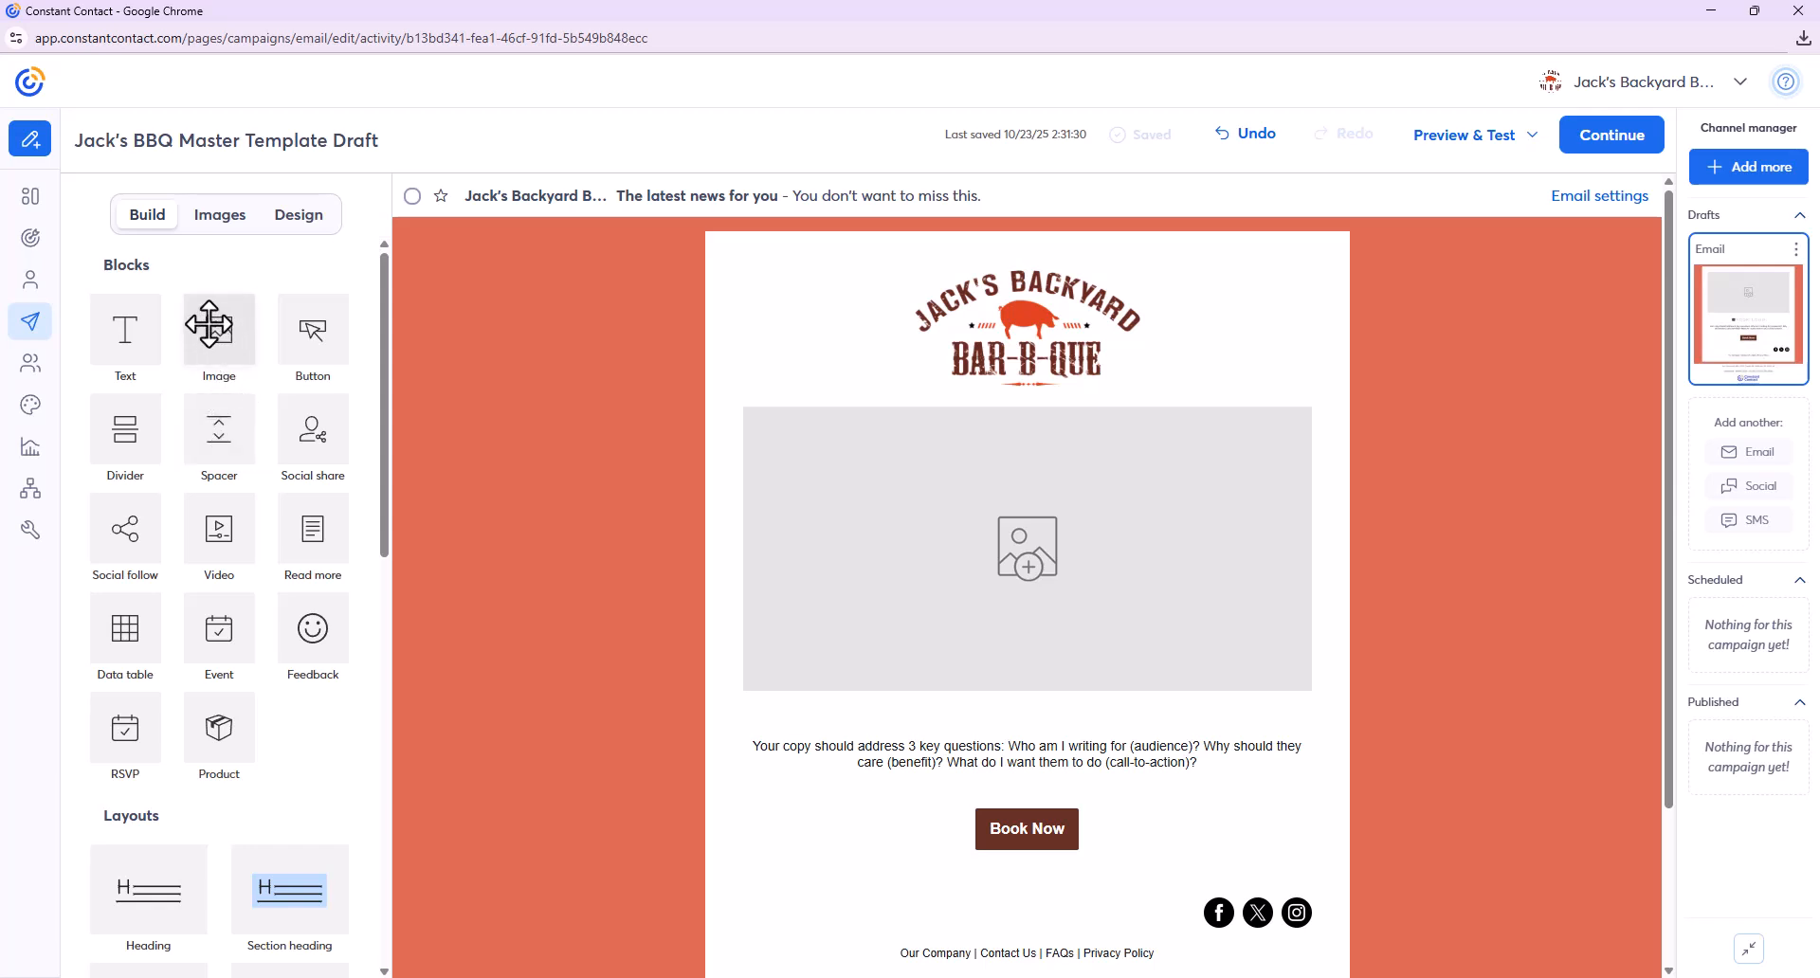
drag(217, 324, 932, 715)
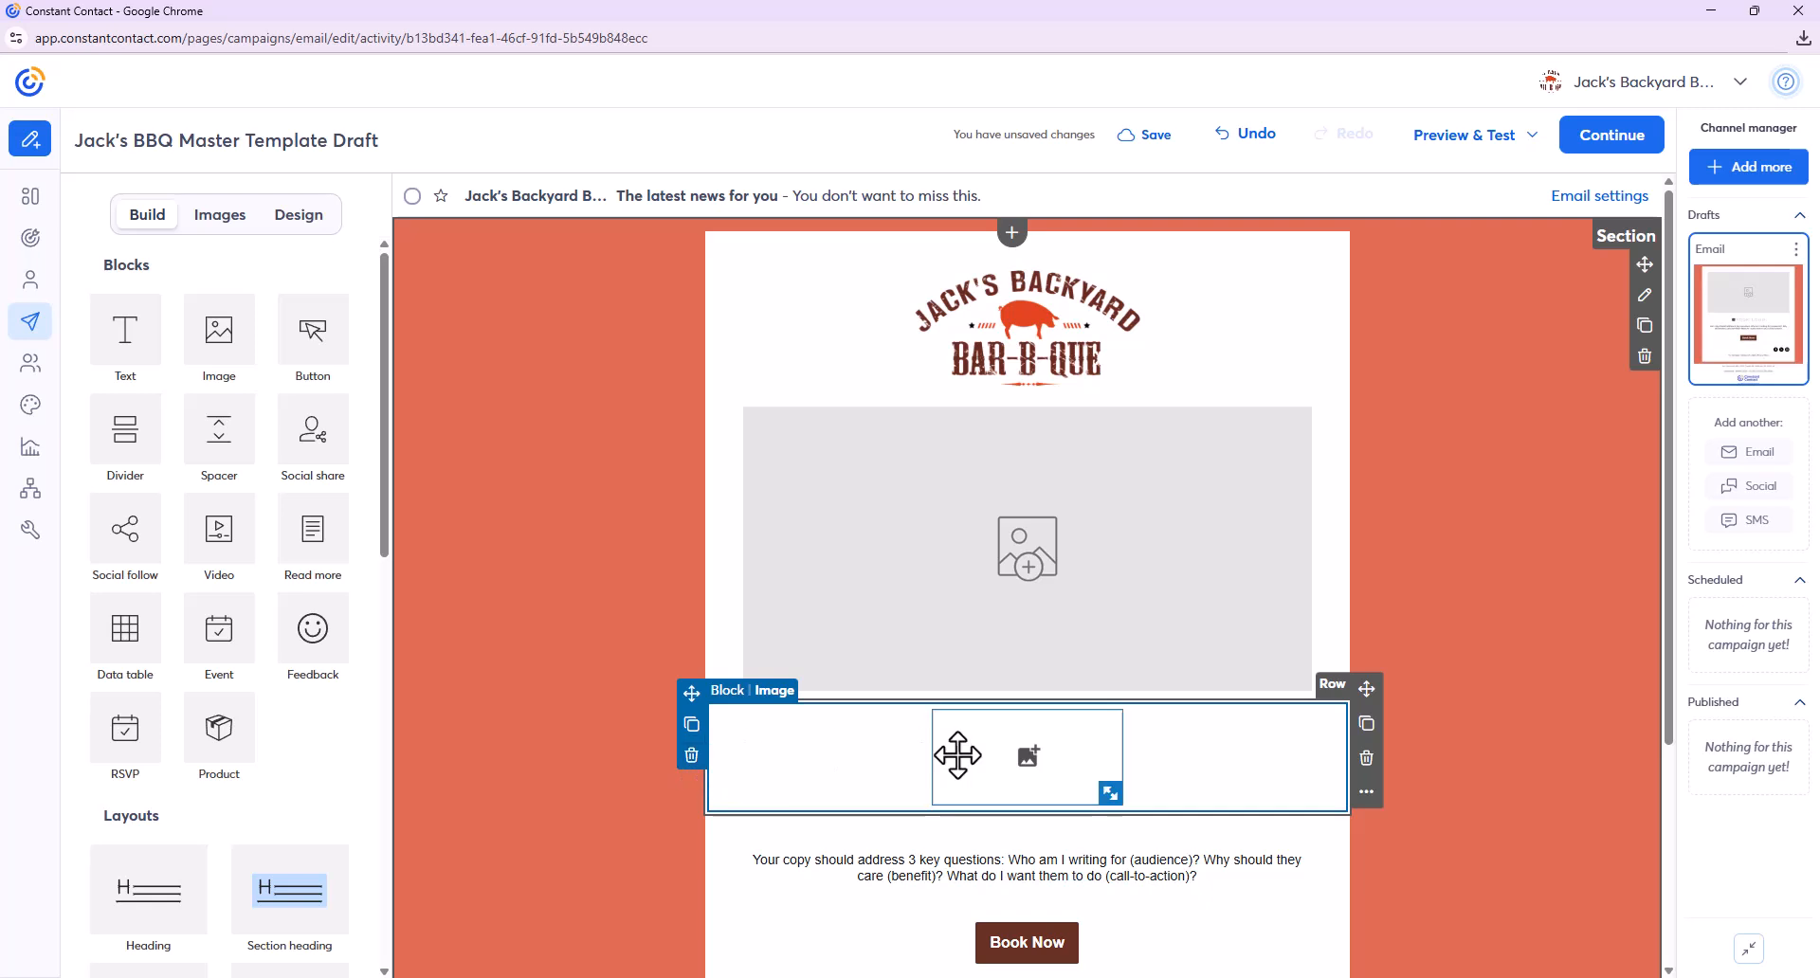
click(691, 756)
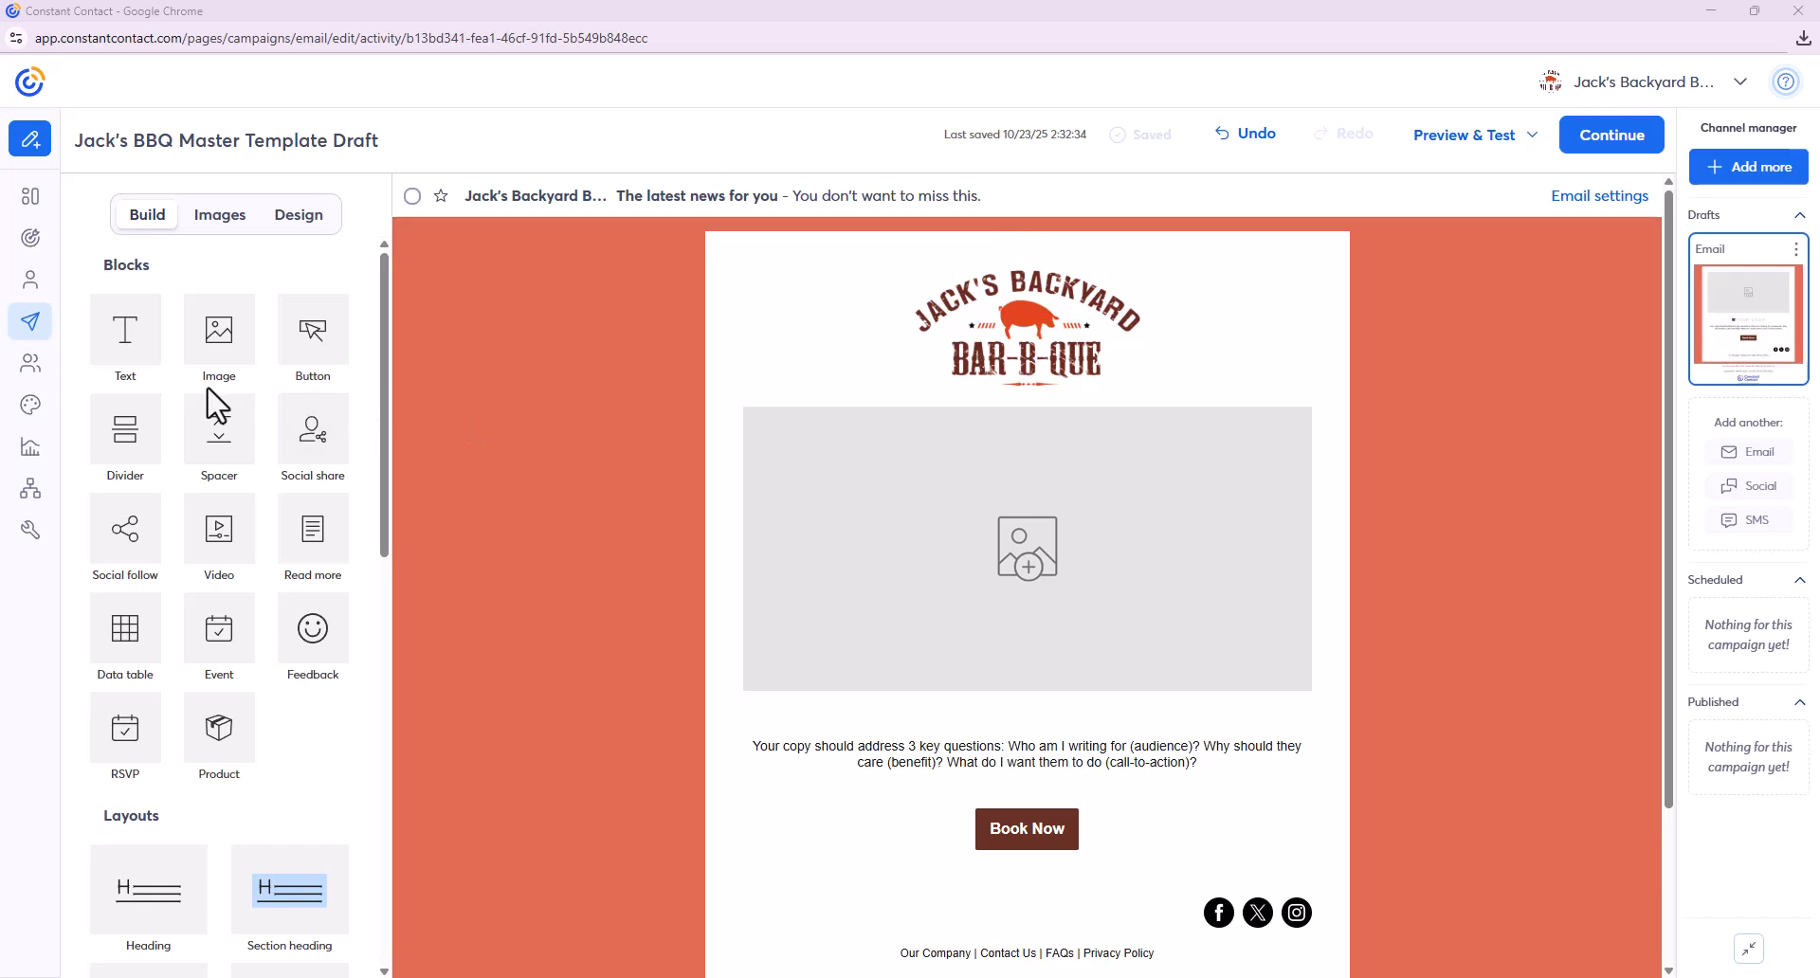
- Insert a Heading layout directly beneath the large image placeholder
scroll(162, 388, down, 5)
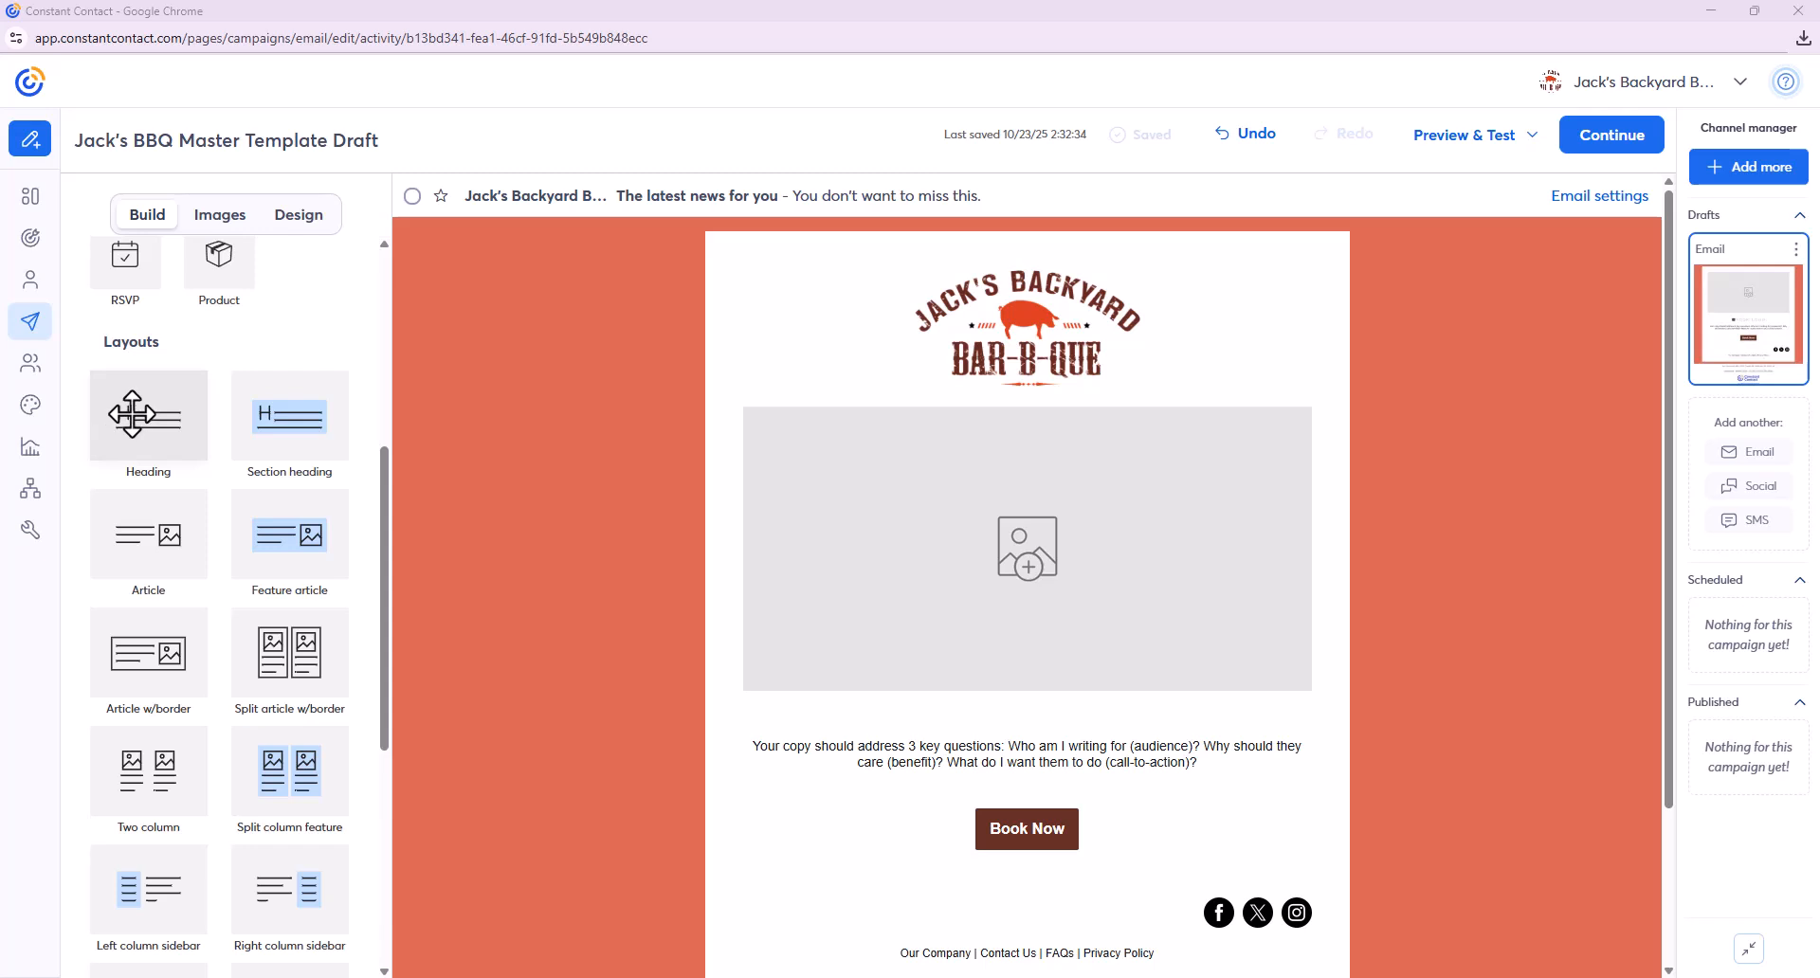
drag(132, 414, 849, 707)
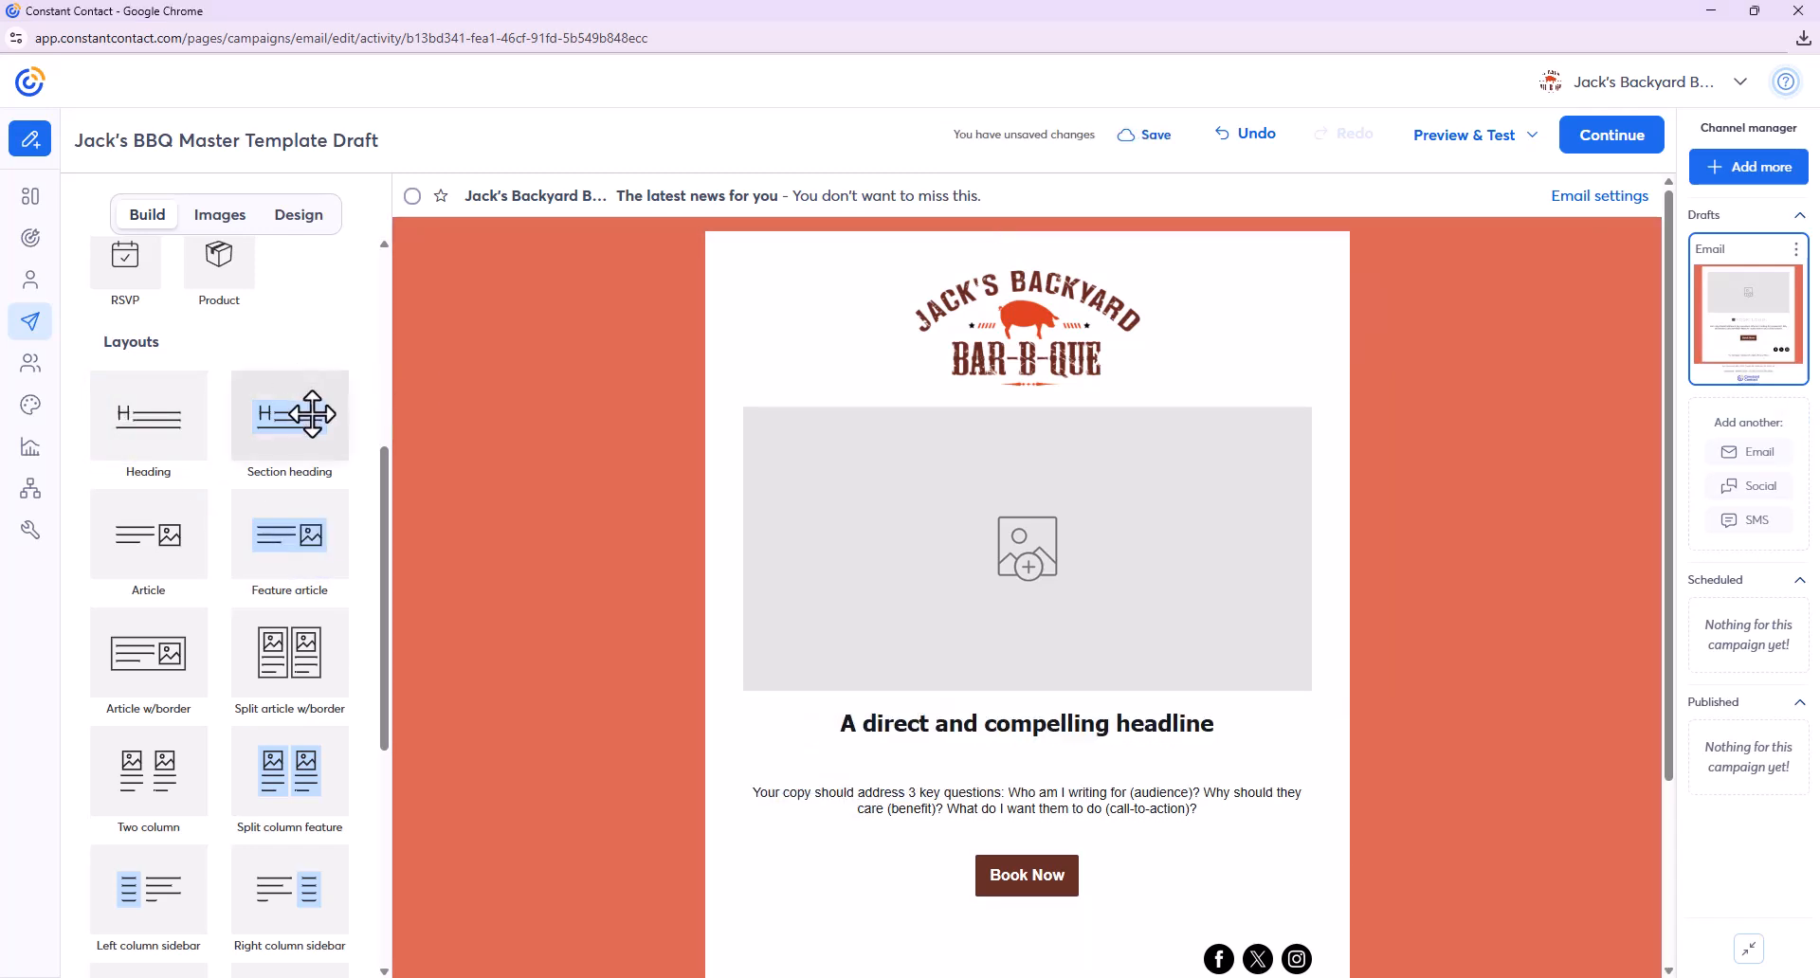
- Try a Section heading layout beneath the headline and delete it again
mouse_move(312, 414)
mouse_down()
mouse_move(980, 723)
mouse_move(1209, 758)
mouse_up()
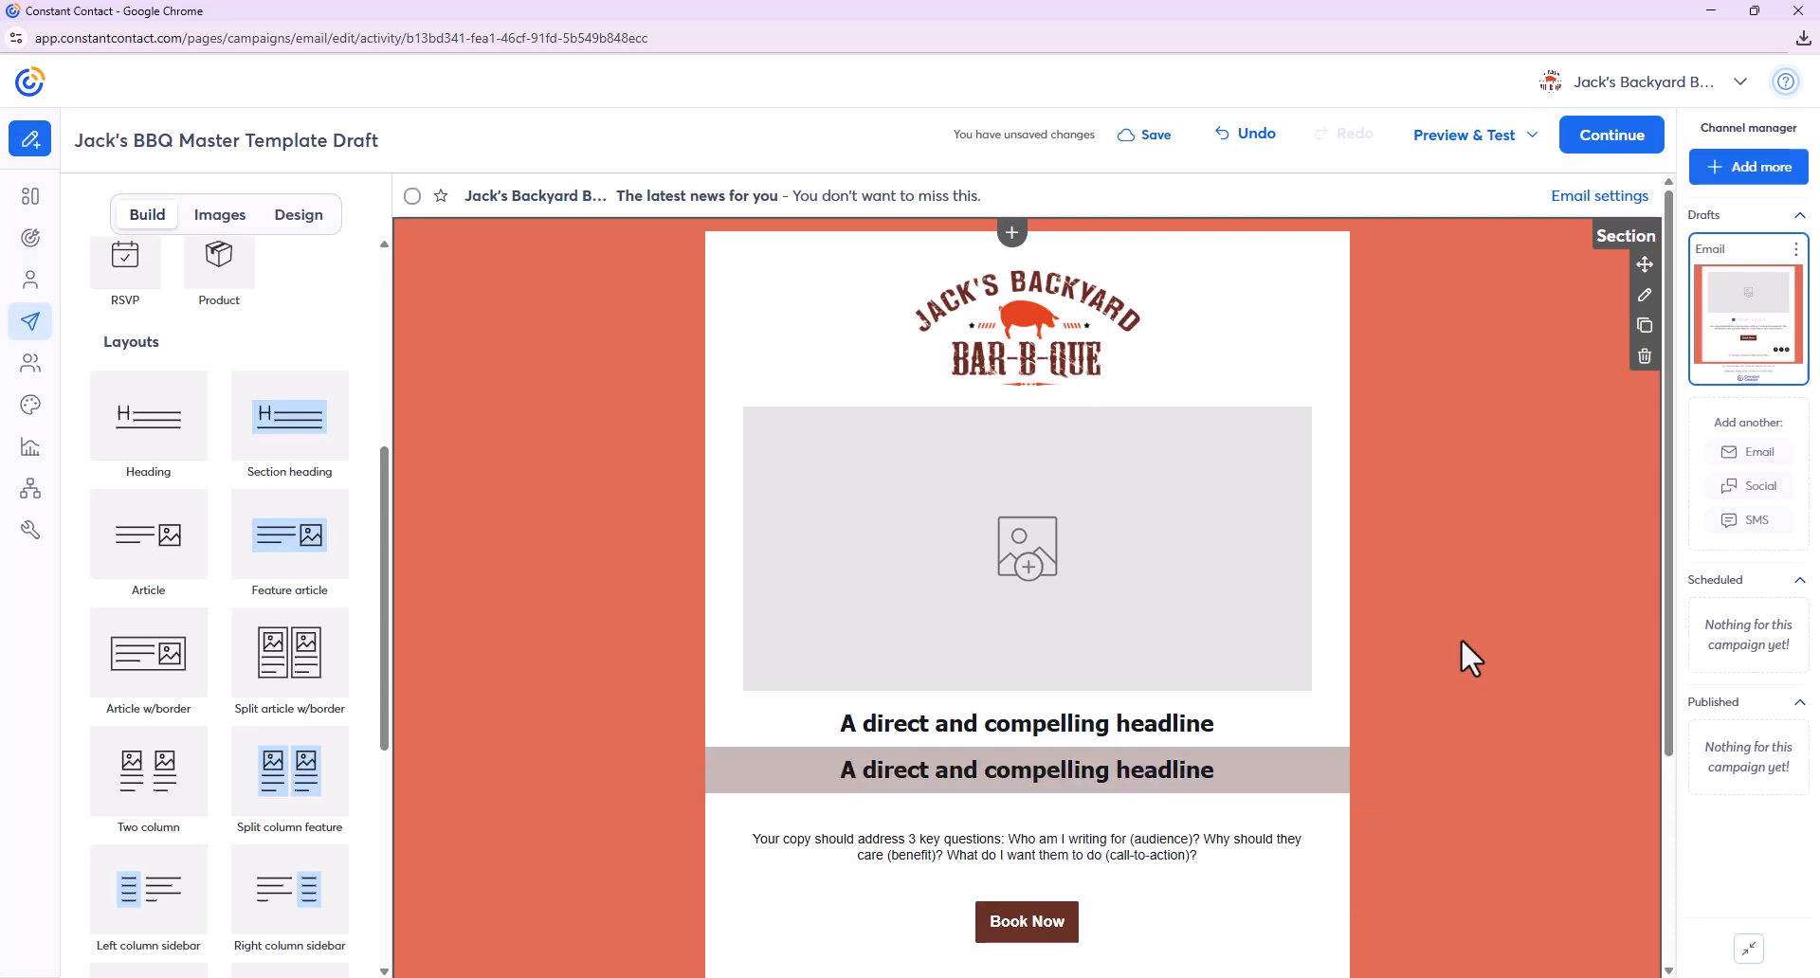
scroll(1461, 641, down, 3)
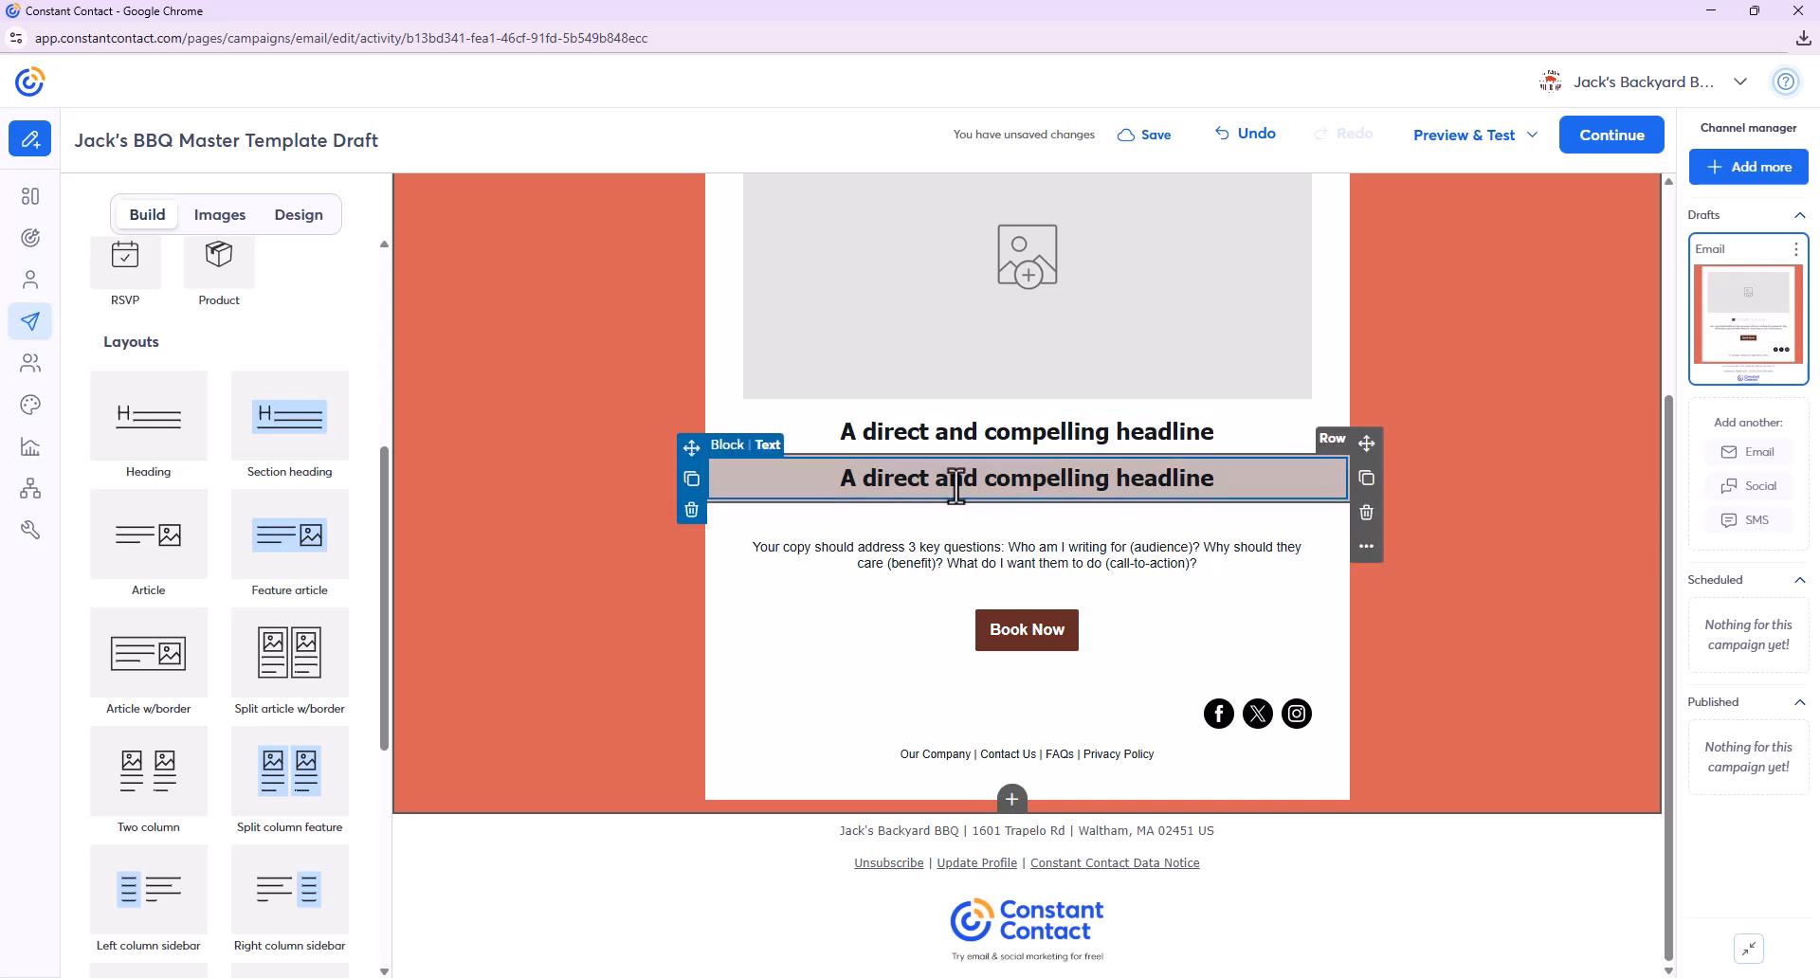
click(691, 510)
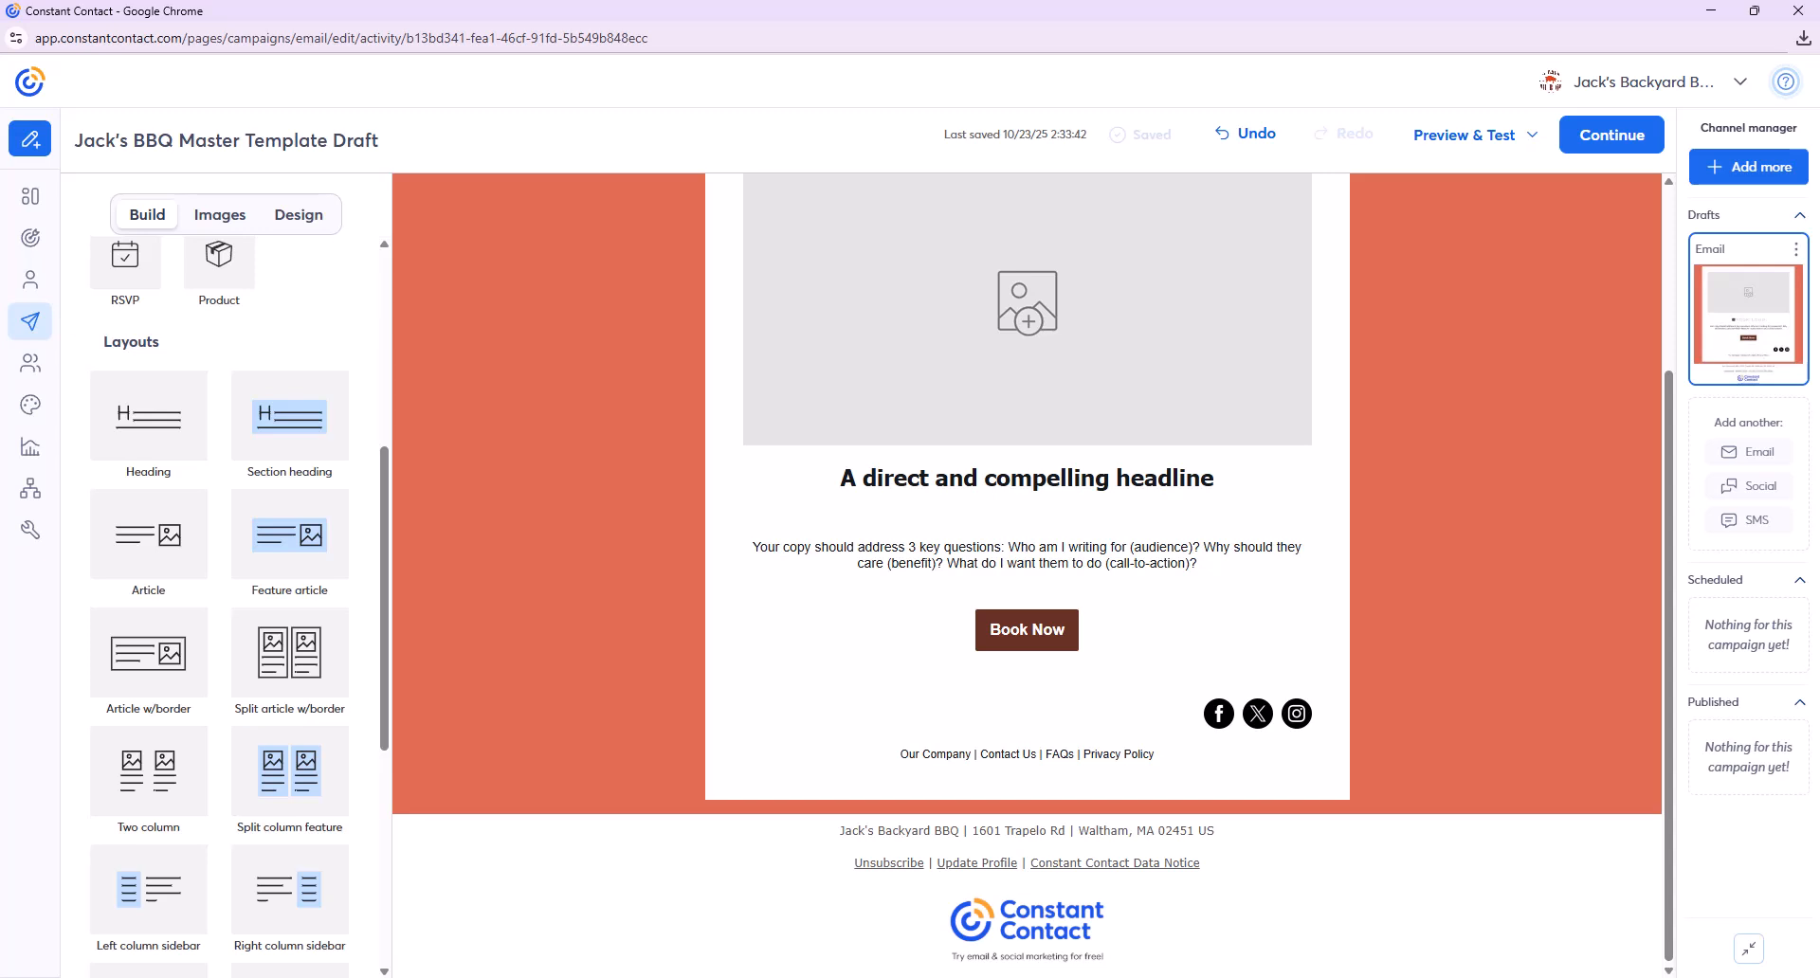
click(1136, 488)
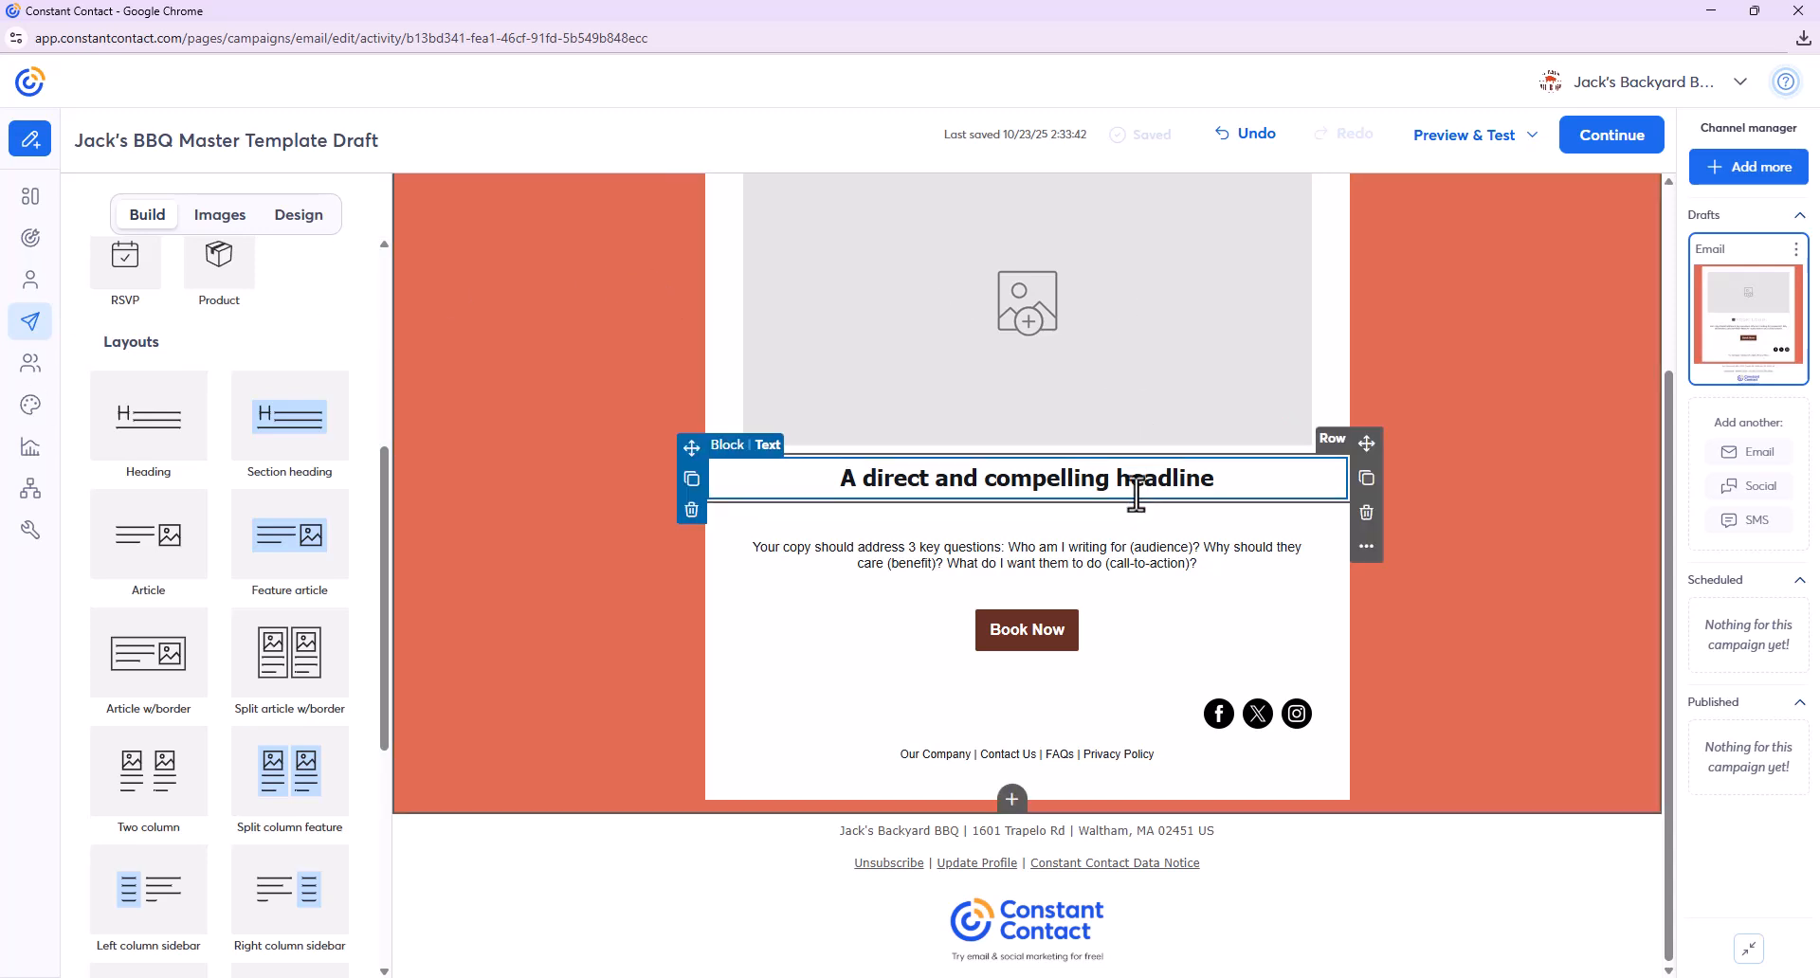
click(1151, 557)
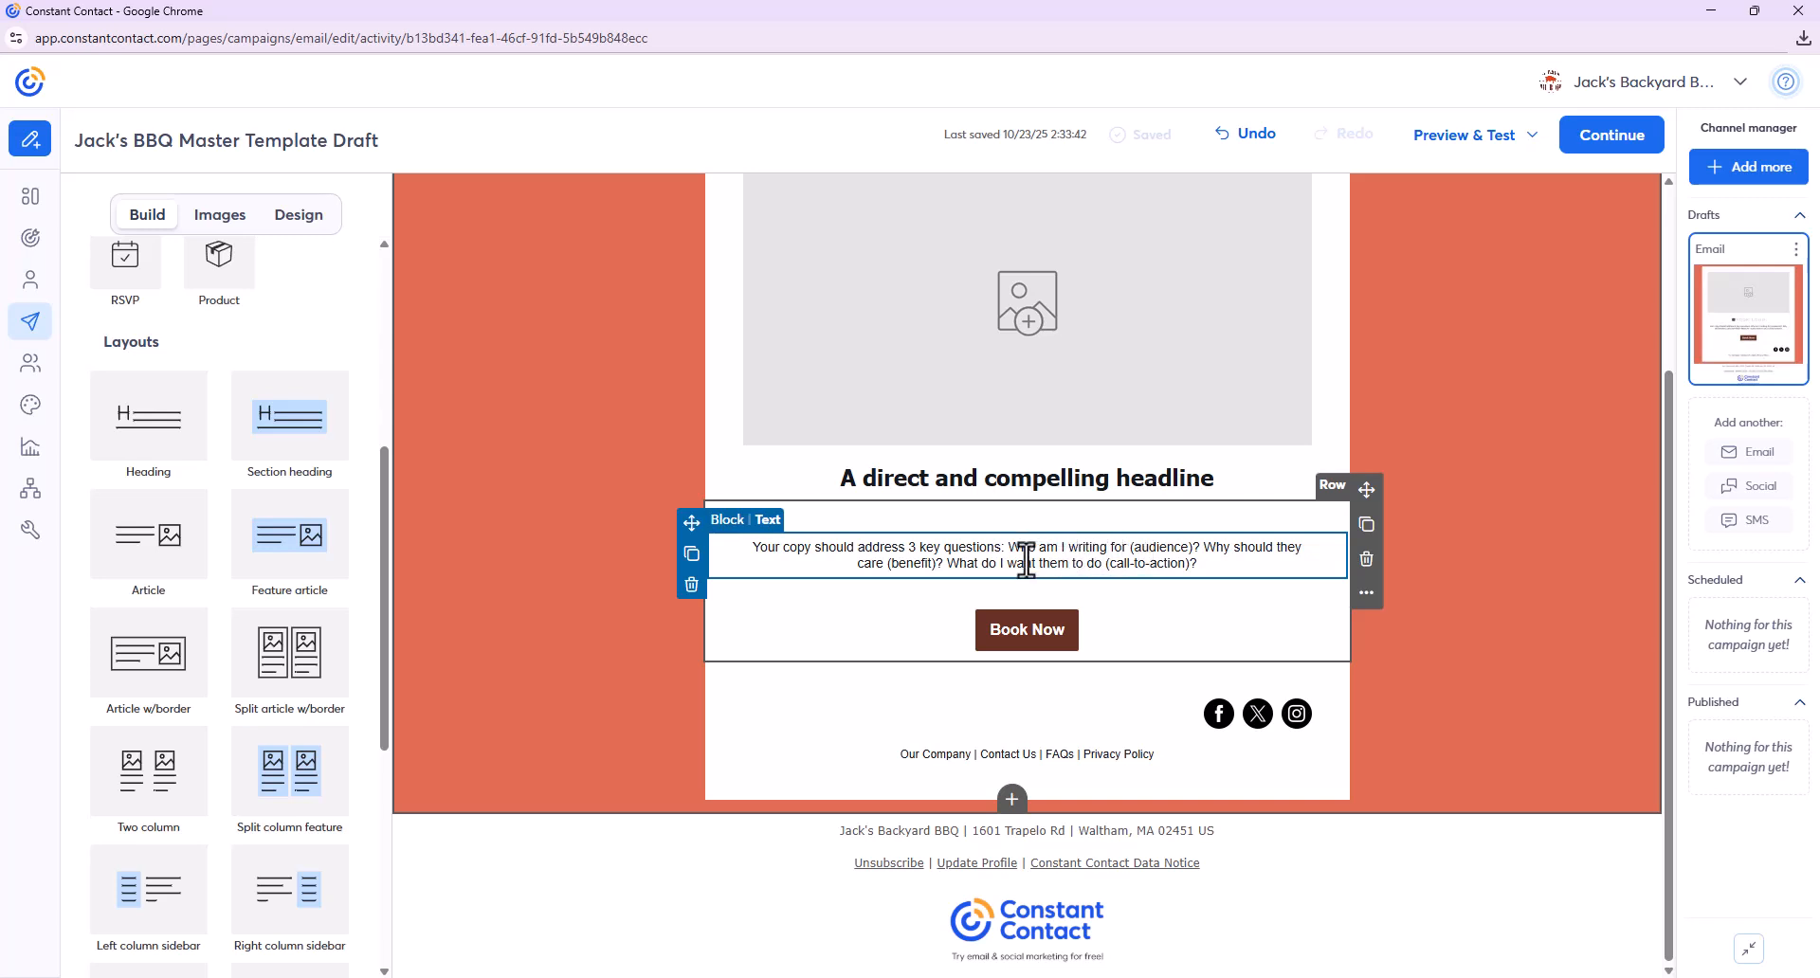
click(913, 477)
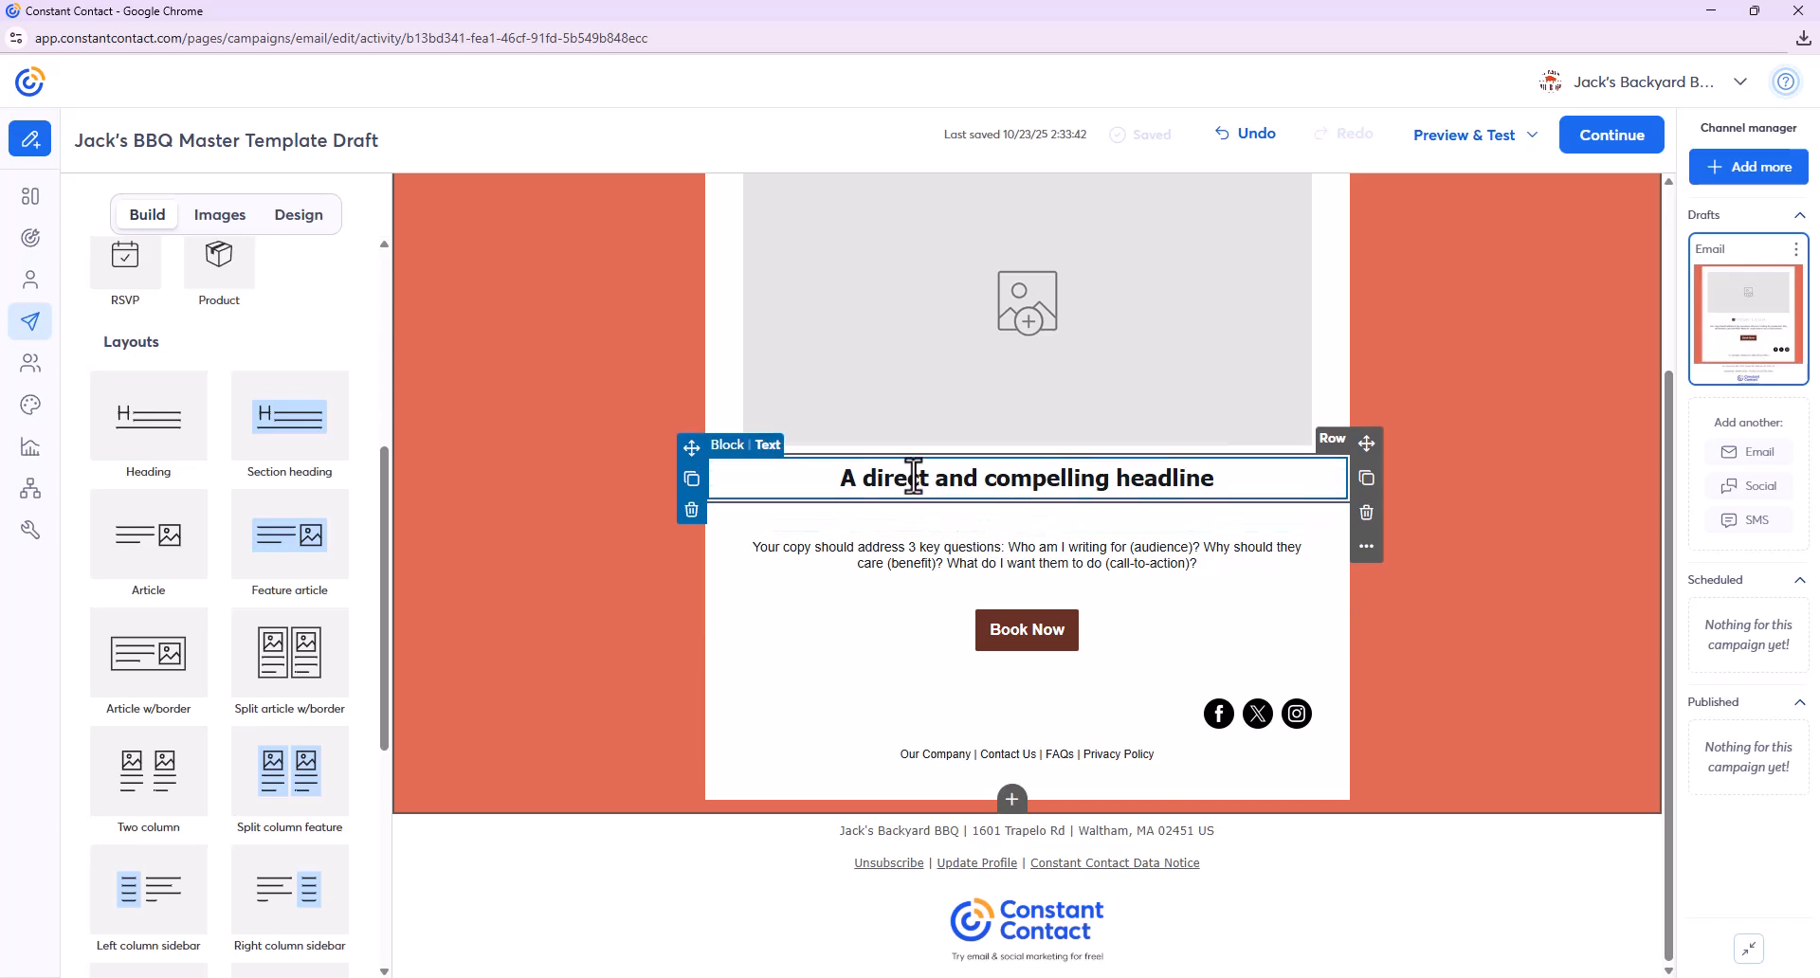
click(555, 485)
- Replace the centred copy under the headline with a new Text block, deleting the old text block and its neighbouring spacers
scroll(189, 456, up, 5)
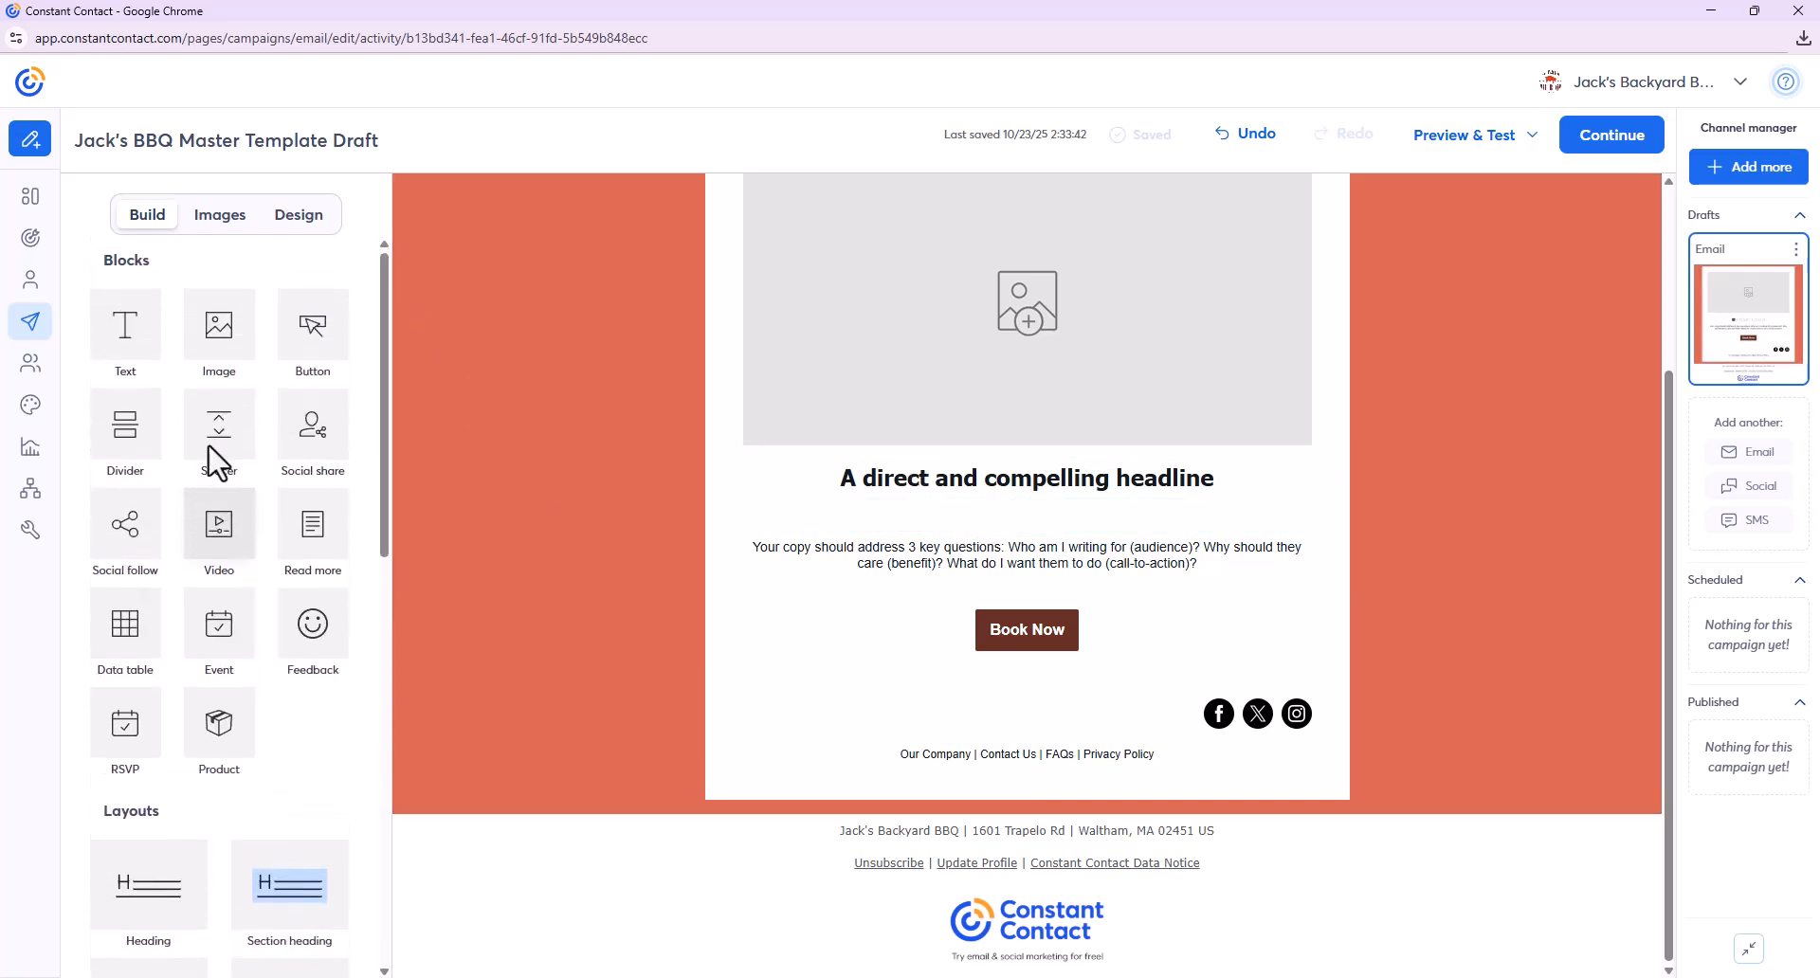
drag(123, 327, 853, 504)
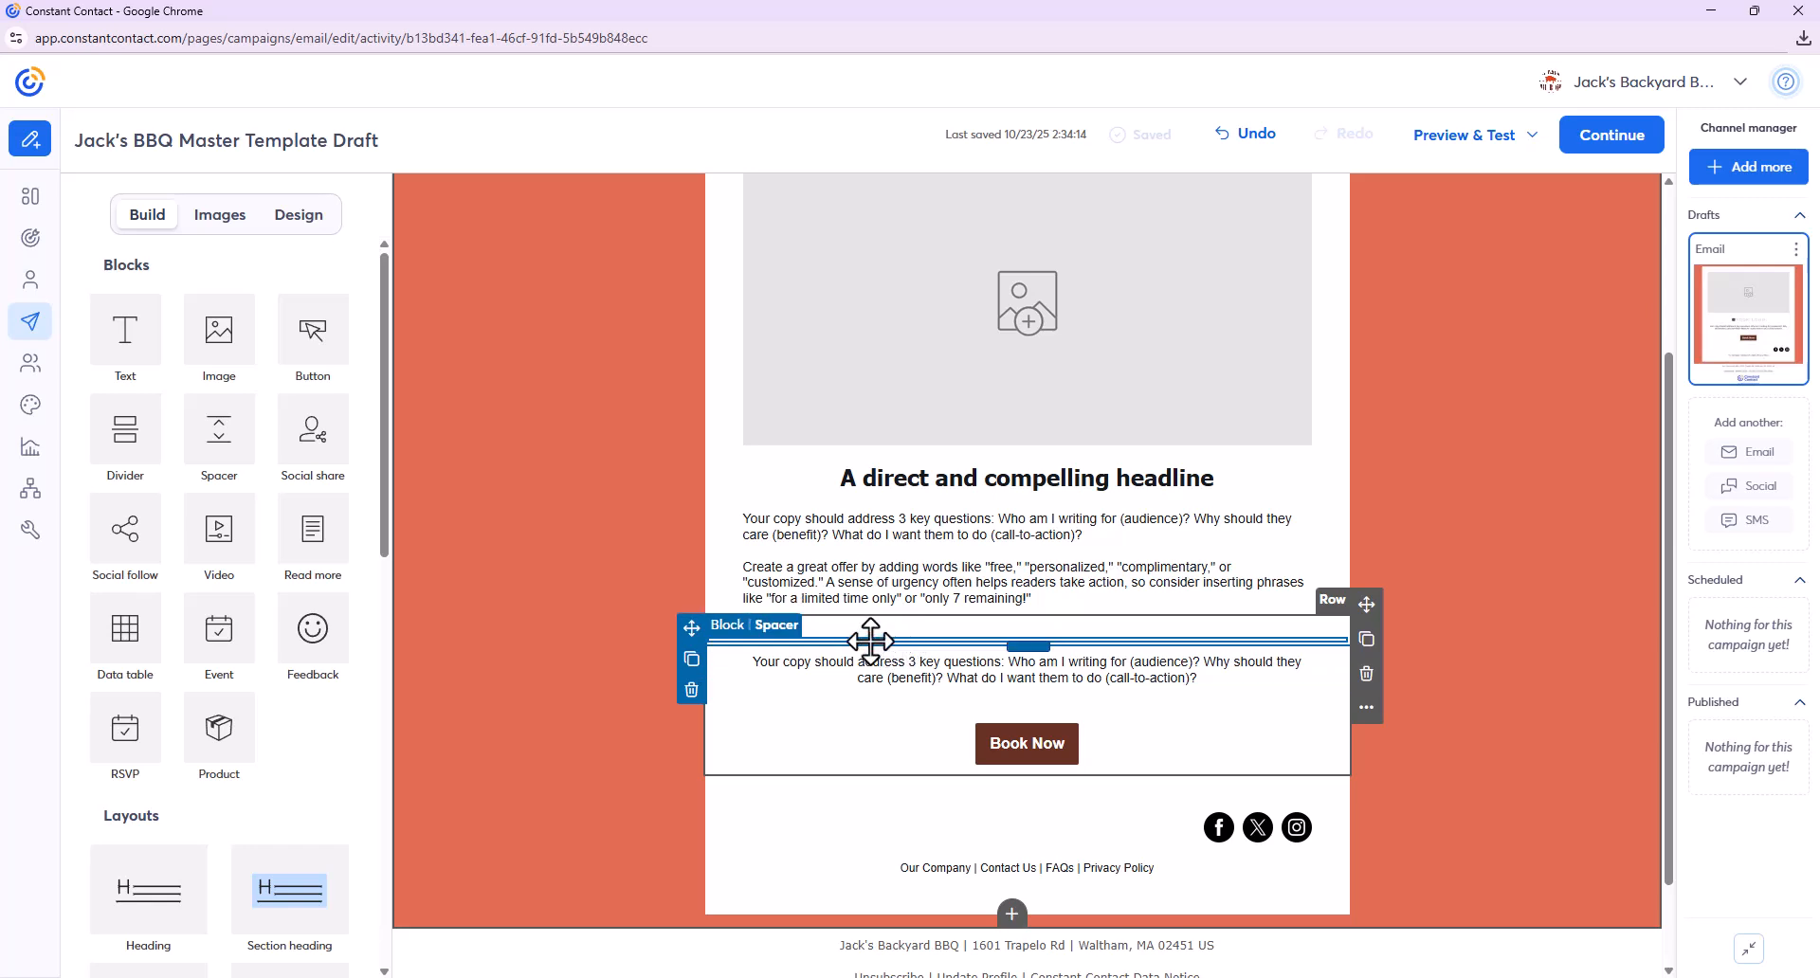
click(869, 641)
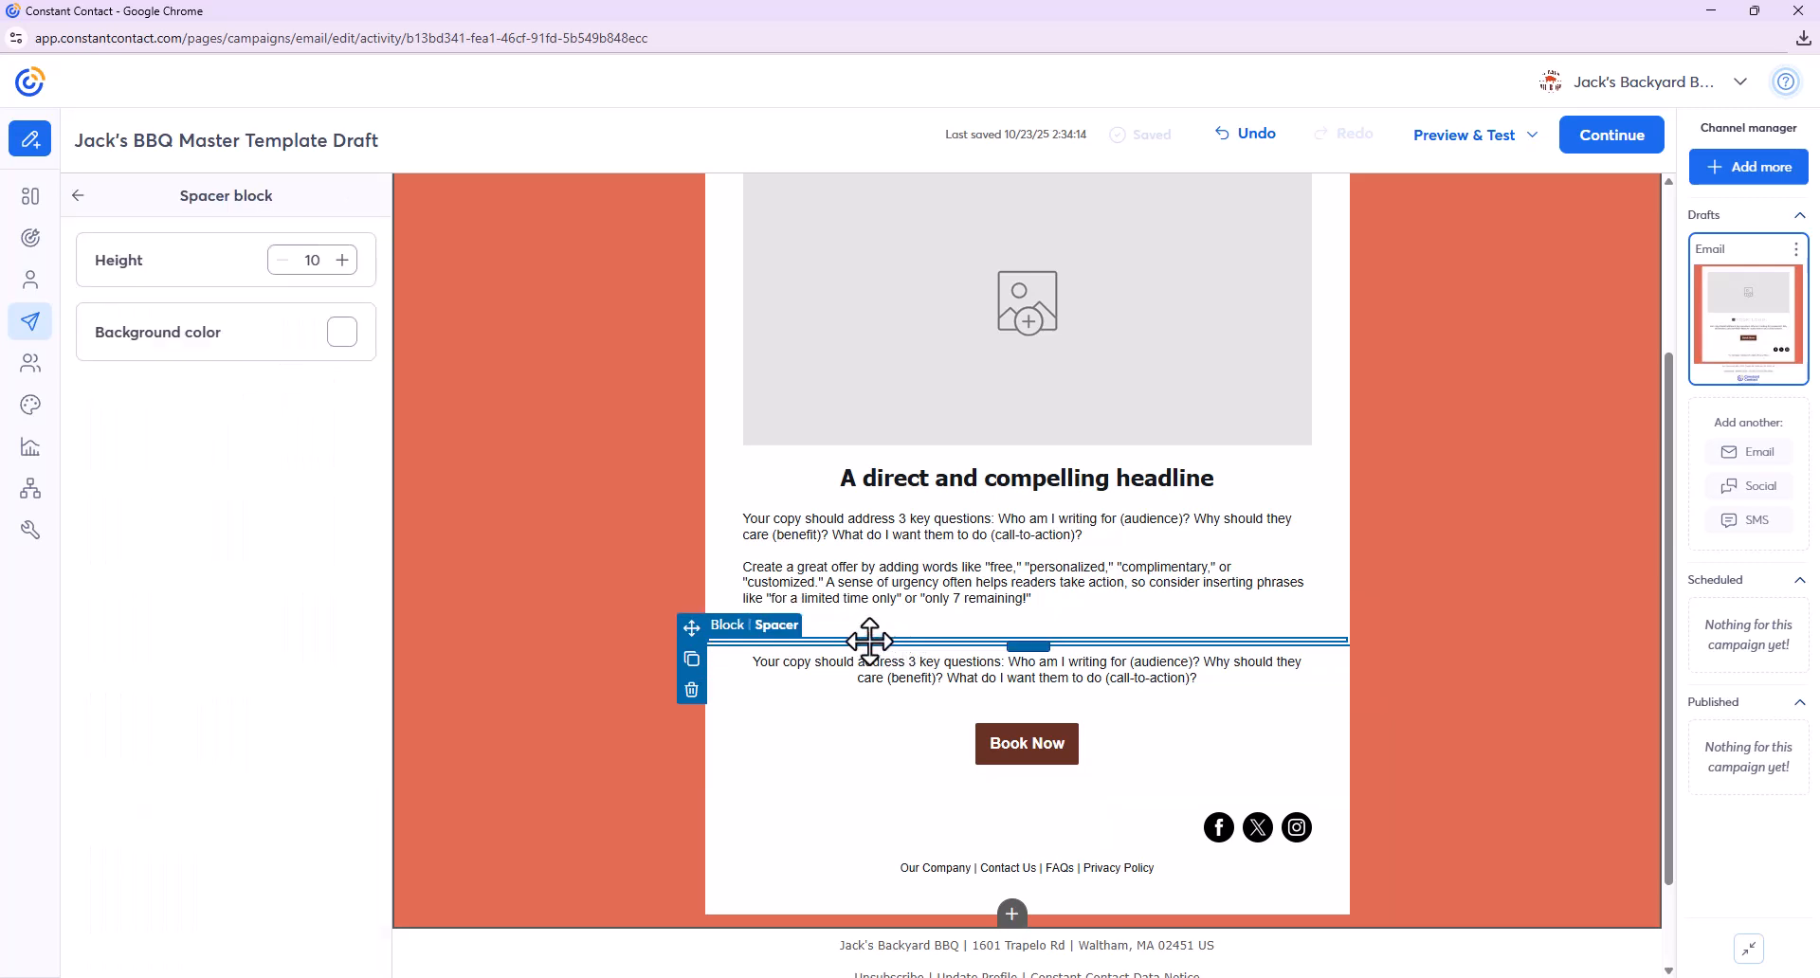
click(695, 715)
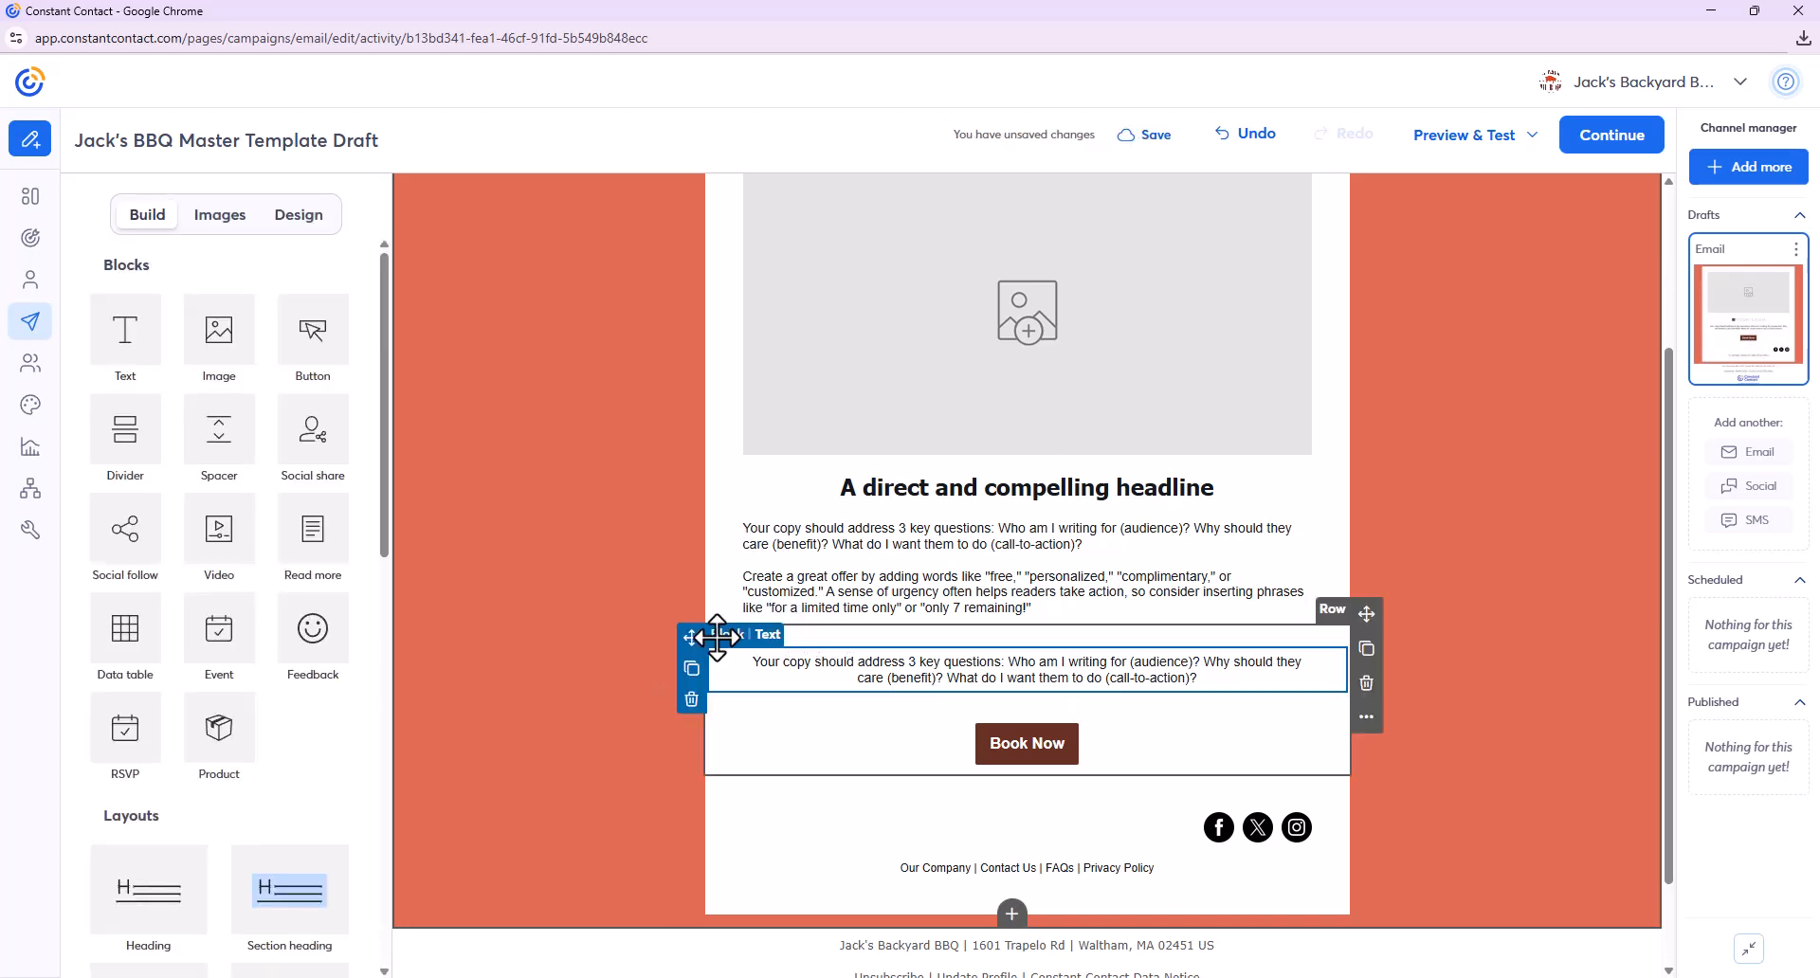
click(691, 701)
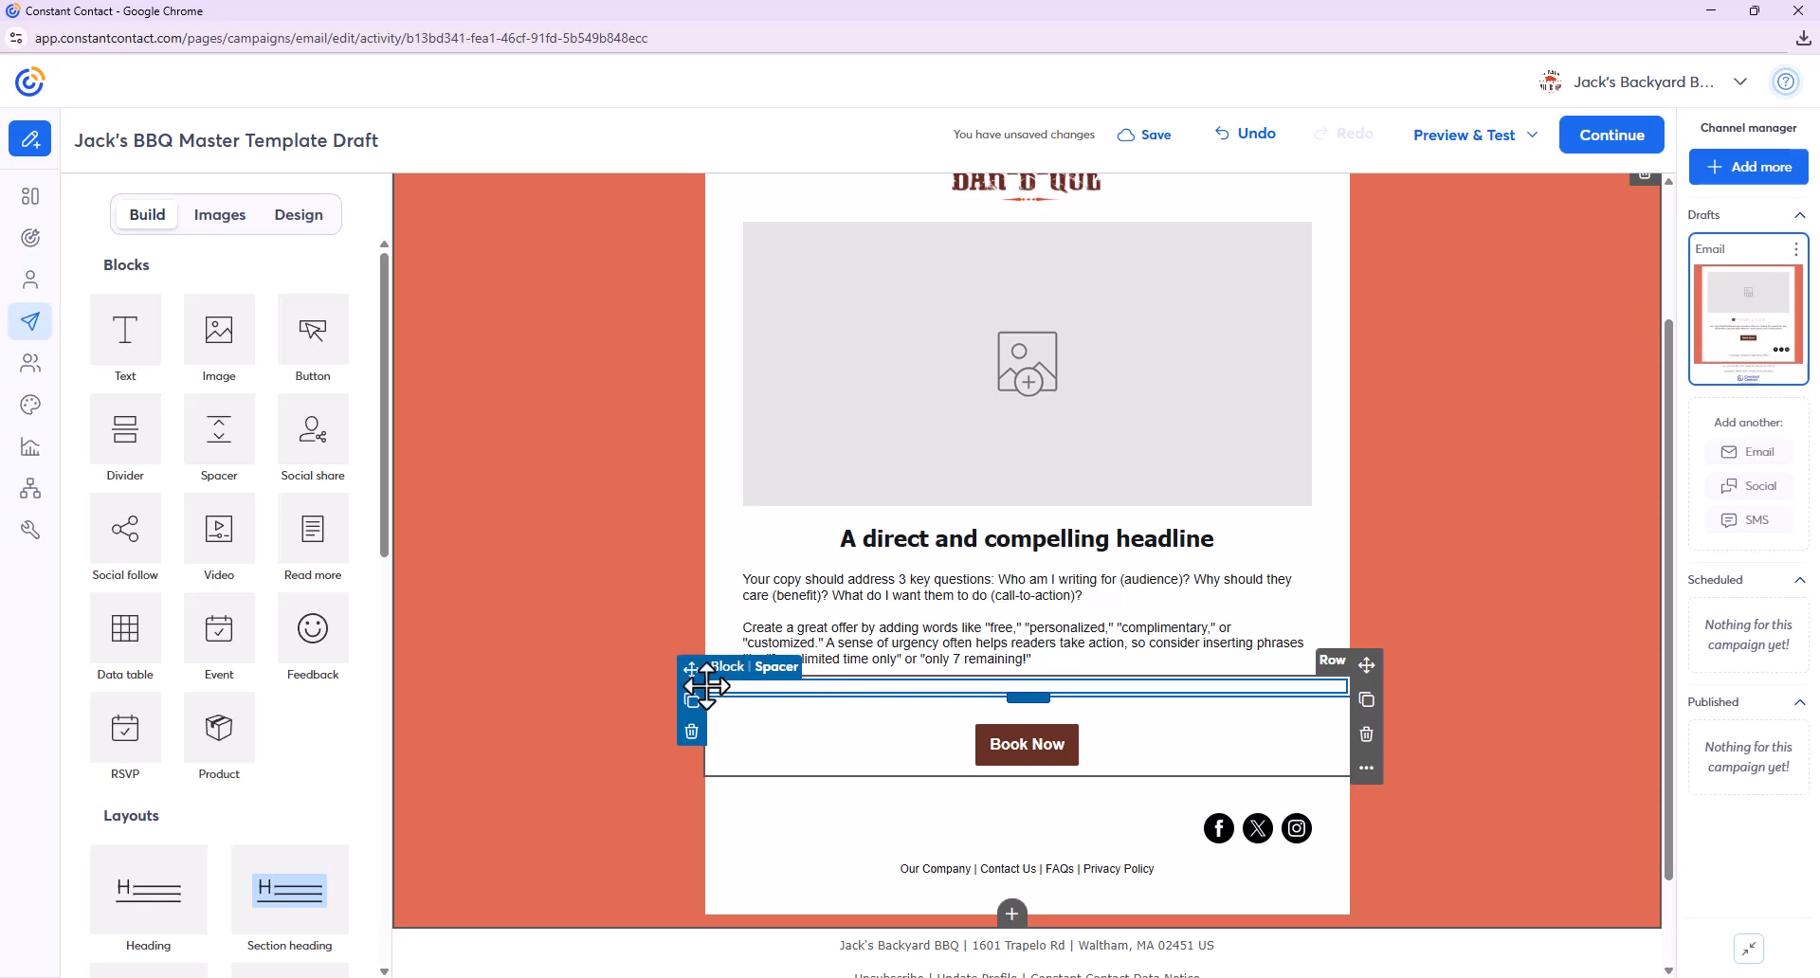
click(691, 732)
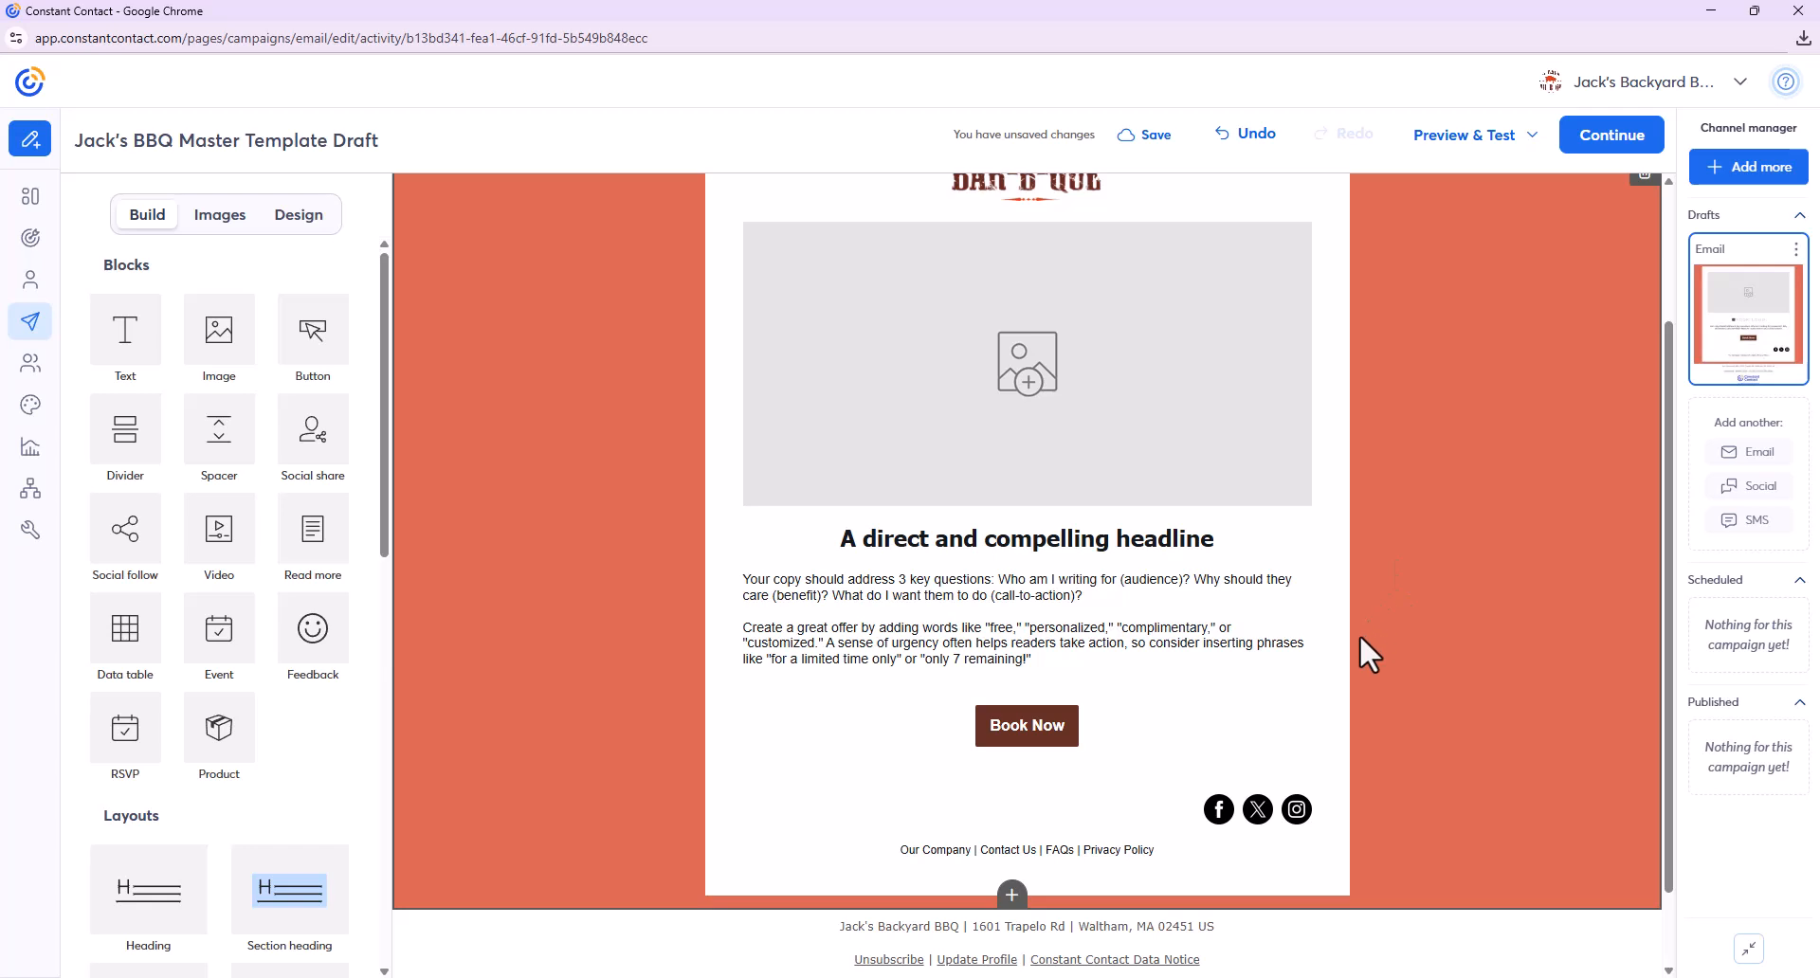
- Replace the Book Now button with a new Button block beneath the copy, deleting the spacer next to the old button
scroll(1359, 634, down, 1)
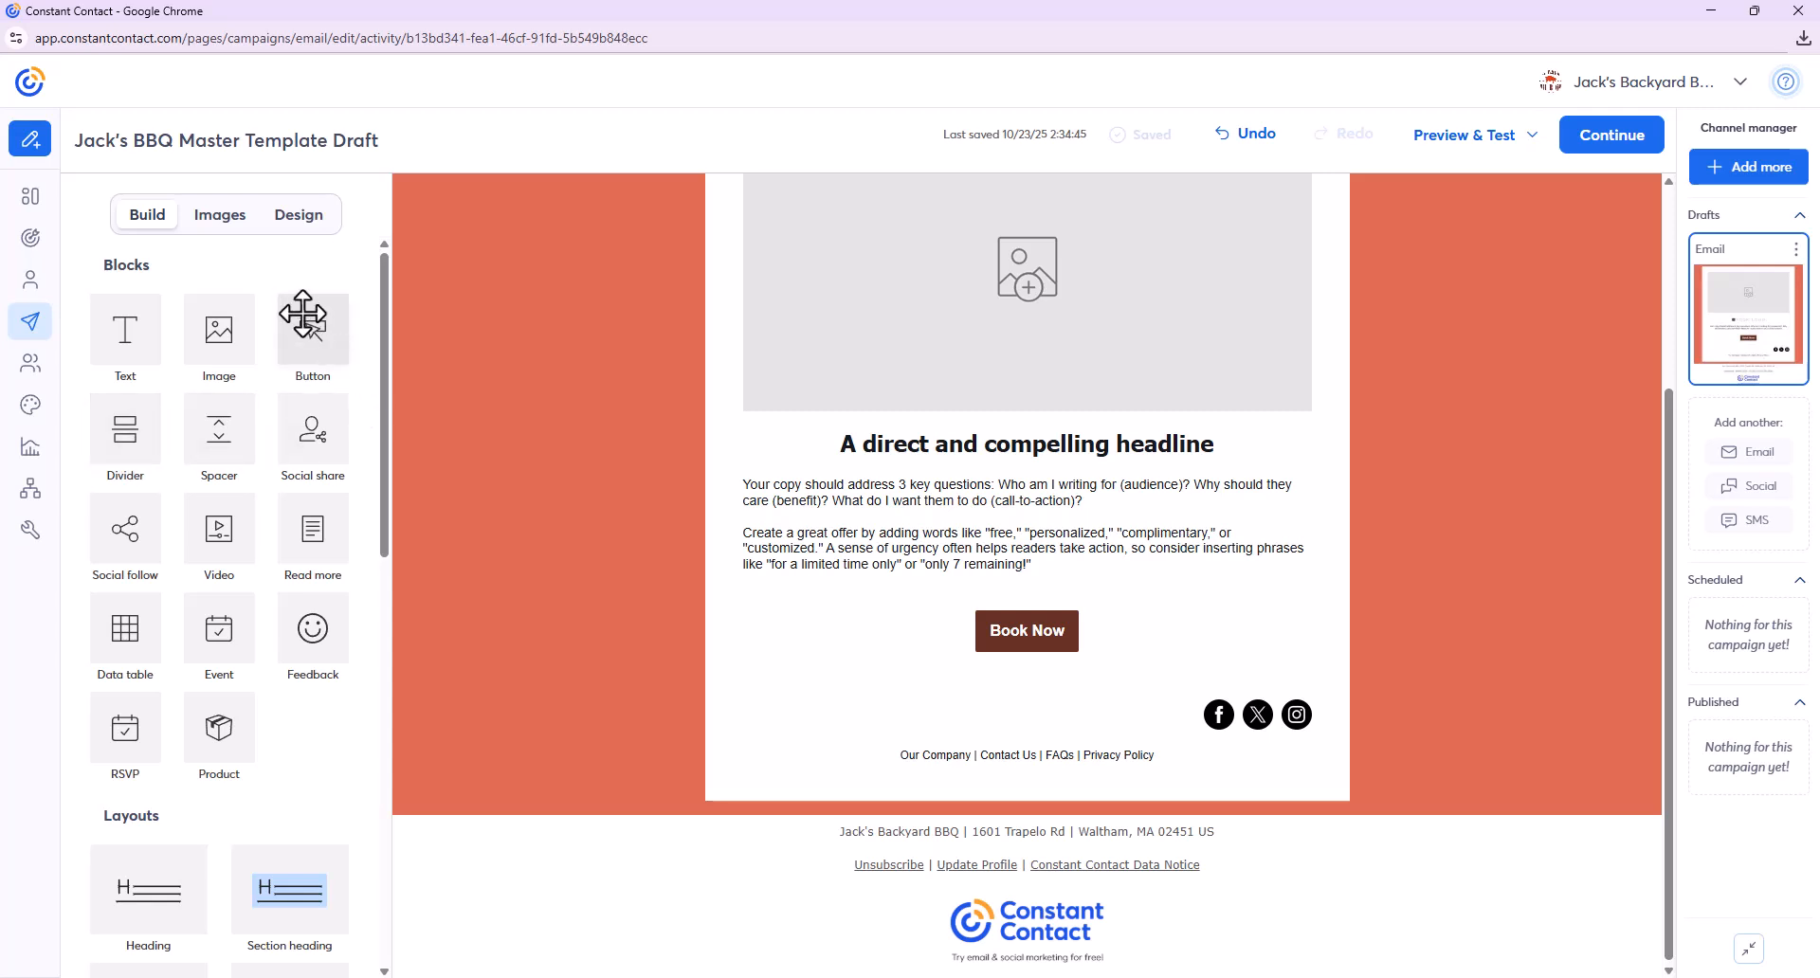
drag(307, 332, 1327, 688)
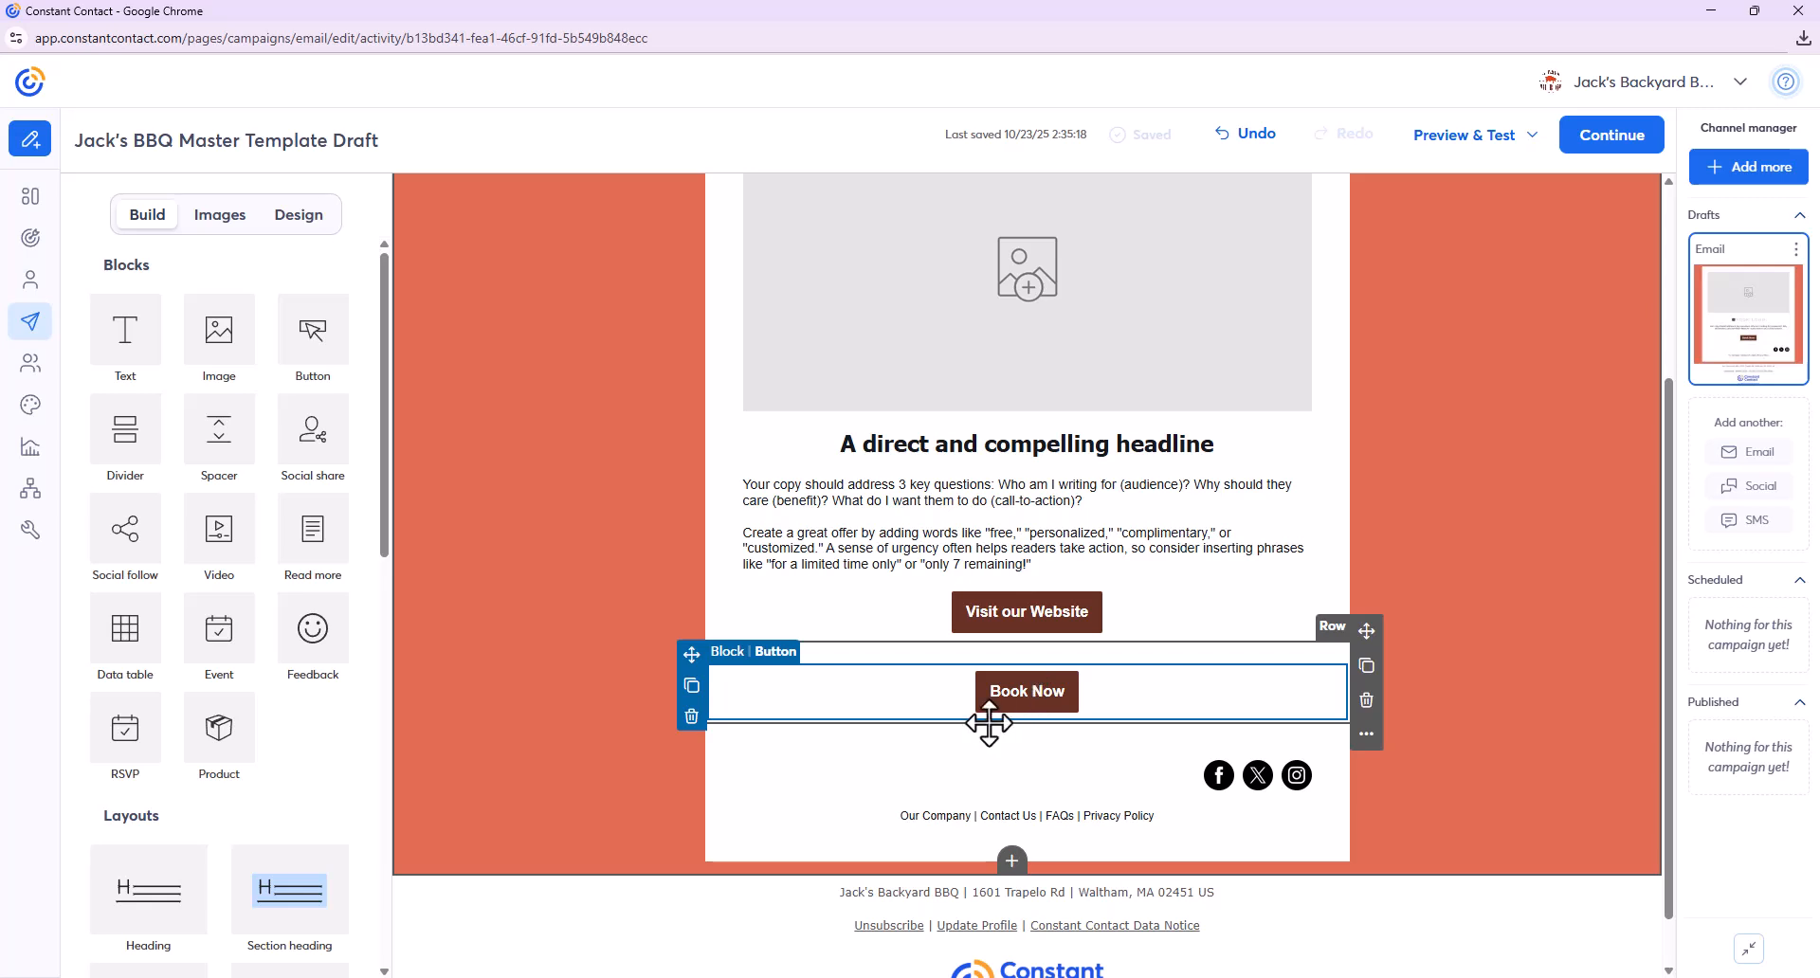
click(692, 717)
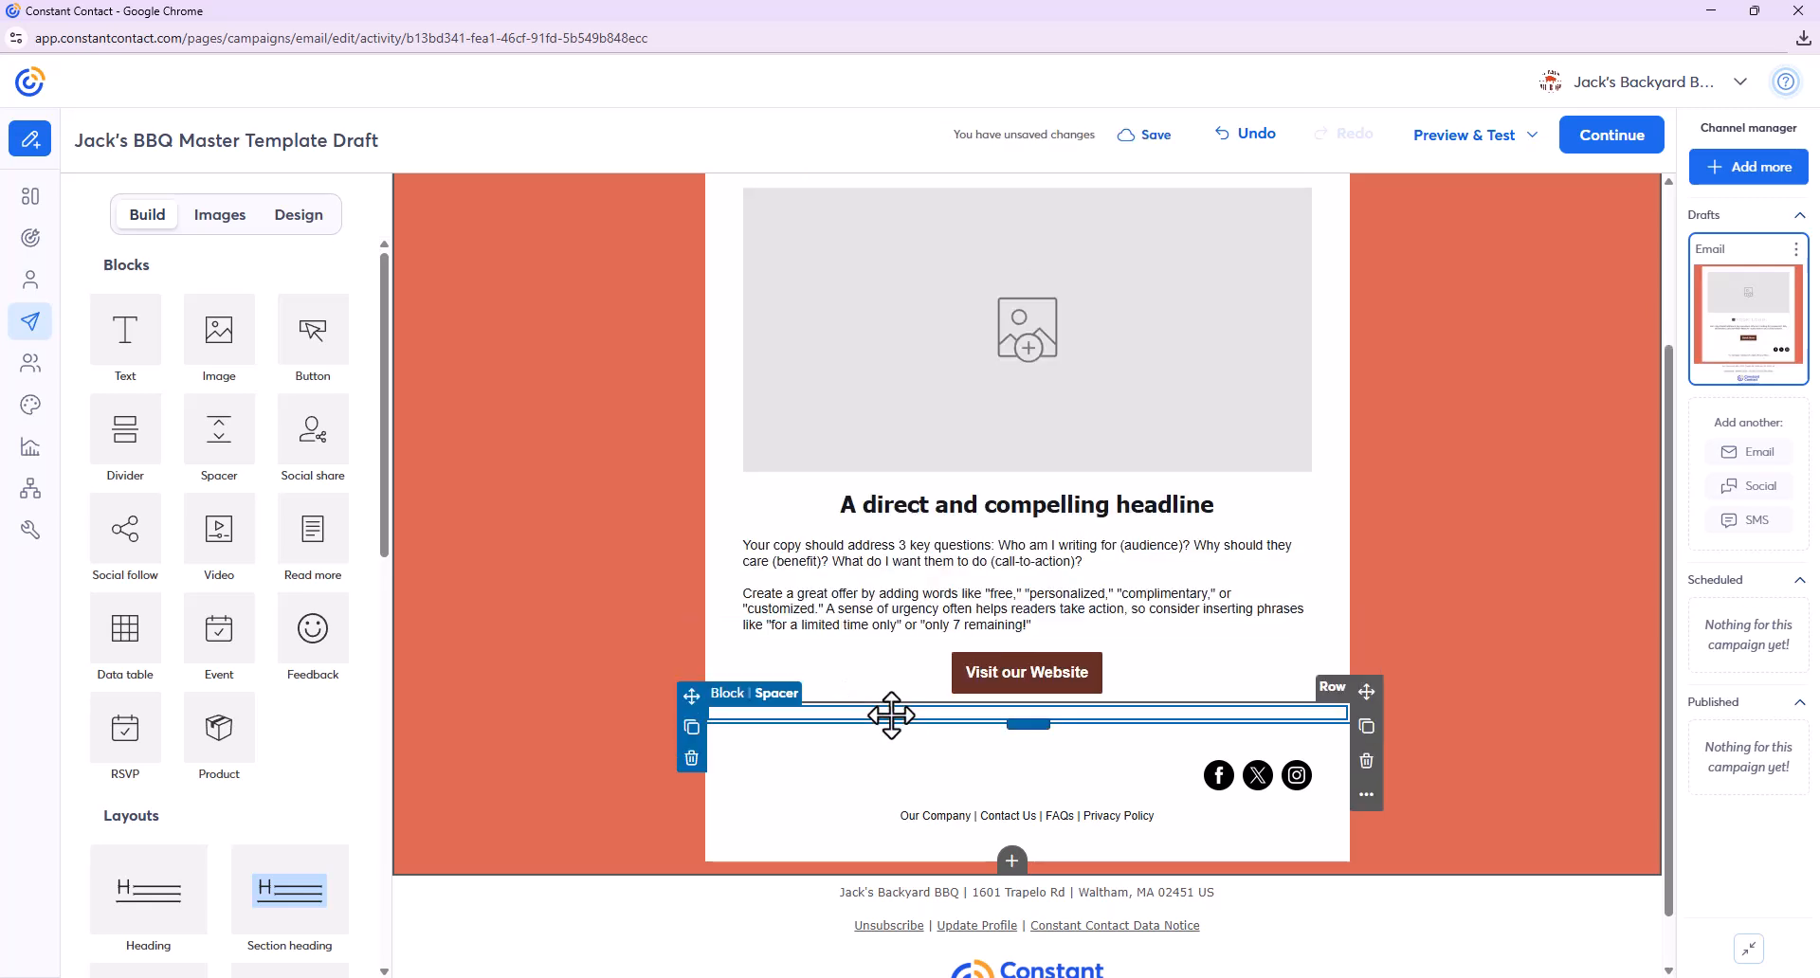
click(691, 759)
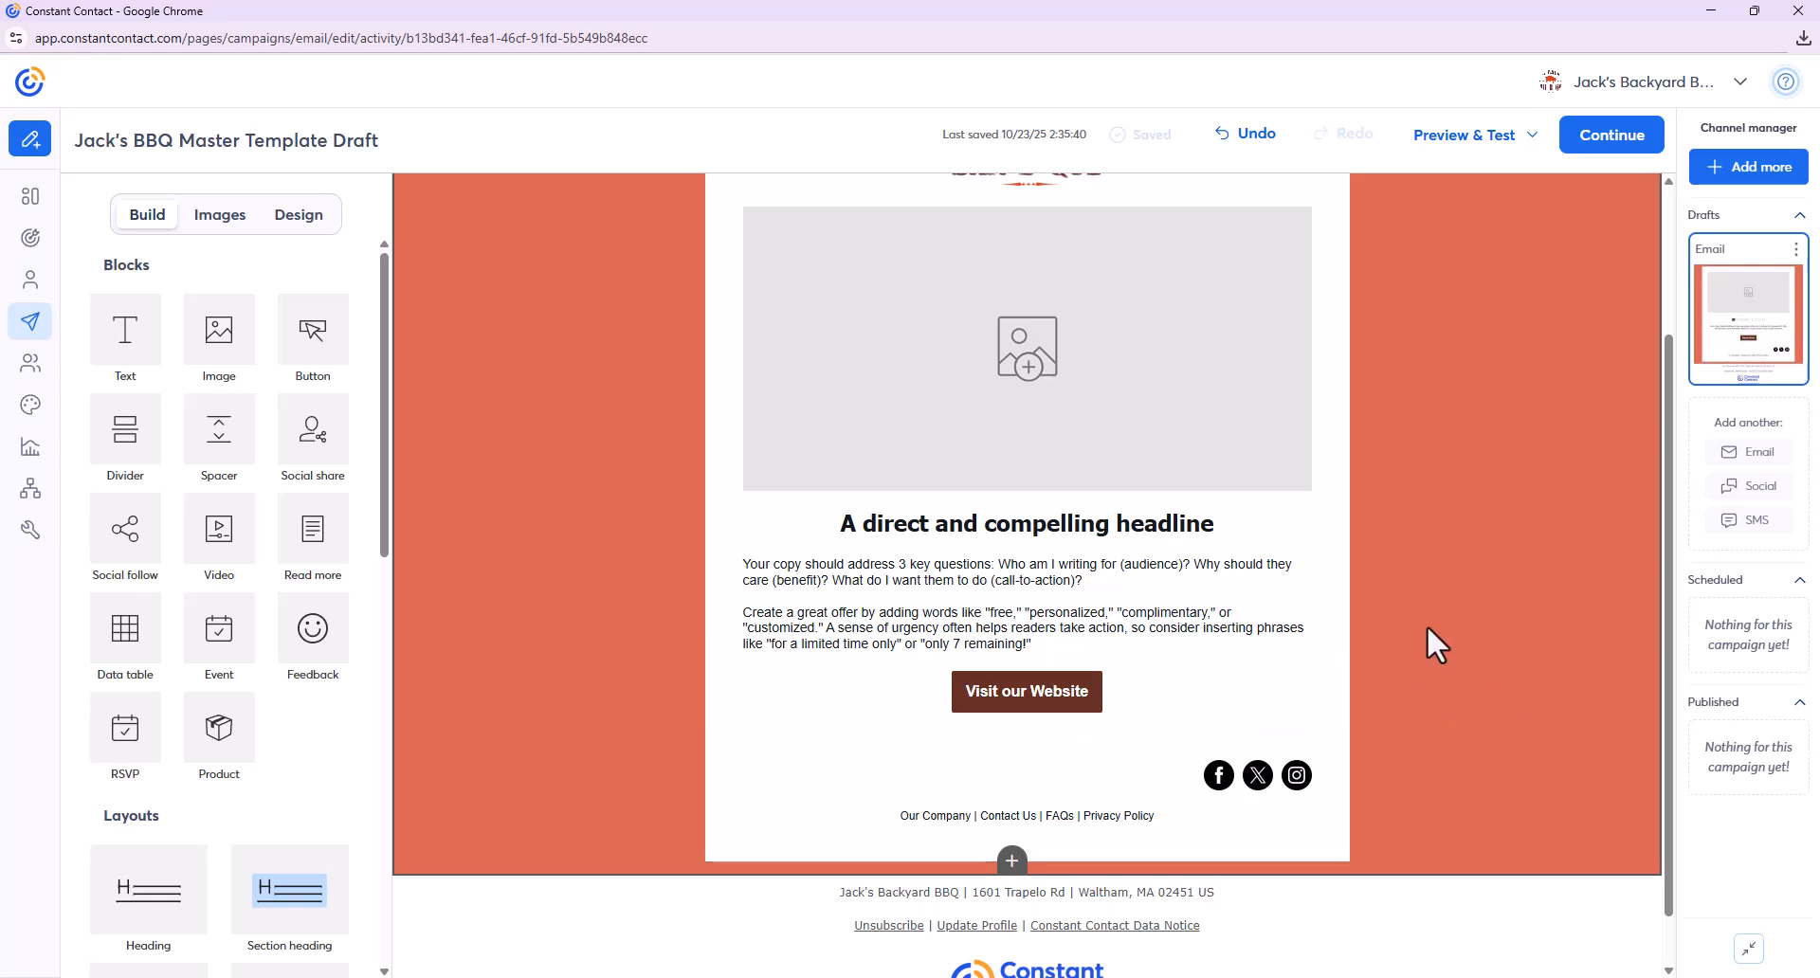
- Insert a Feature article layout beneath the Visit our Website button and delete its image block
scroll(1425, 624, down, 1)
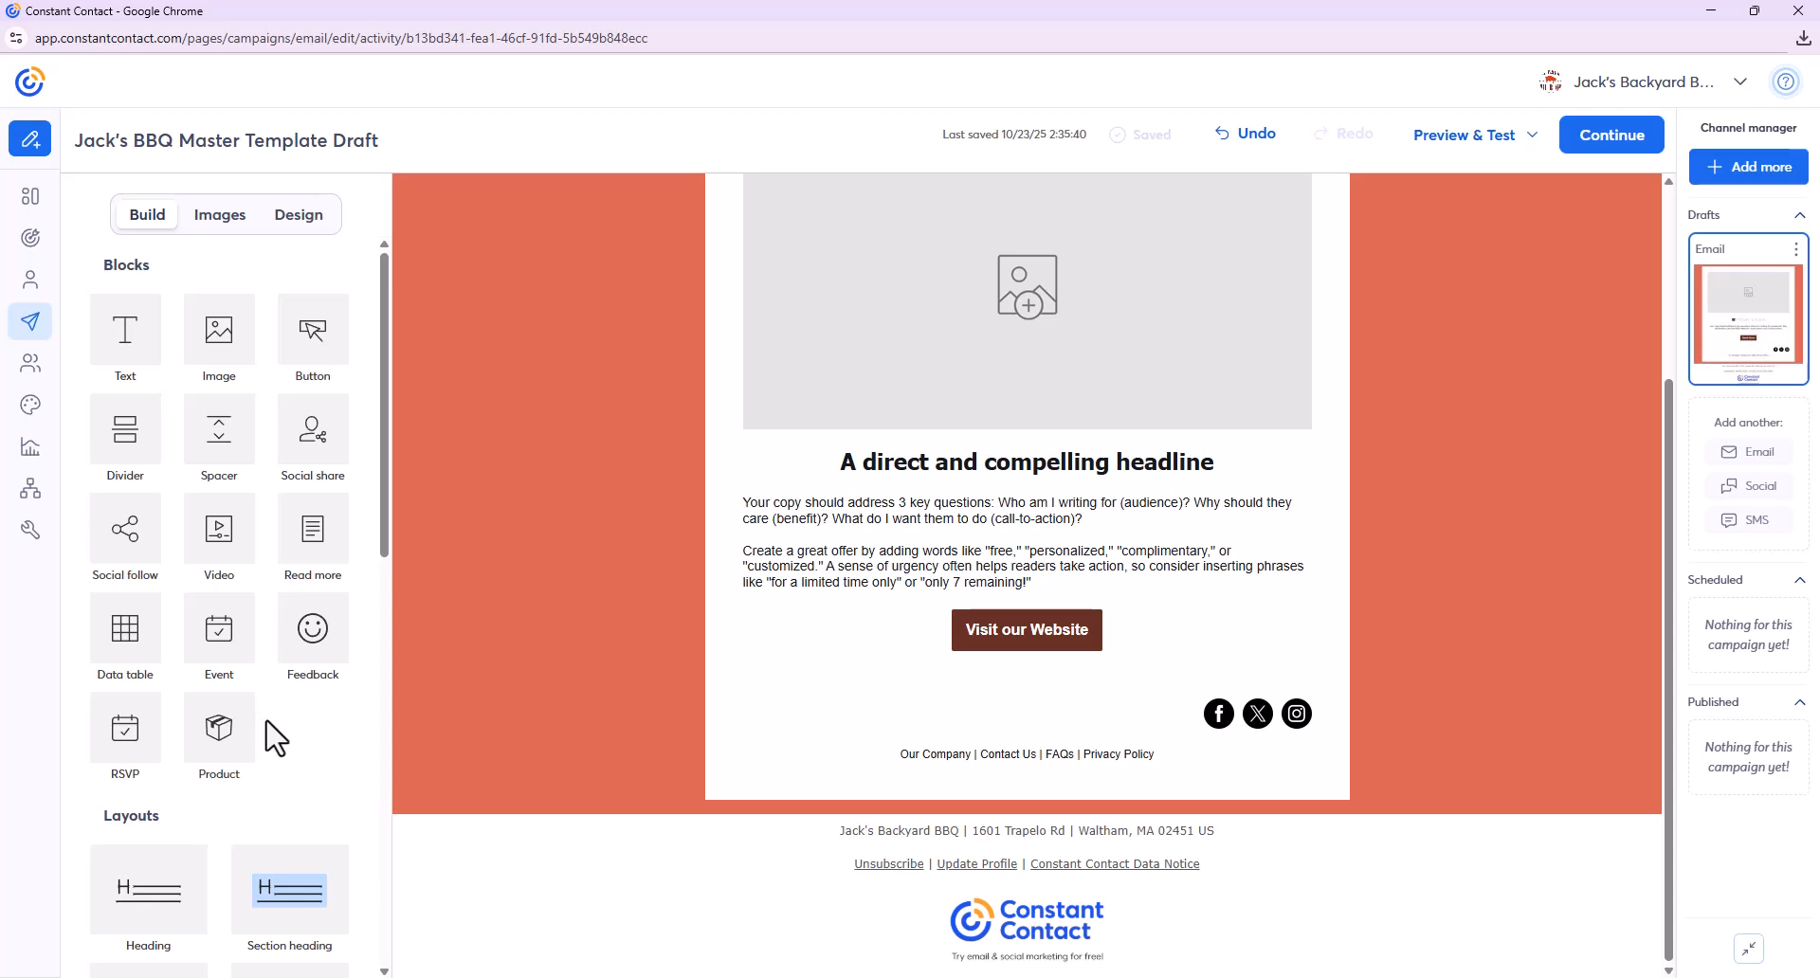
scroll(275, 737, down, 5)
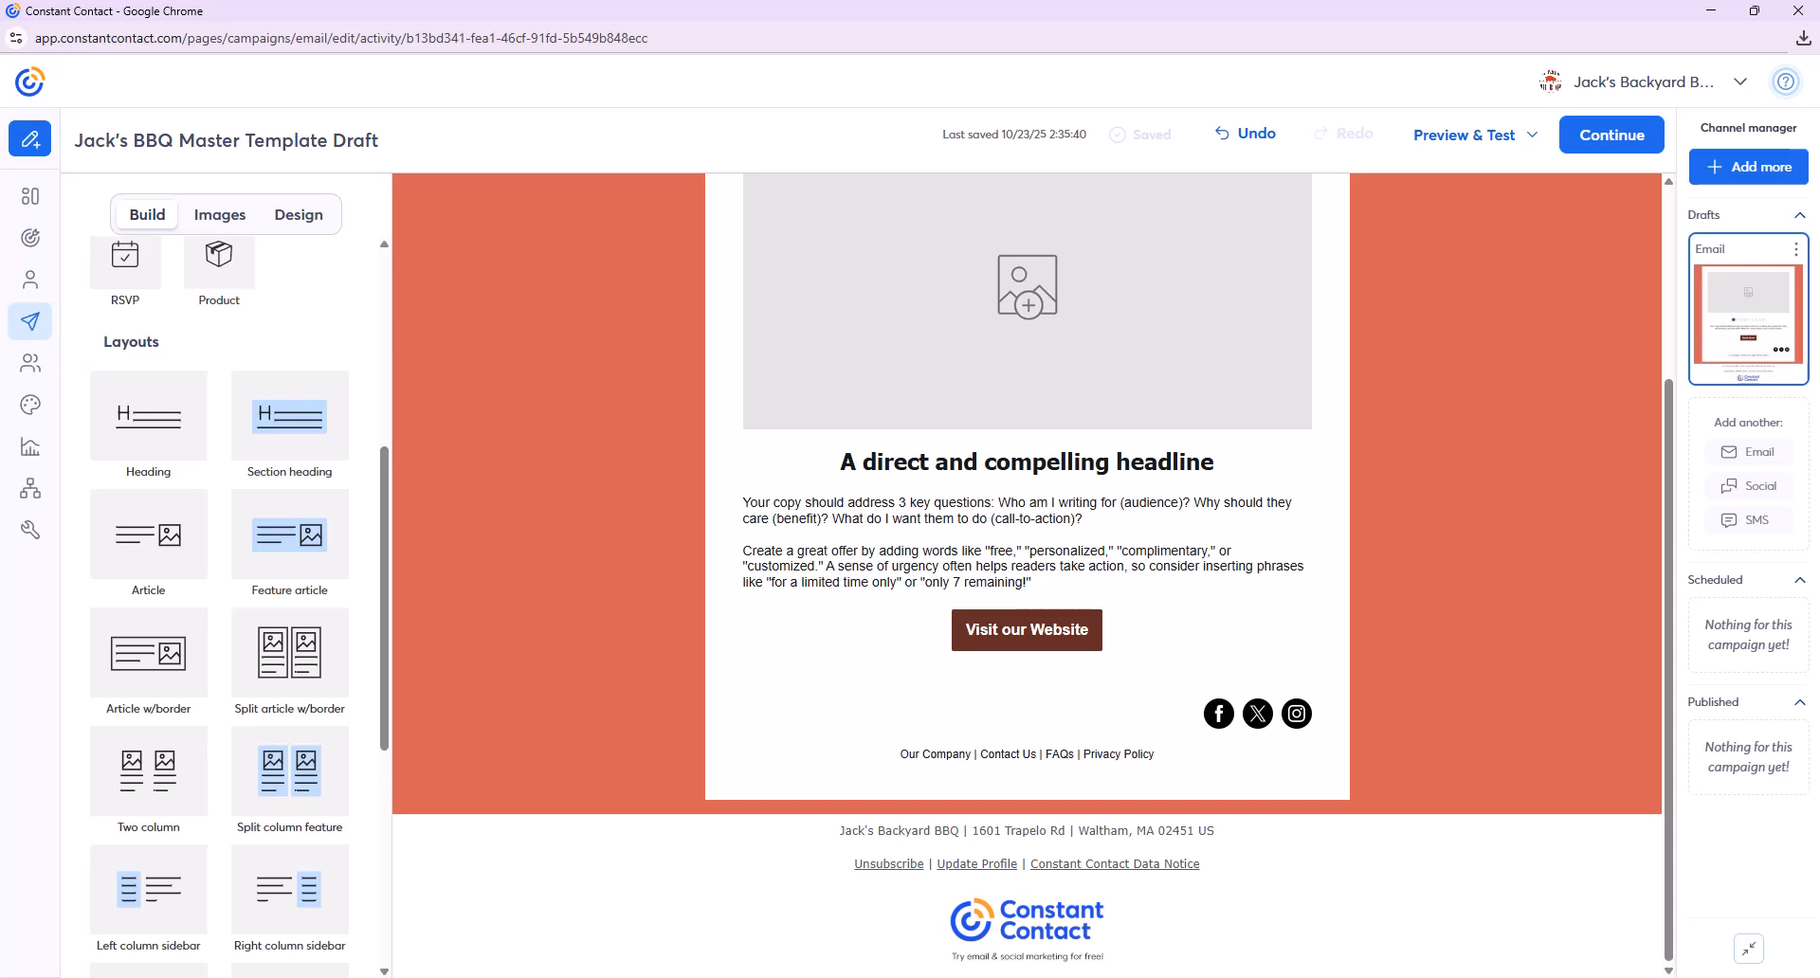
scroll(166, 568, down, 1)
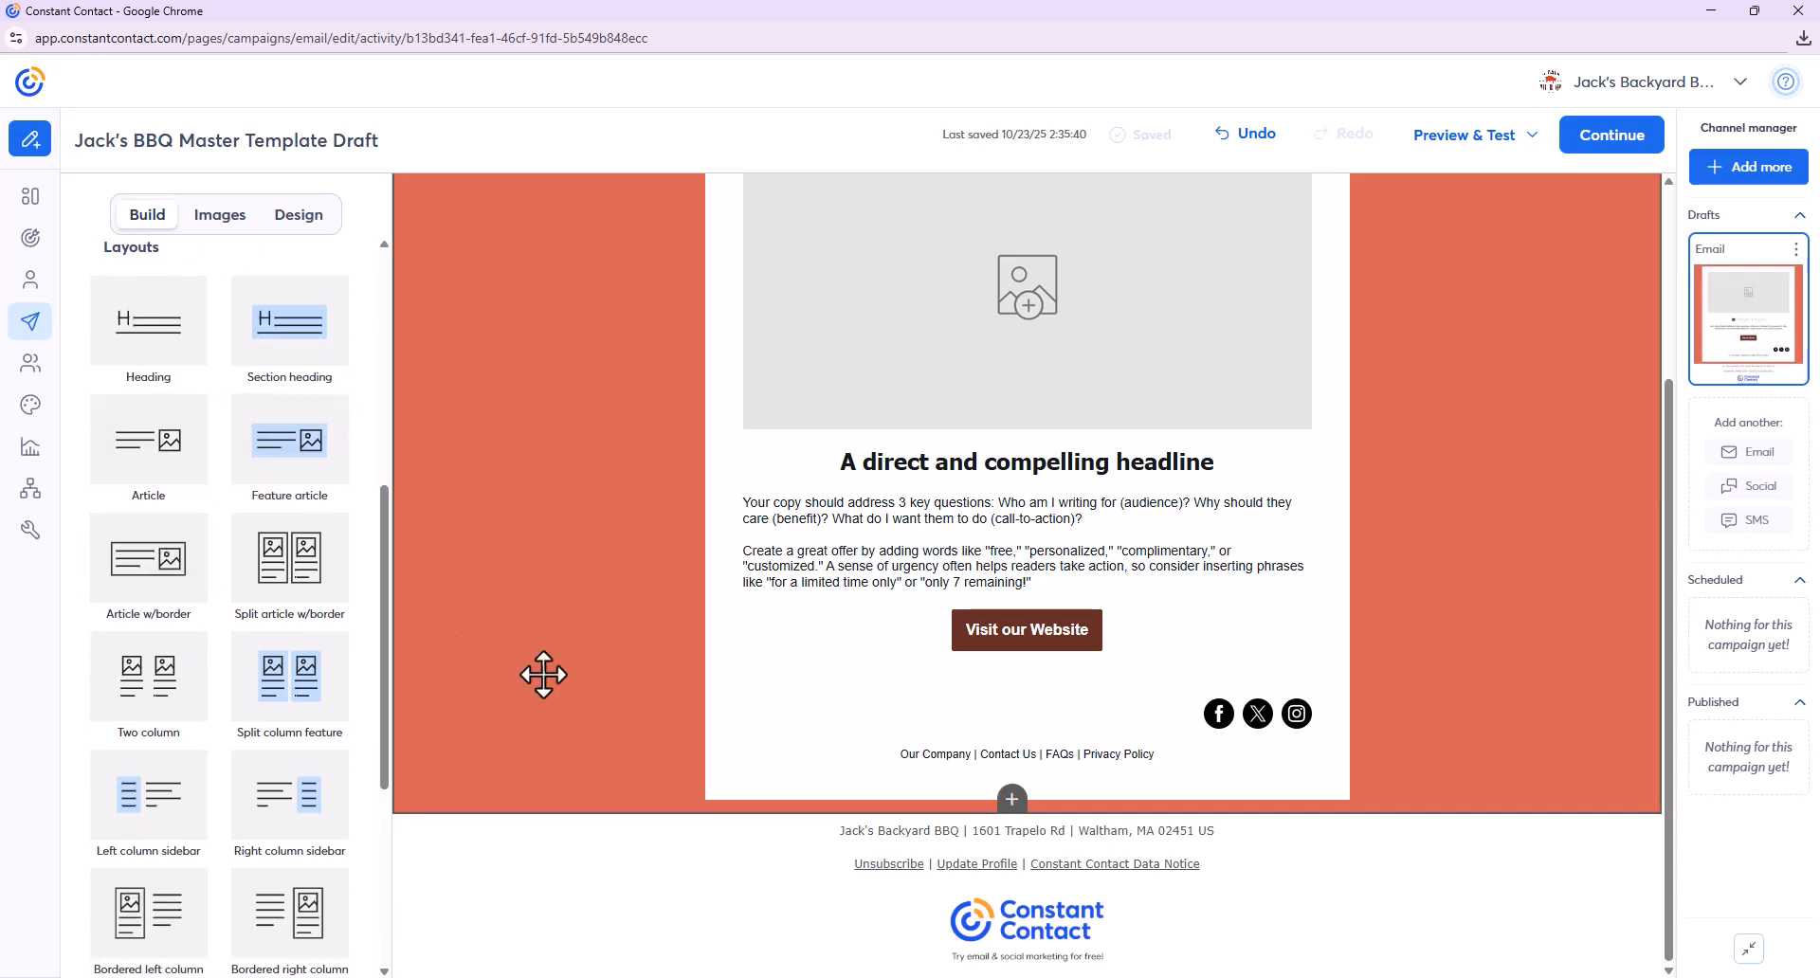
drag(543, 674, 1341, 677)
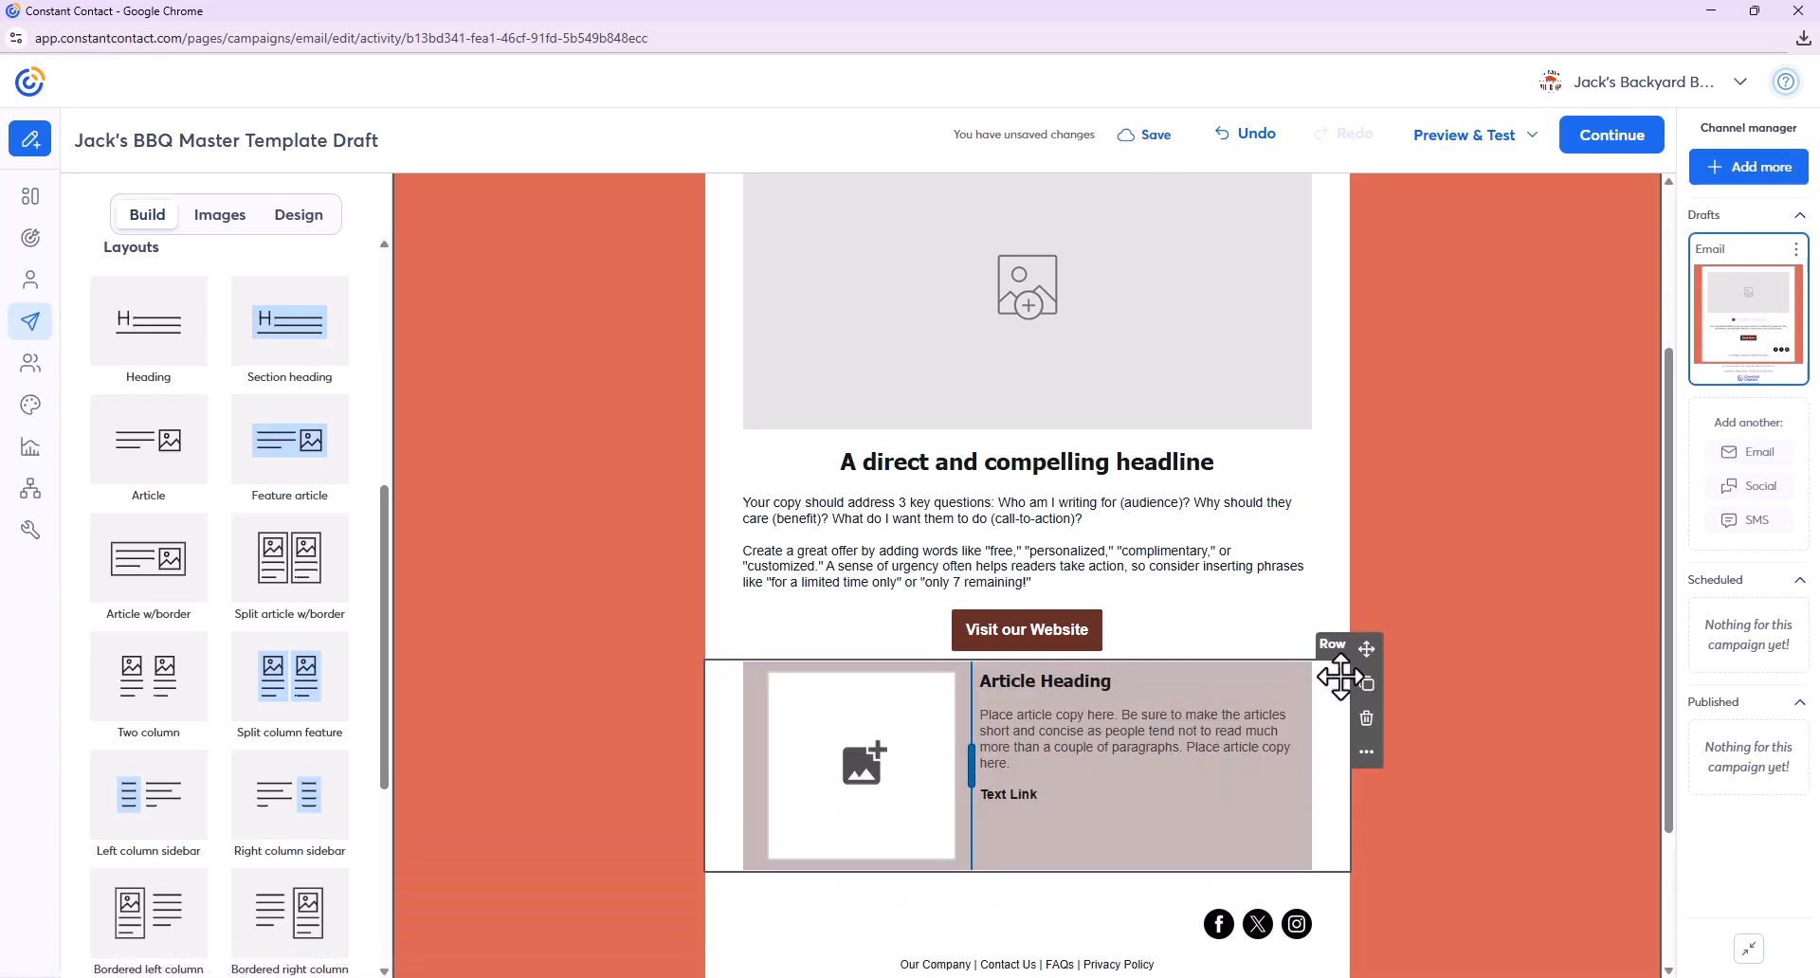
scroll(1513, 499, down, 2)
click(868, 553)
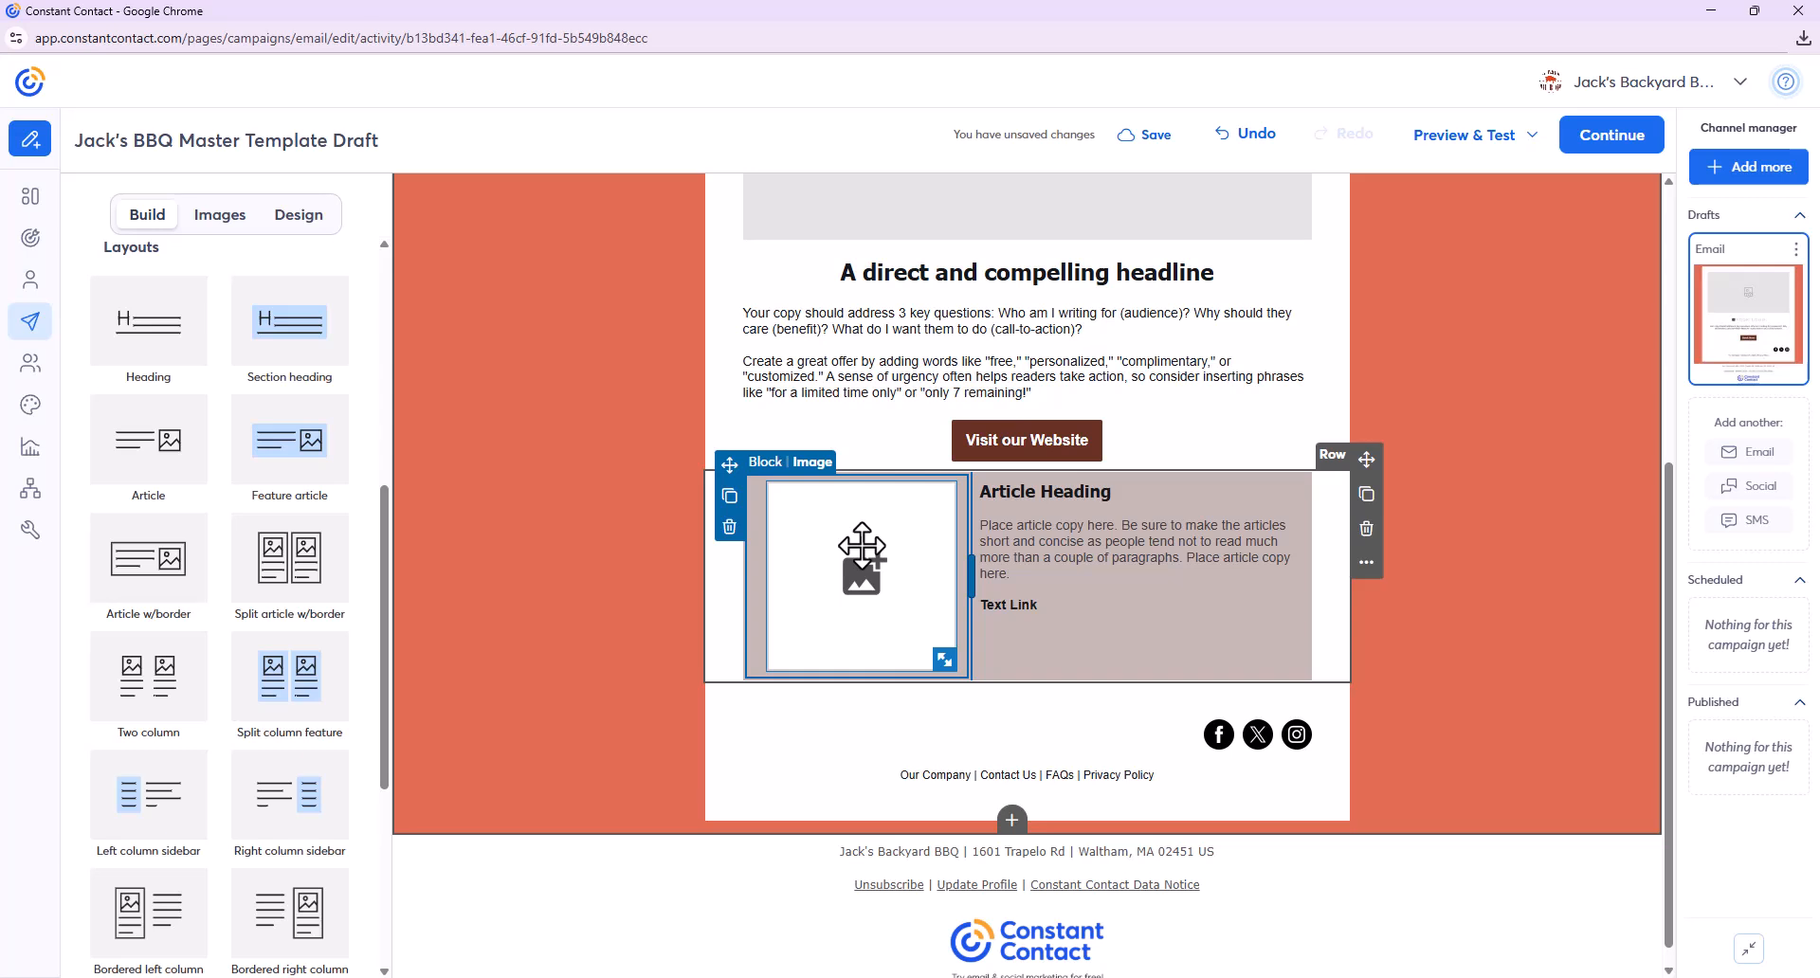
click(862, 545)
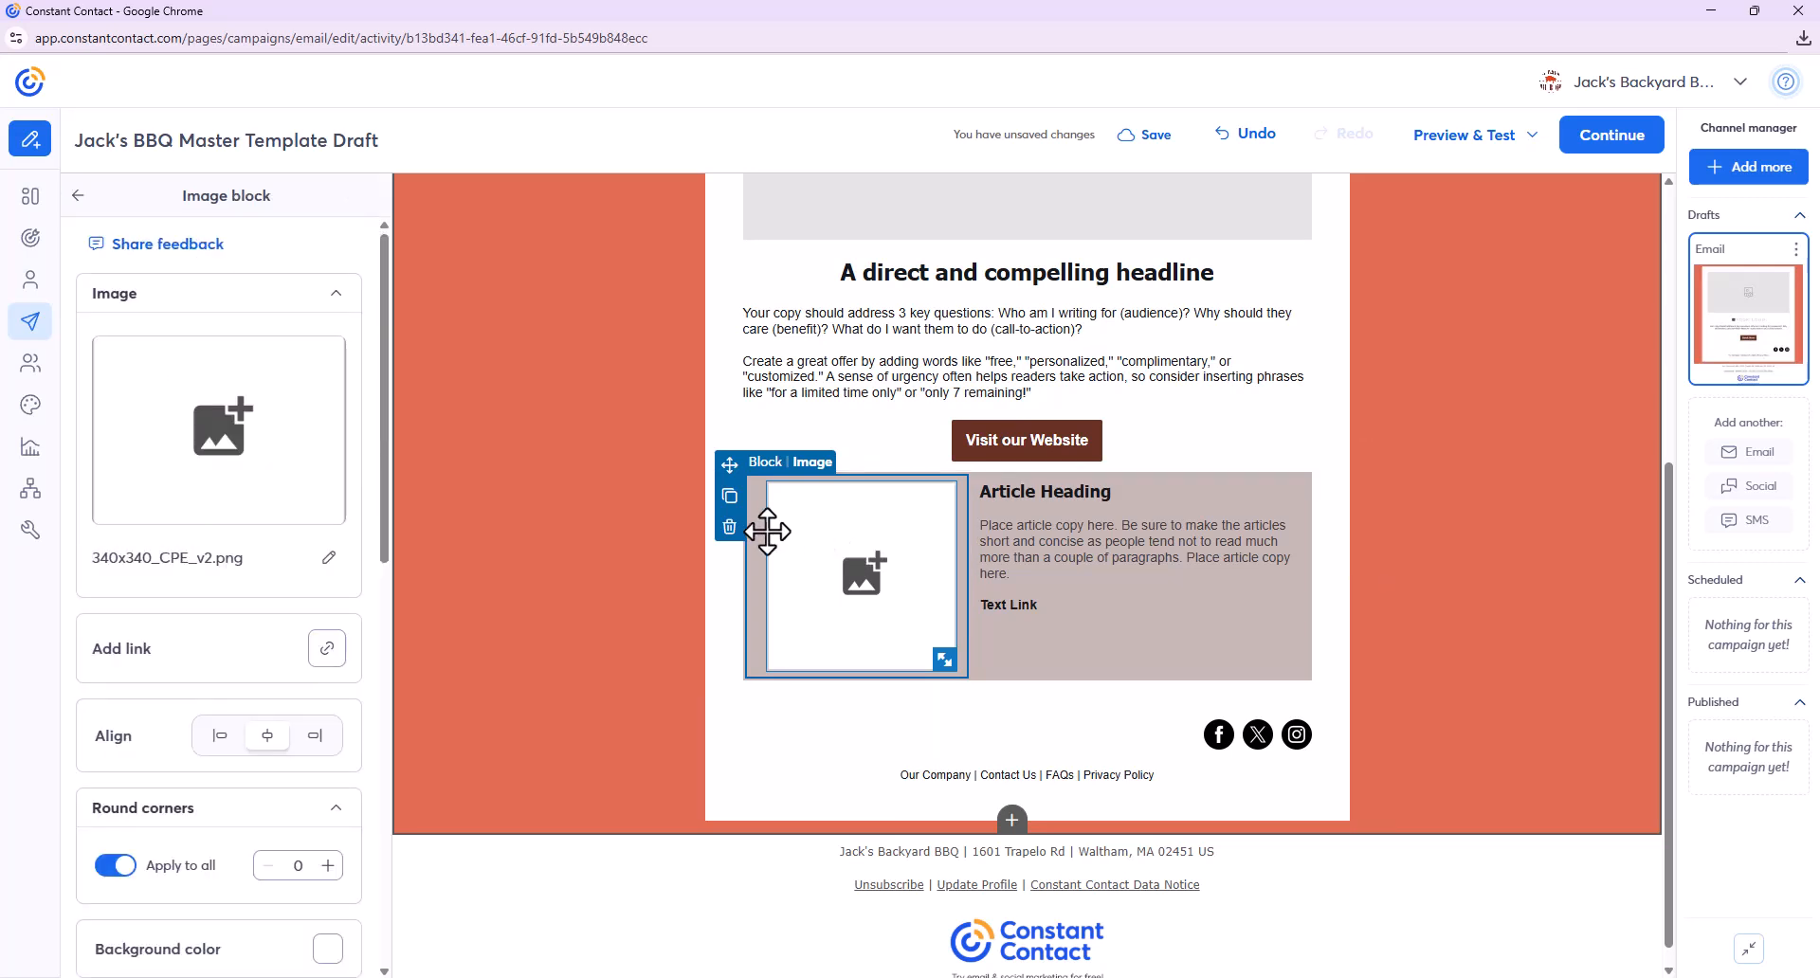
click(728, 528)
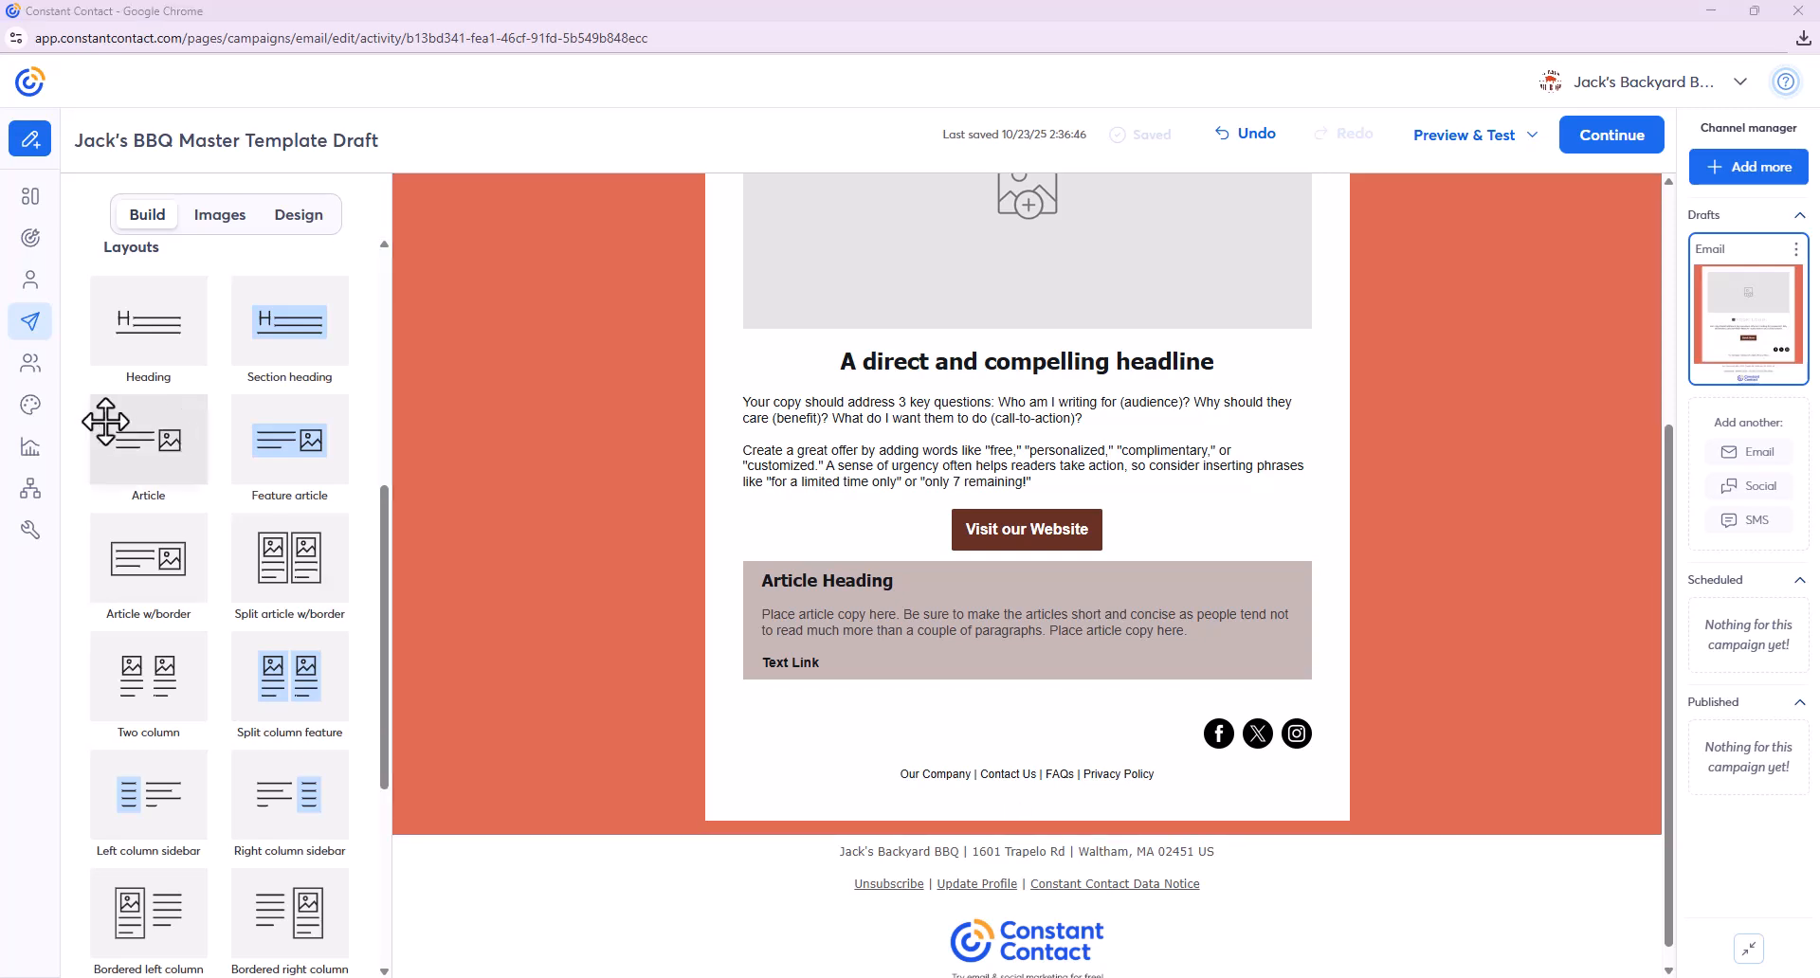
- Replace the article's placeholder text with Jack's Backyard BBQ, the business's postal address and phone number, and the hours Monday-Friday 9 am - 5 pm MST
click(1039, 618)
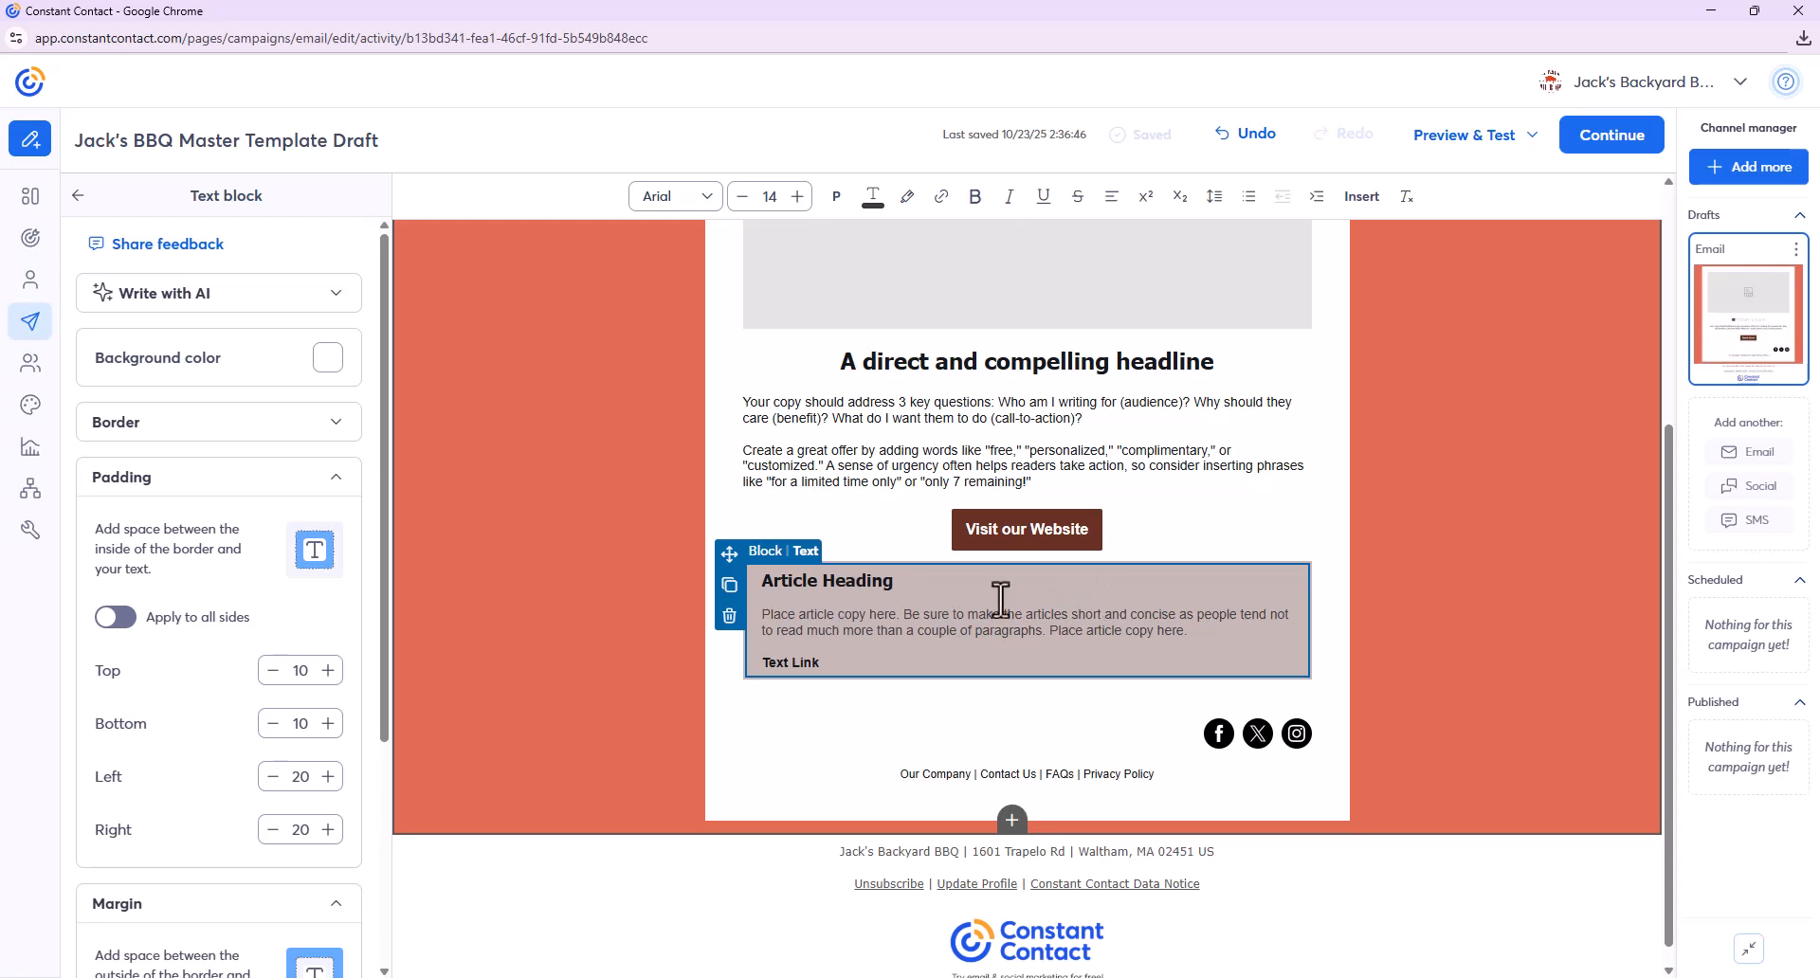
drag(836, 662, 732, 574)
key(BackSpace)
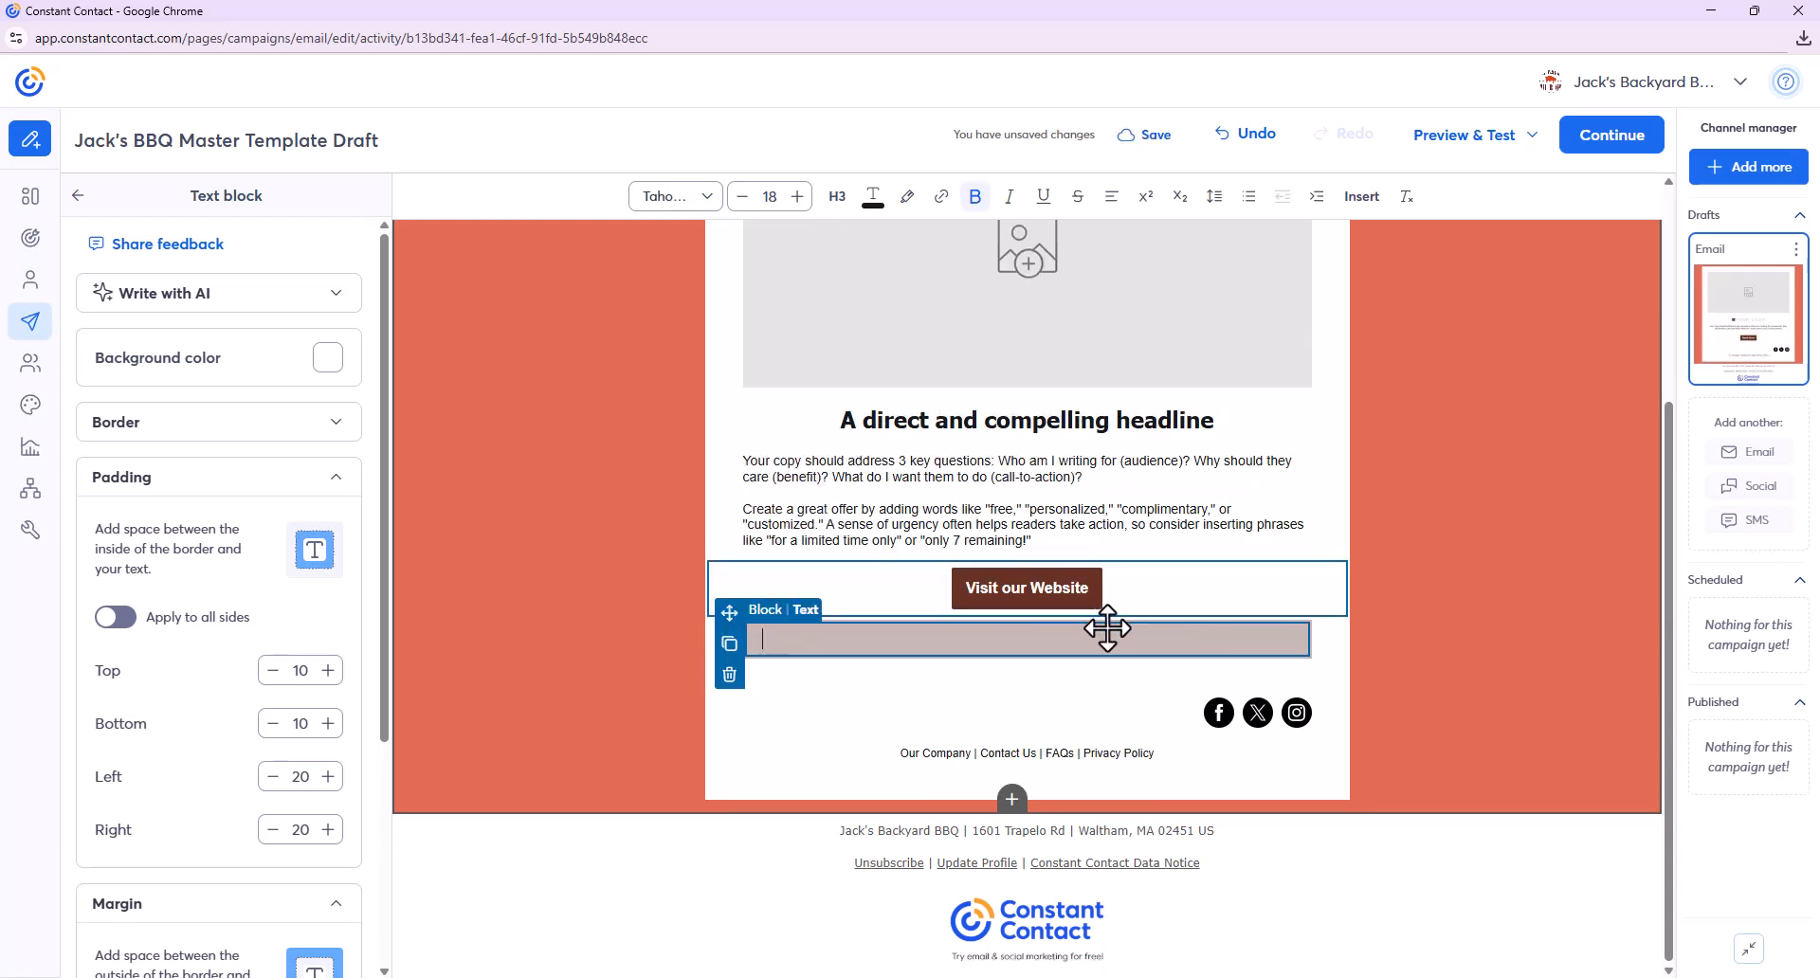
key(ctrl+v)
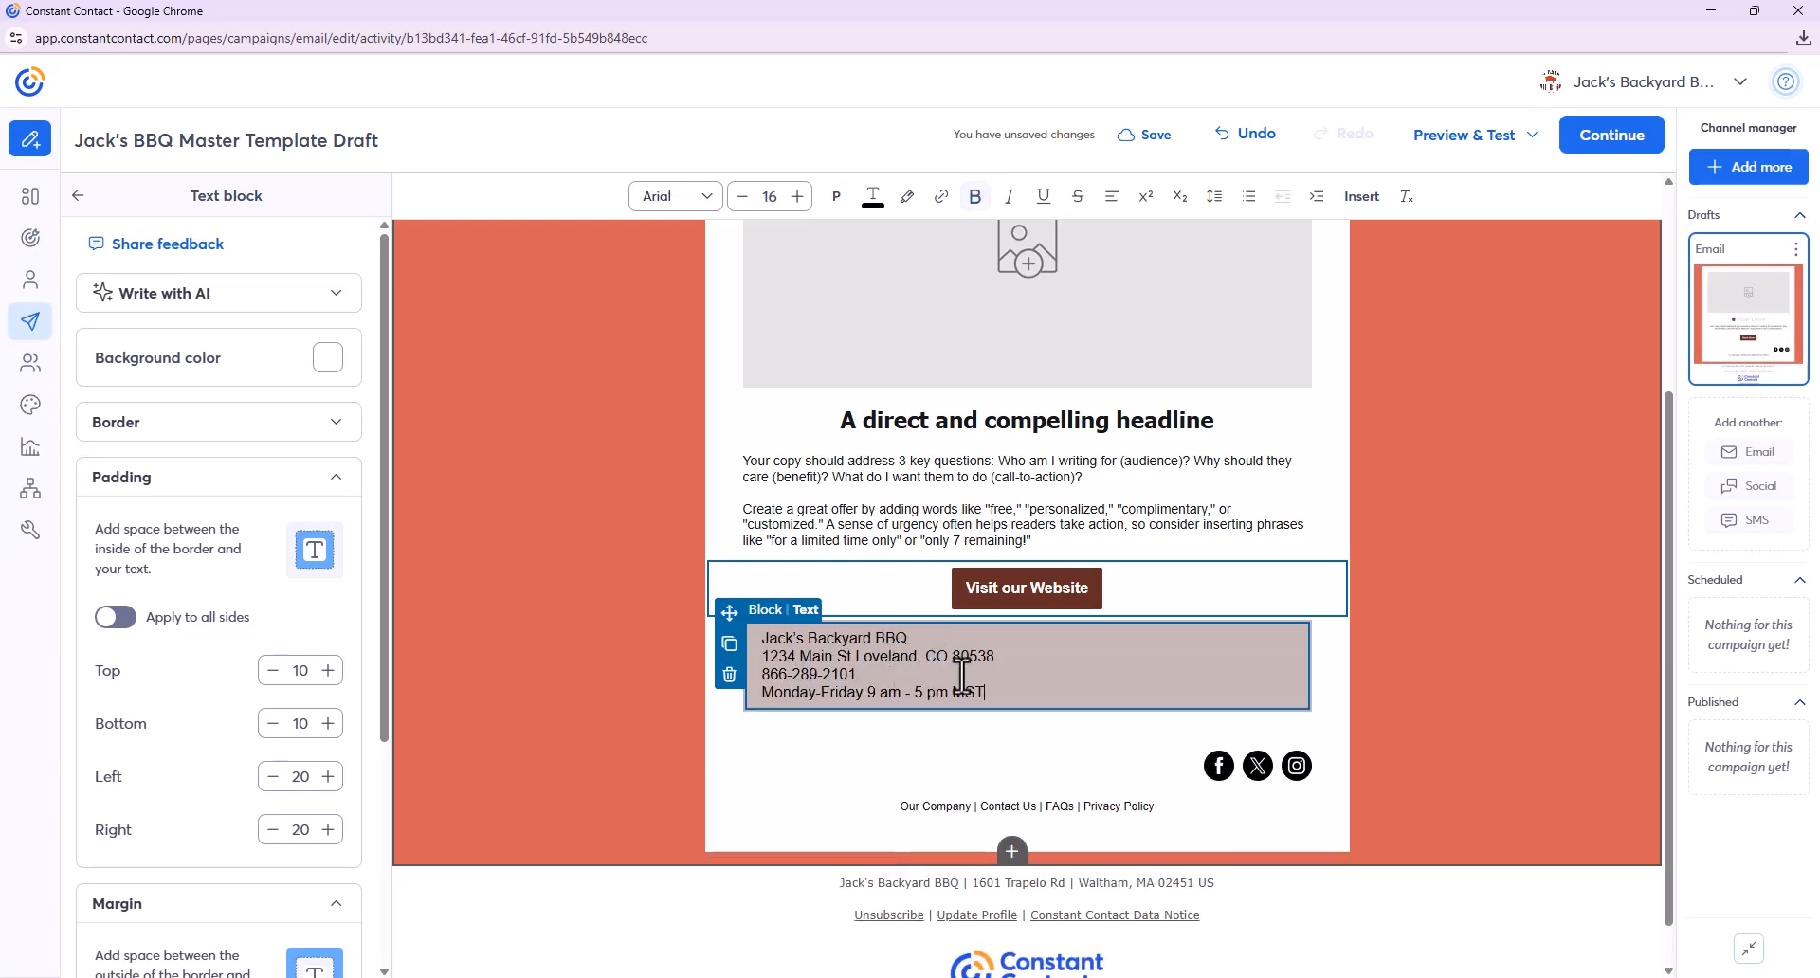
- Center the business details text and make the Jack's Backyard BBQ line bold
drag(1000, 694, 700, 645)
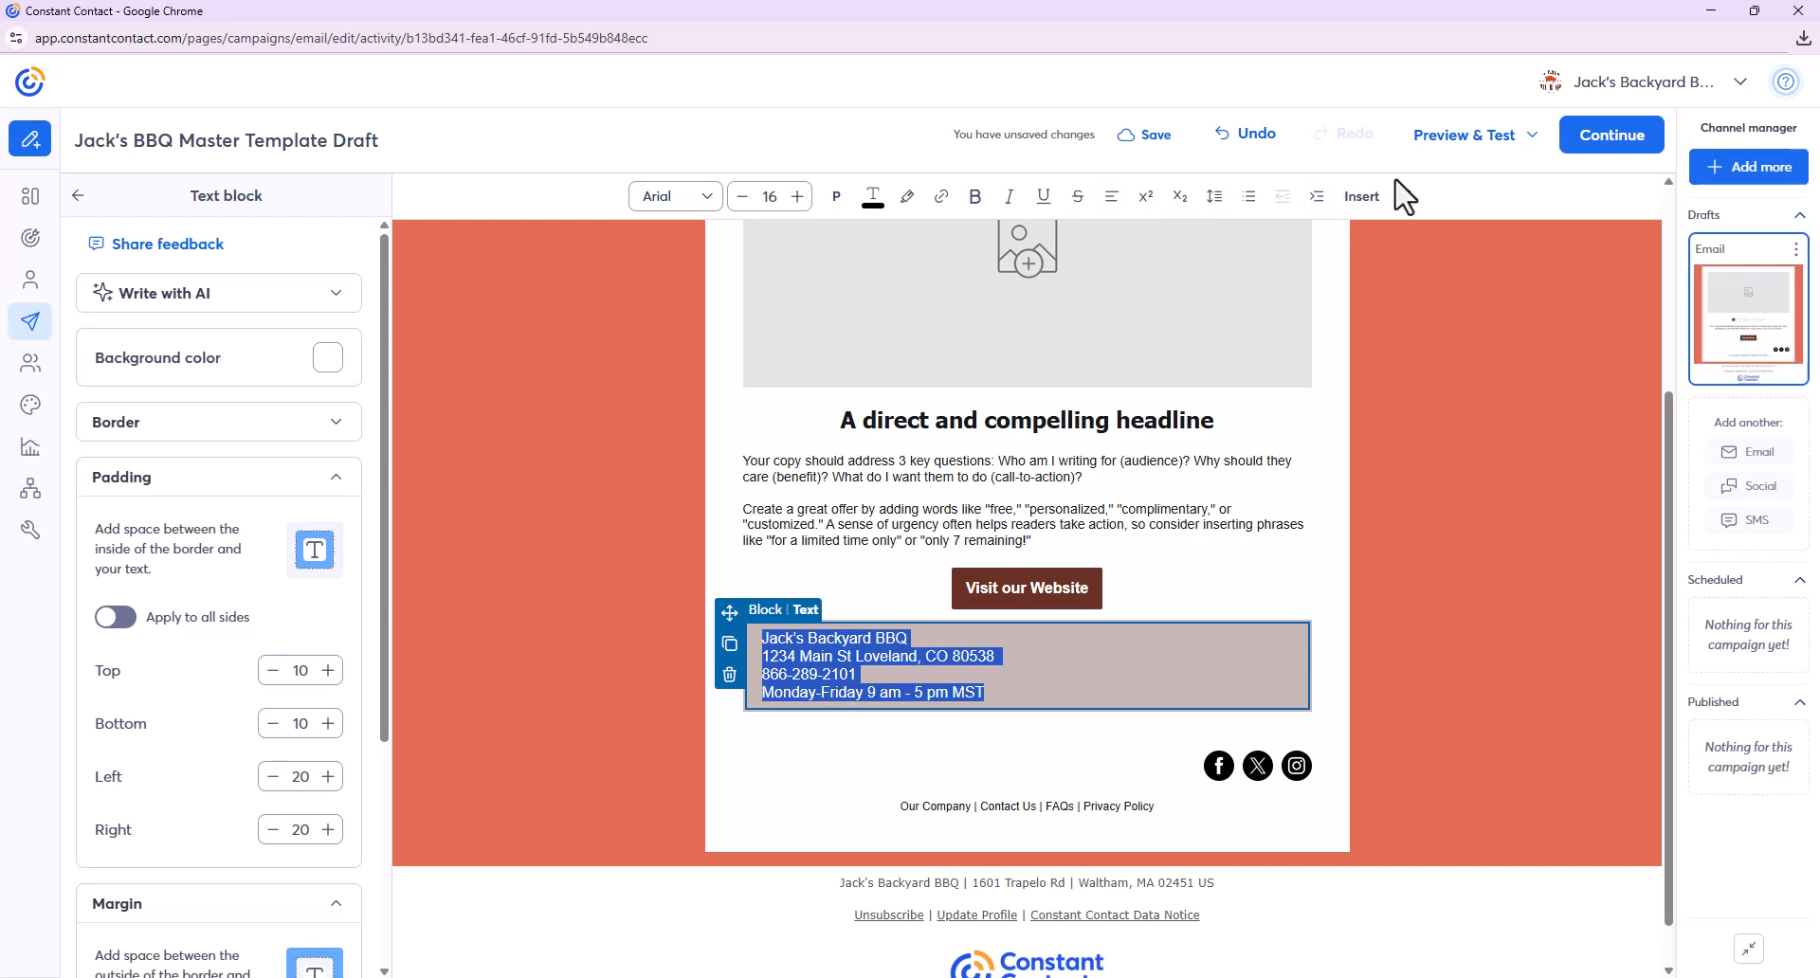
click(1112, 197)
click(1144, 269)
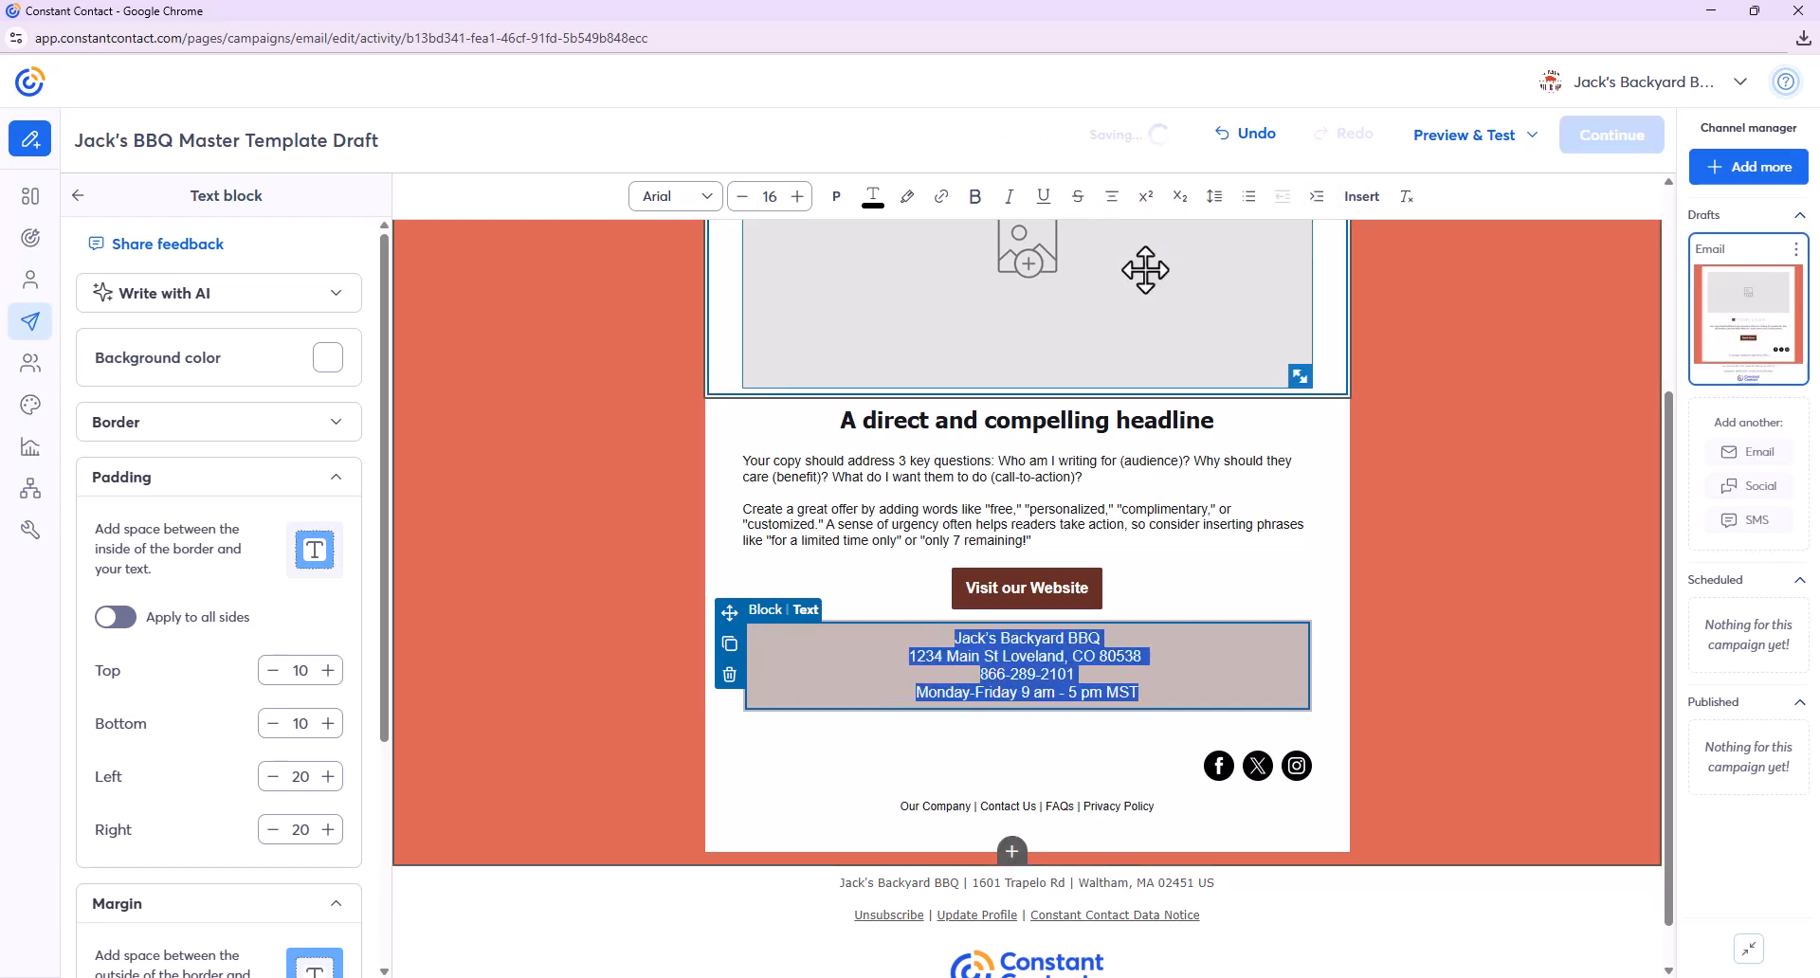
click(1114, 639)
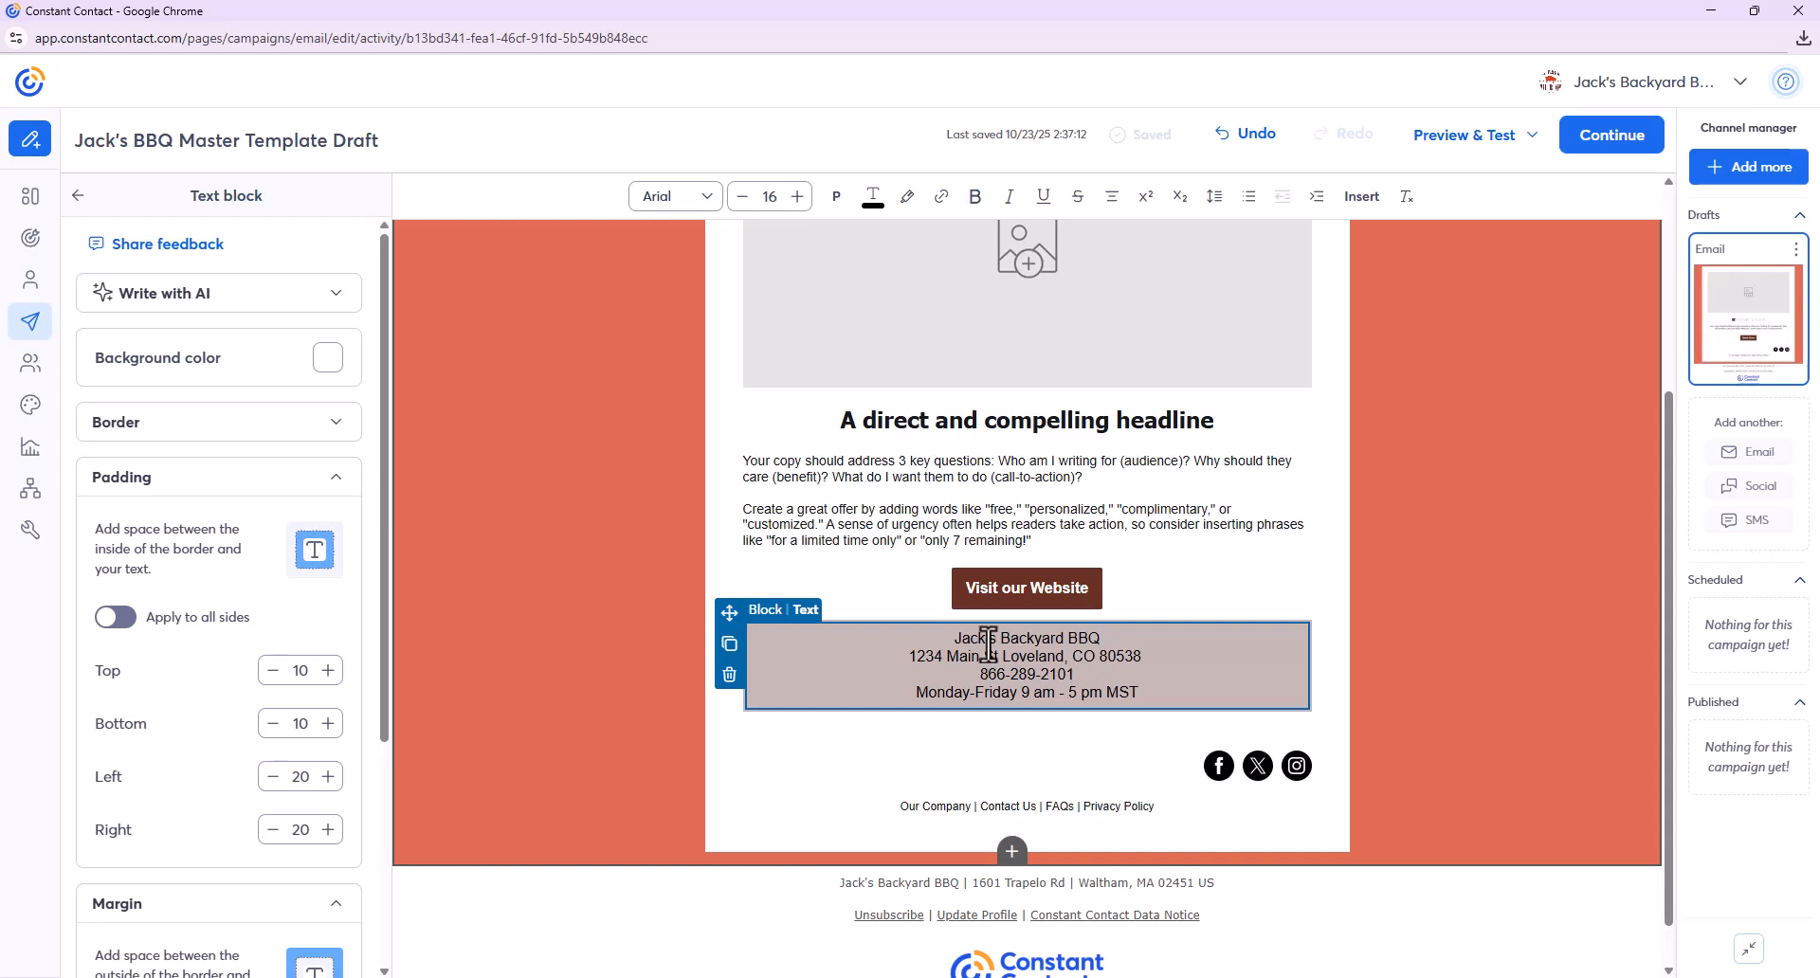
drag(953, 638, 1101, 638)
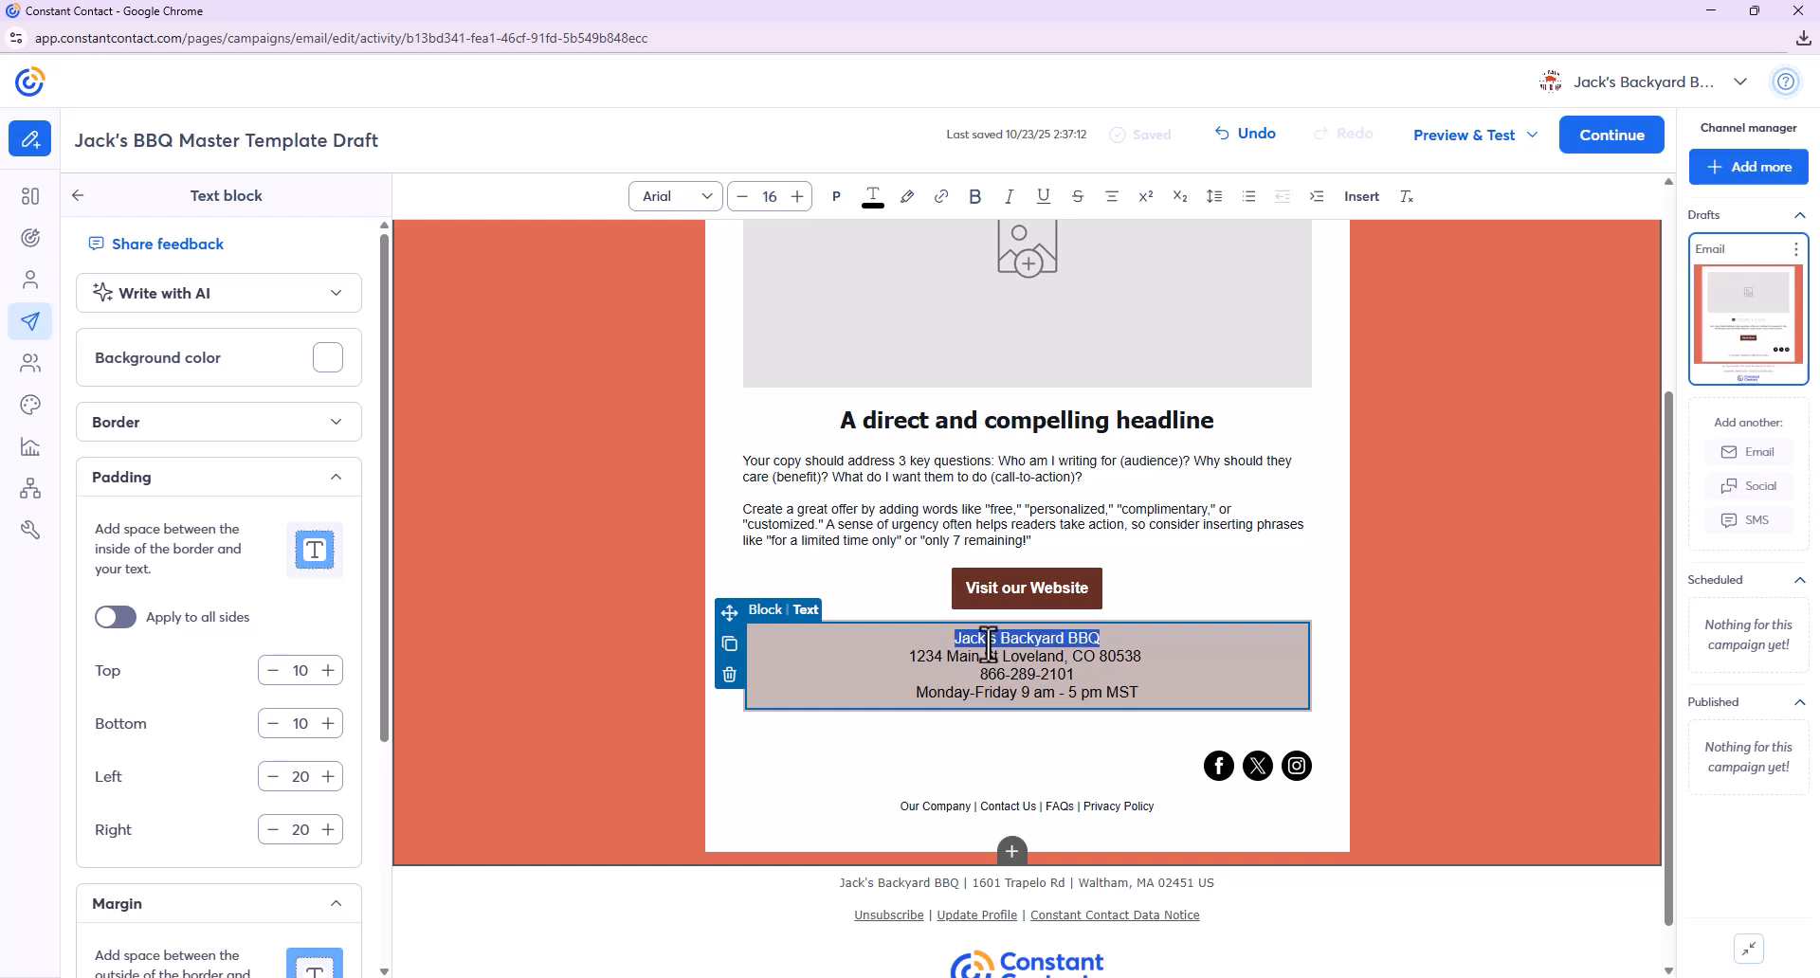
click(974, 197)
click(1261, 675)
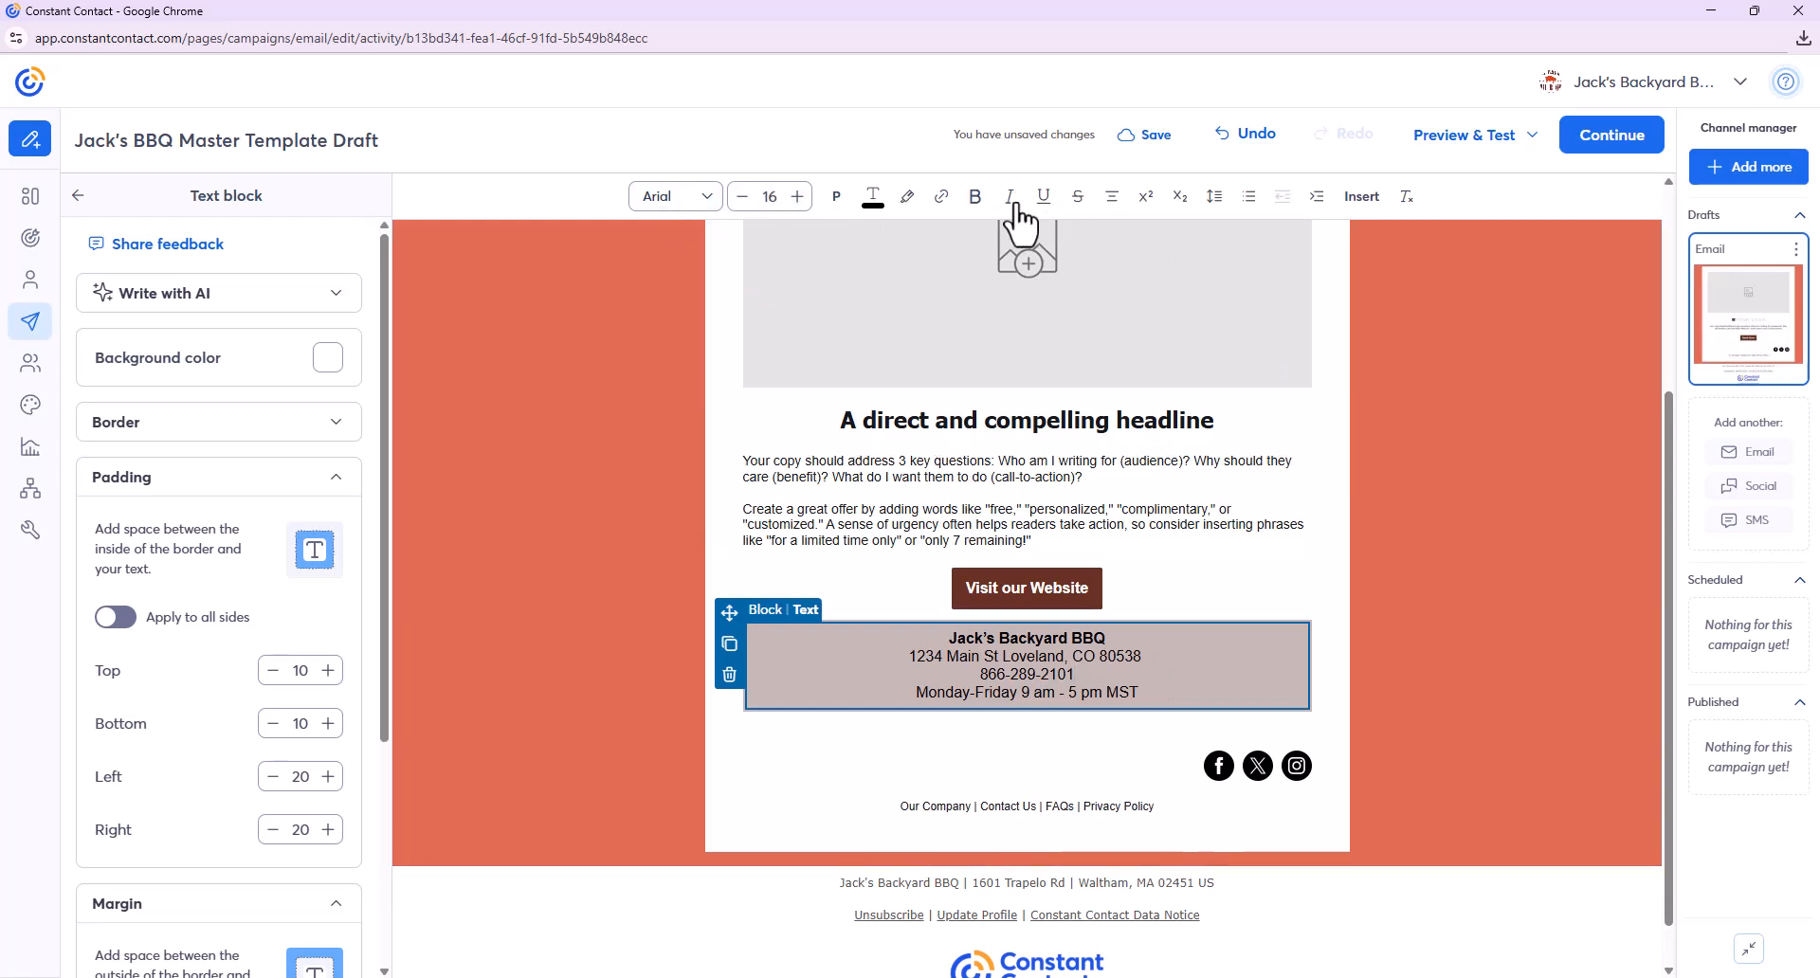
scroll(194, 455, down, 4)
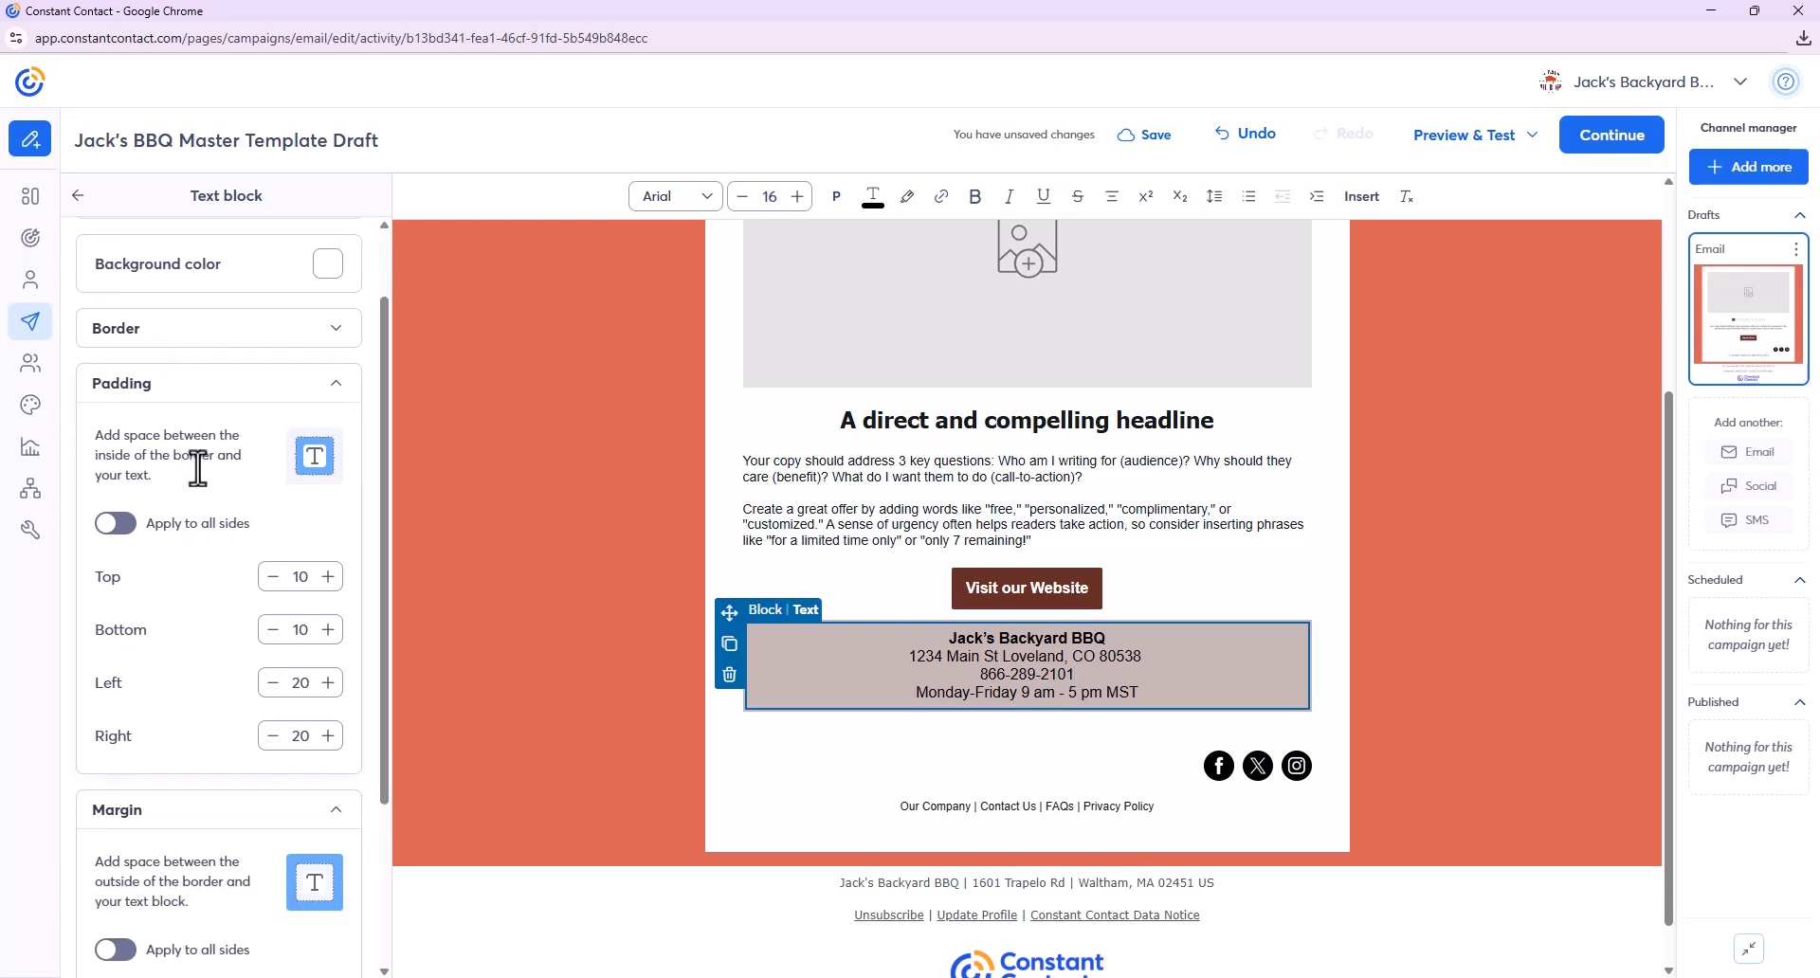
scroll(232, 537, up, 4)
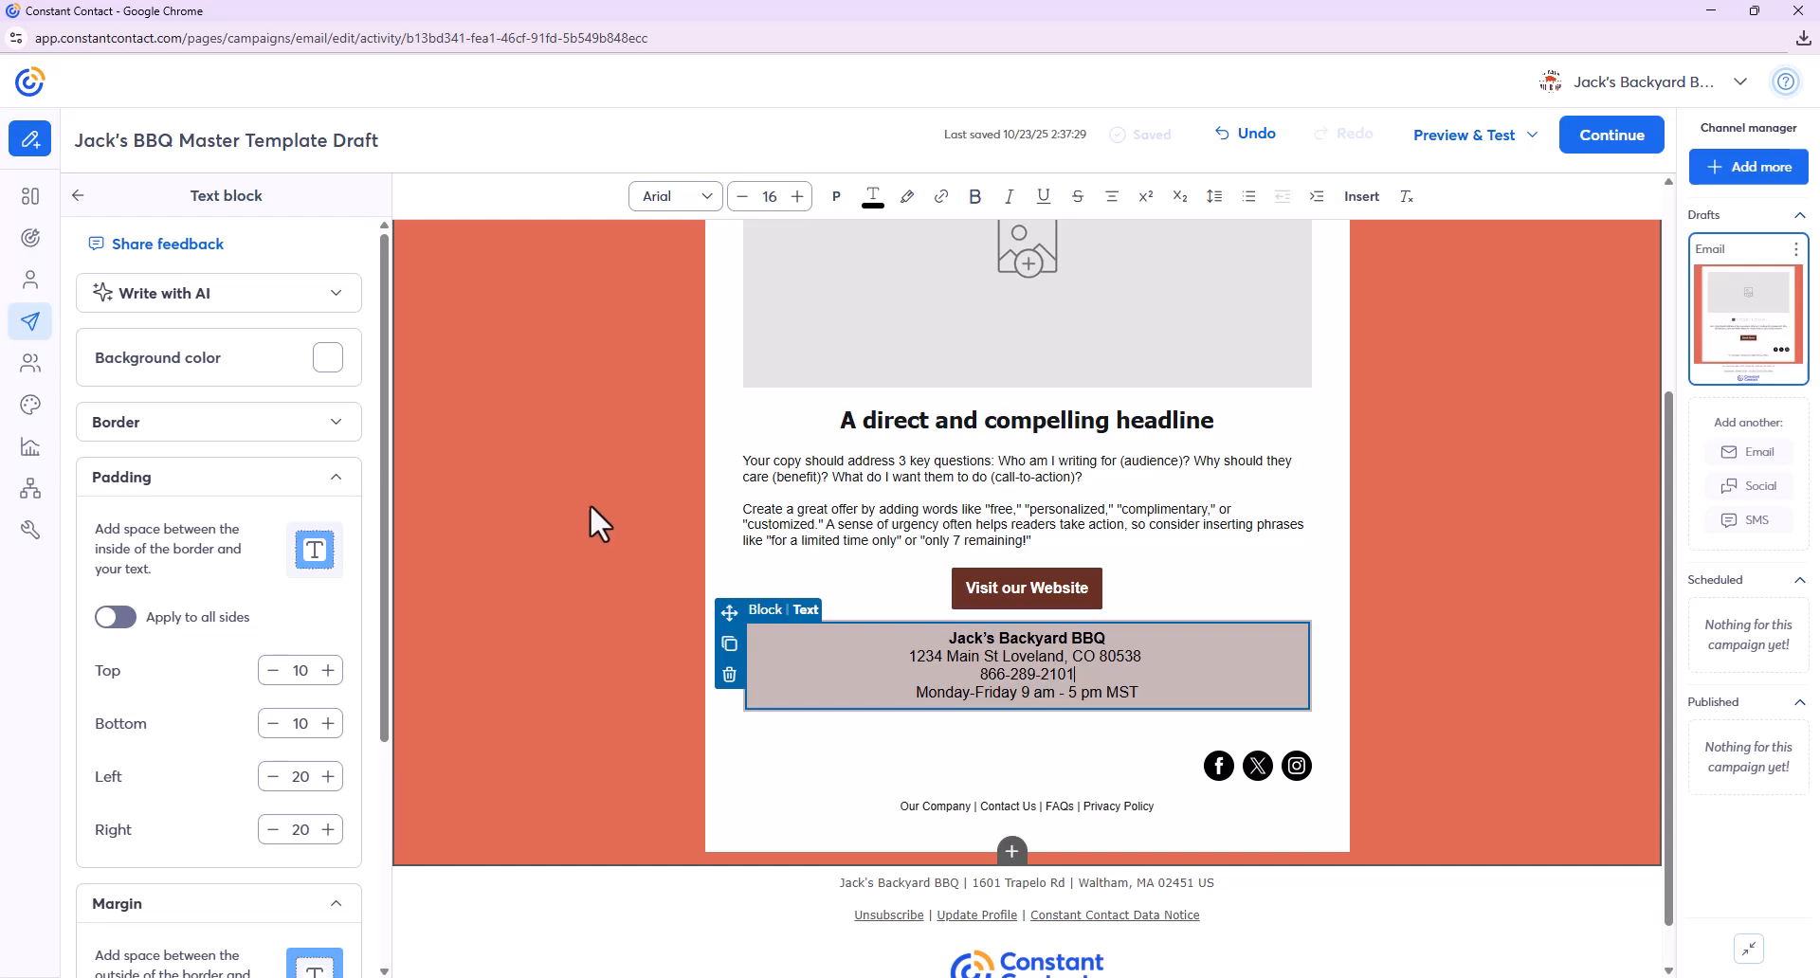
click(333, 486)
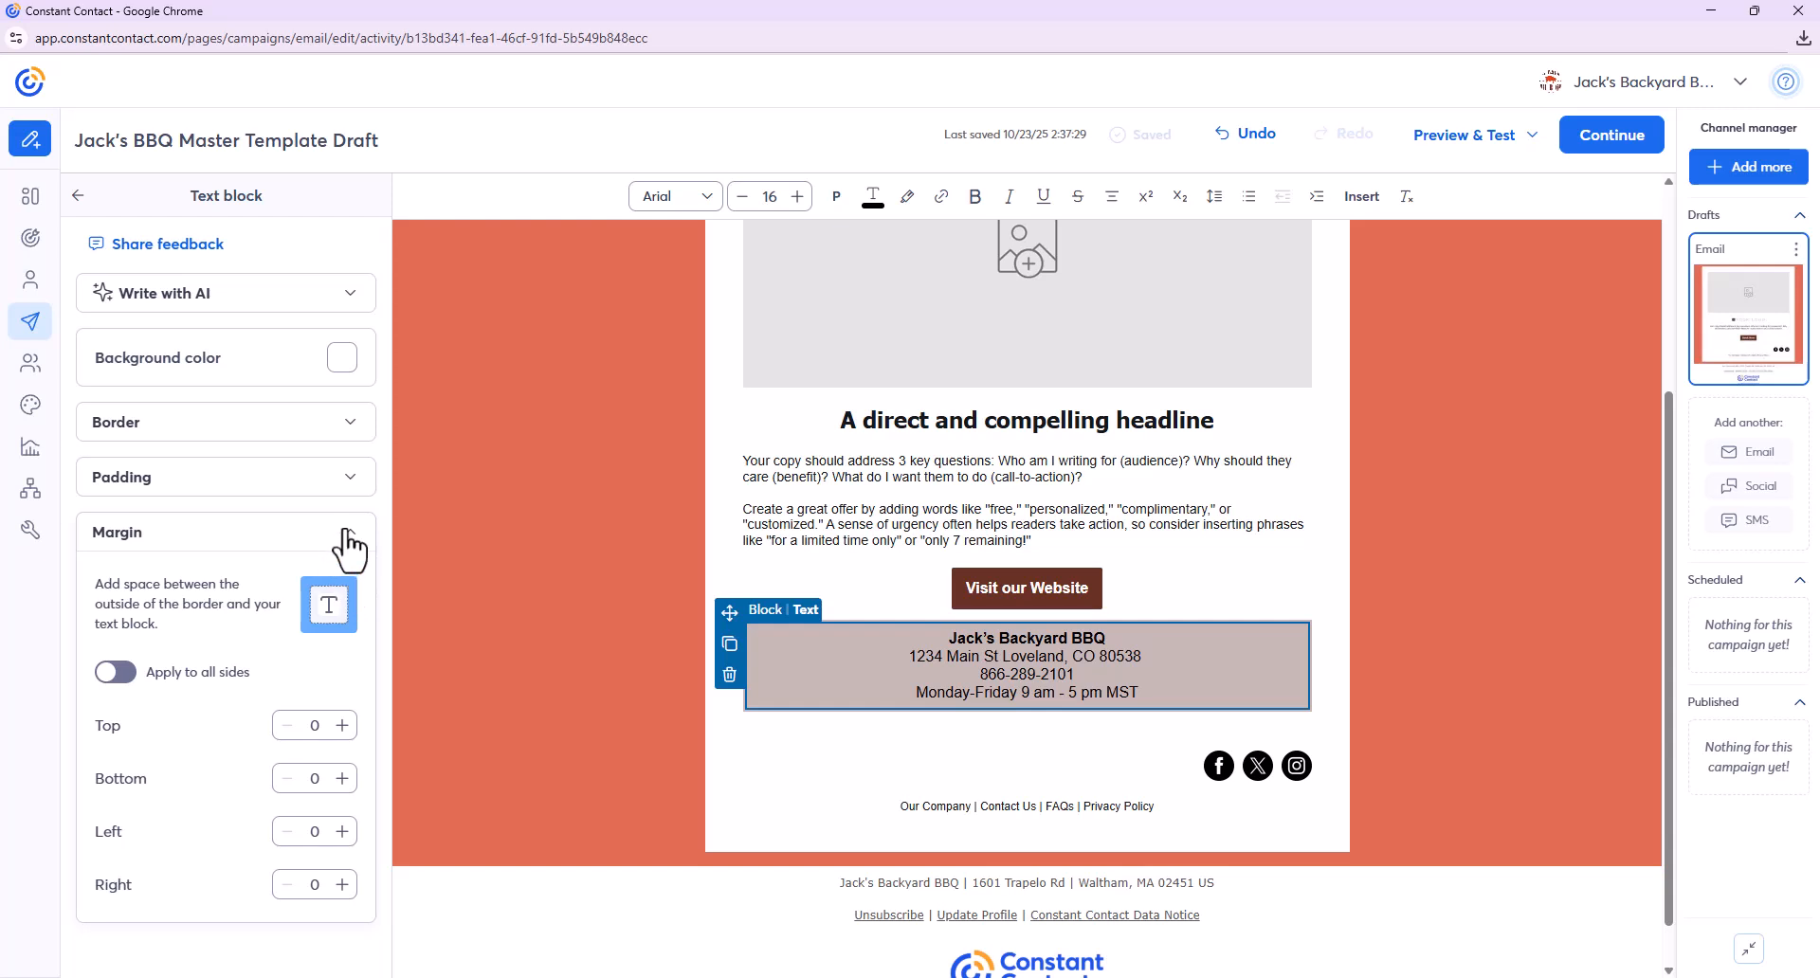
click(344, 535)
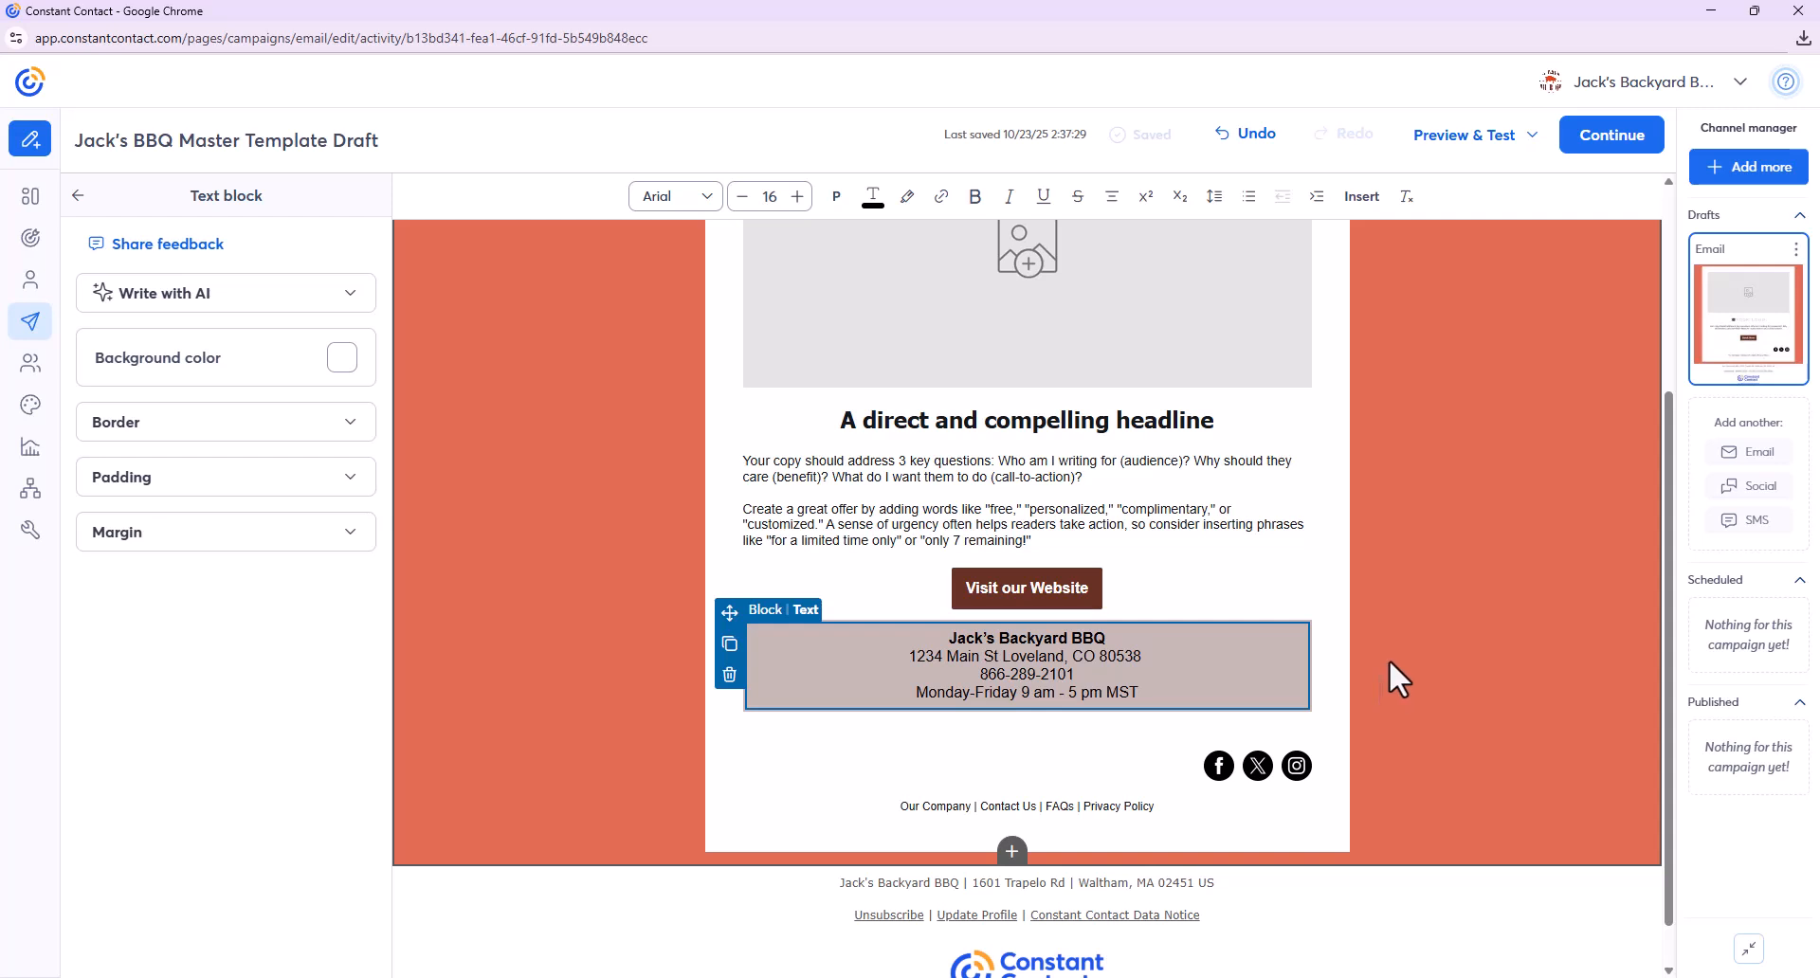
- Replace the old Social follow block with a new one and move it into the shaded business details section beneath the opening hours
click(1229, 764)
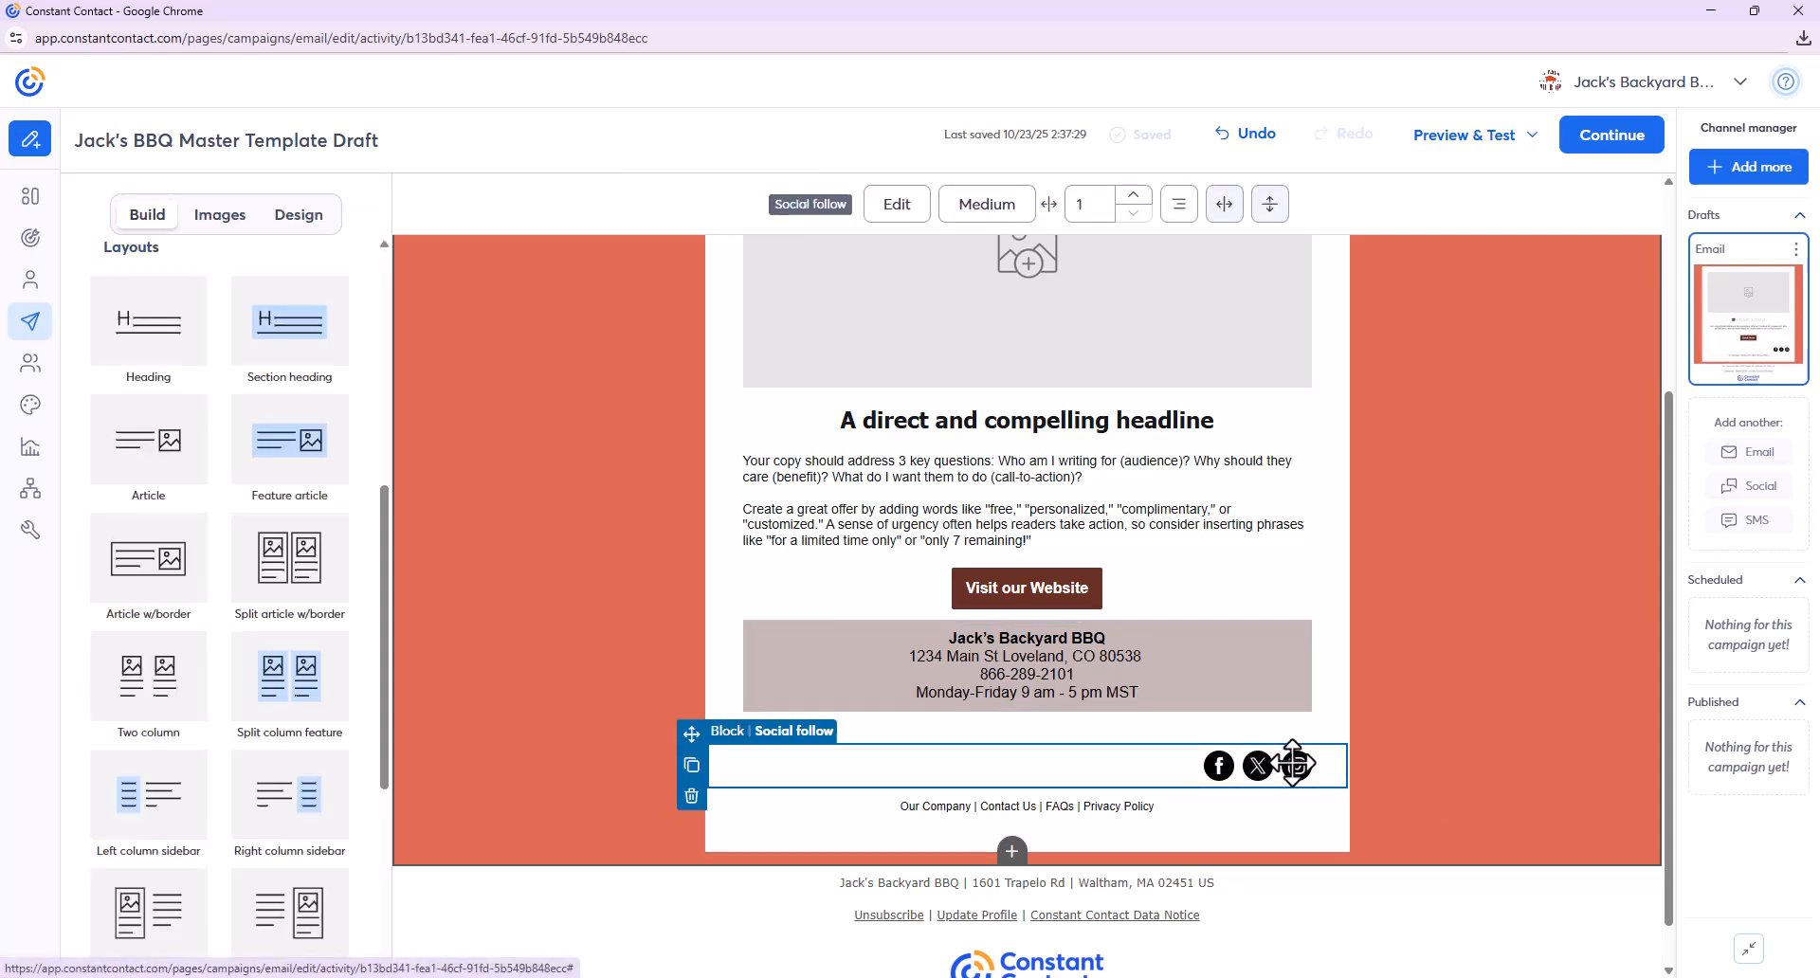
scroll(223, 568, up, 6)
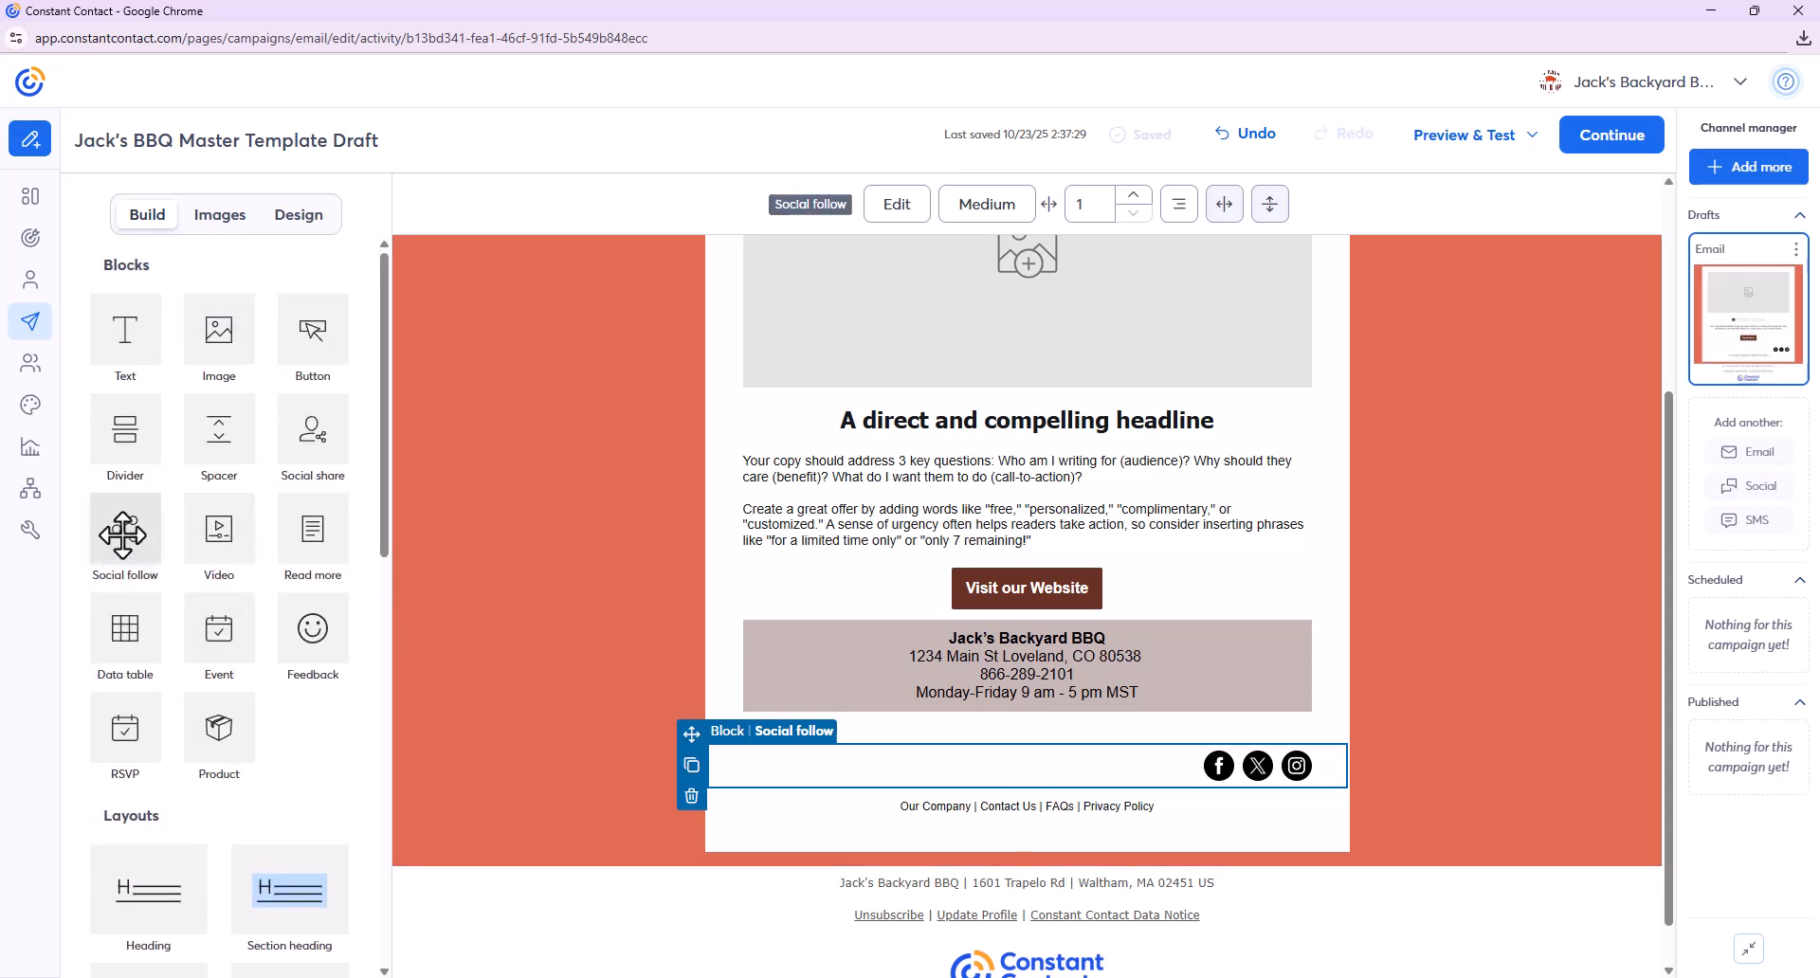
drag(465, 651, 994, 740)
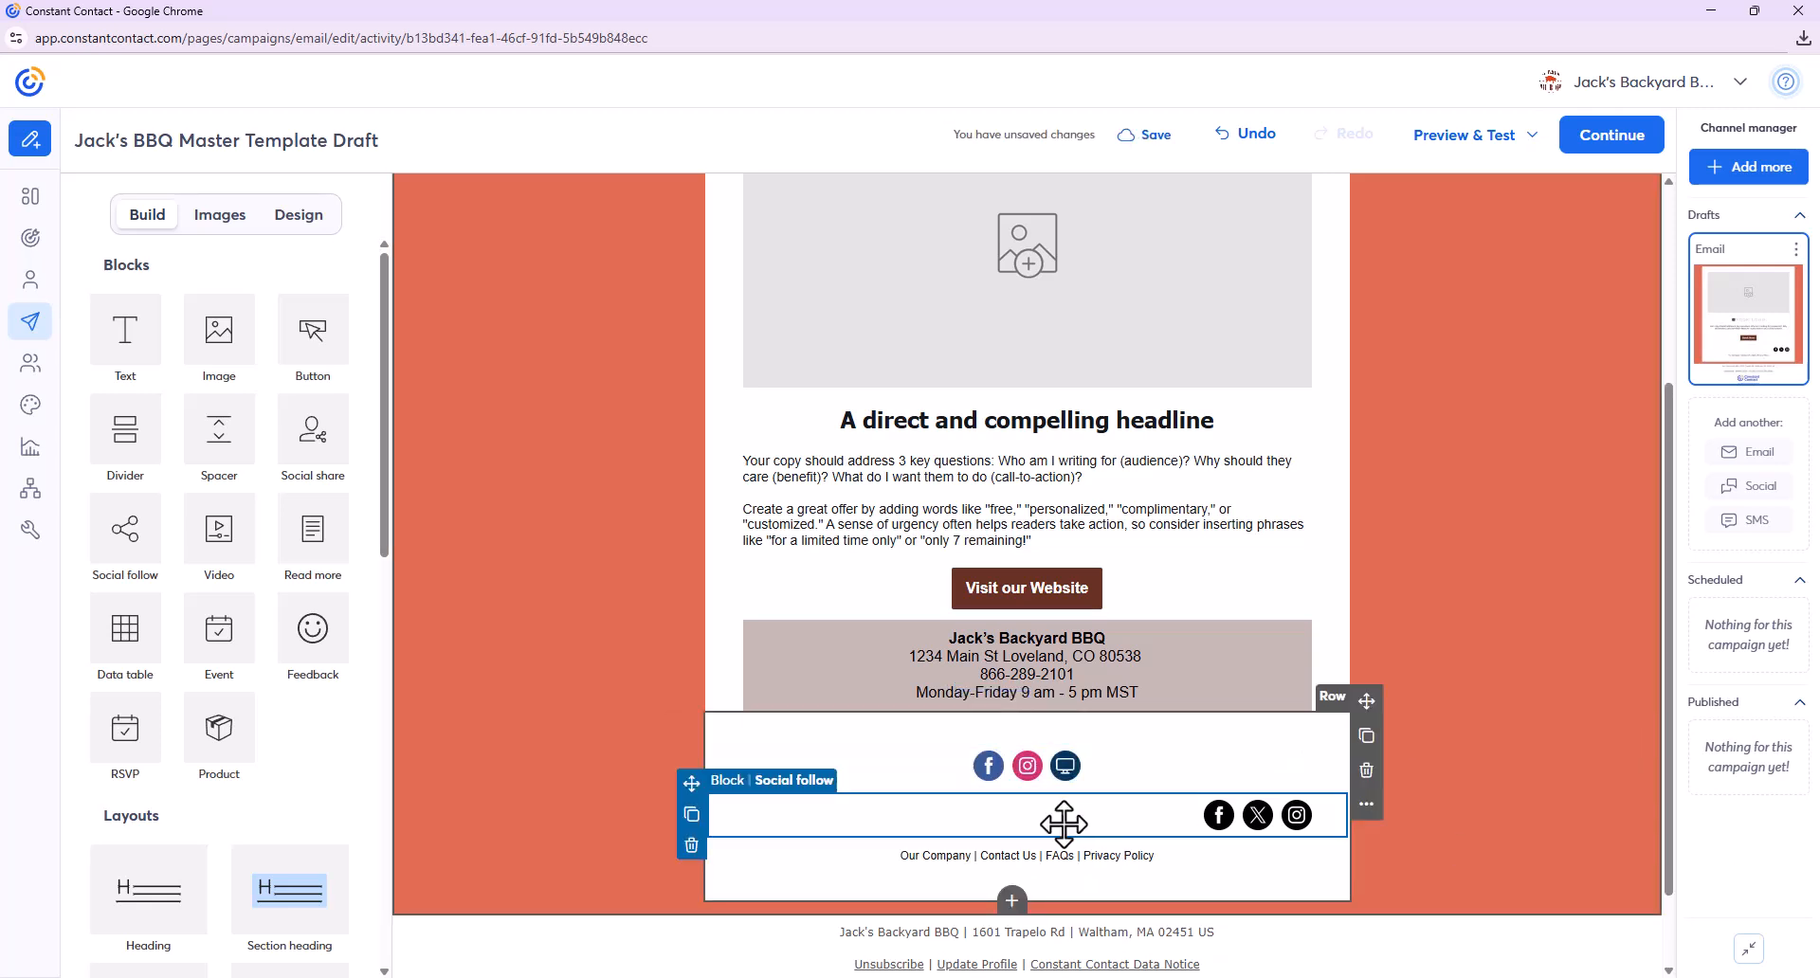
click(691, 845)
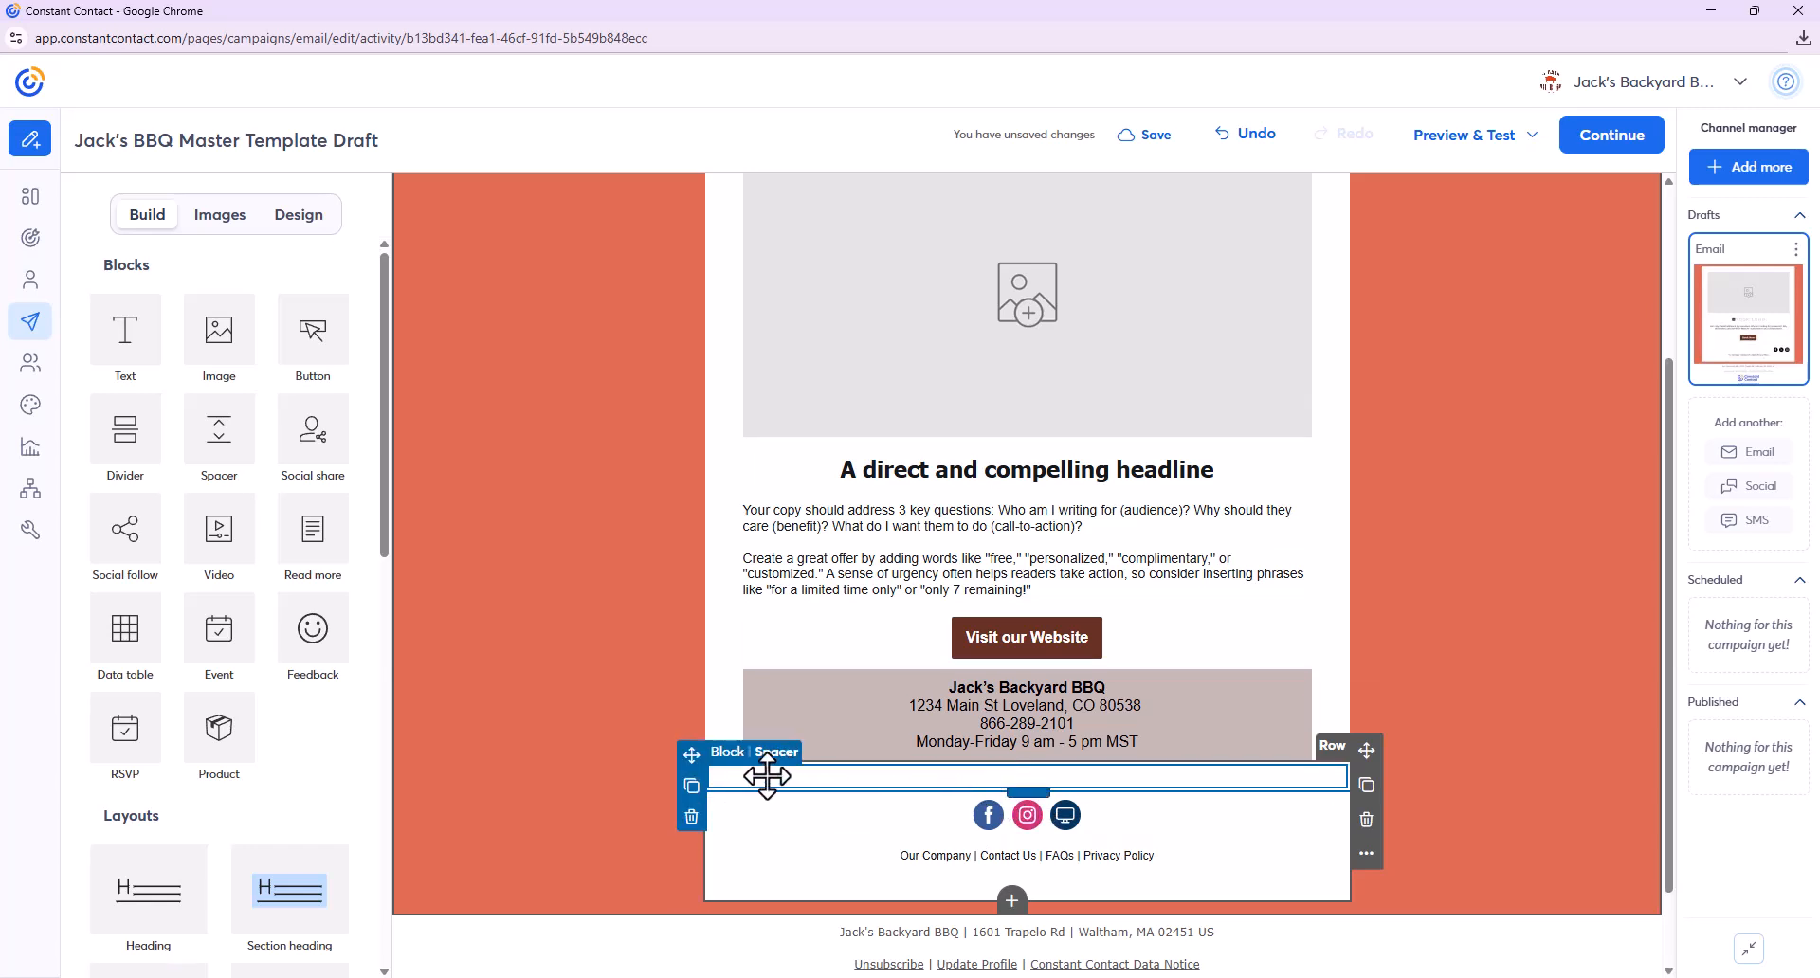
drag(1028, 813, 1017, 744)
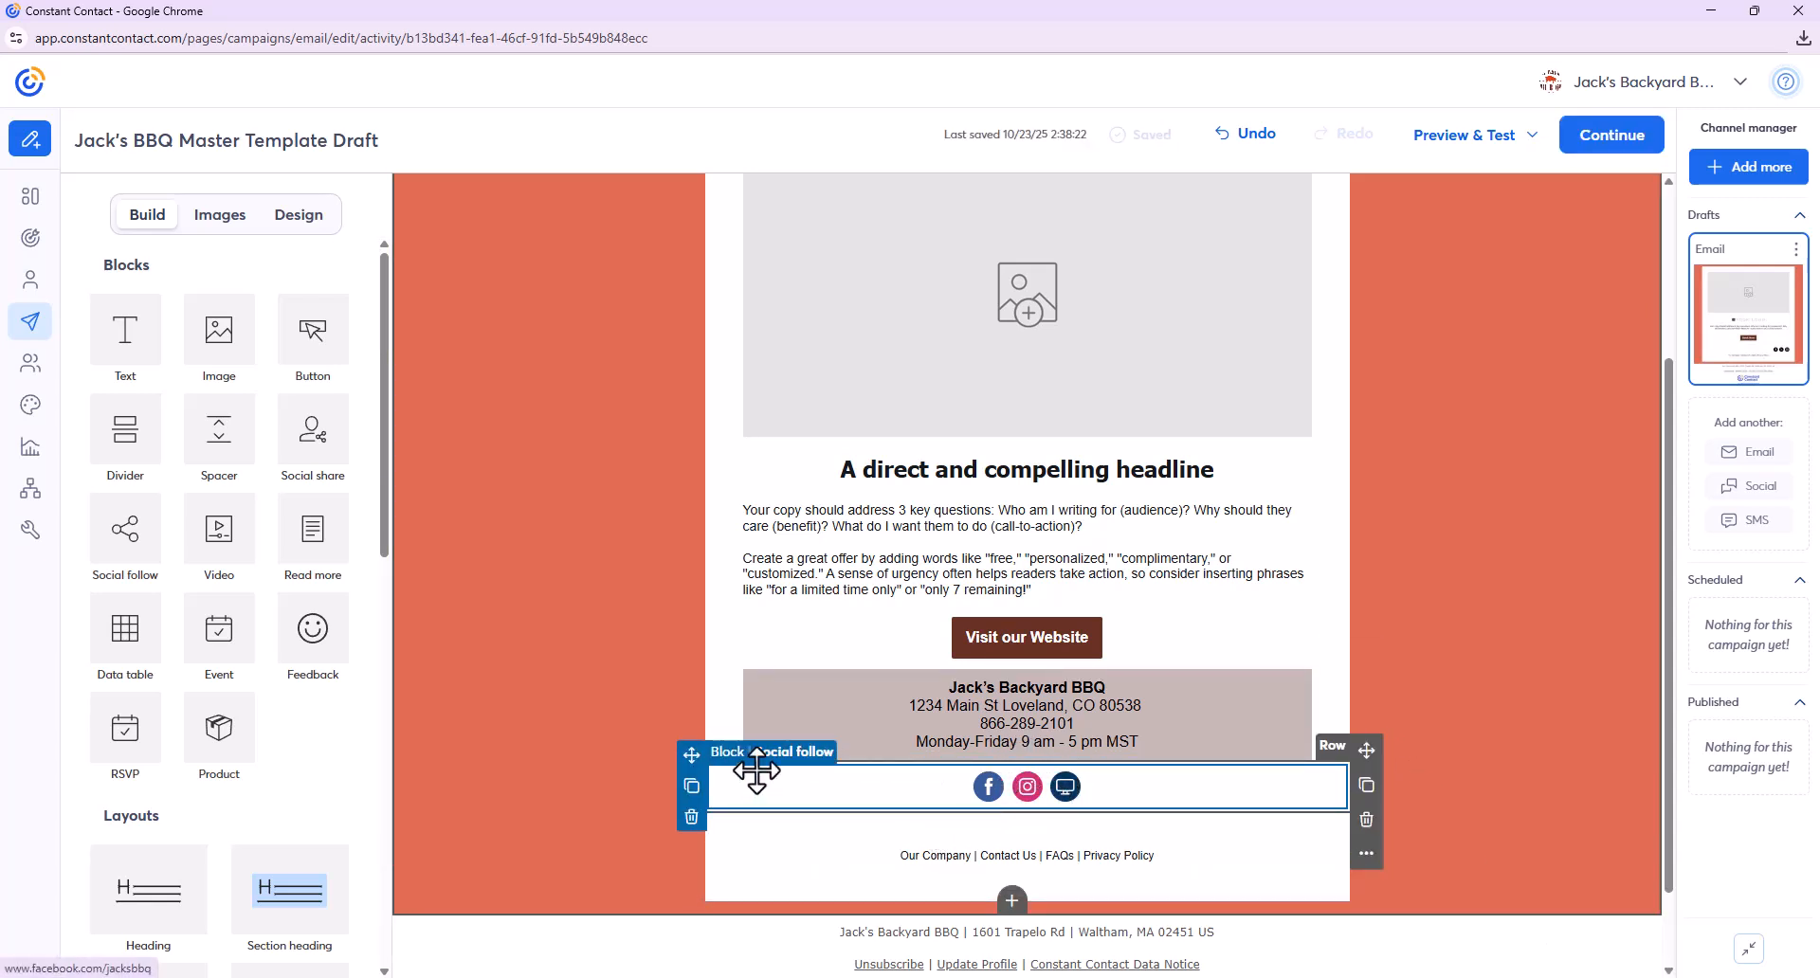
drag(702, 735, 959, 749)
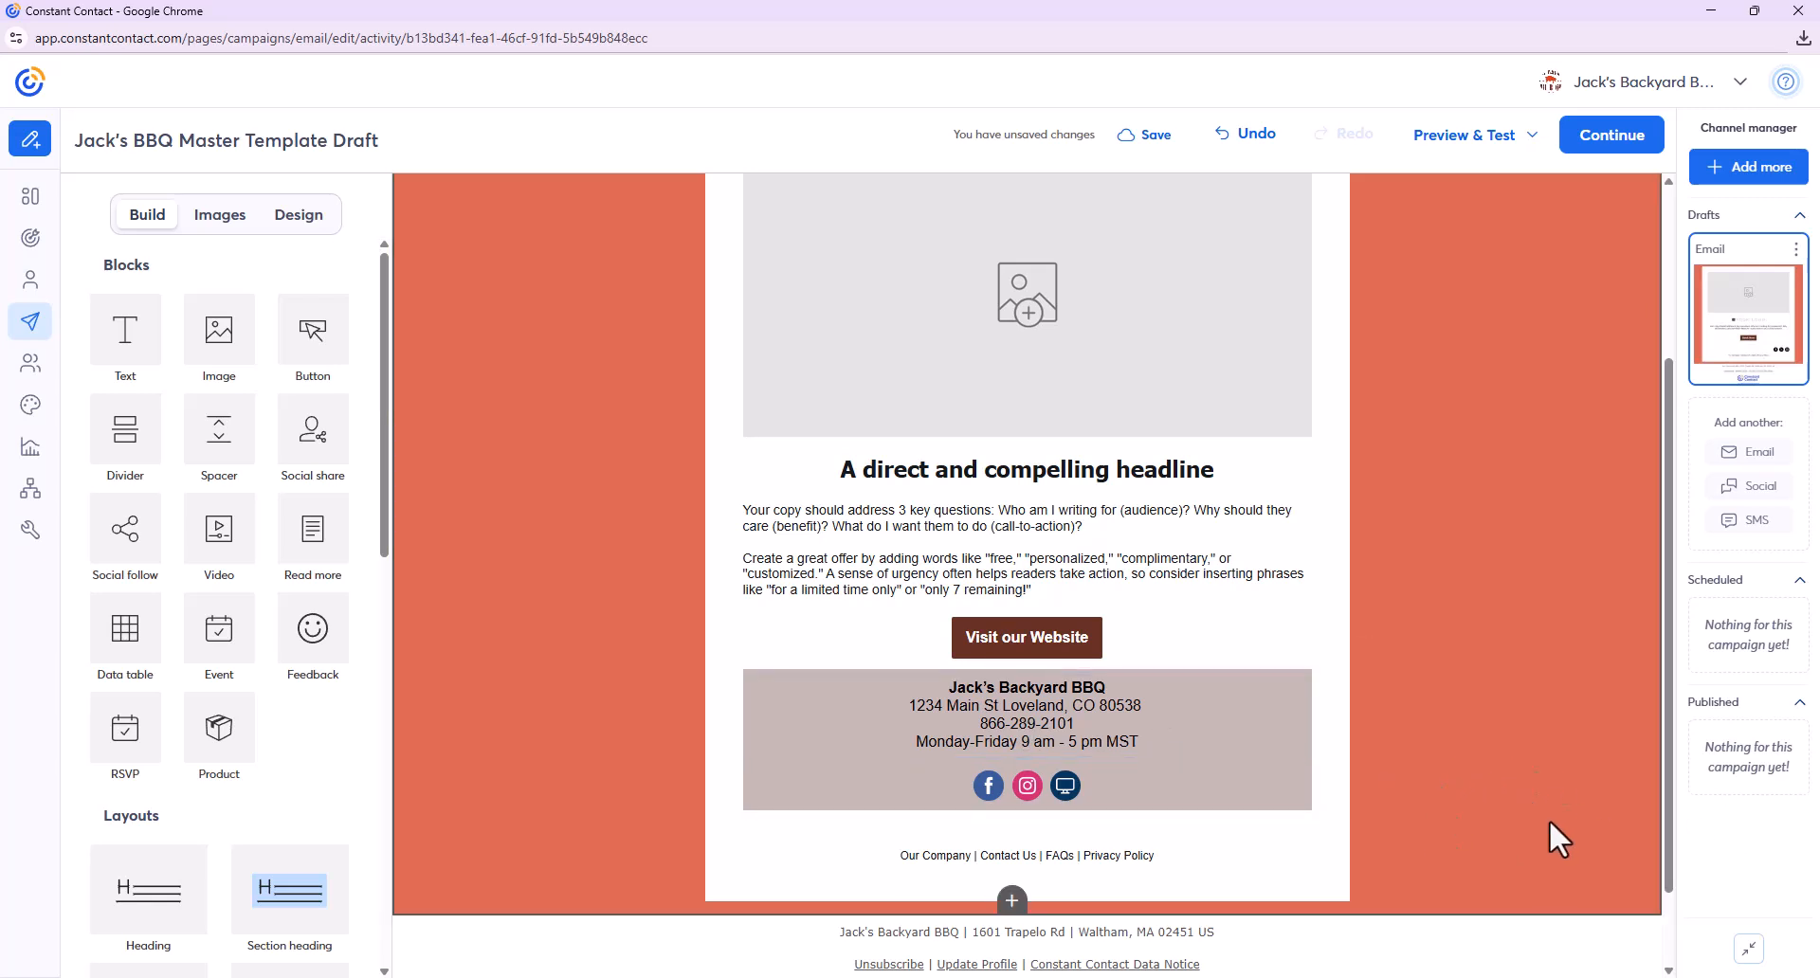
- Delete the footer text block with the Our Company, Contact Us, FAQs and Privacy Policy links and a spacer beneath the business details
click(1129, 858)
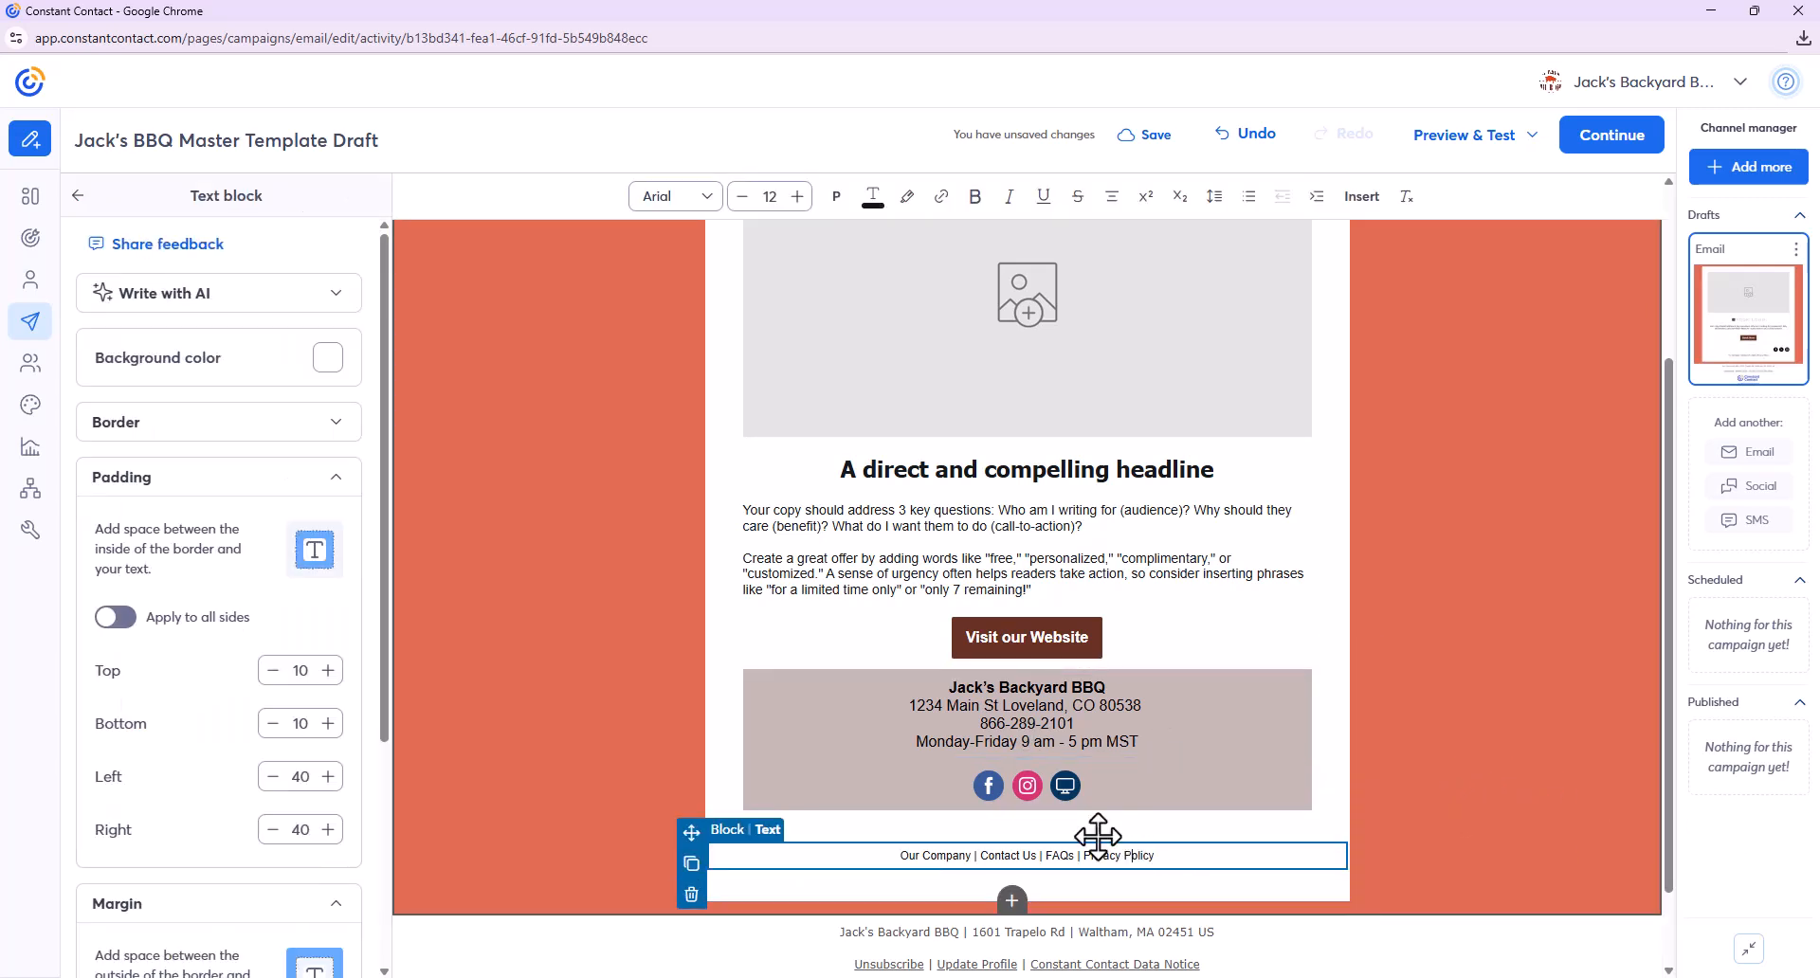
click(691, 894)
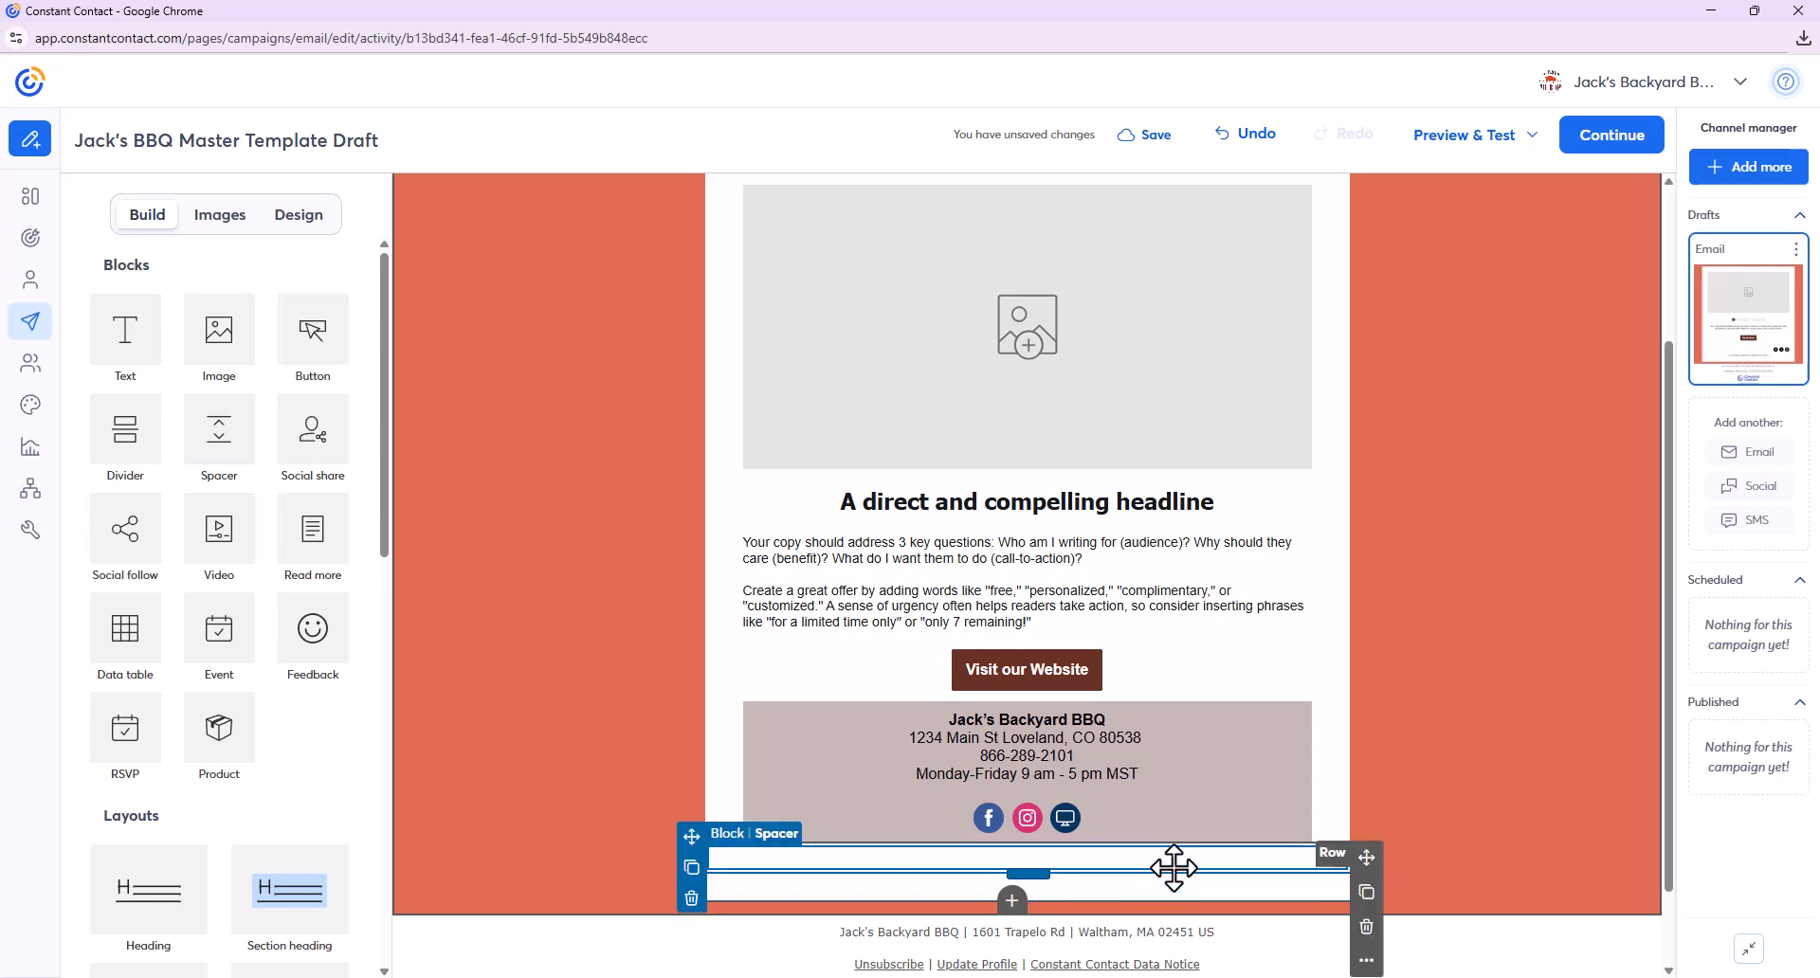
click(1170, 865)
click(691, 898)
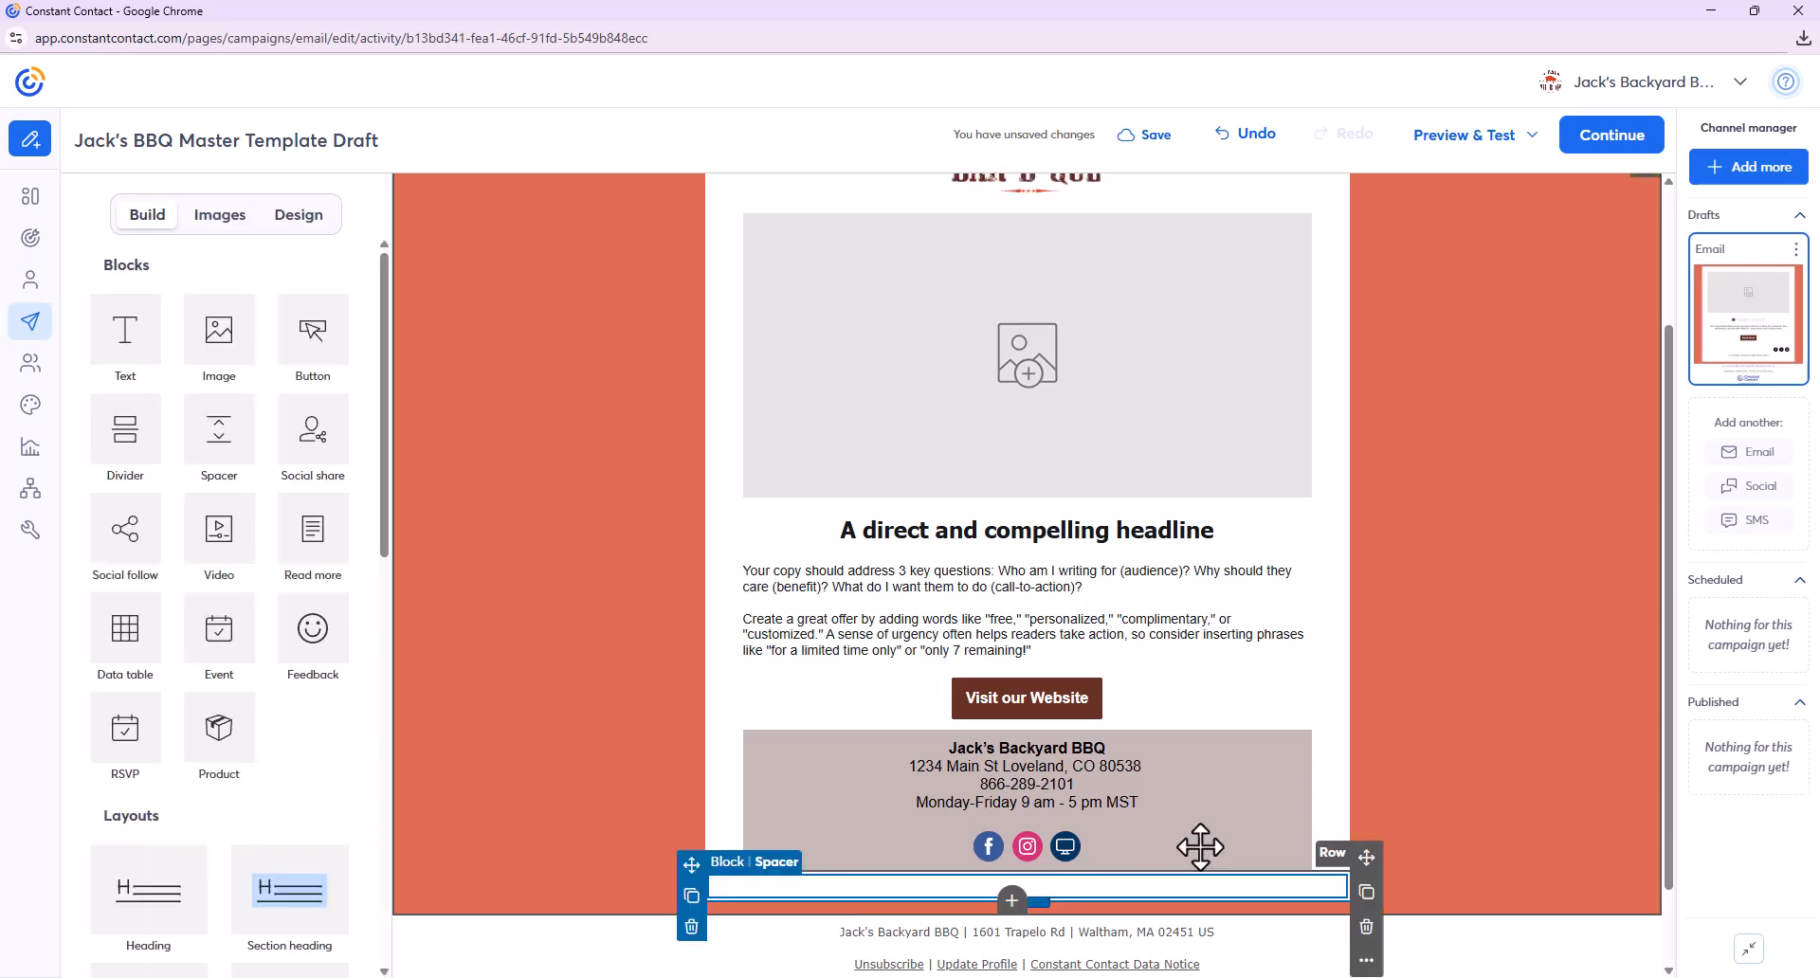
- Open the Social follow block's settings for editing
click(1000, 846)
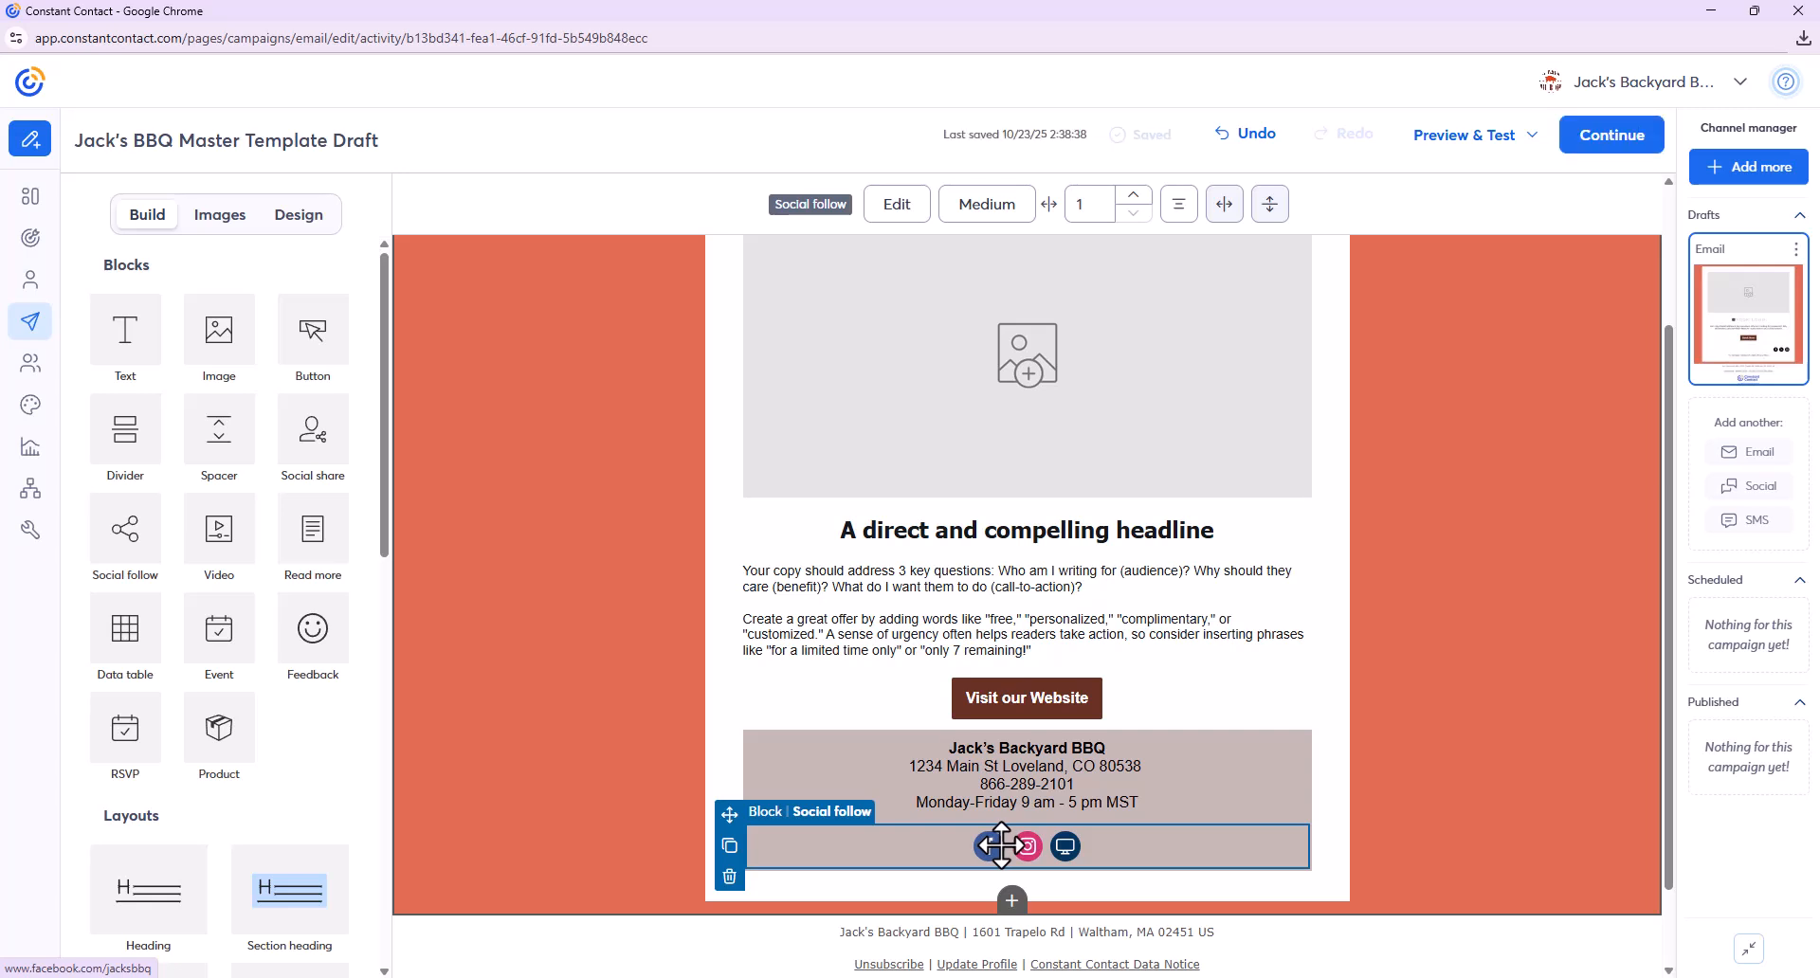
click(897, 228)
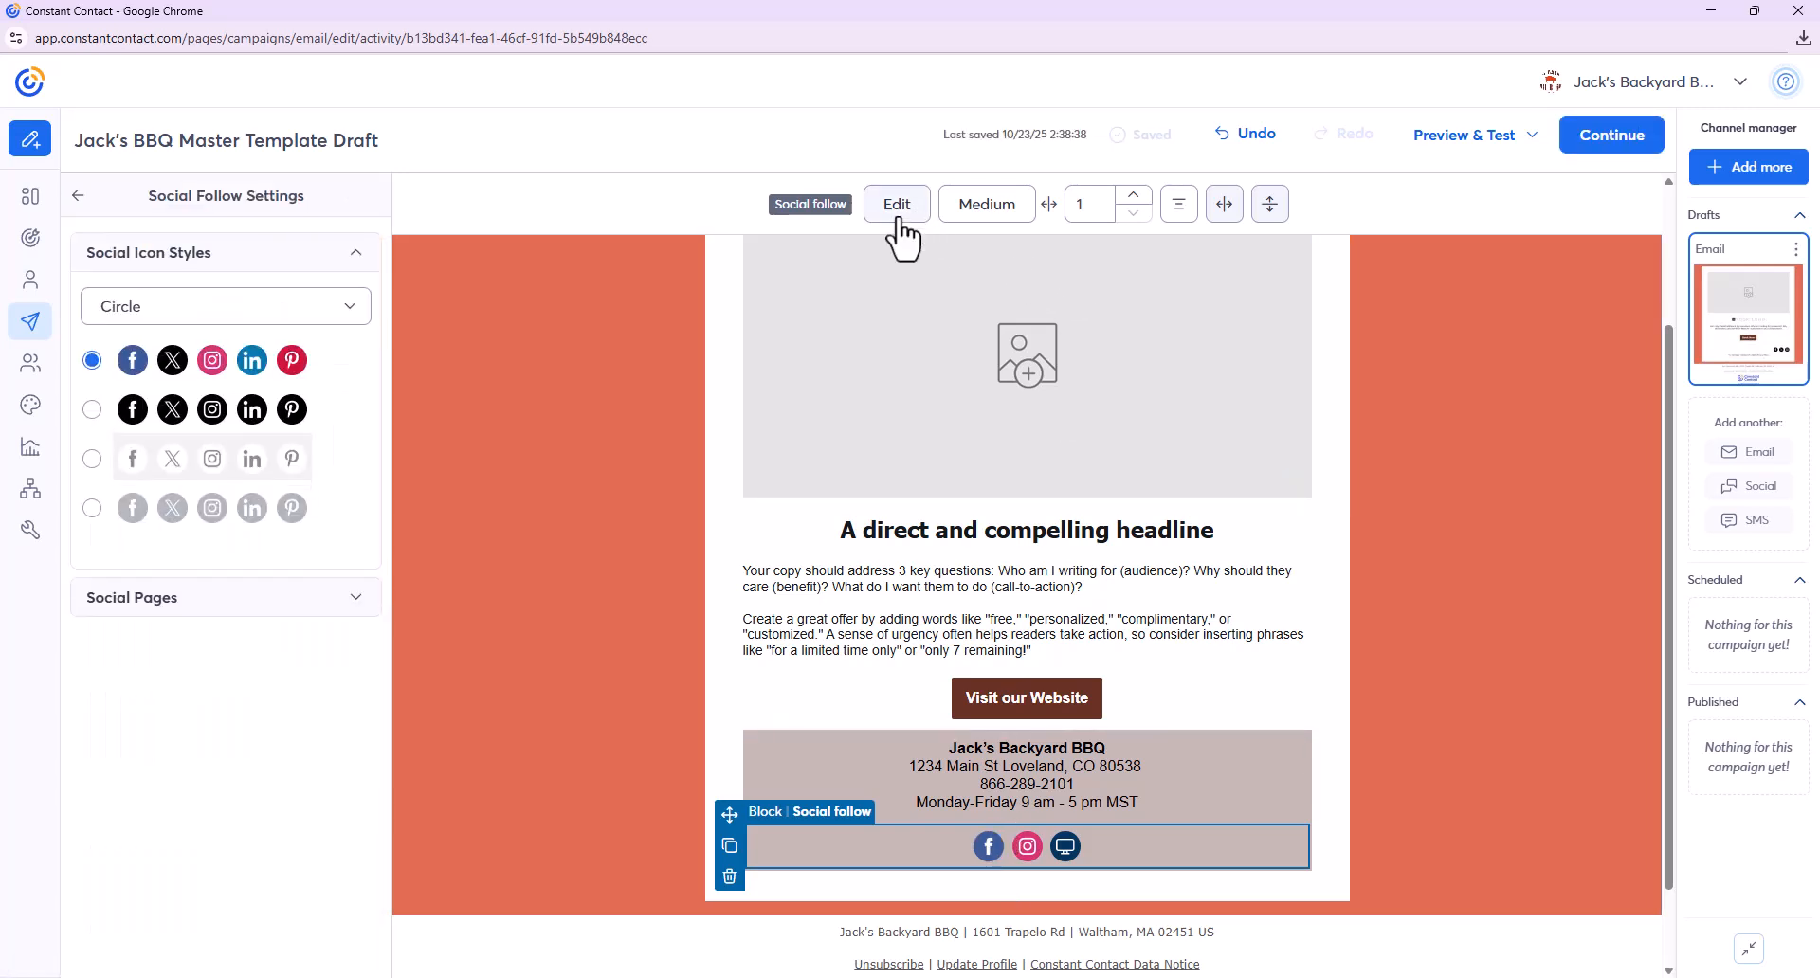
- Try the Square and Speech Bubble icon styles on the Social follow block and set the style back to Circle
click(352, 311)
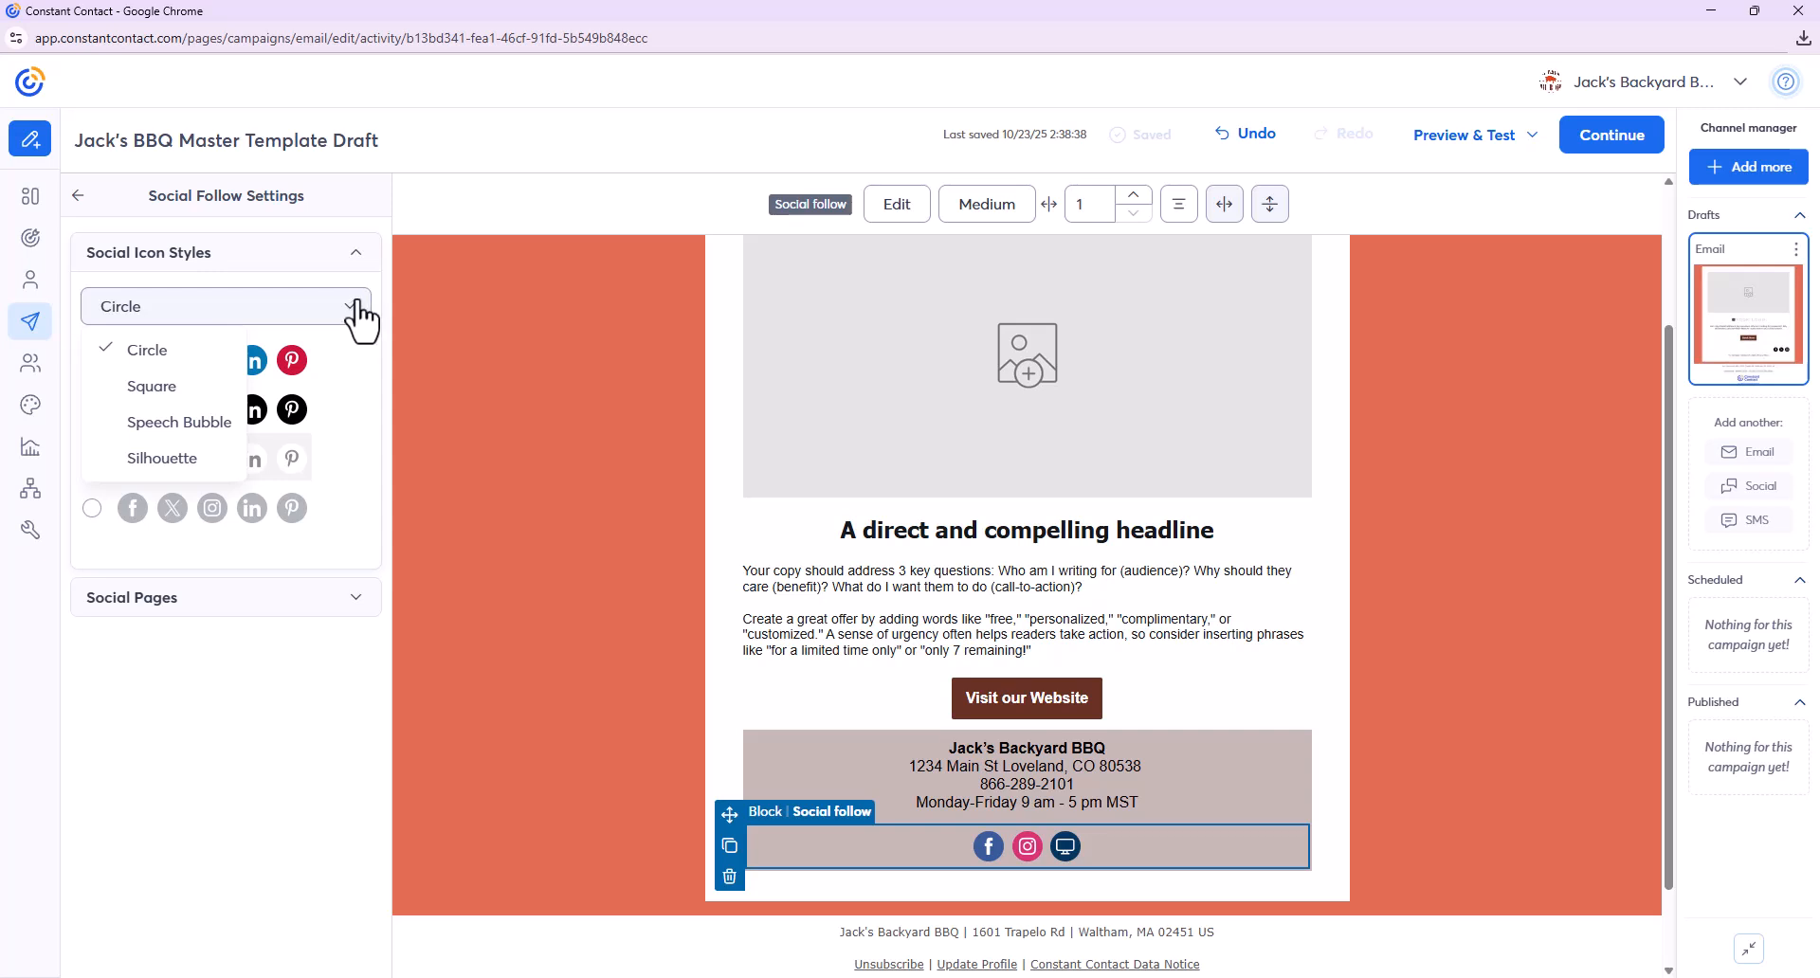
click(233, 388)
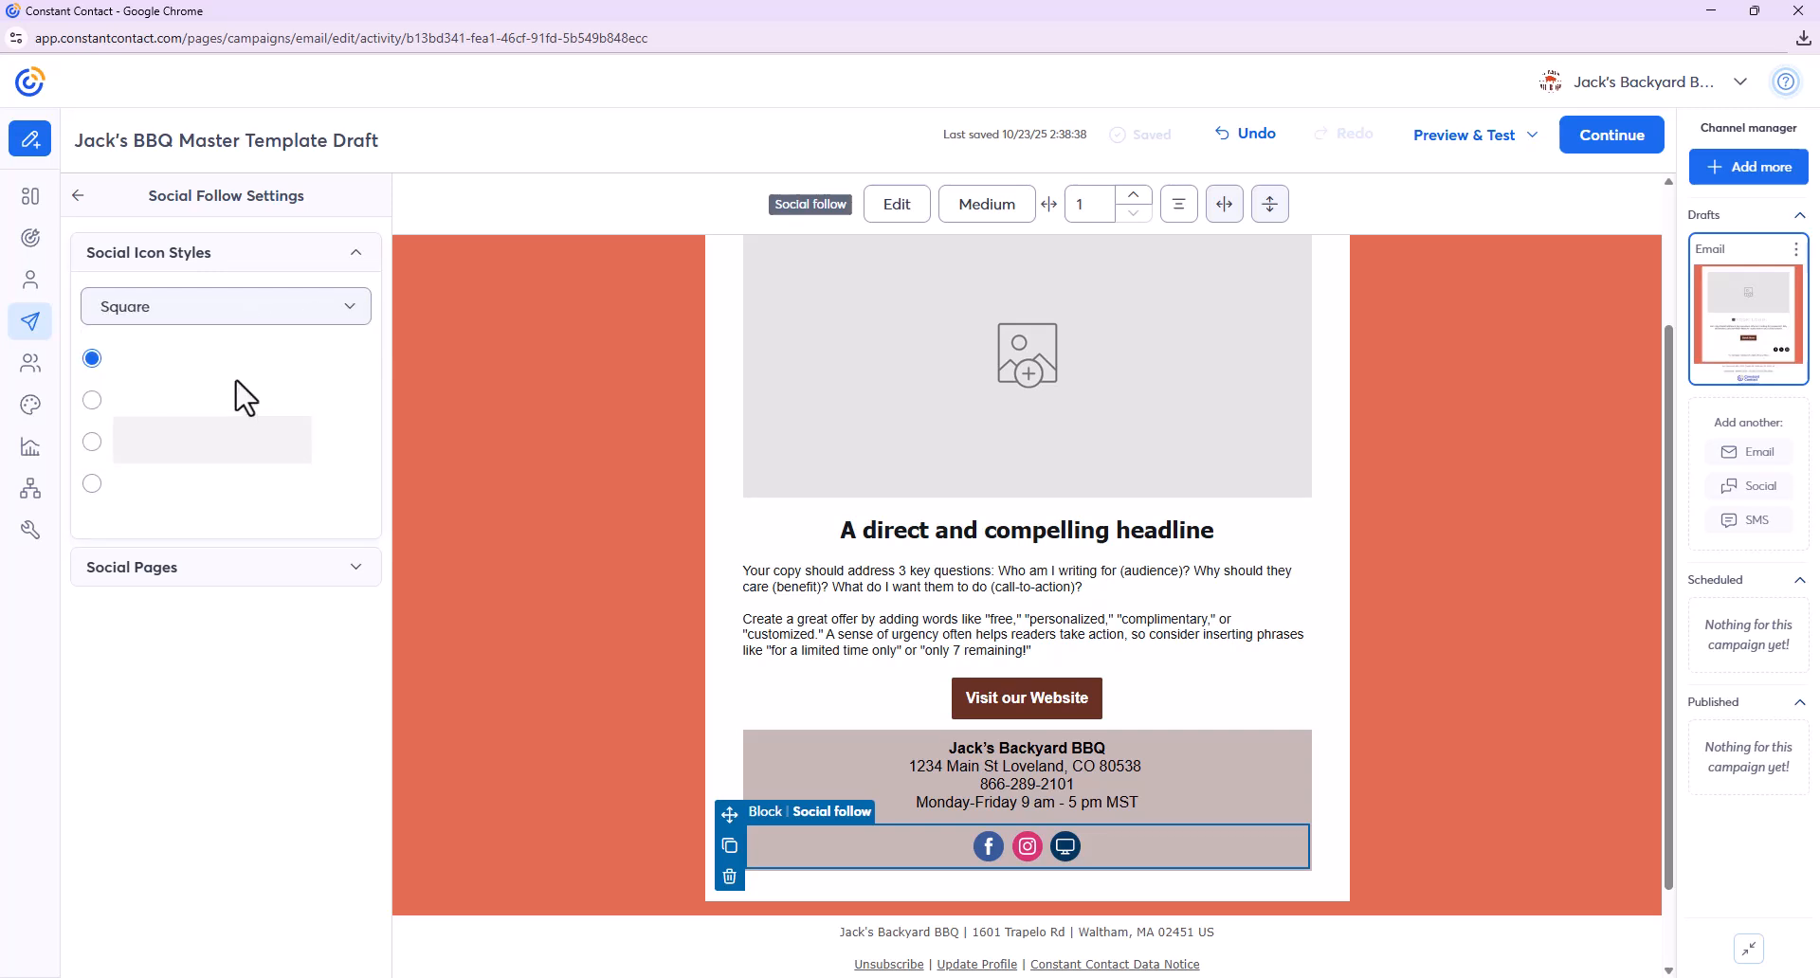
click(268, 313)
click(233, 423)
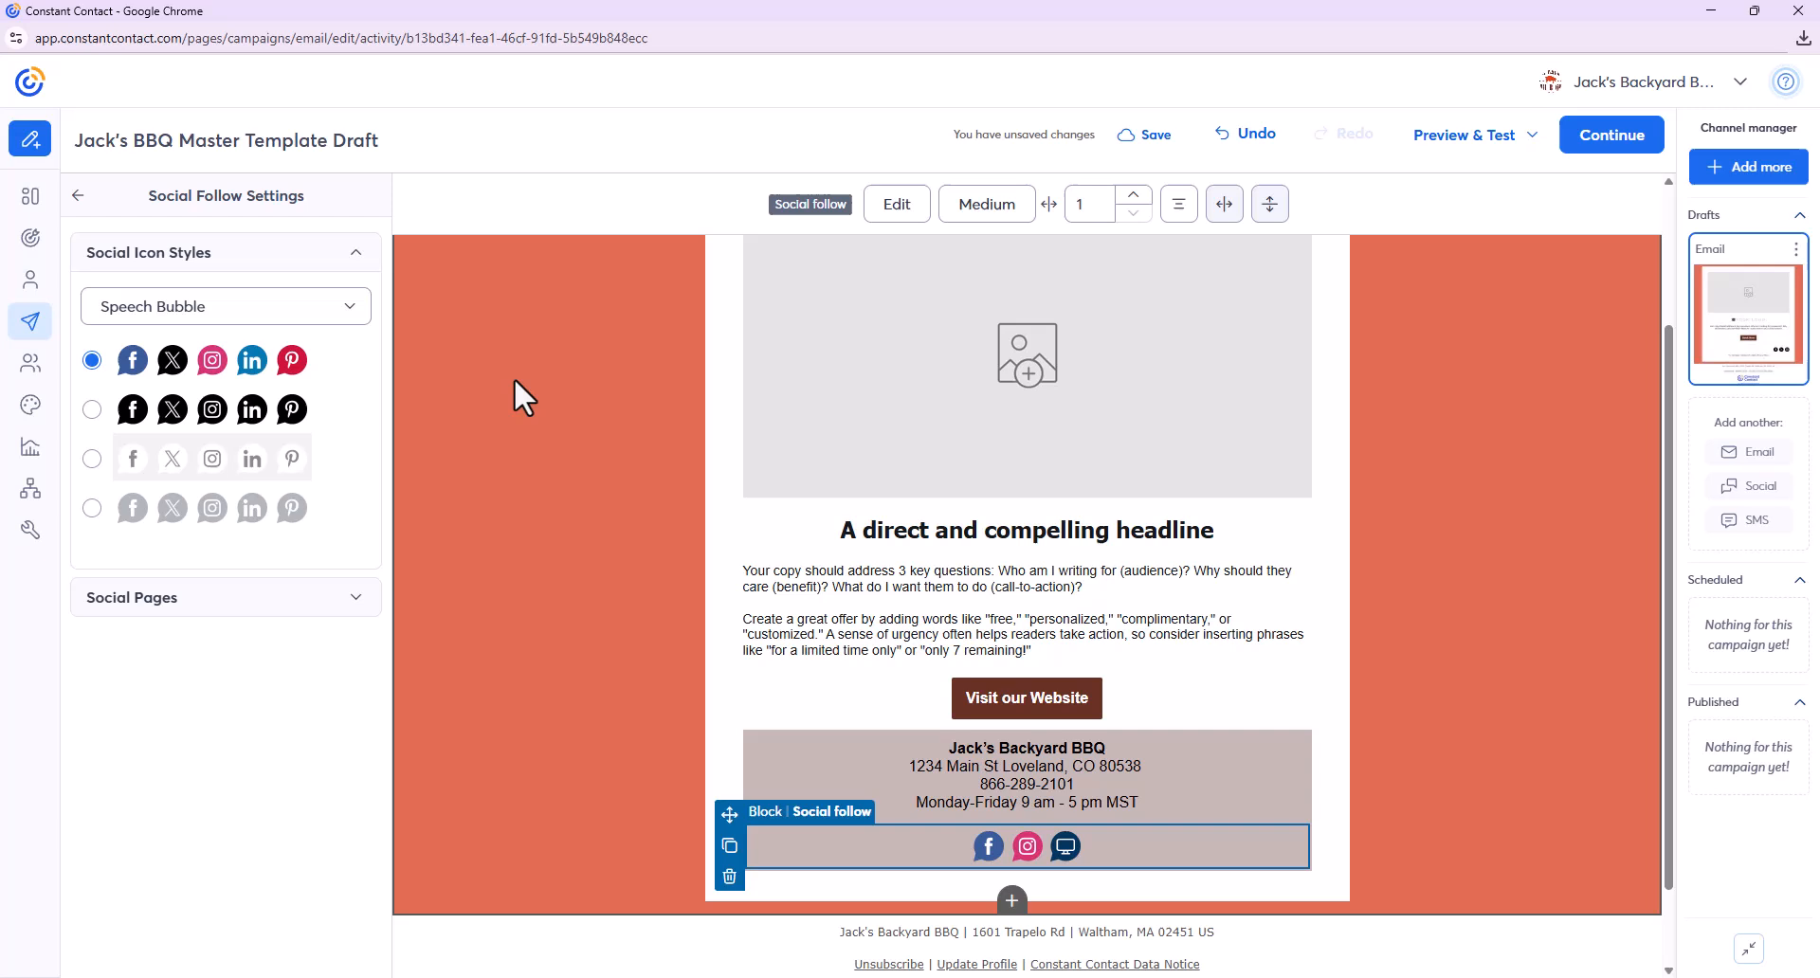
click(237, 317)
click(213, 349)
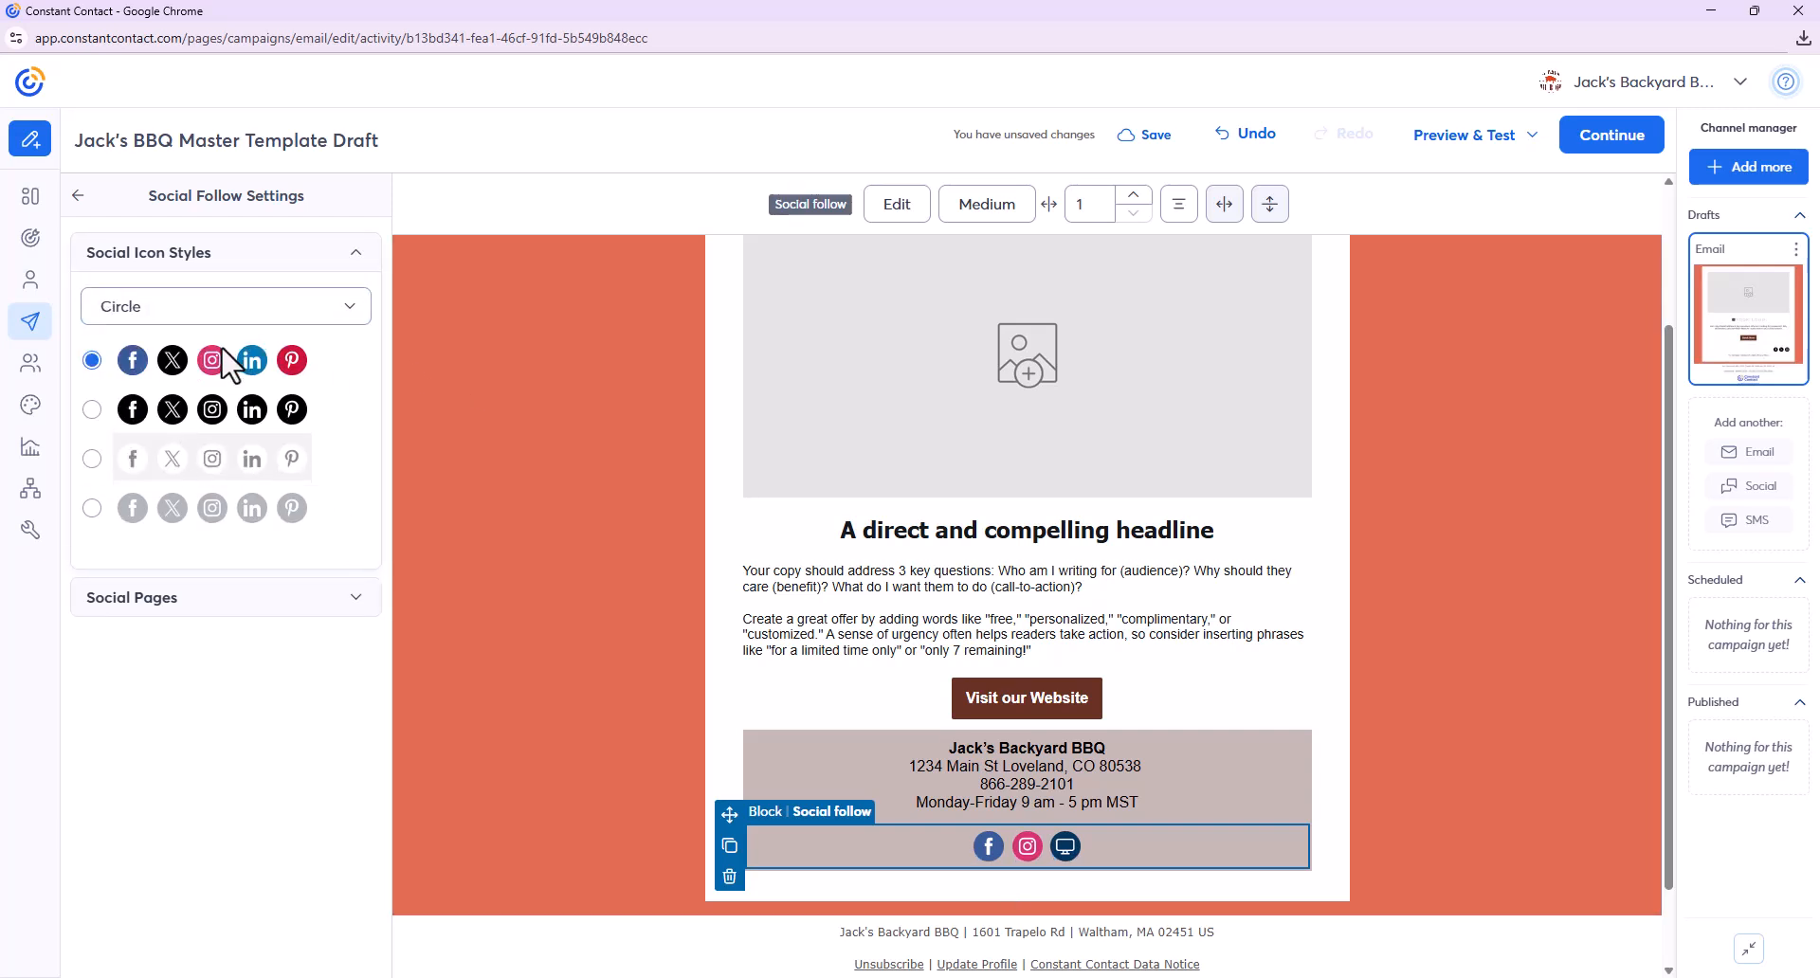
click(228, 599)
scroll(222, 617, down, 2)
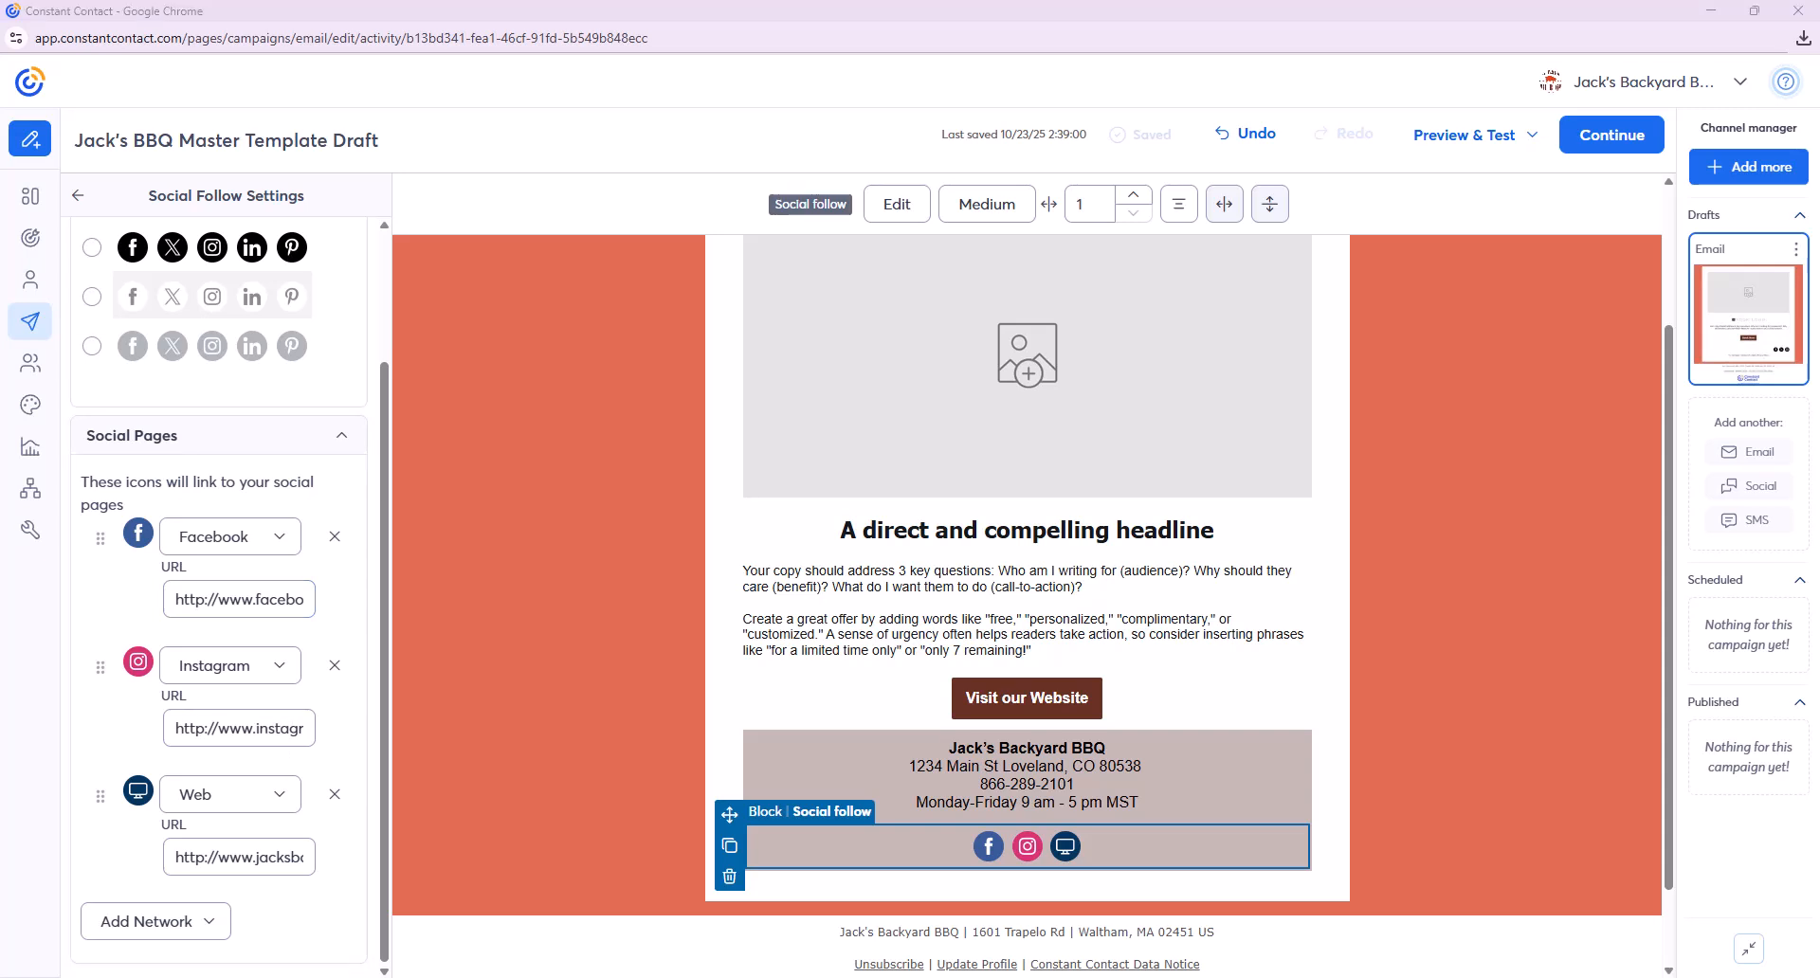
triple_click(215, 609)
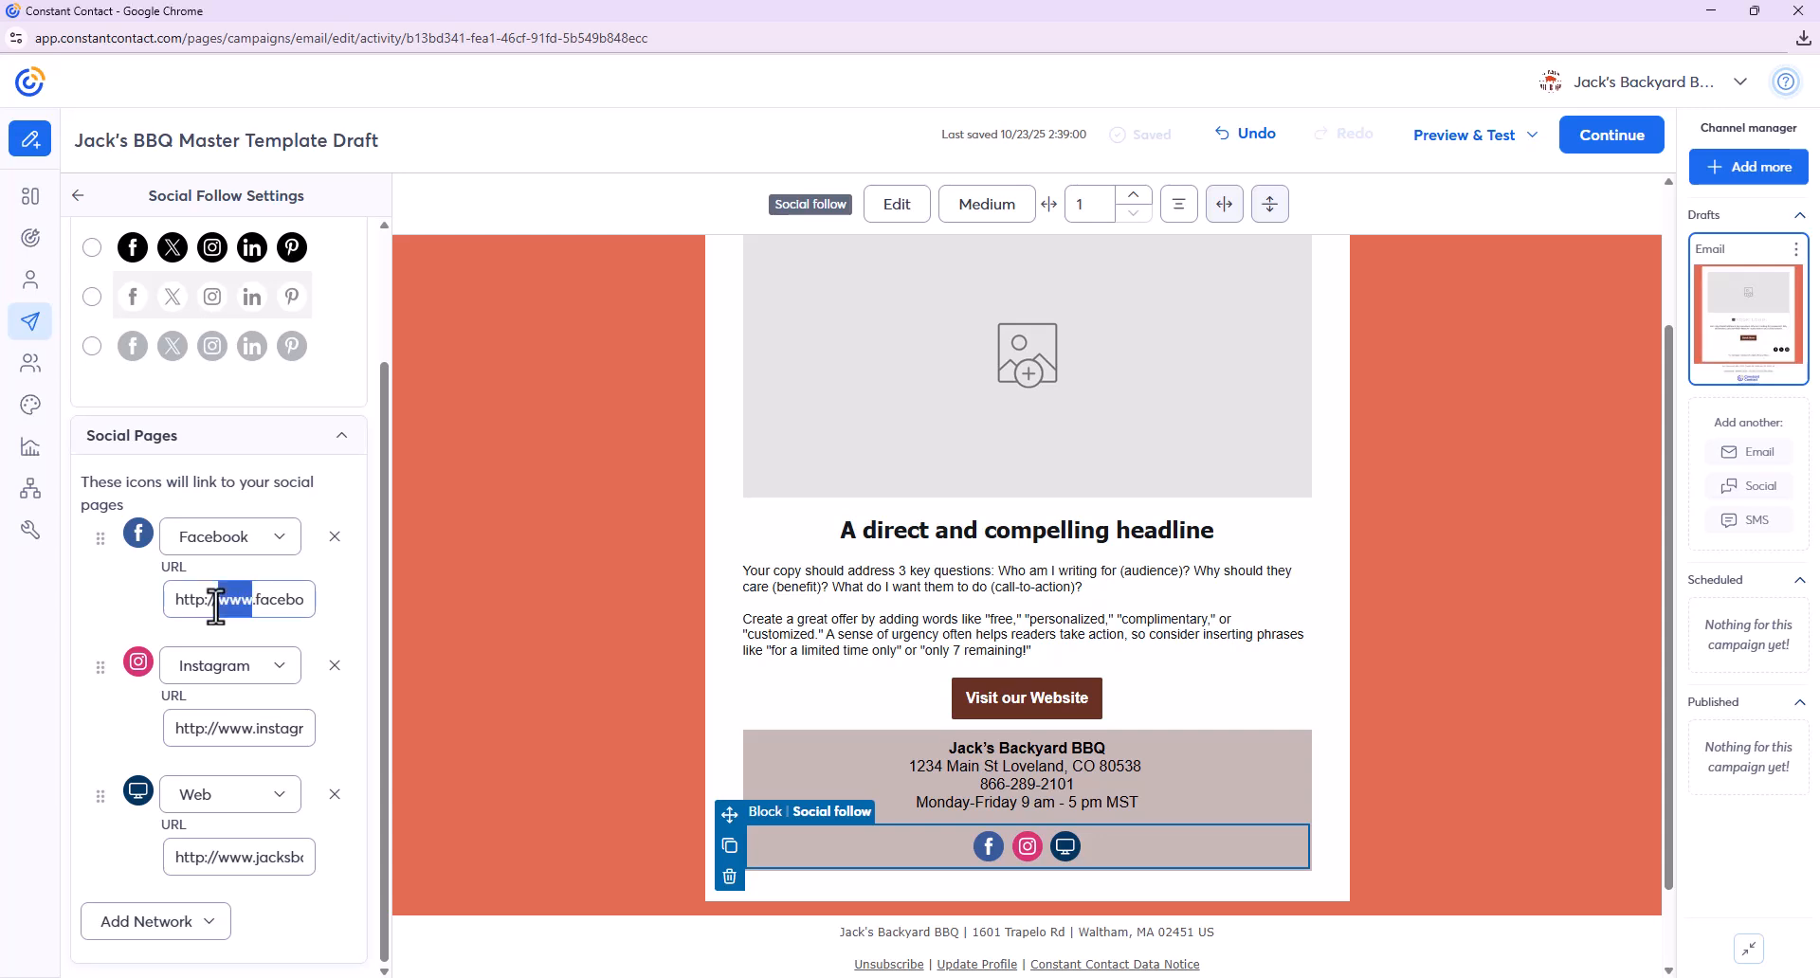
key(ctrl+v)
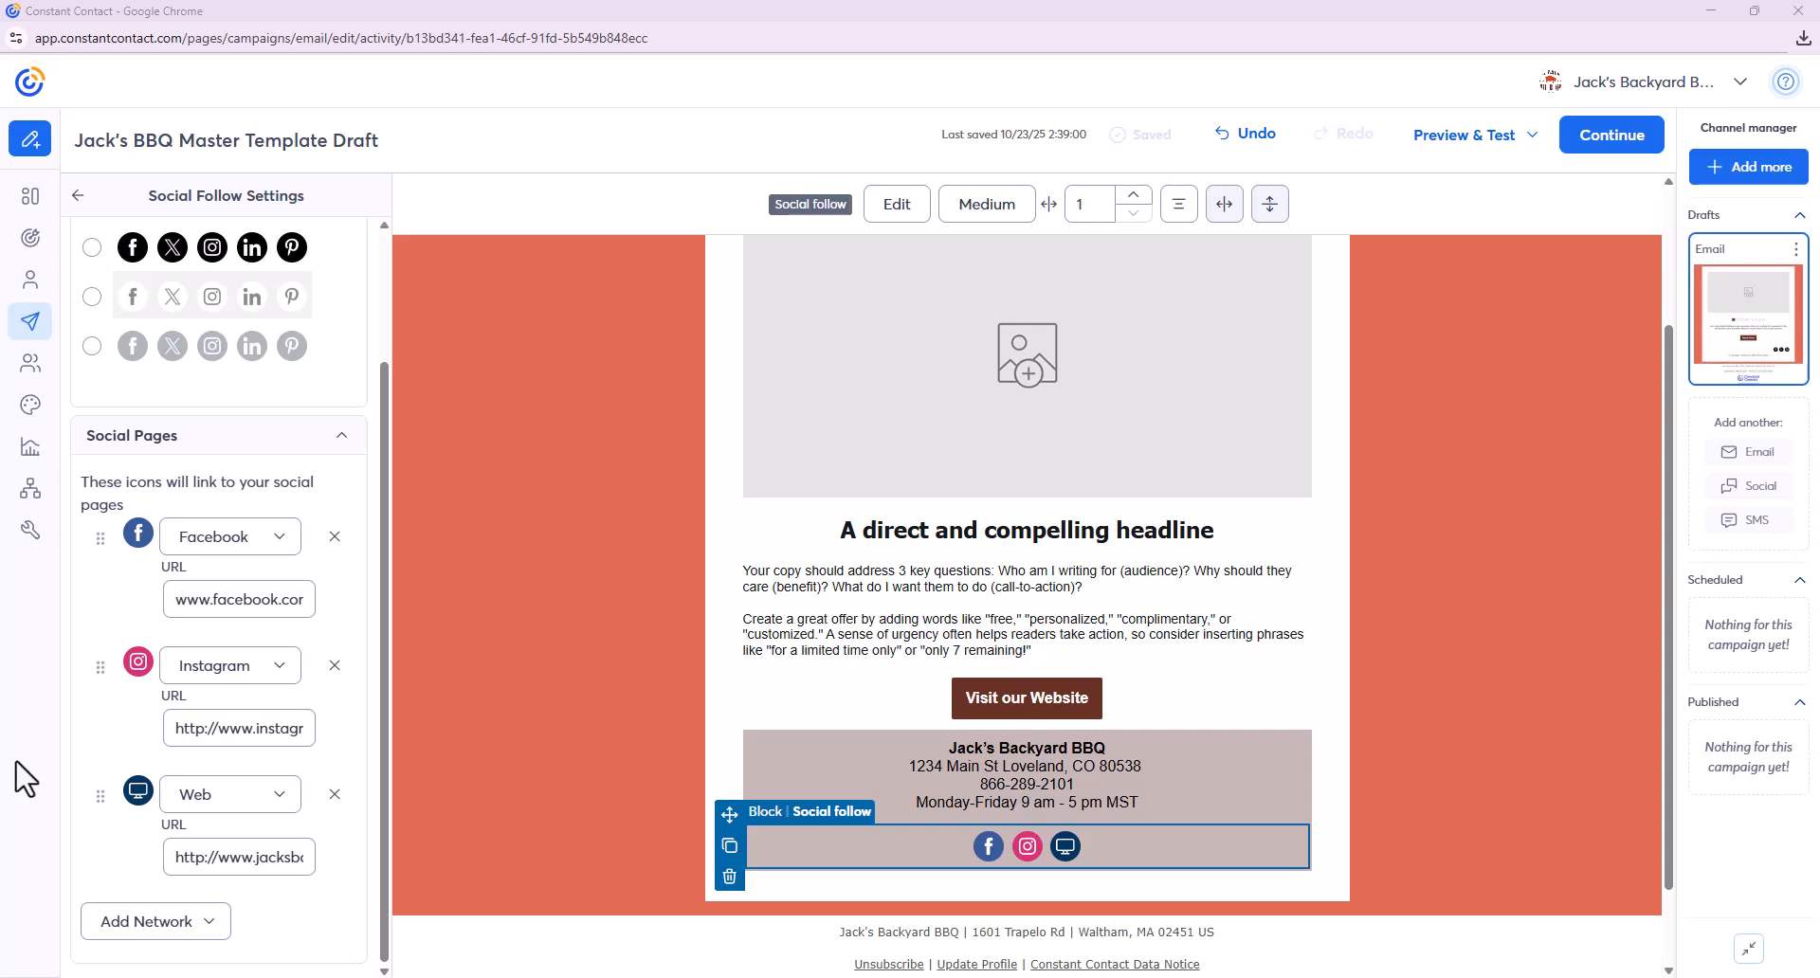
triple_click(193, 733)
key(ctrl+v)
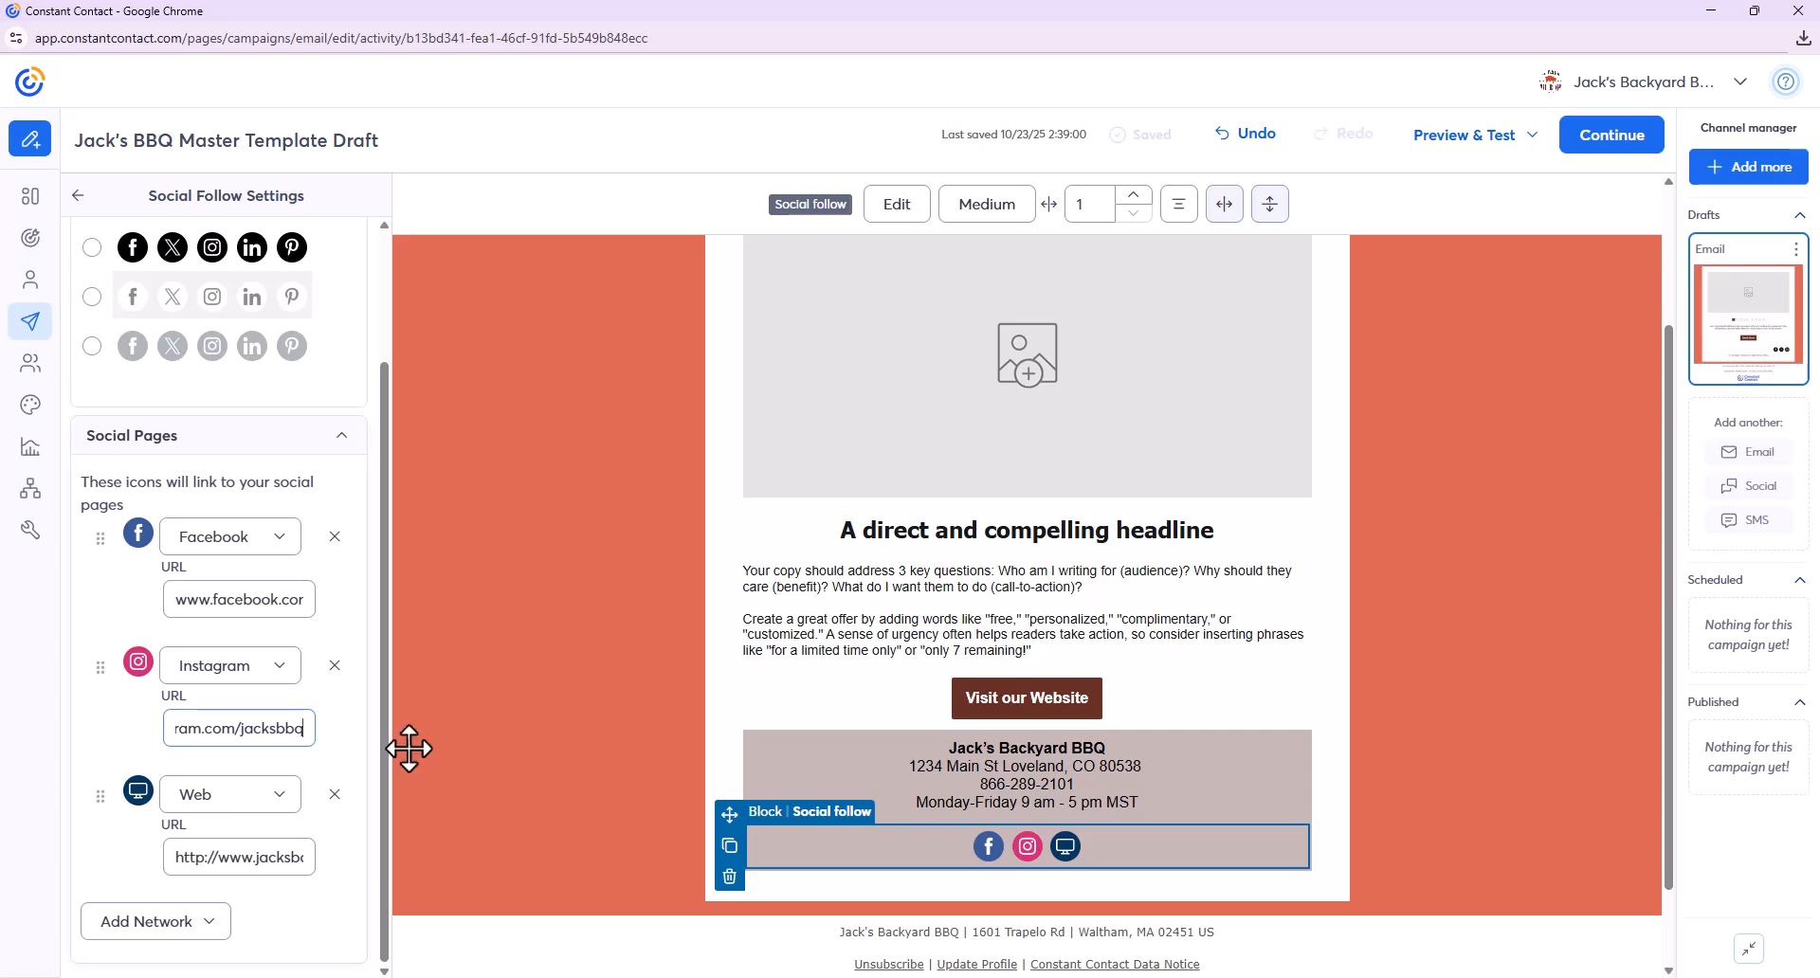
click(270, 857)
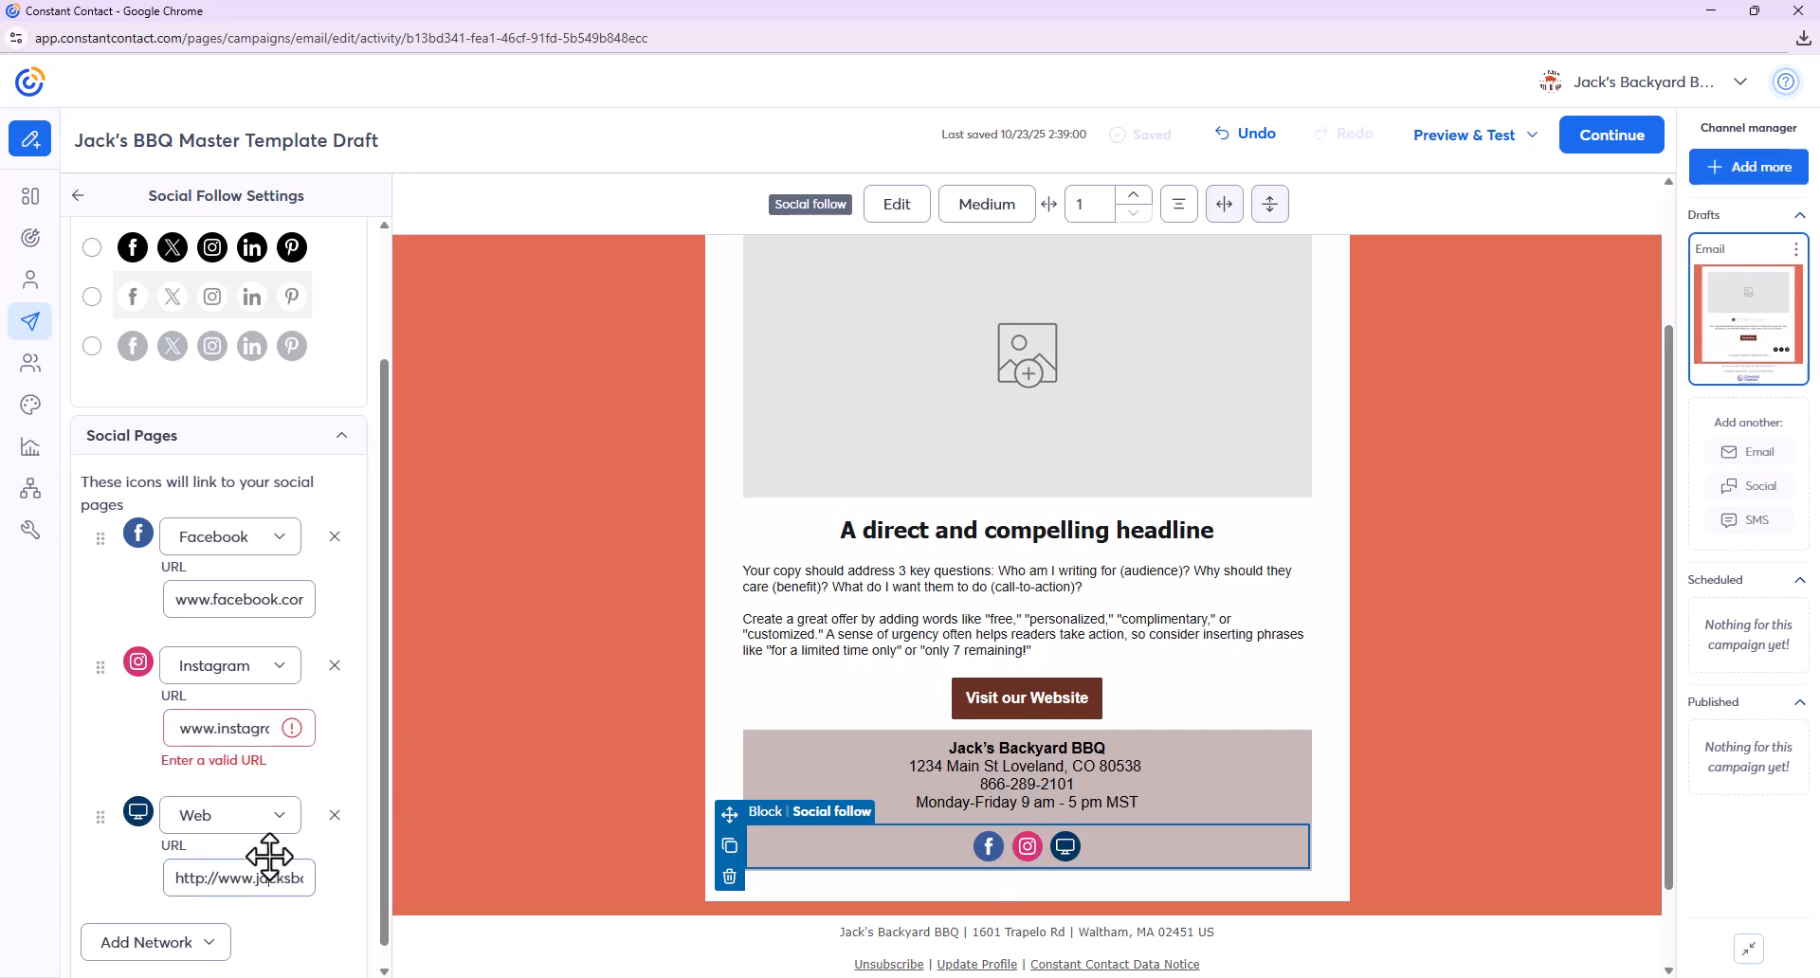
click(172, 732)
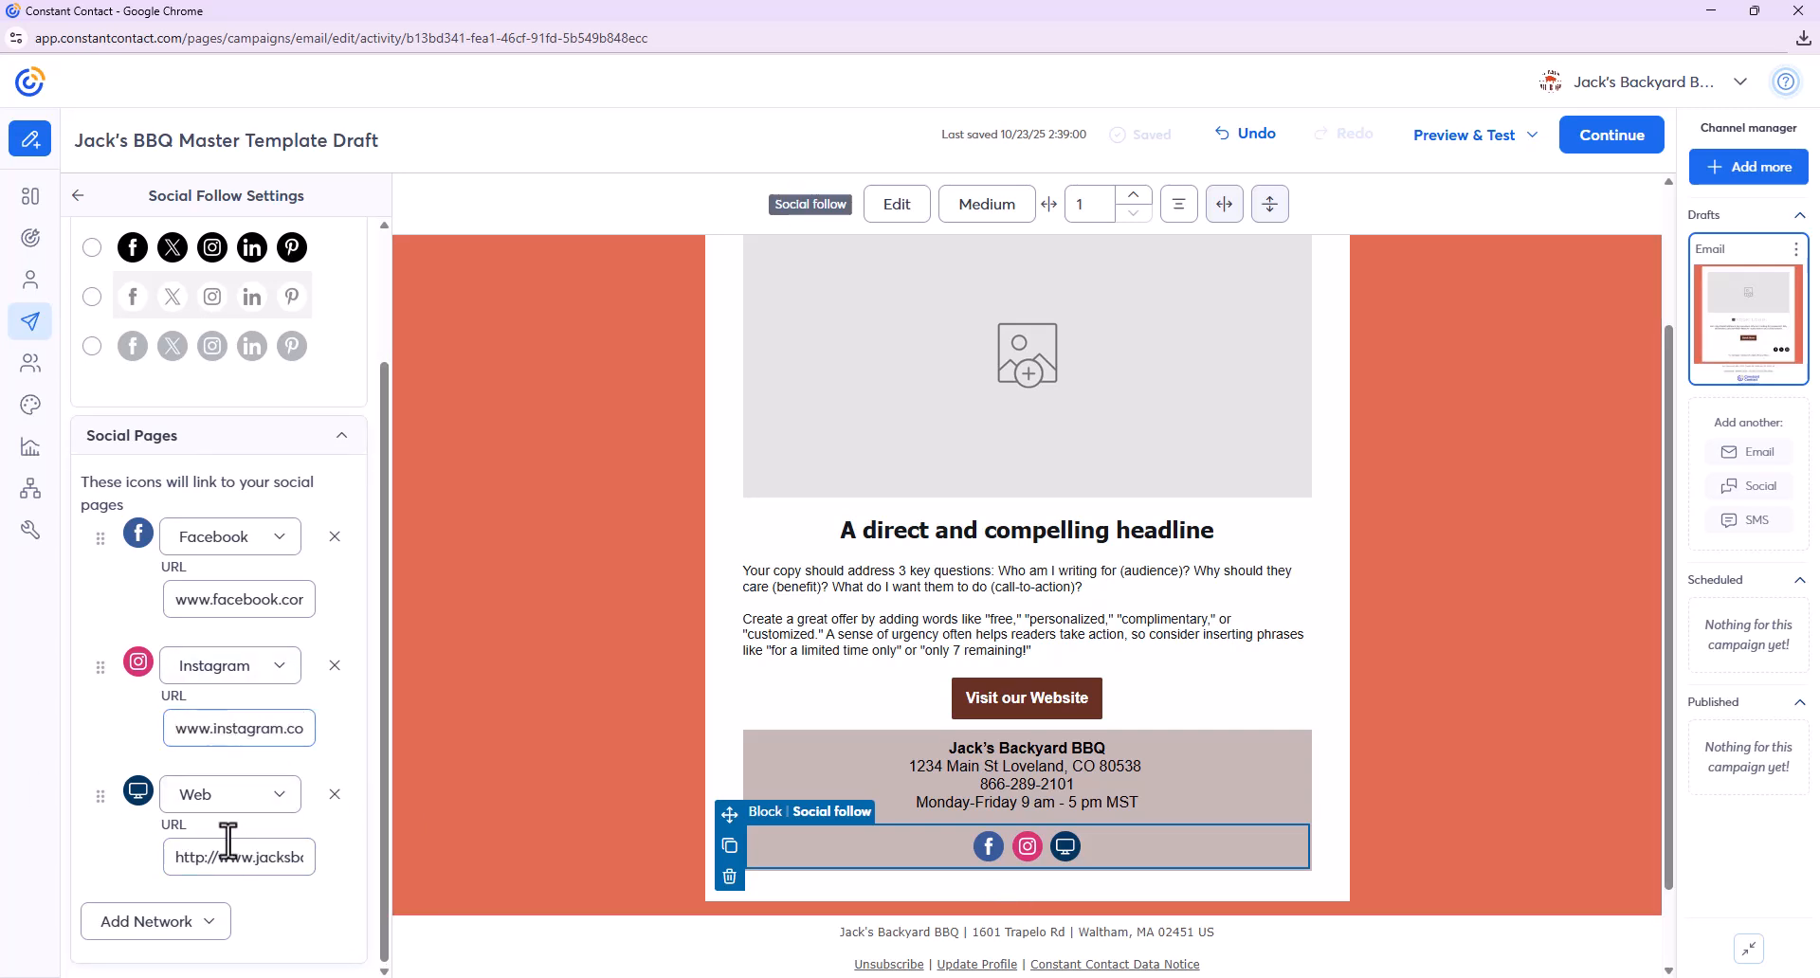
- View the additional networks available for the Social follow block and return to the list of building blocks
click(207, 929)
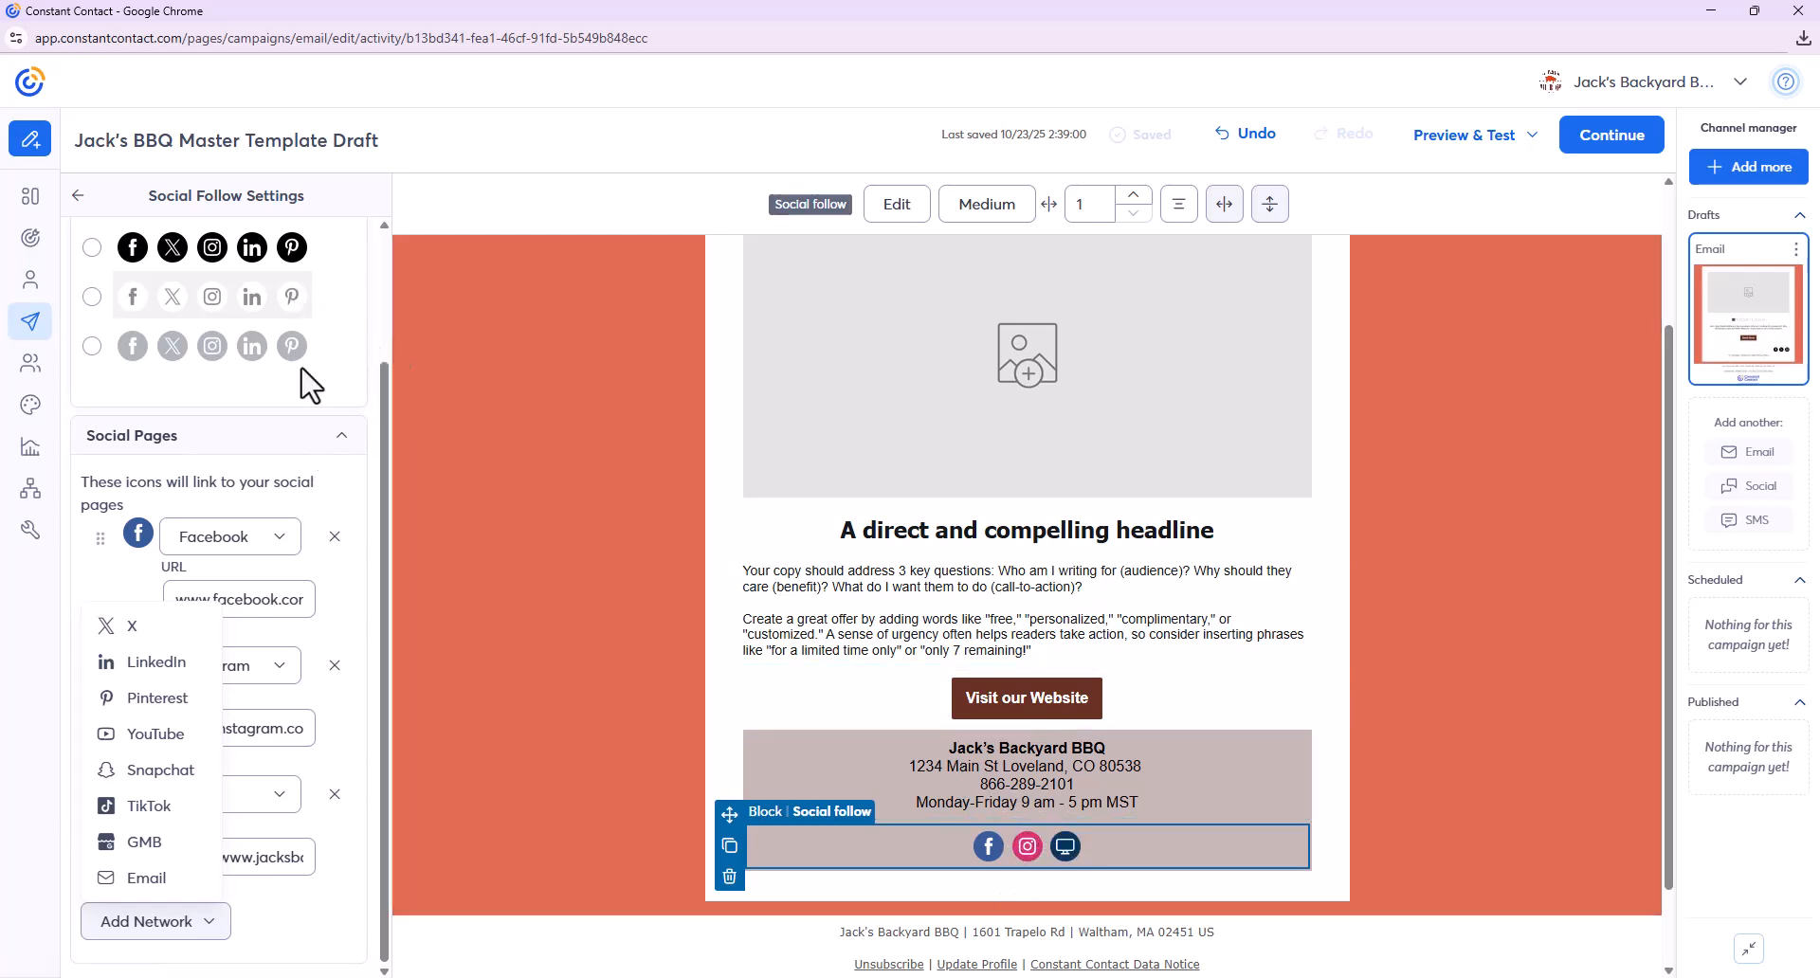
click(342, 436)
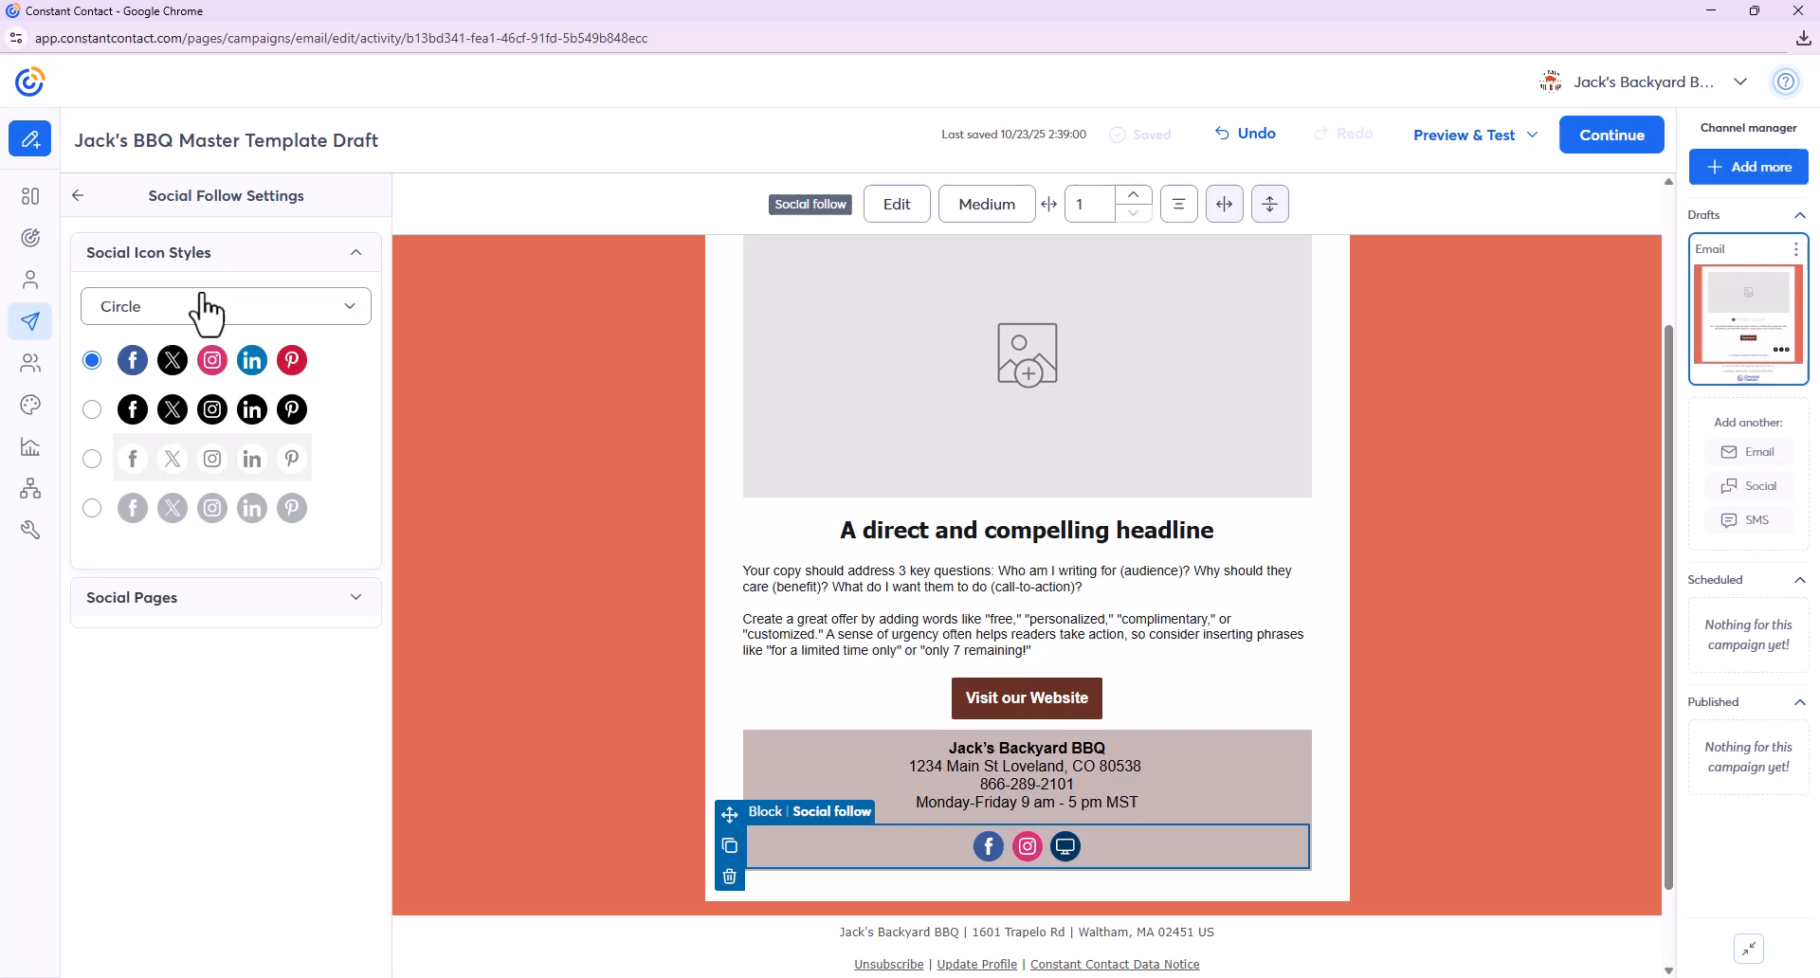
click(80, 195)
- Review the whole email template from the logo down to the footer and look over the available layouts
scroll(1162, 510, up, 2)
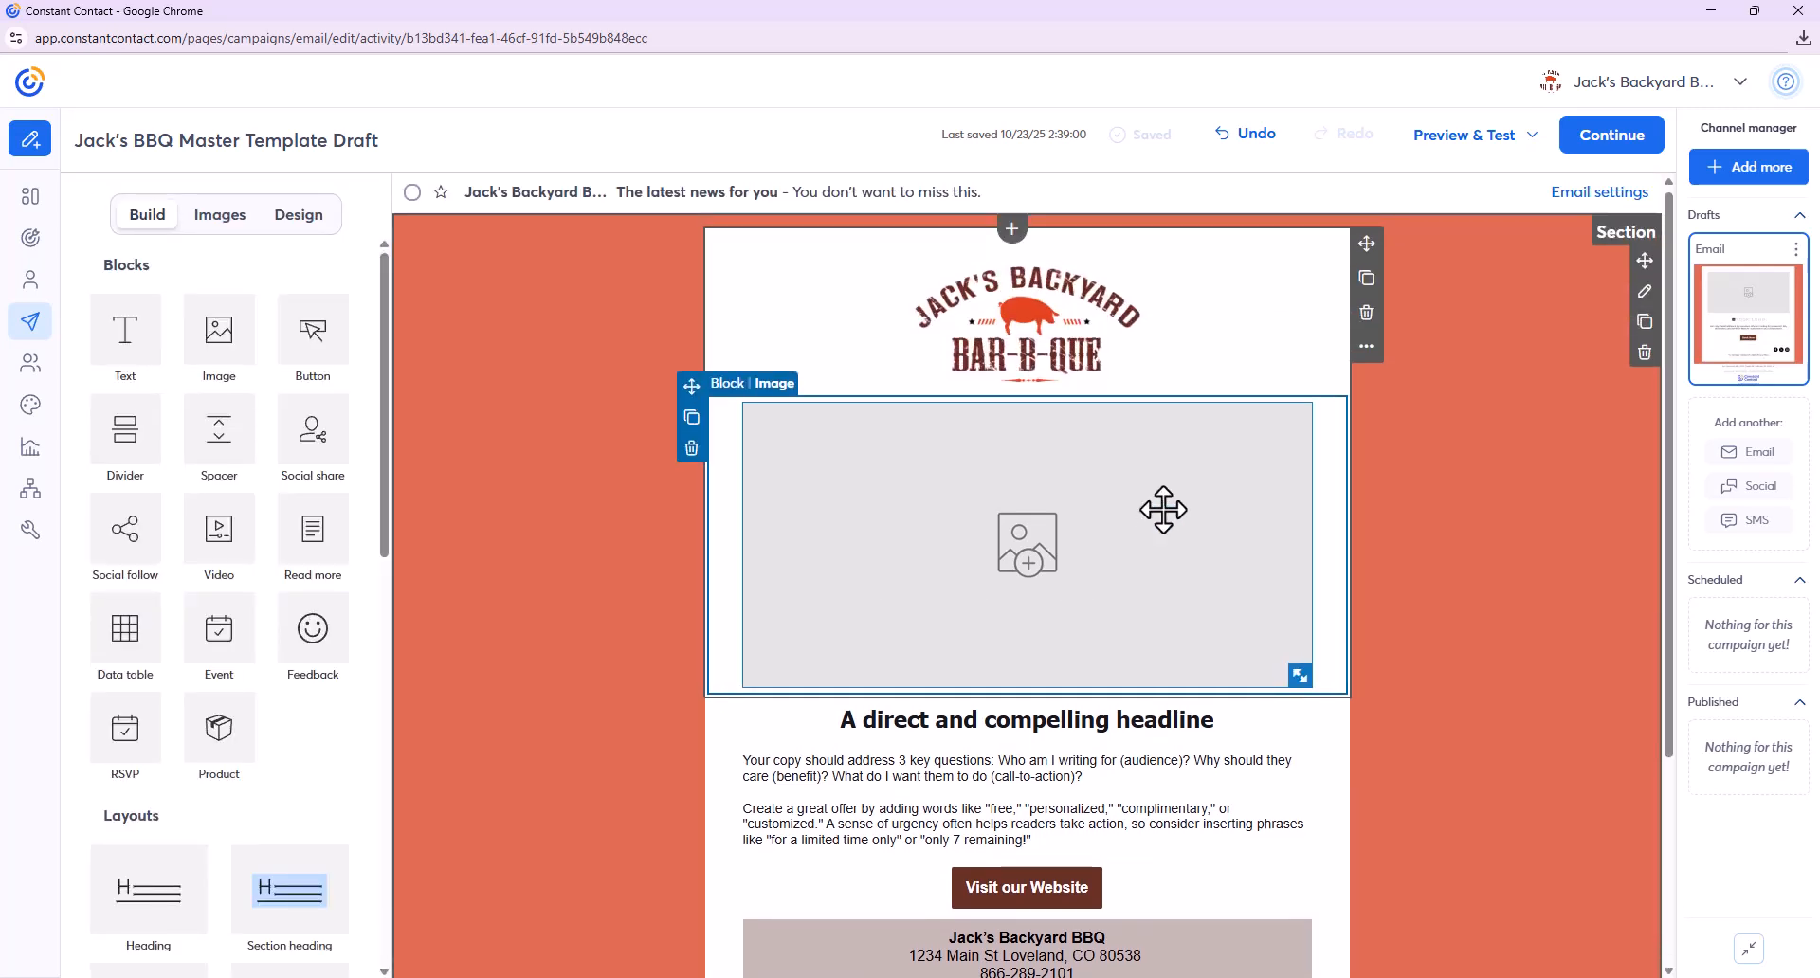
scroll(1162, 510, down, 2)
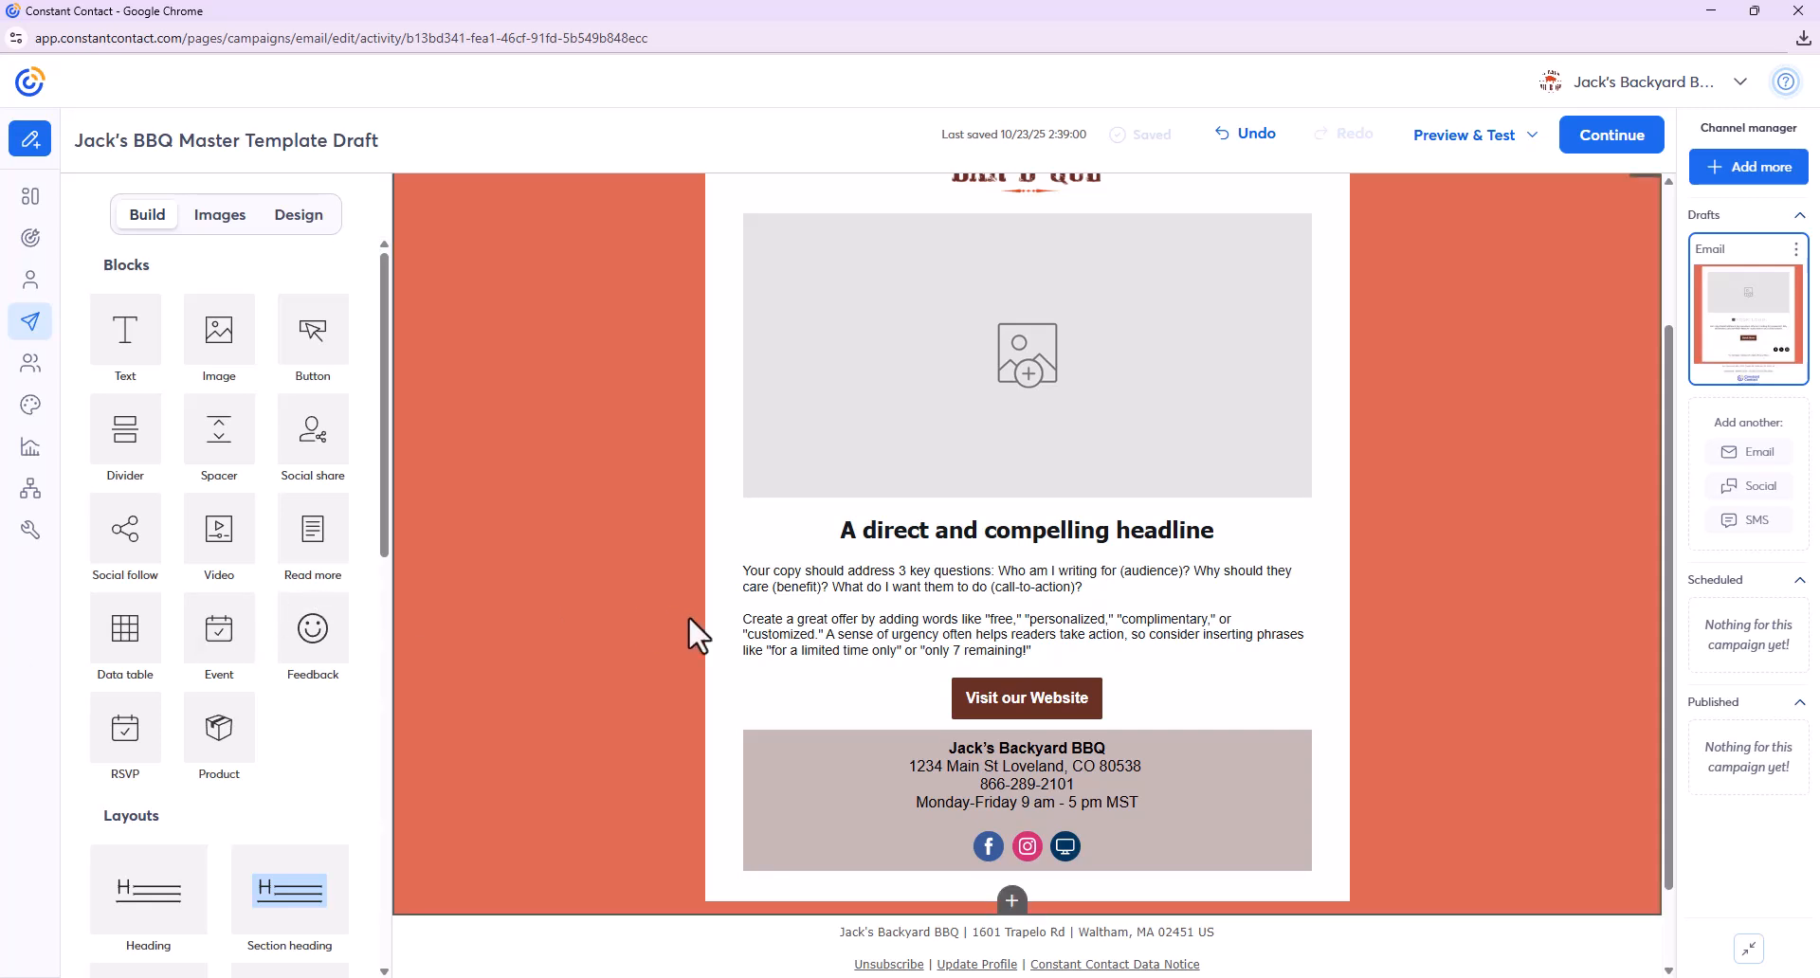
scroll(821, 663, up, 2)
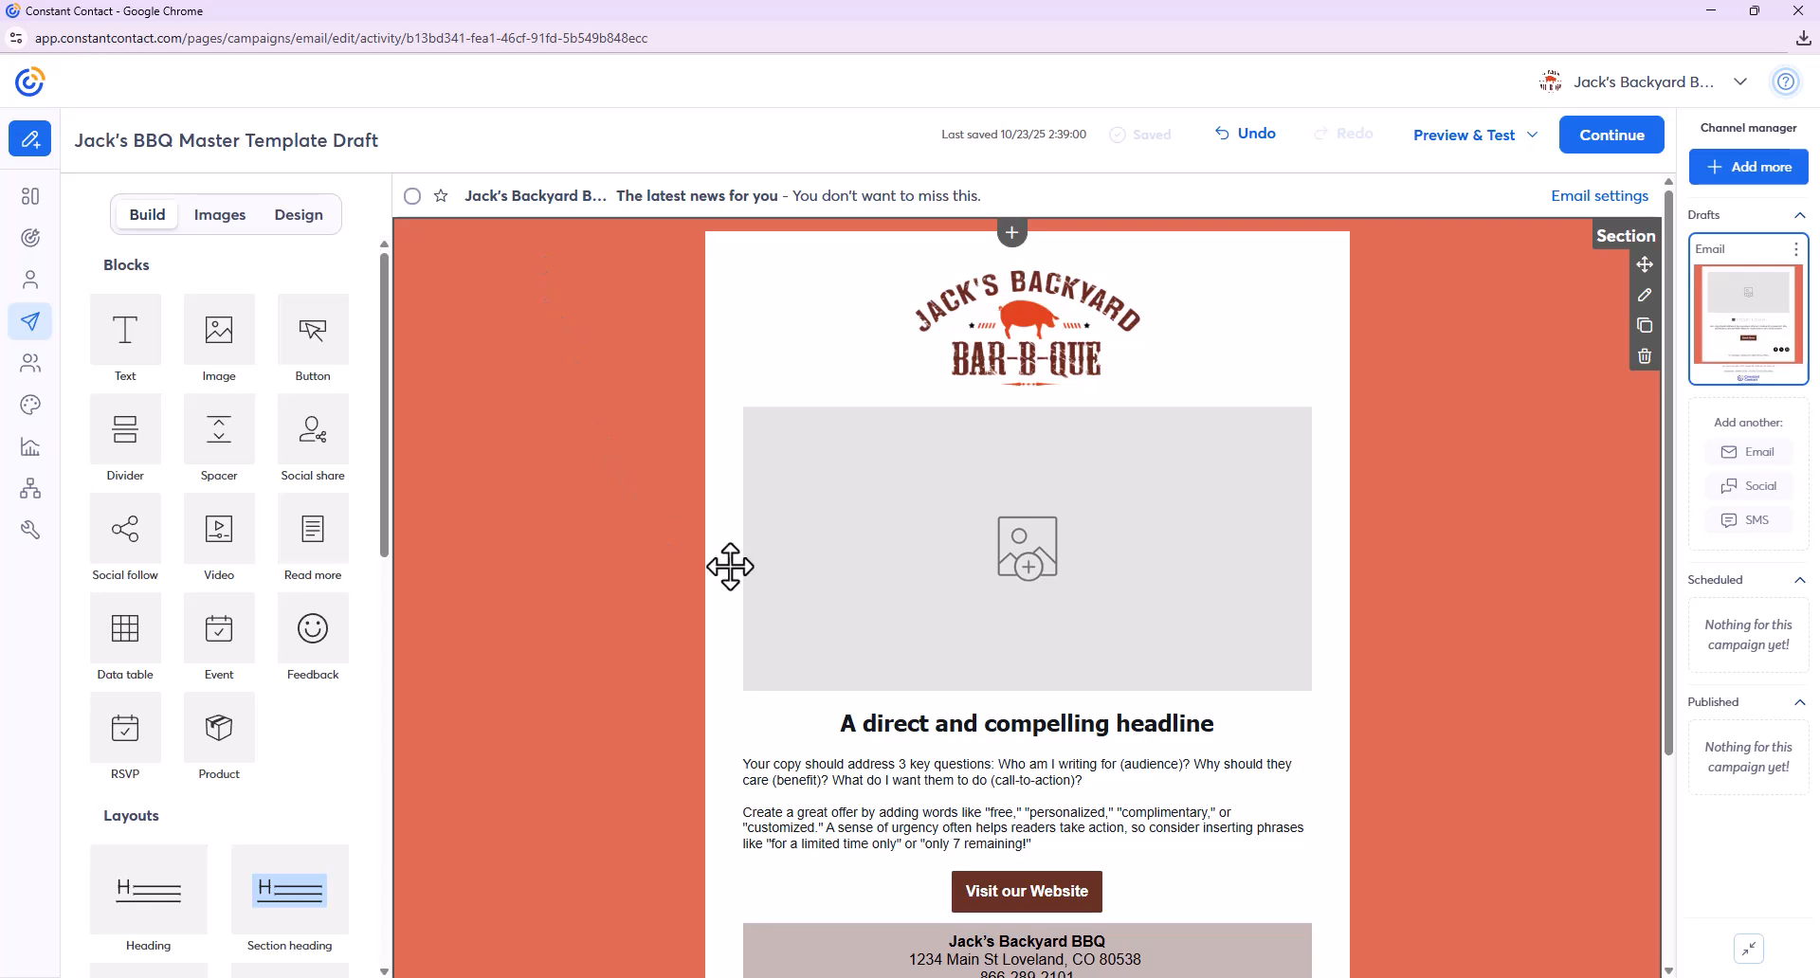
scroll(864, 613, down, 2)
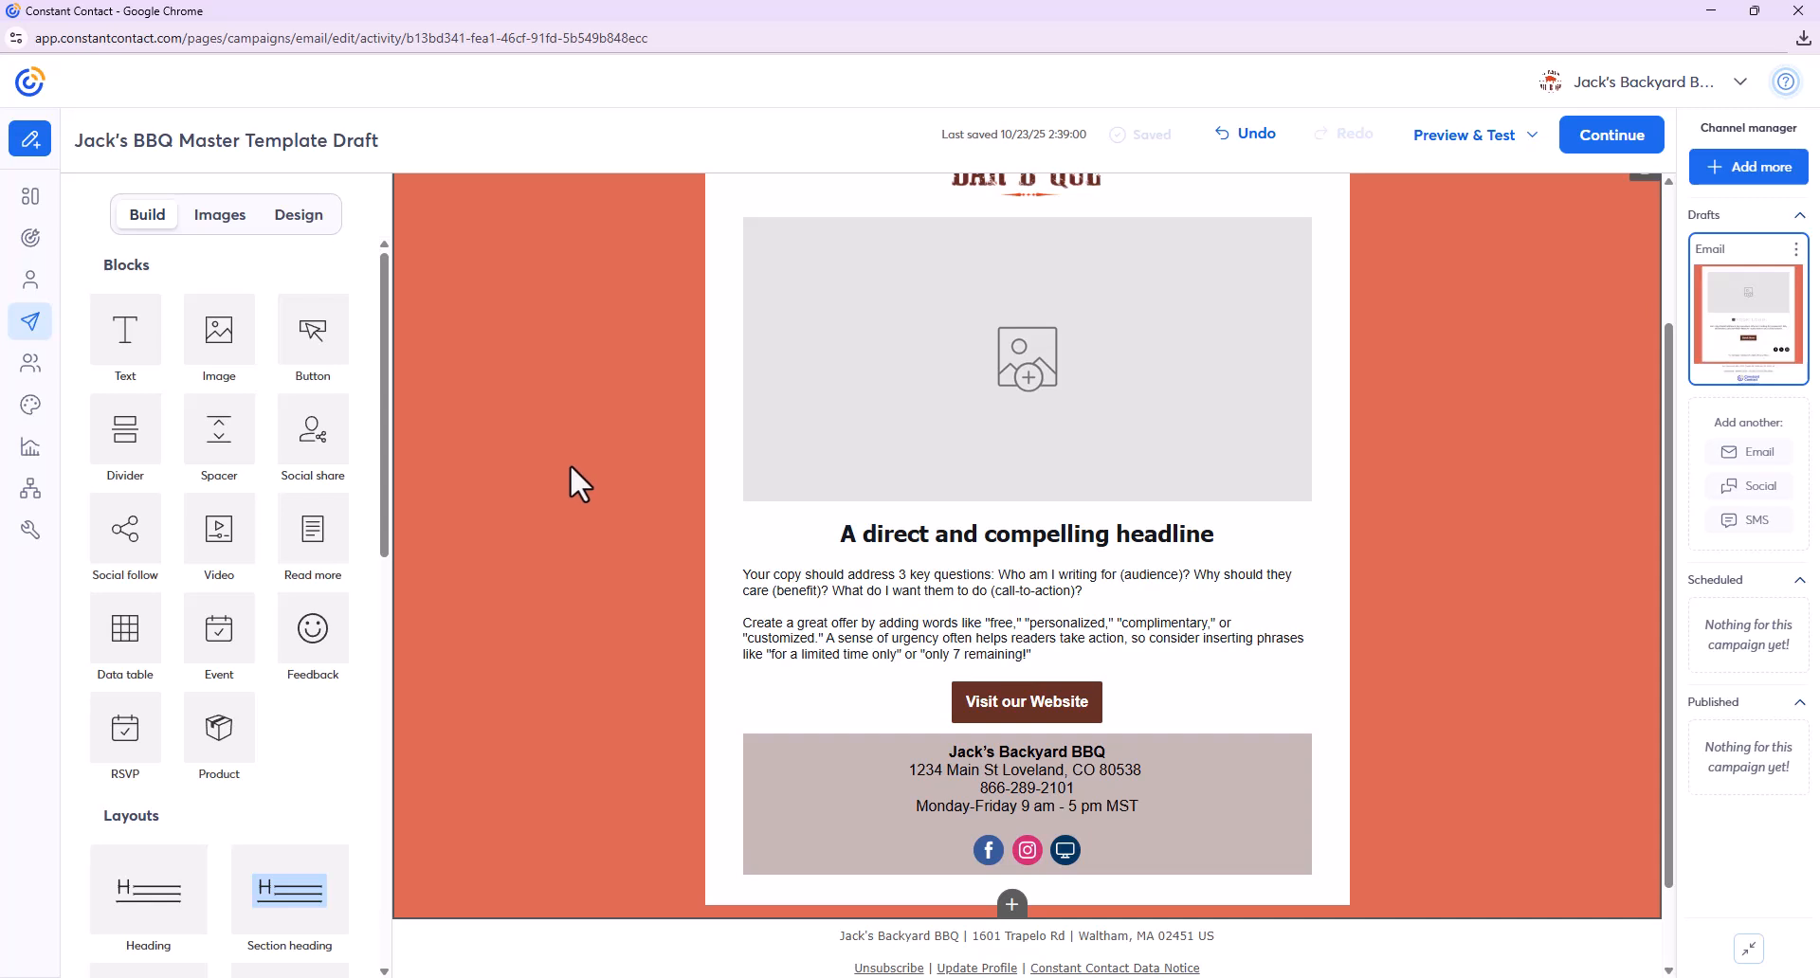
scroll(325, 569, down, 5)
scroll(327, 574, down, 2)
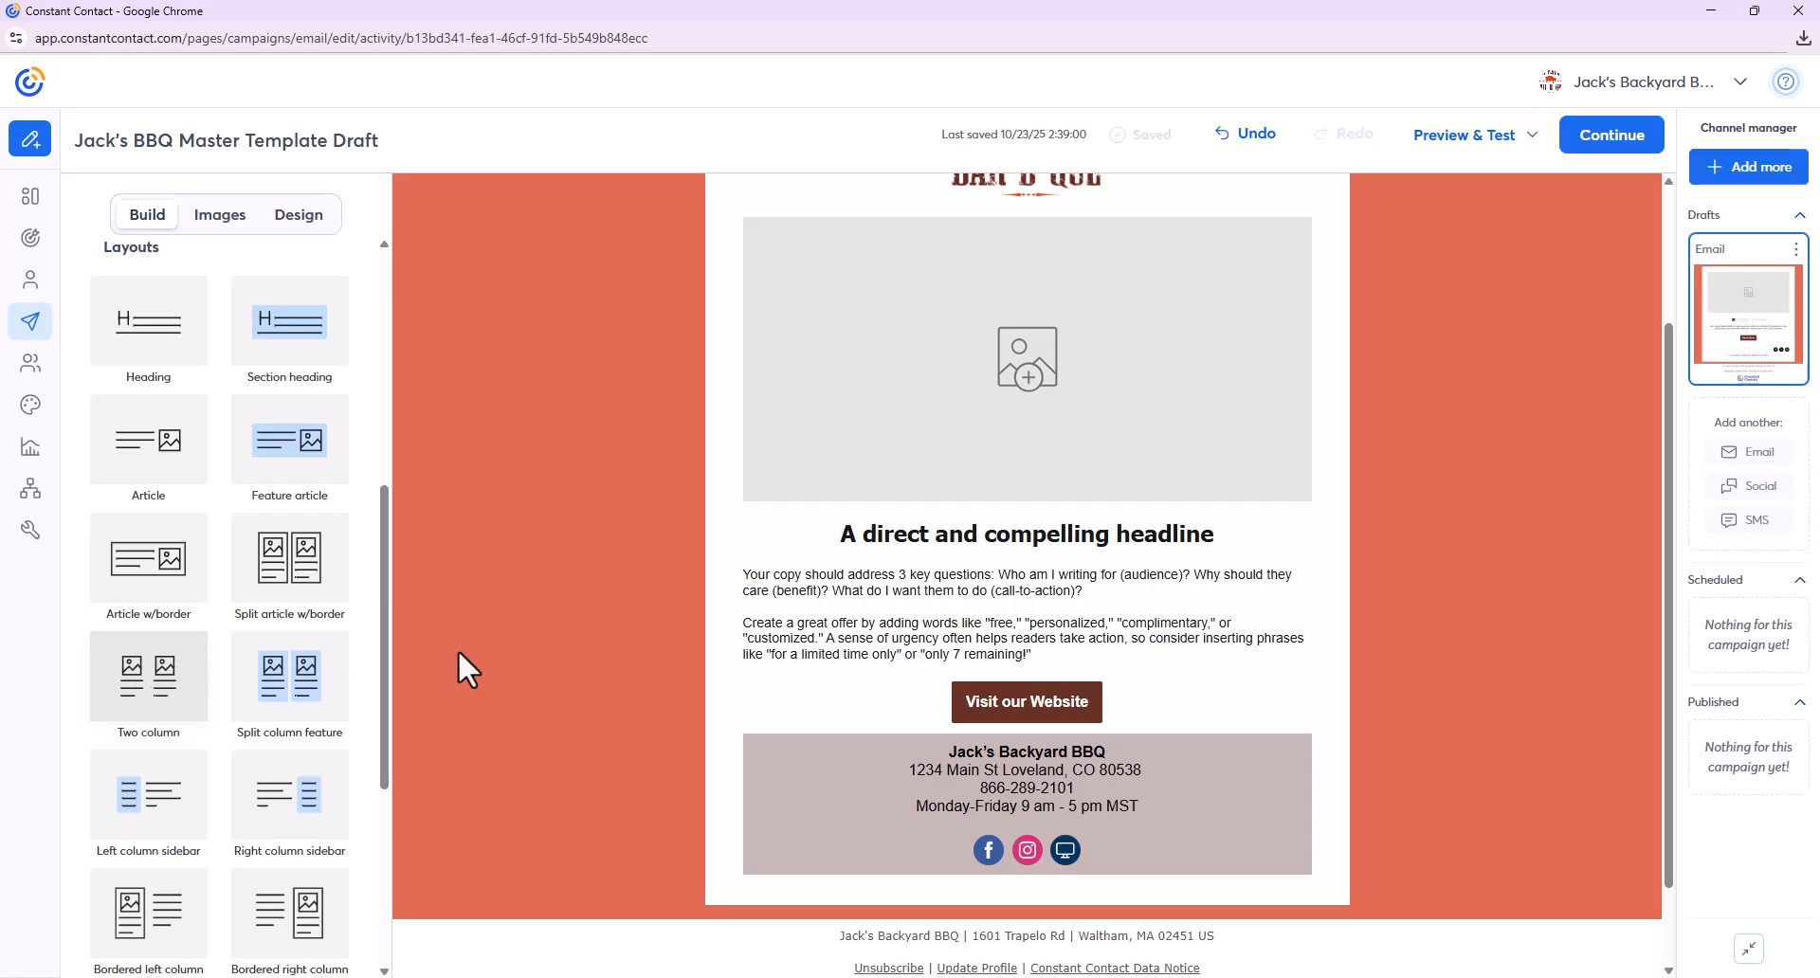
scroll(1043, 540, down, 1)
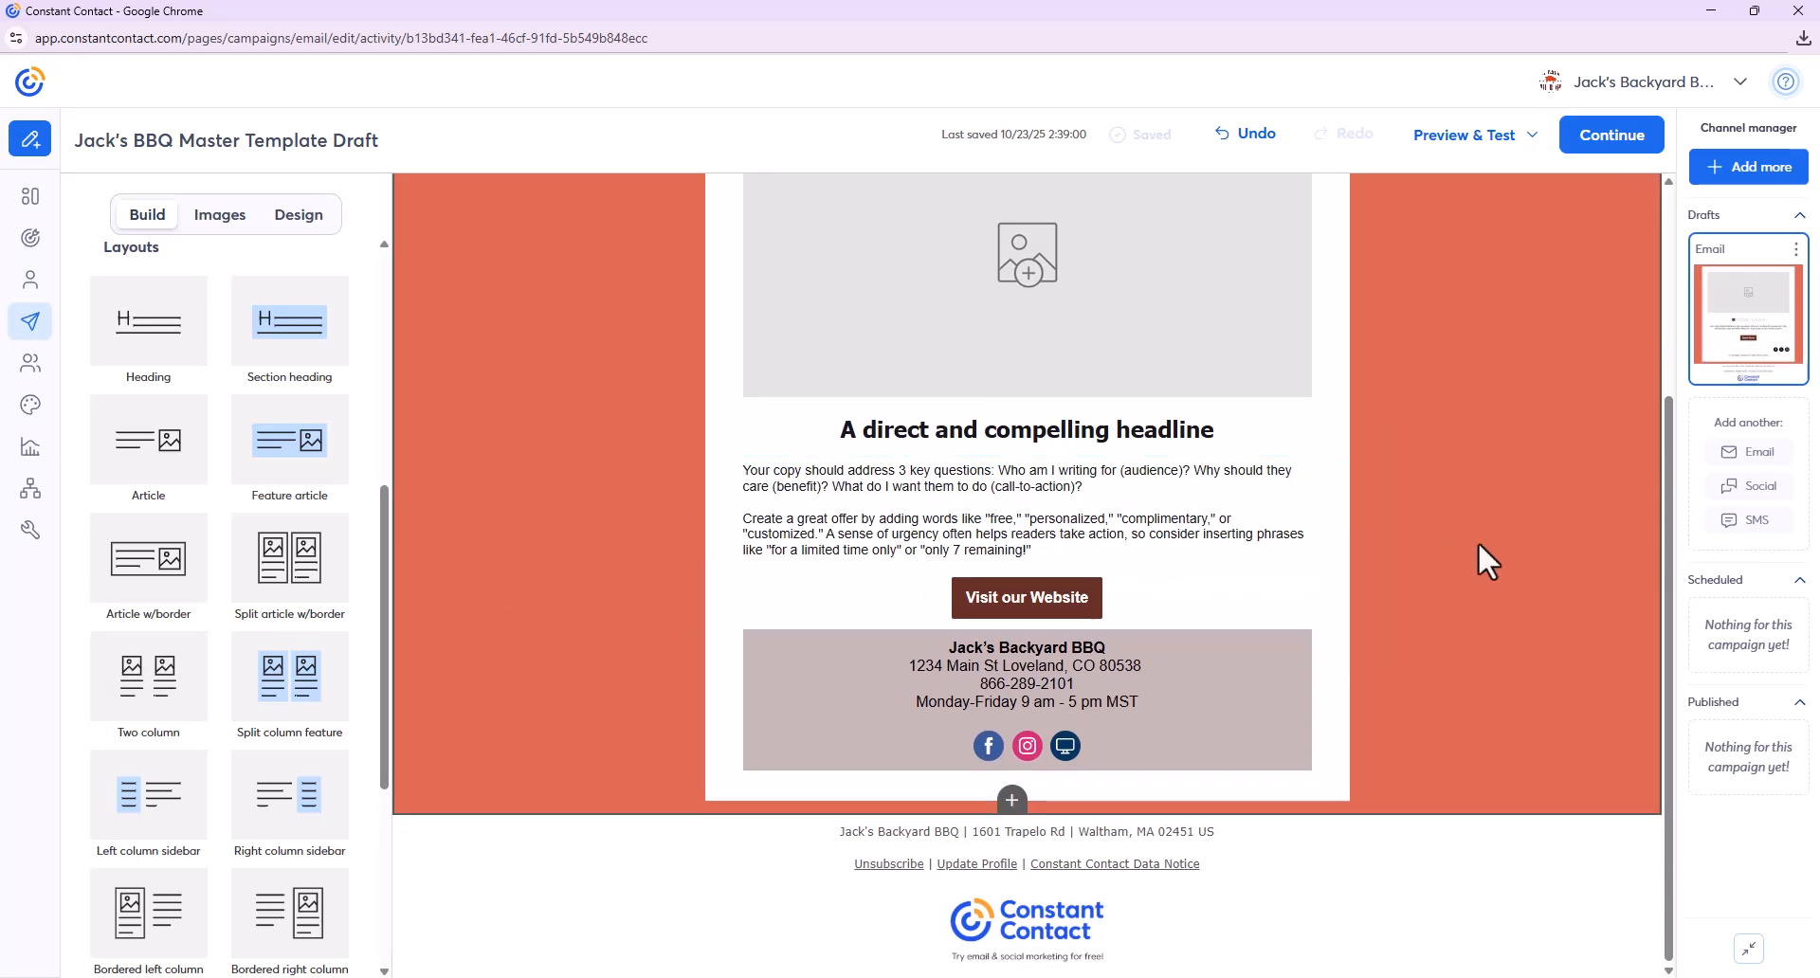
scroll(1477, 540, up, 3)
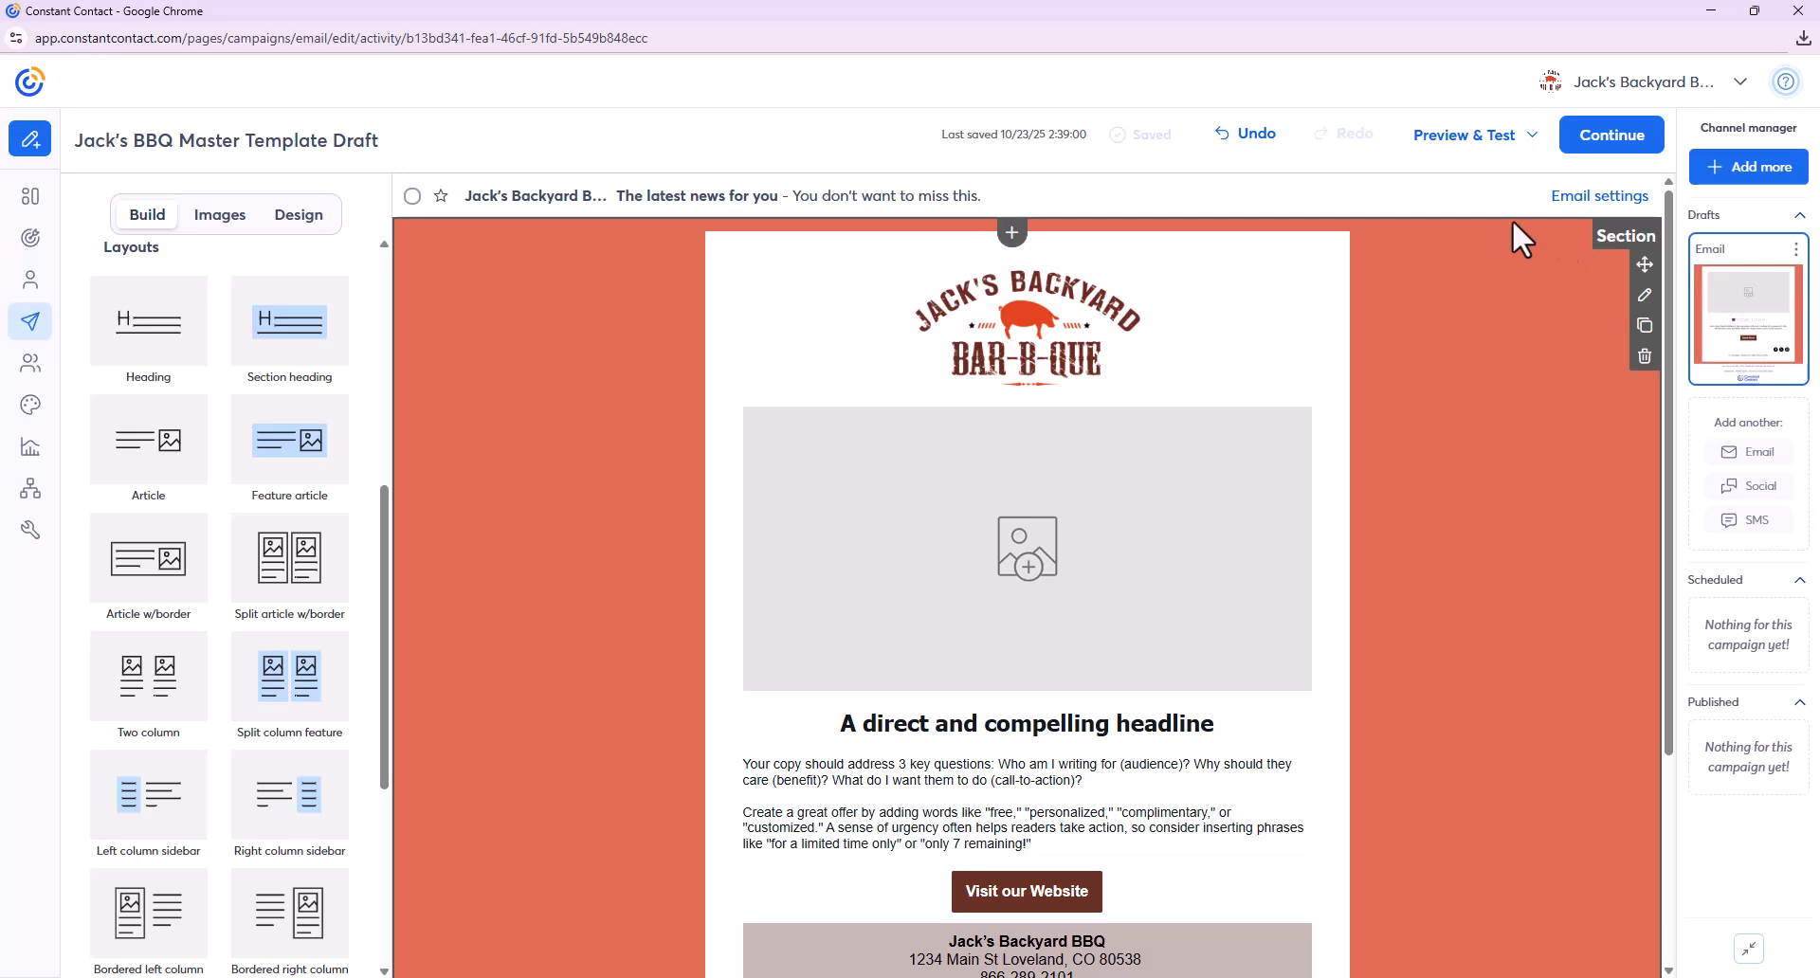
- Review the preheader, From name, and the available From and Reply-to addresses in the email settings, and save the settings
click(1585, 199)
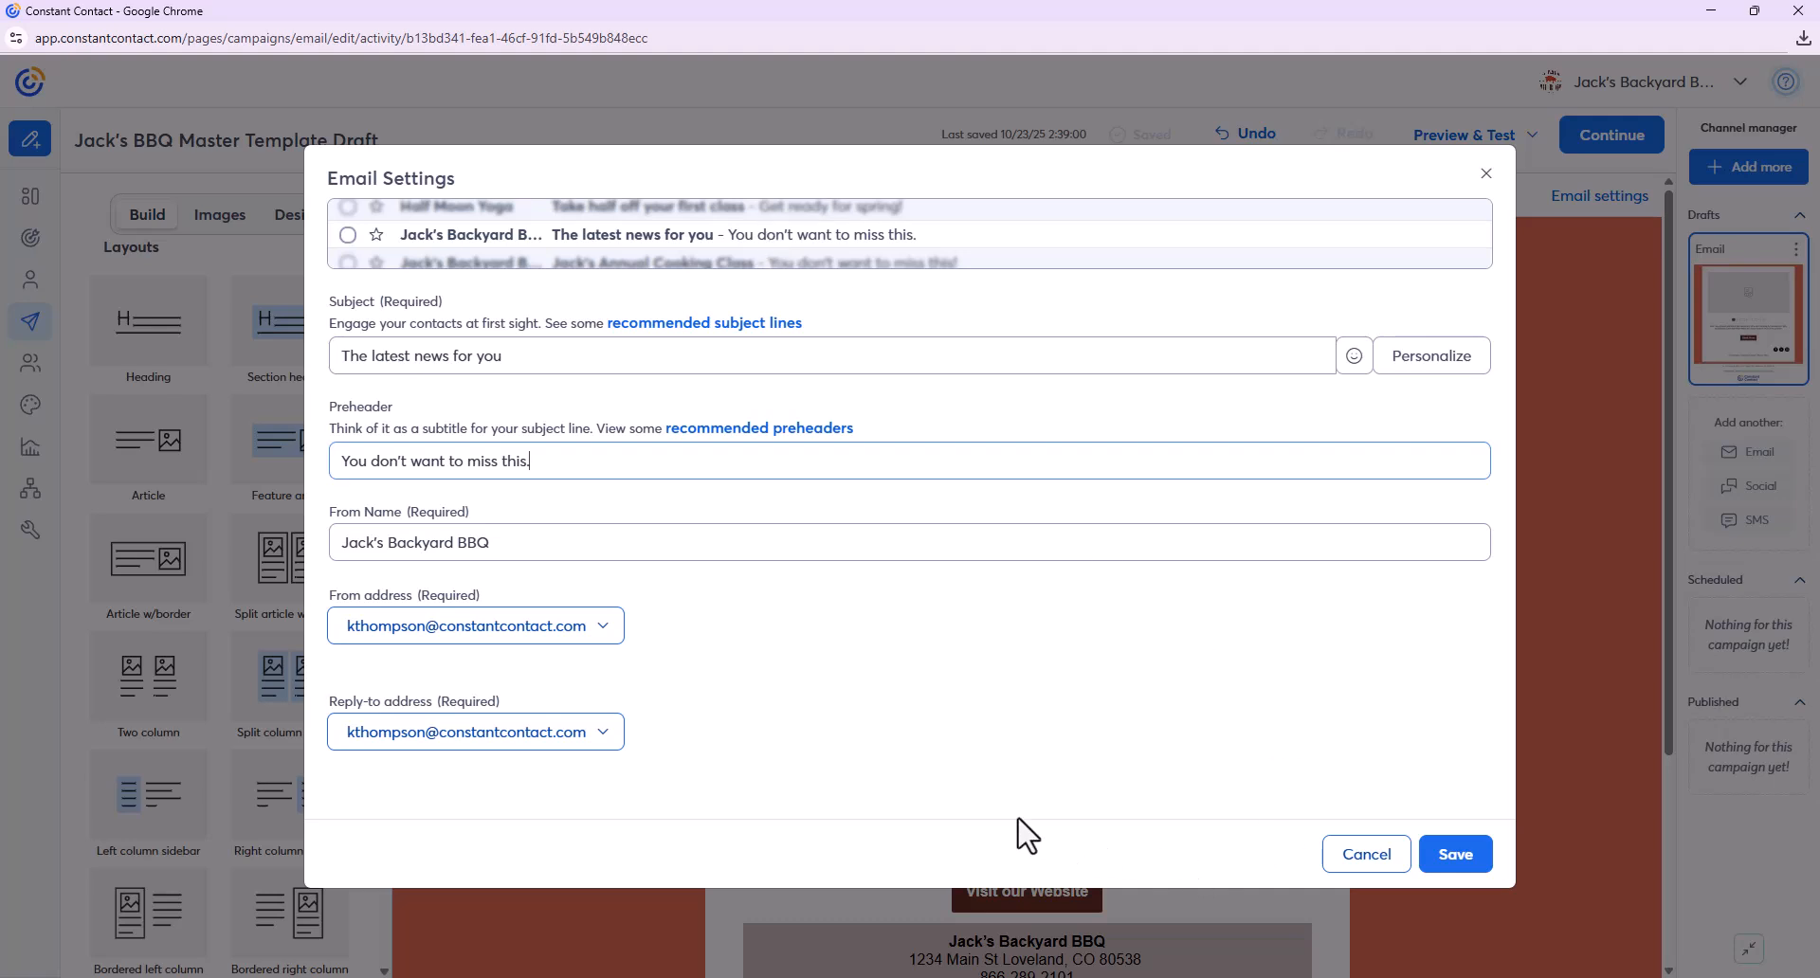
click(565, 543)
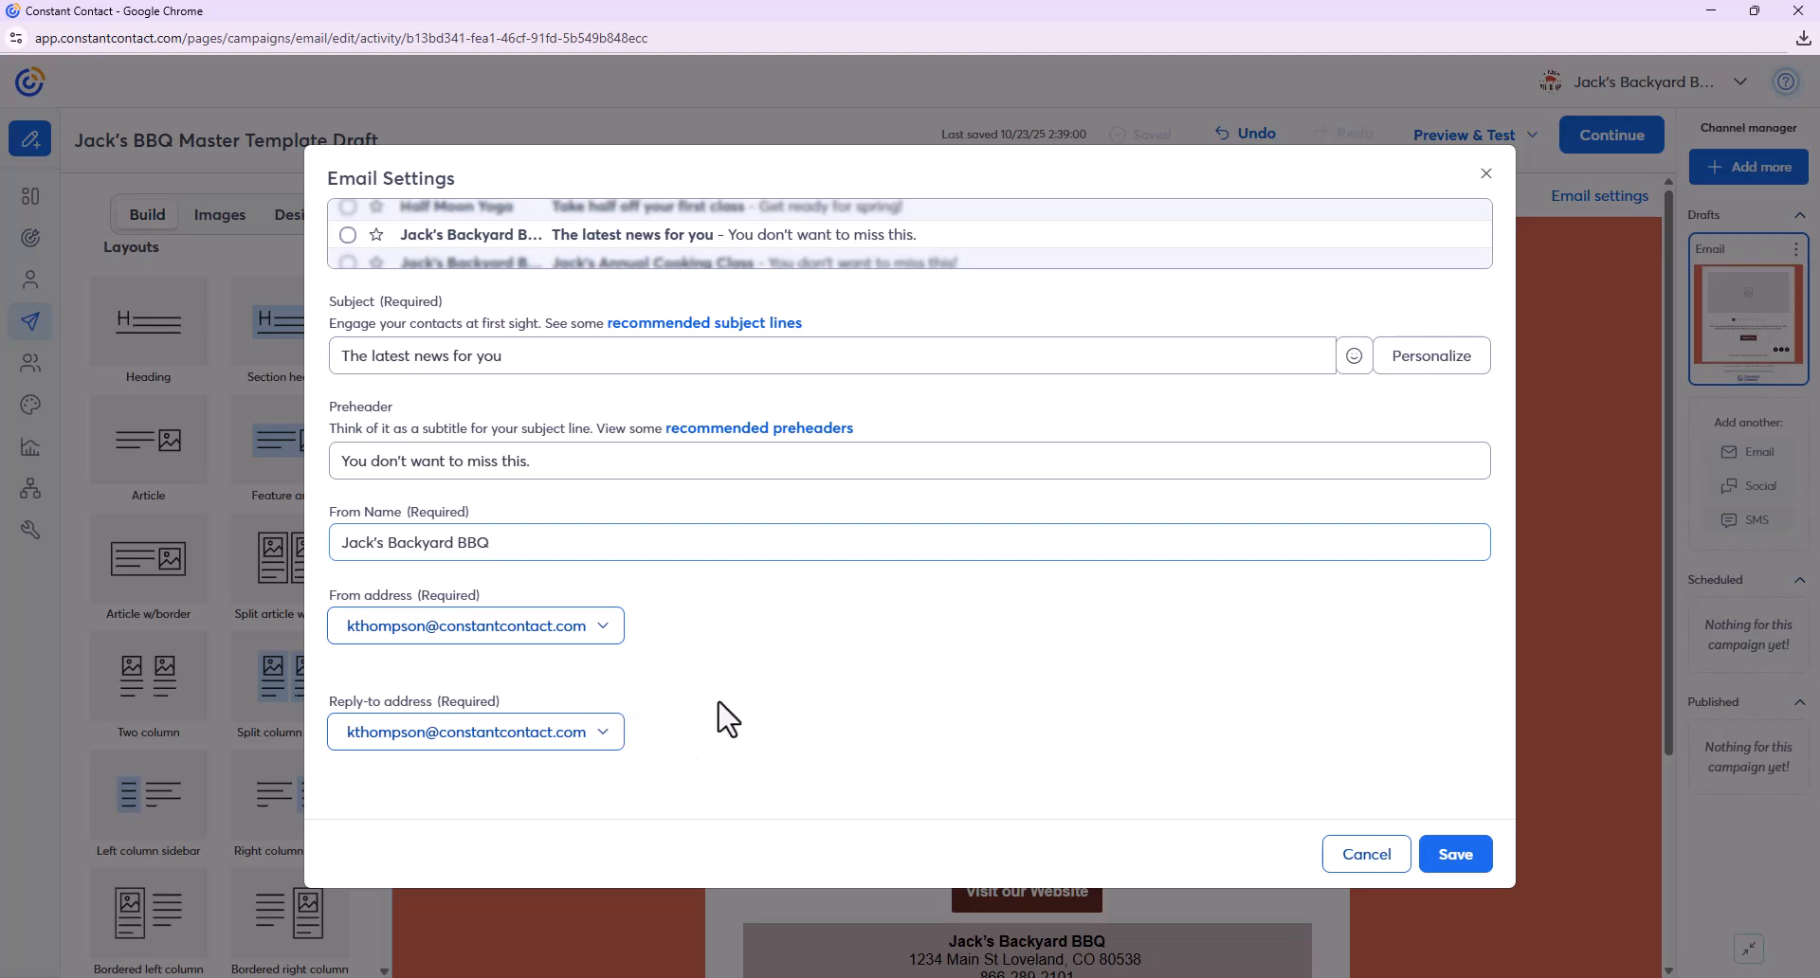
click(484, 647)
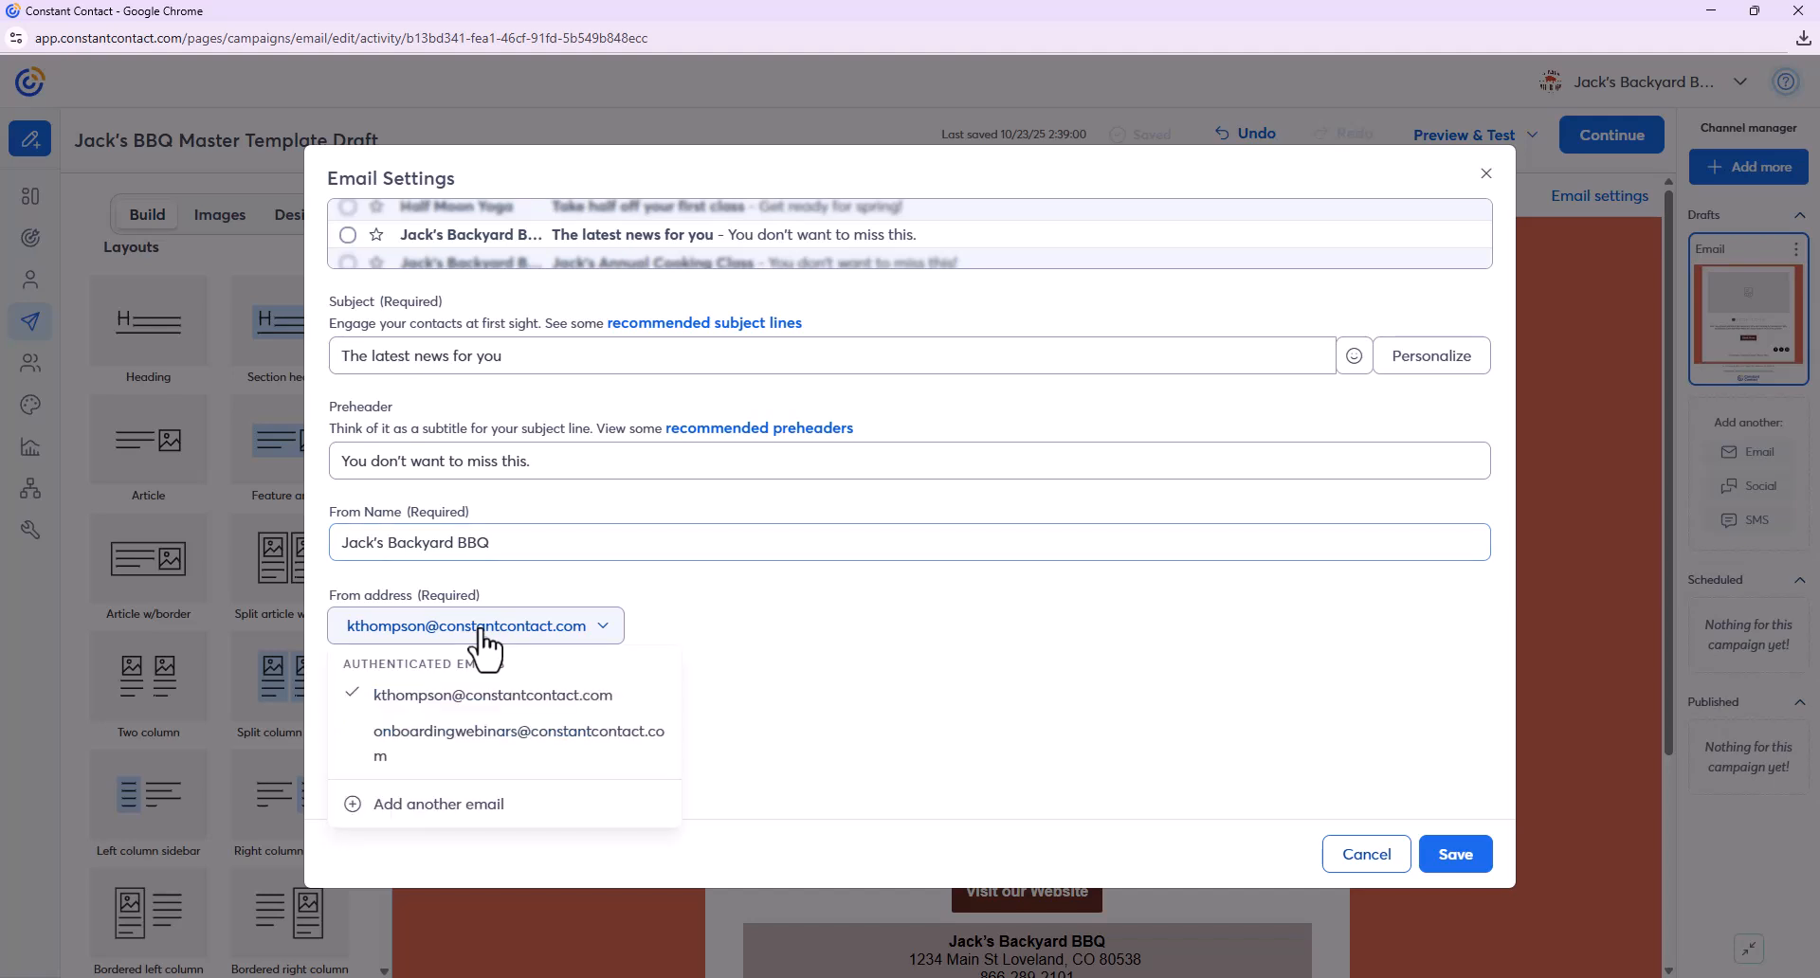
click(484, 647)
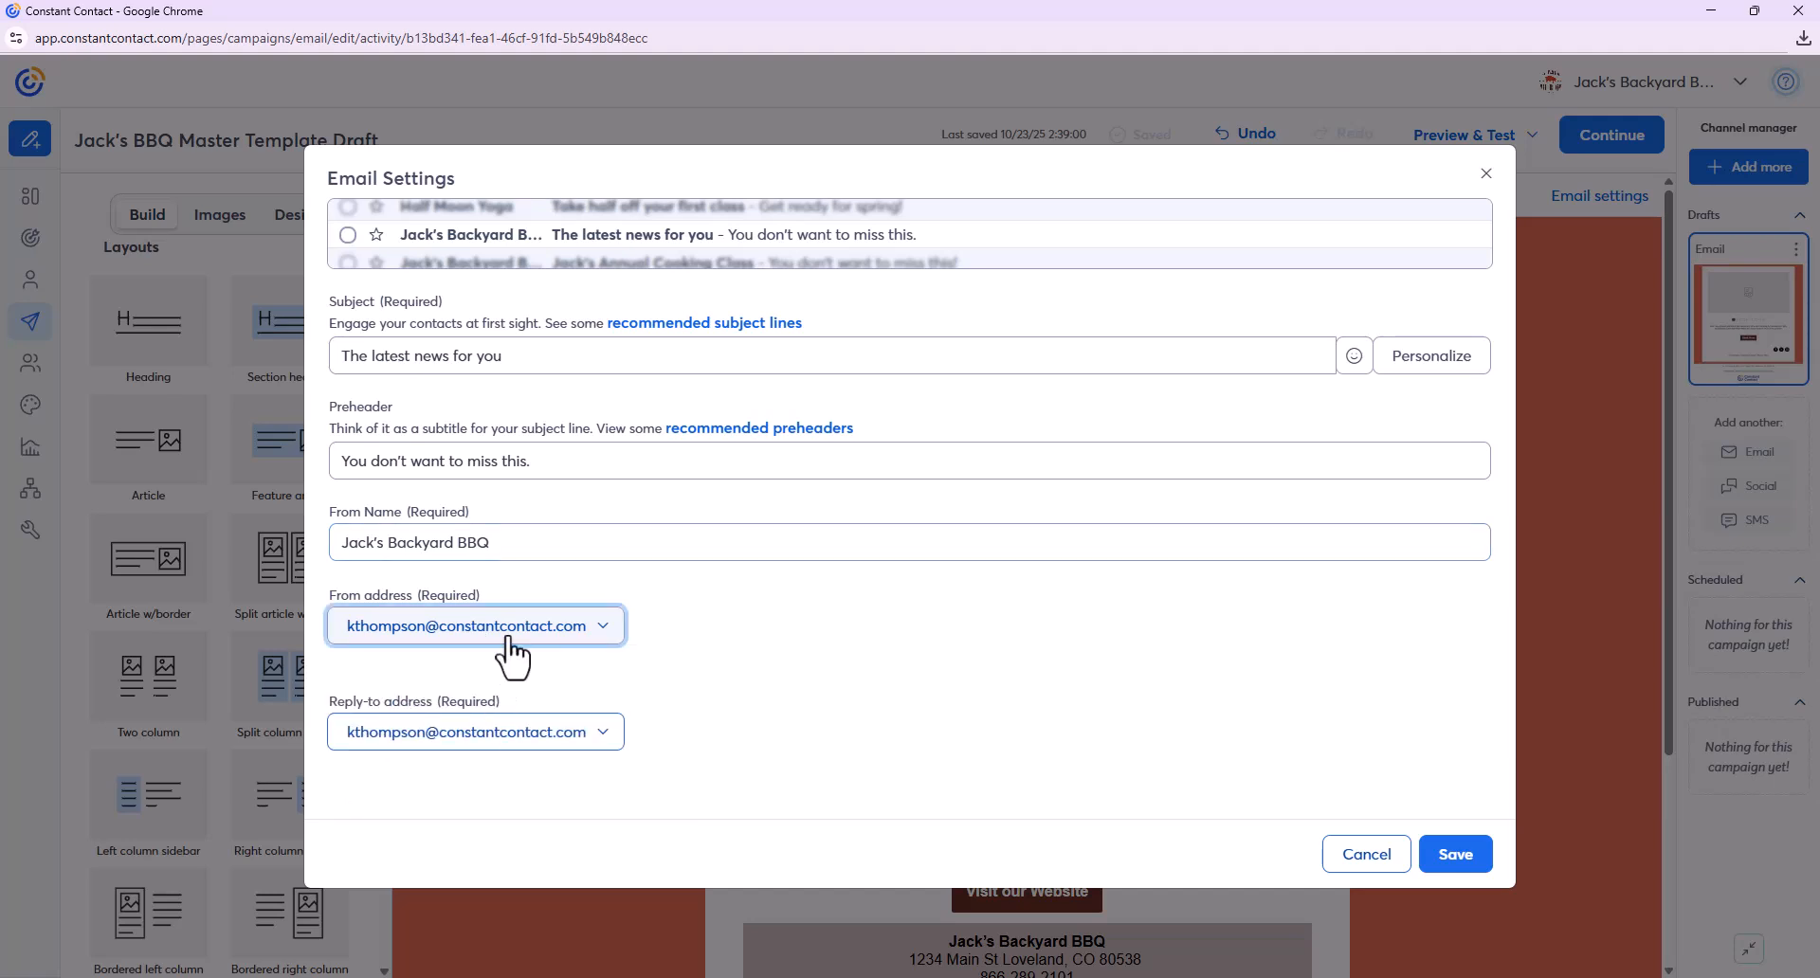
click(519, 744)
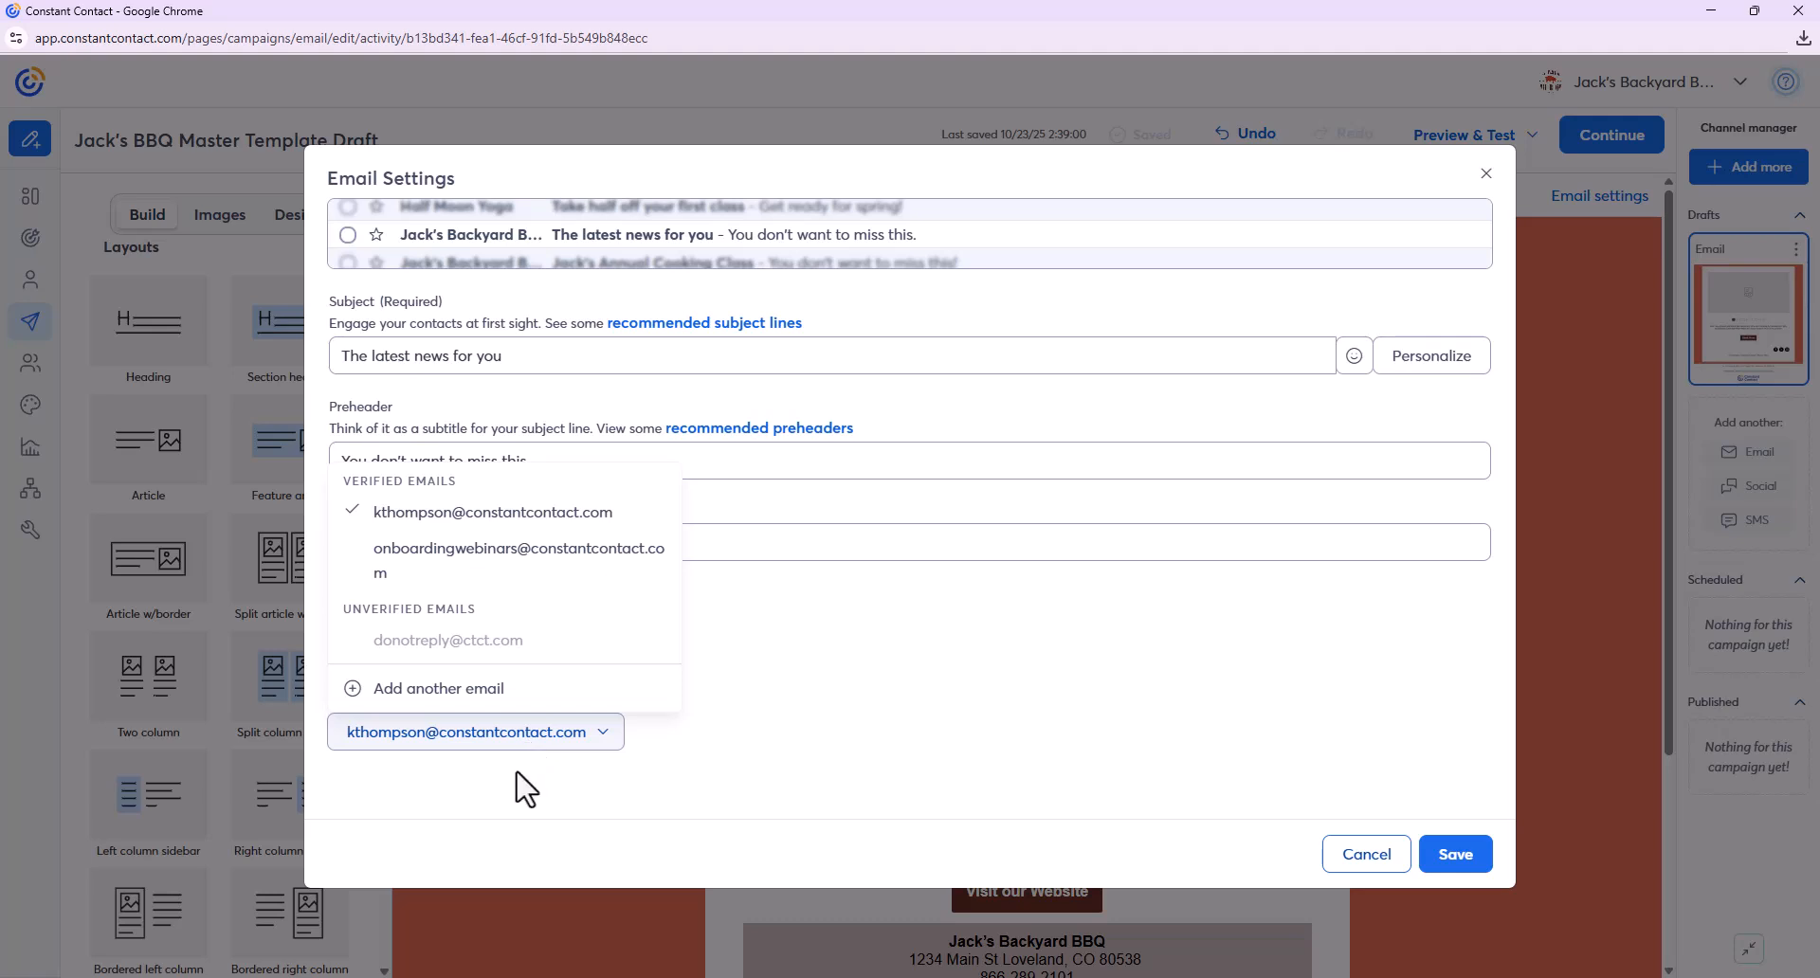
click(523, 787)
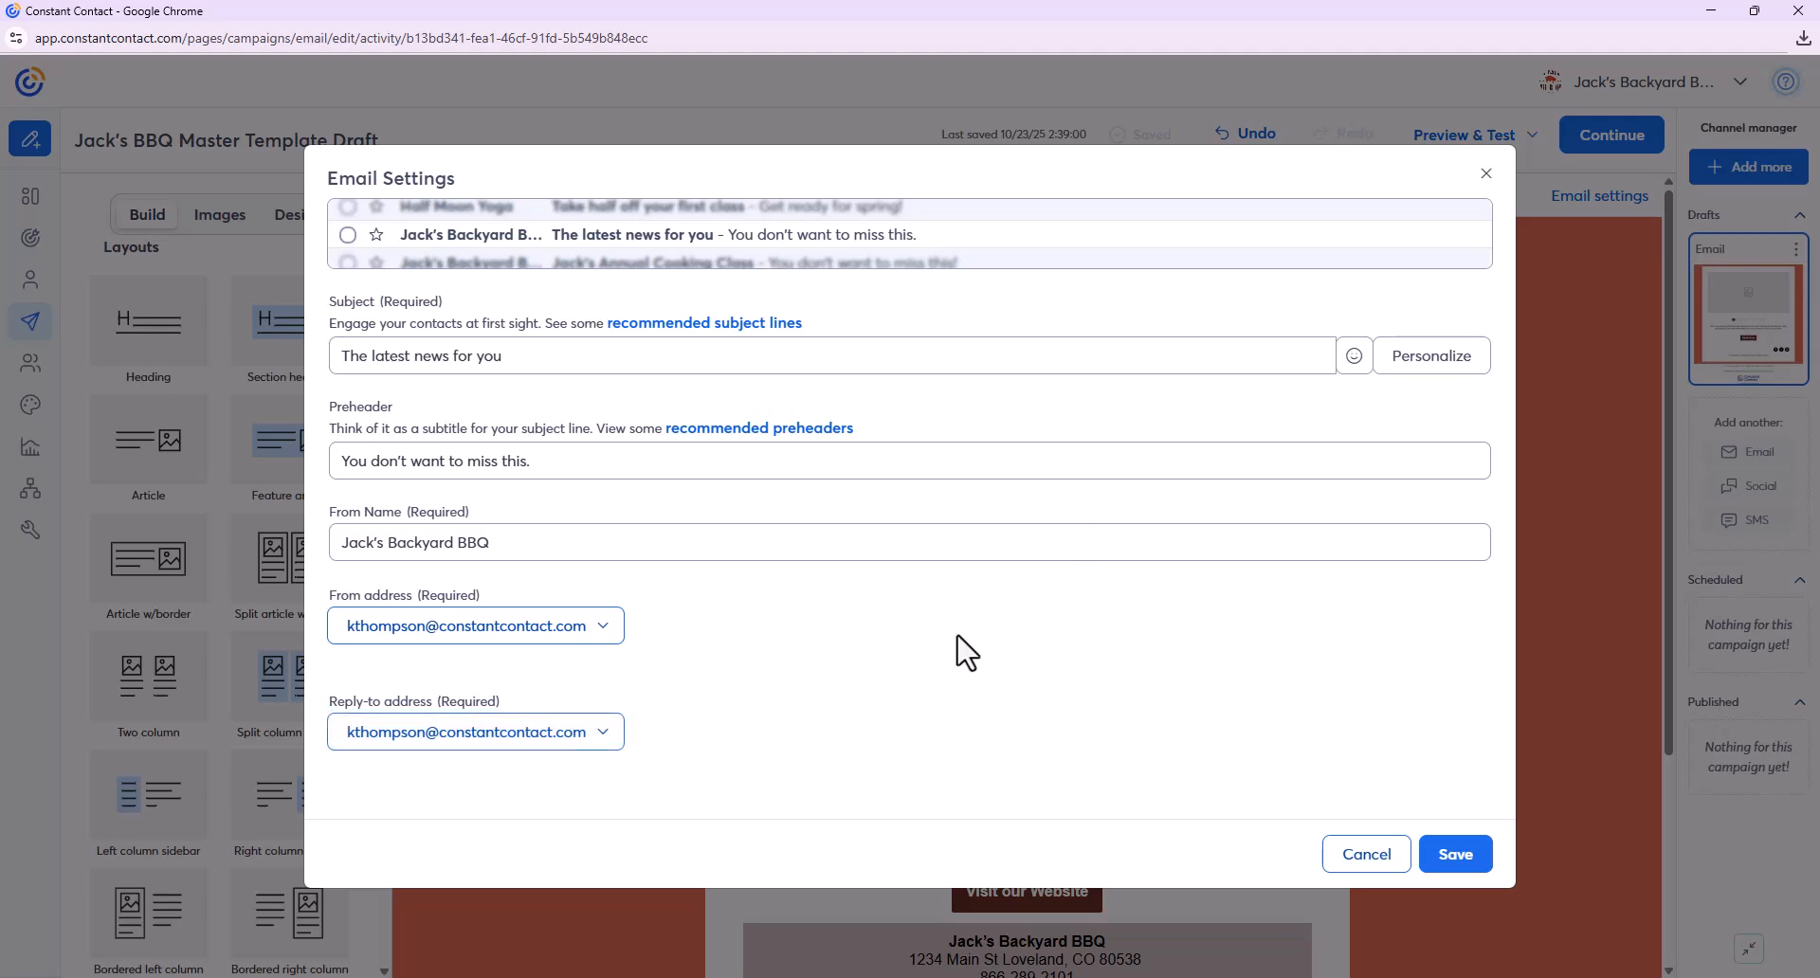
click(431, 630)
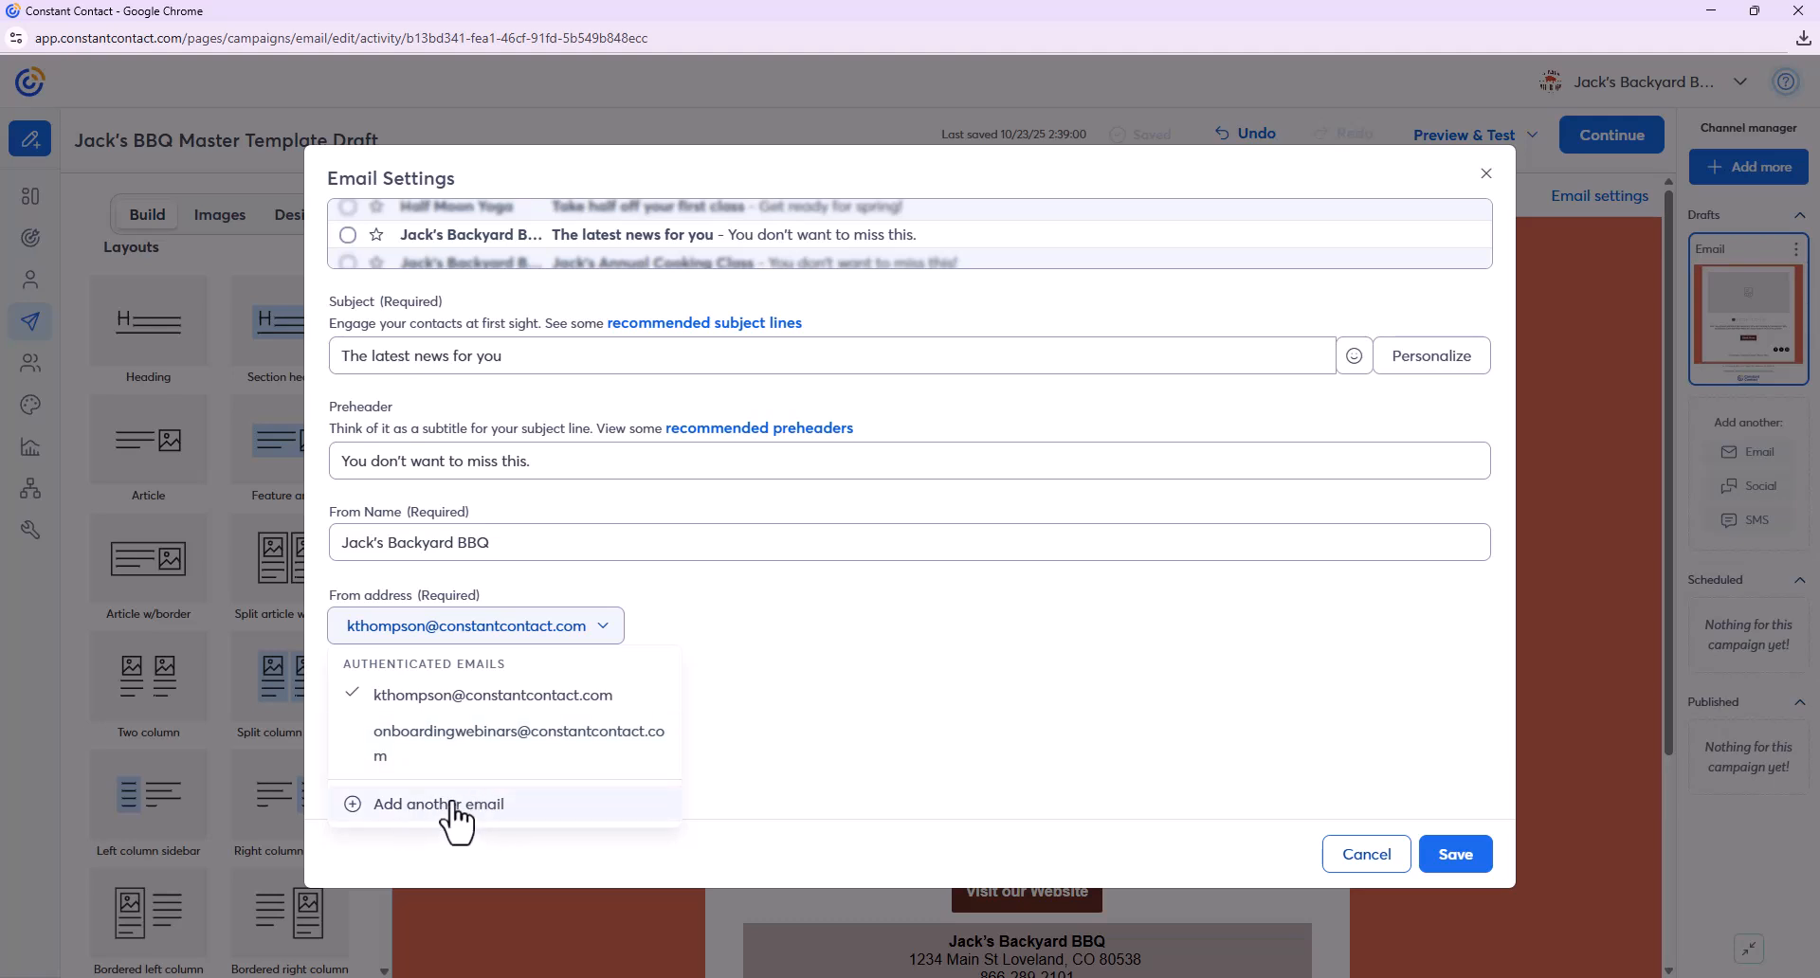
click(575, 633)
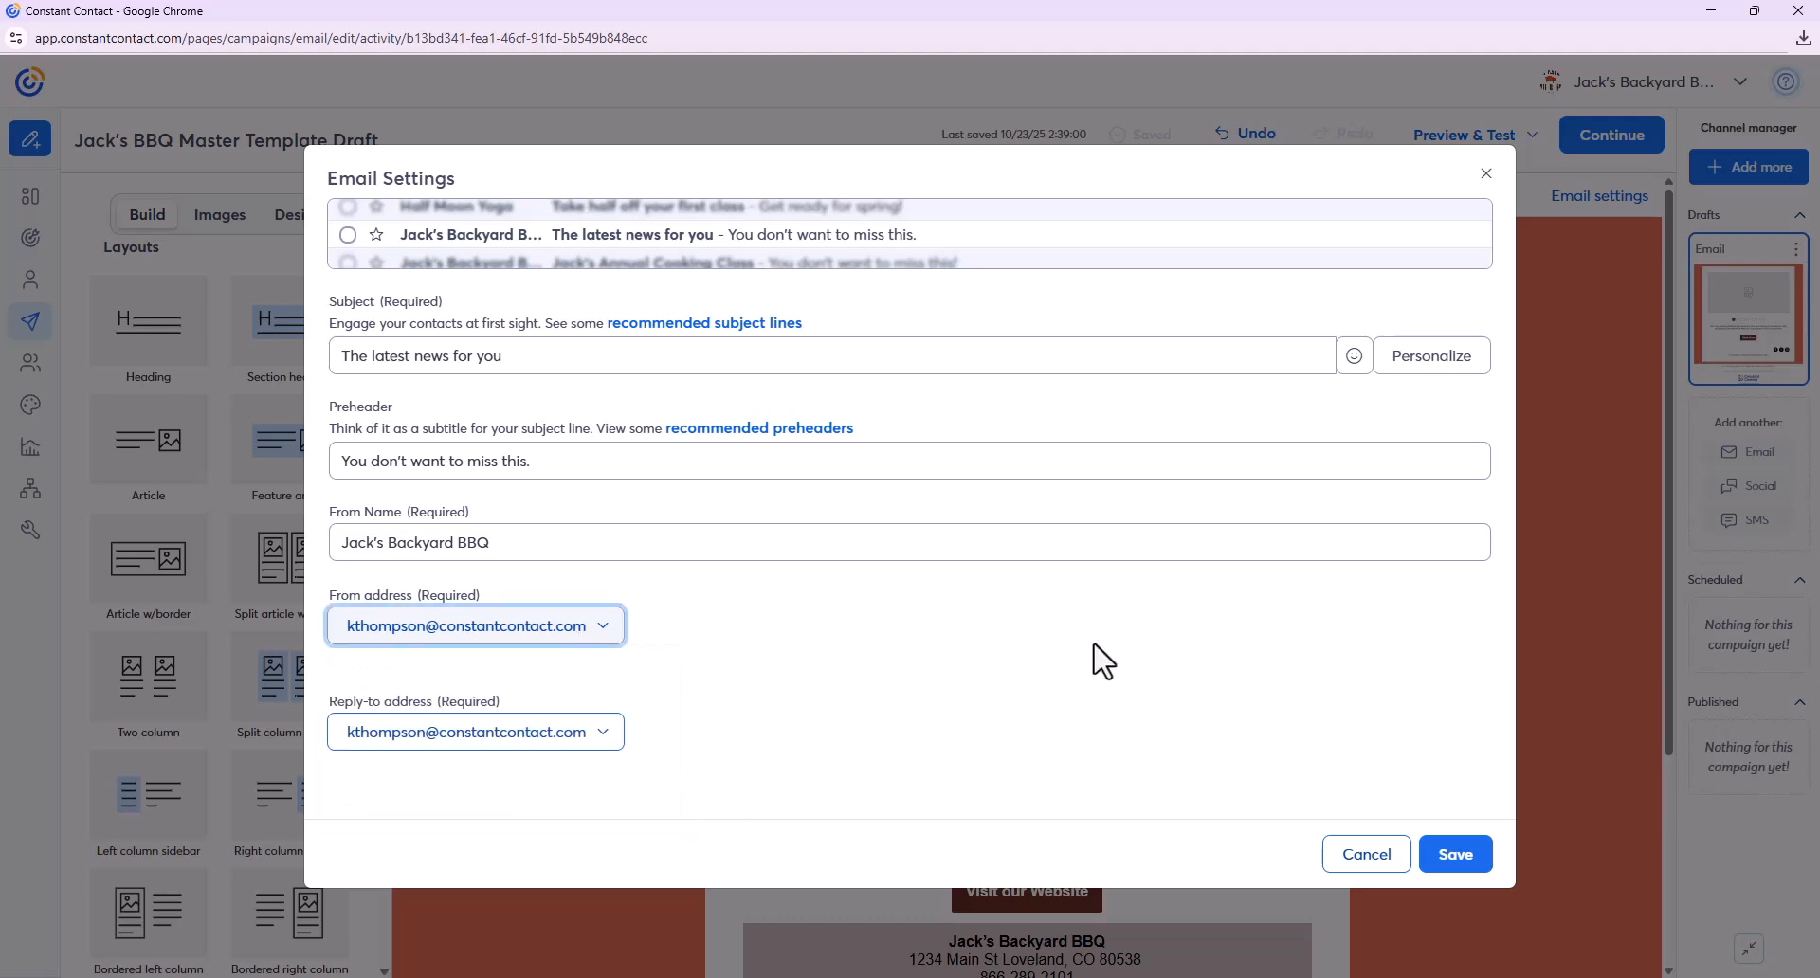
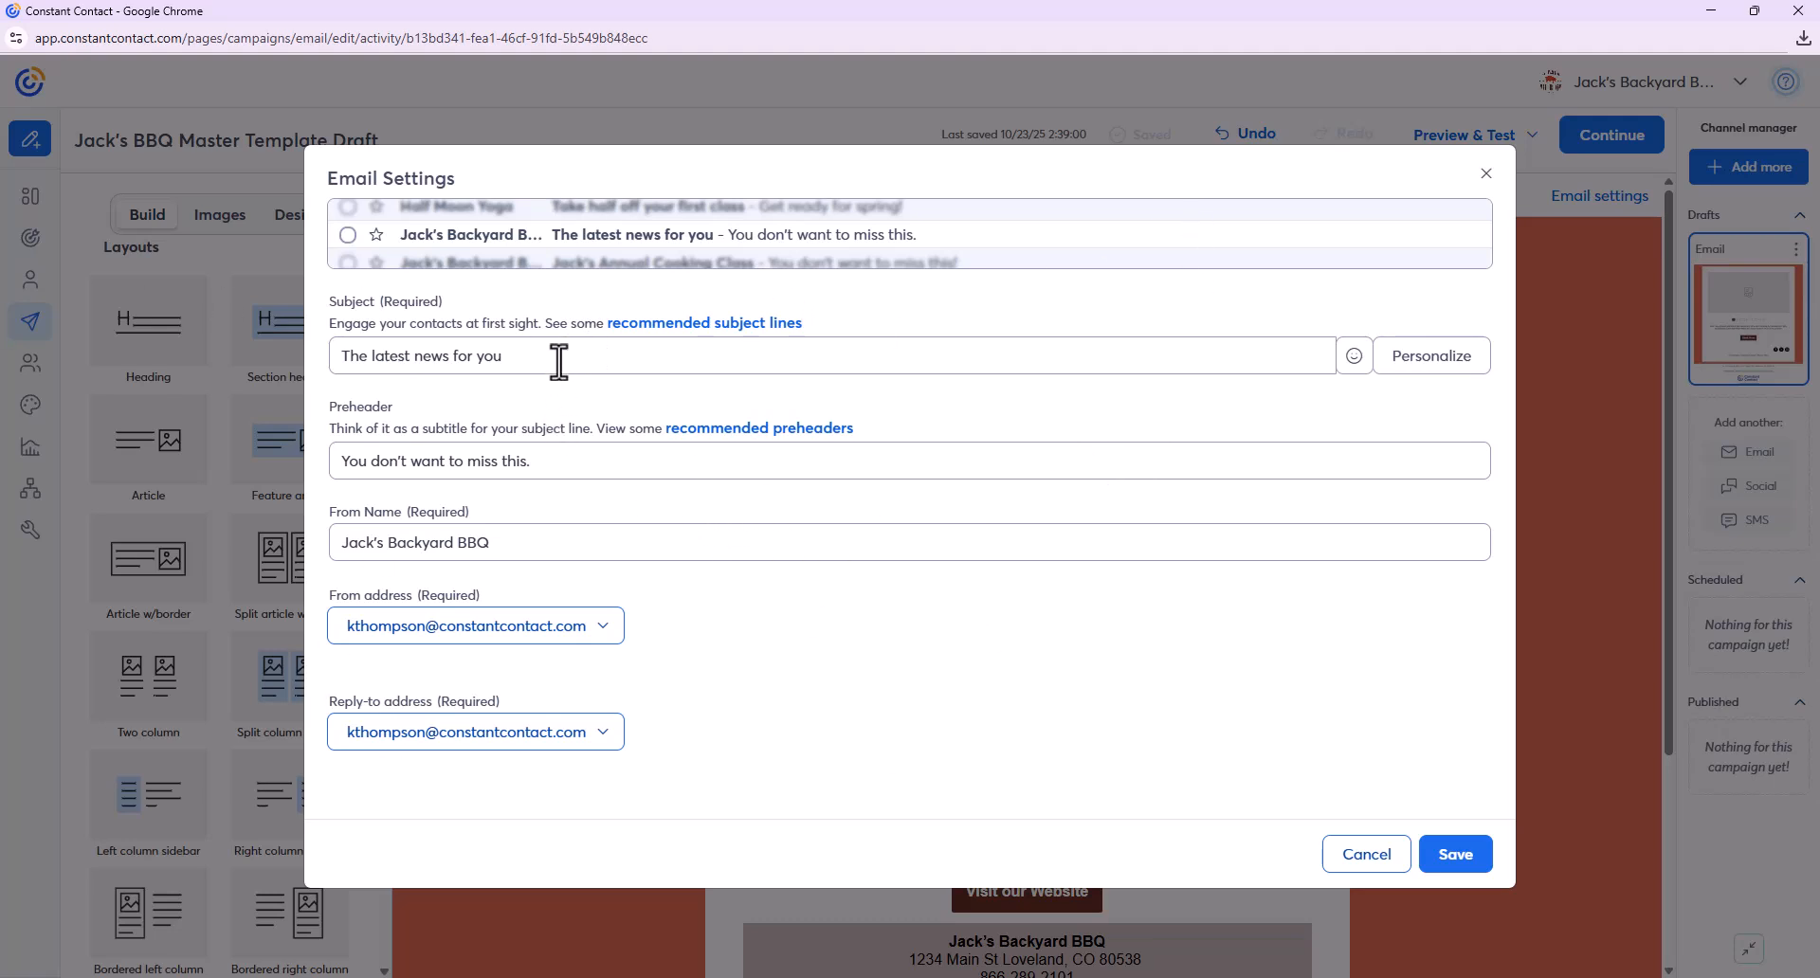
click(582, 464)
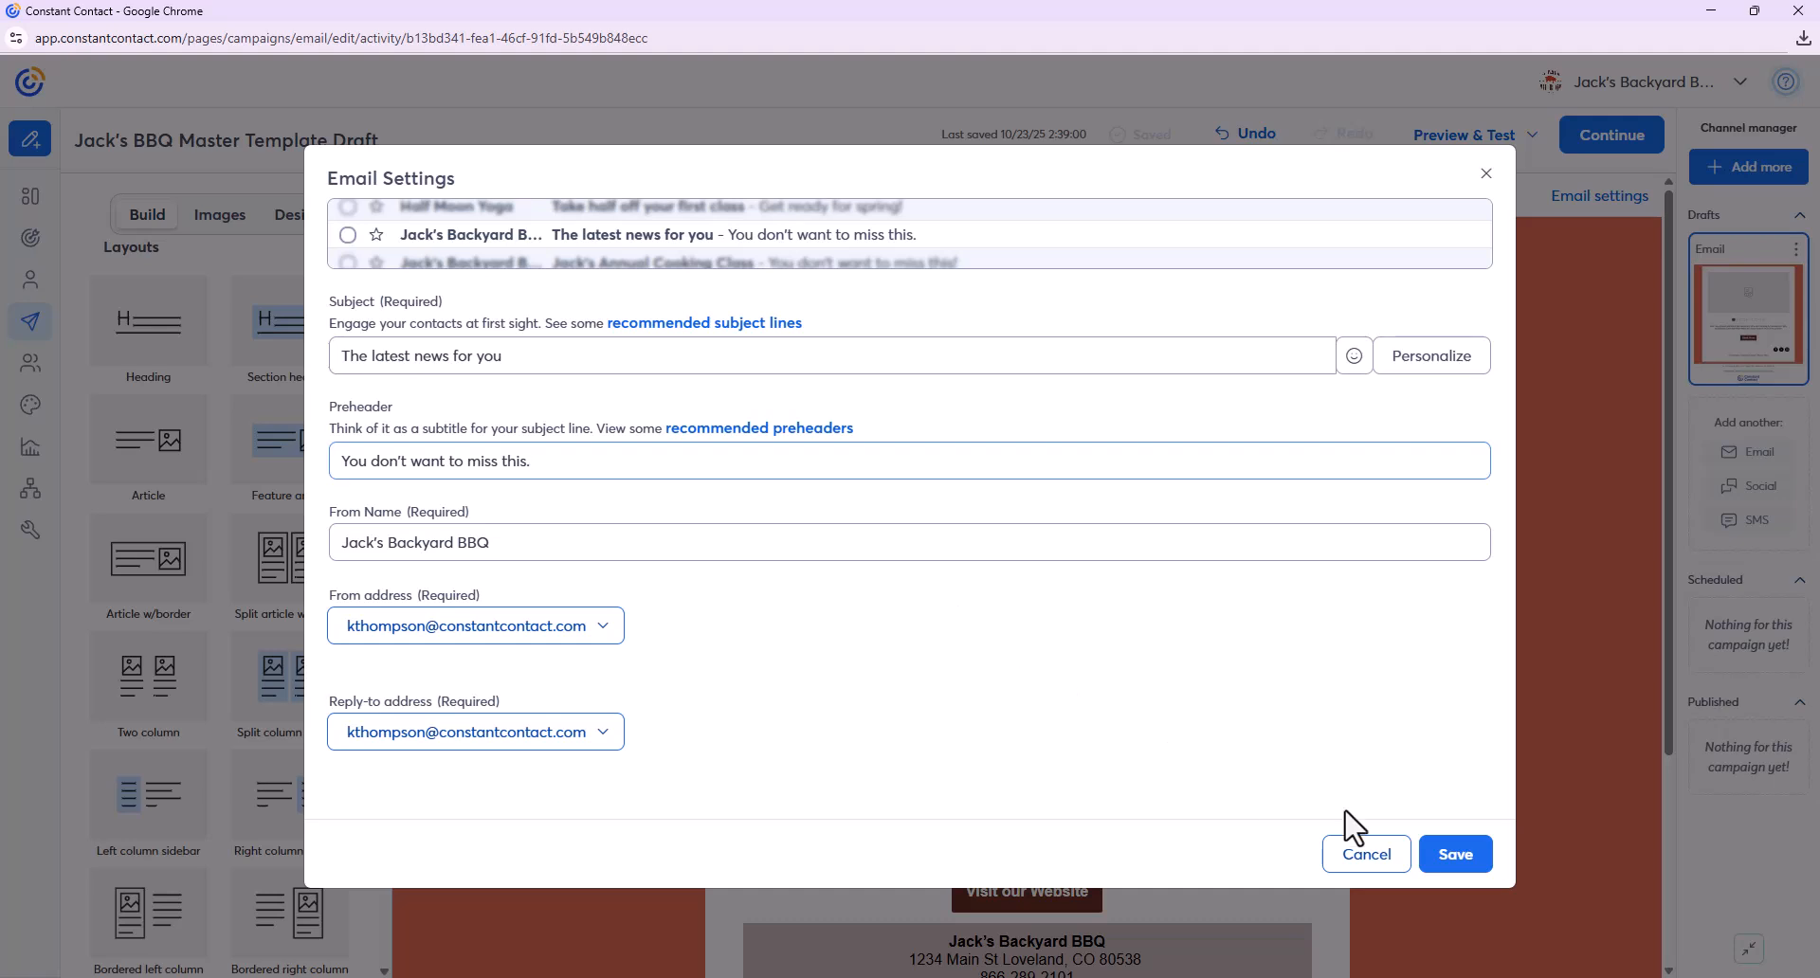
click(1457, 855)
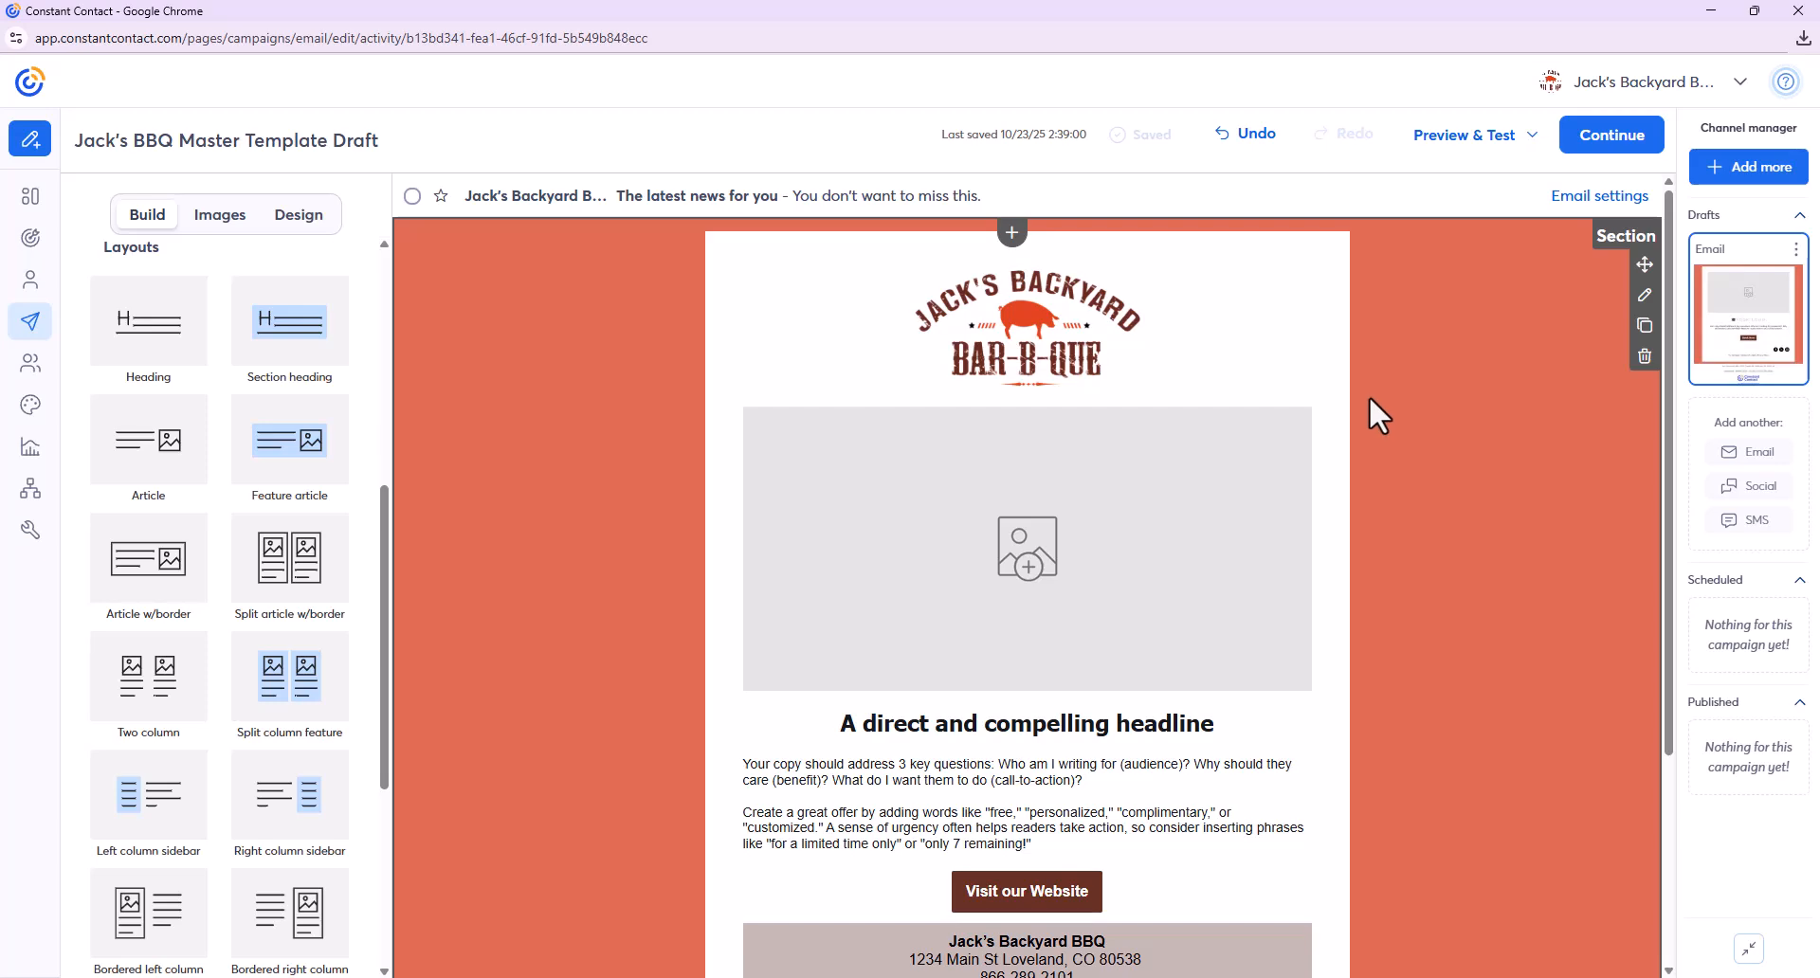
- Save the Jack's BBQ Master Template Draft campaign as a template named "Jack's BBQ Master Template"
scroll(1386, 417, down, 3)
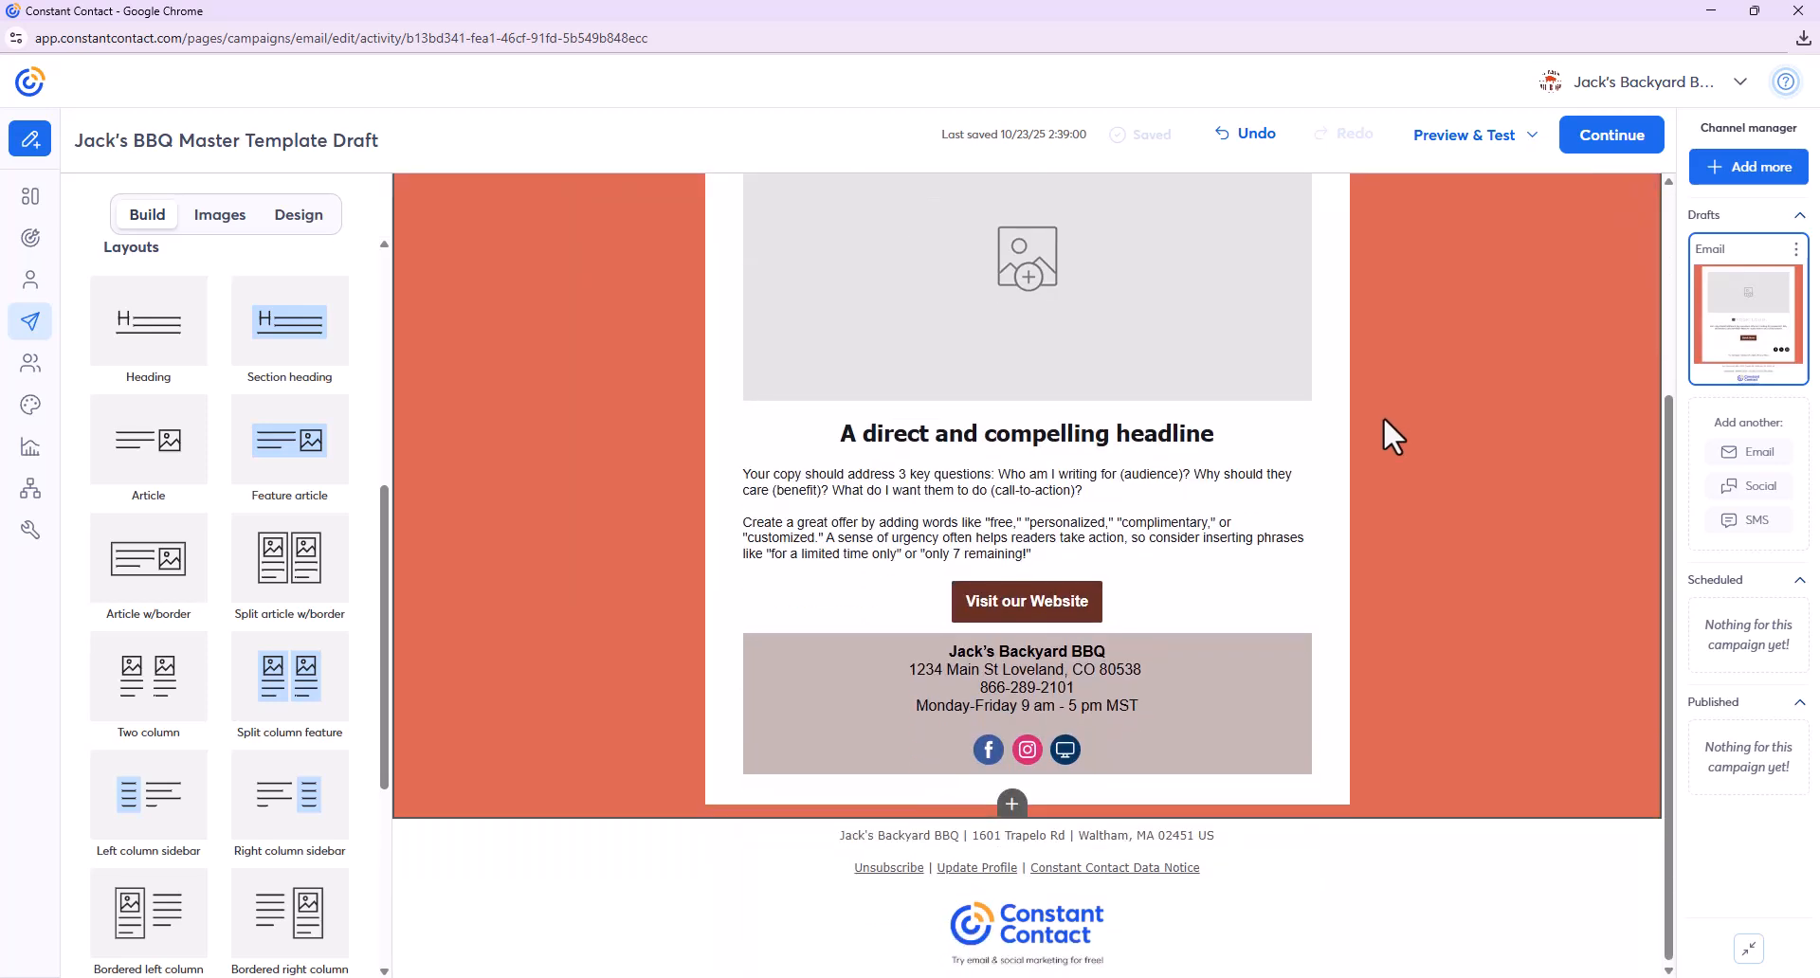
scroll(1384, 417, up, 3)
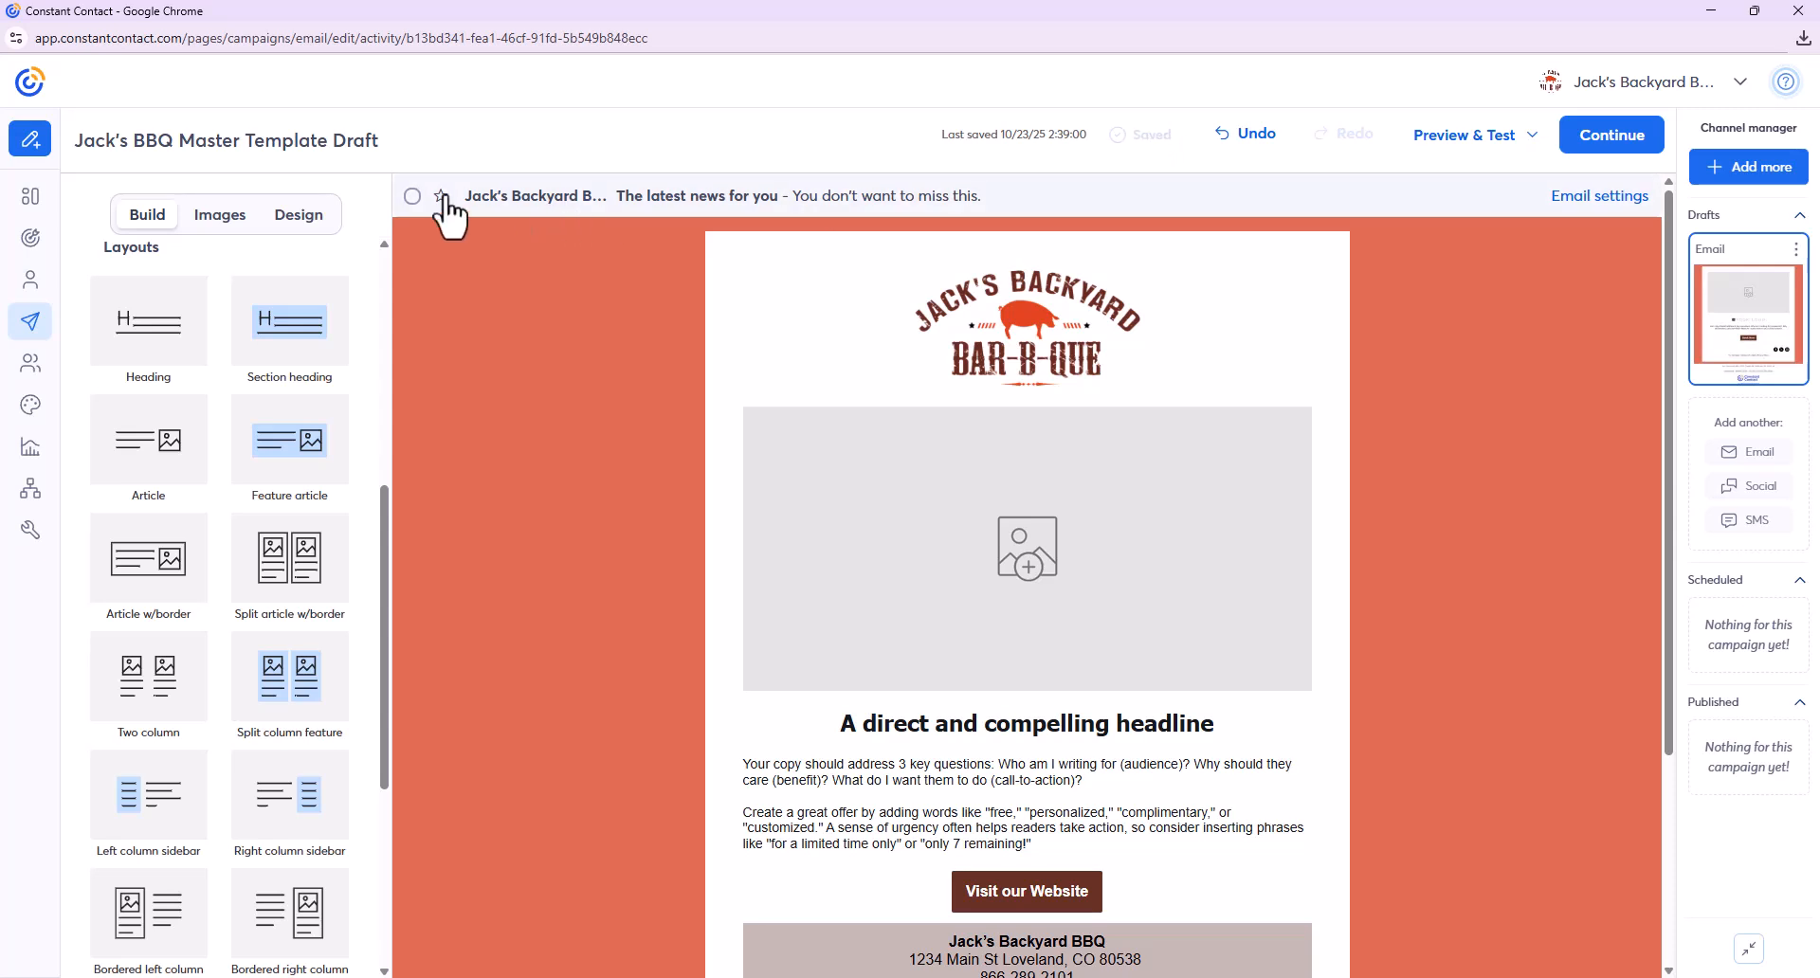
click(38, 248)
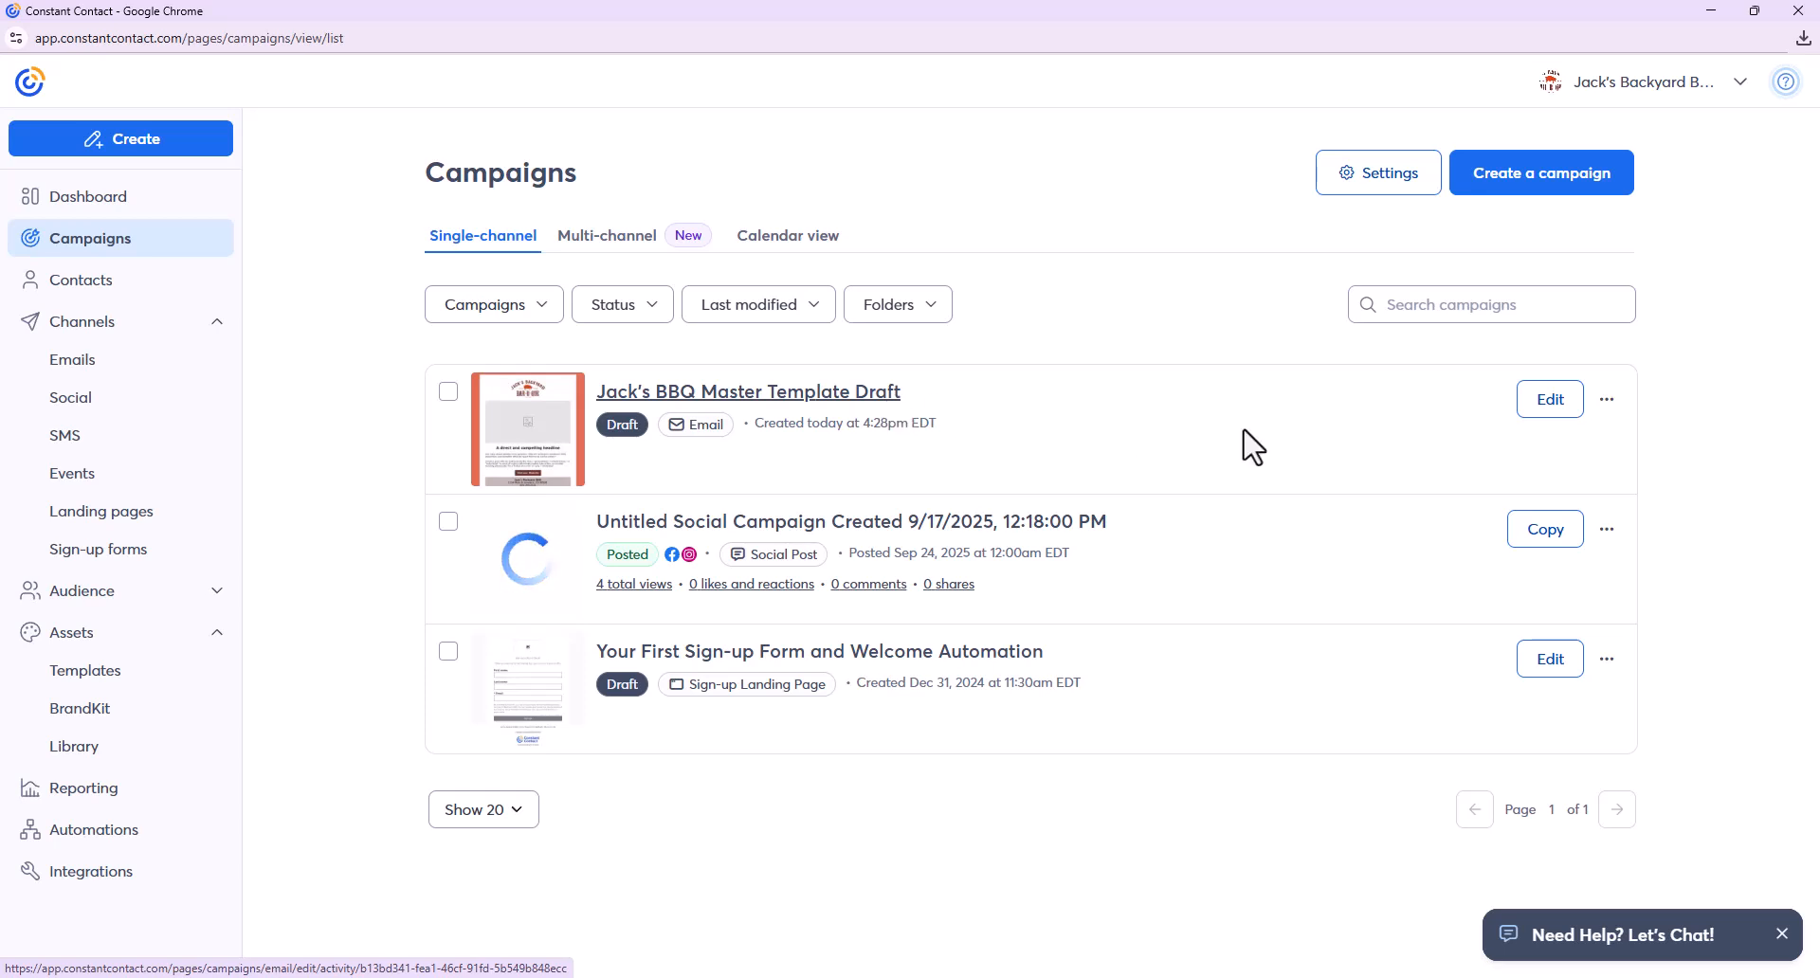
click(1620, 409)
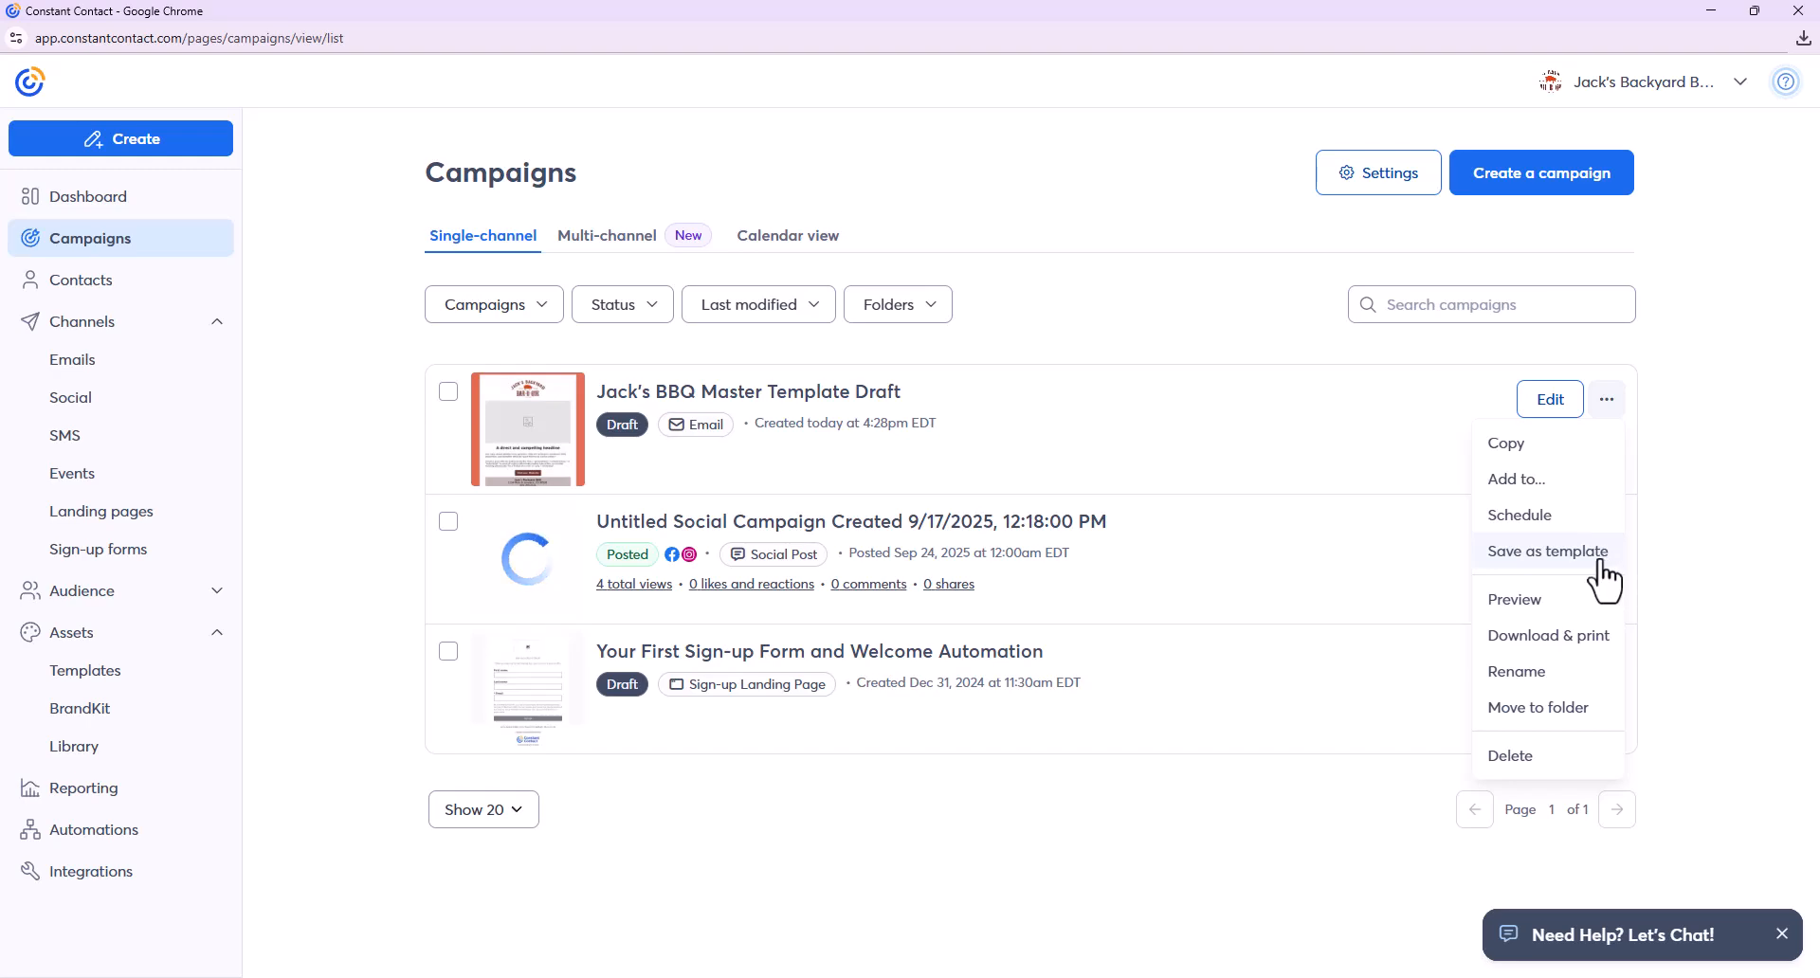
click(1529, 558)
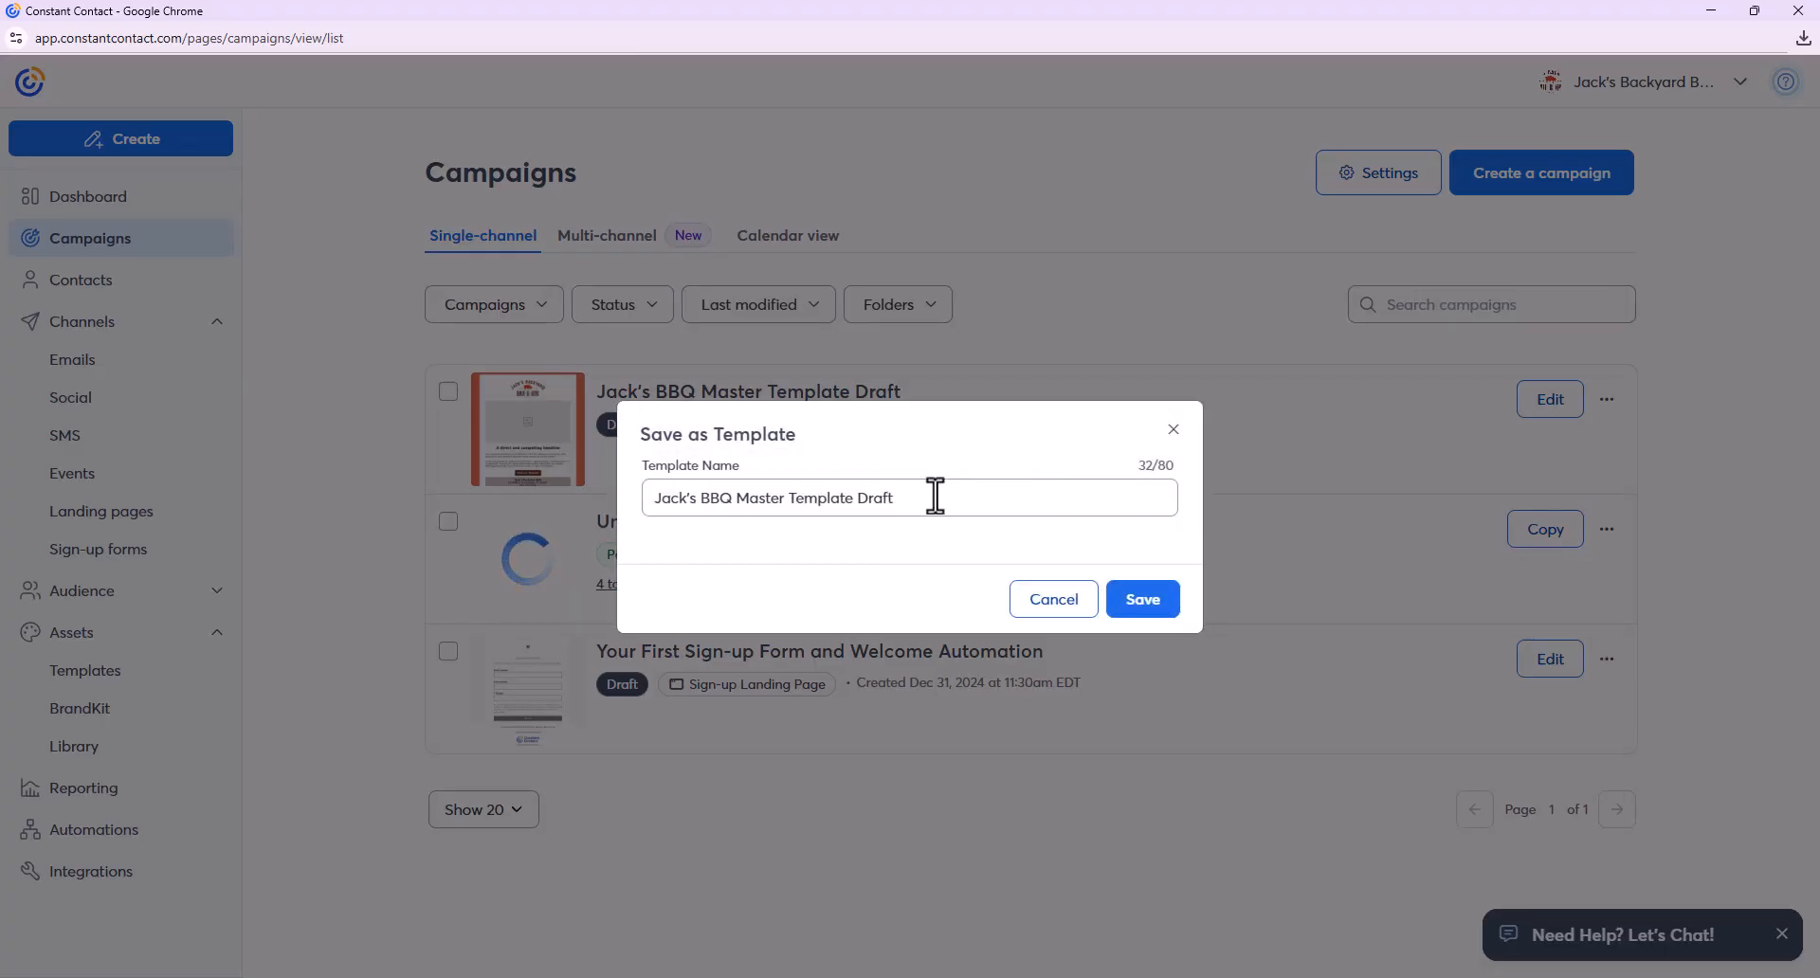
double_click(868, 499)
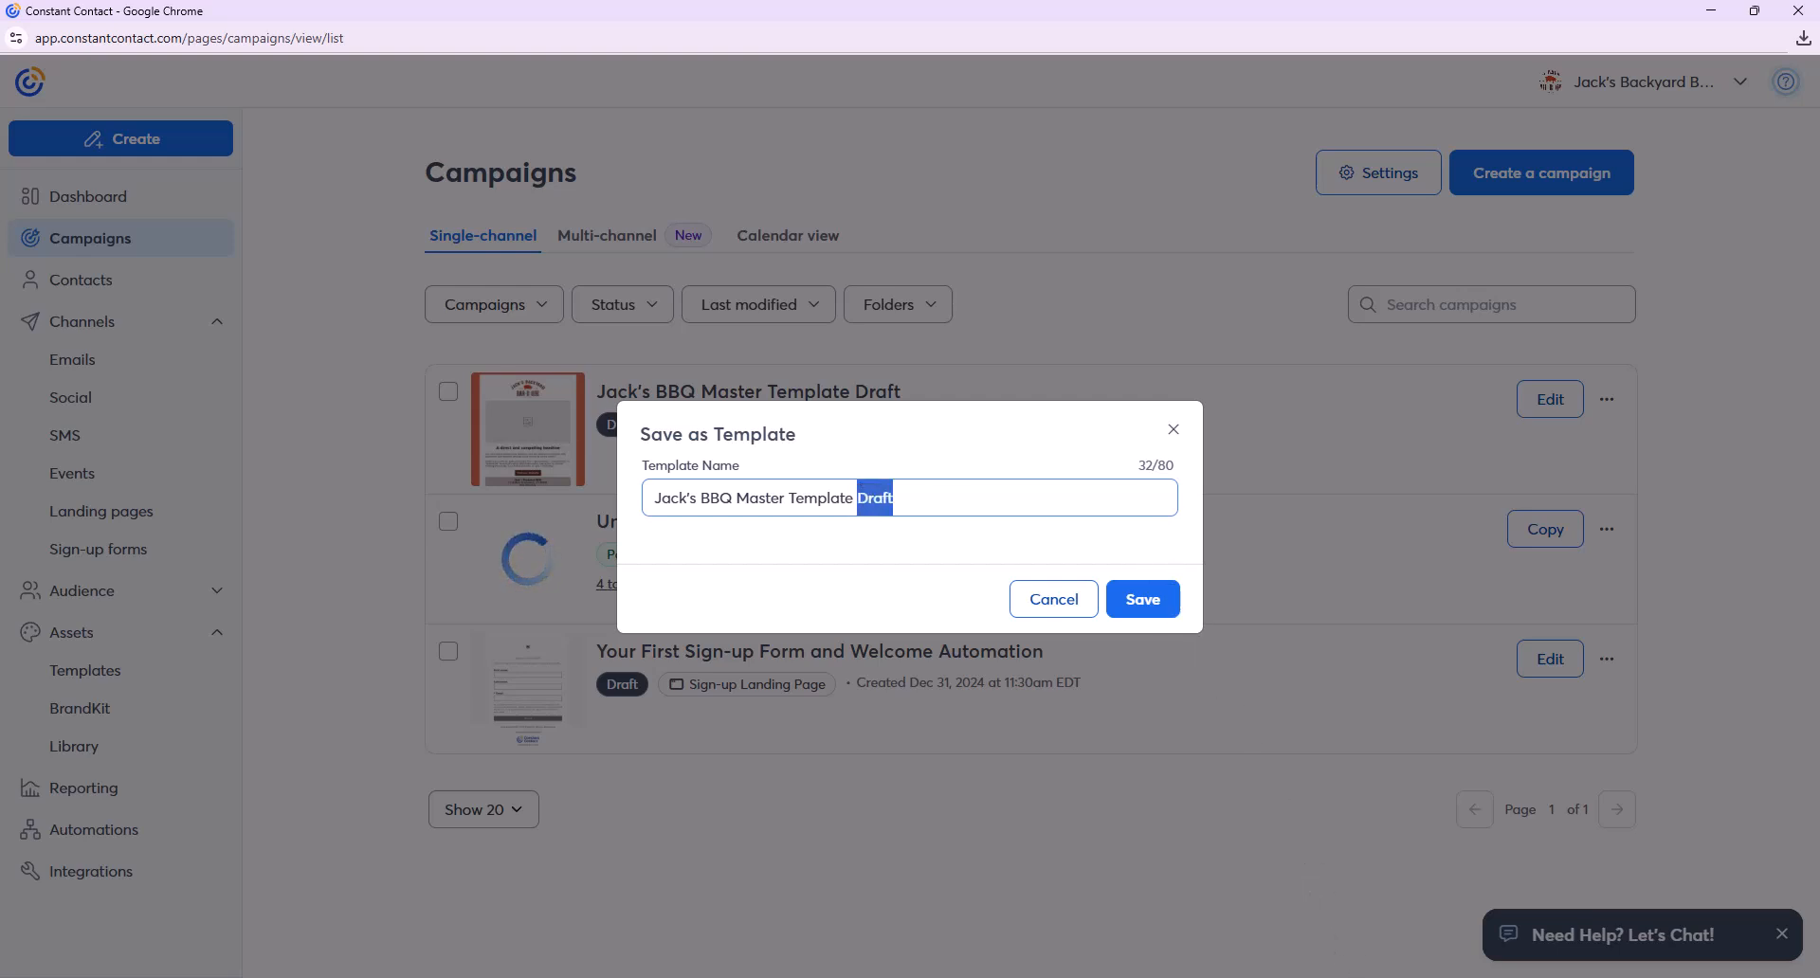
key(BackSpace)
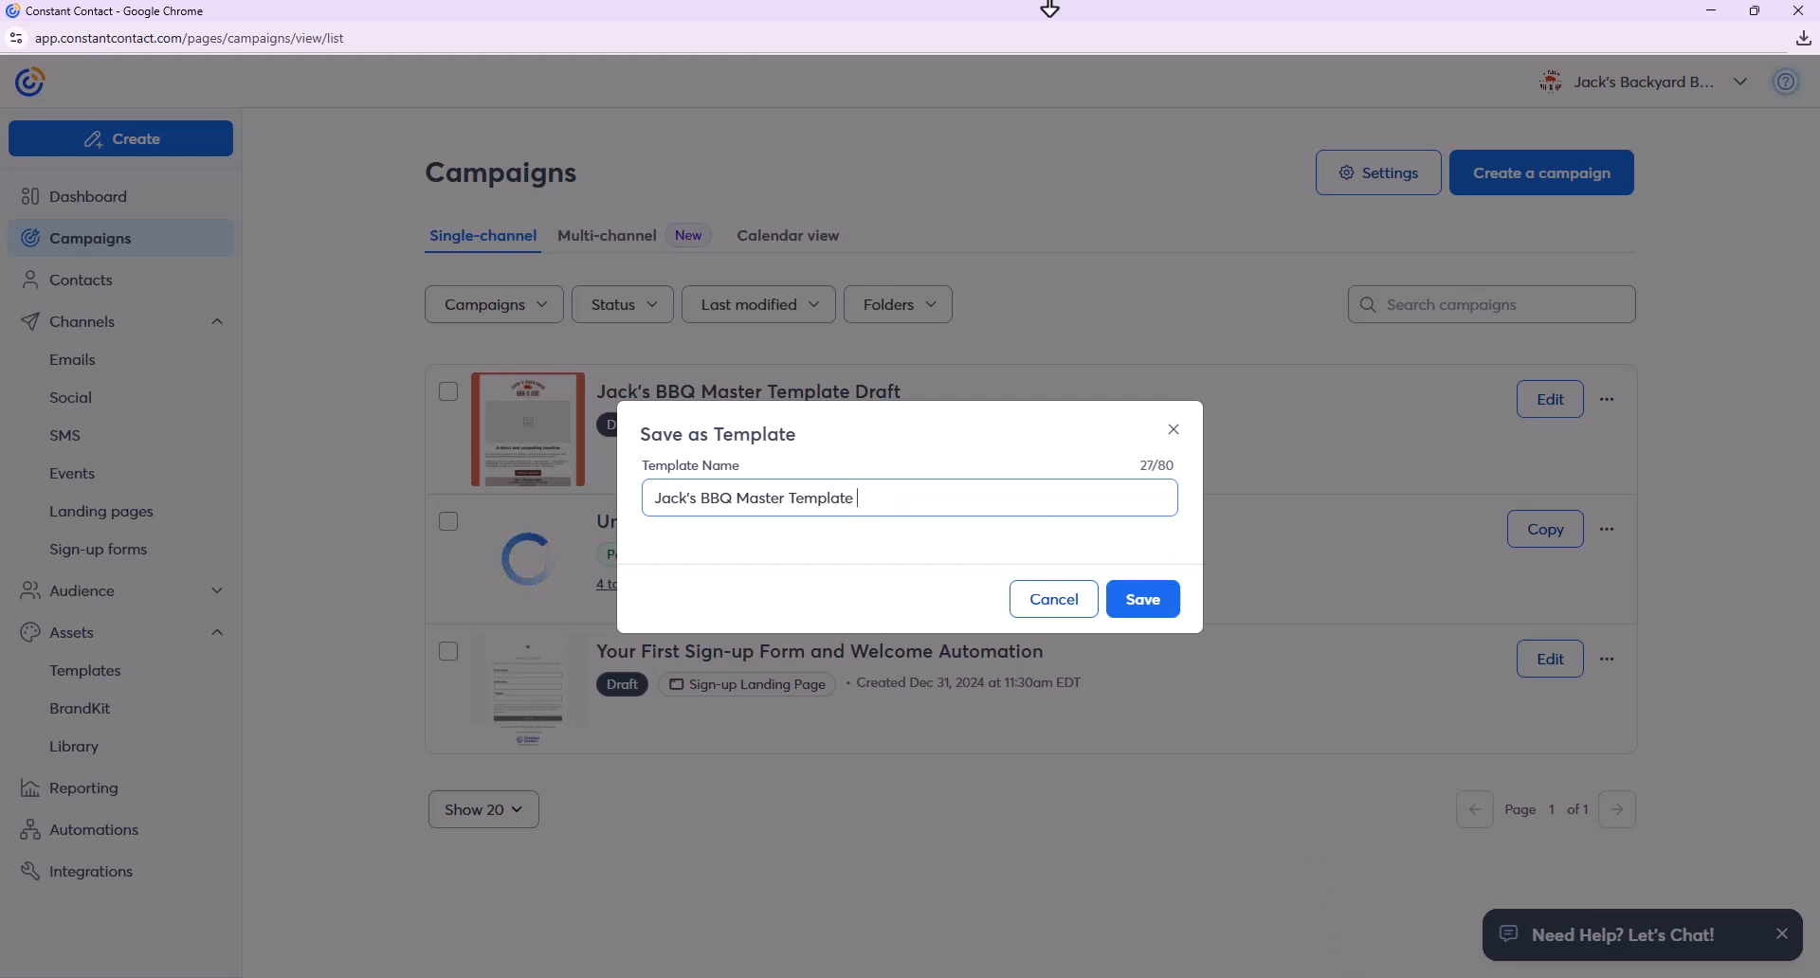
click(1141, 600)
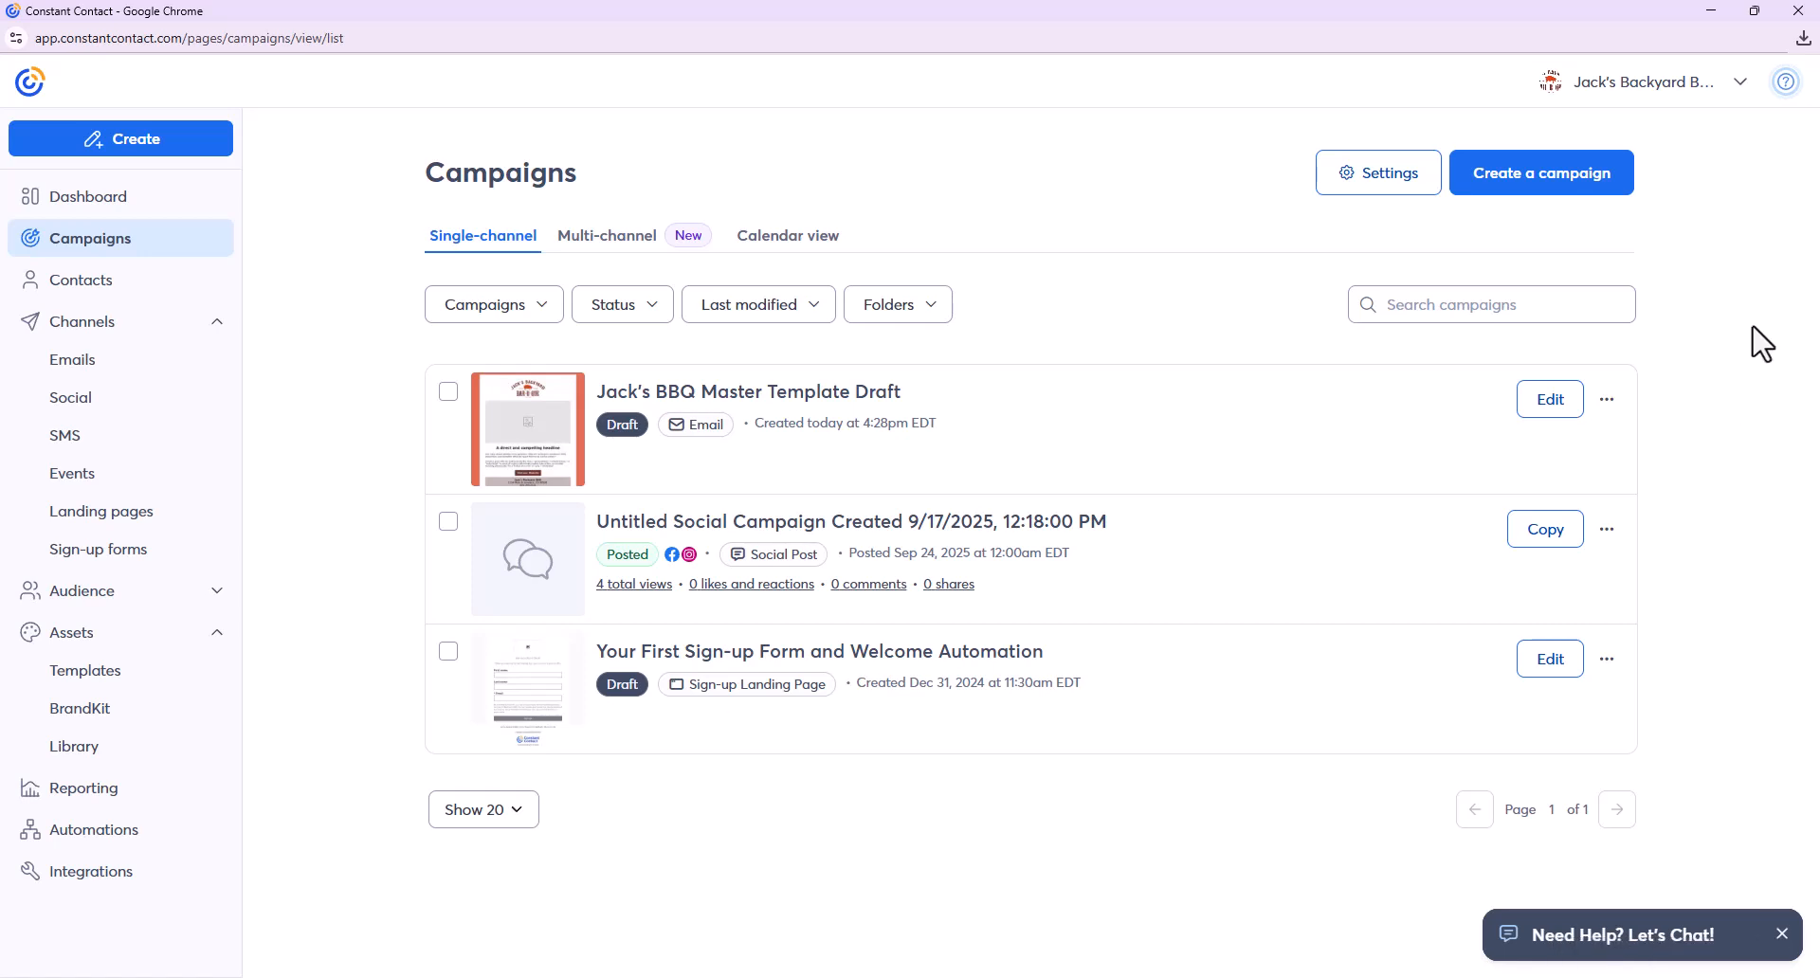
- Create a new email campaign from the saved Jack's BBQ Master Template
click(1554, 189)
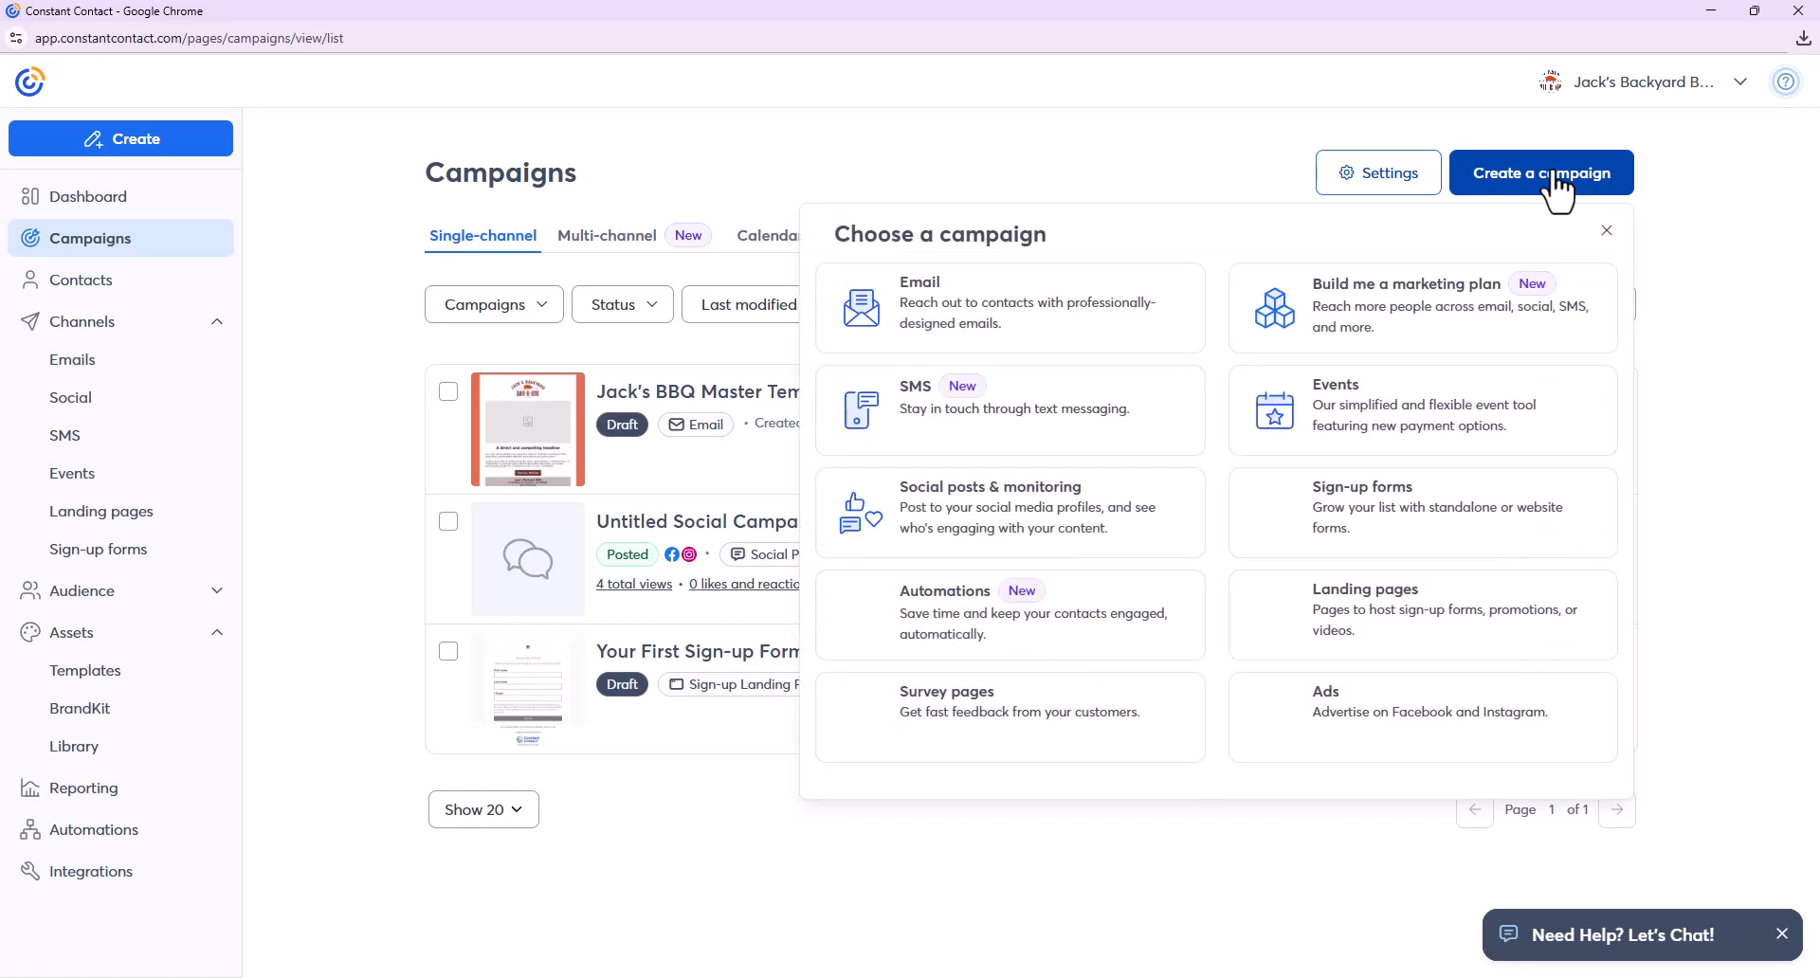
click(974, 316)
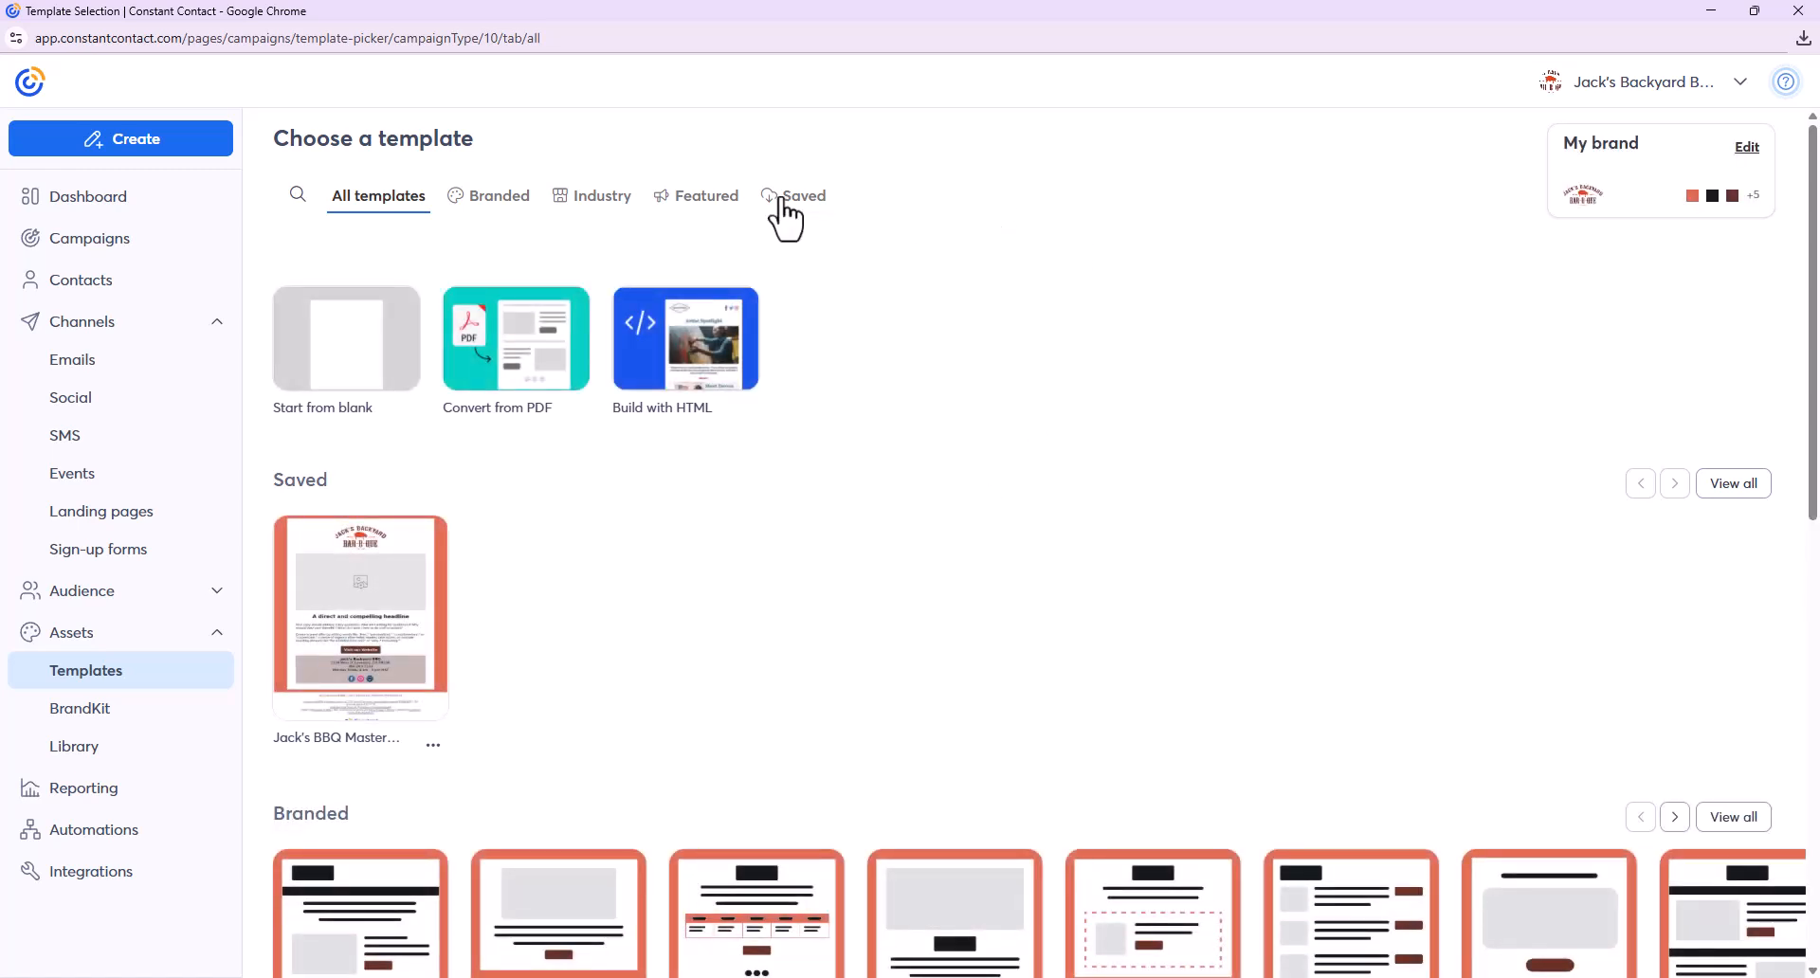
mouse_move(346, 557)
mouse_move(374, 592)
mouse_move(344, 618)
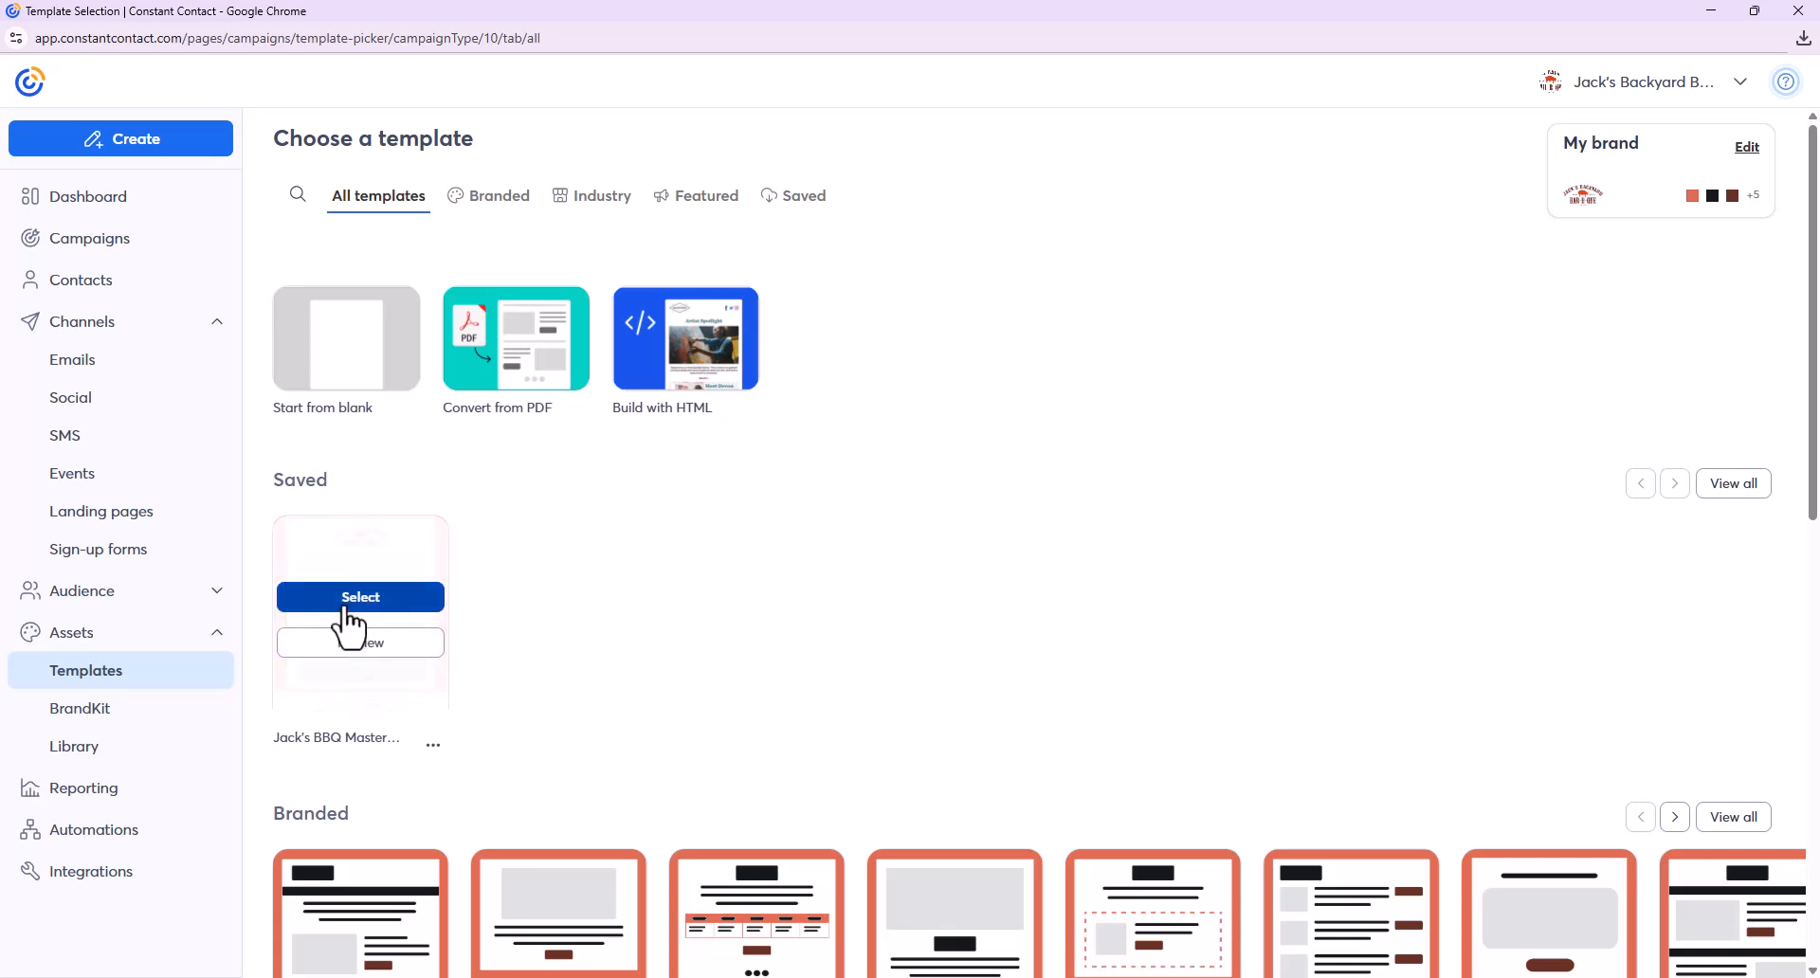
click(347, 621)
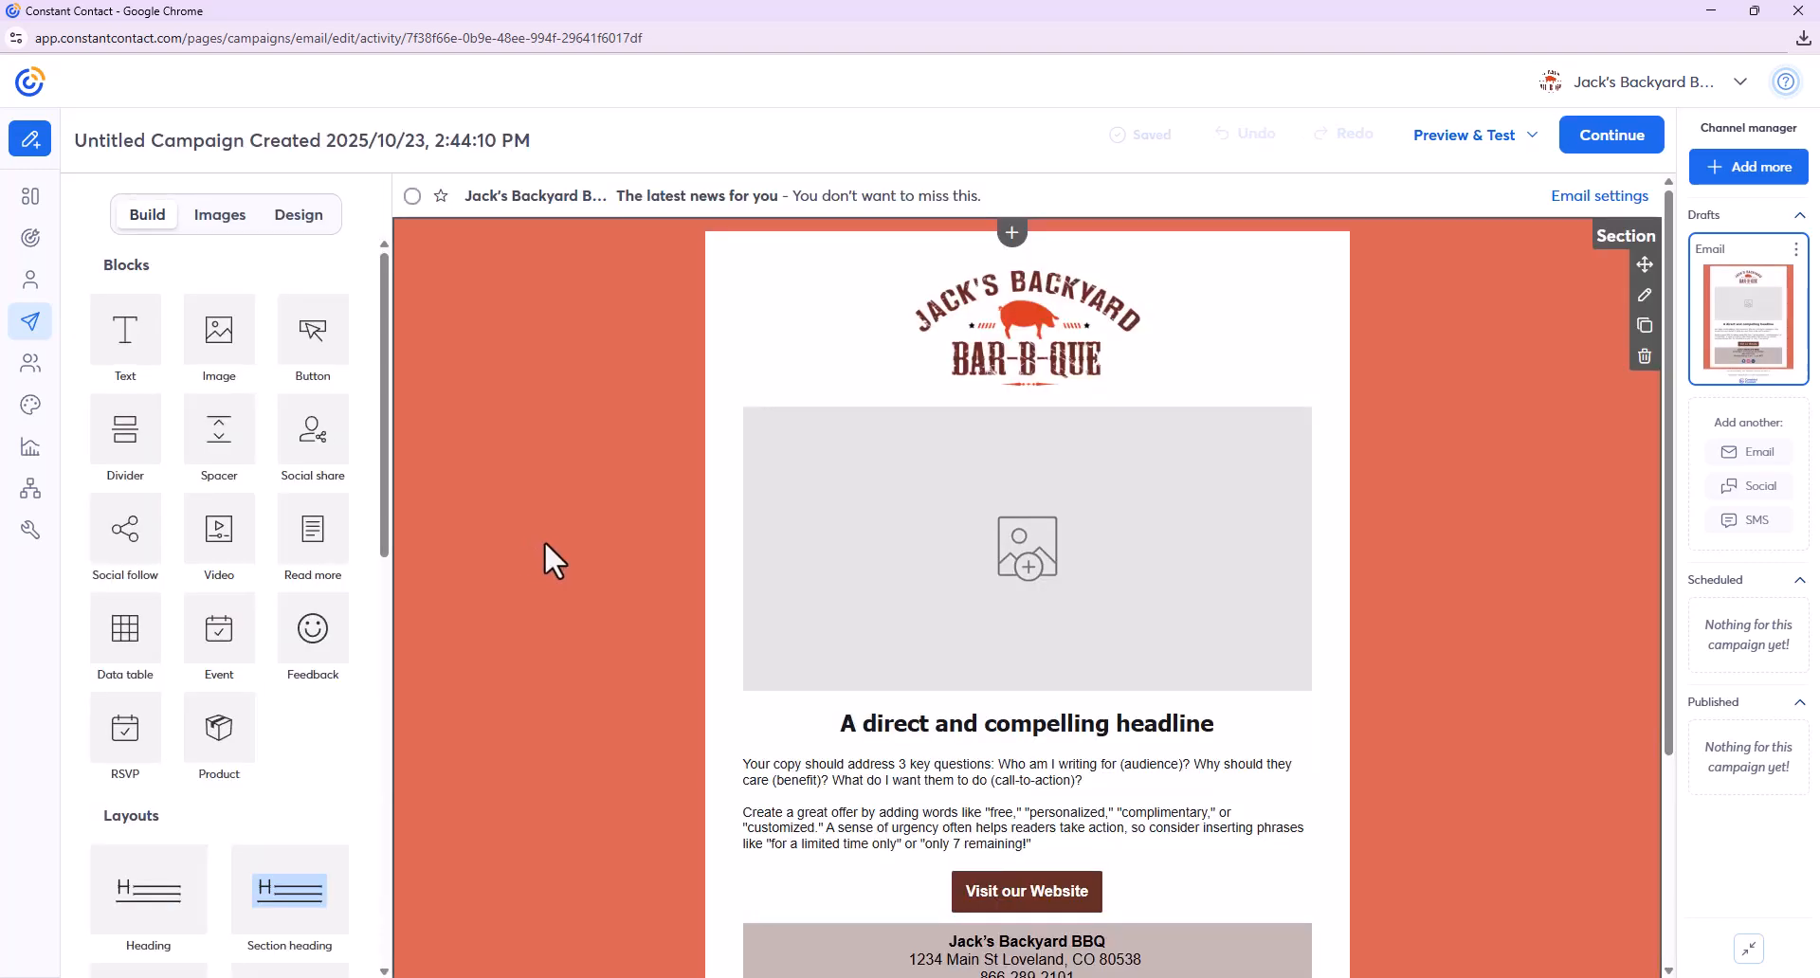
- Rename the new campaign as "Jack's BBQ Brisket Promo"
click(524, 142)
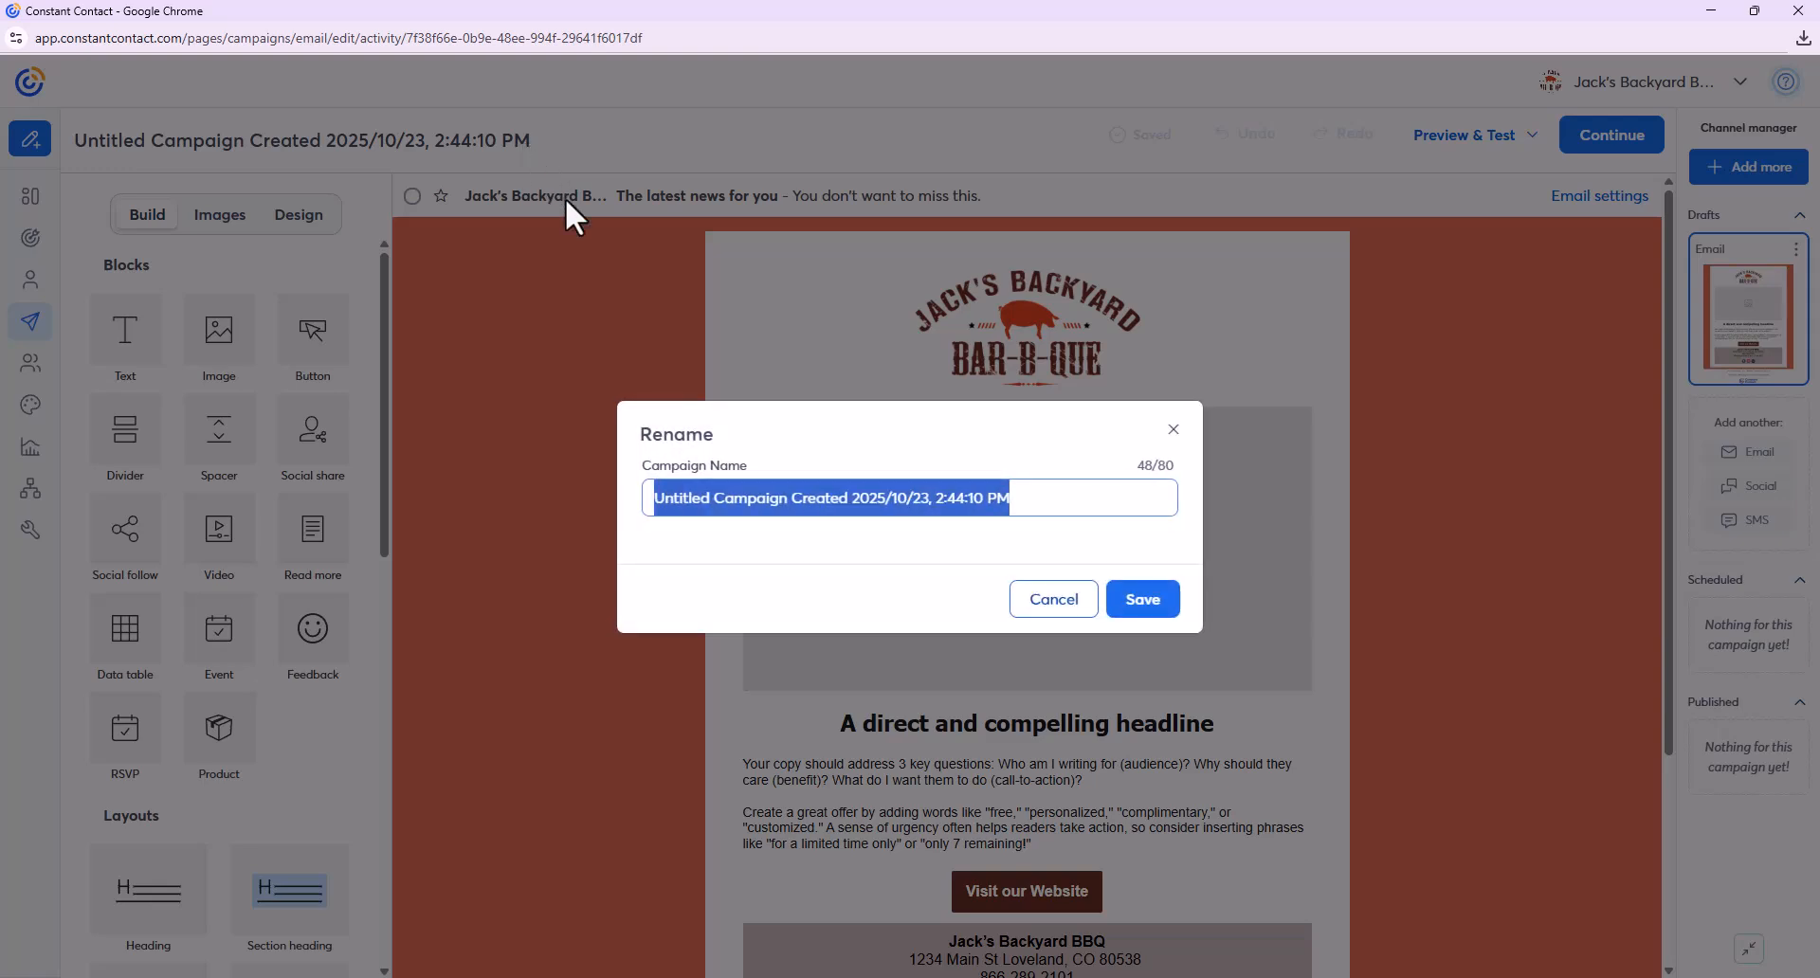
text(Ja)
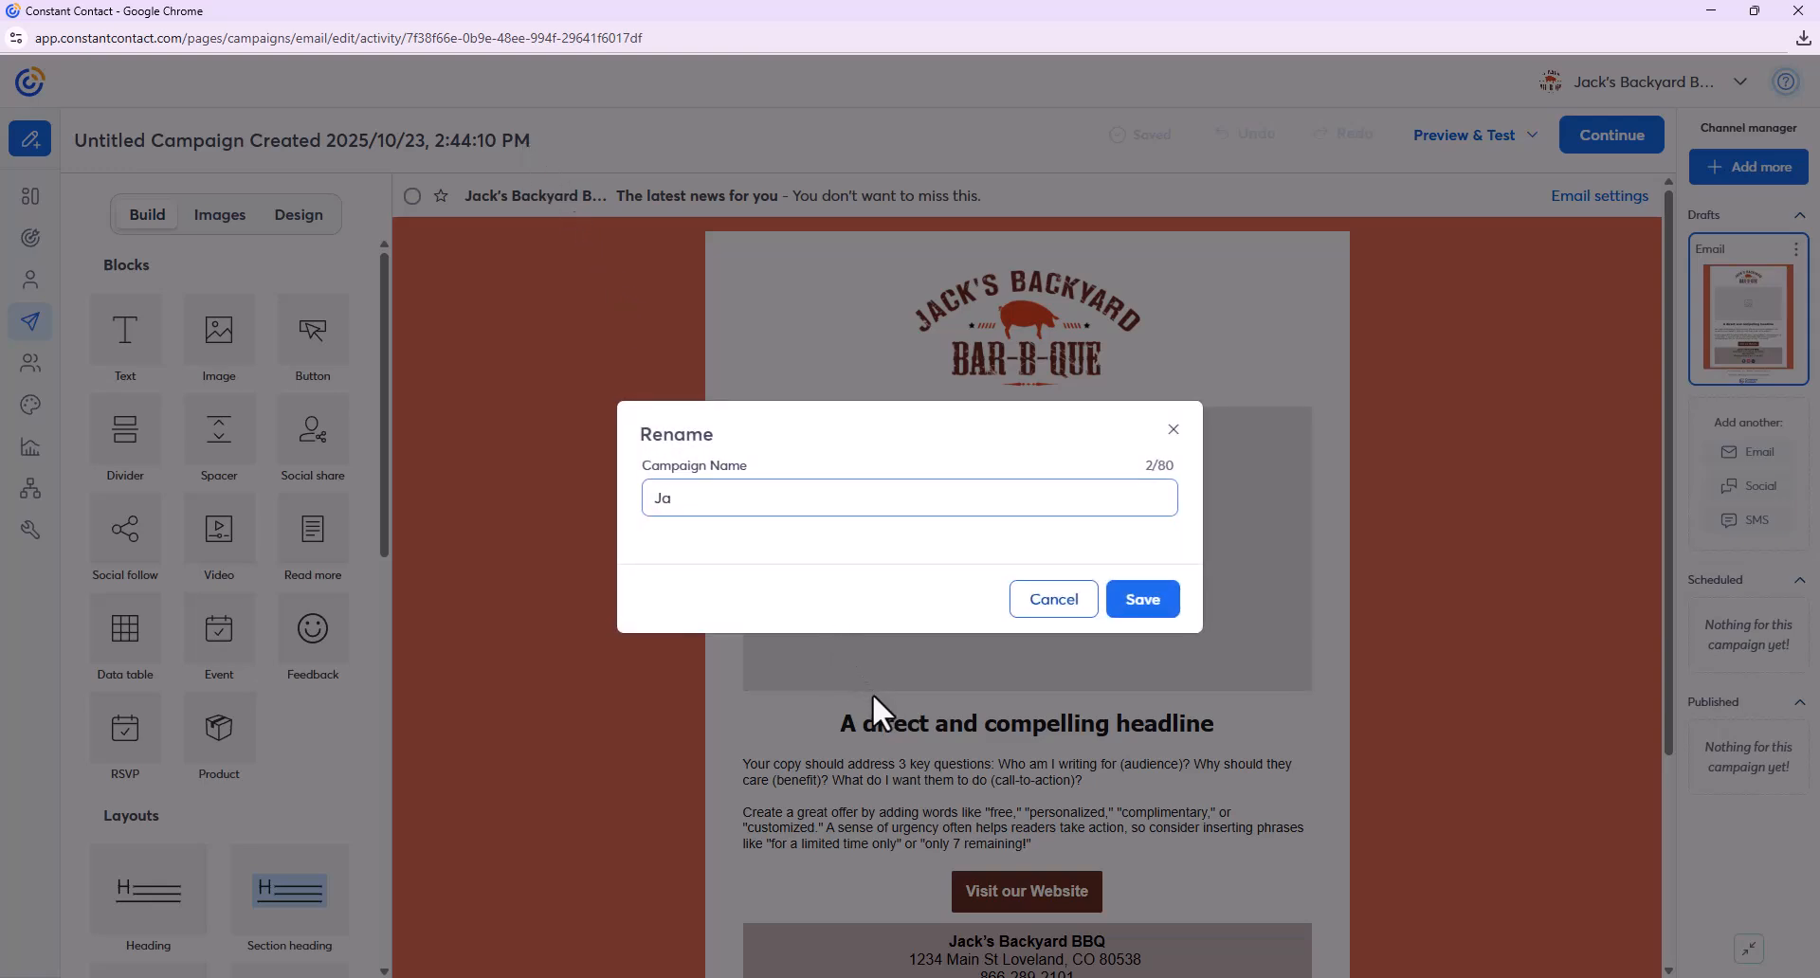
text(ck's BBQ Brisket Promo)
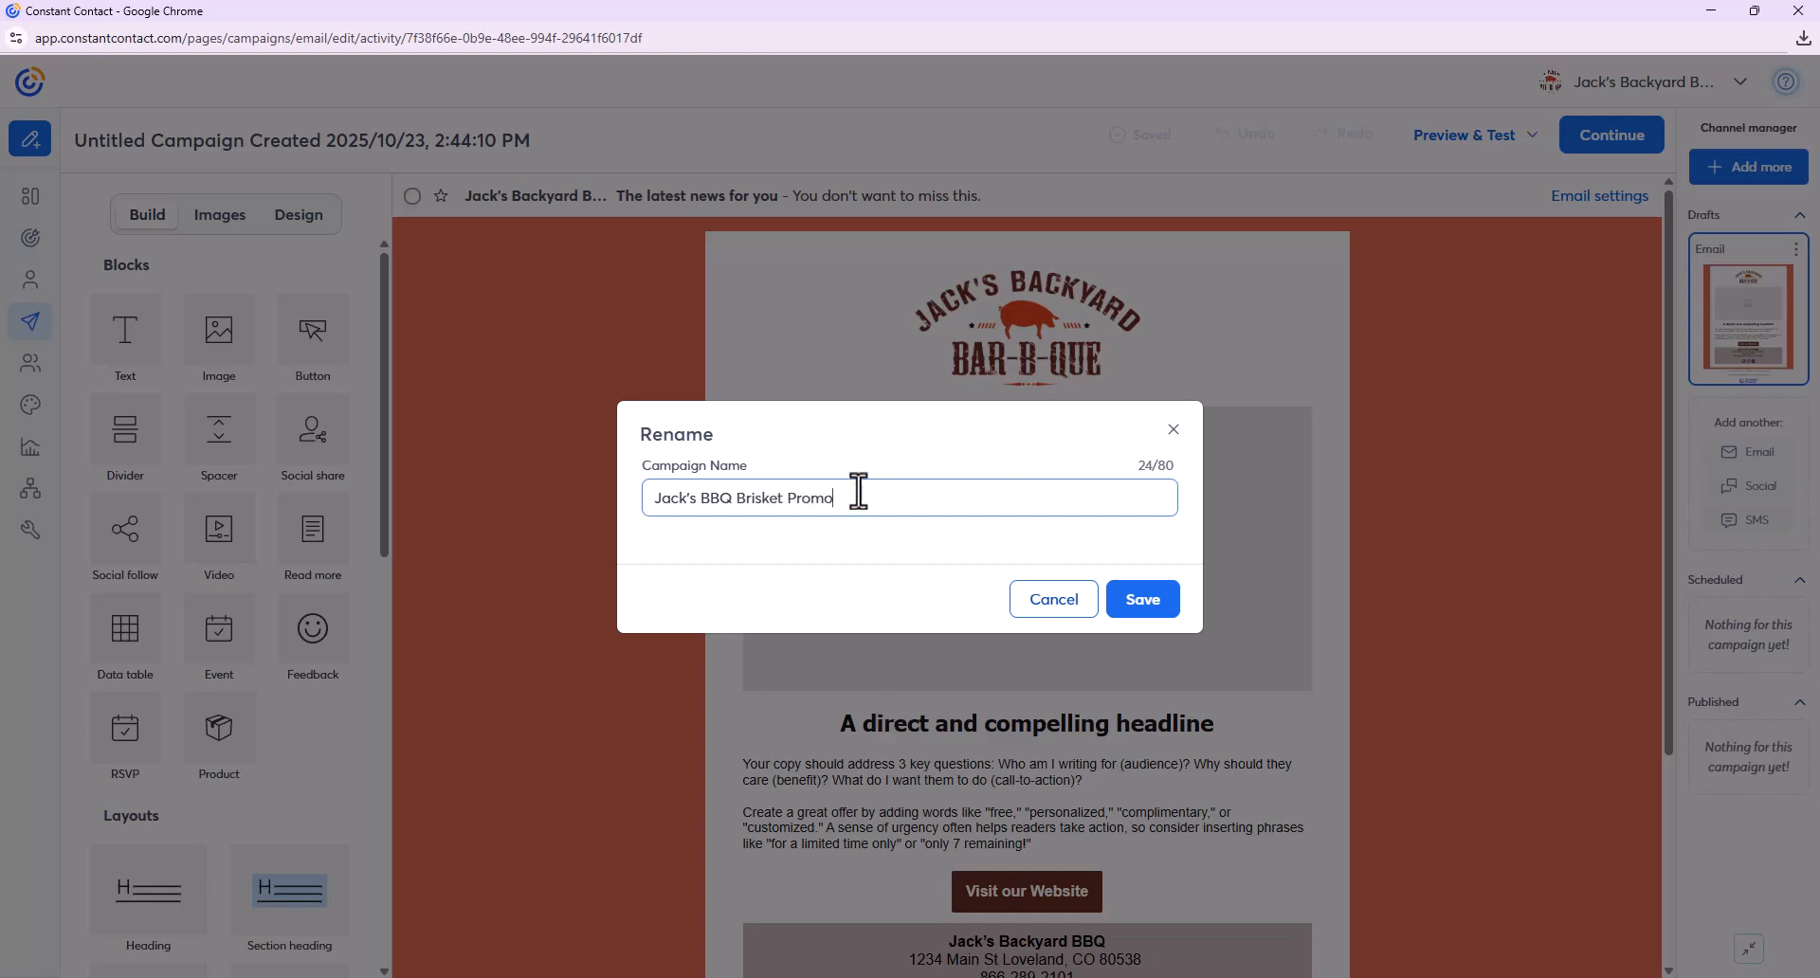
click(1136, 618)
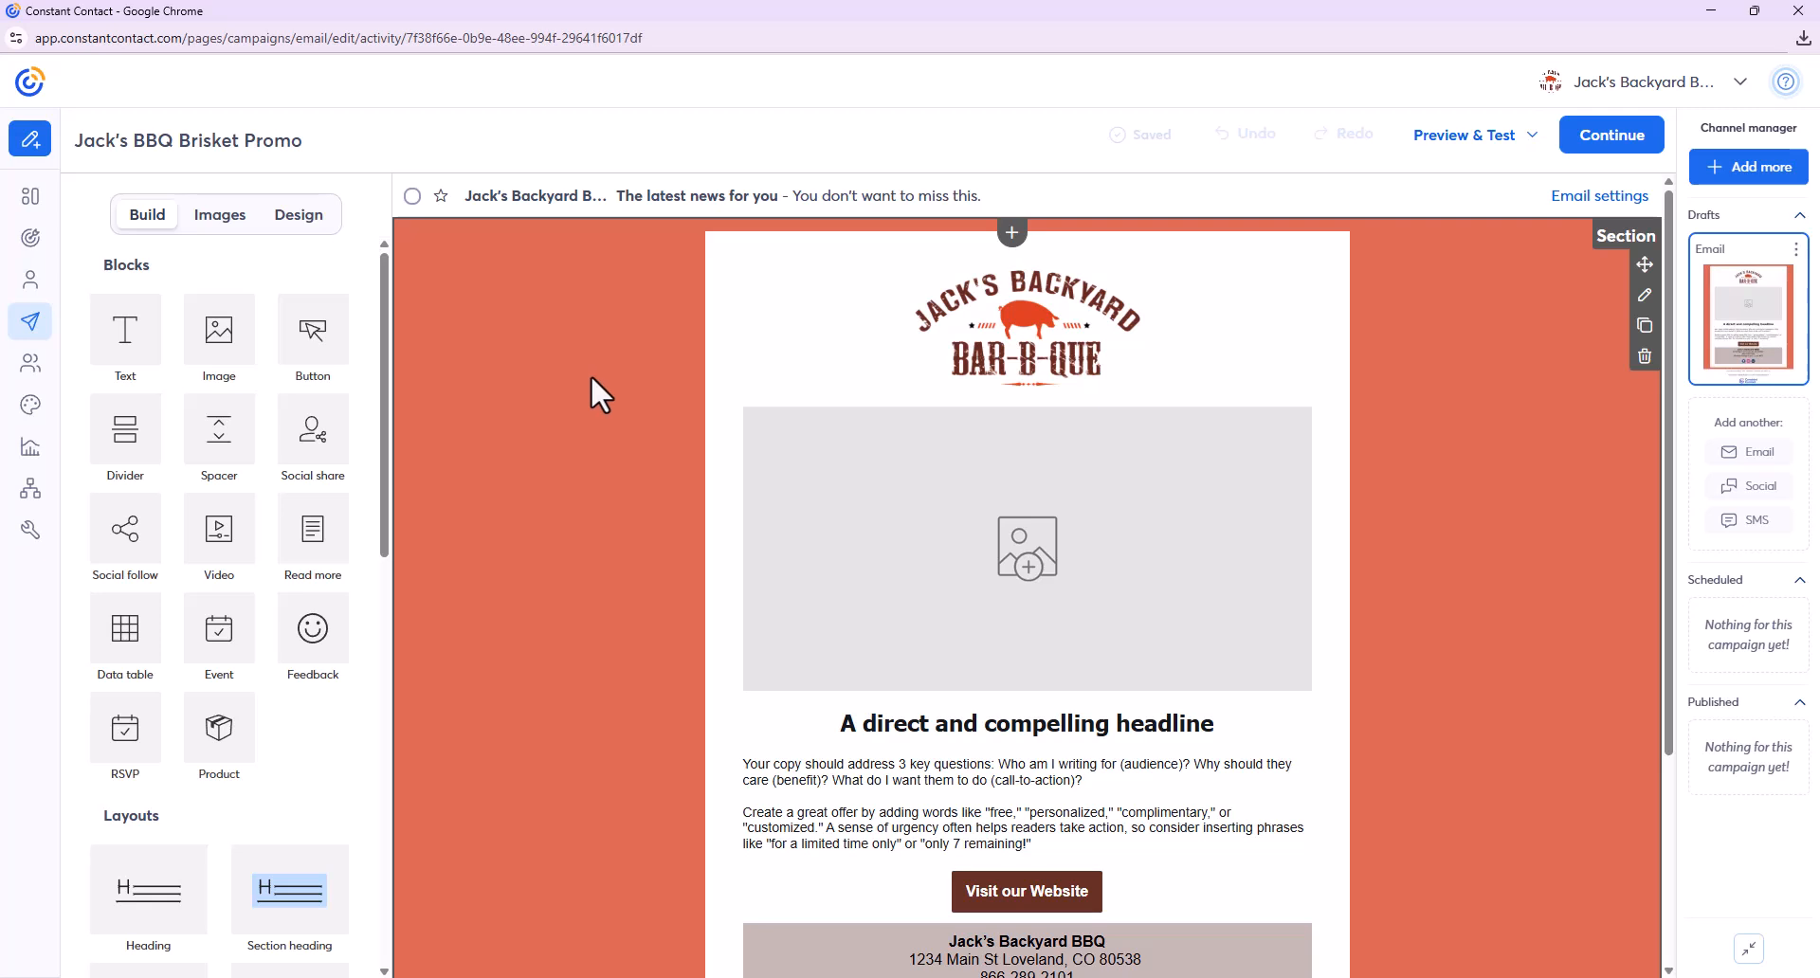
- Fill the email's empty image placeholder with the wide brisket sandwich and fries photo from the image library
scroll(592, 382, down, 1)
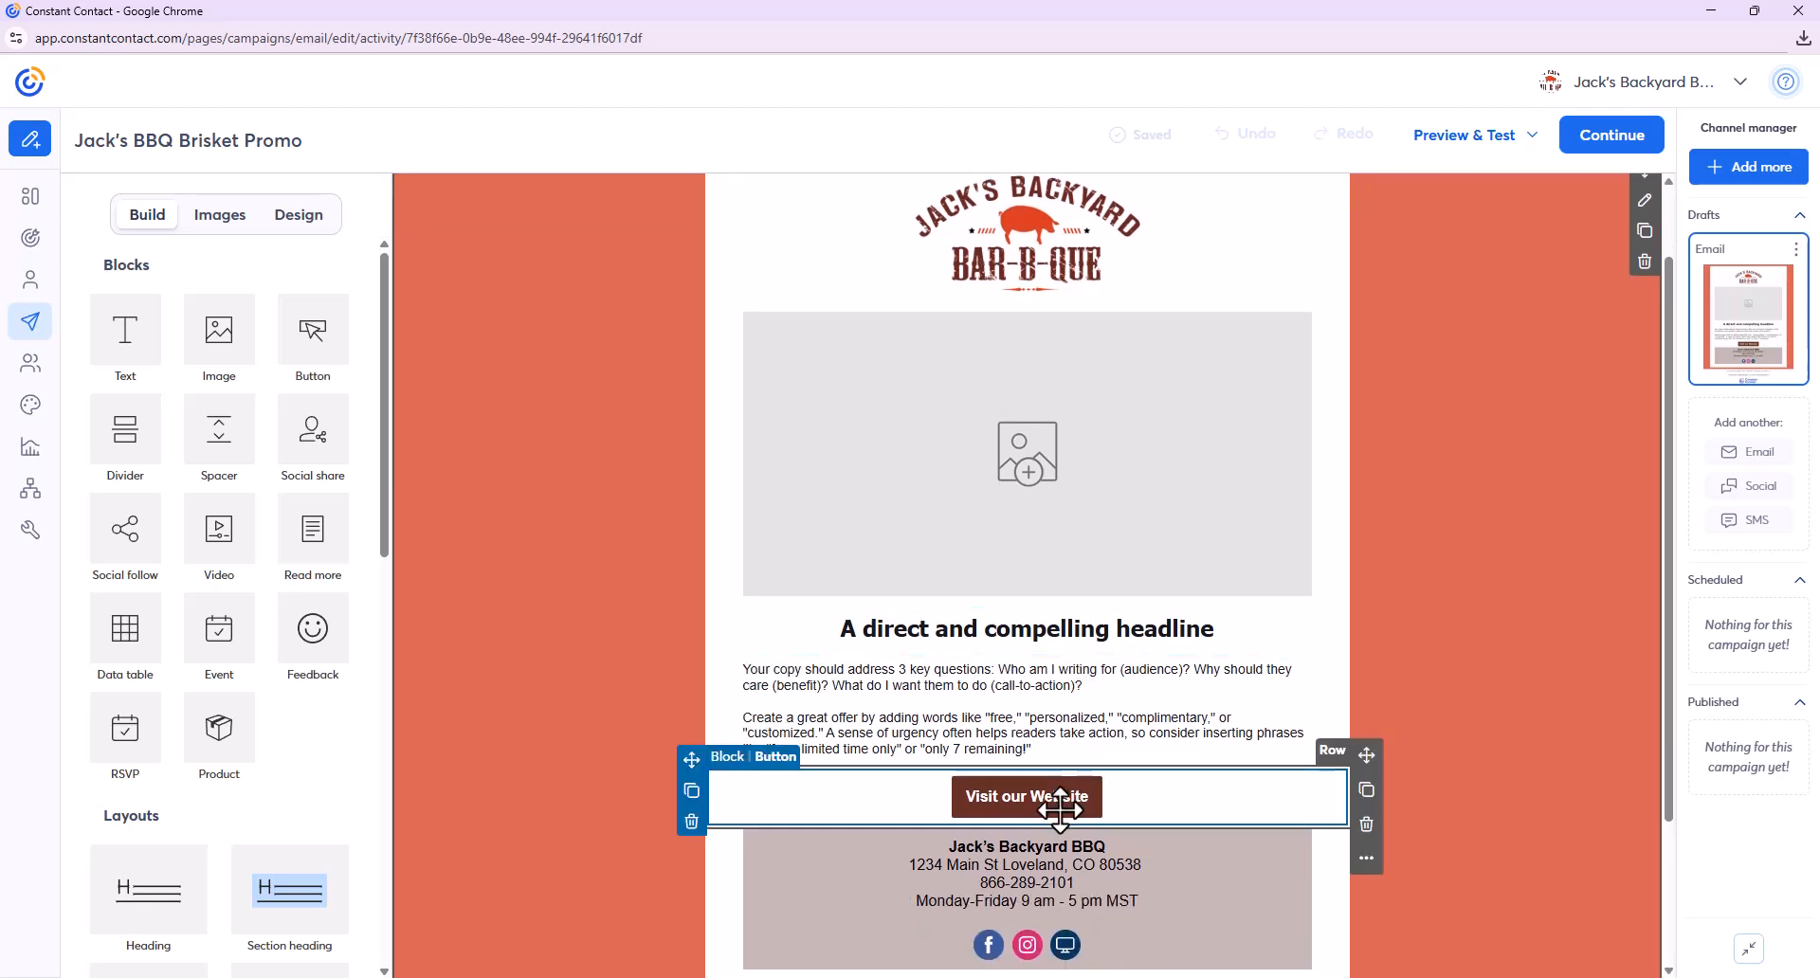
scroll(1059, 810, up, 1)
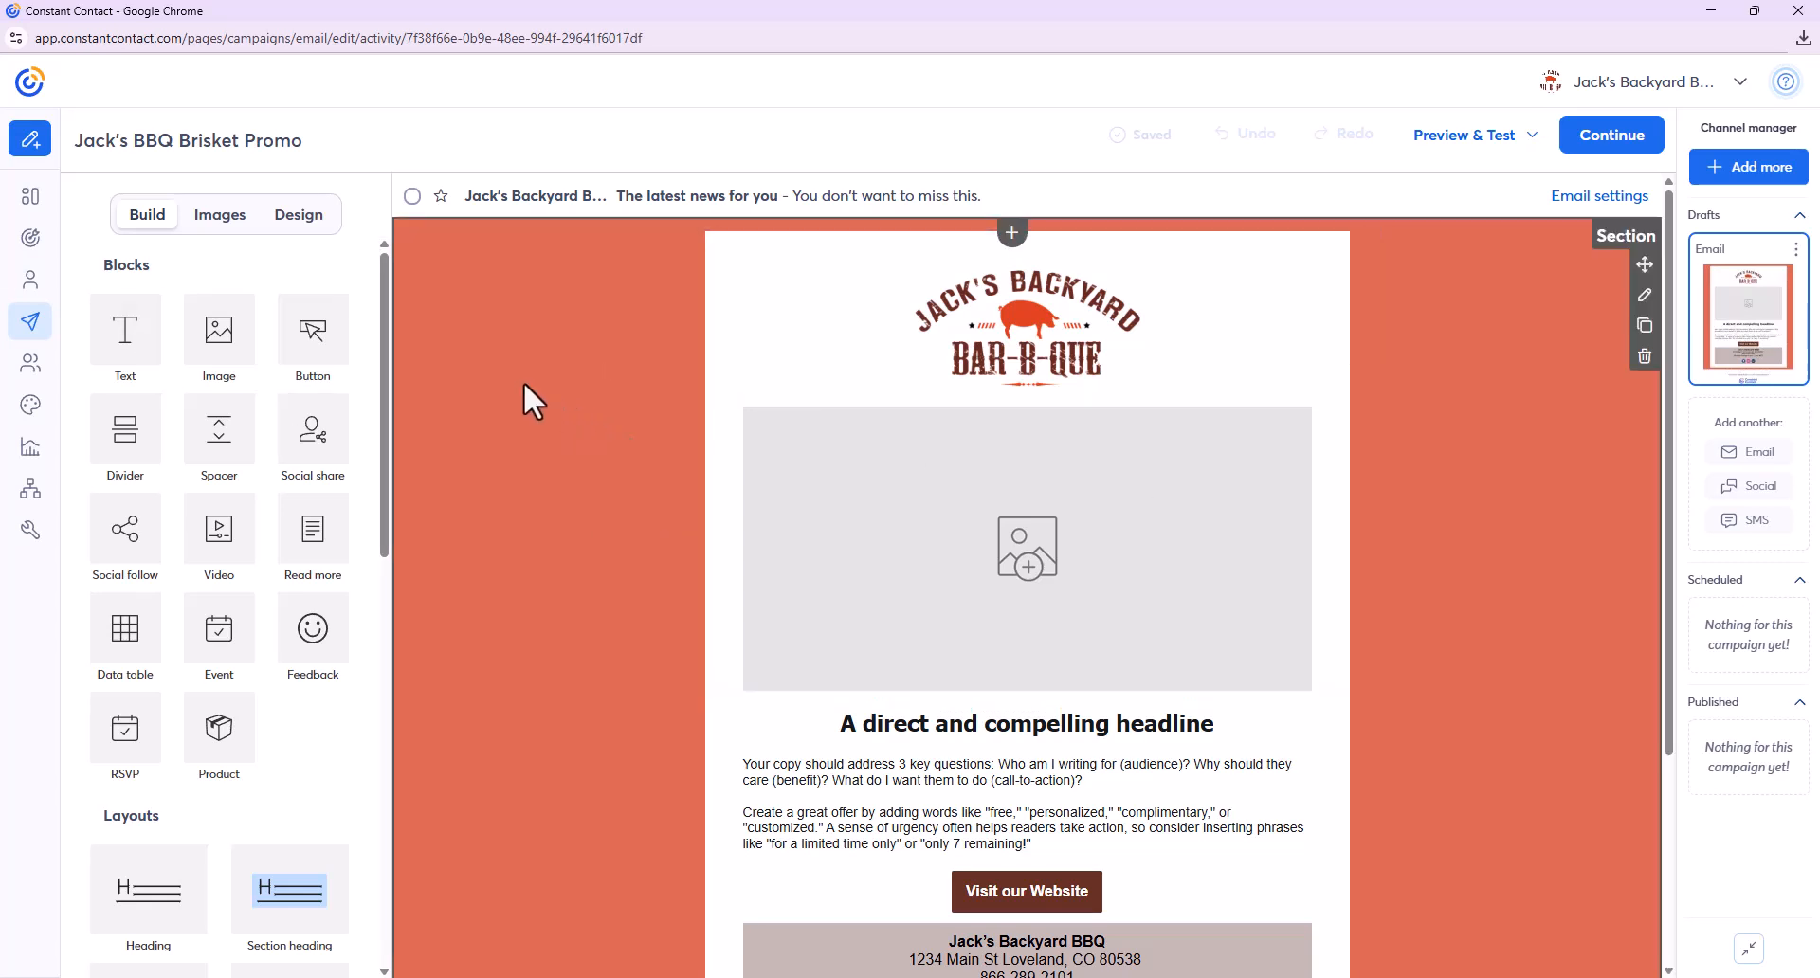
click(232, 222)
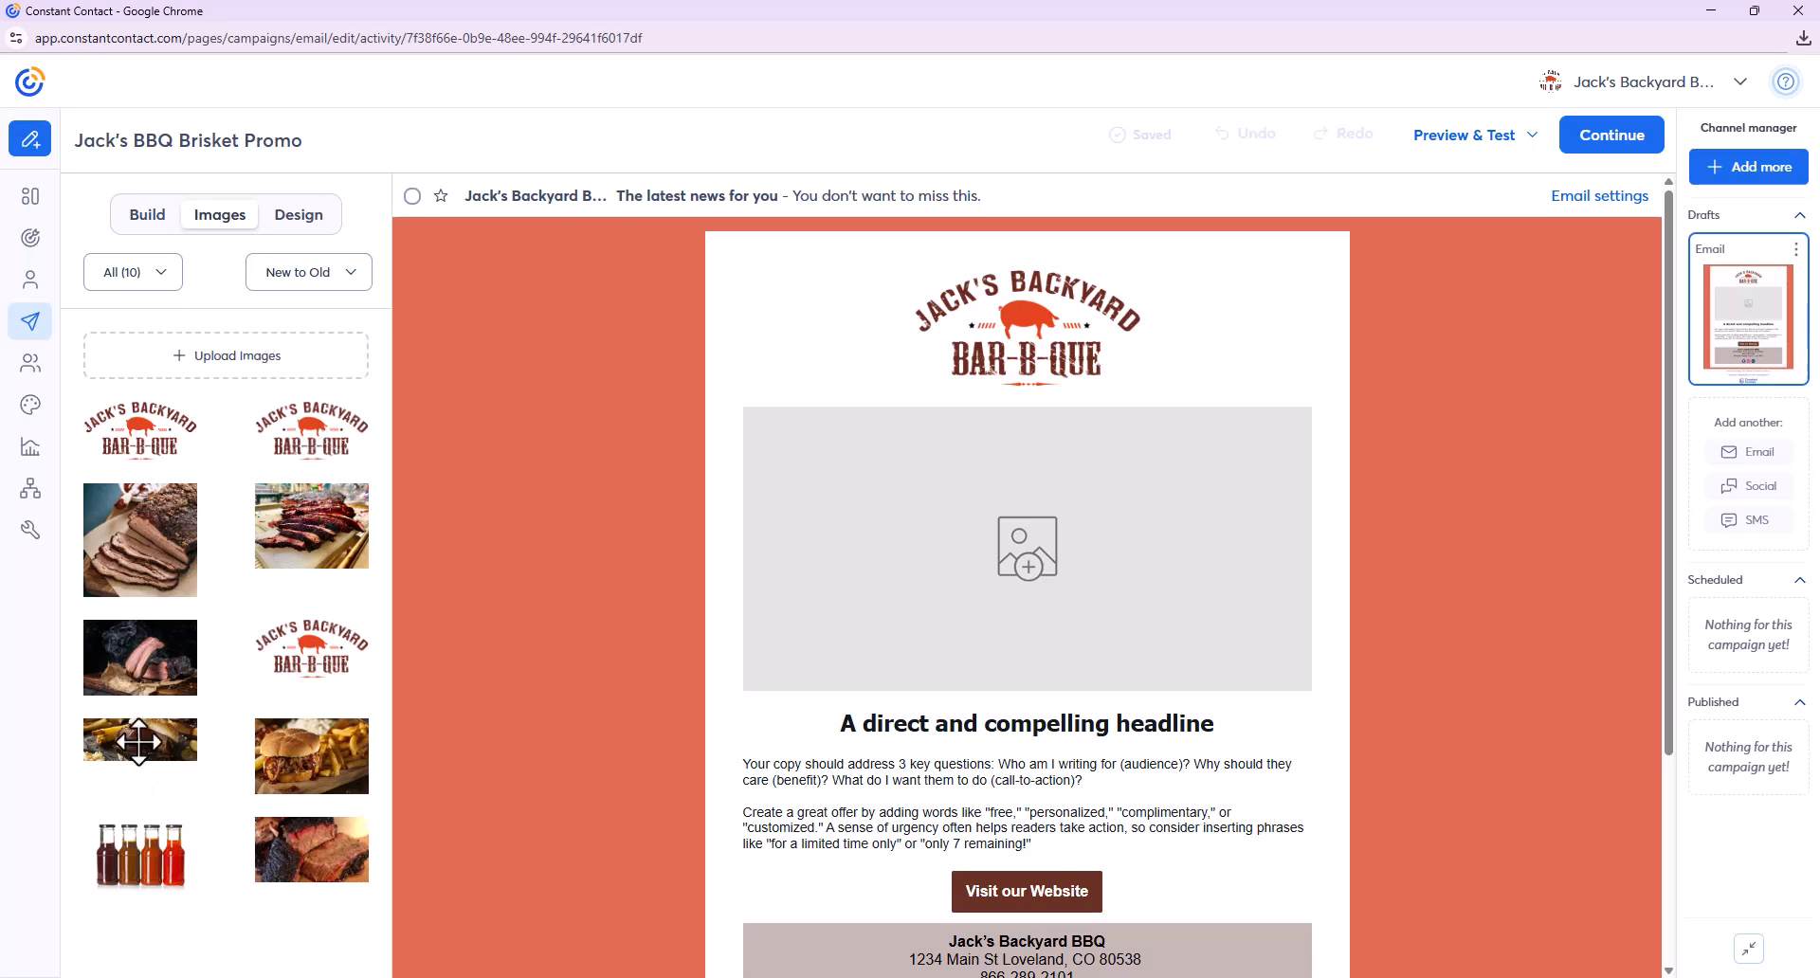
drag(139, 741, 1047, 544)
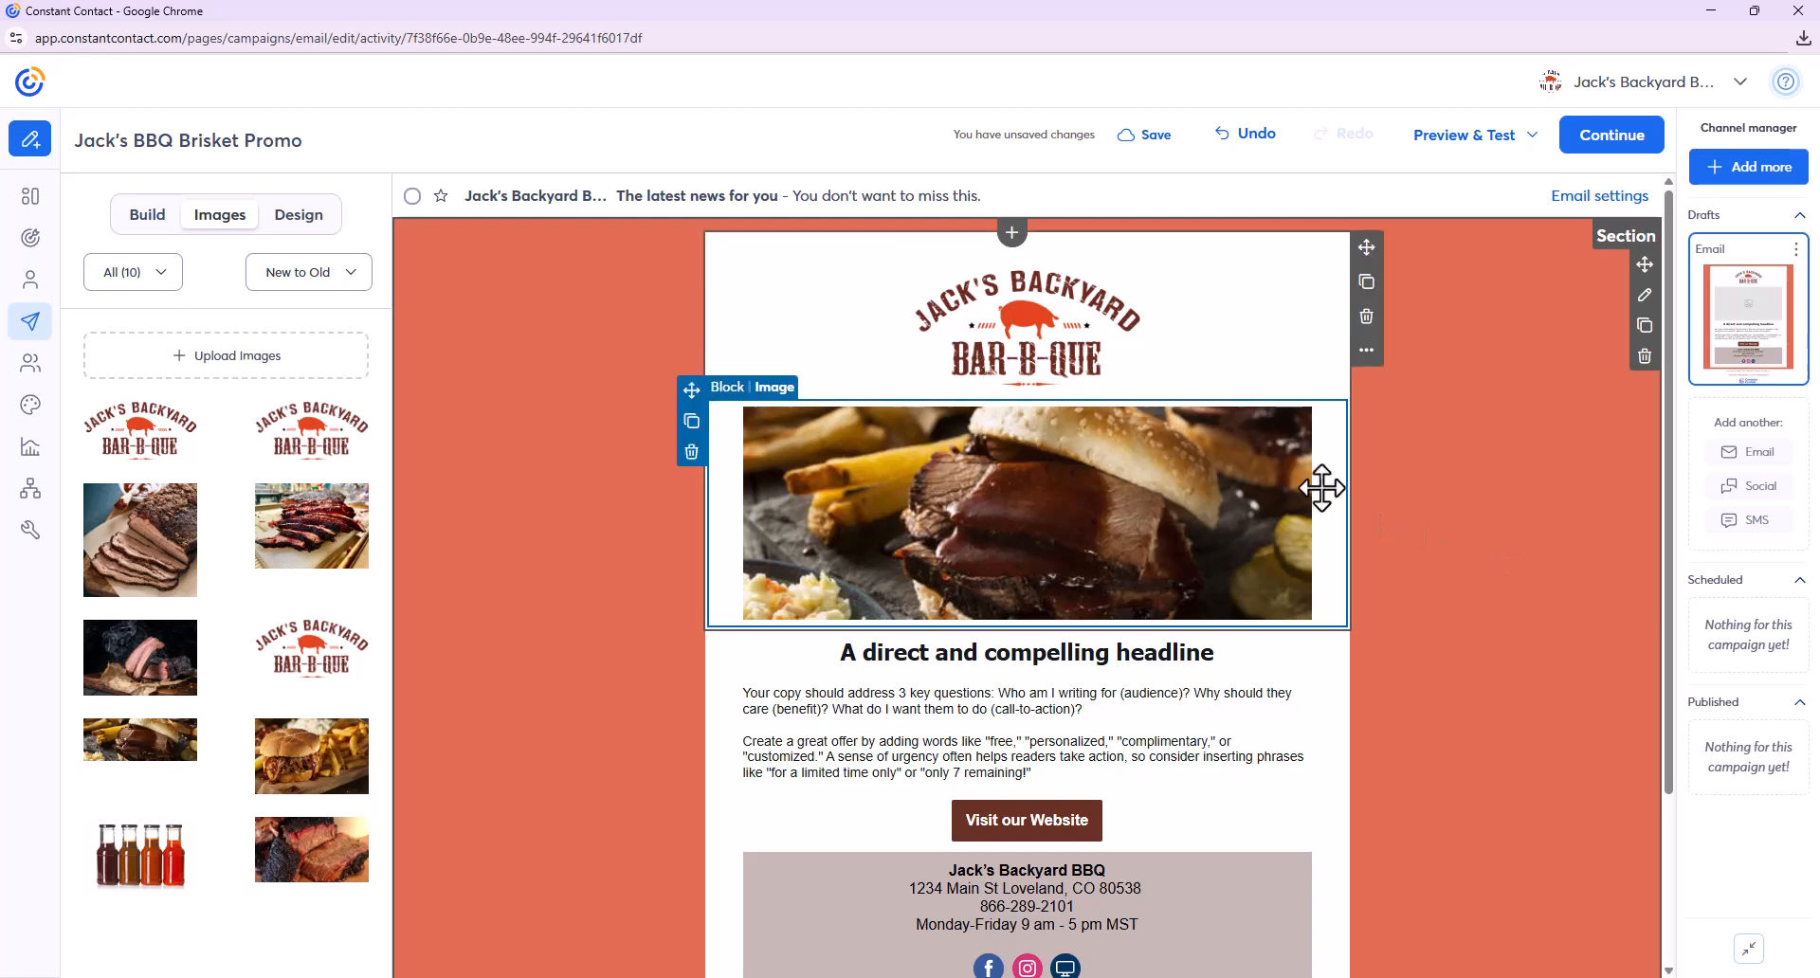
- Delete all the placeholder body copy from the text block between the headline and the website button
scroll(1320, 487, down, 1)
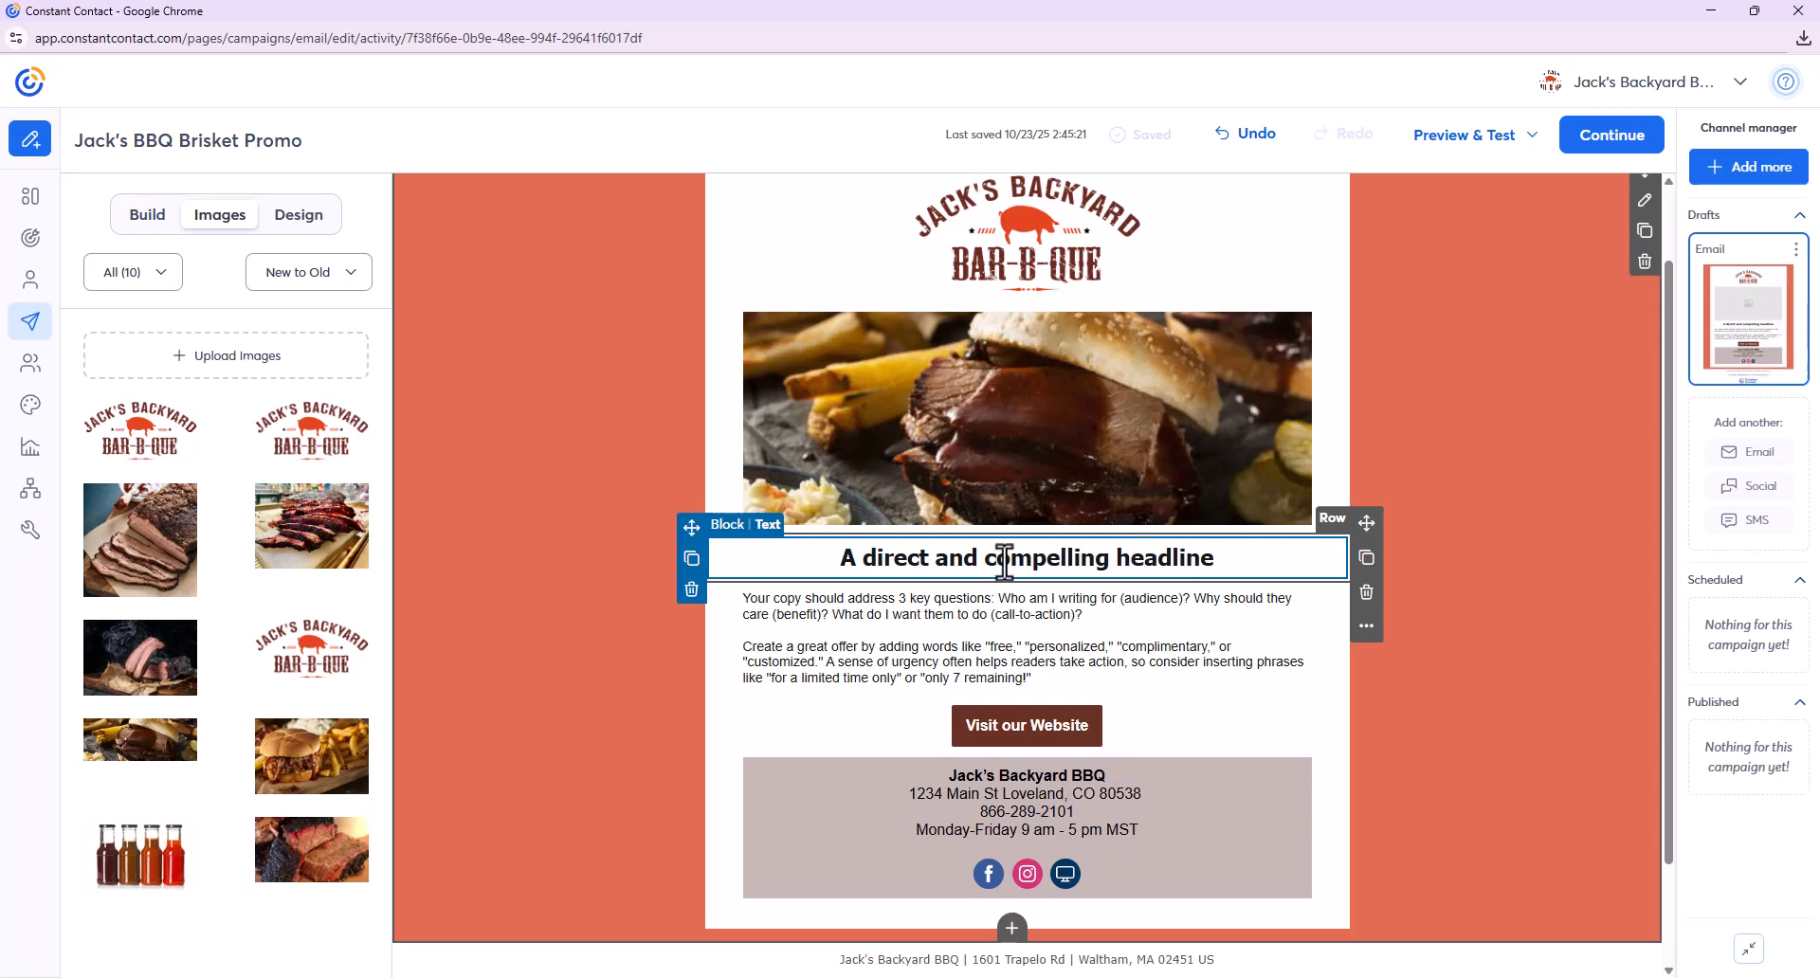
click(945, 637)
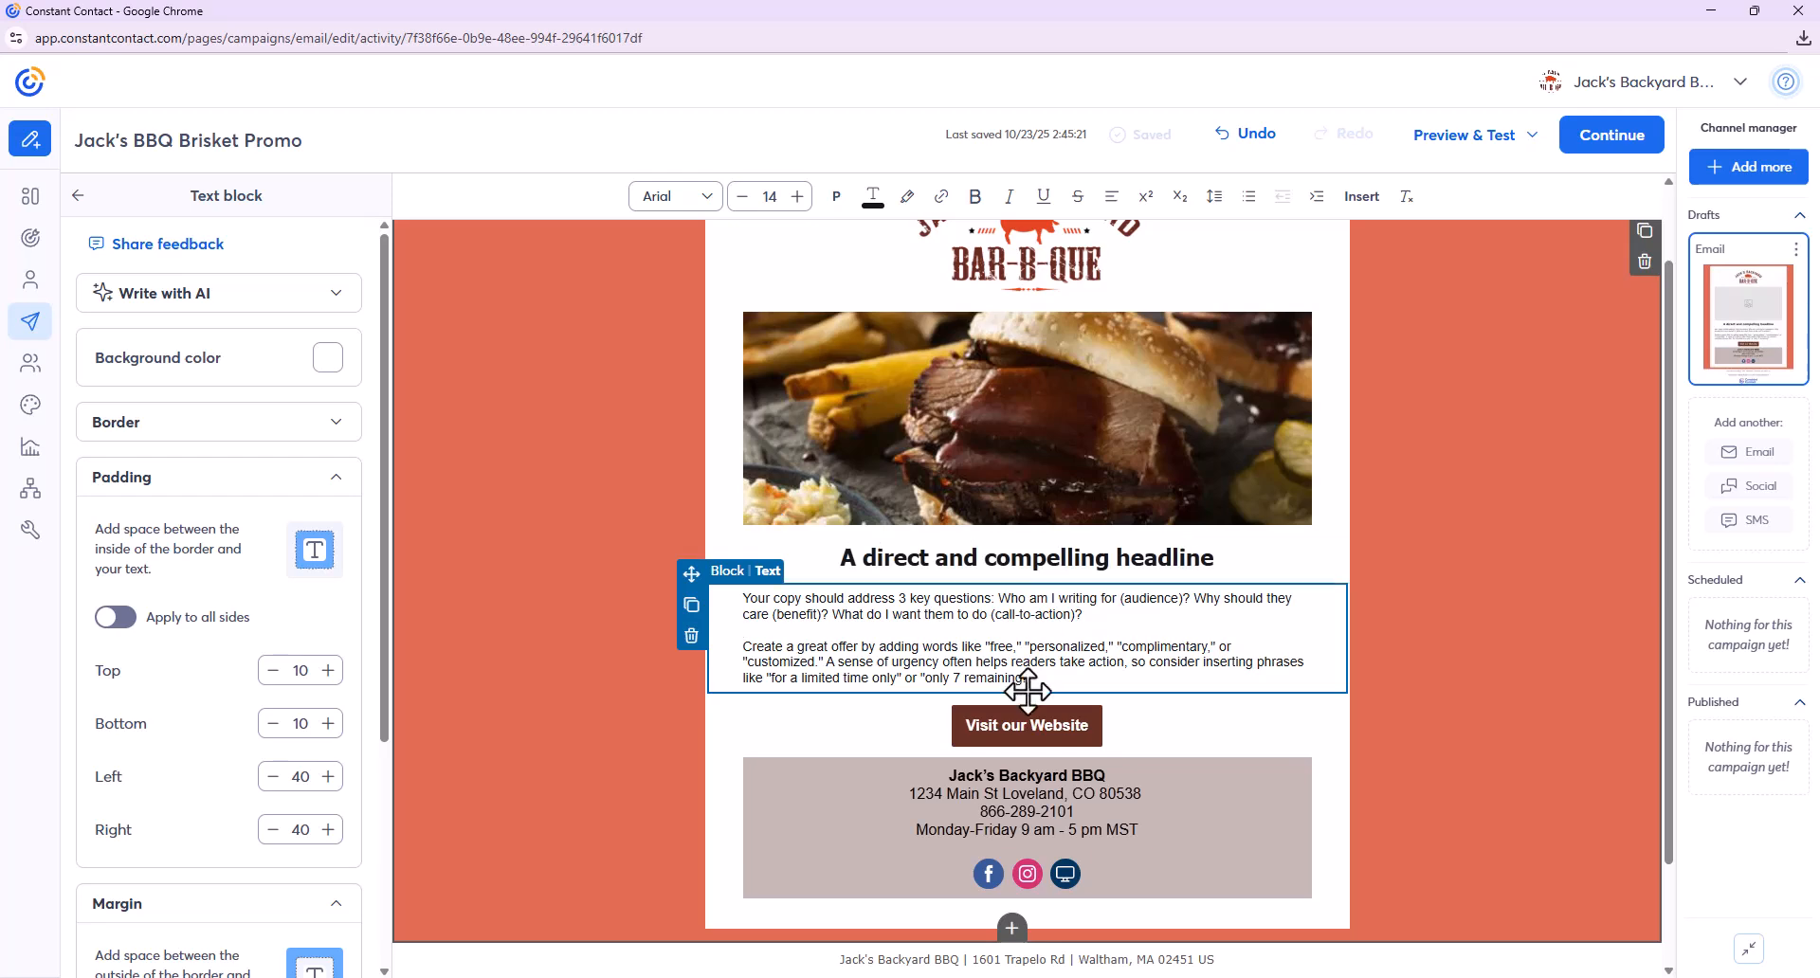
triple_click(1012, 661)
click(1017, 629)
drag(1035, 679, 730, 603)
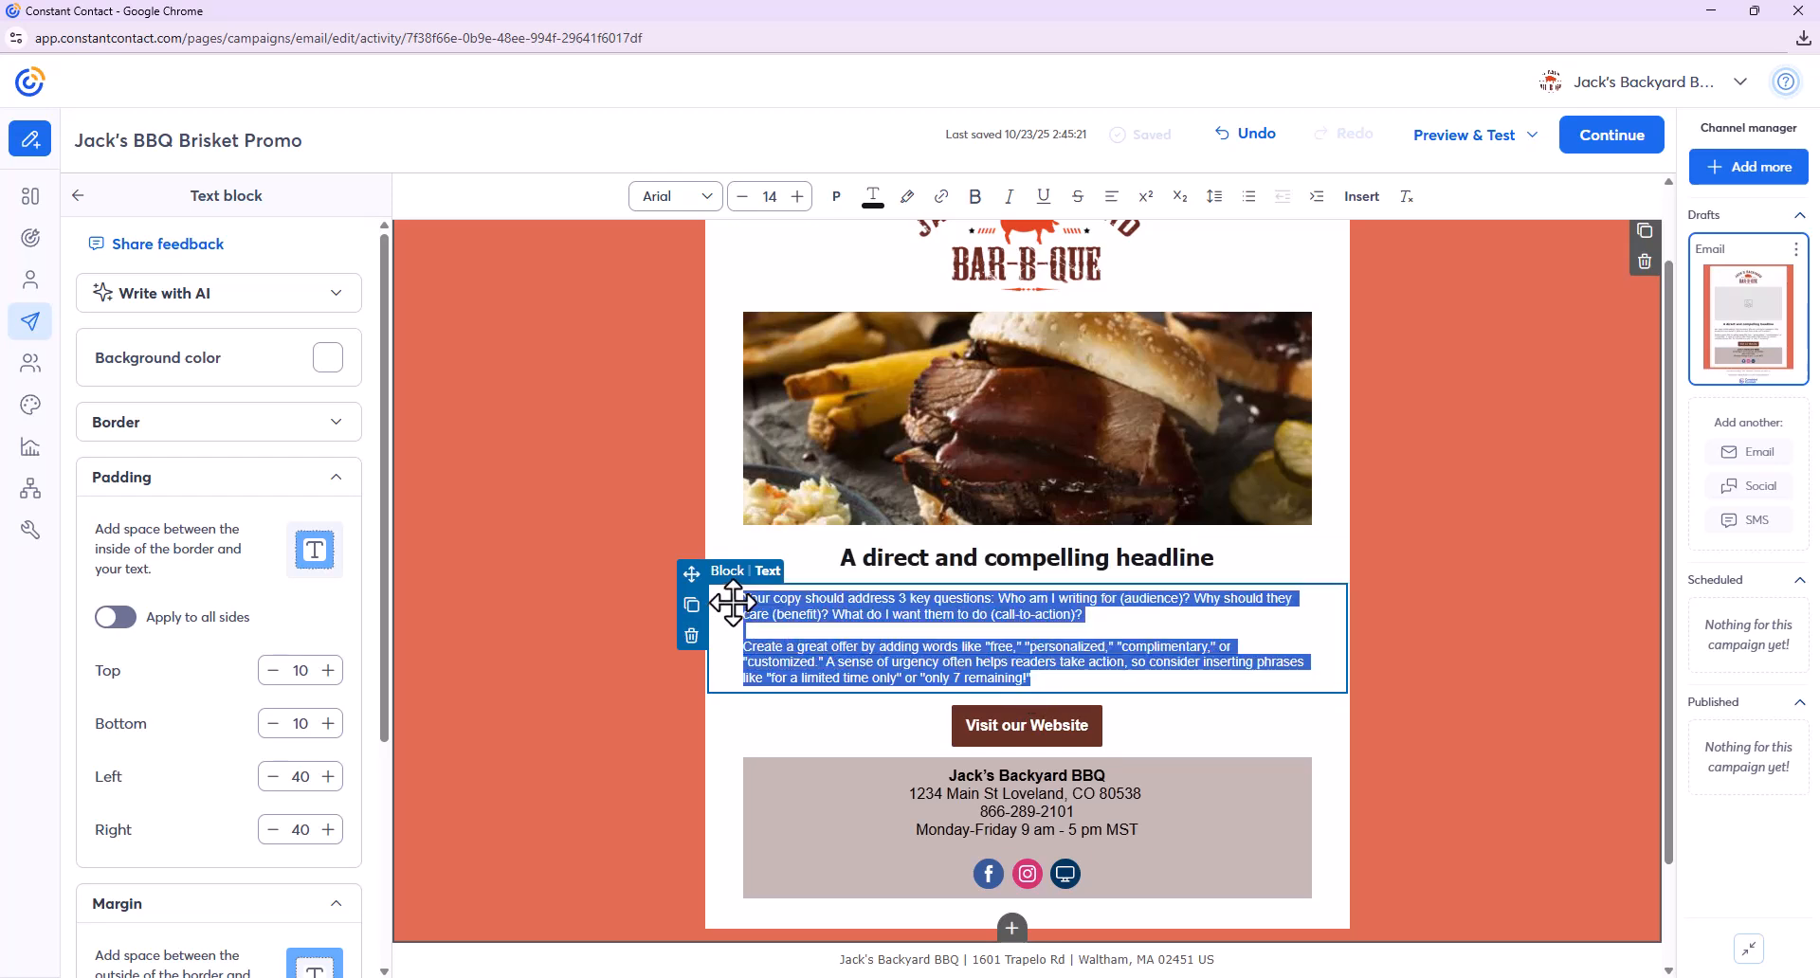
key(BackSpace)
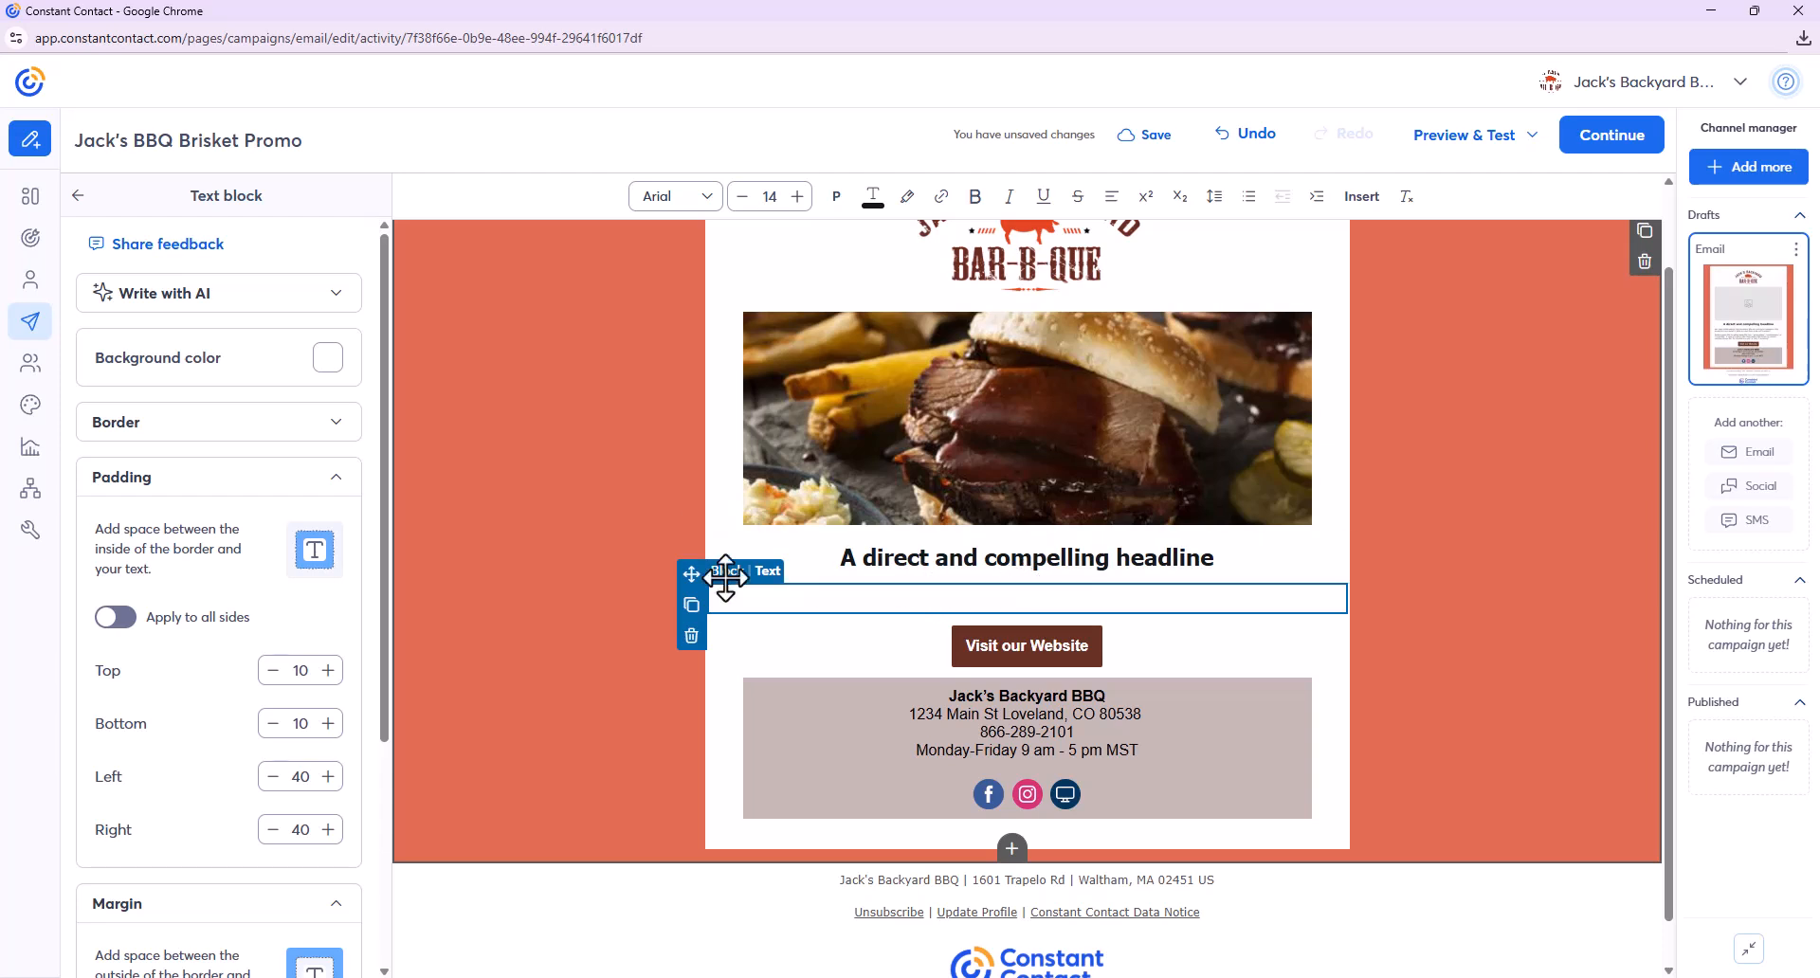
- Generate Enthusiastic AI copy from the prompt "Brisket promotion available. Buy one get one free. Offer ends Sunday at 9:00 pm. Make a reservation"
click(244, 313)
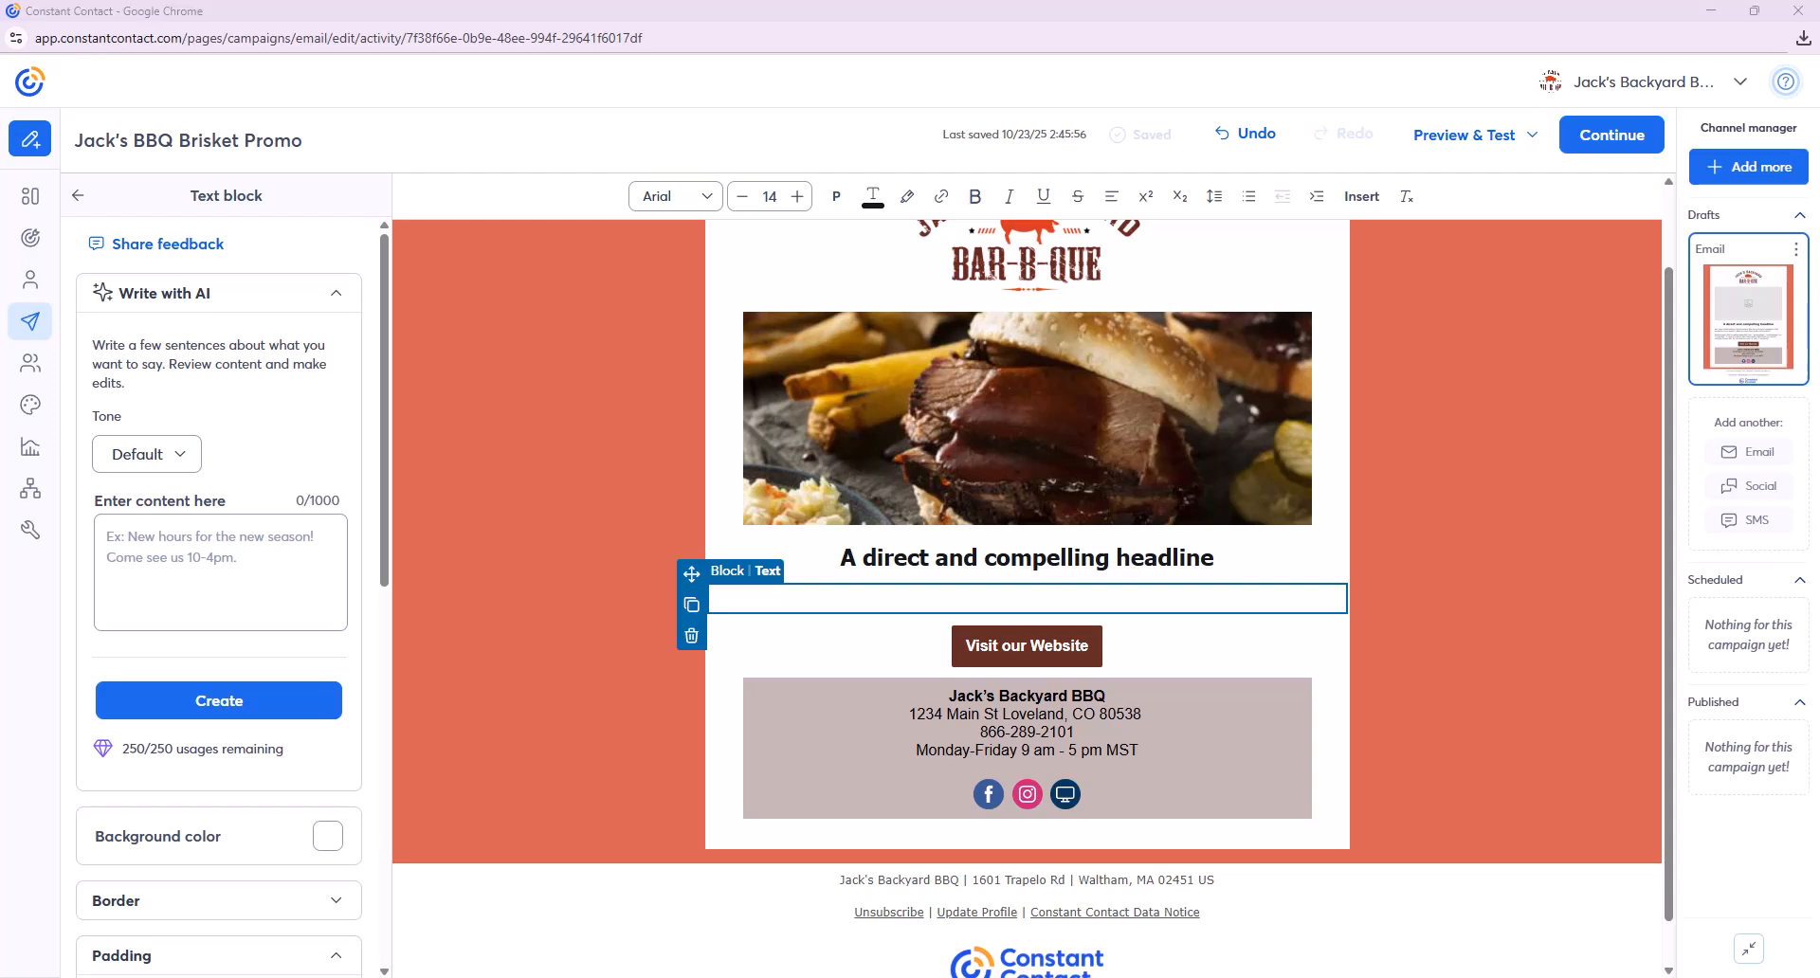
click(139, 557)
text(Brisket promotion available. Buy one get one free. Offer ends Sunday at 9:00 pm. Make a reservation)
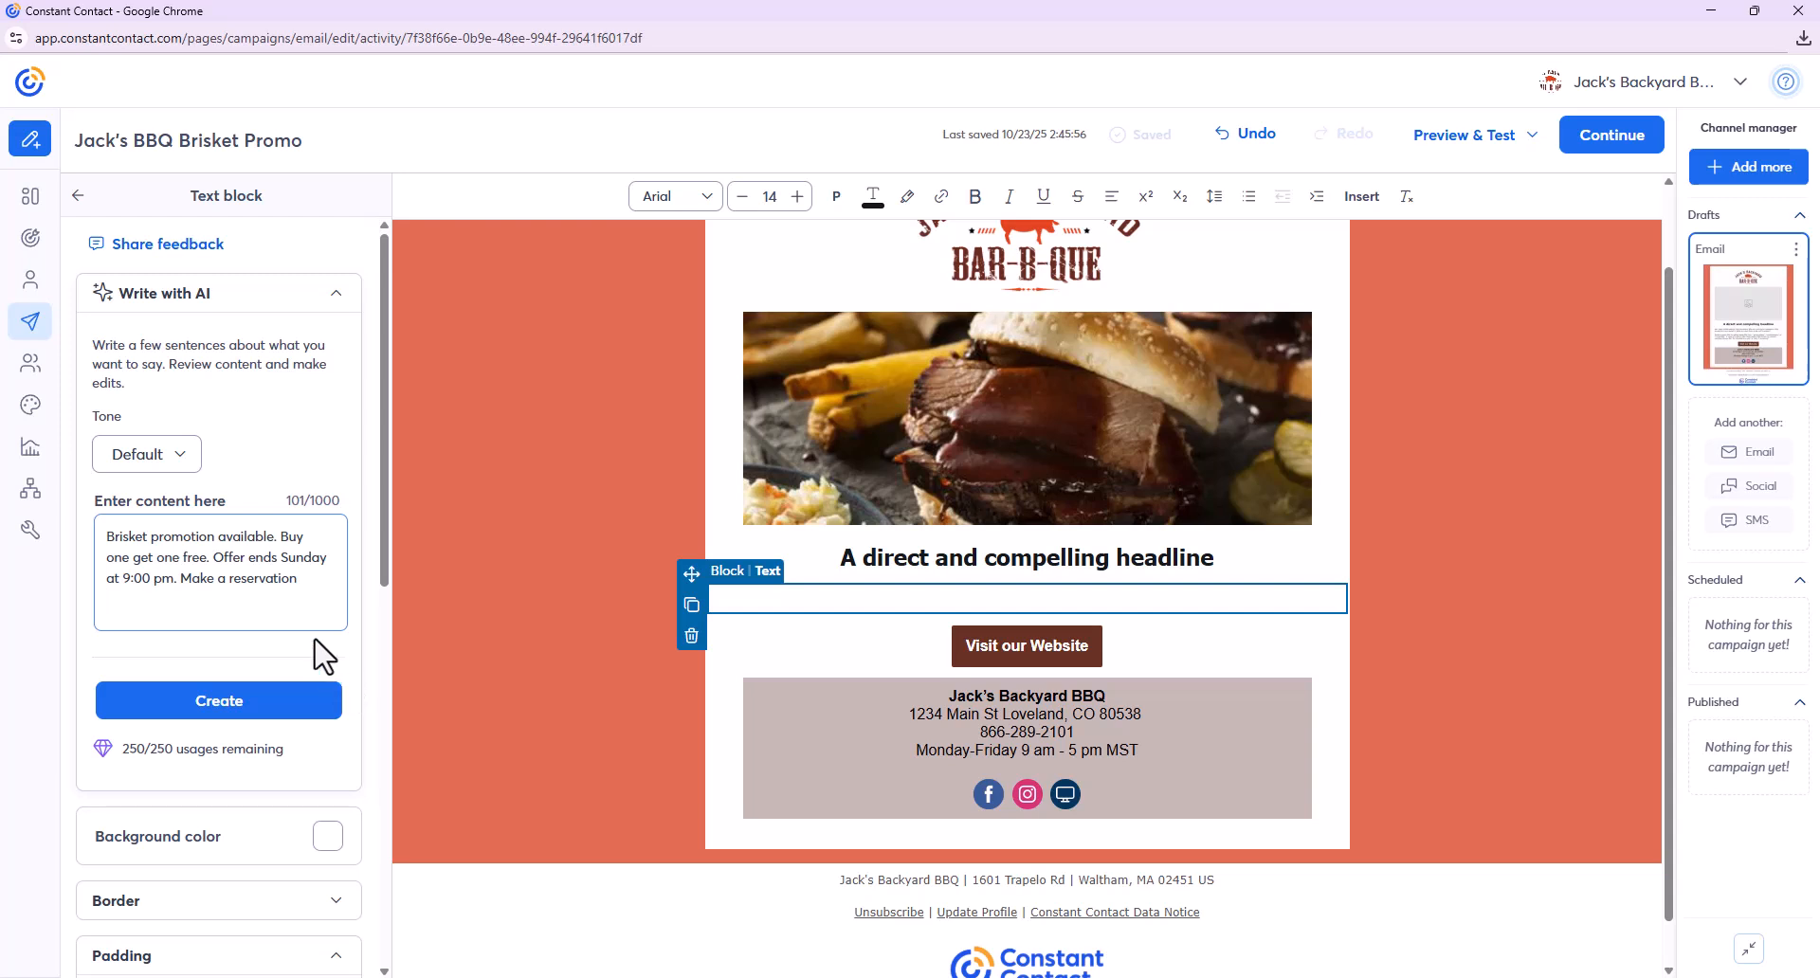
click(177, 457)
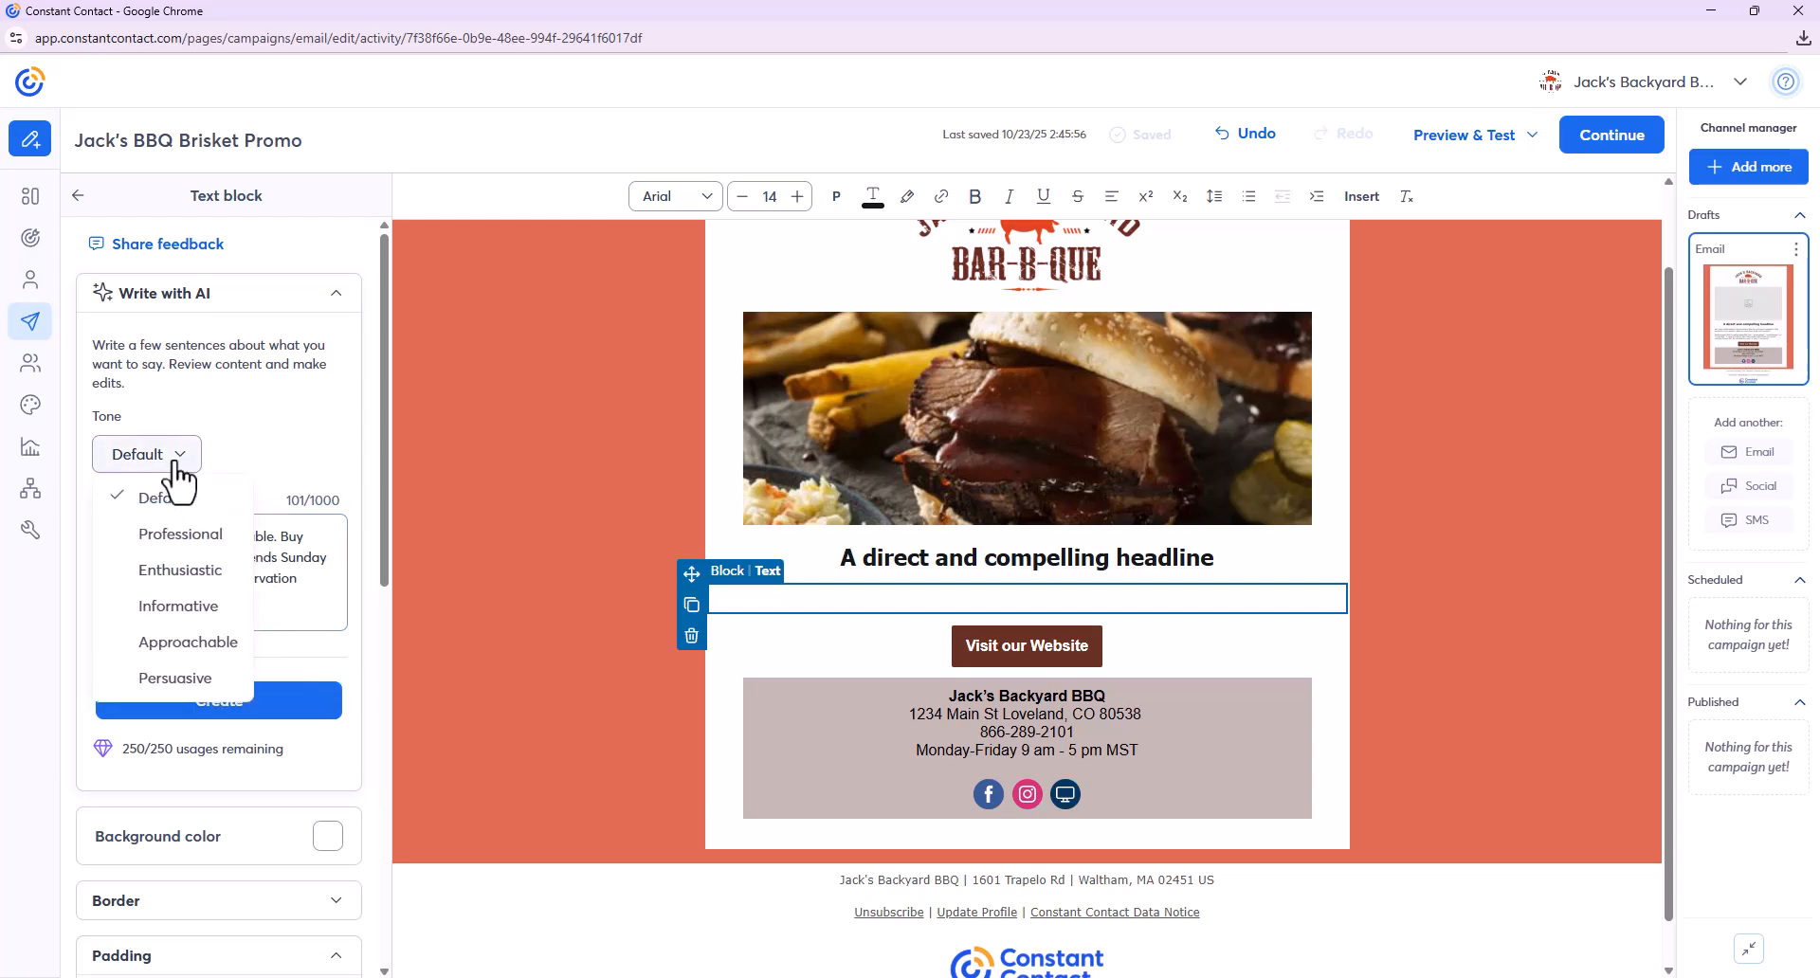
click(237, 573)
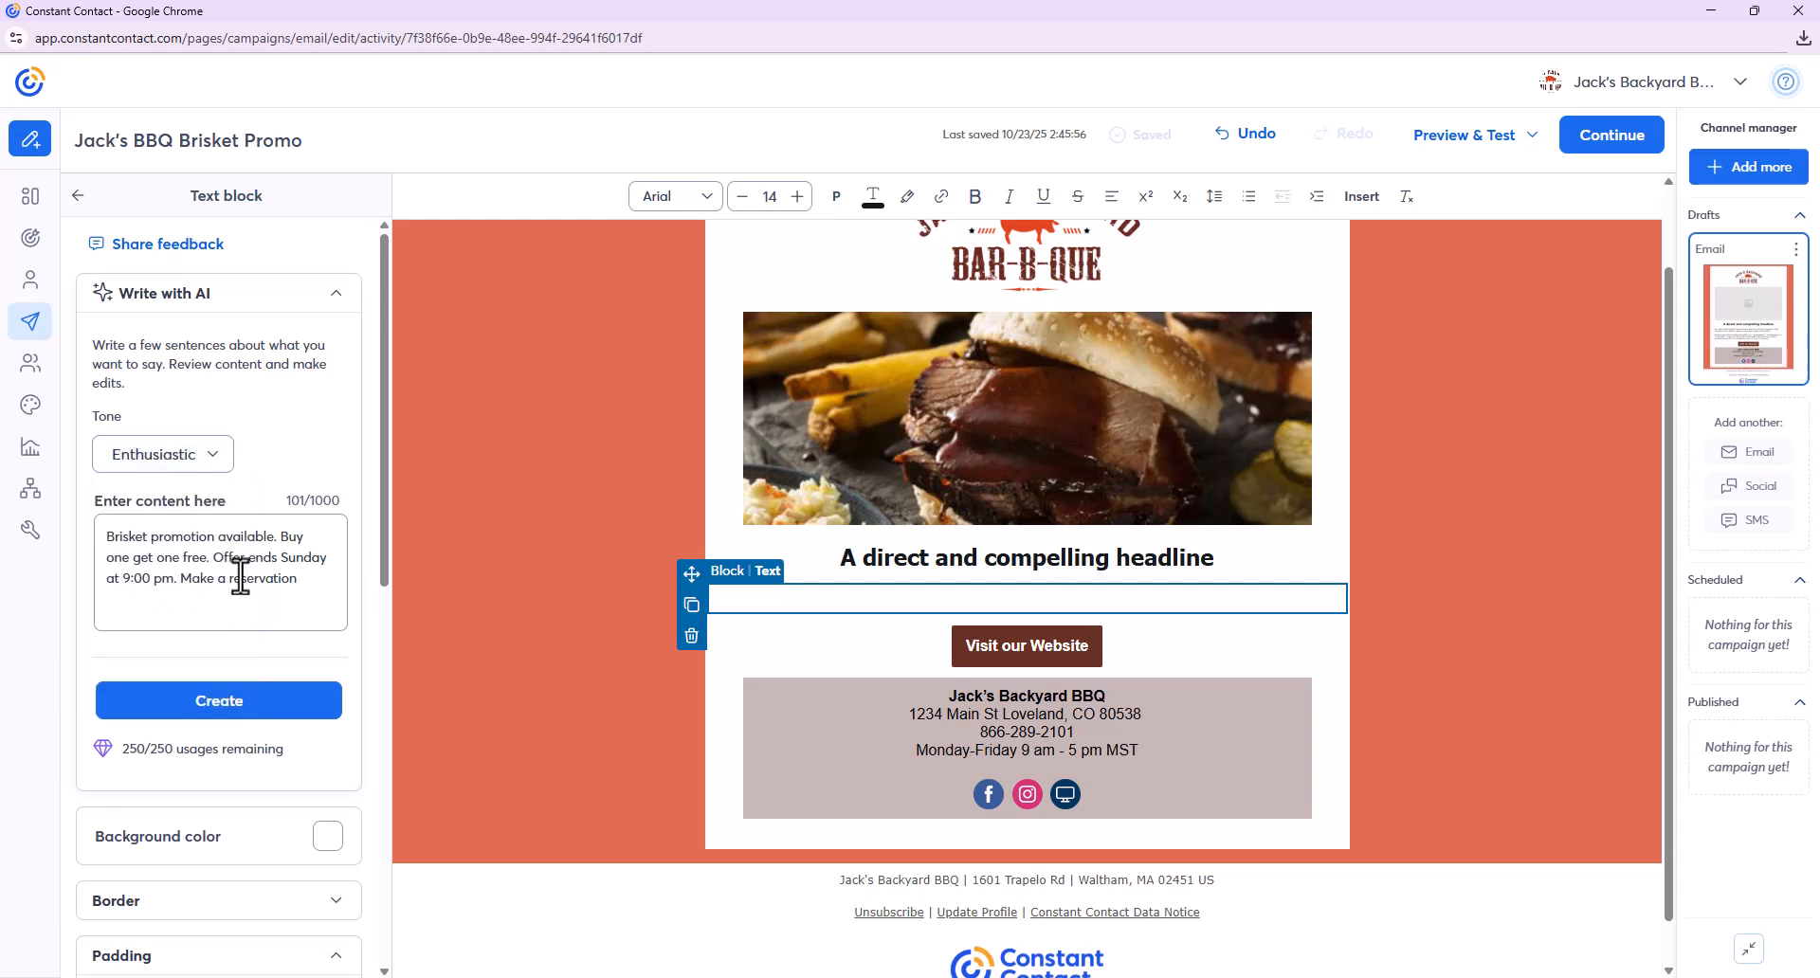
click(282, 699)
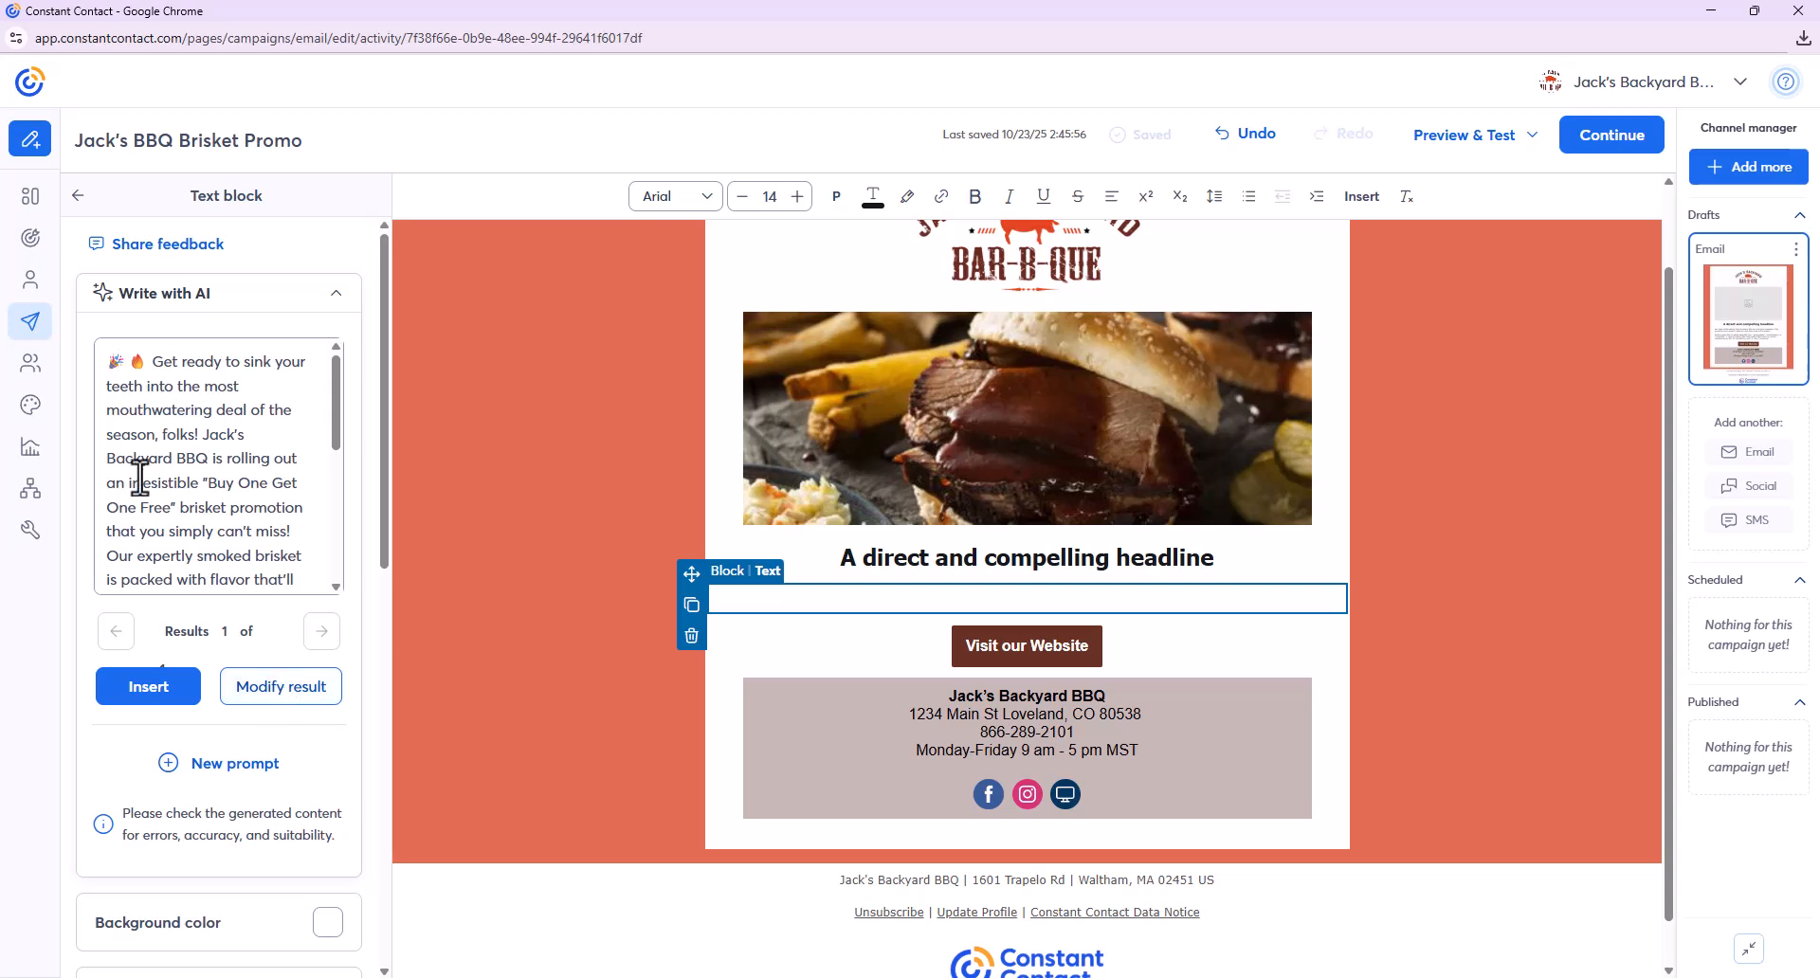
- Review the generated brisket promotion copy and insert it into the empty text block below the headline
scroll(170, 472, down, 5)
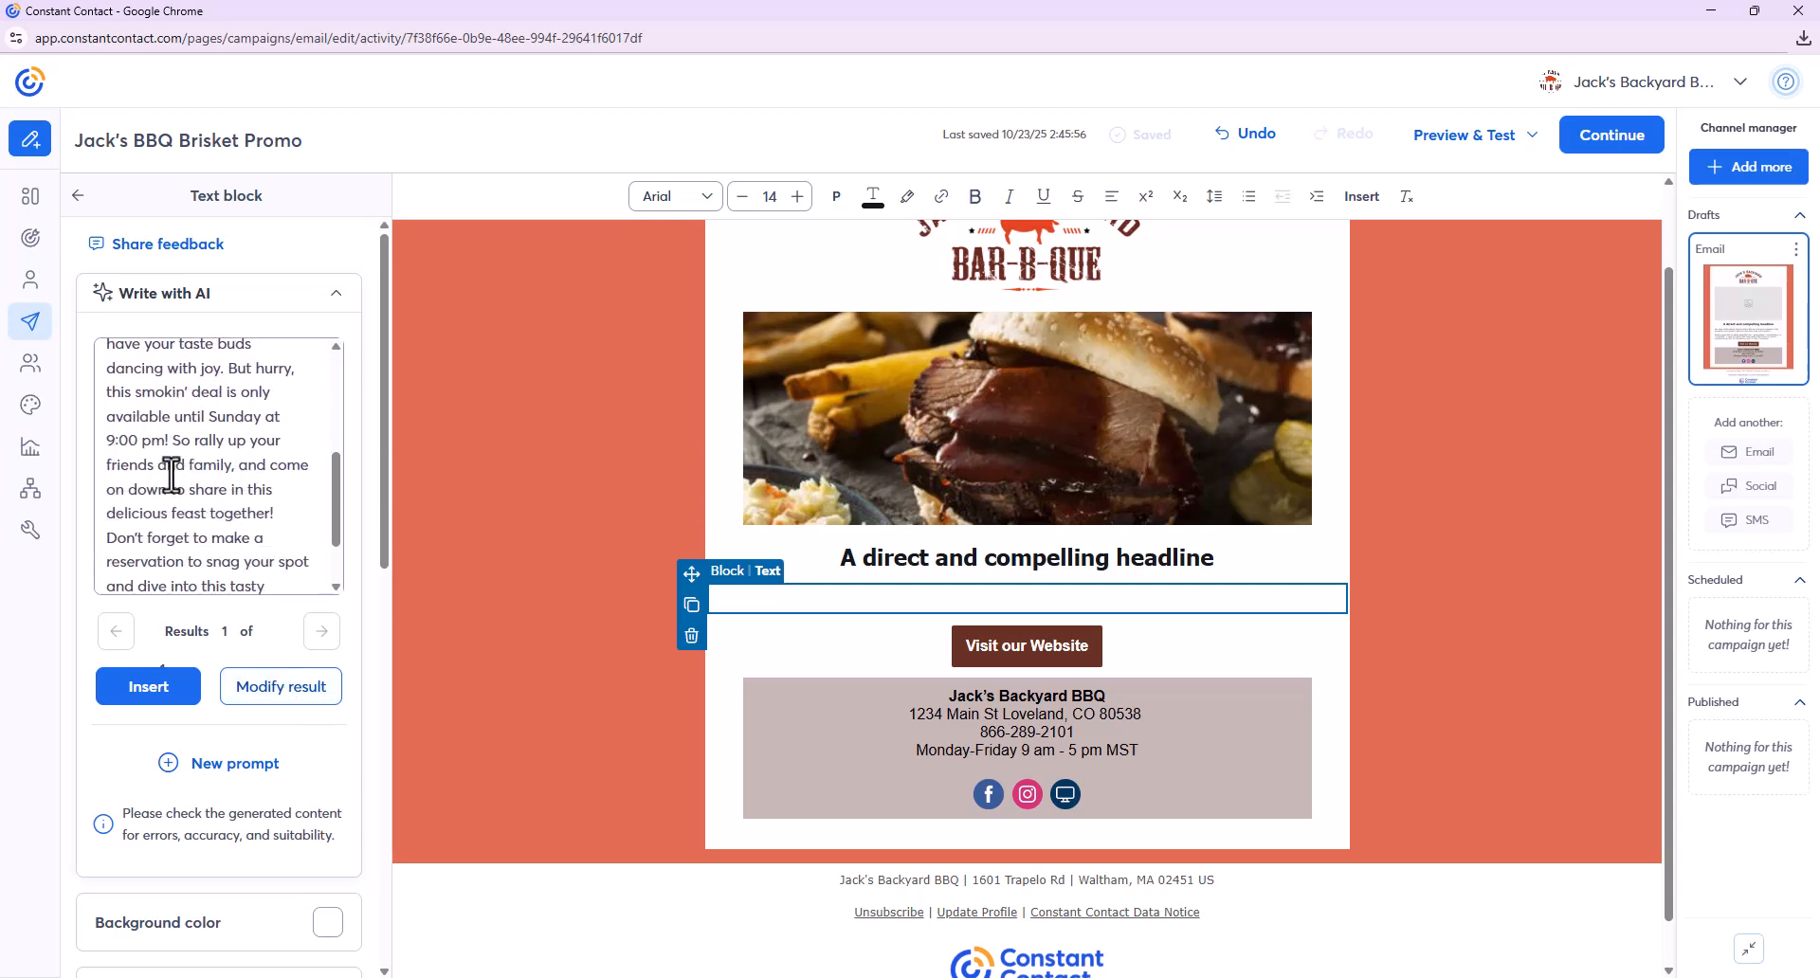
scroll(170, 480, up, 5)
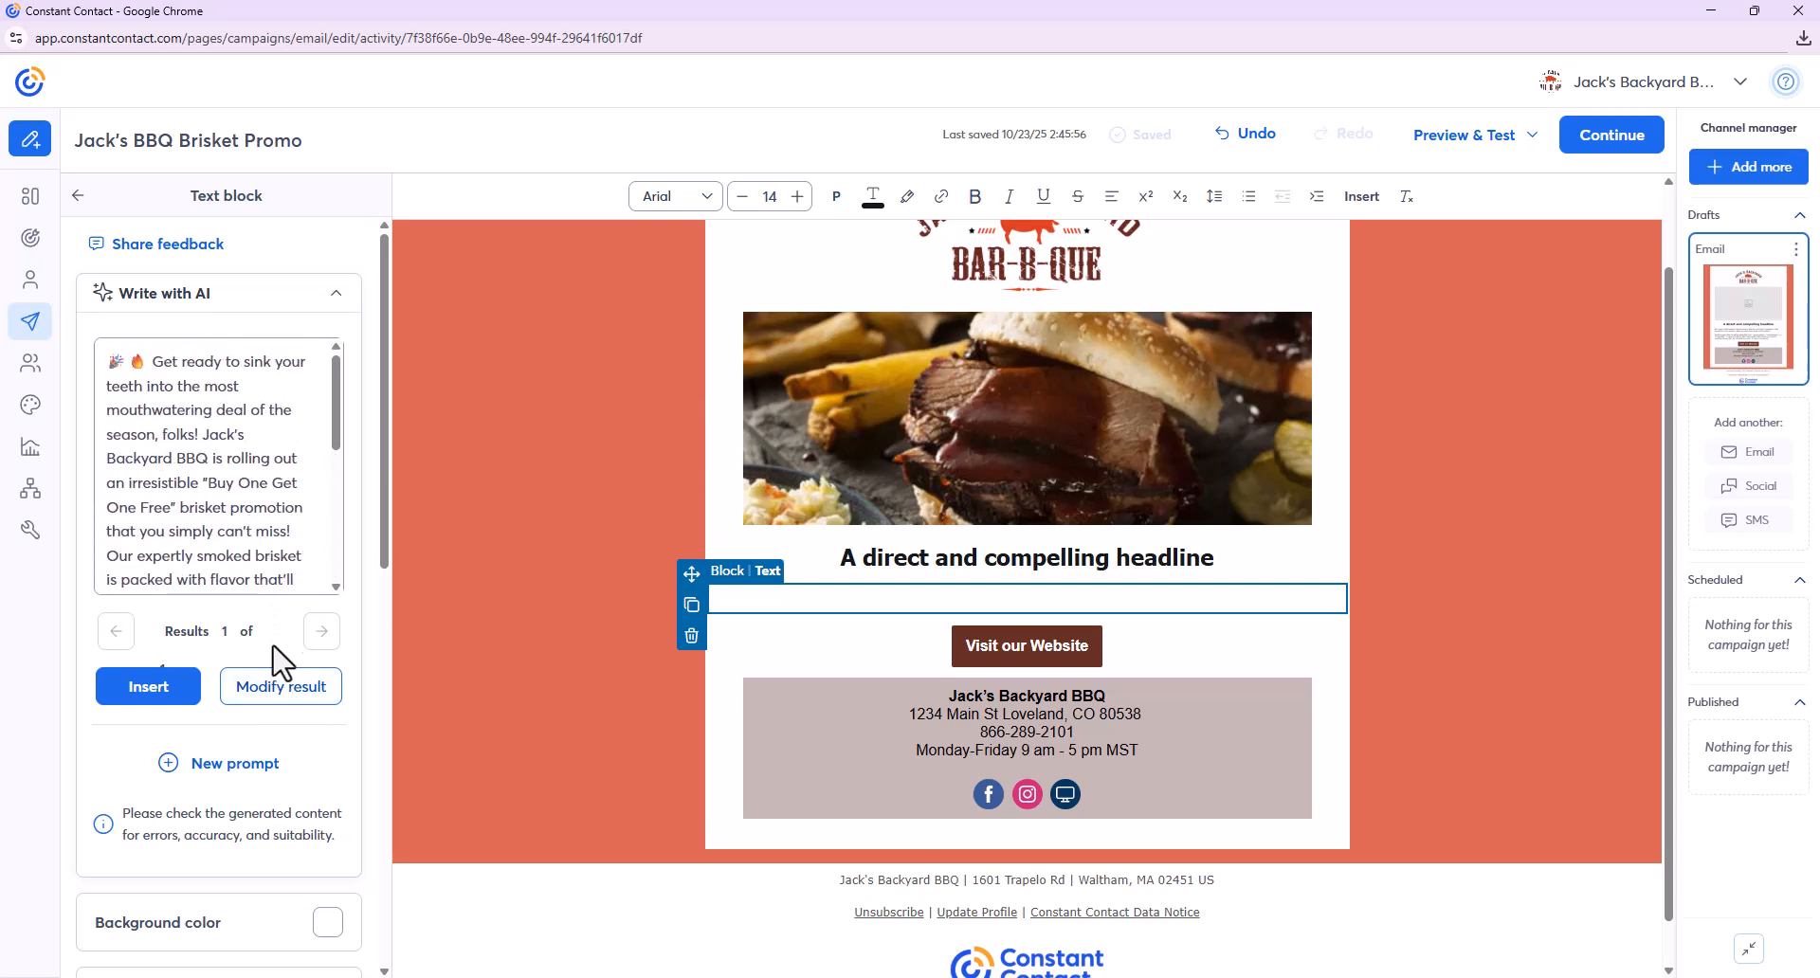
click(149, 692)
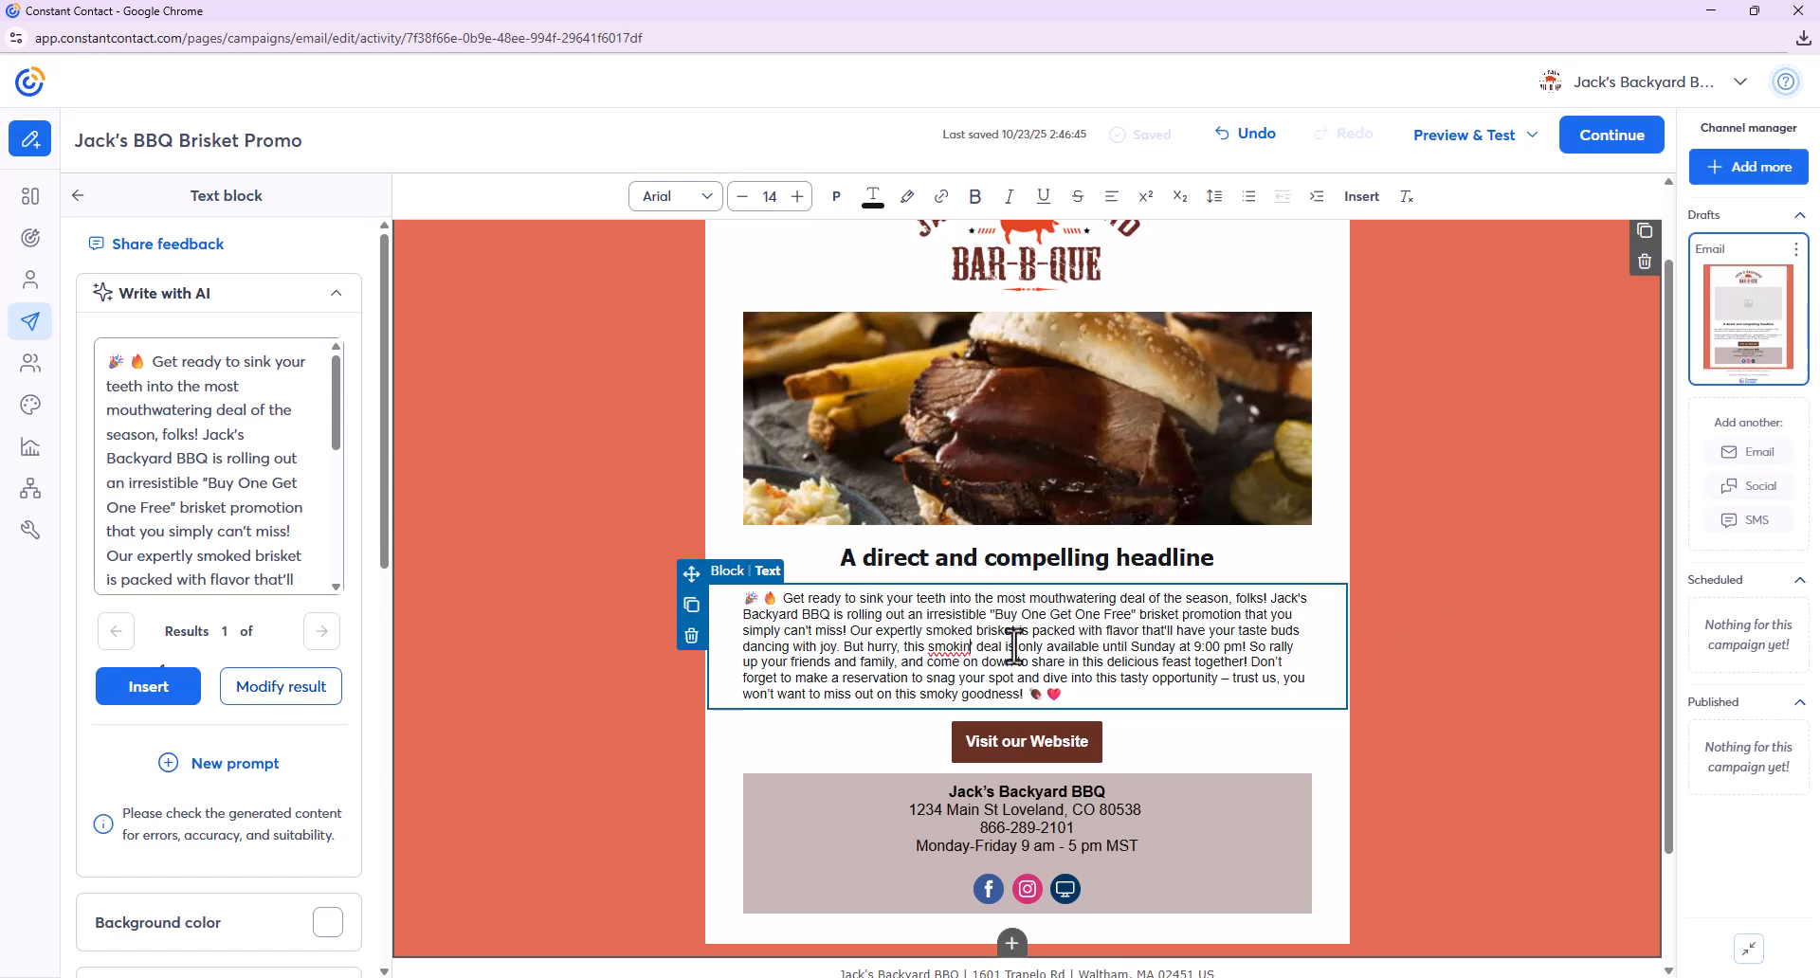
triple_click(1109, 641)
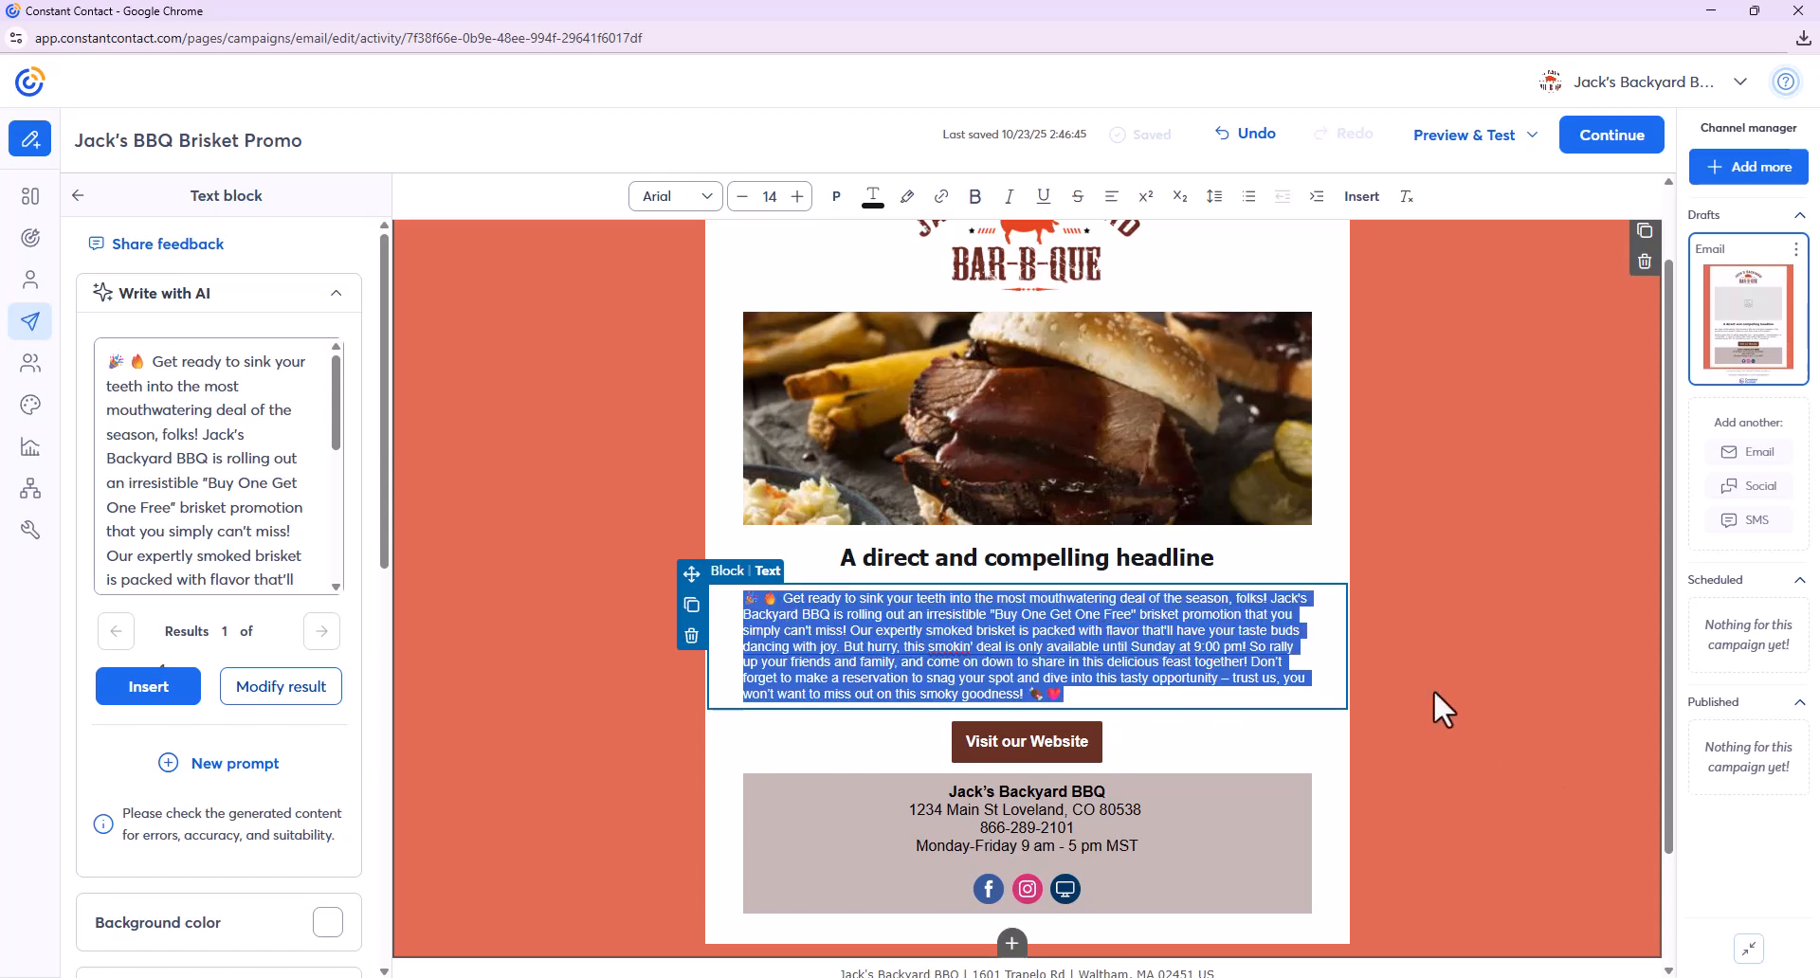
click(1422, 613)
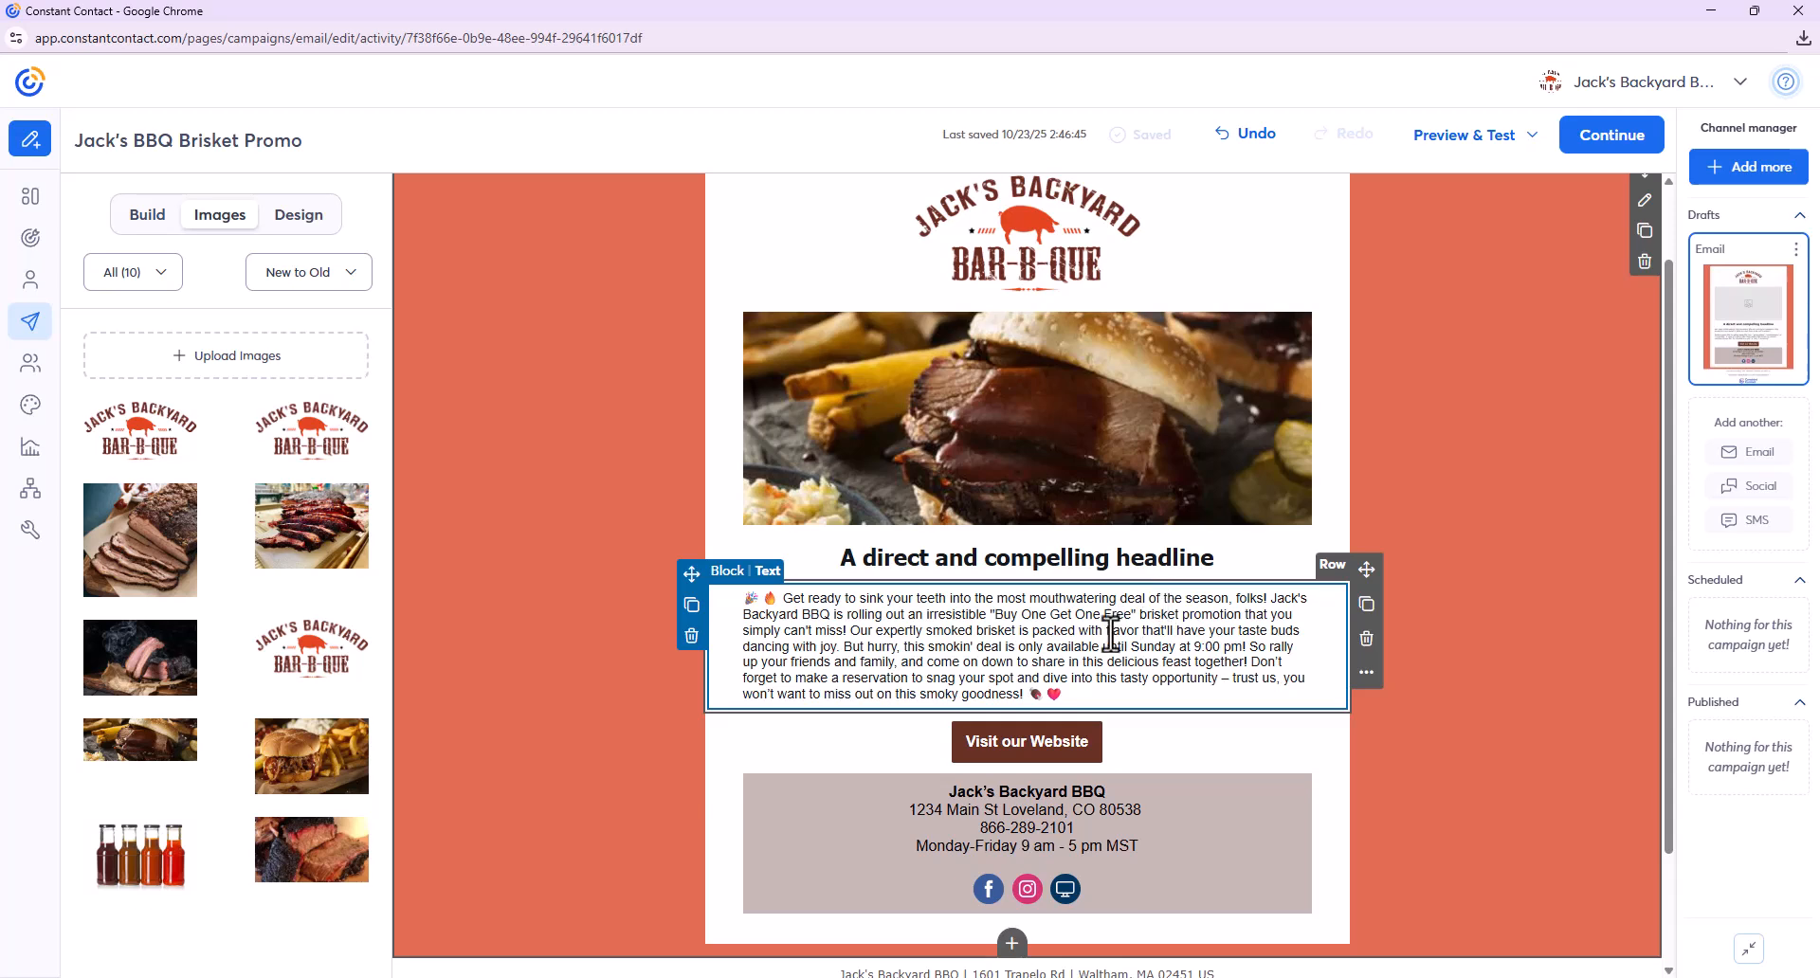
- Replace the placeholder headline with the copied body sentence, ending it as "But hurry, this smokin' deal is only available until Sunday at 9:00 pm!"
click(946, 651)
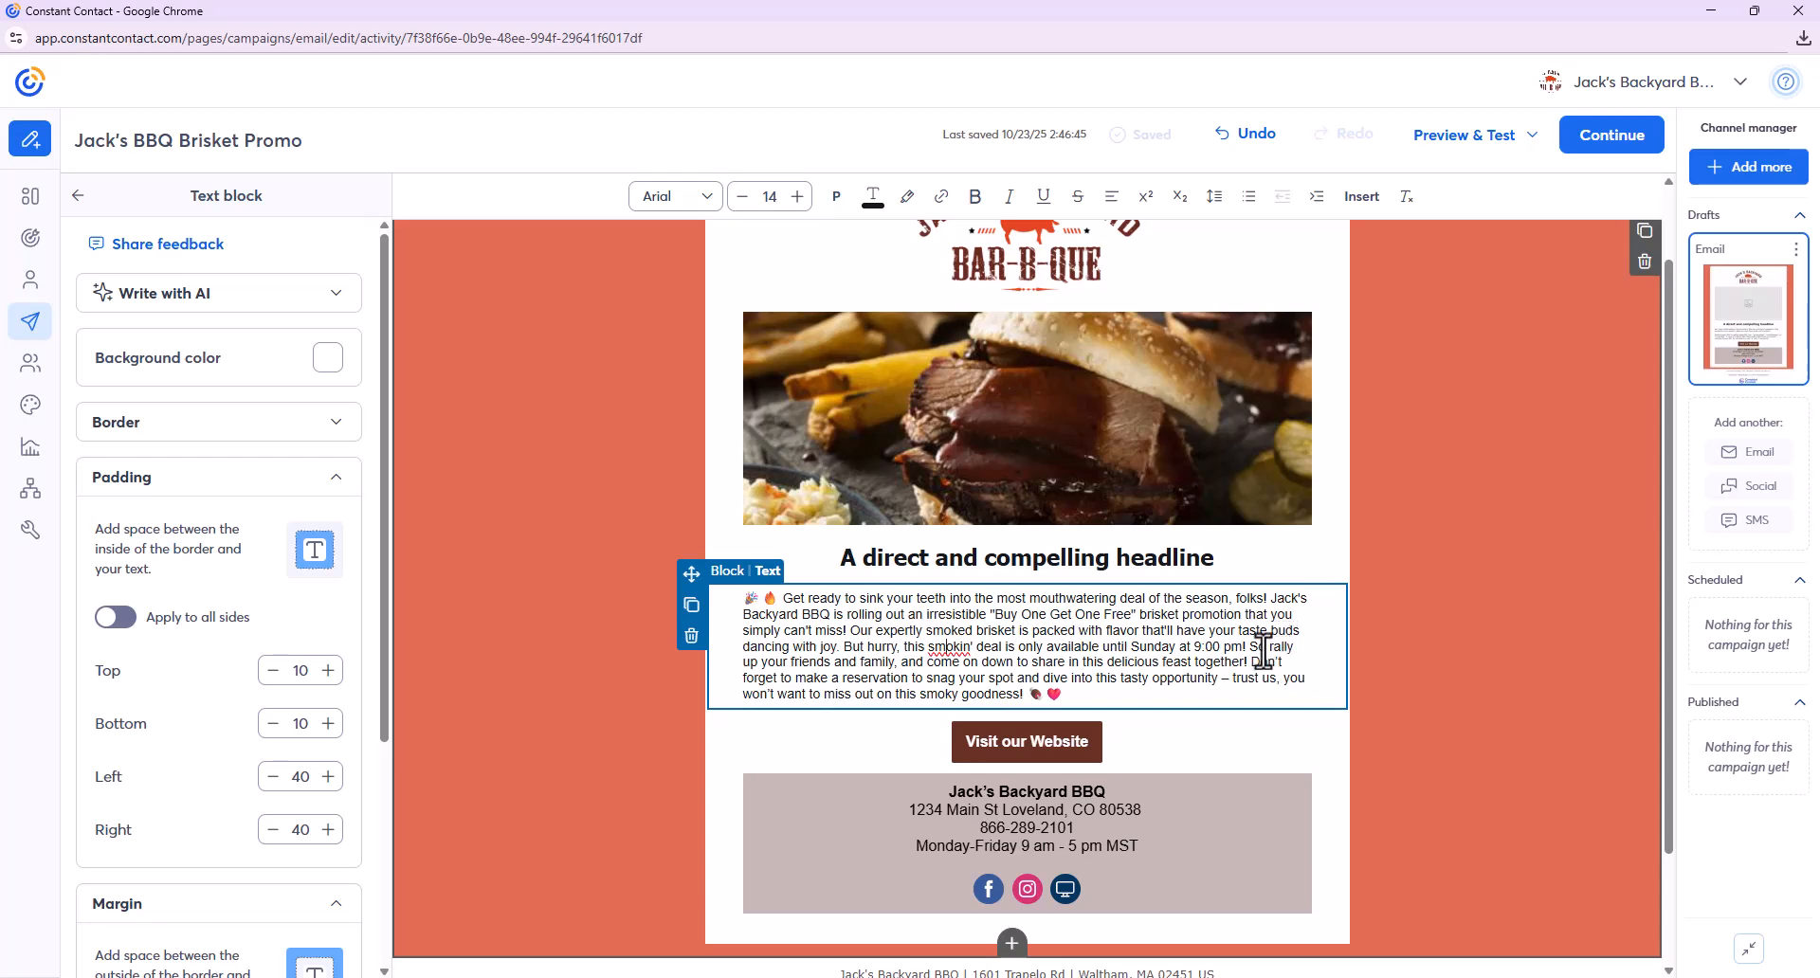
mouse_move(1265, 647)
mouse_down()
mouse_move(1228, 666)
mouse_move(1244, 662)
mouse_up()
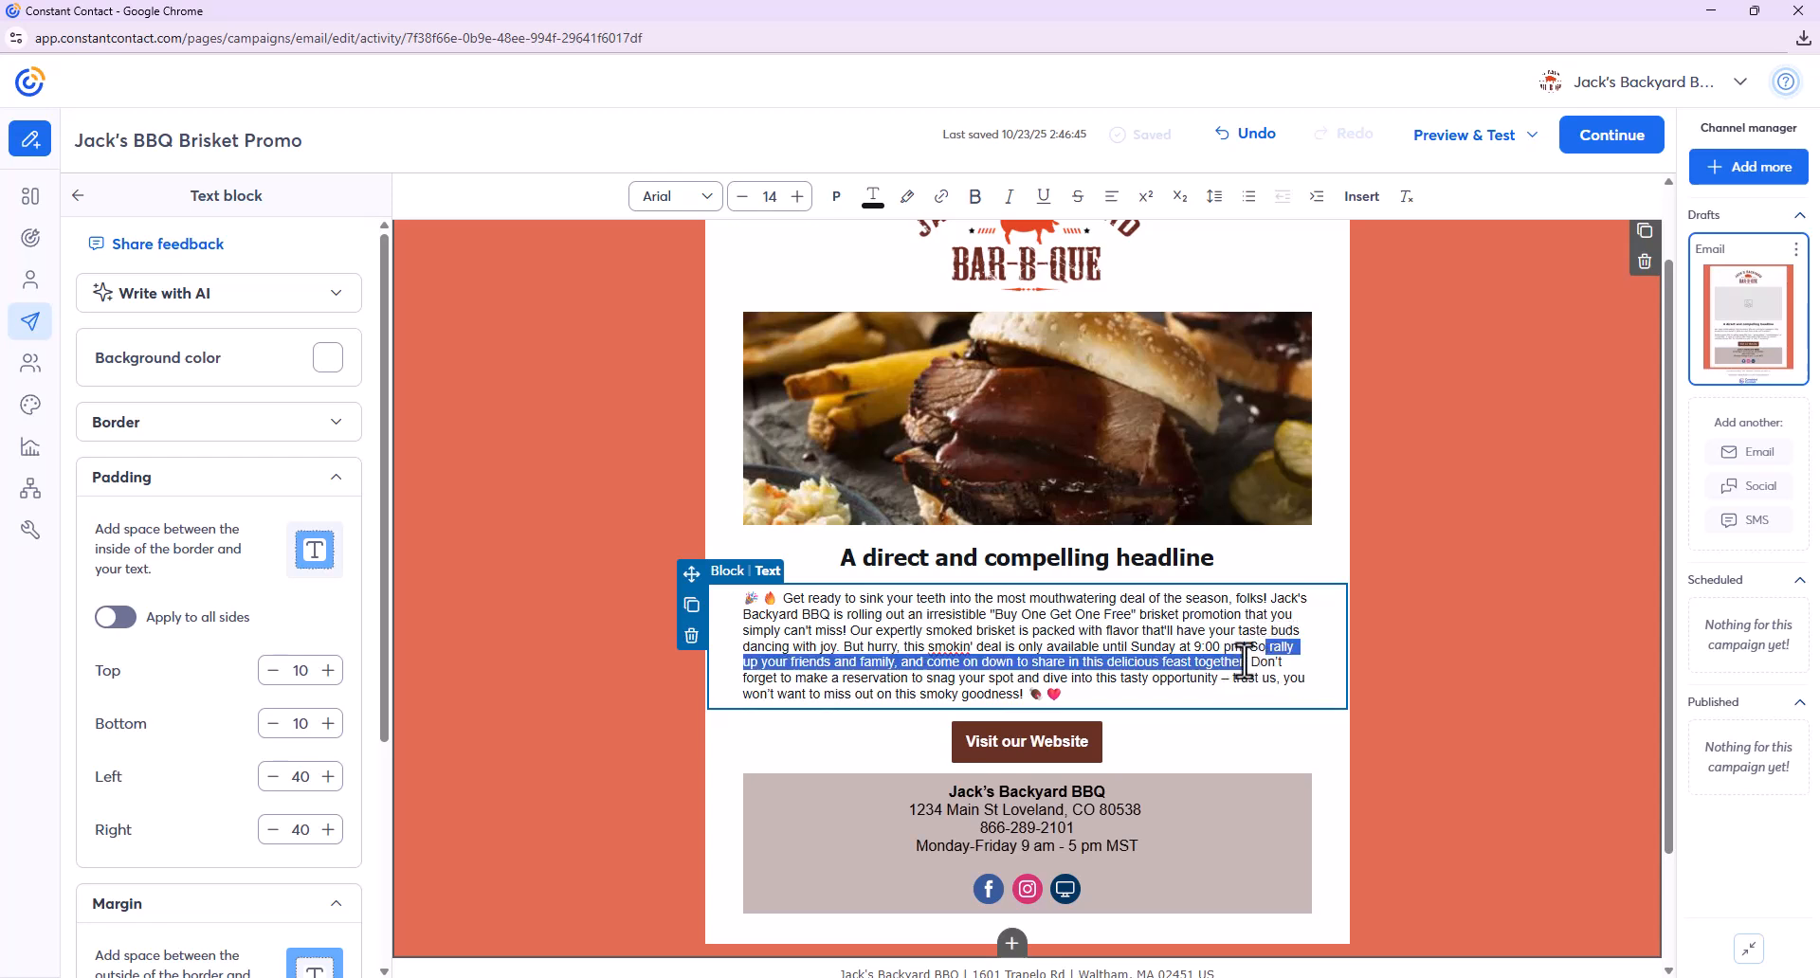
click(1220, 640)
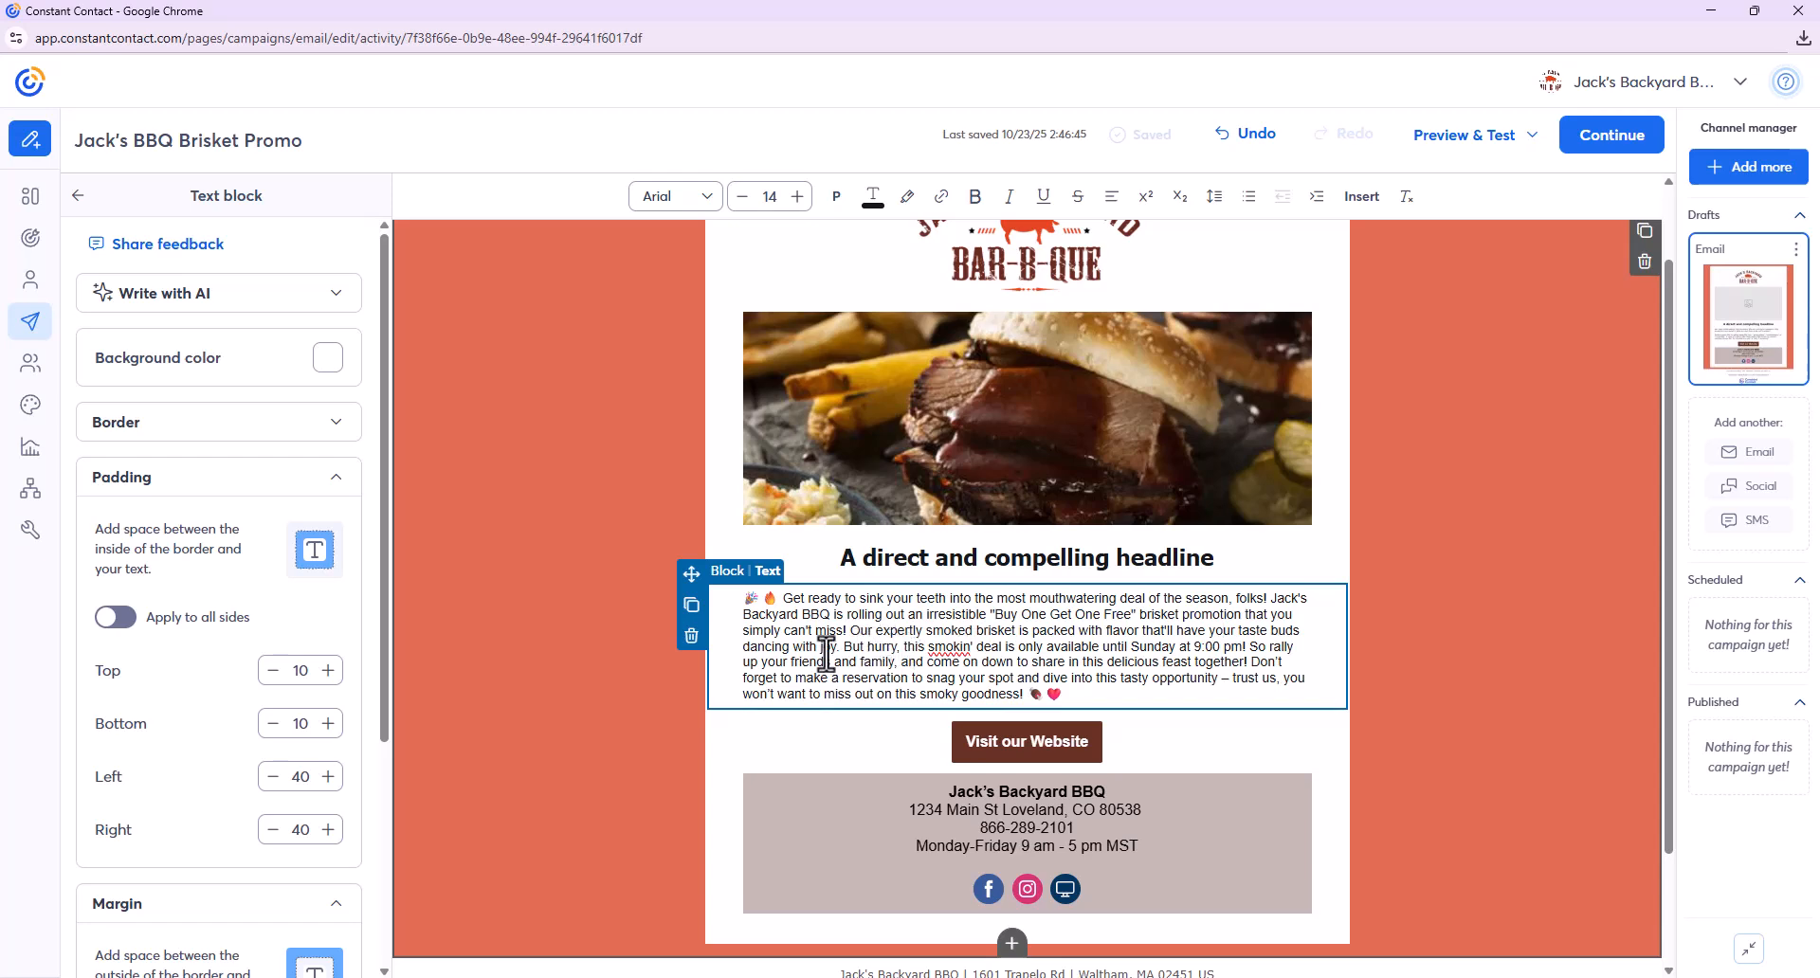
drag(844, 647, 1243, 647)
key(ctrl+c)
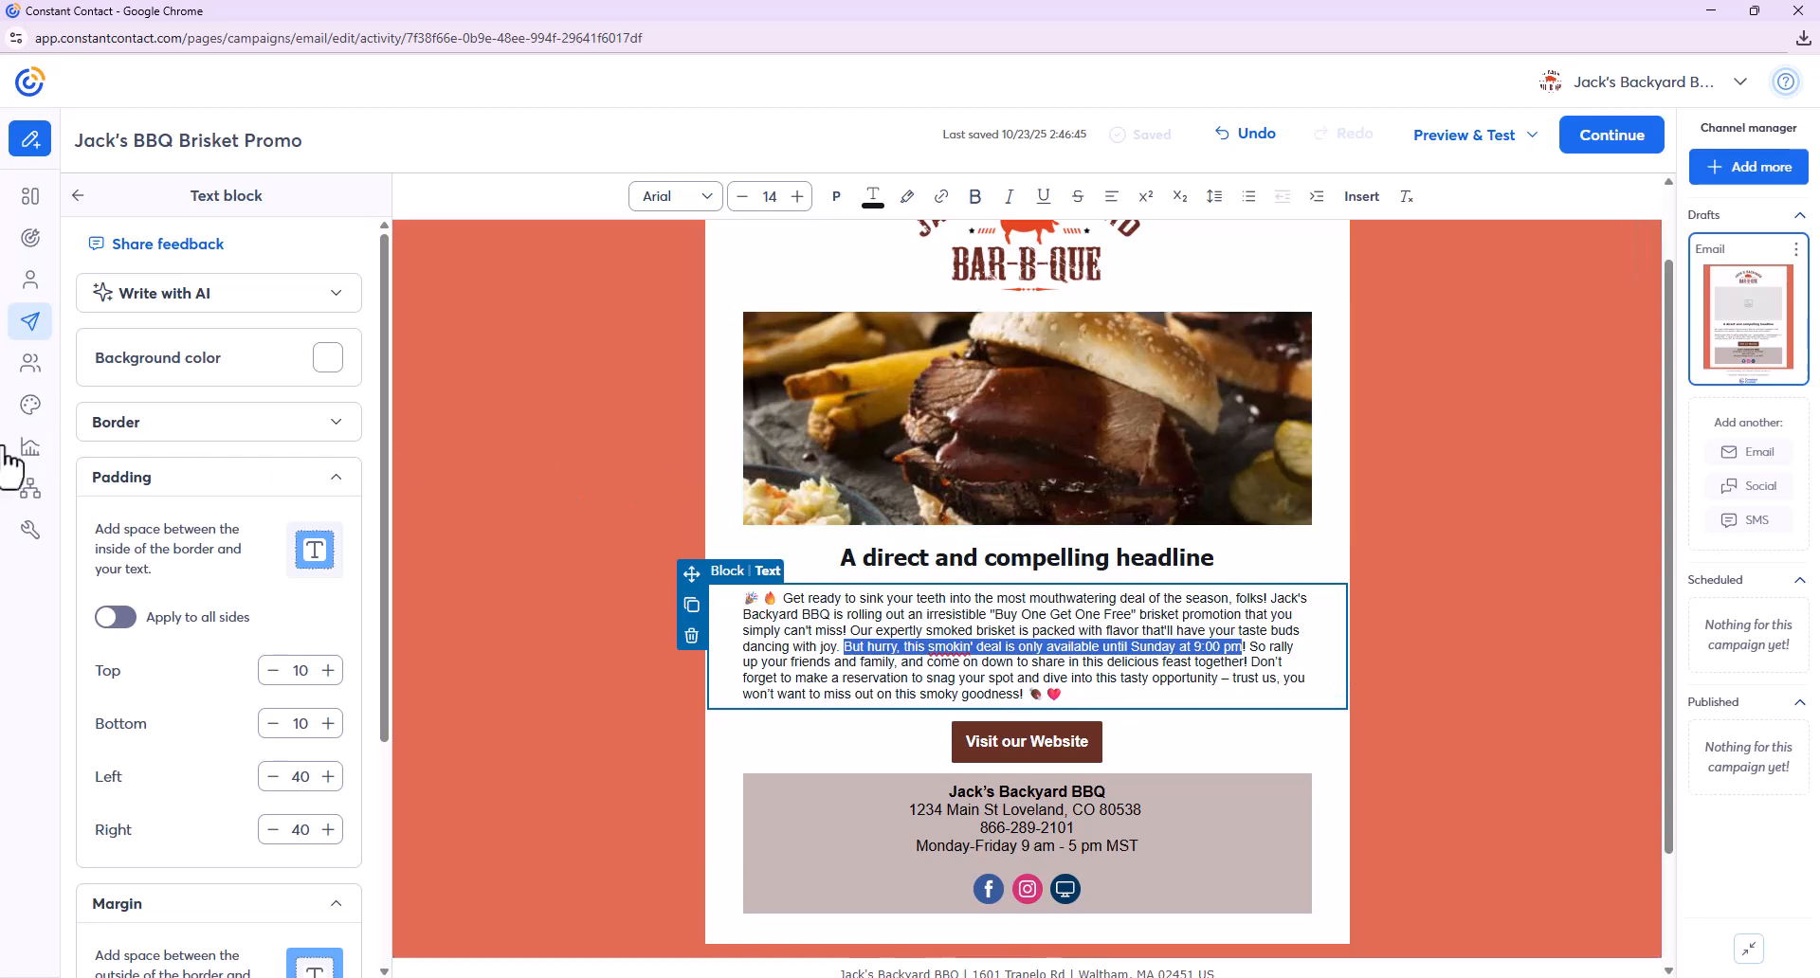
triple_click(1089, 560)
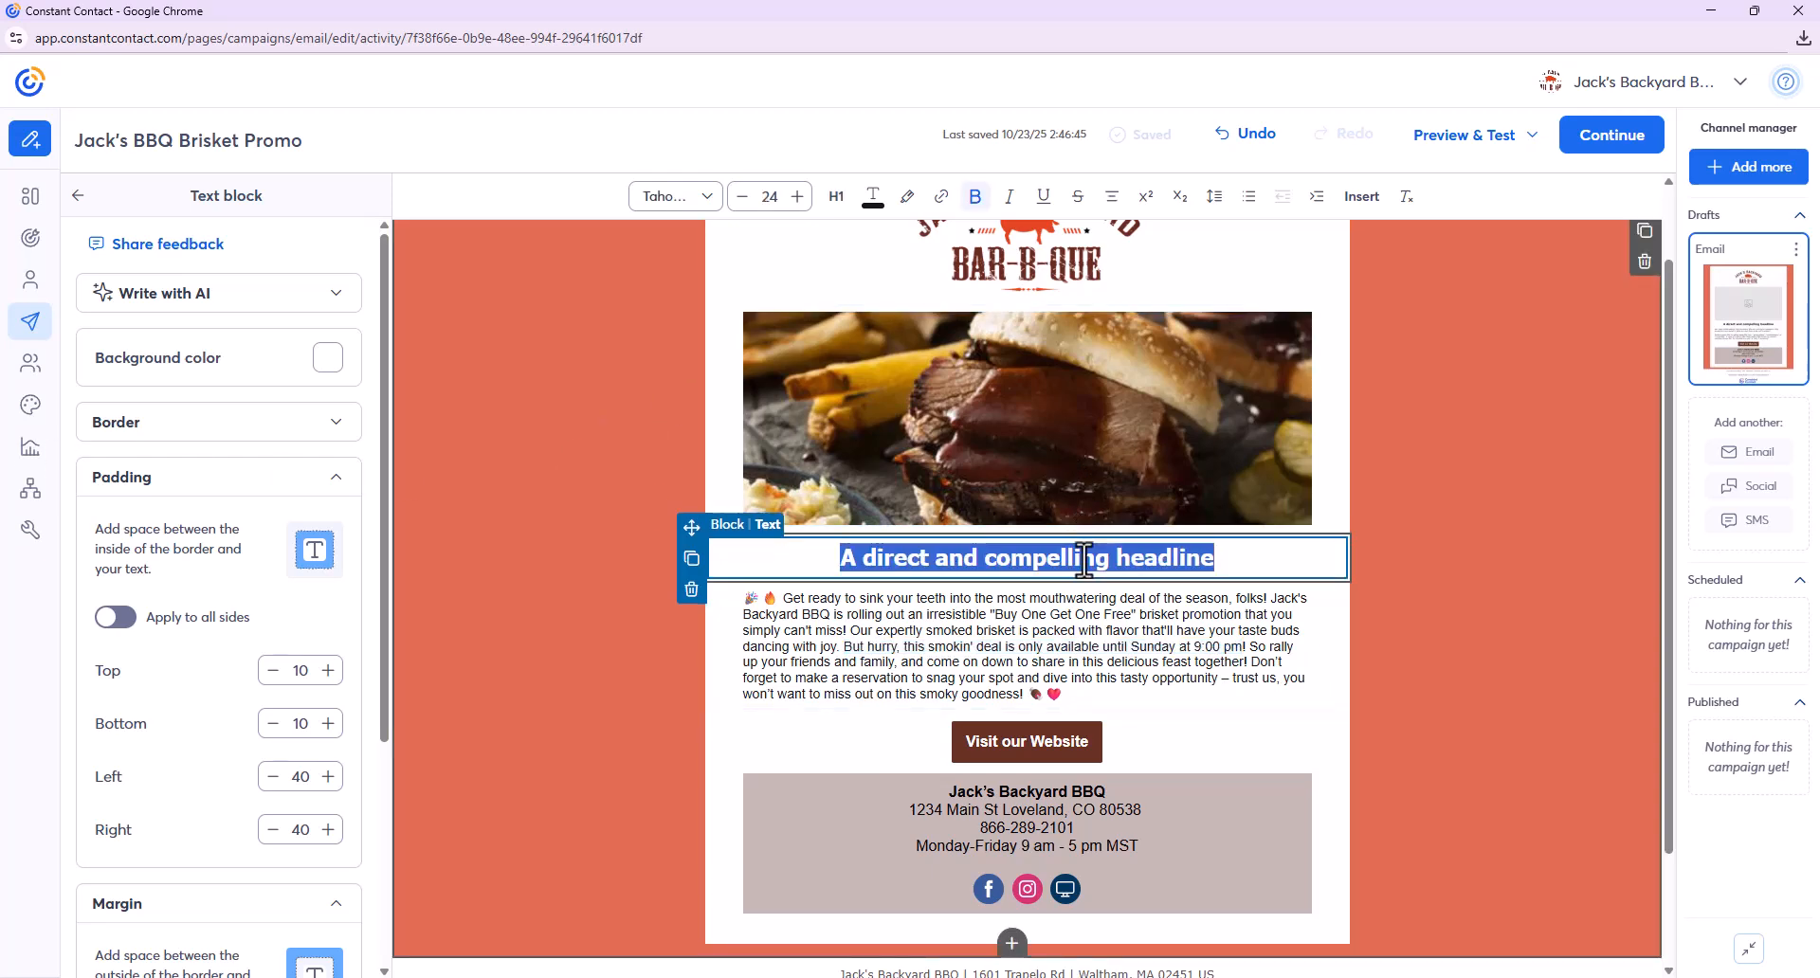
key(ctrl+v)
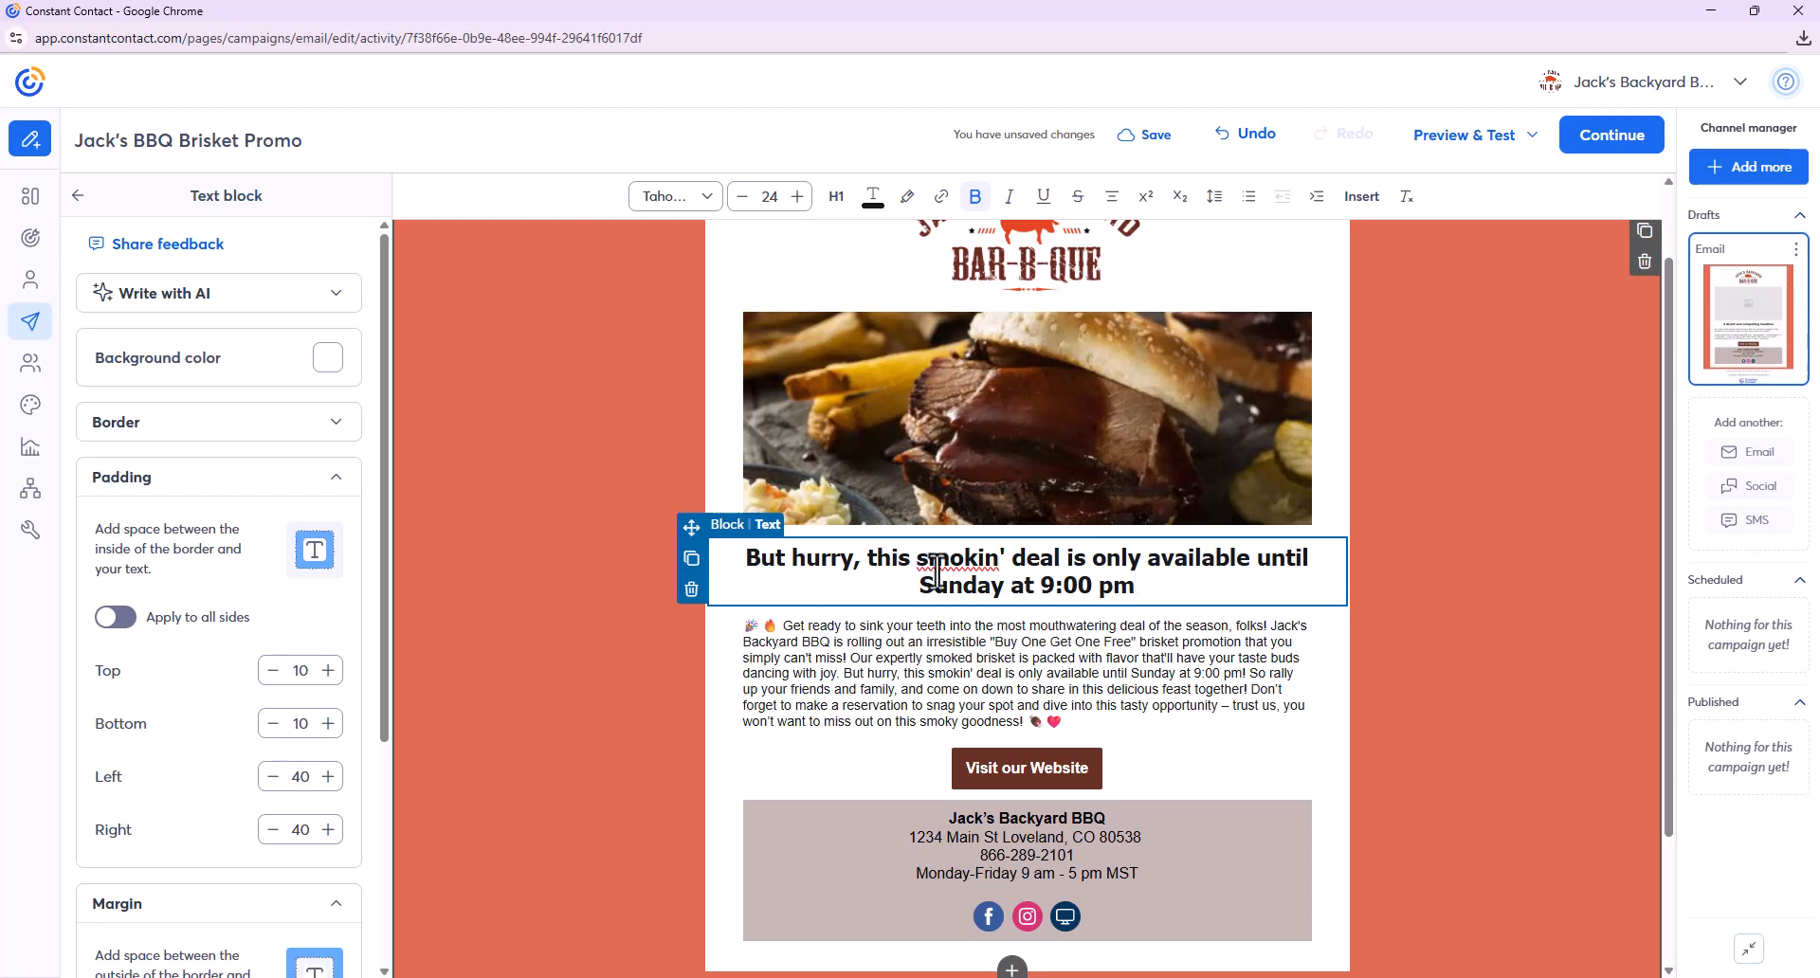
text(!)
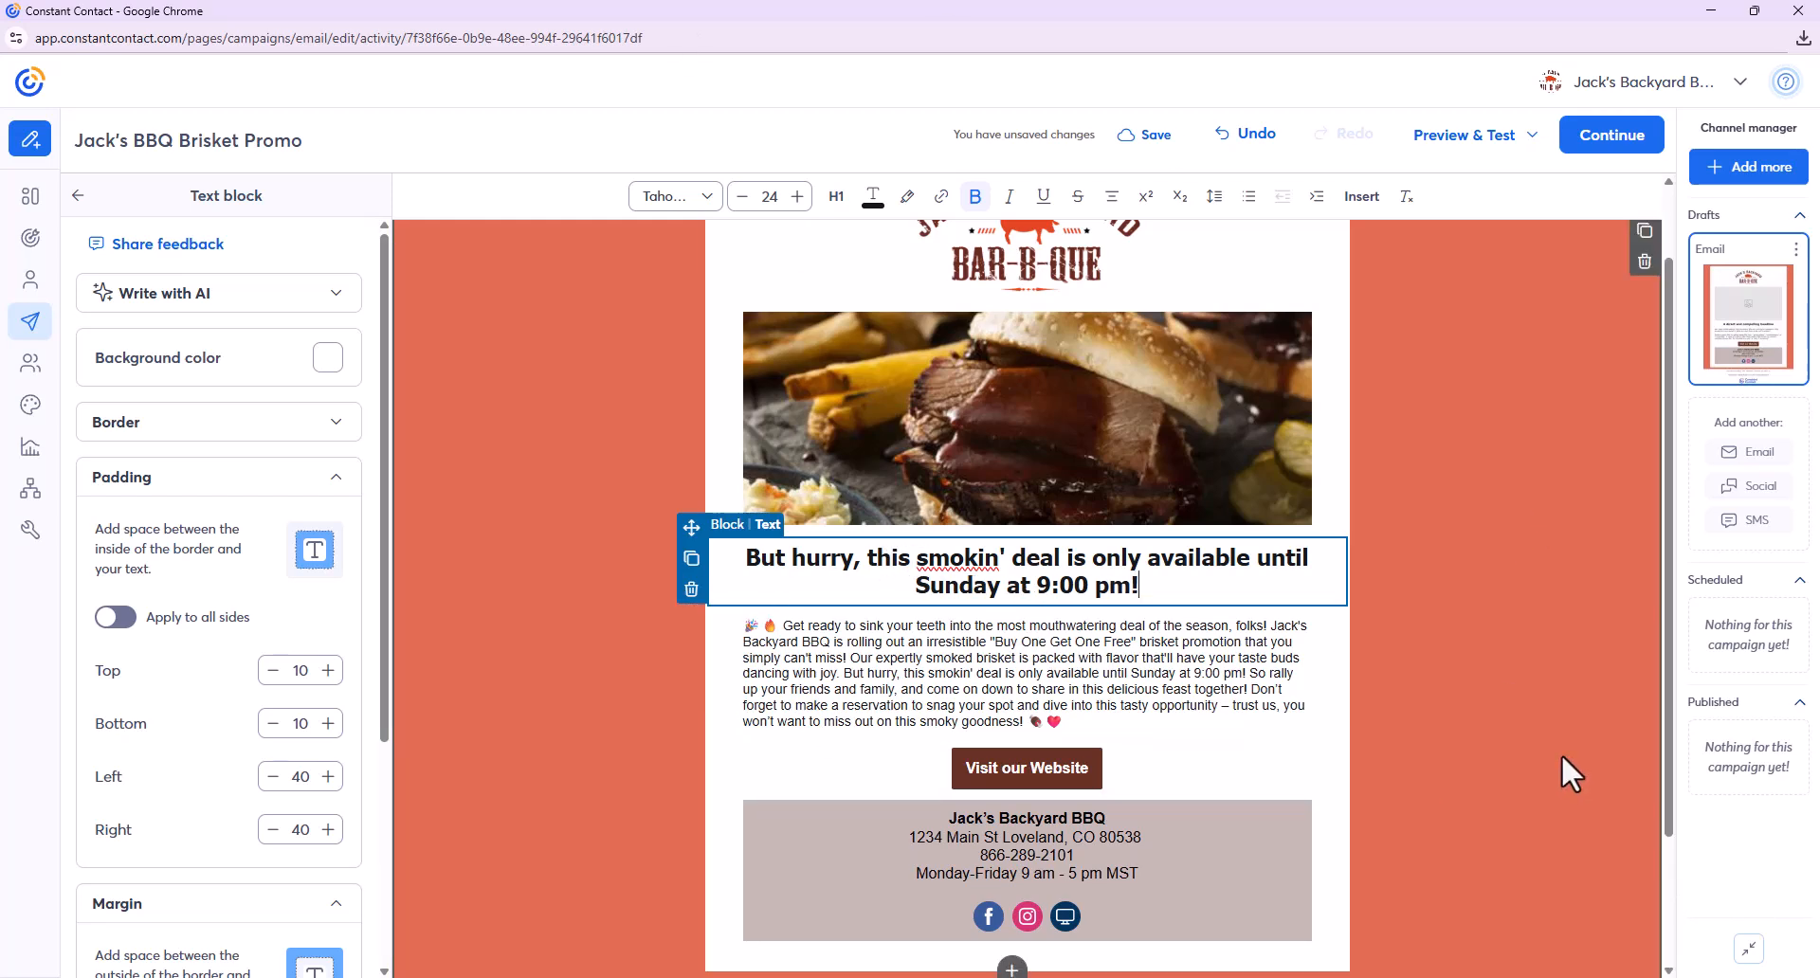
click(1550, 686)
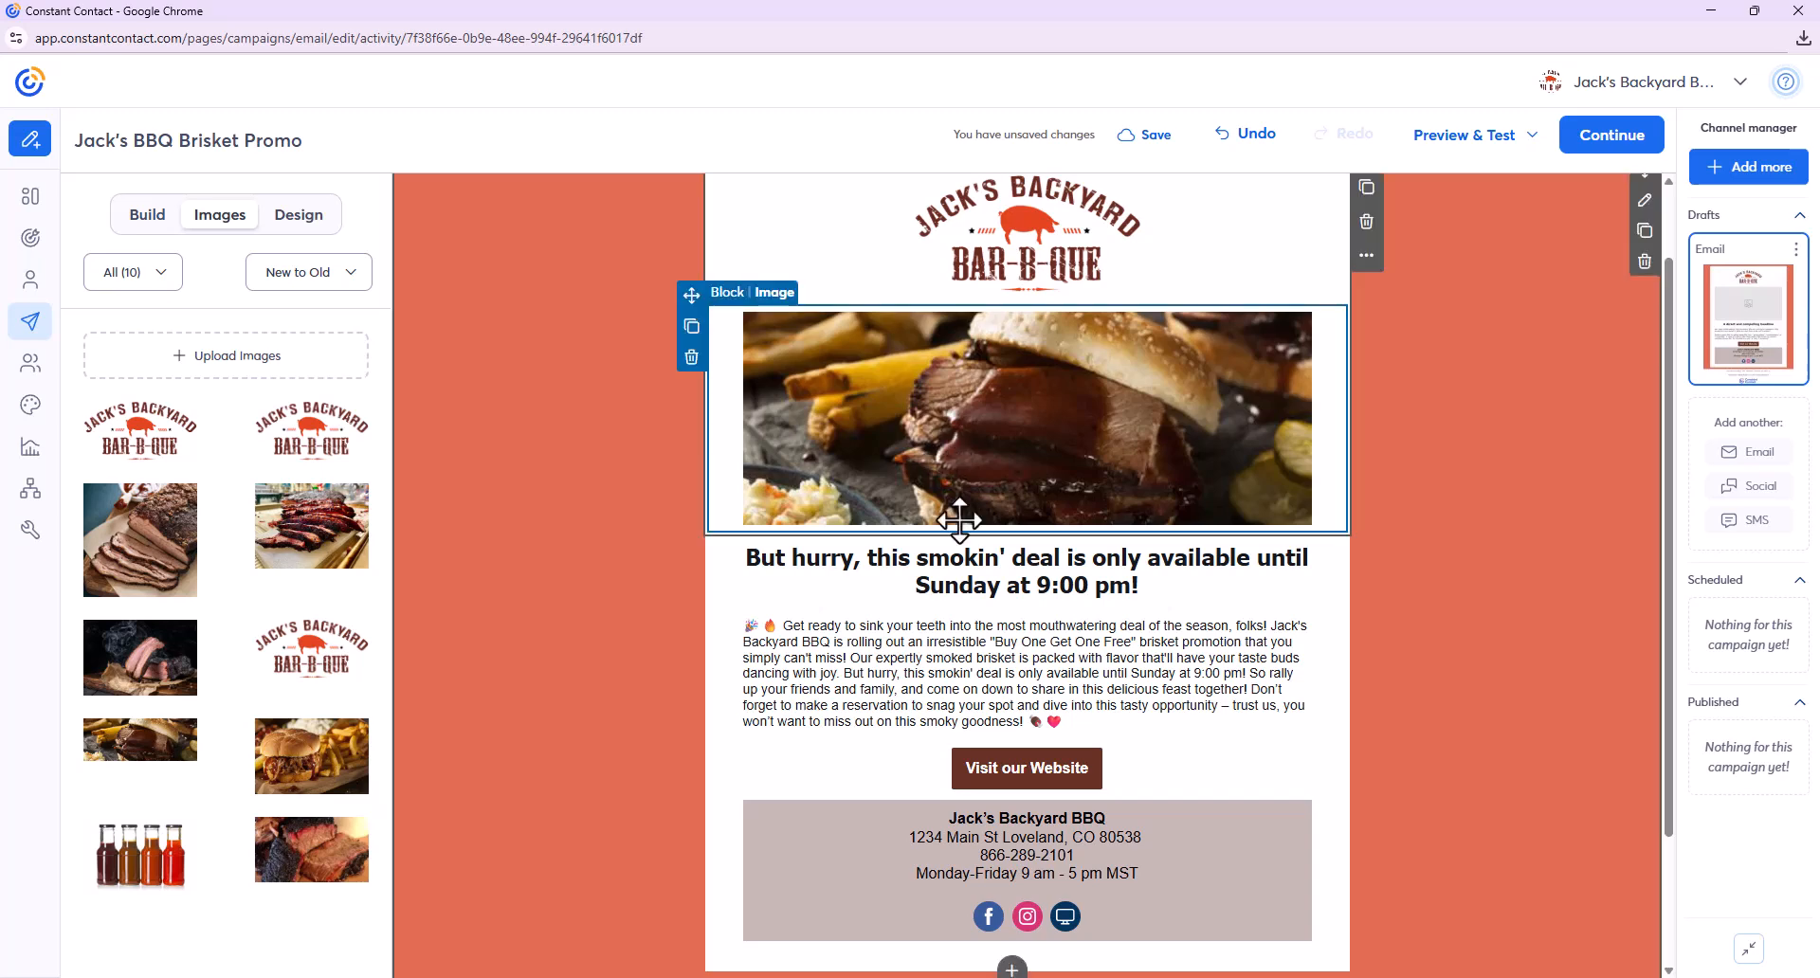
- Shorten the headline's opening from "But hurry" to "Hurry", leaving the rest of the sentence as written
drag(806, 559, 731, 559)
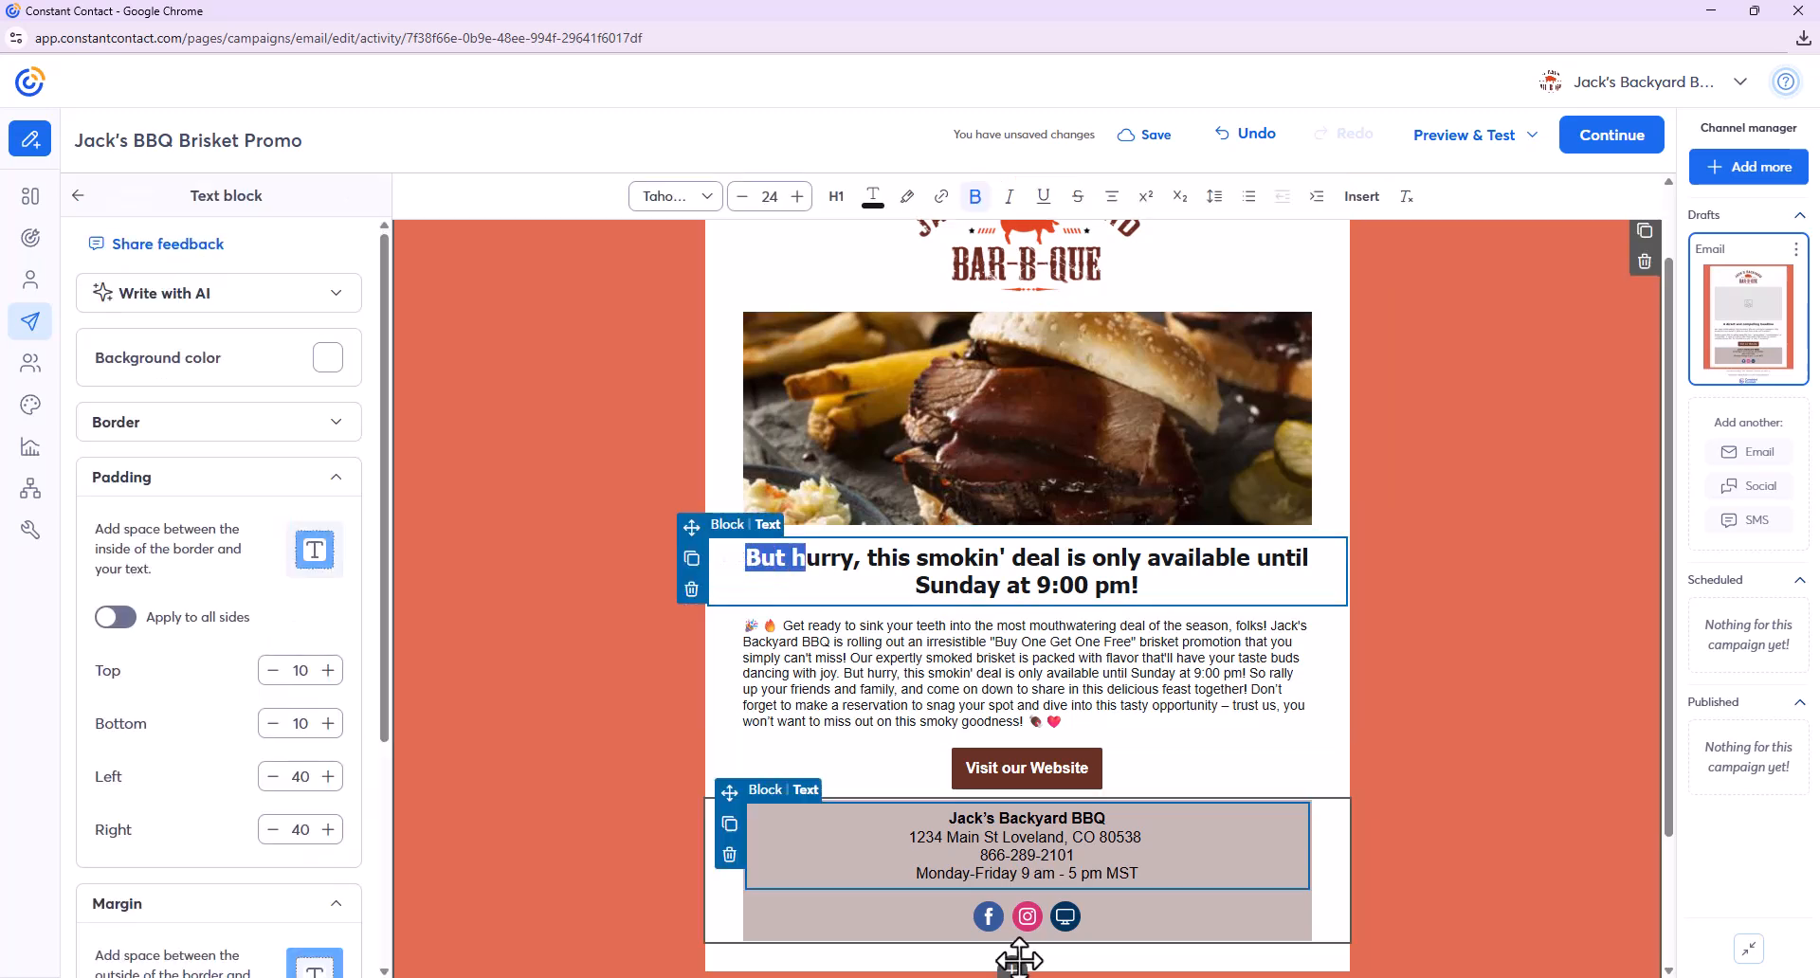
text(H)
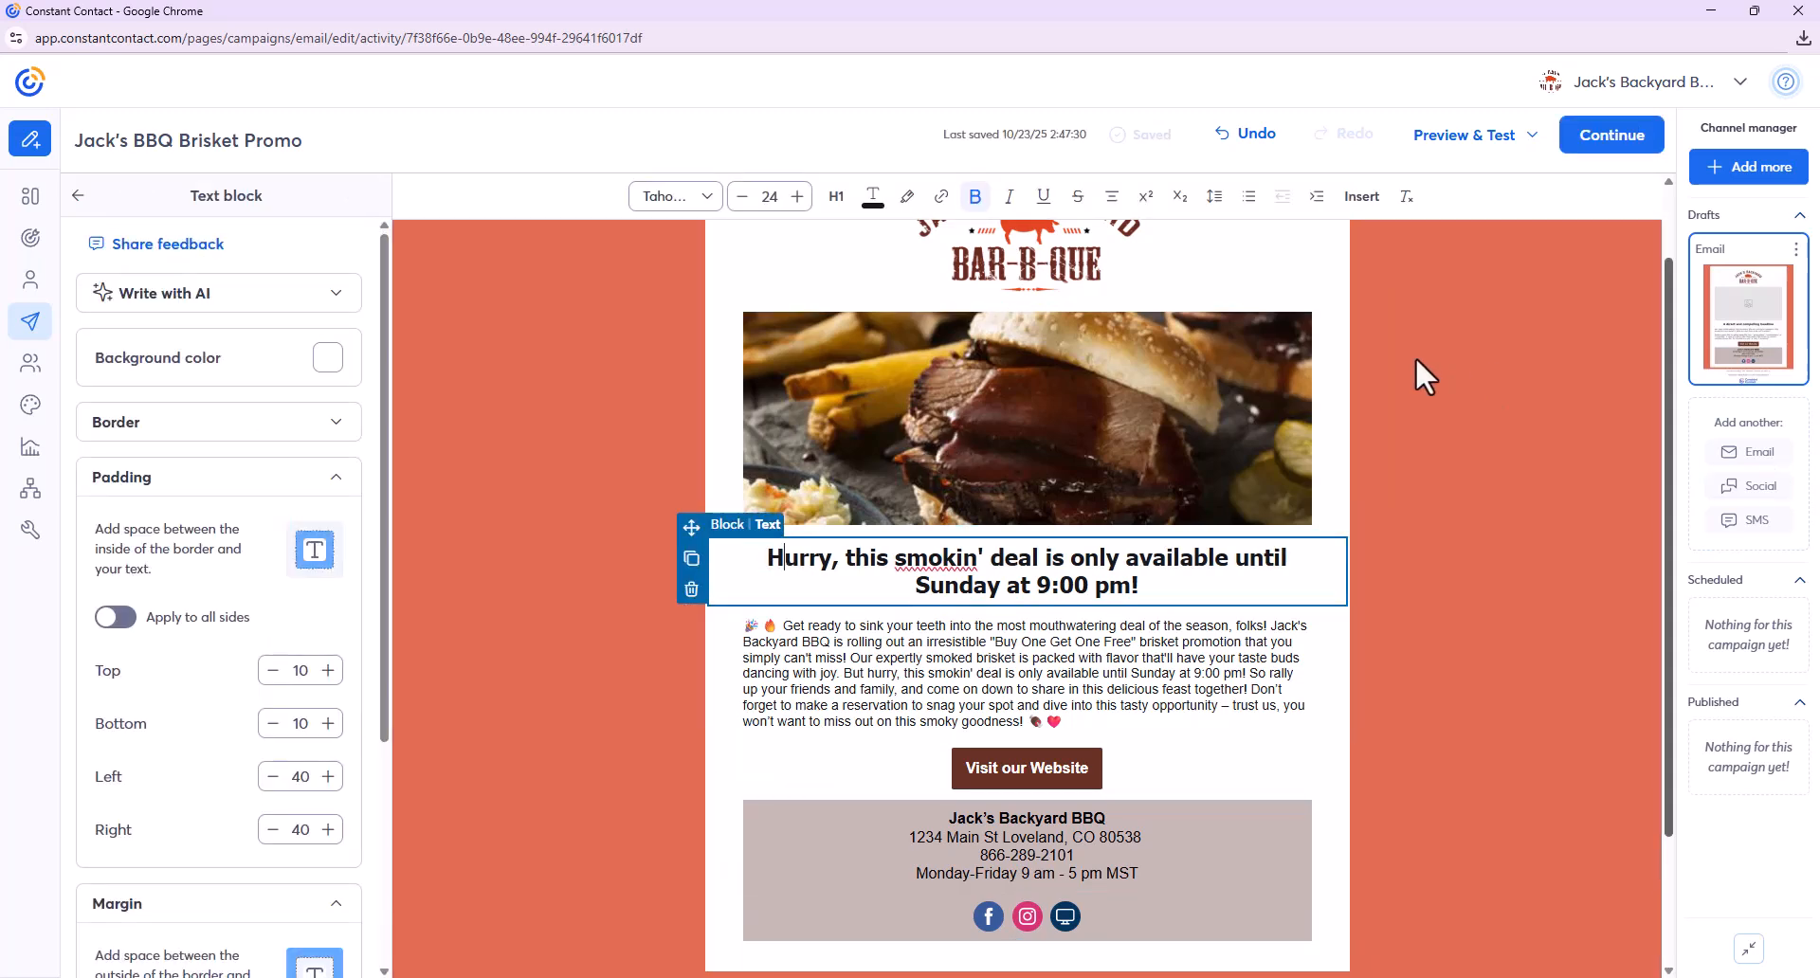
click(1411, 381)
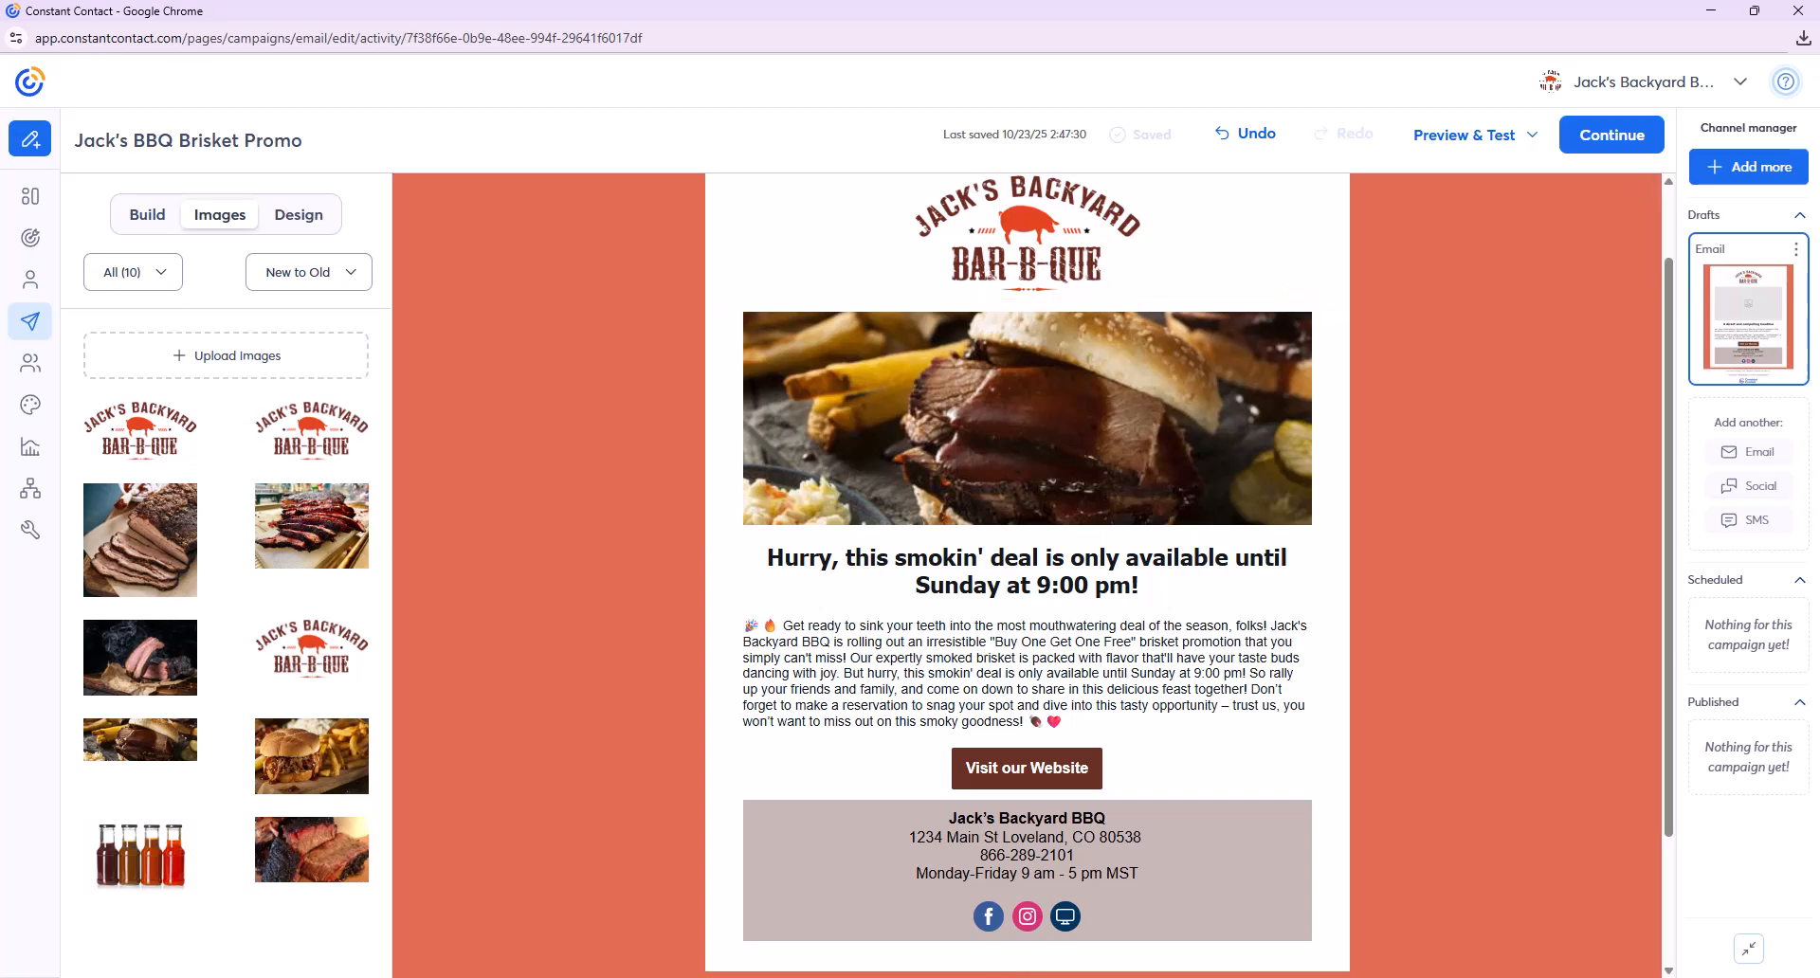
scroll(1153, 460, down, 2)
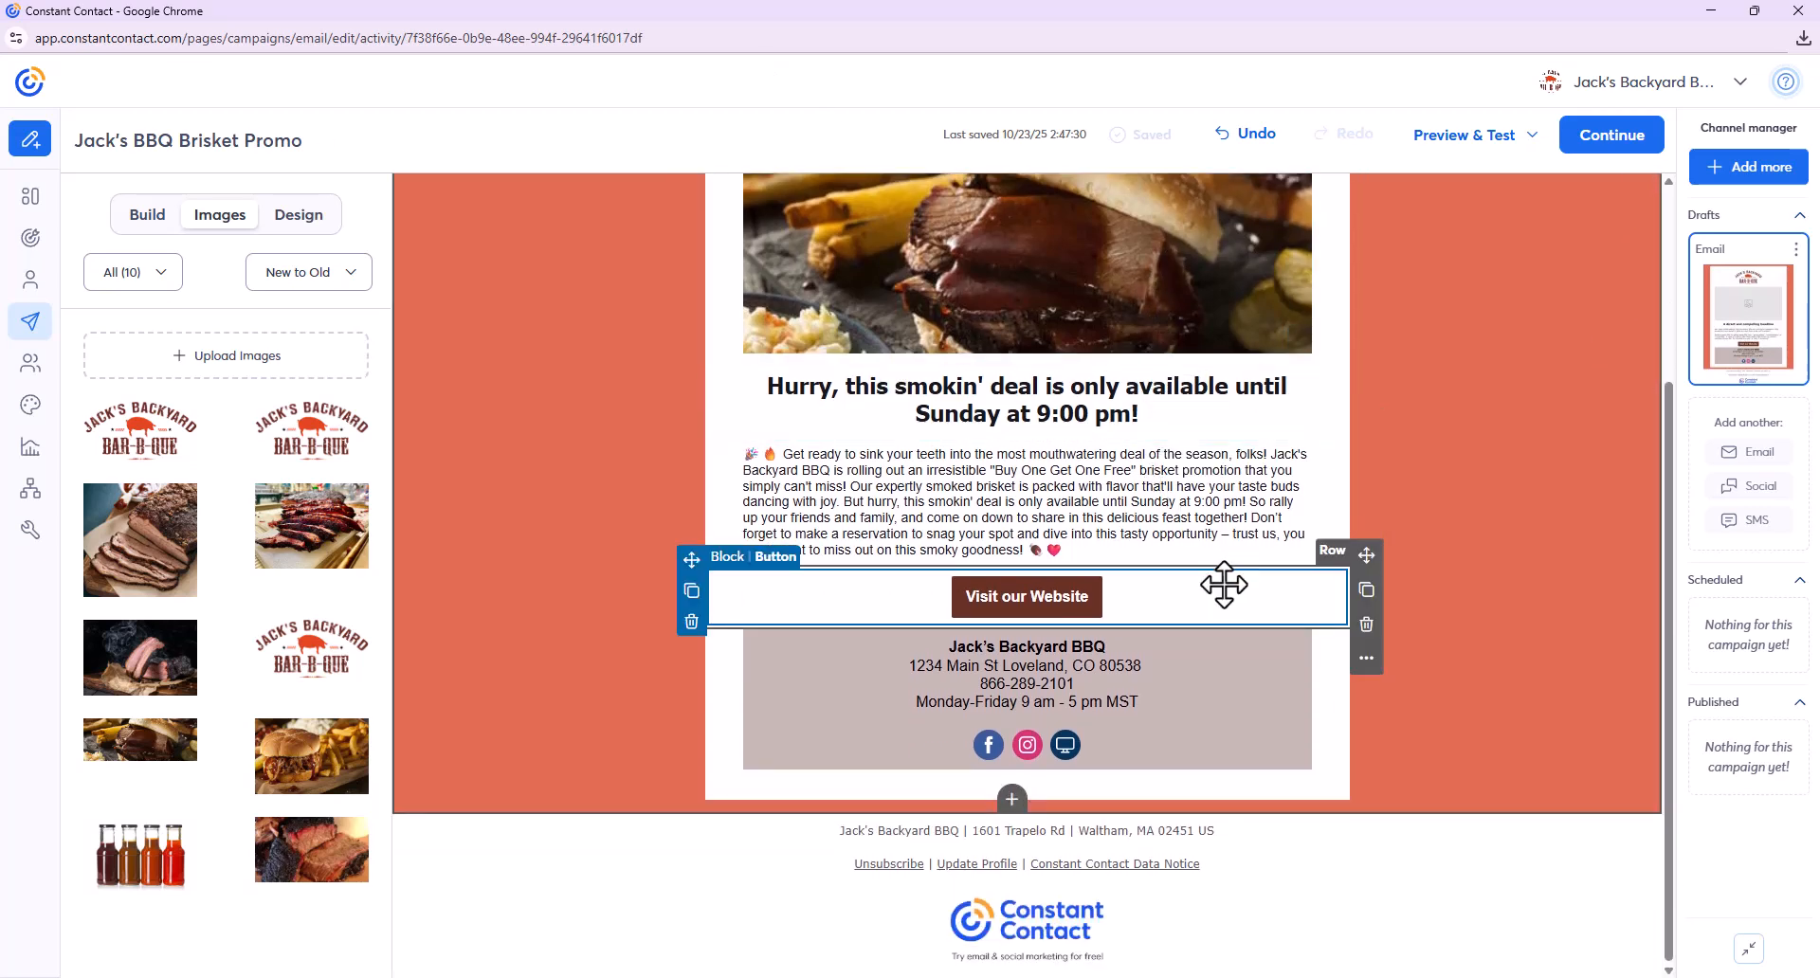
click(1066, 607)
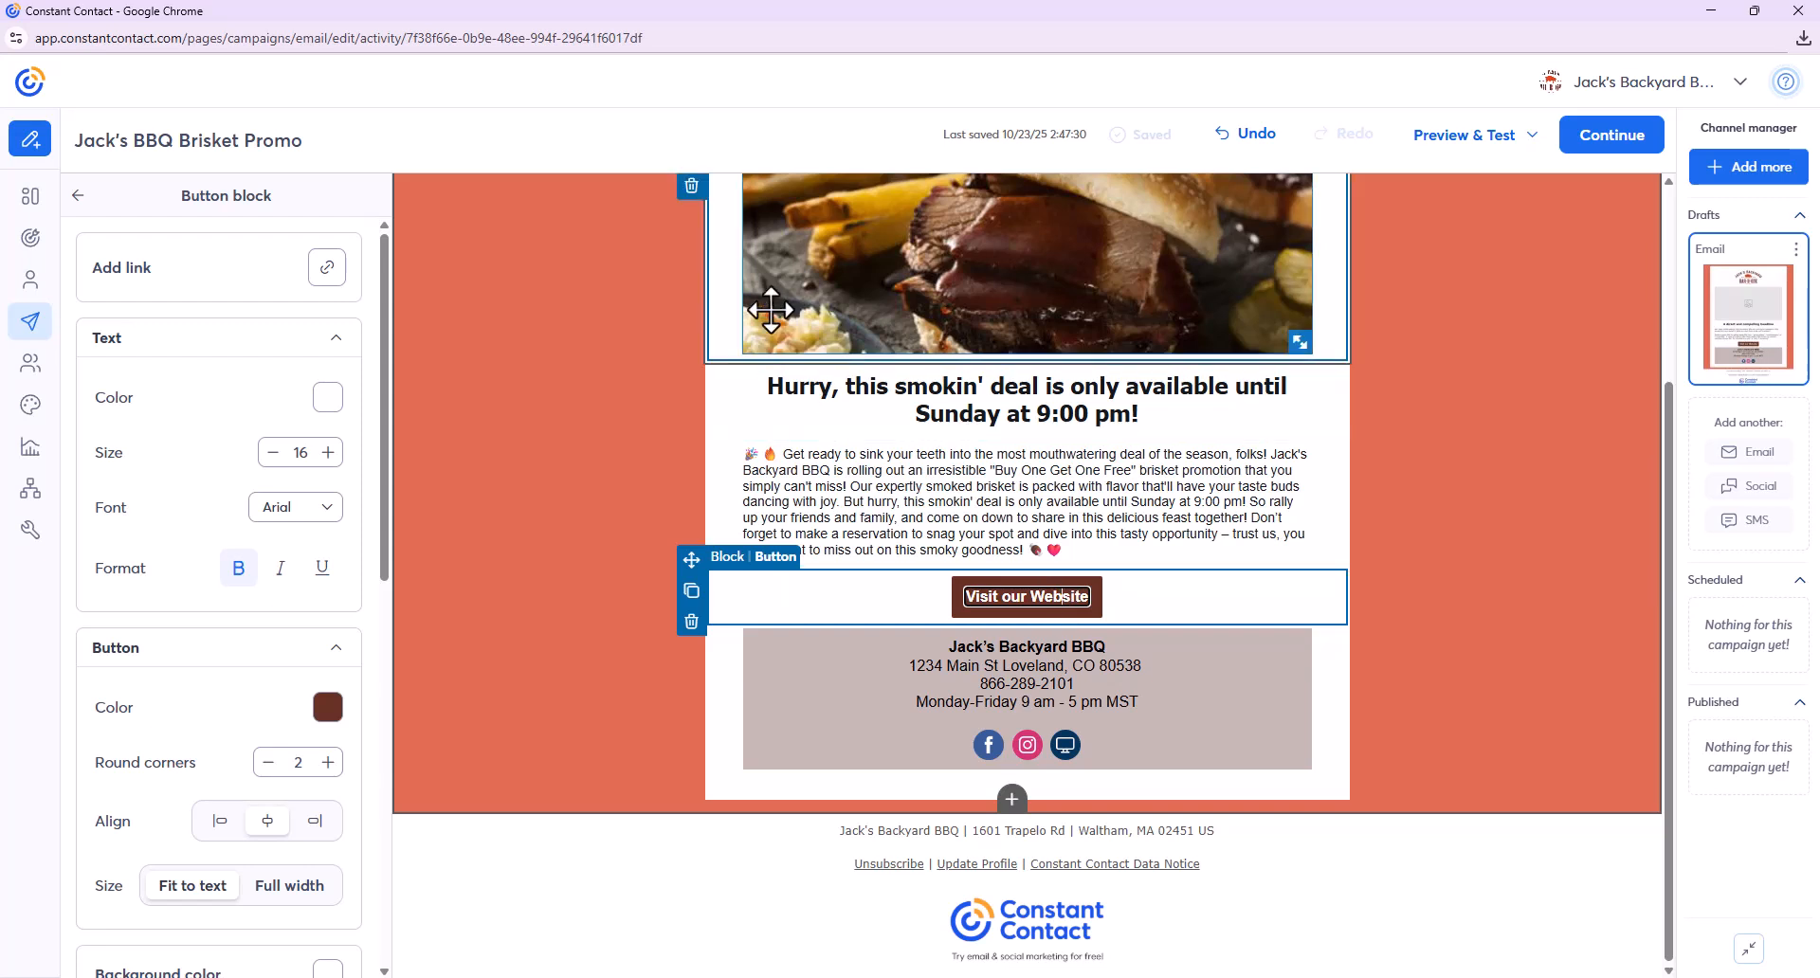
click(328, 271)
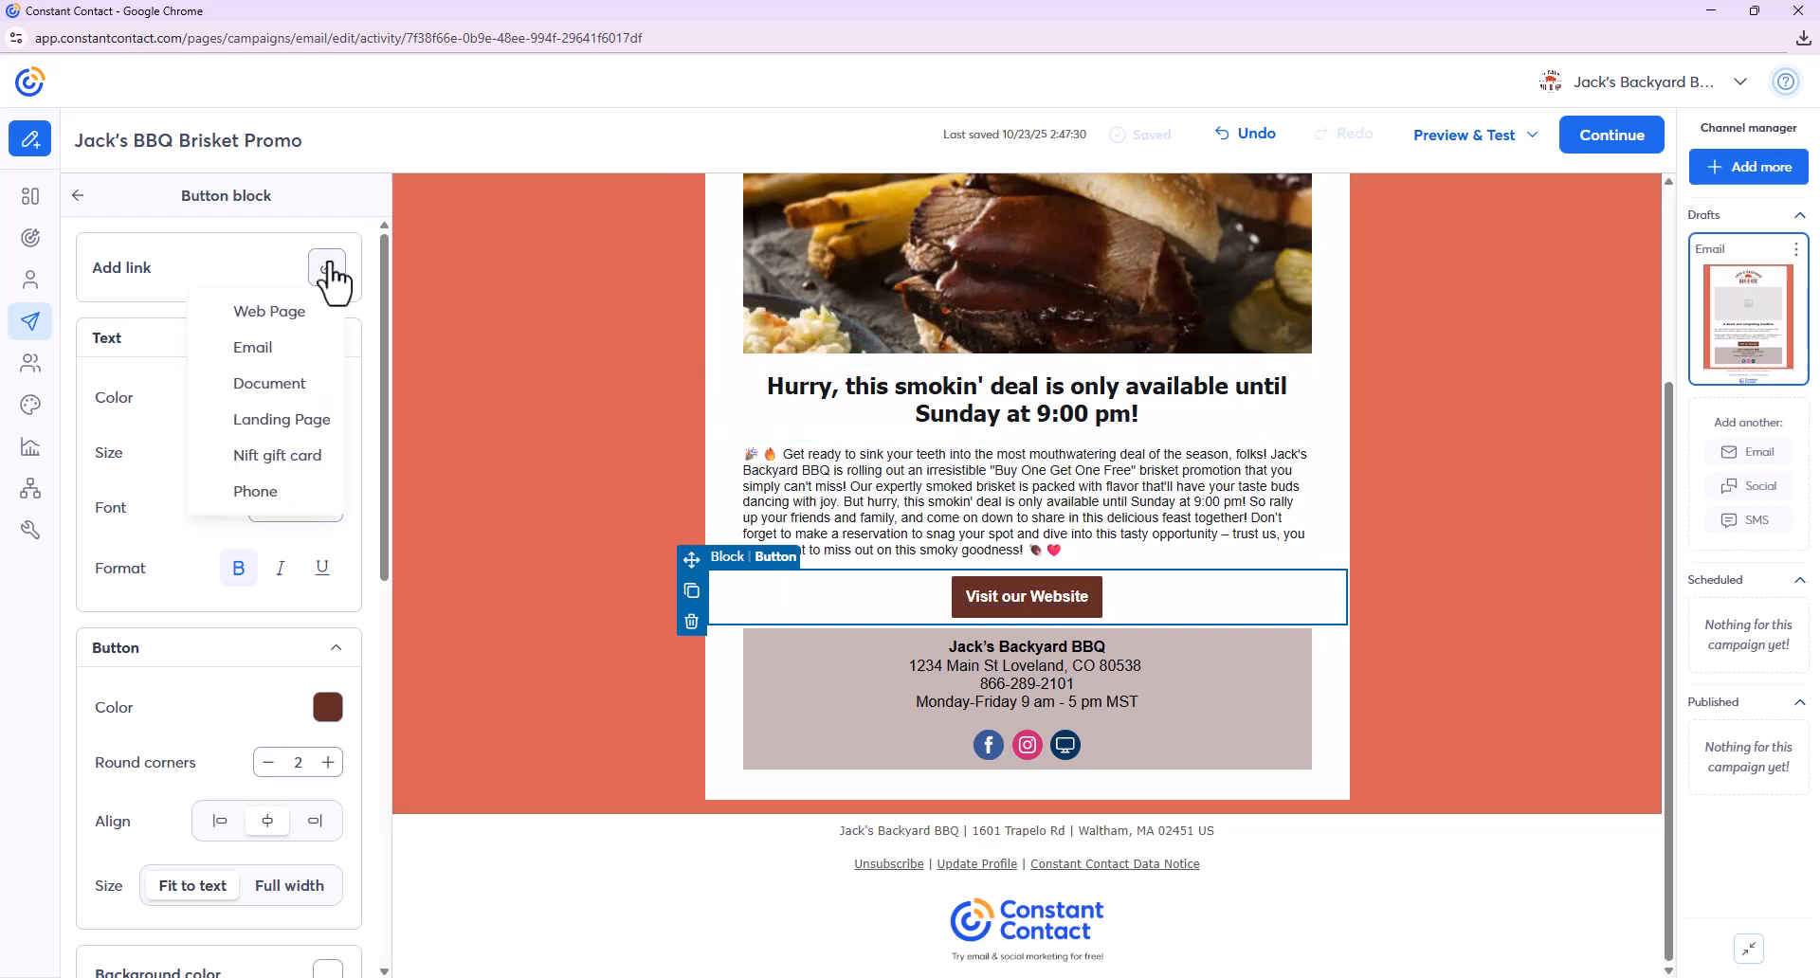
click(290, 323)
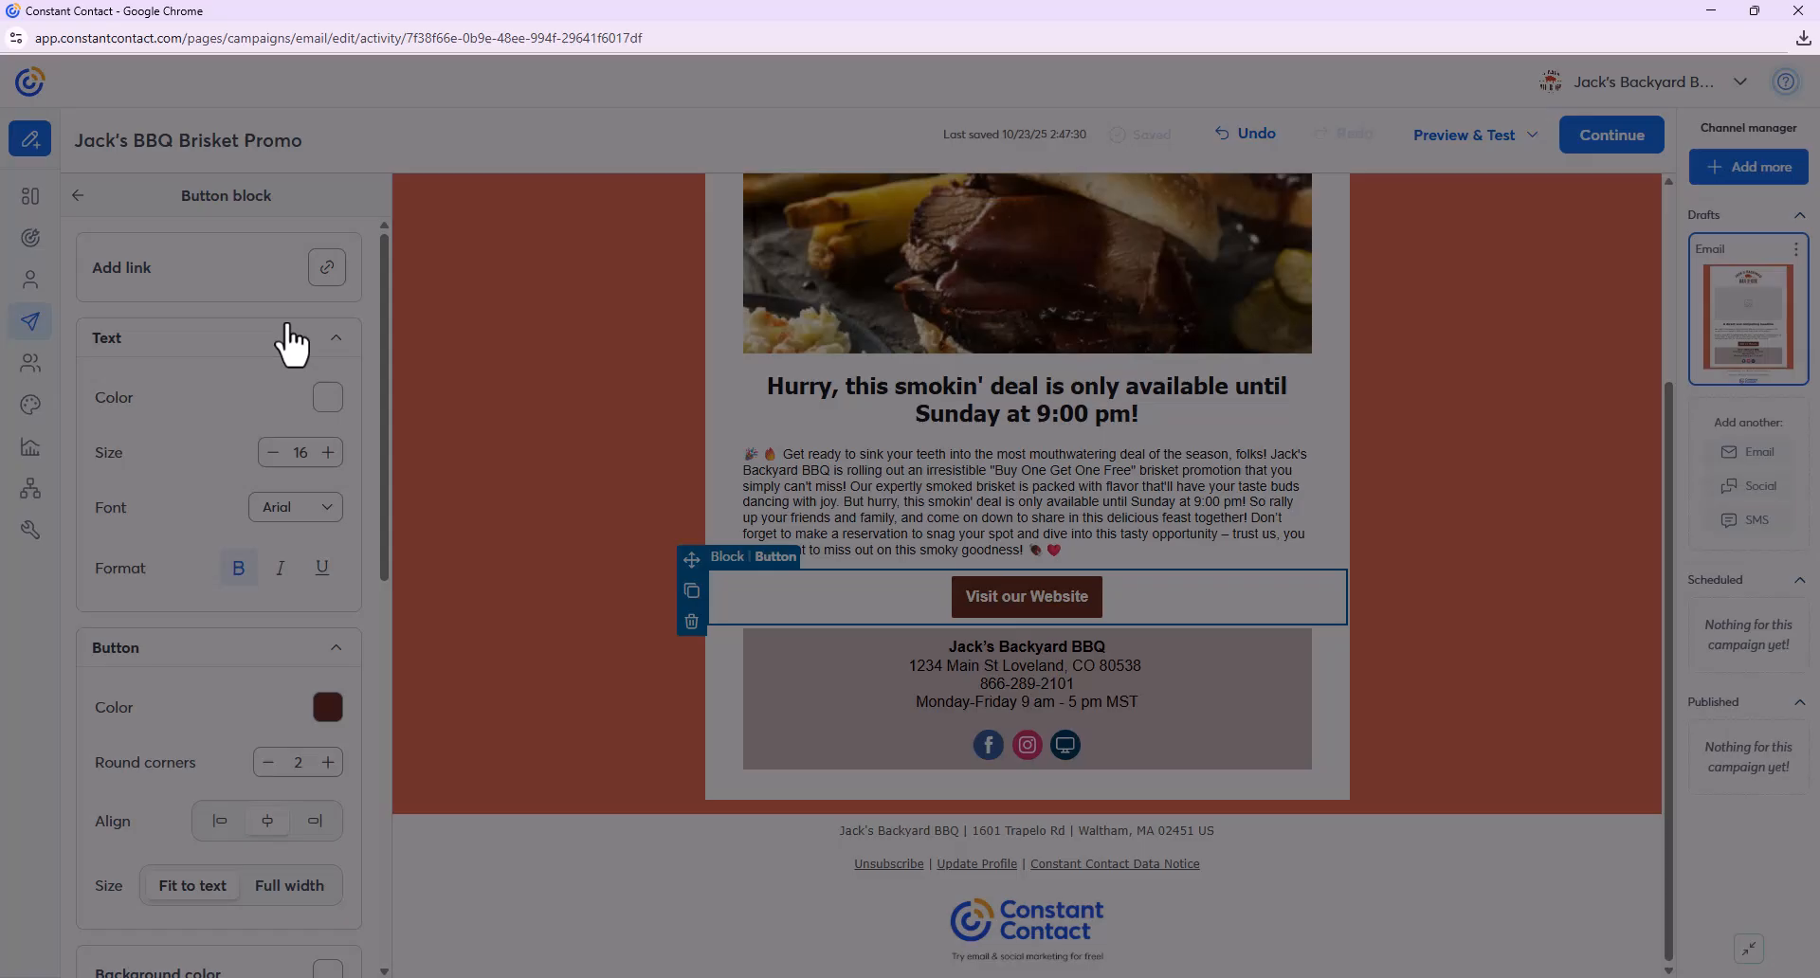
triple_click(804, 393)
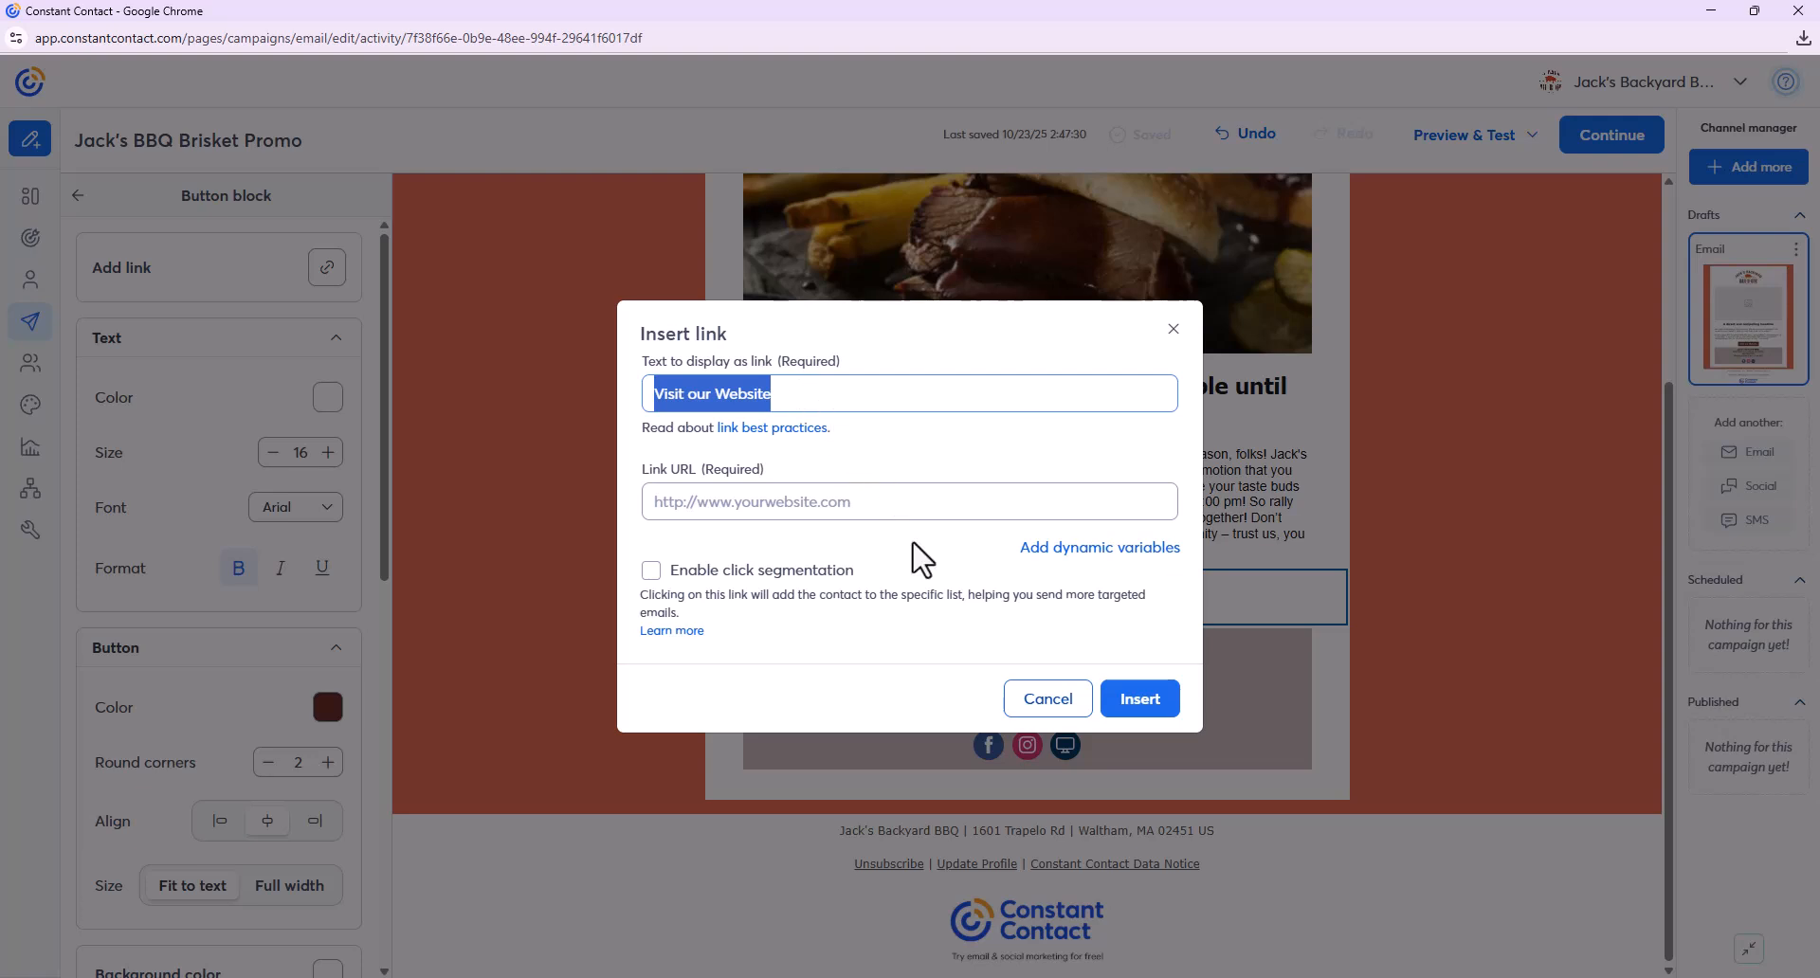
text(Make a reservation)
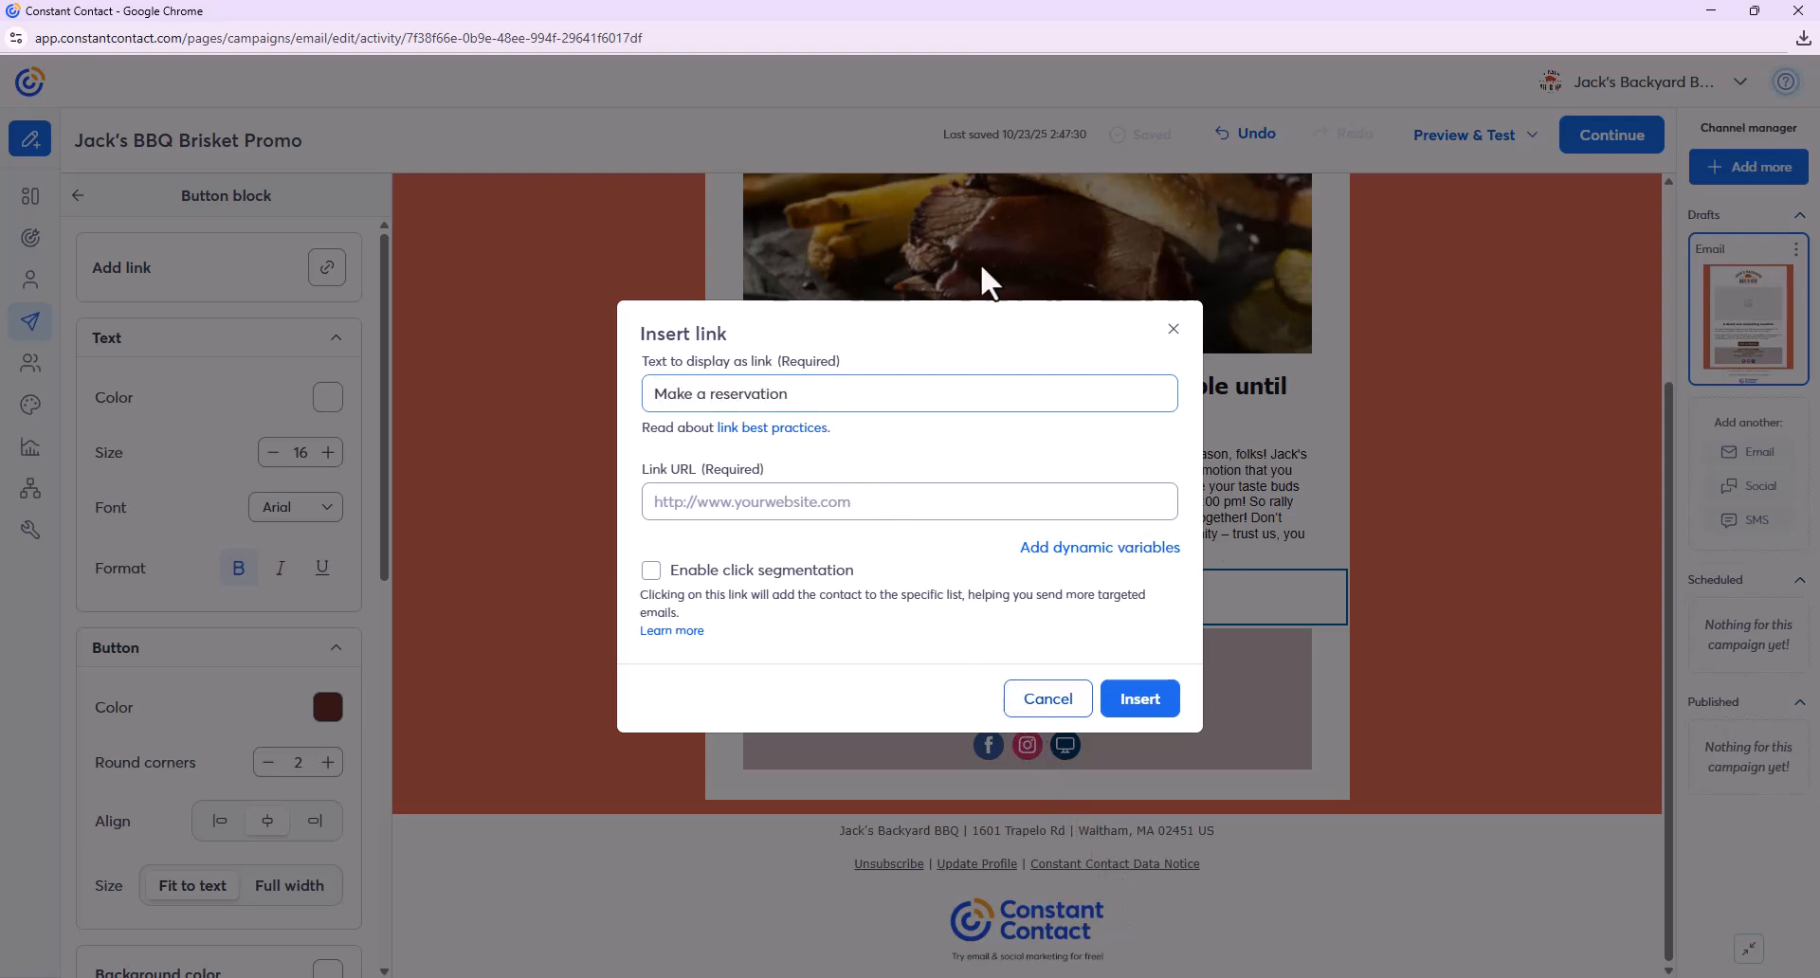
click(930, 499)
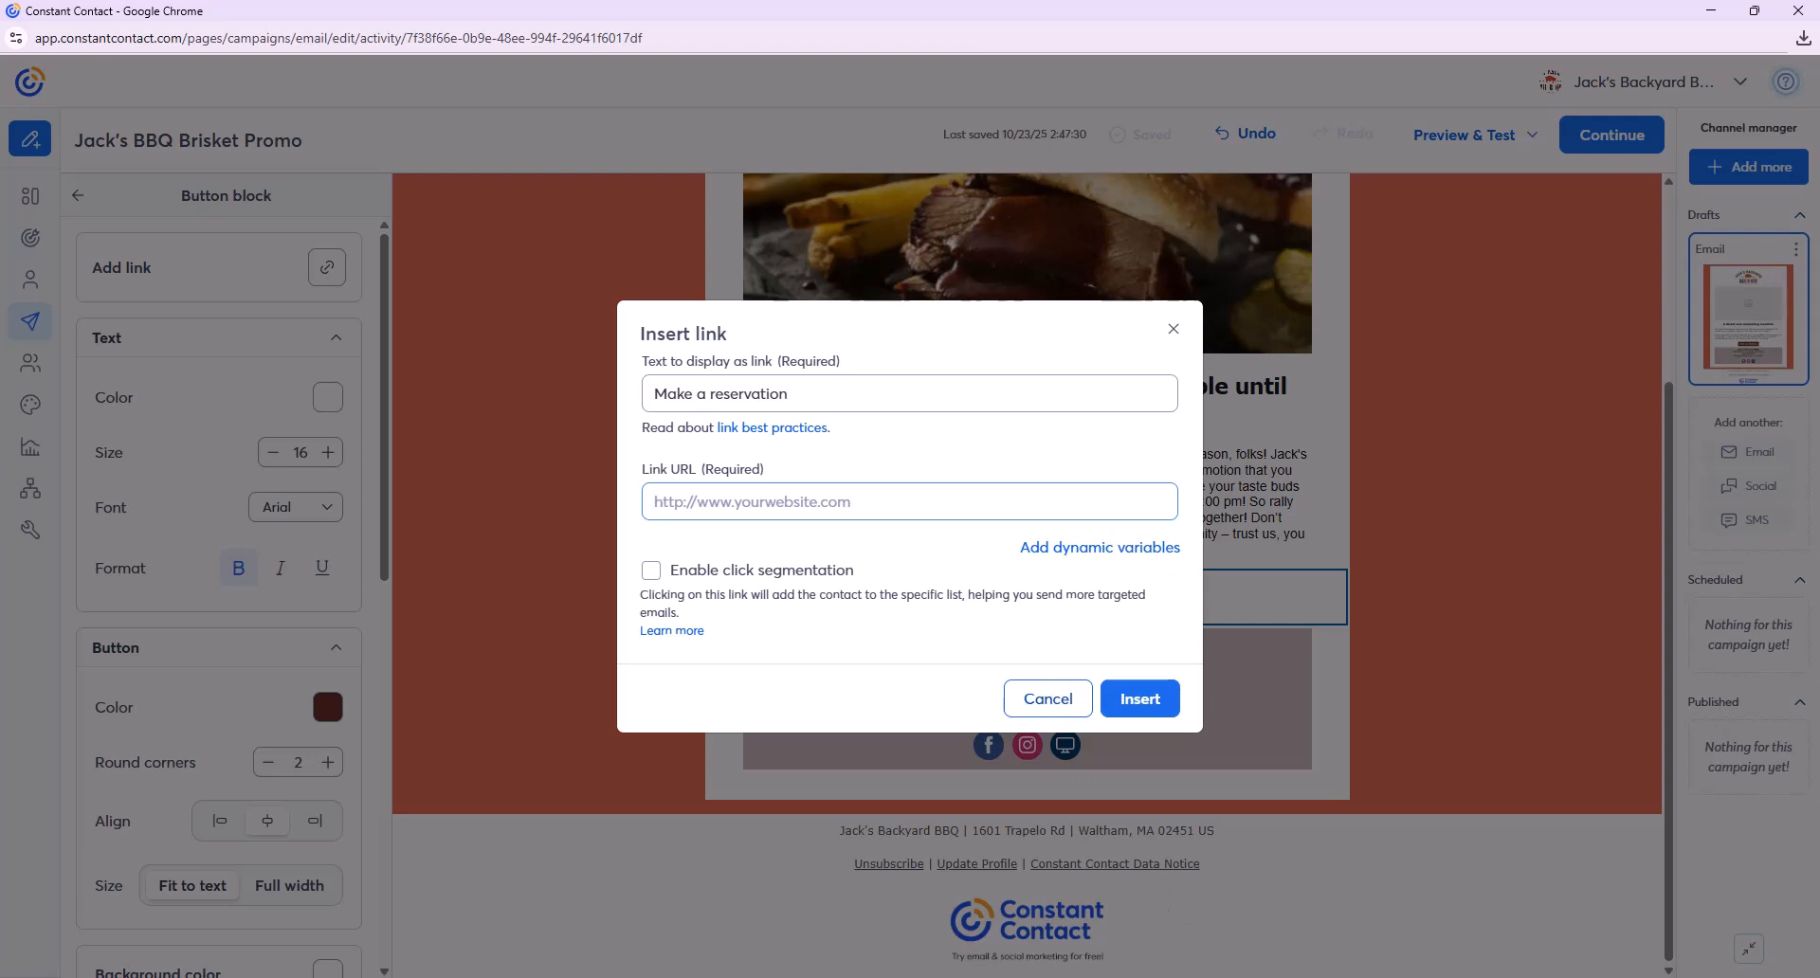
text(www)
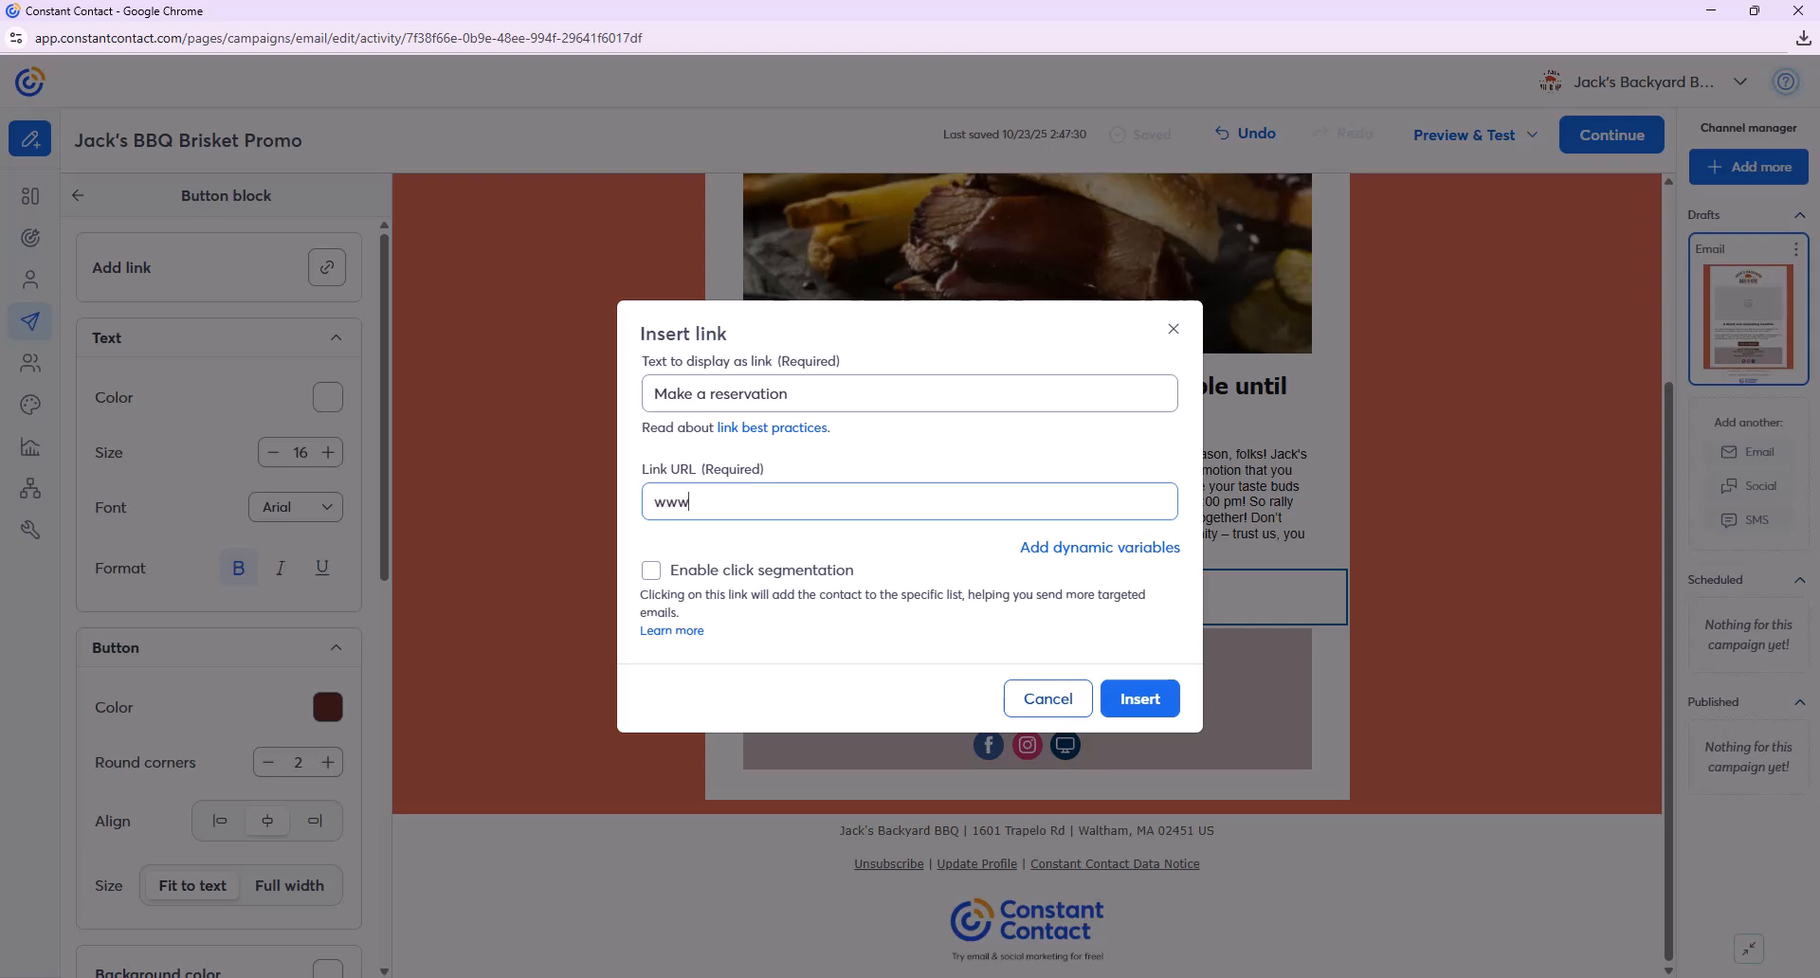
text(.jacksbbq.com/reservation)
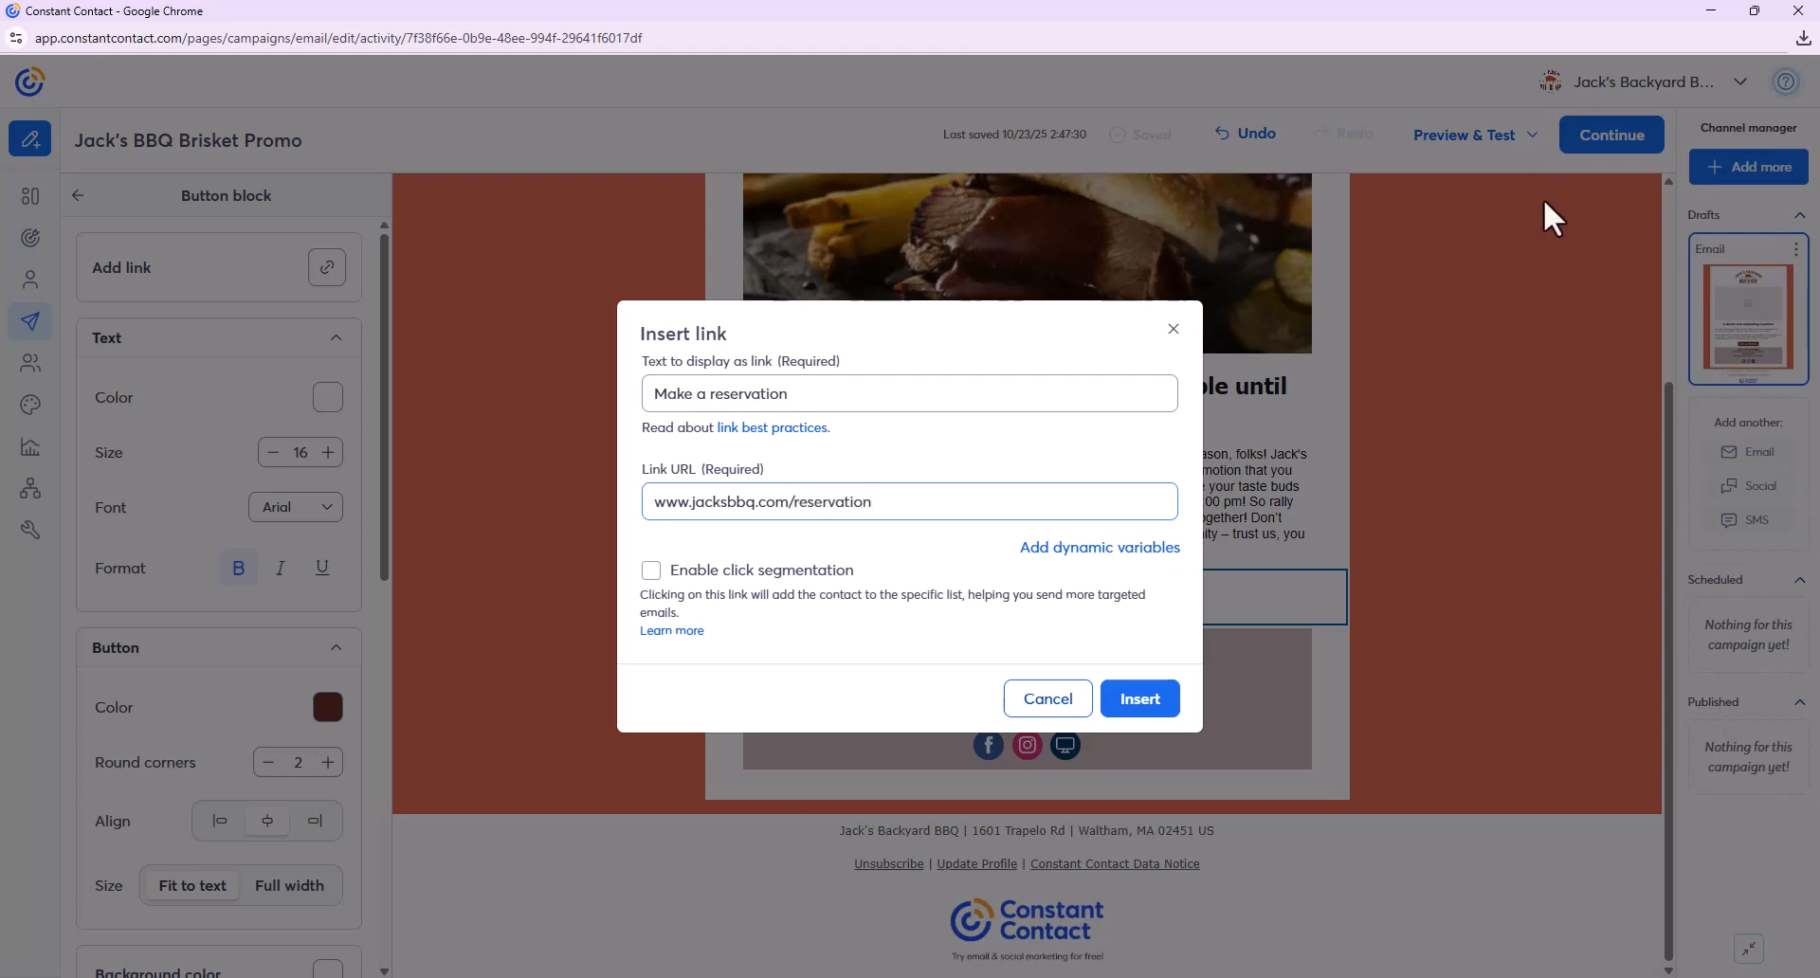
click(1127, 713)
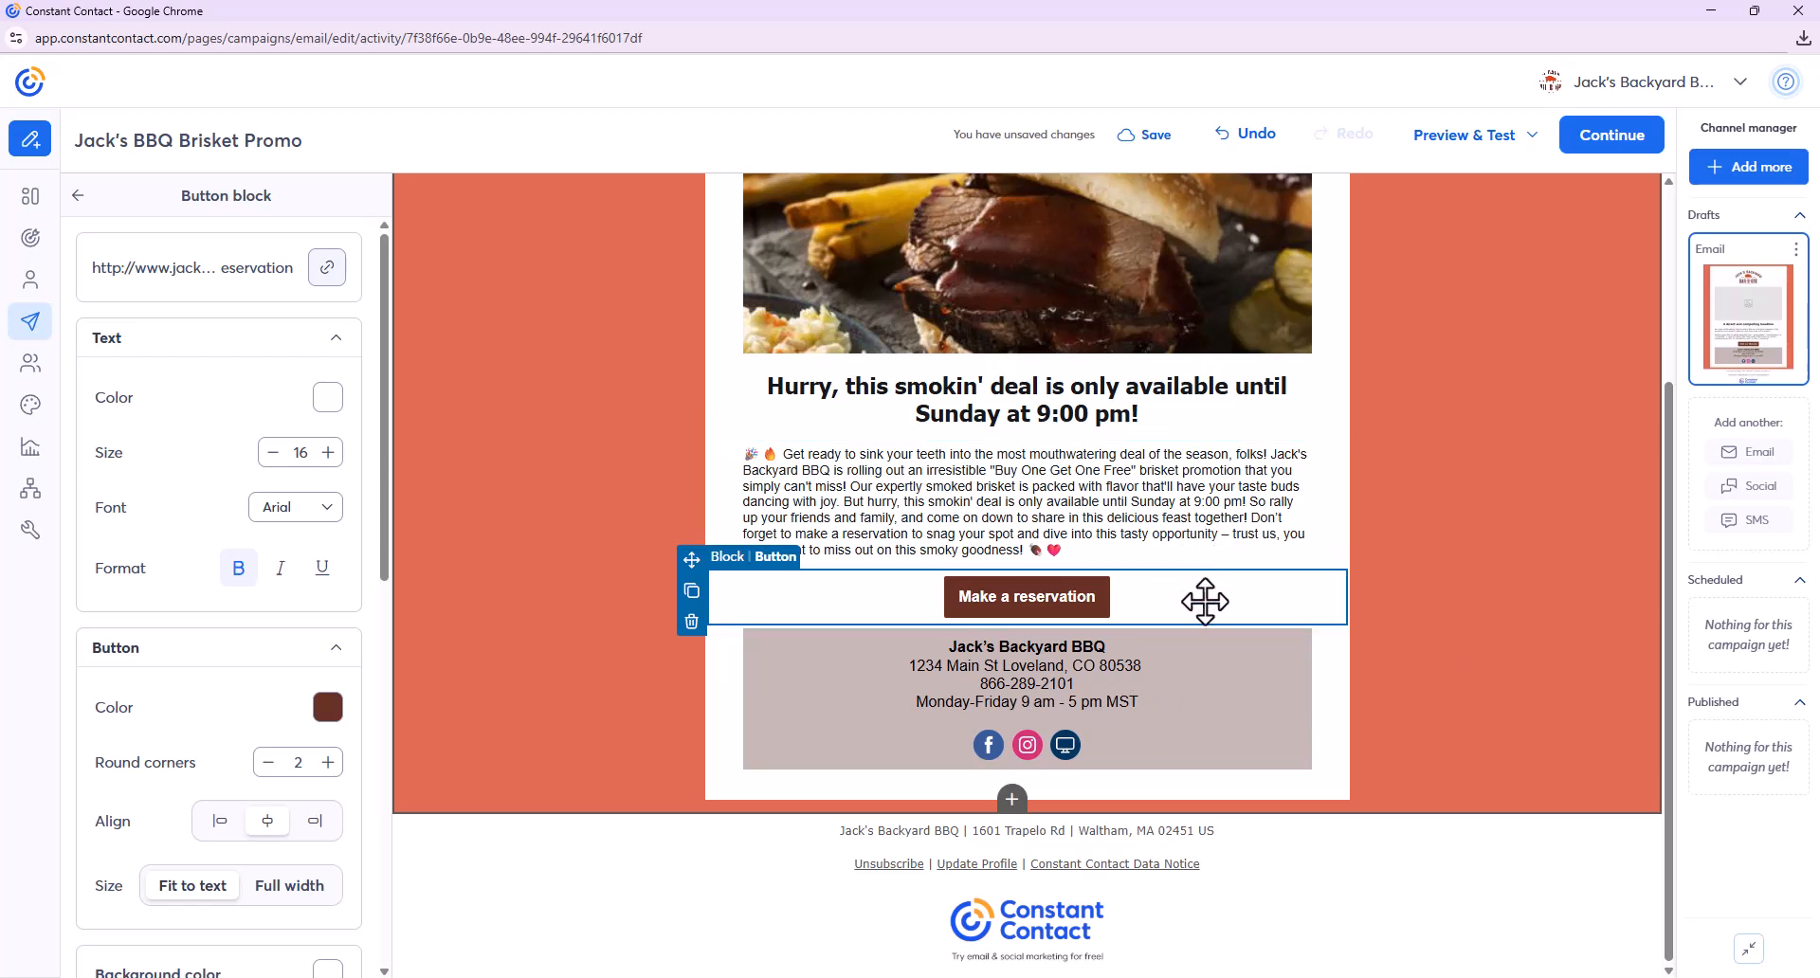
scroll(1205, 599, up, 1)
scroll(1209, 599, up, 1)
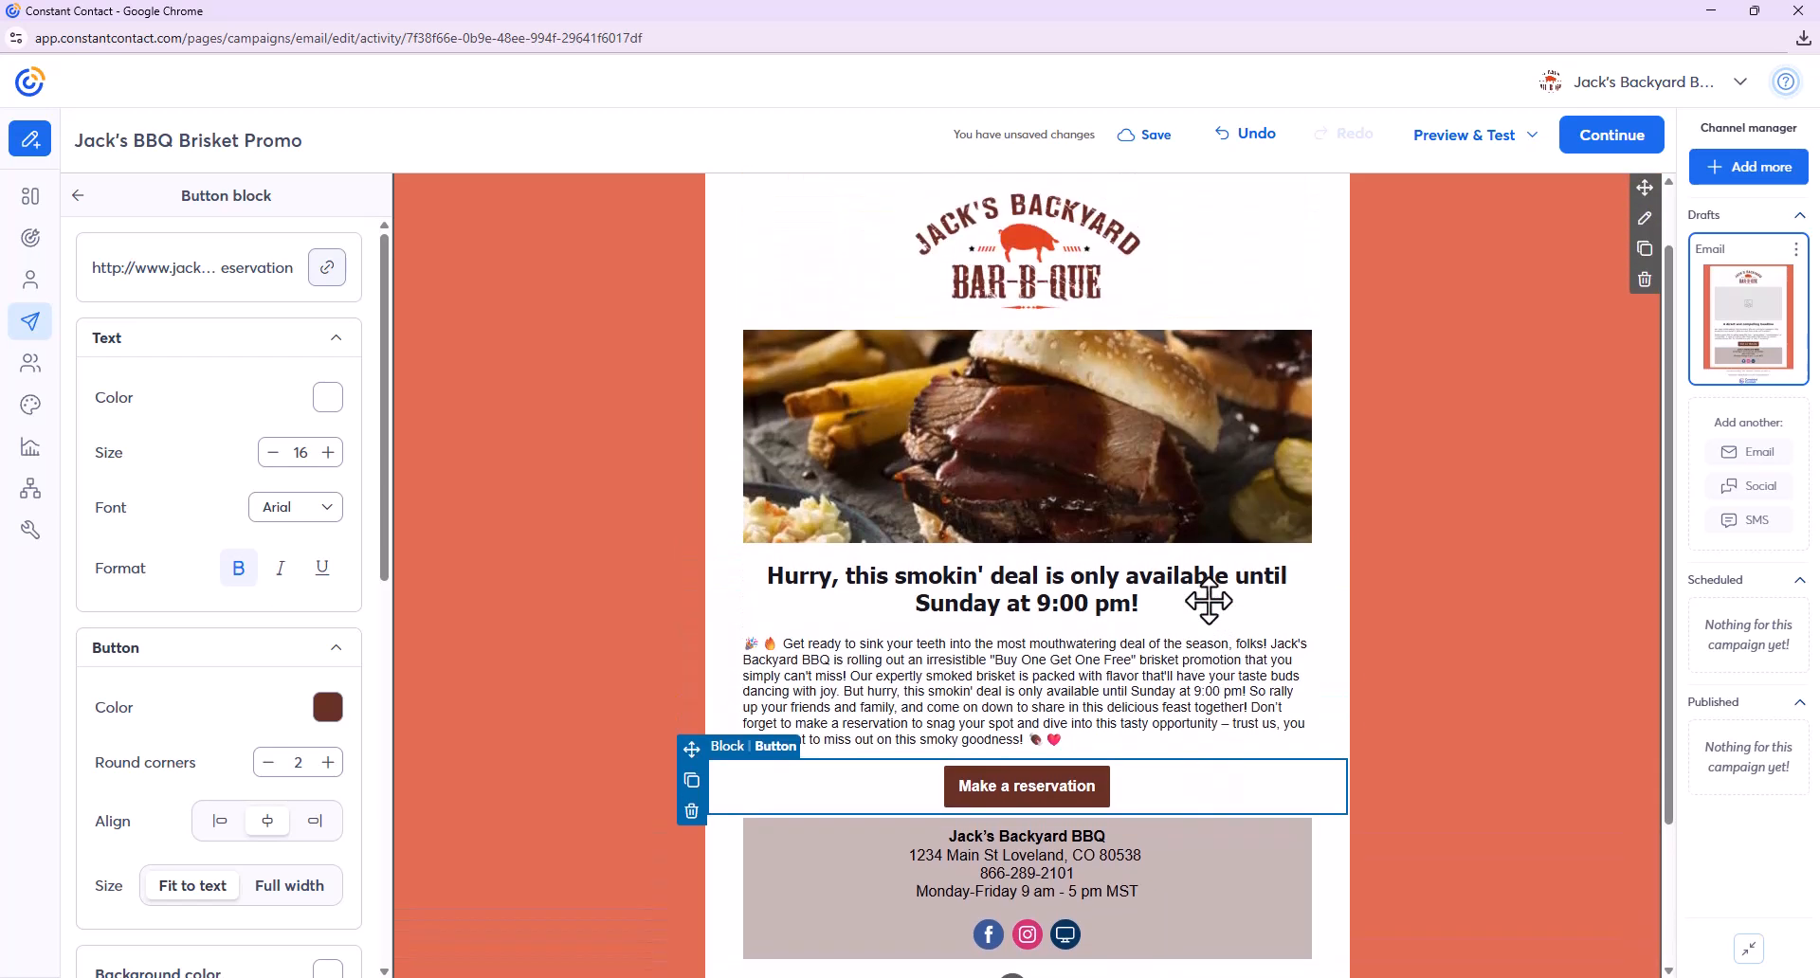
click(1007, 405)
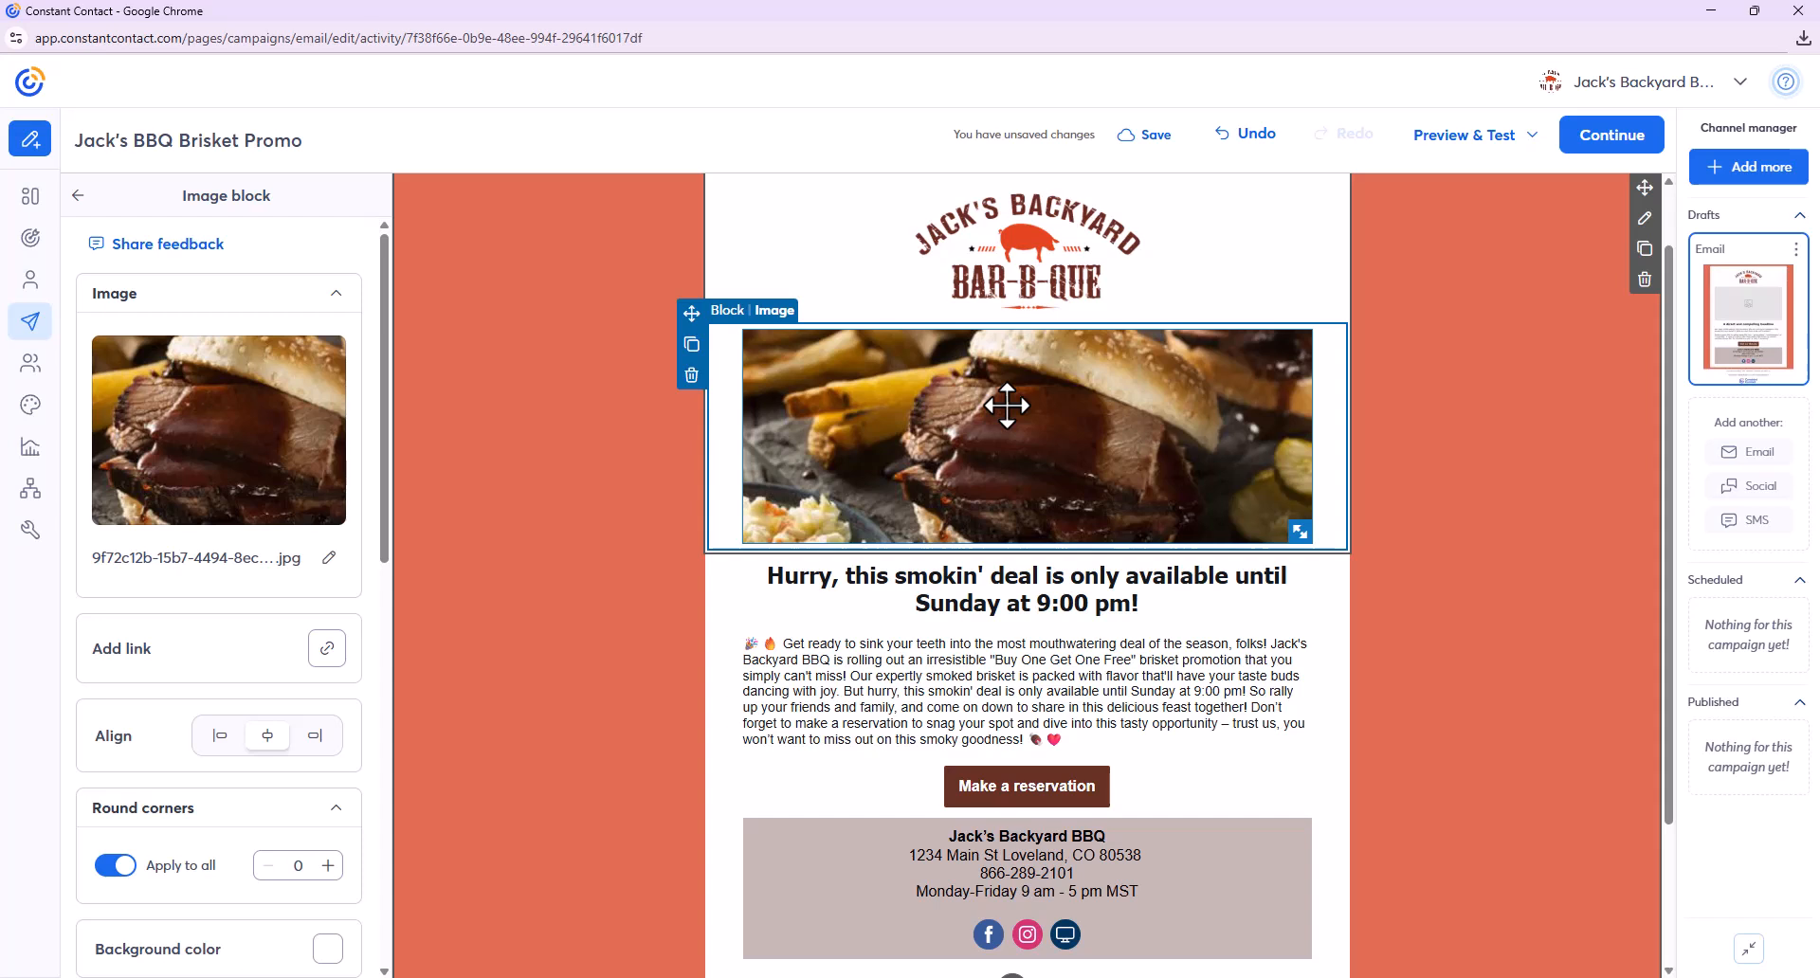
click(327, 652)
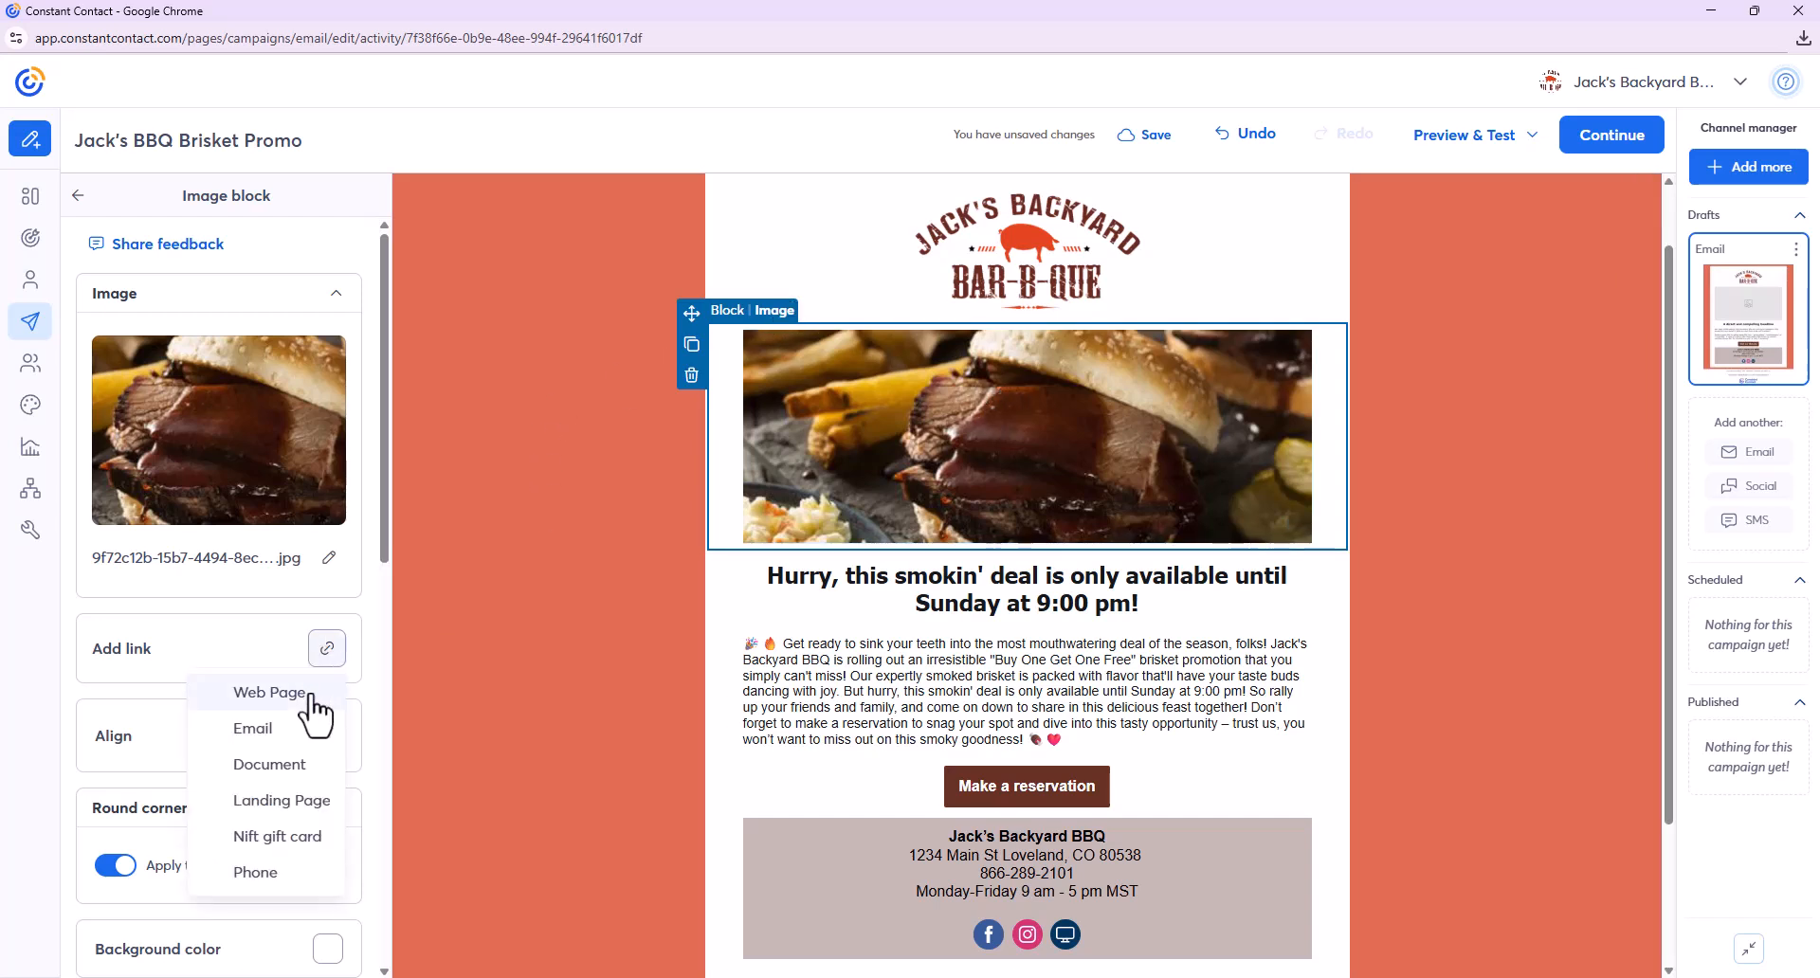
click(269, 693)
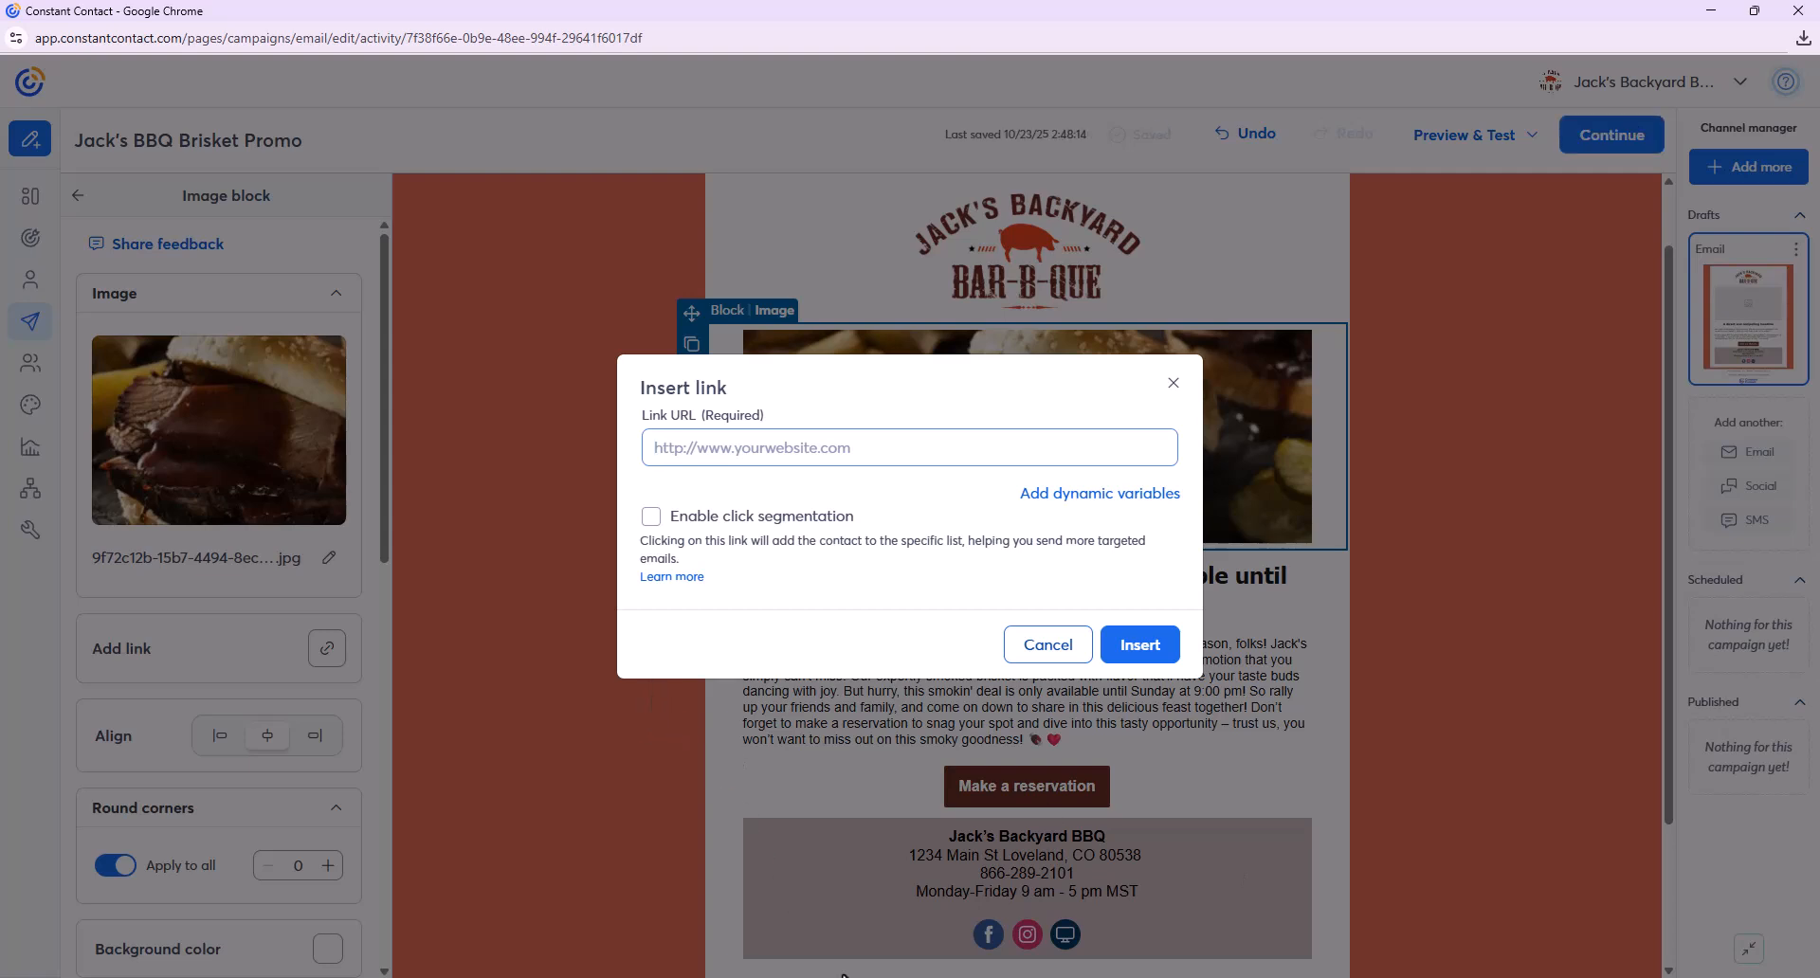
text(www.jacksbbq.com/reservation)
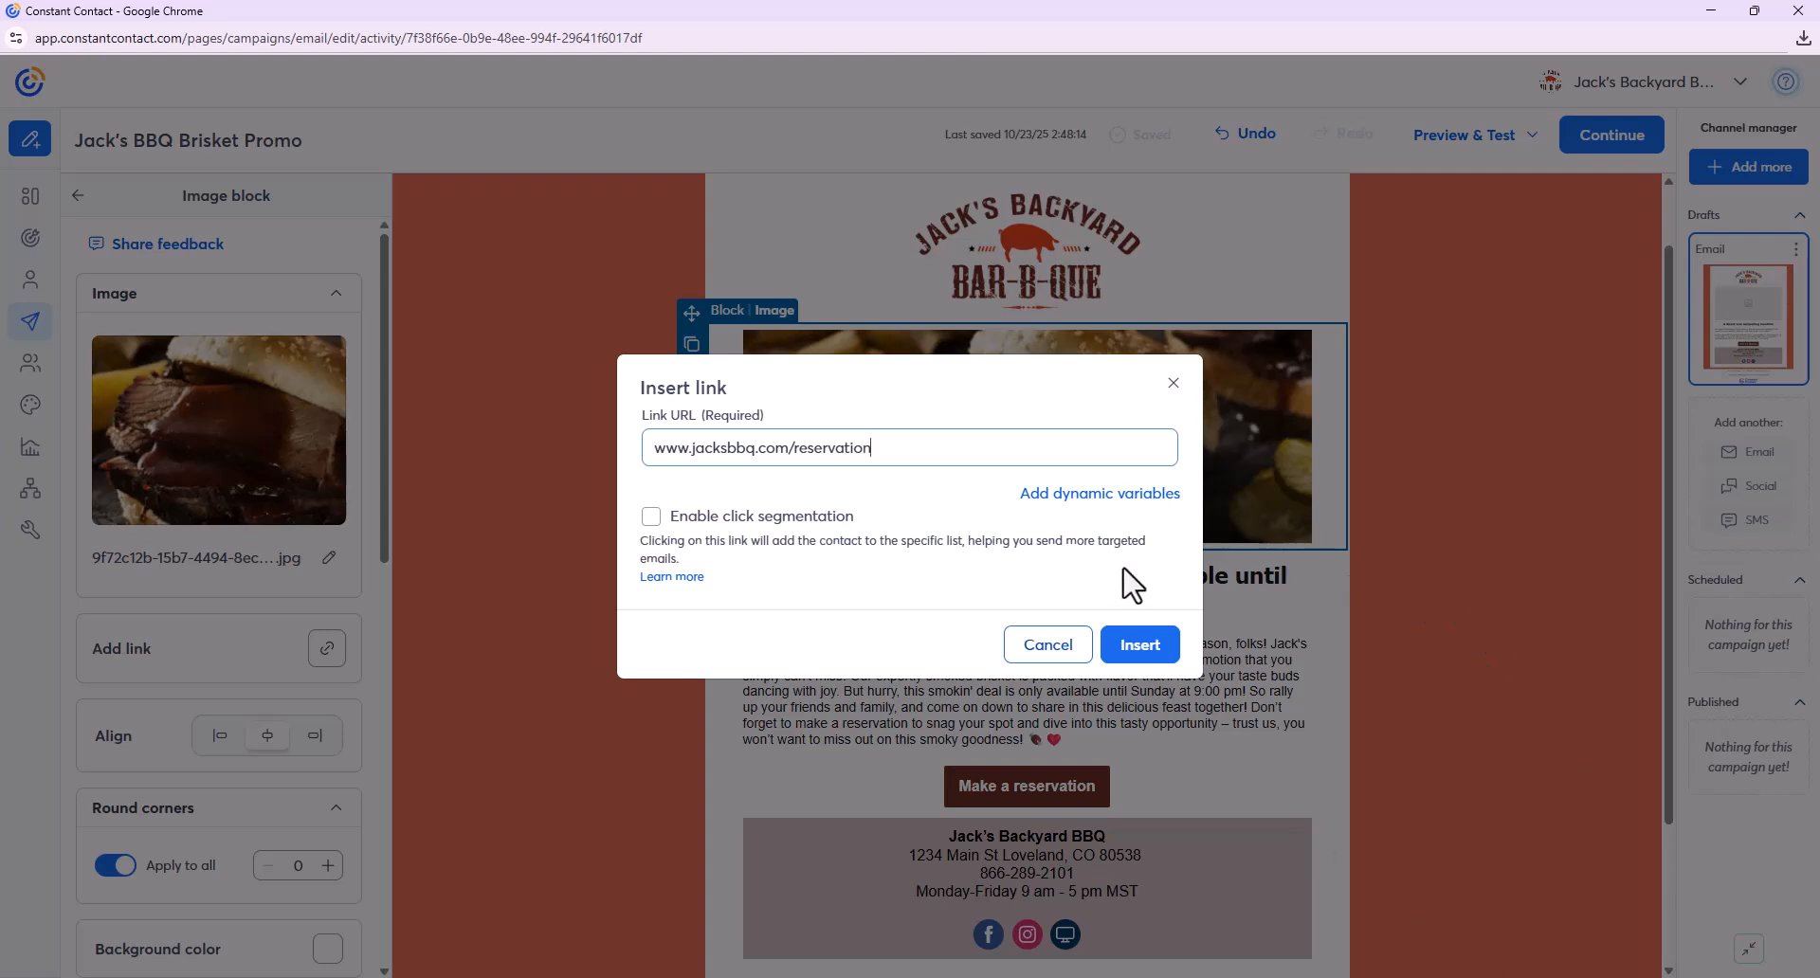
click(1131, 647)
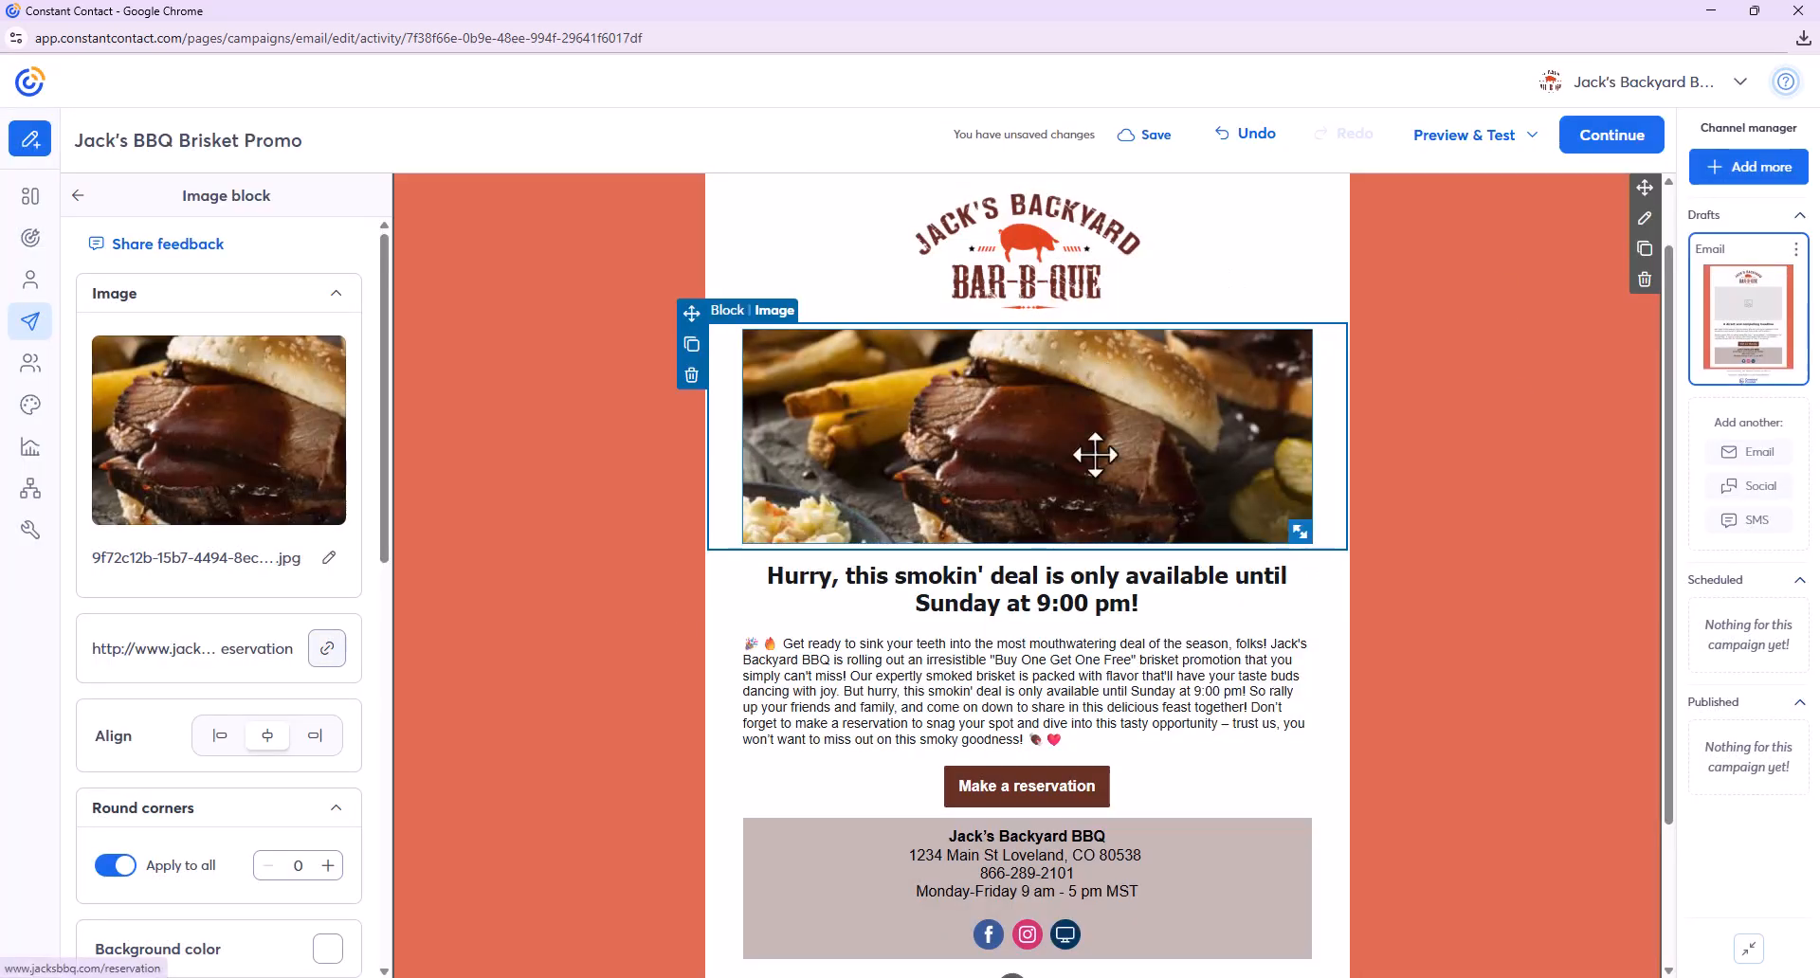
scroll(1582, 600, up, 1)
click(1560, 588)
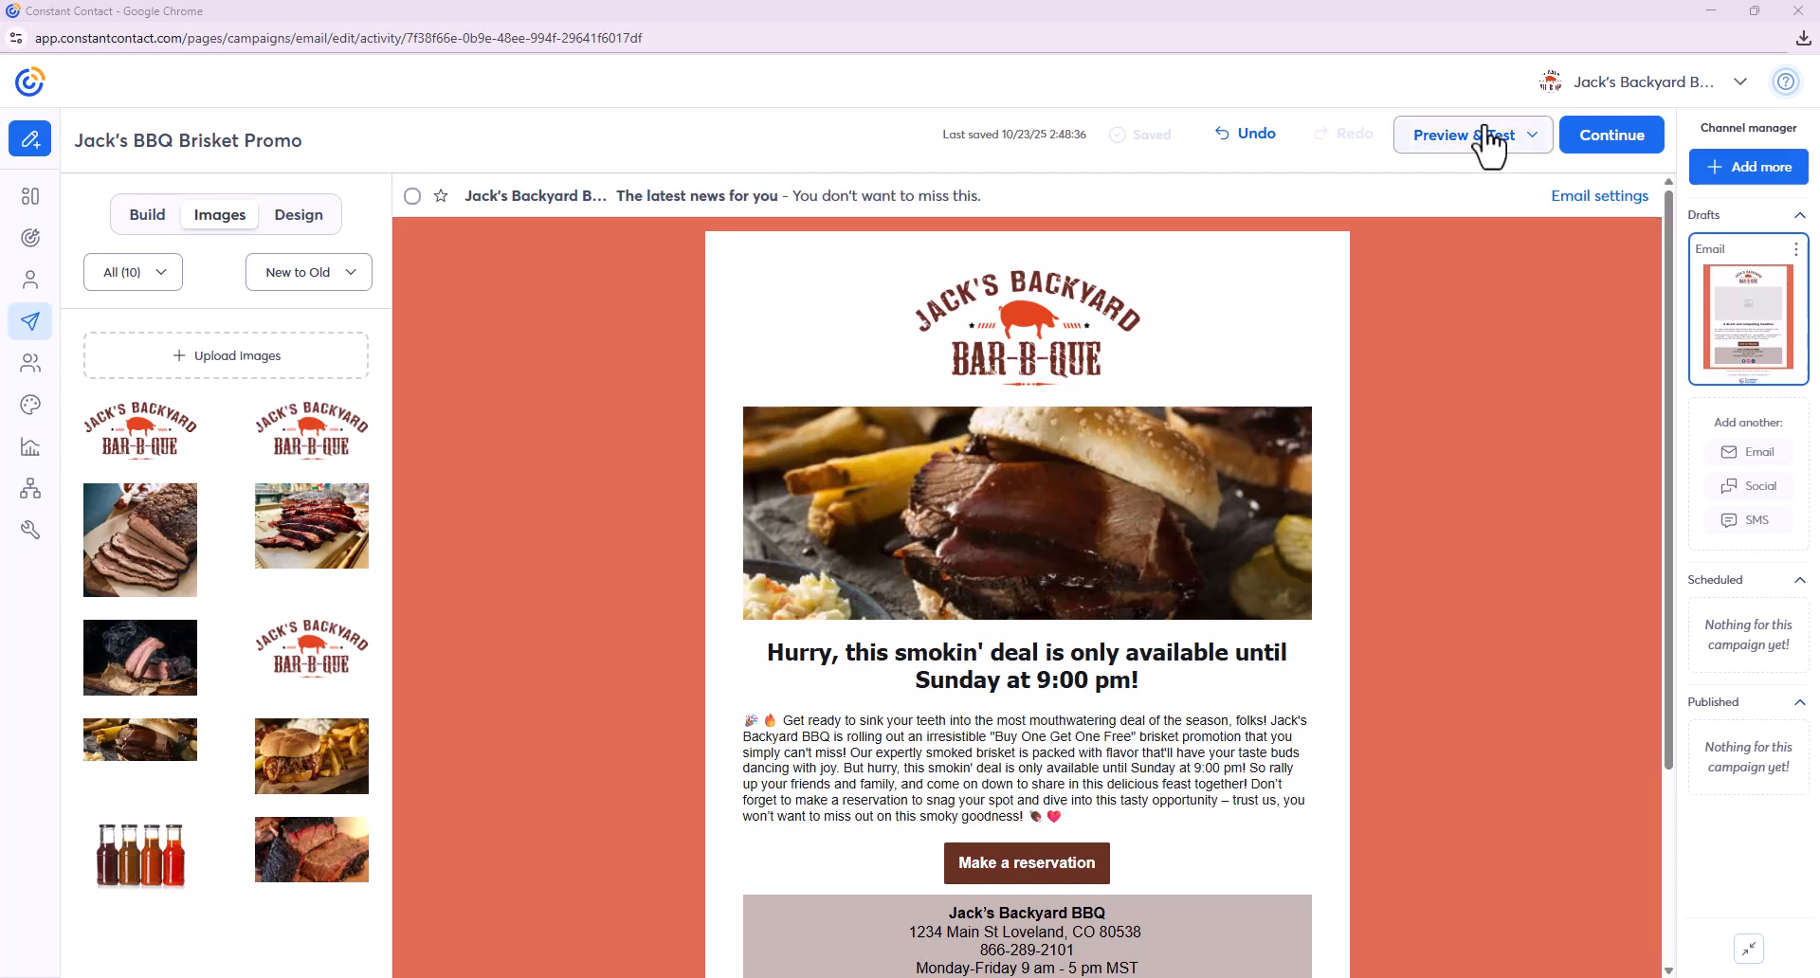
- Apply the recommended subject "BOGO Brisket! Ends Sunday at 9 PM!" and preheader "Gather Your Crew for a Feast! BOGO Brisket Offer Ends Soon!" and save the email settings
click(1606, 197)
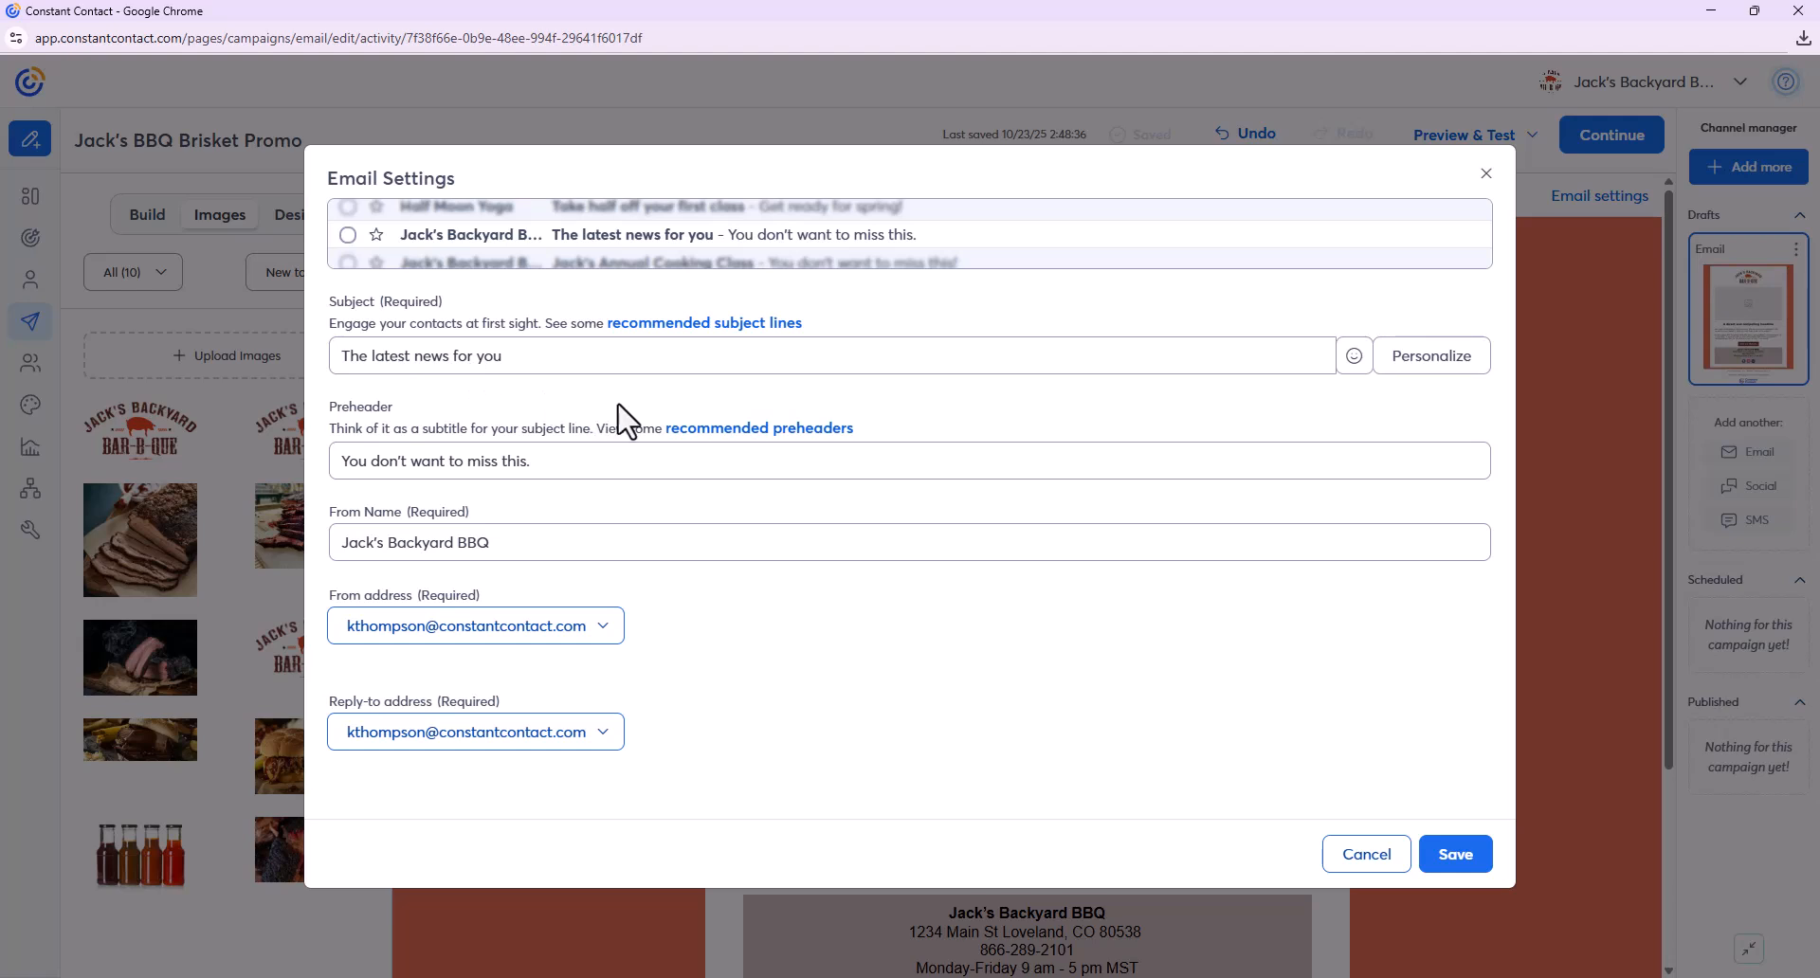
click(644, 324)
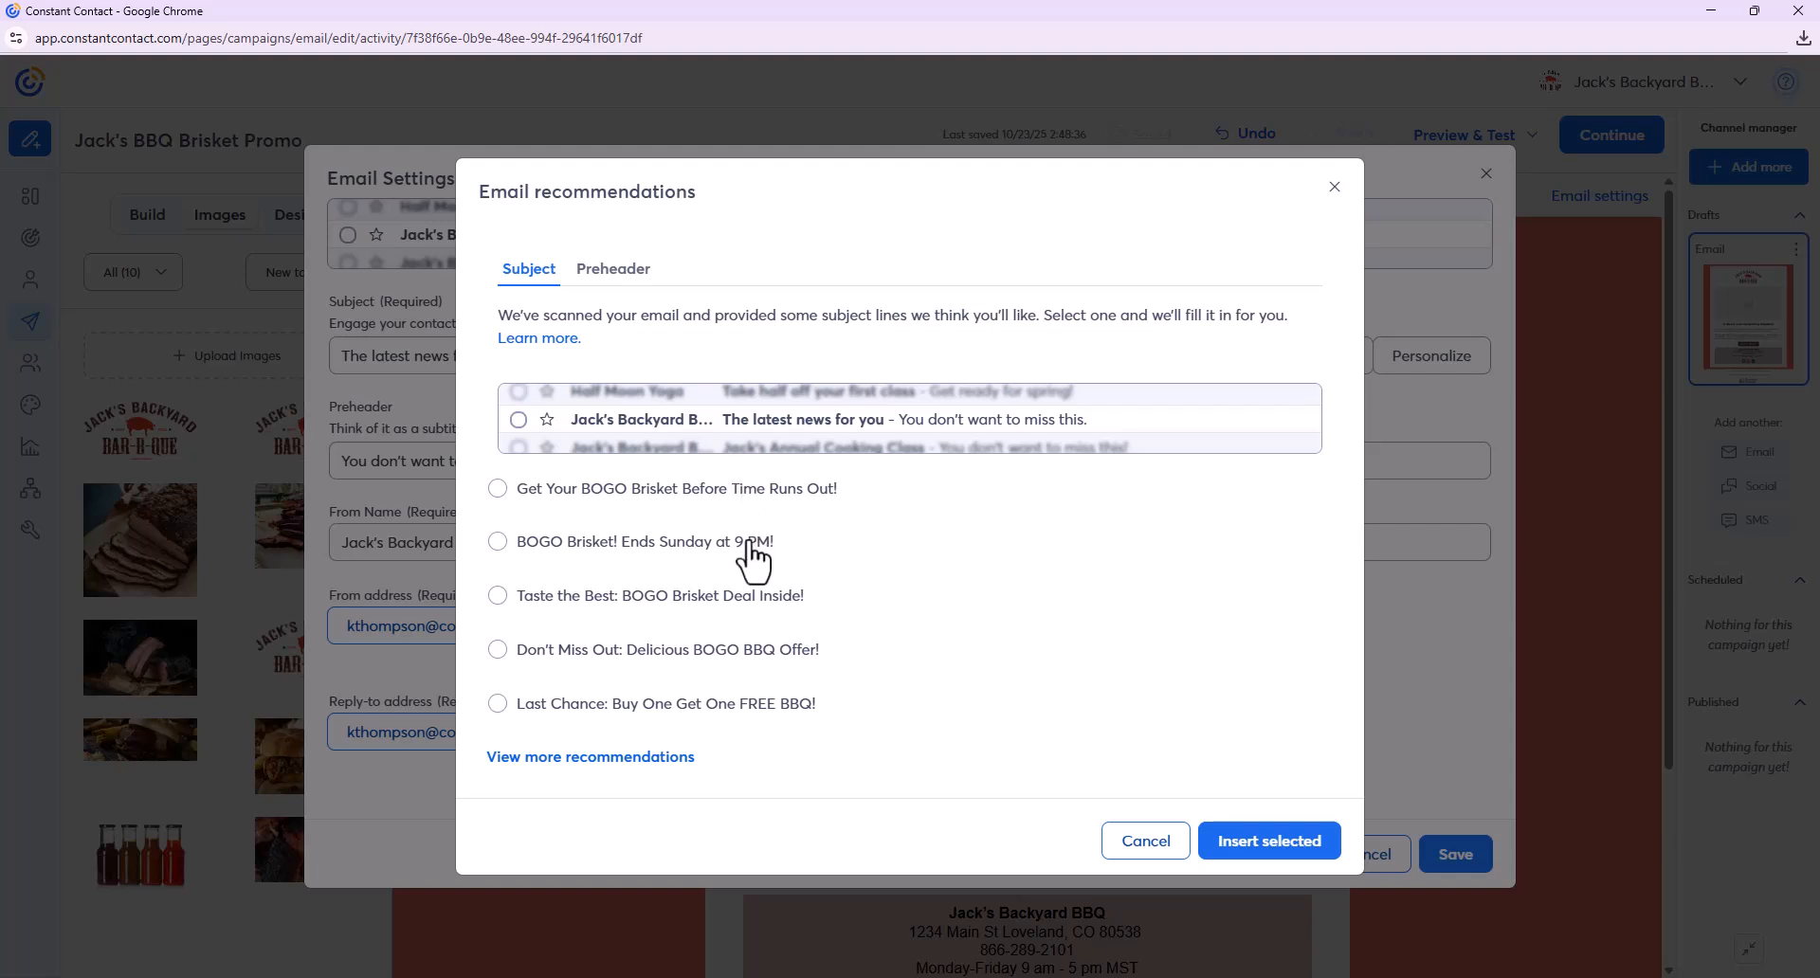
click(499, 542)
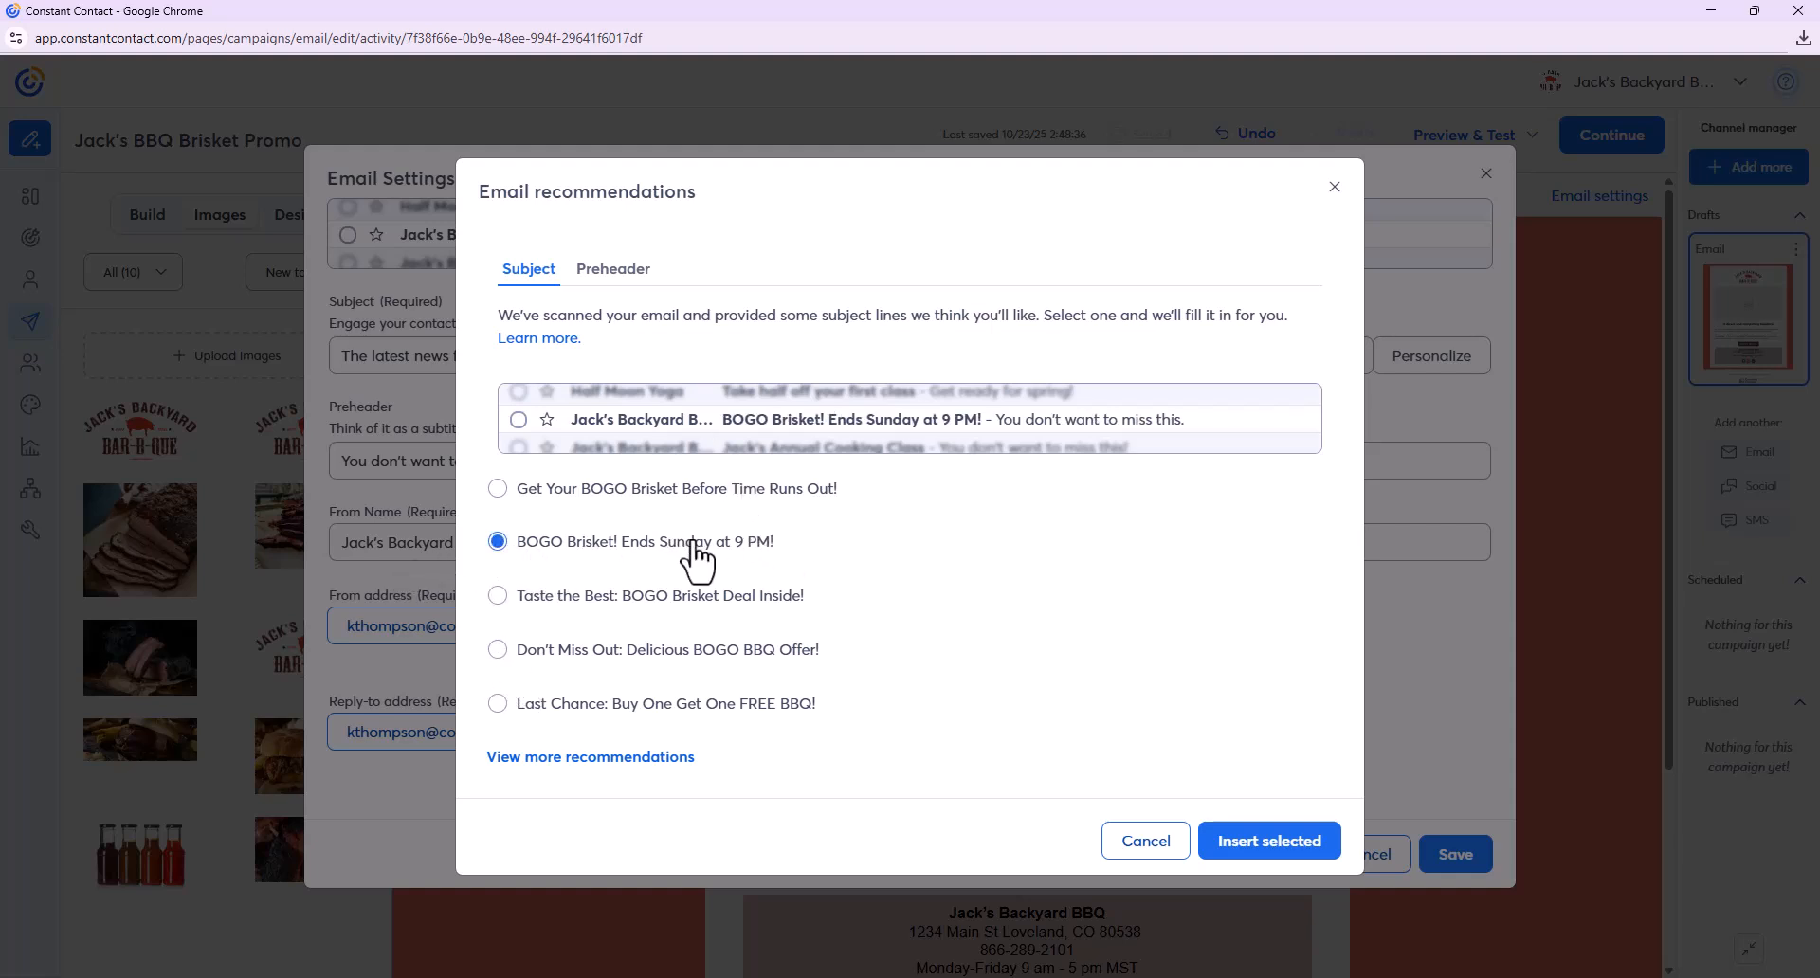
click(607, 275)
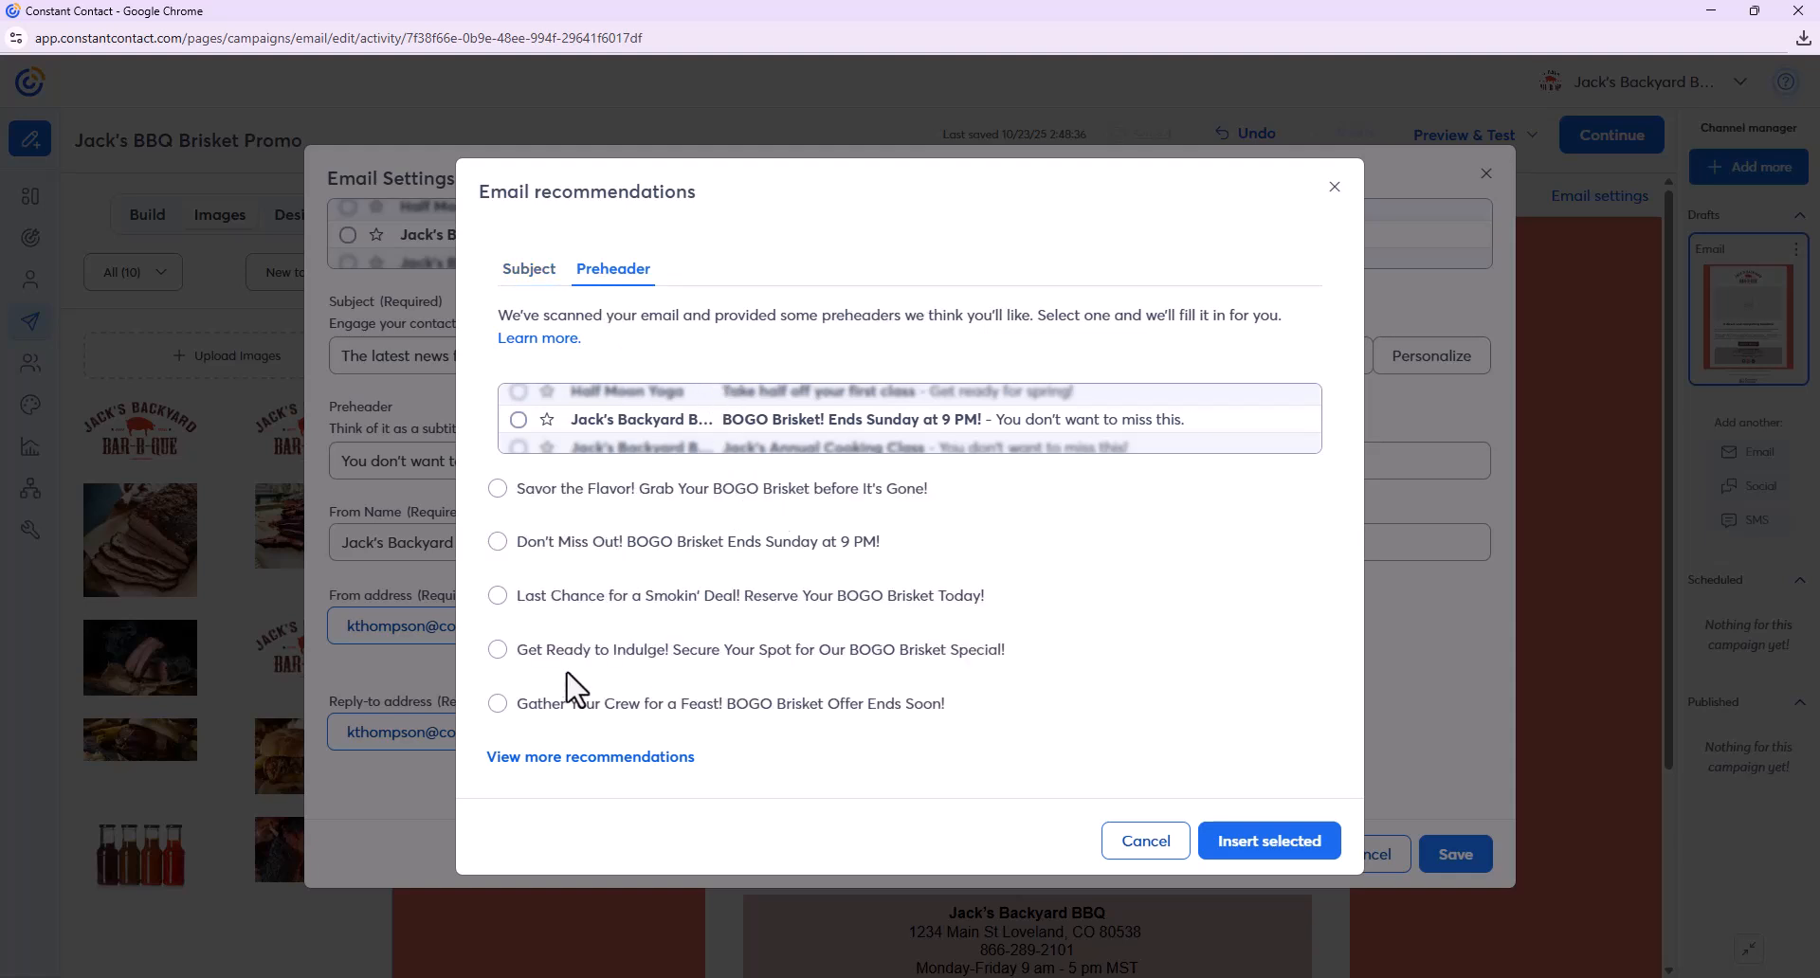
click(497, 706)
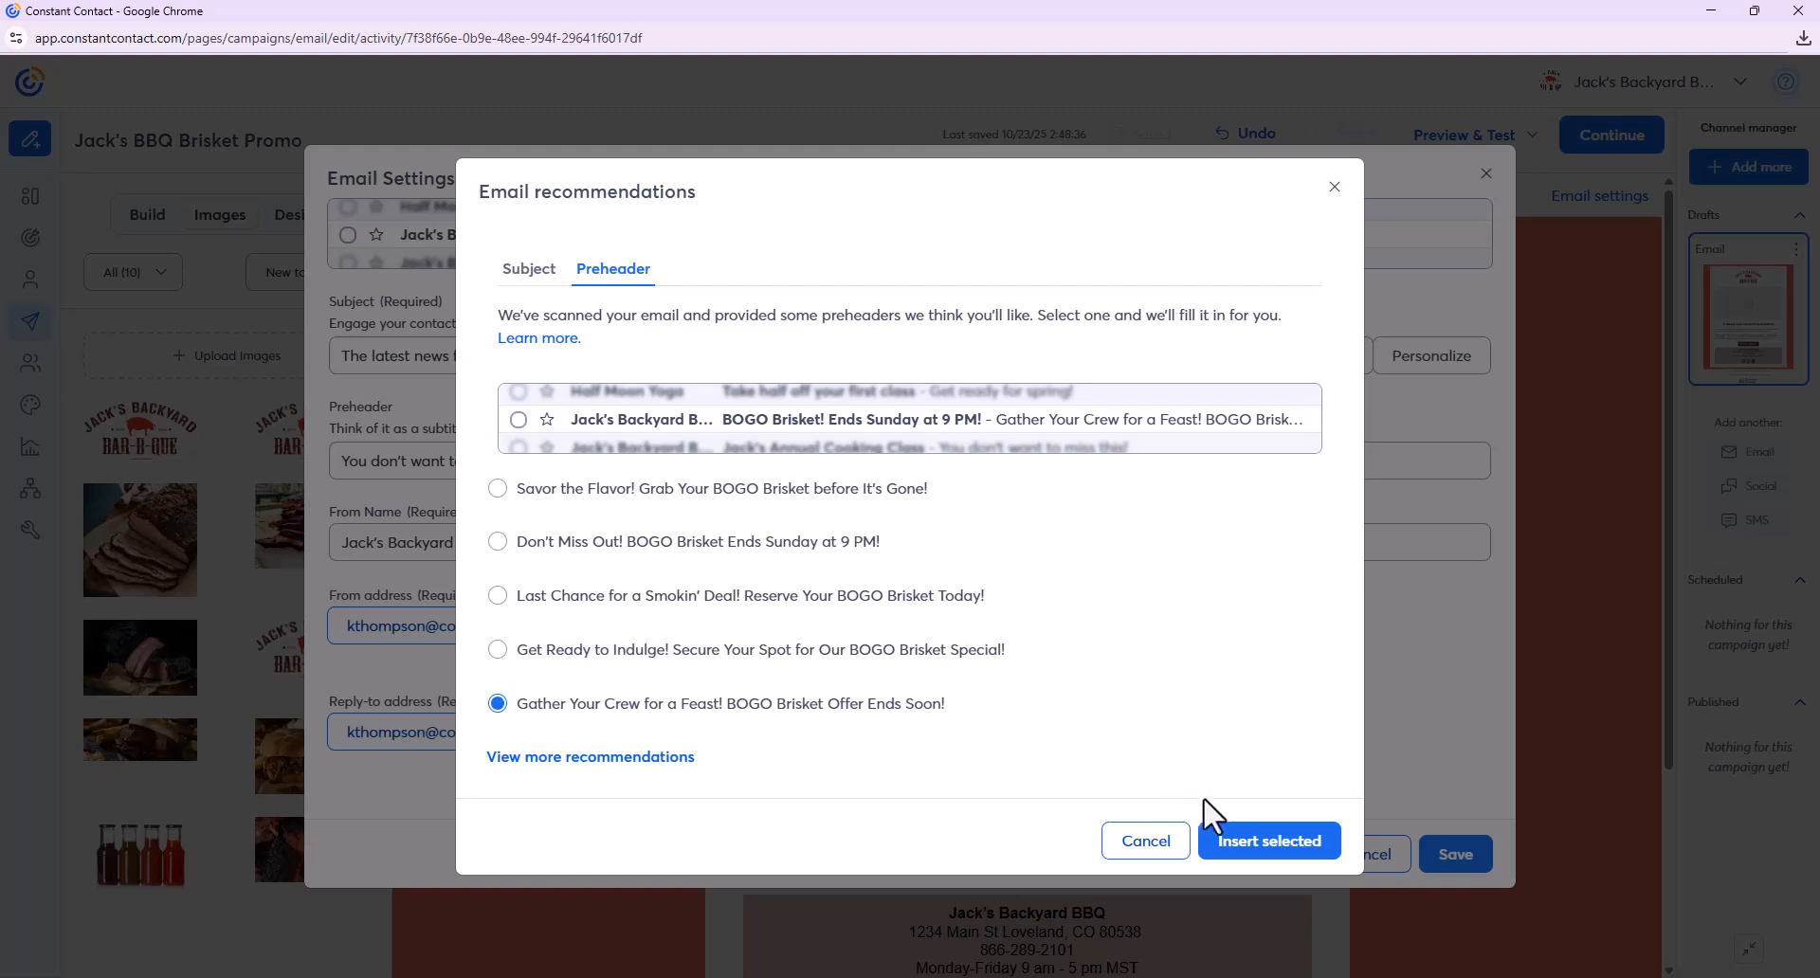
click(1264, 846)
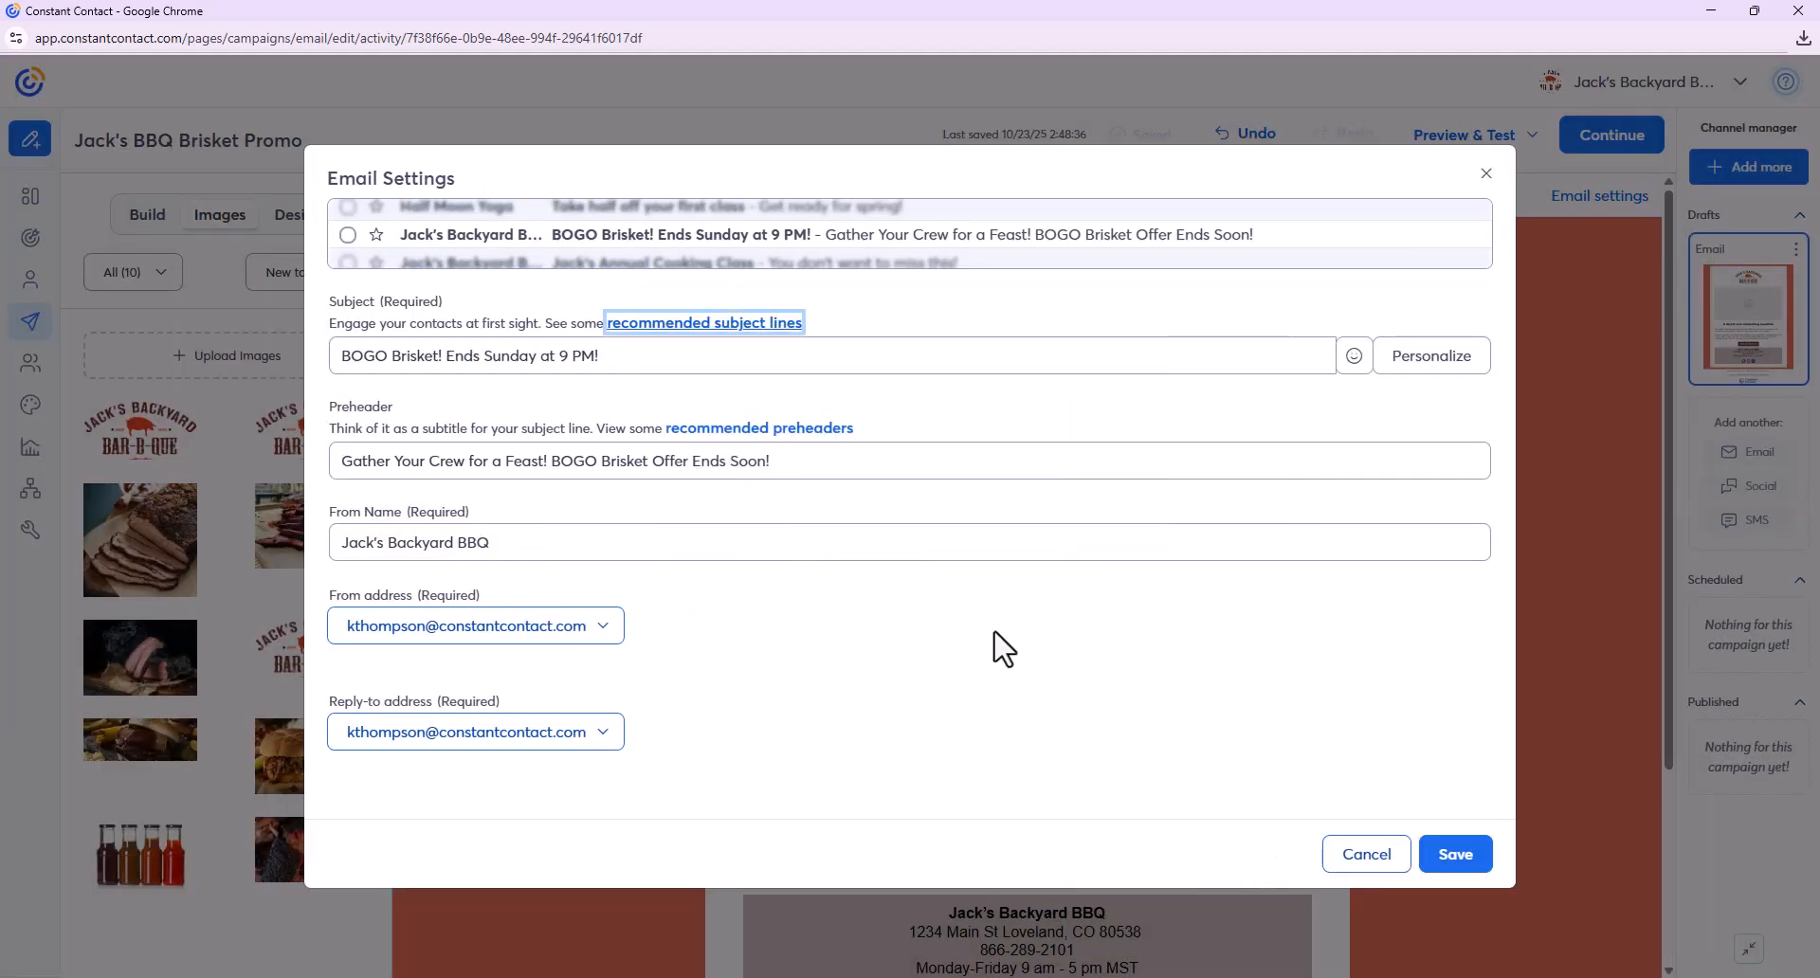
click(1455, 855)
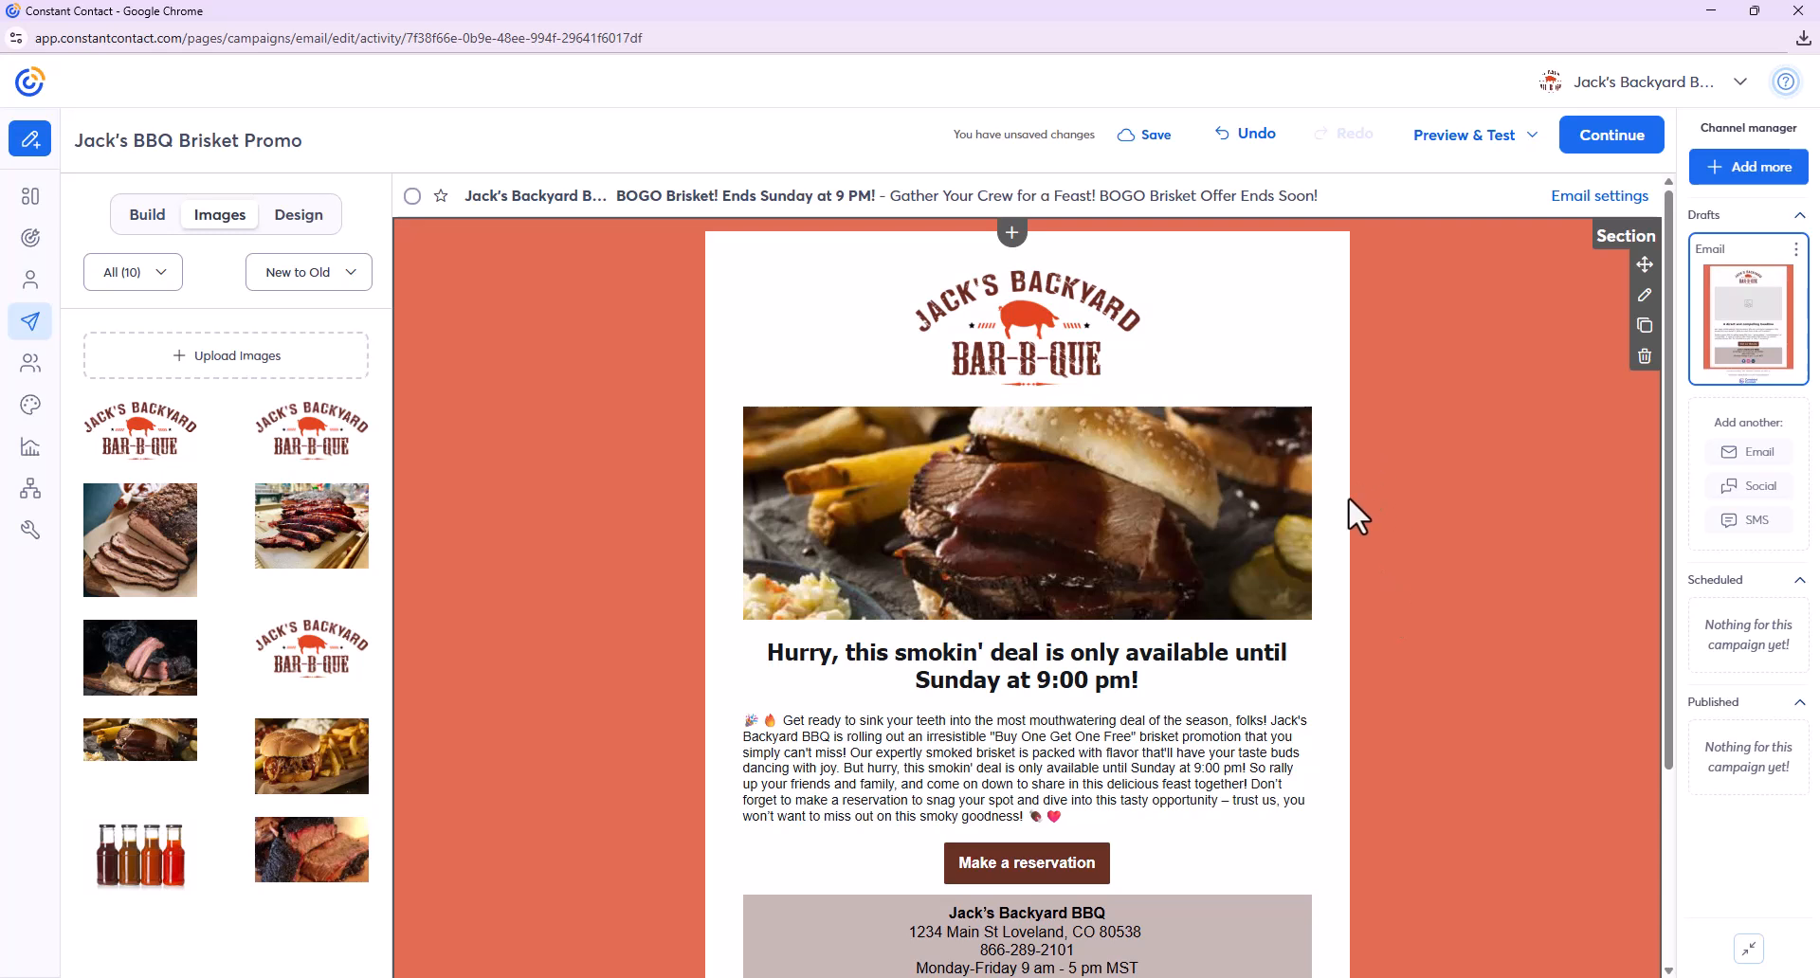
- Preview the email's desktop and mobile versions from header to footer, check the Inbox preview option, and return to the editor
click(1452, 138)
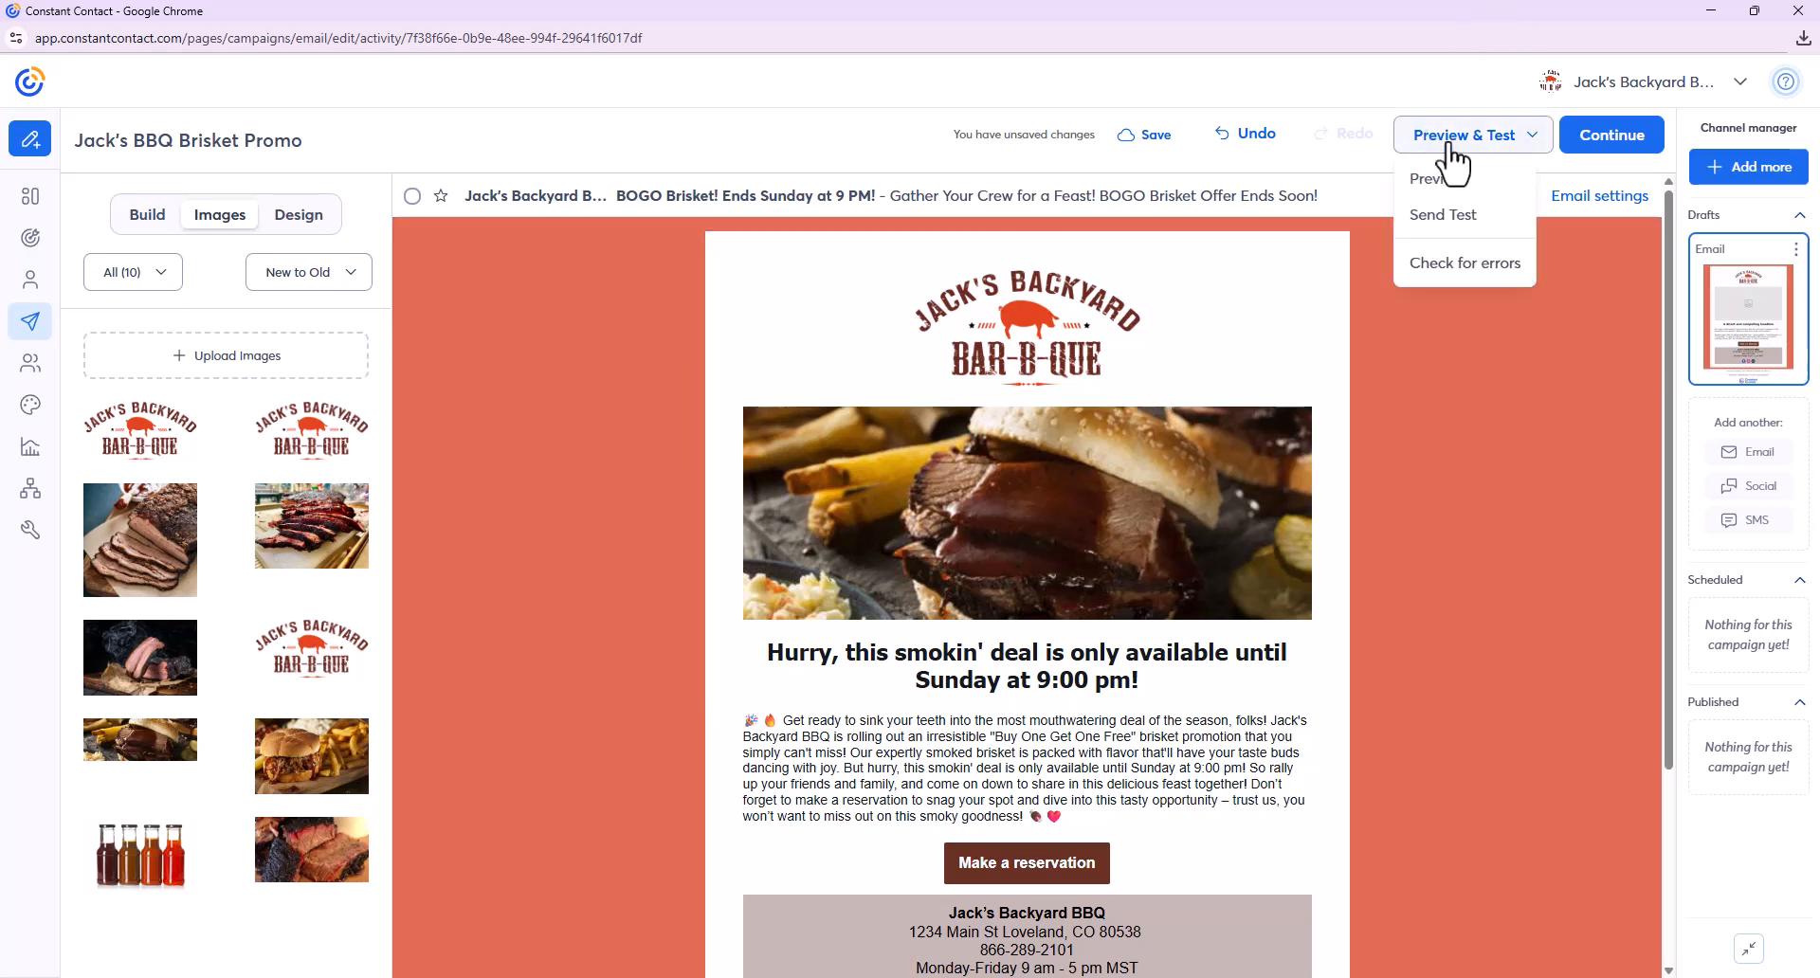
click(1479, 216)
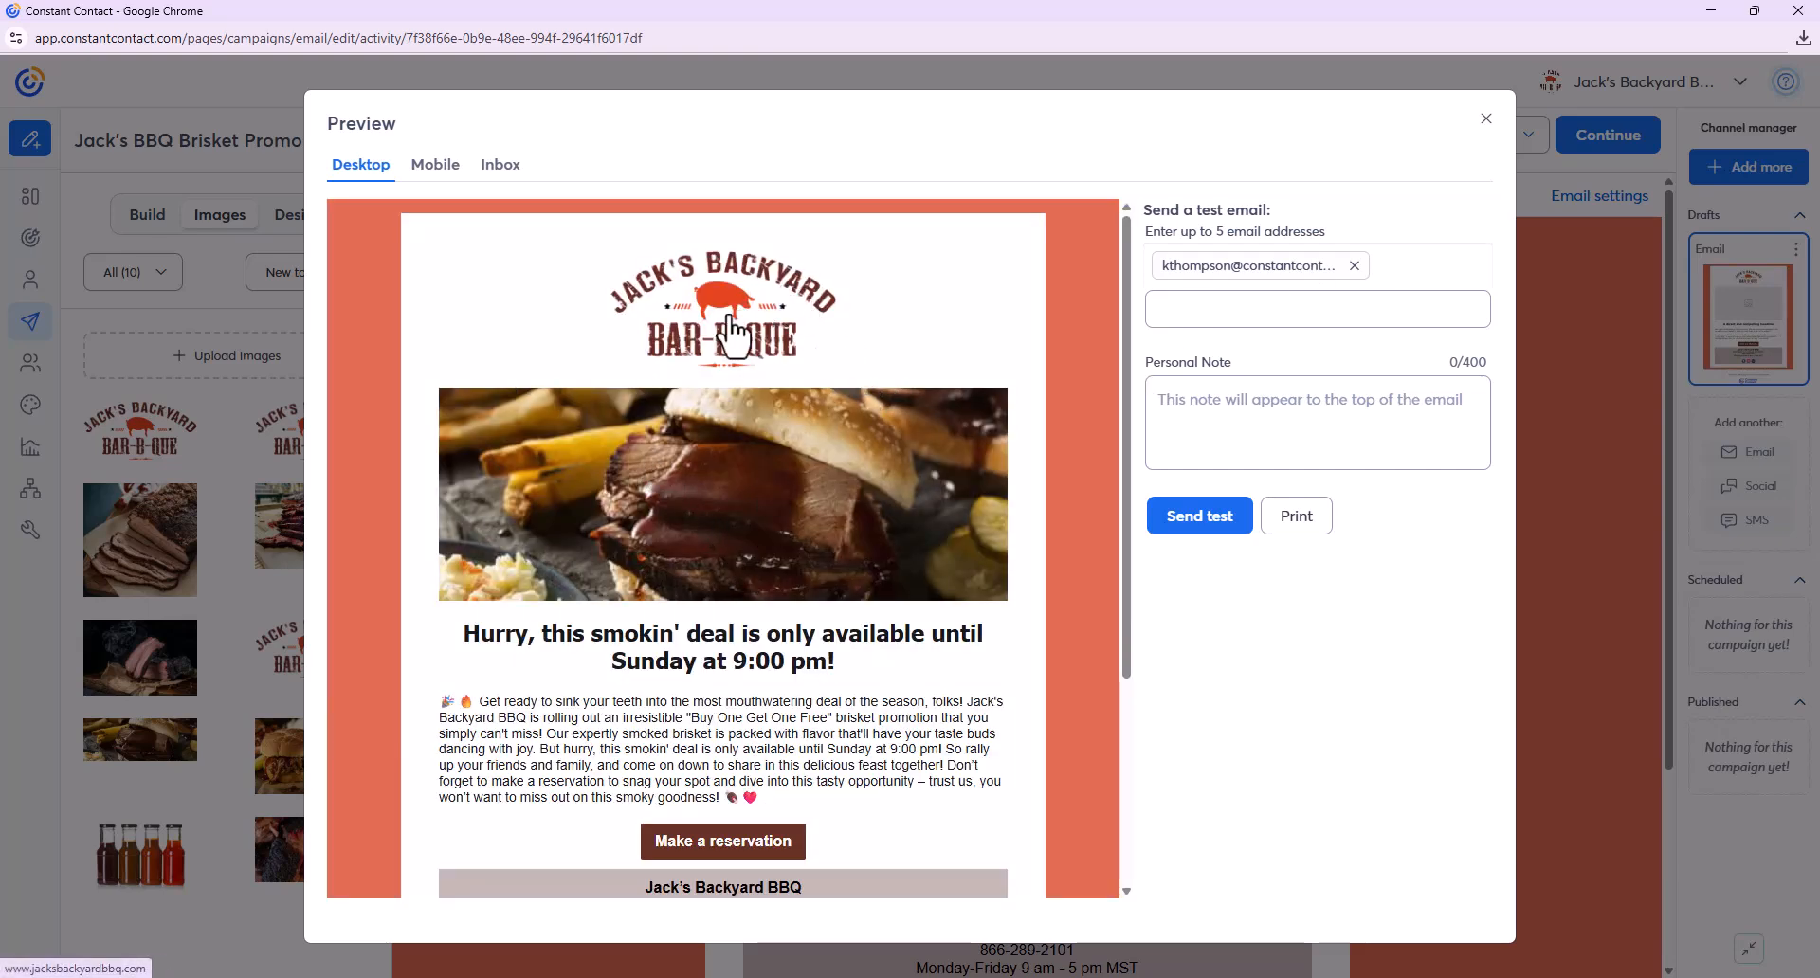
scroll(718, 521, down, 3)
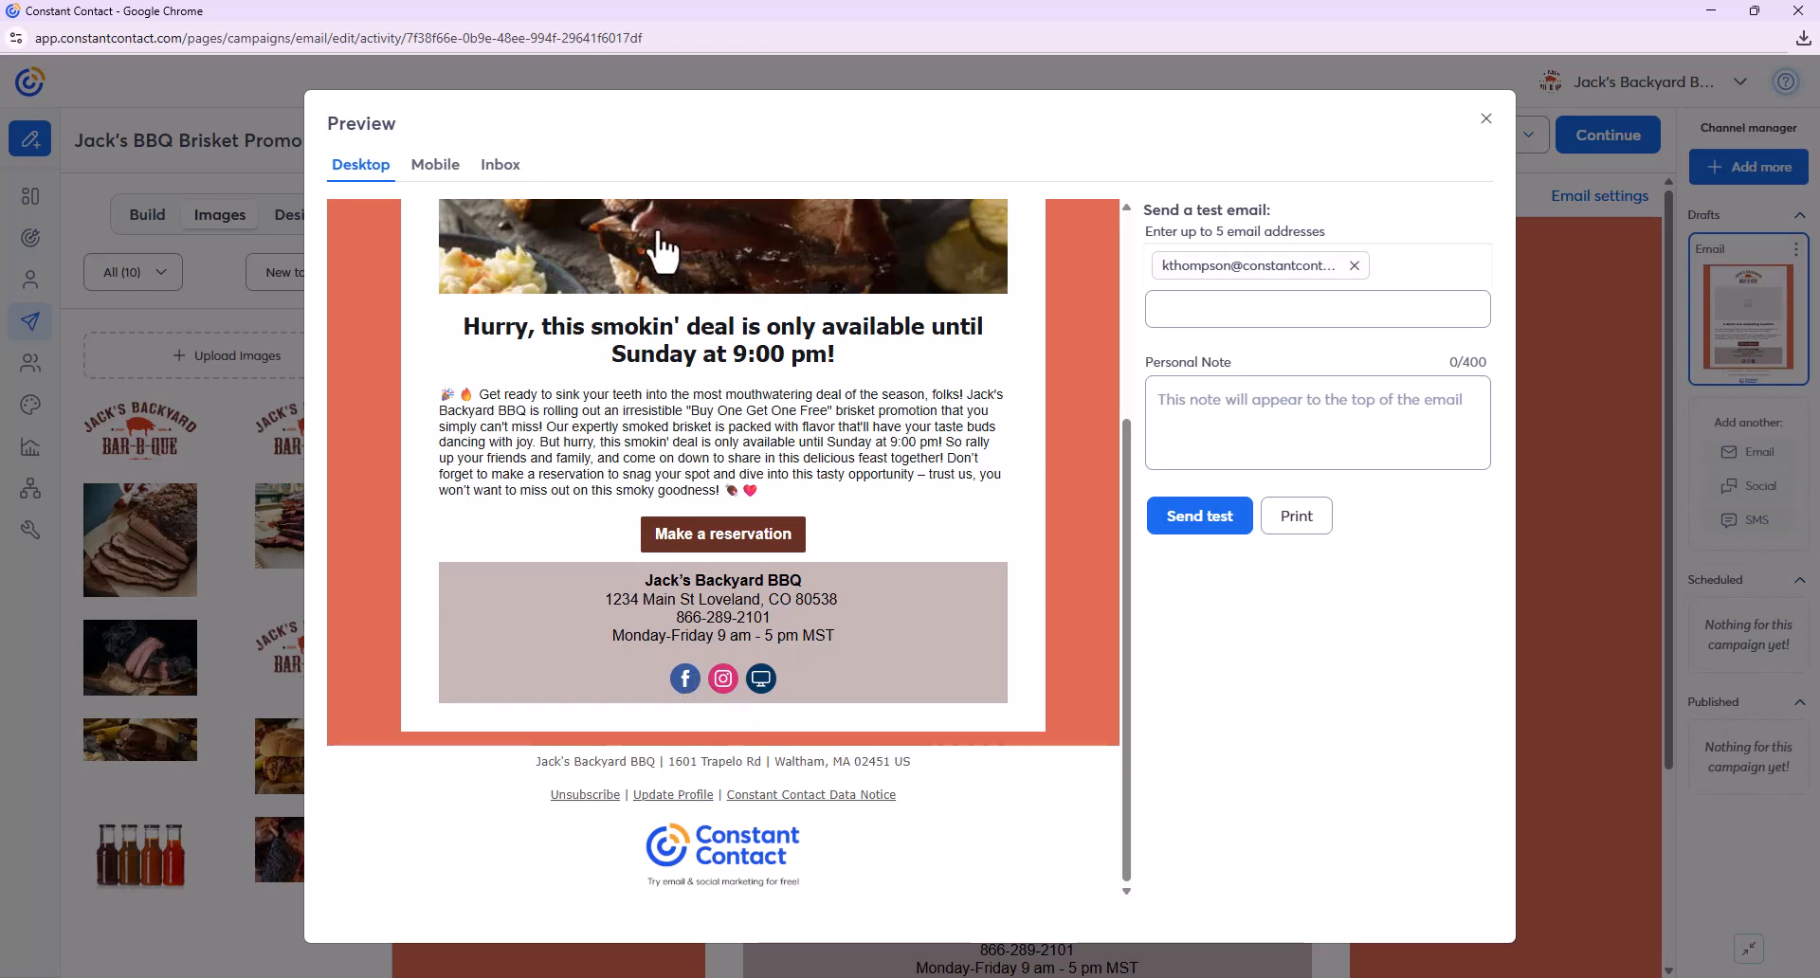
scroll(839, 403, up, 4)
click(438, 167)
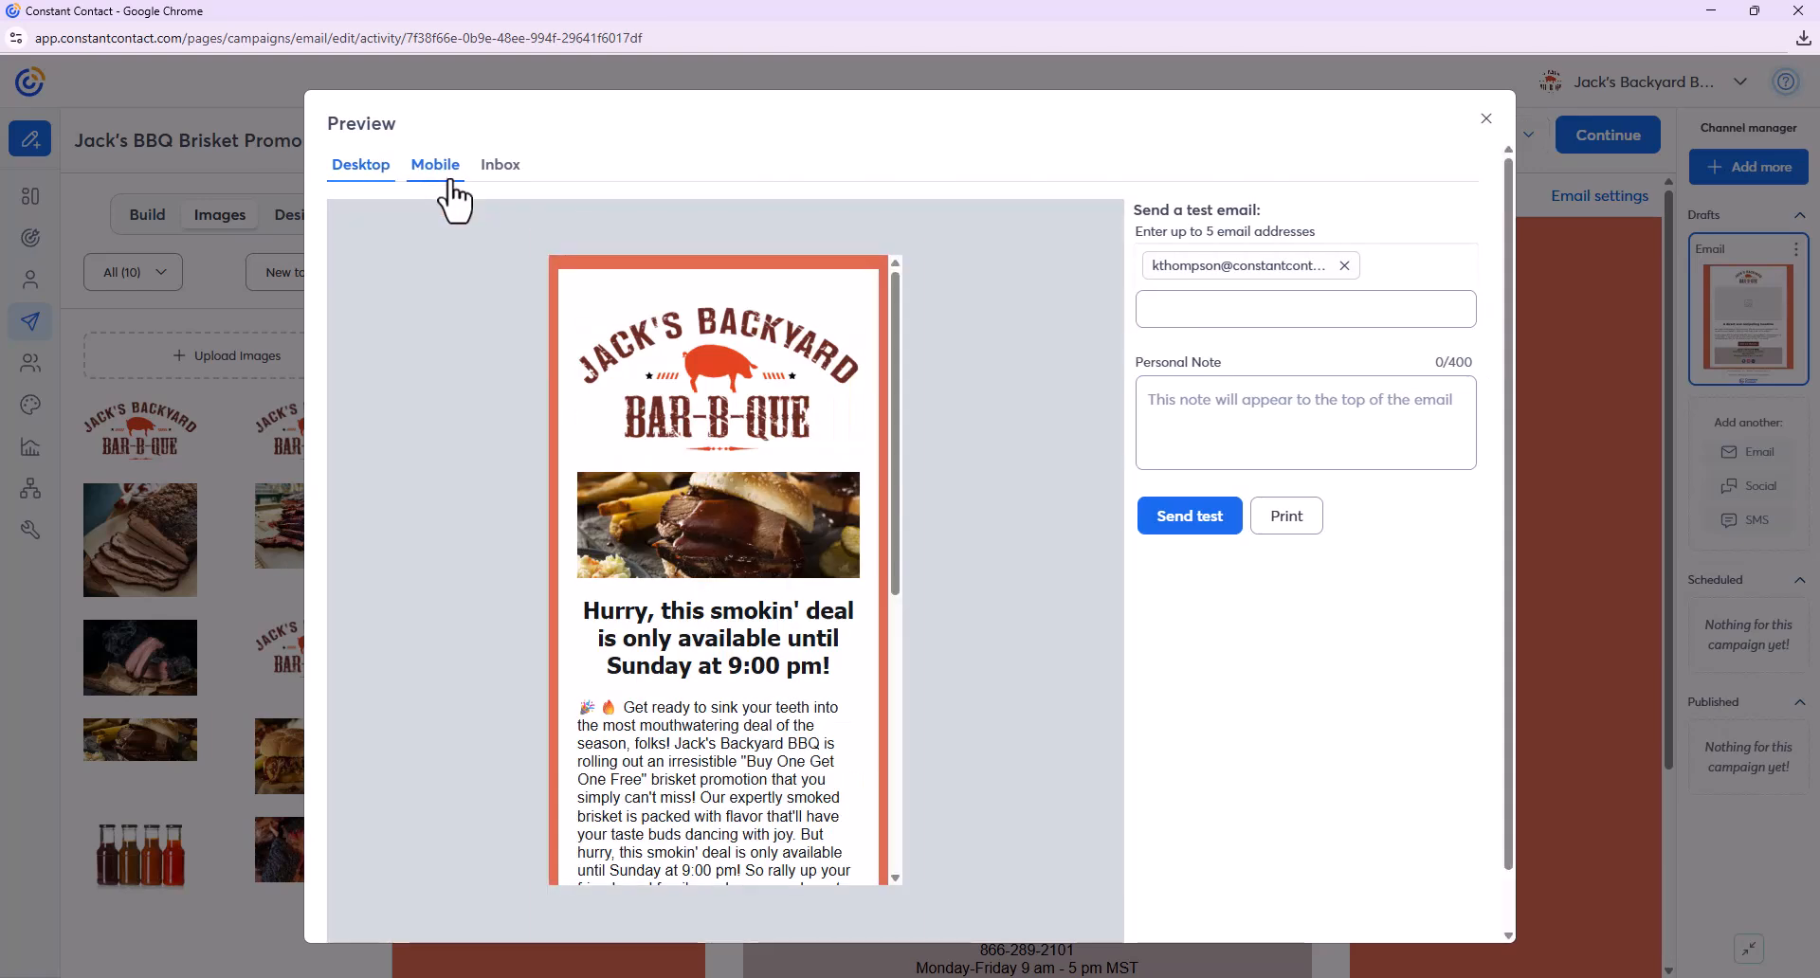
scroll(700, 488, down, 5)
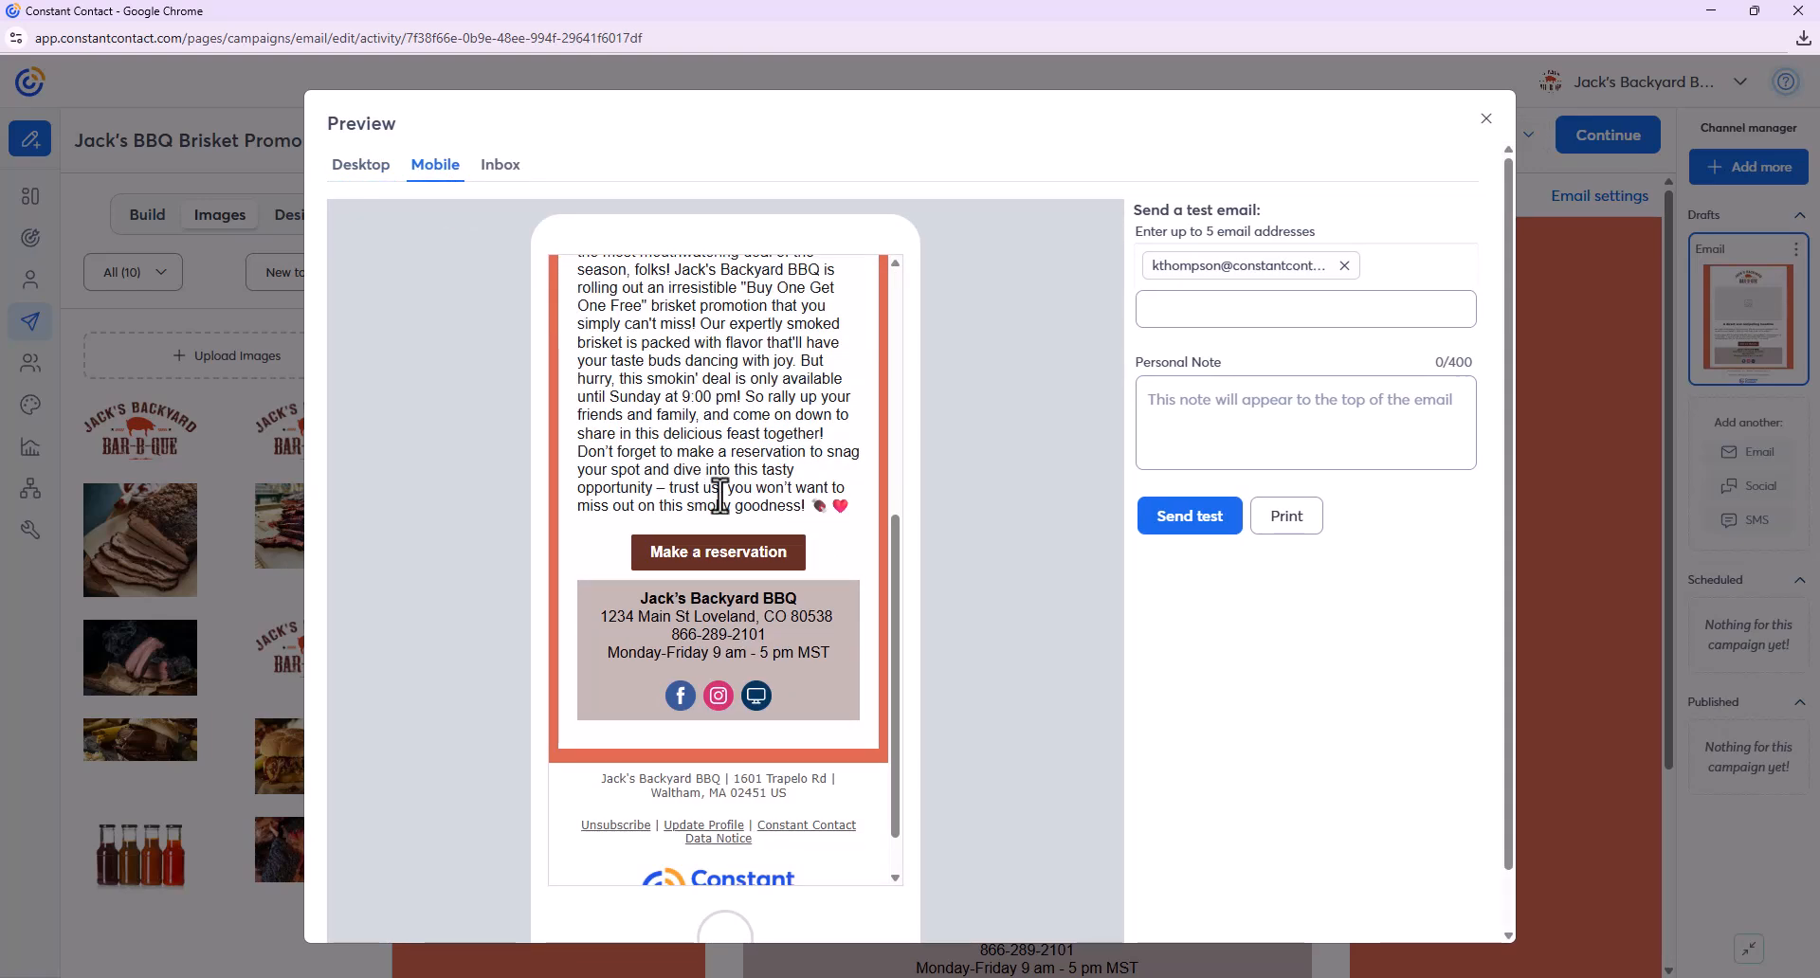
scroll(721, 495, up, 5)
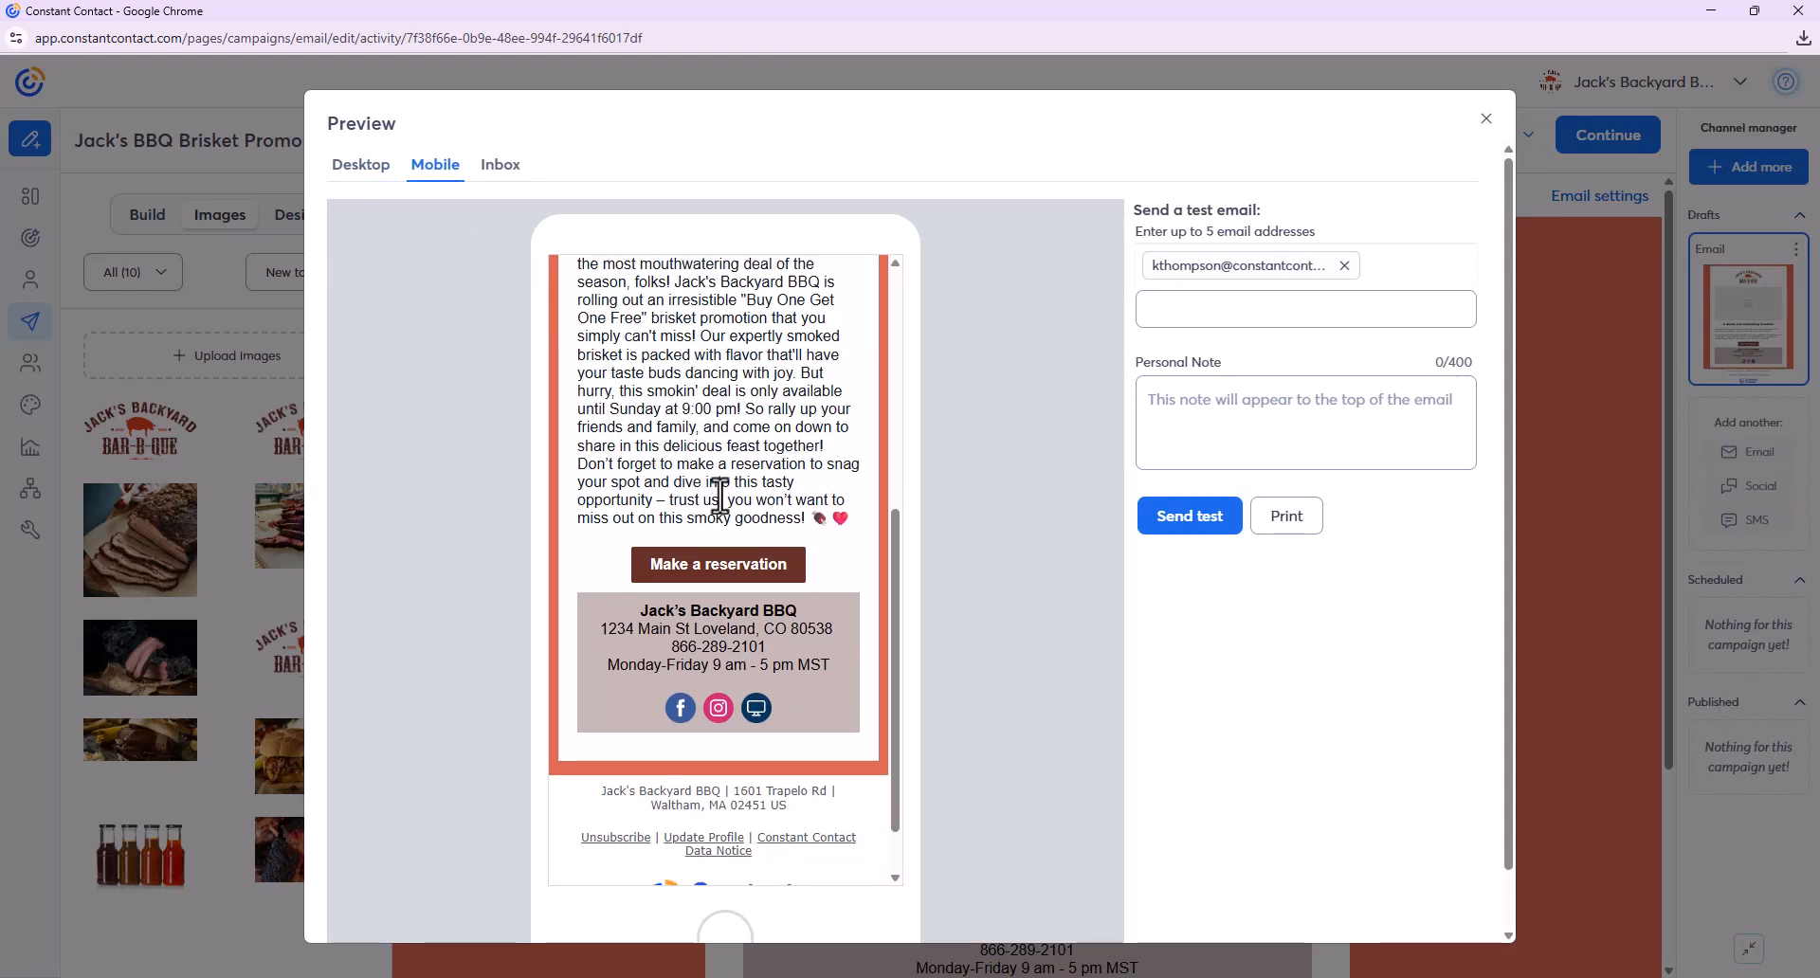
click(520, 194)
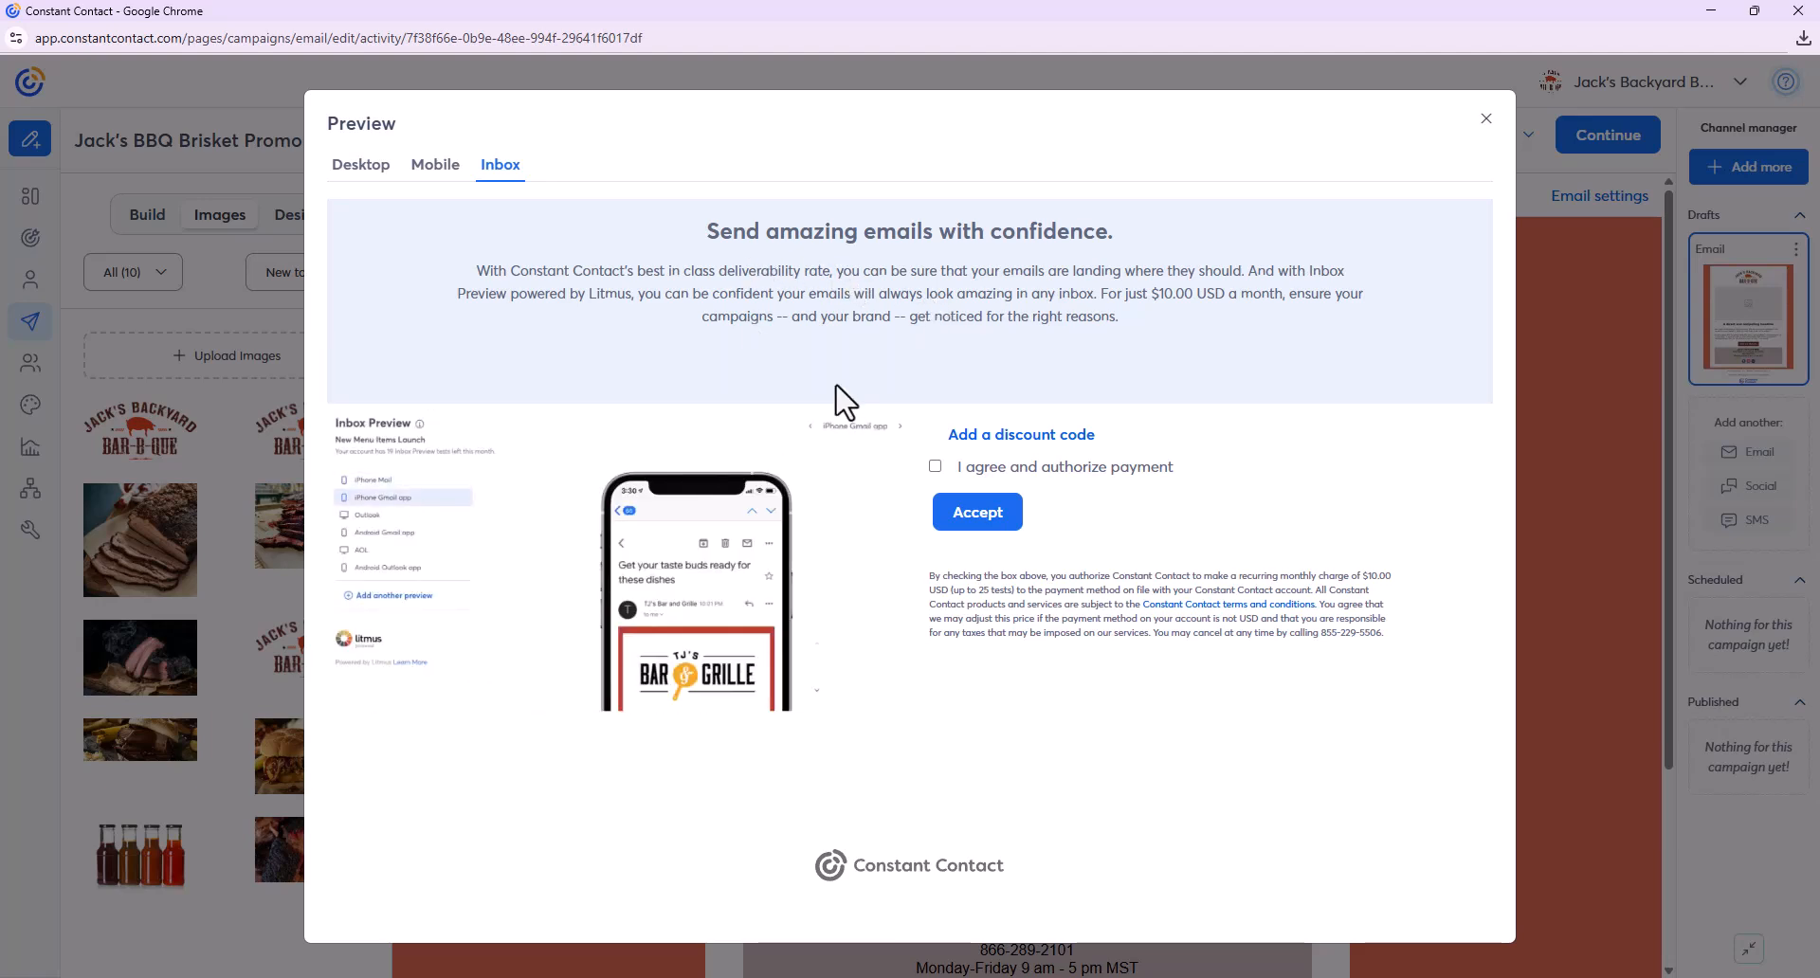
click(438, 169)
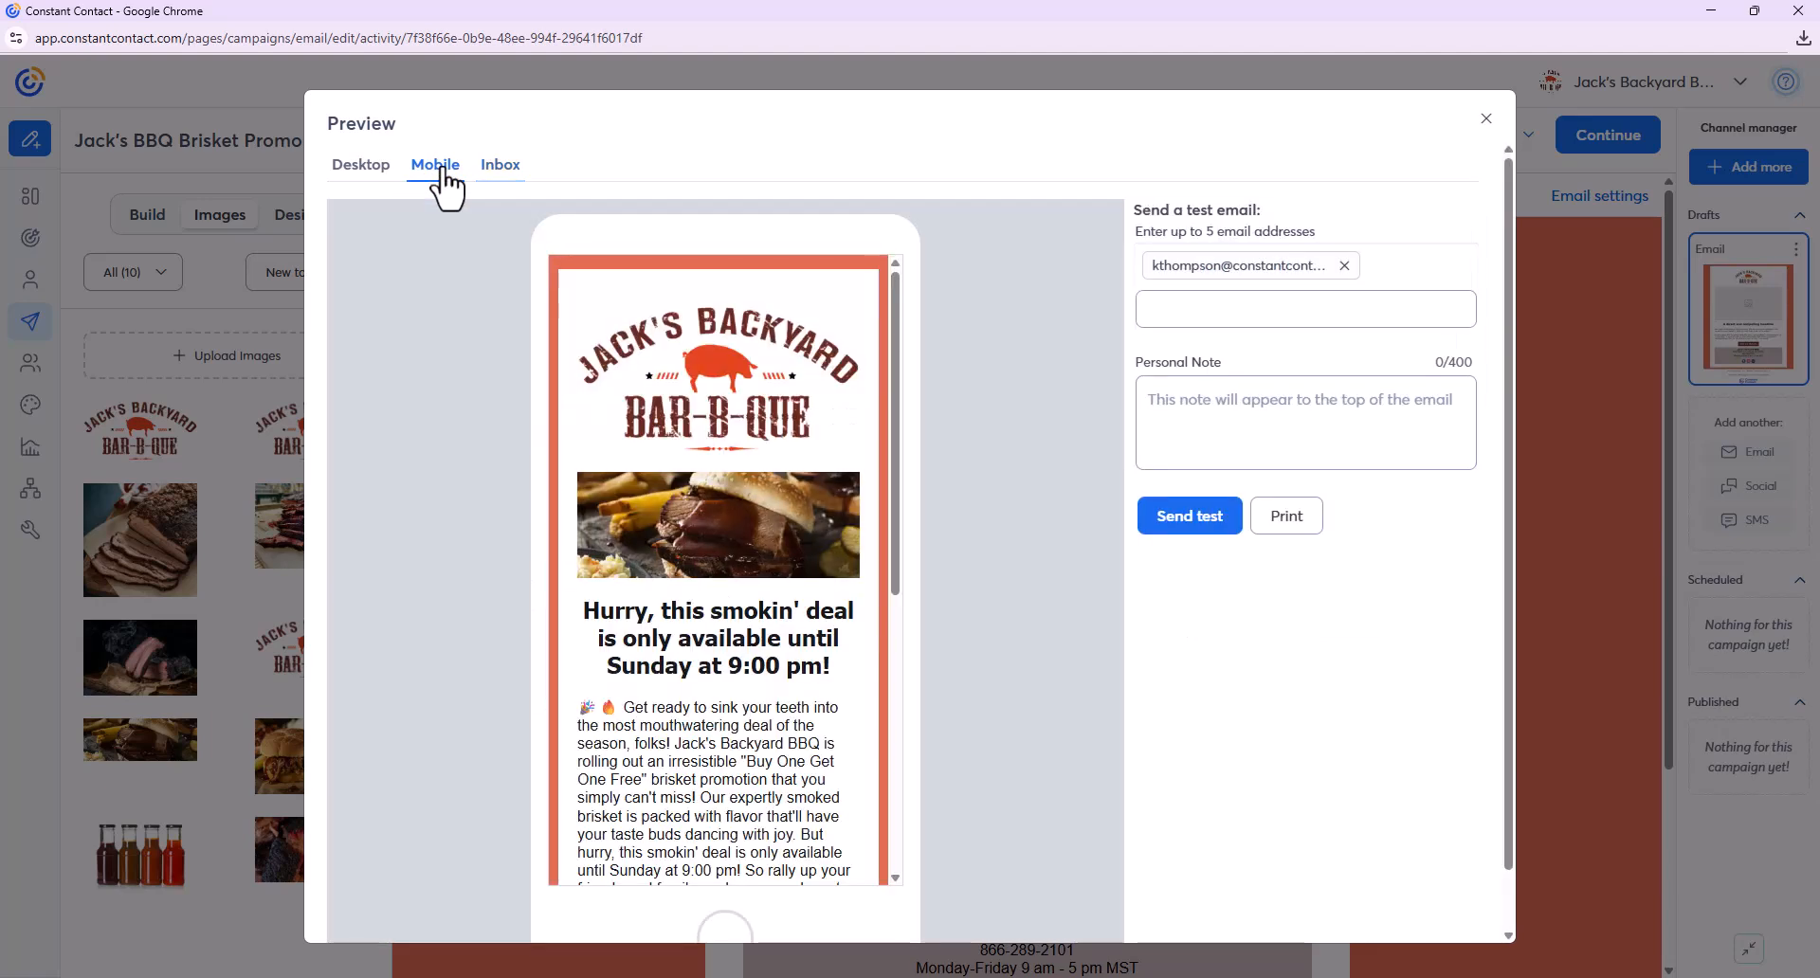
click(367, 171)
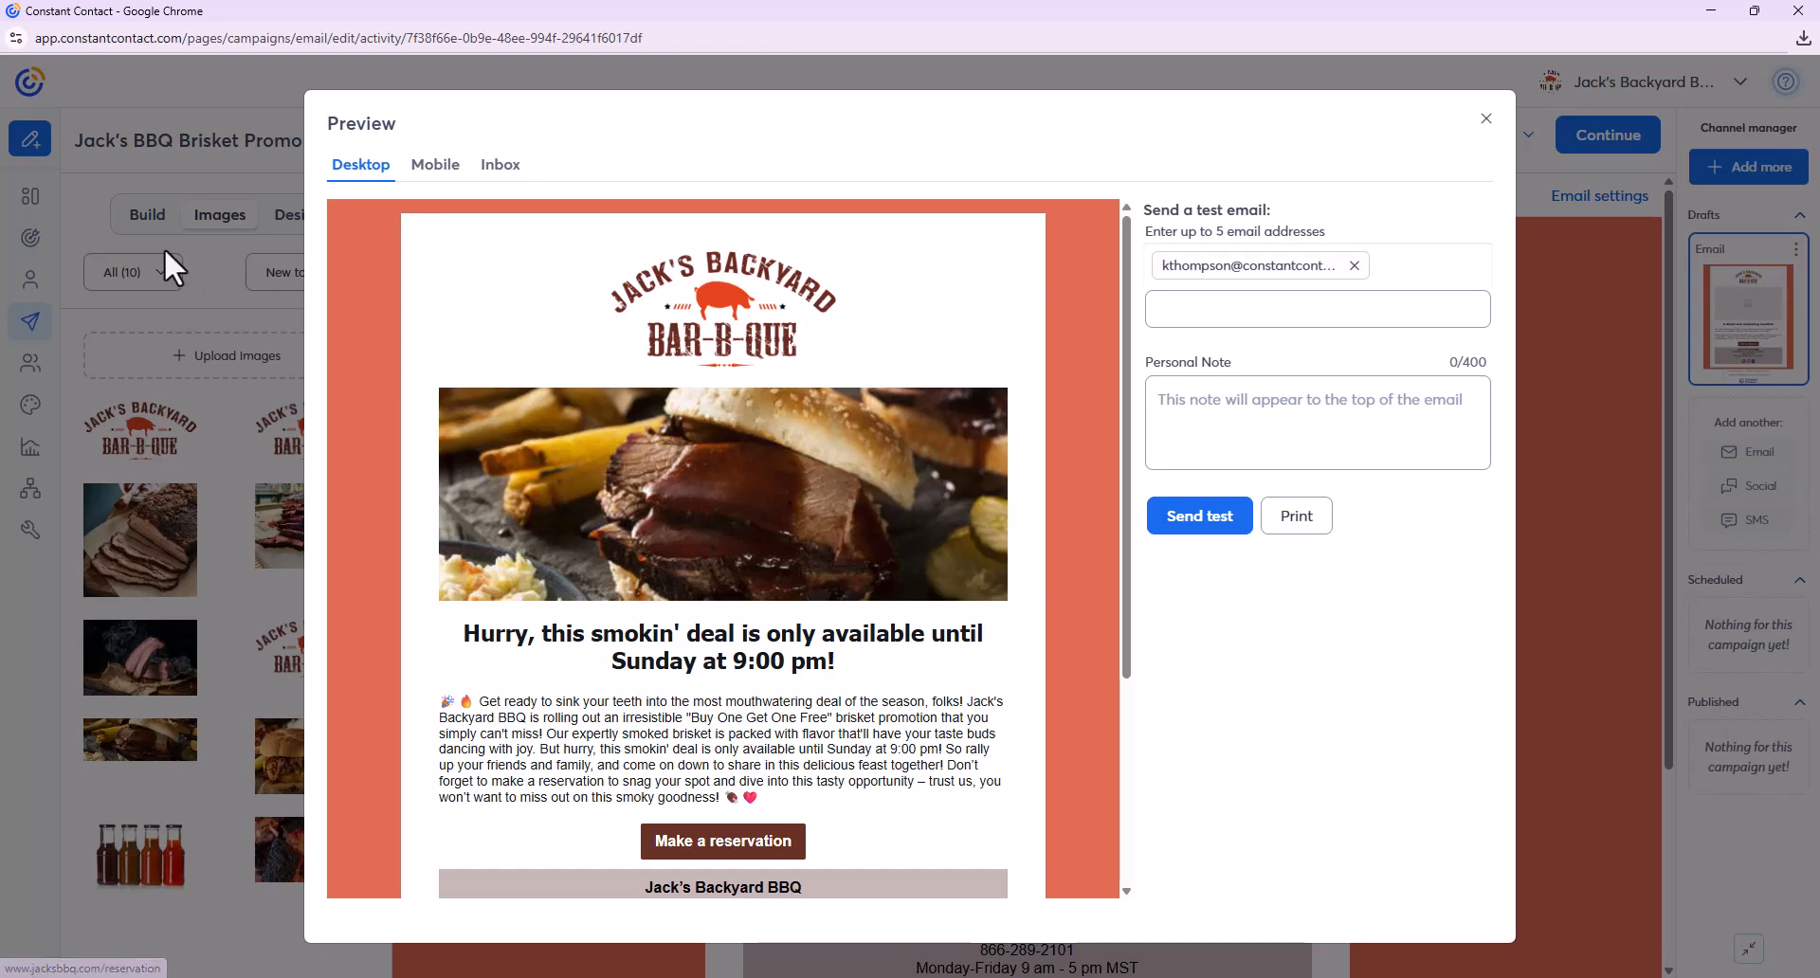
click(1485, 122)
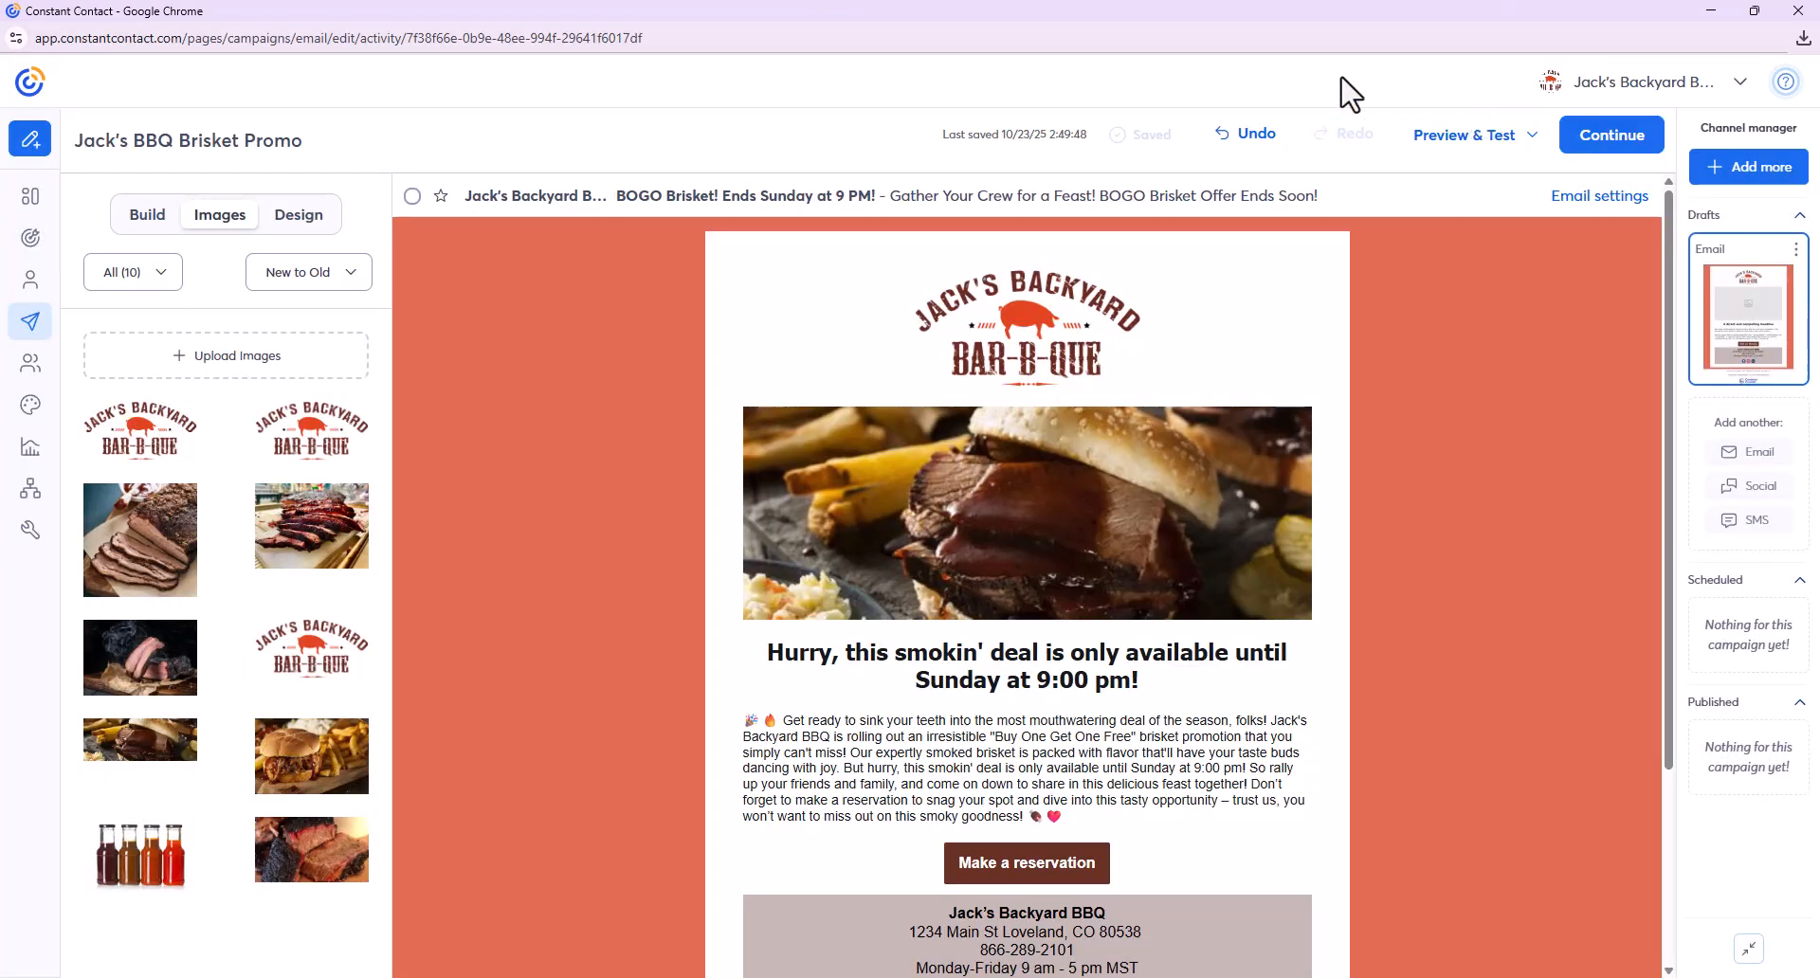
- Continue to the email's sending options and set it to go out on 10/27/2025 at 1:30 PM
click(1616, 142)
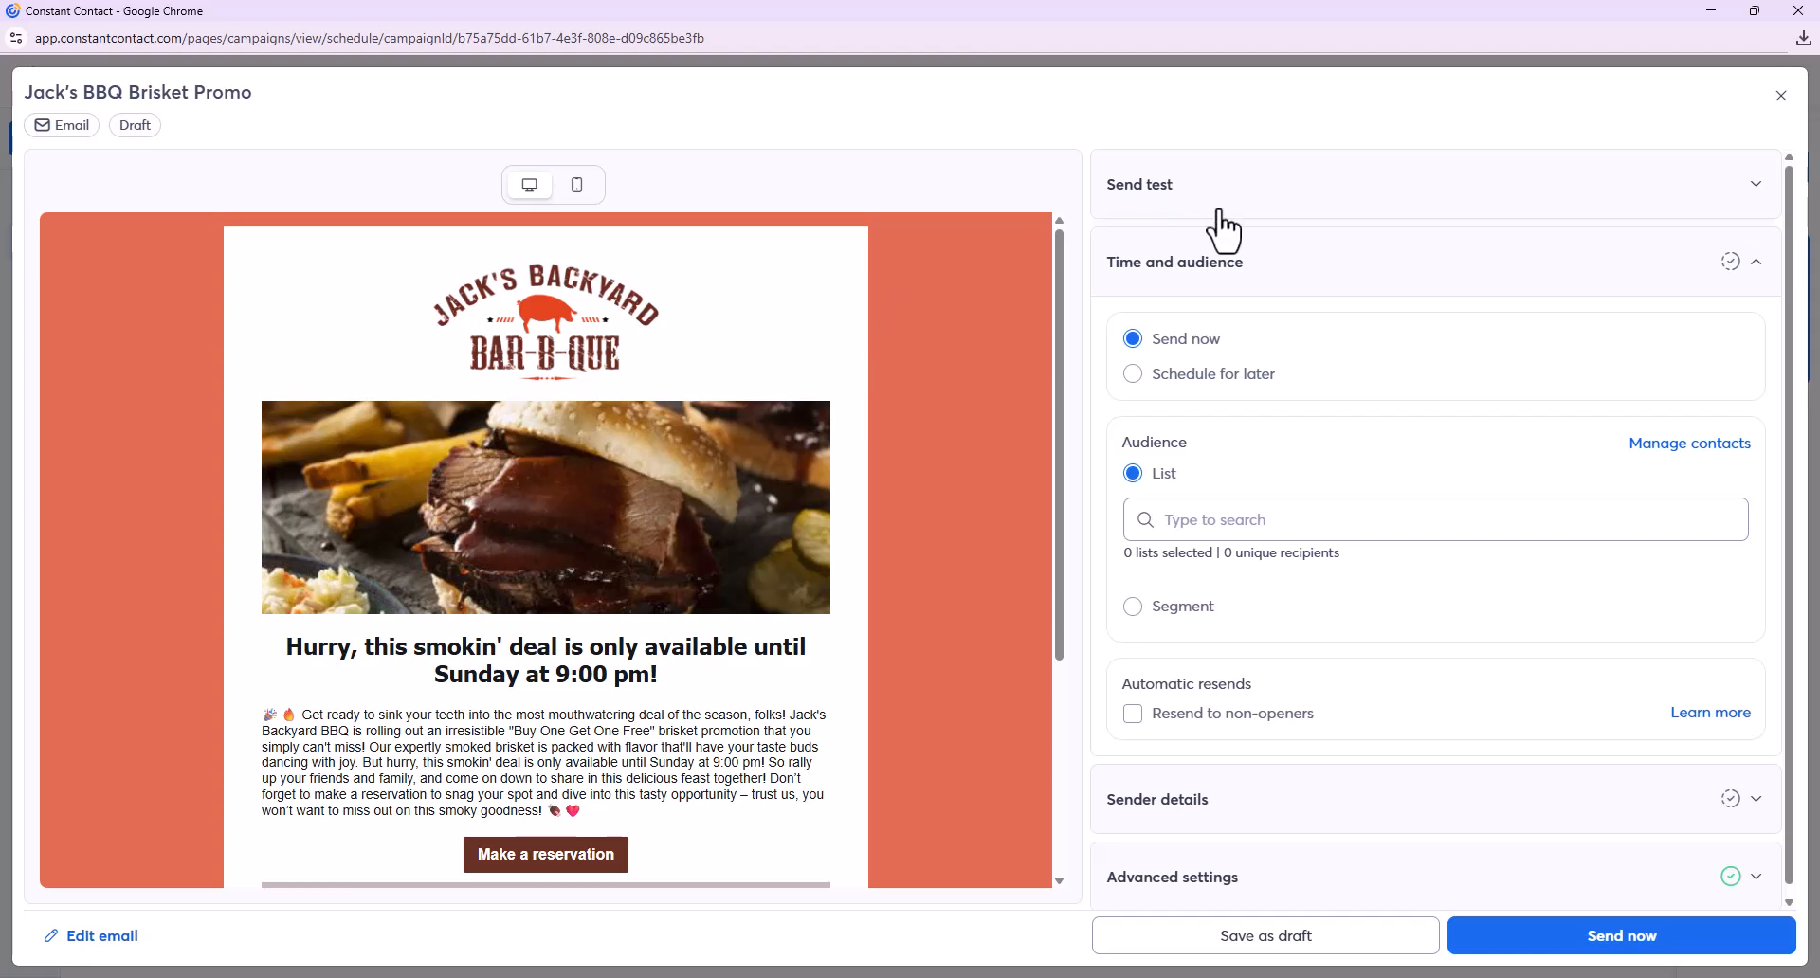
click(1134, 374)
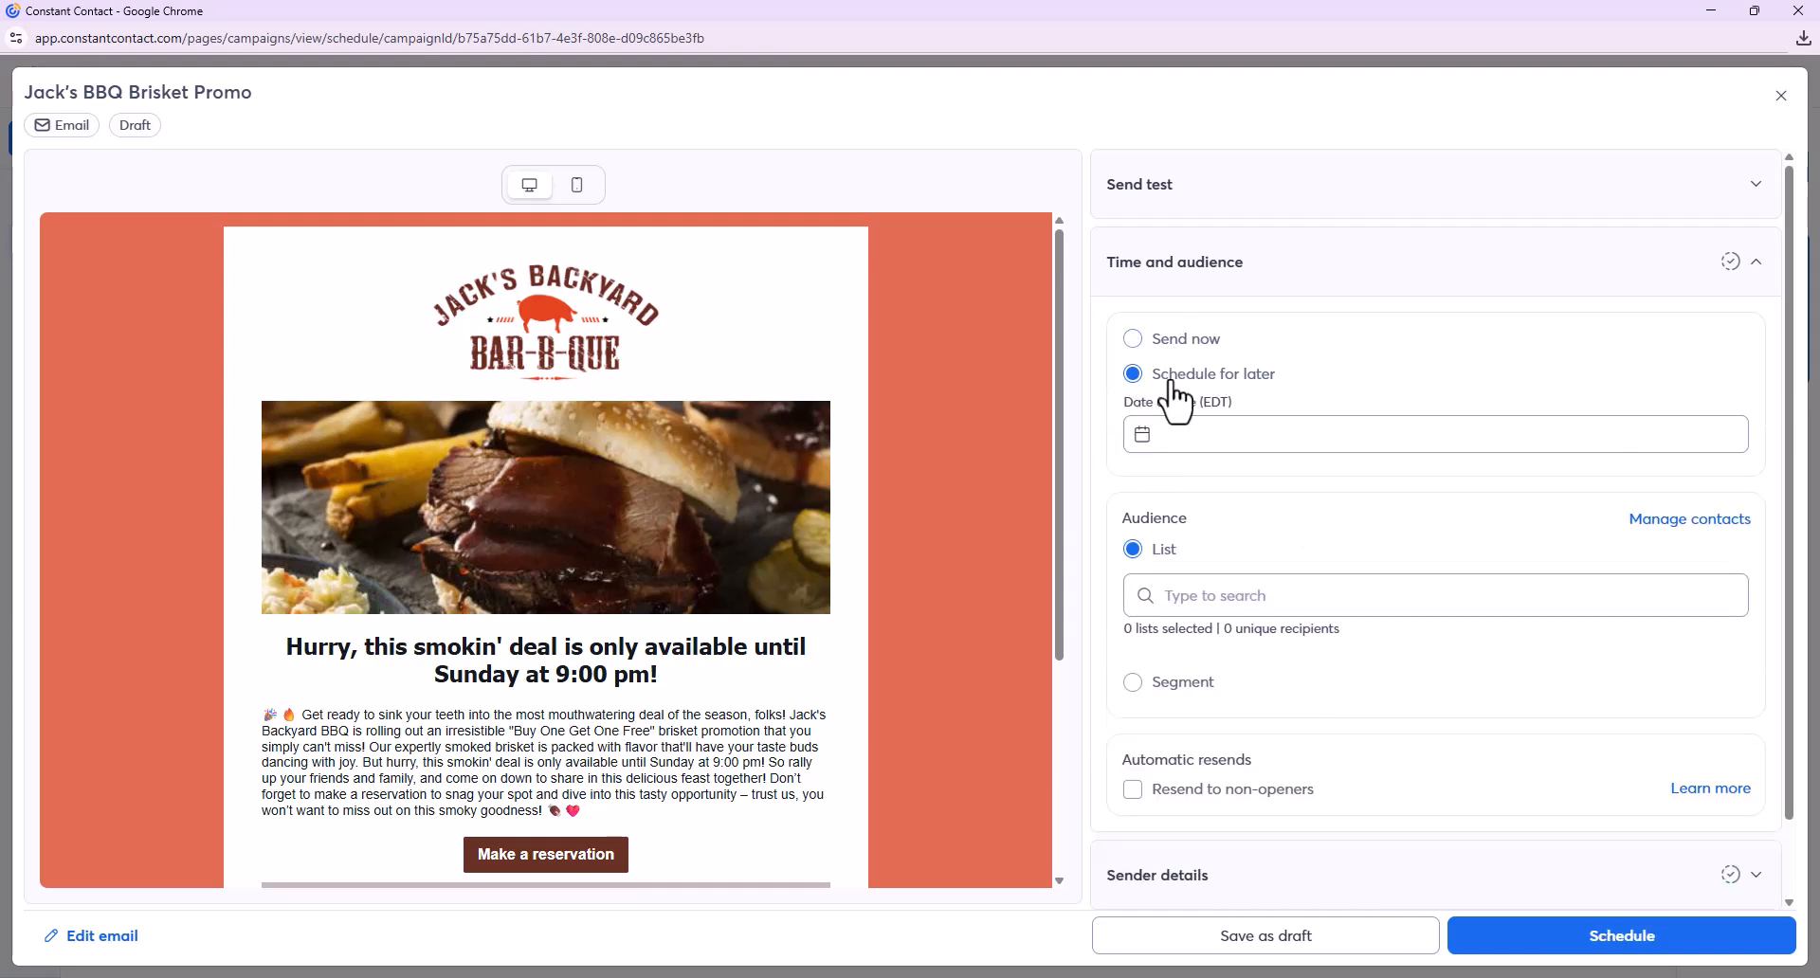
click(1220, 434)
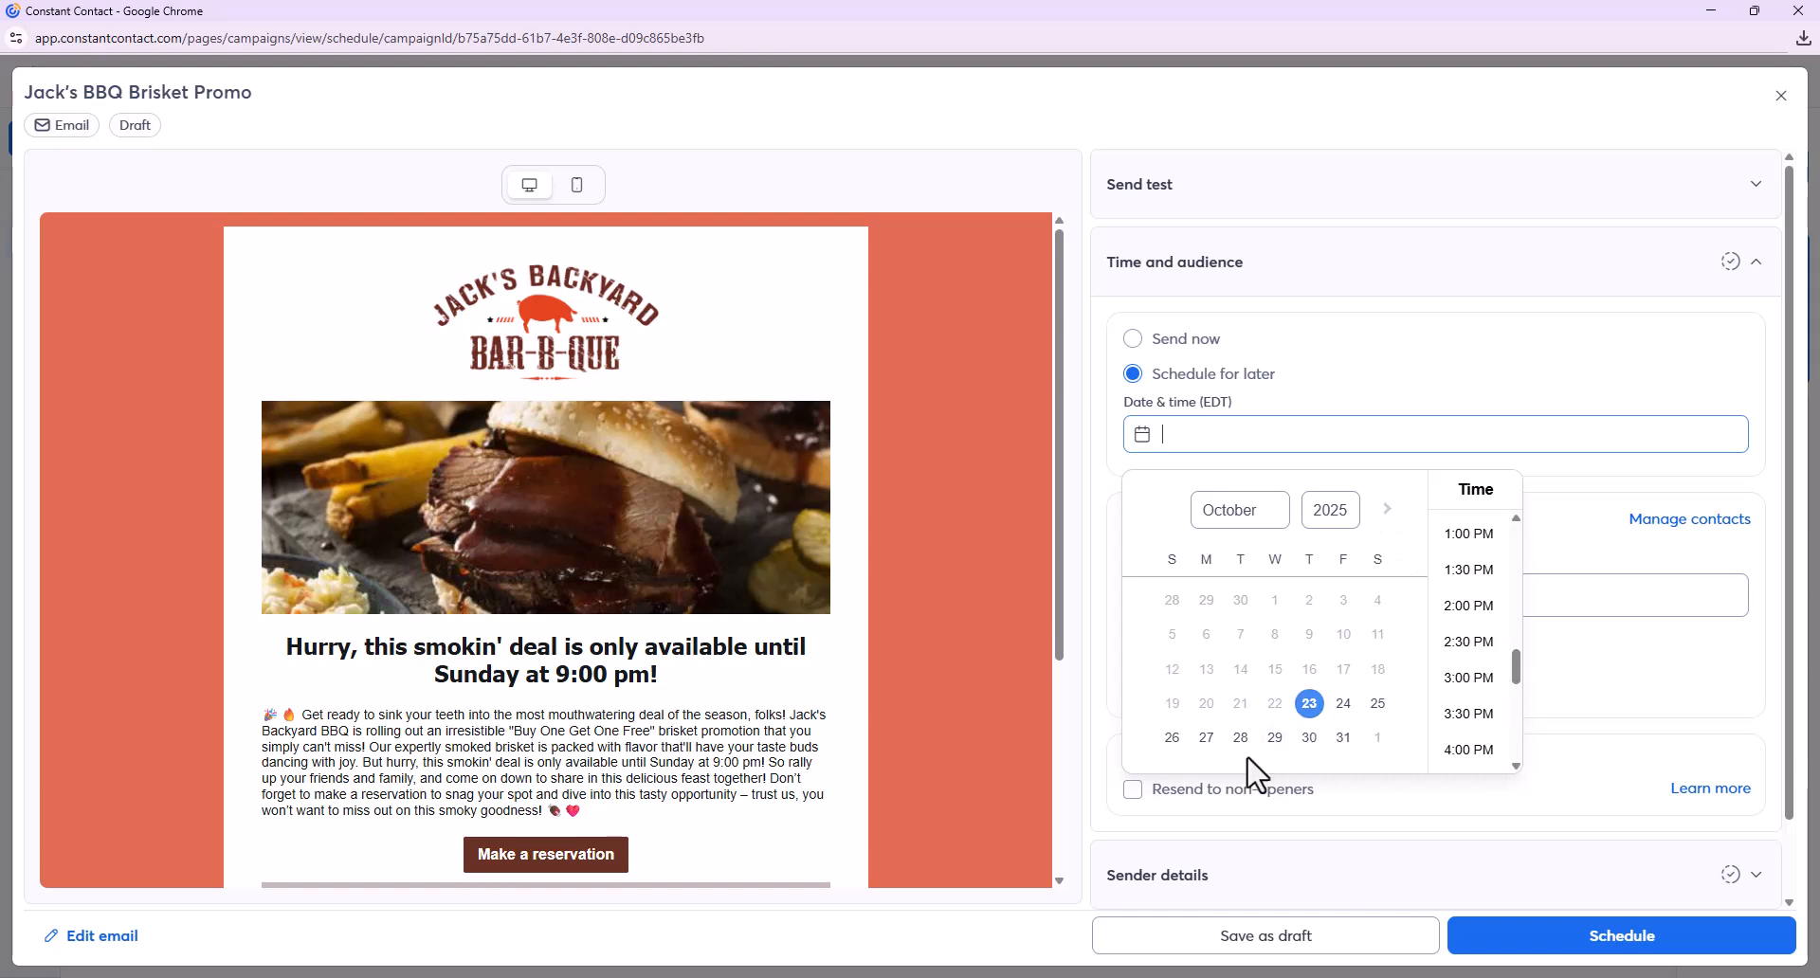
click(1206, 739)
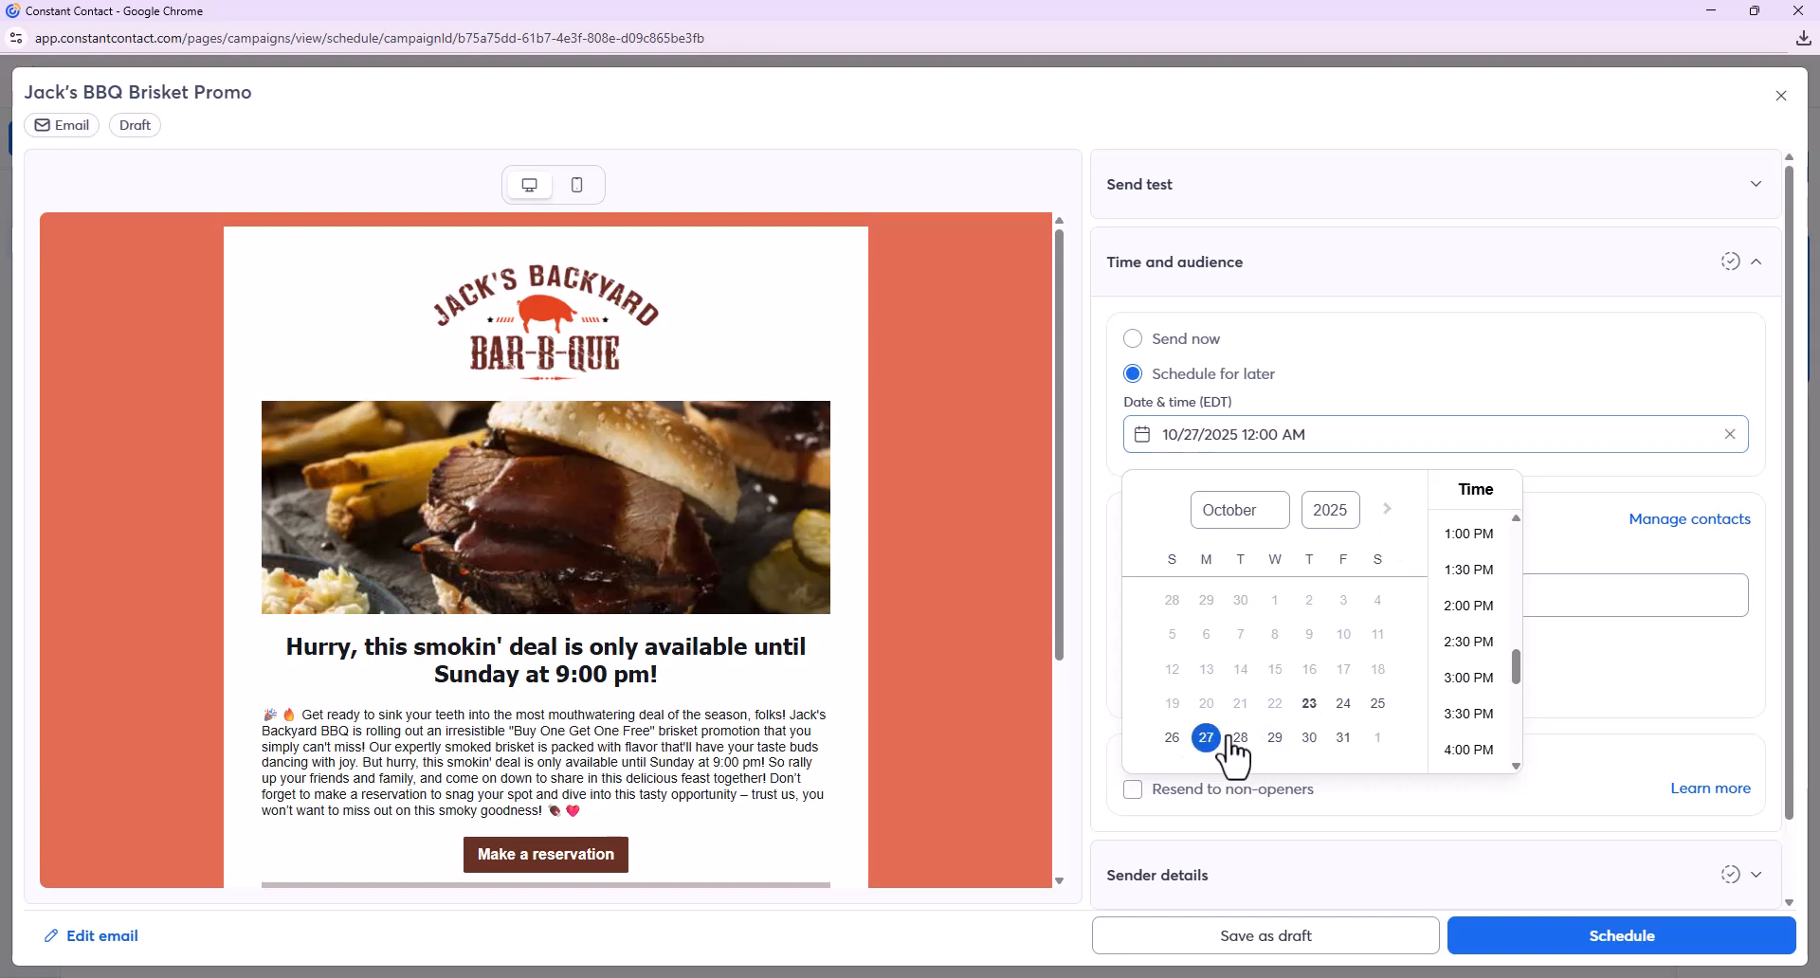
click(1501, 572)
- Choose the BBQ Promotion List as the email's audience
scroll(1129, 585, down, 1)
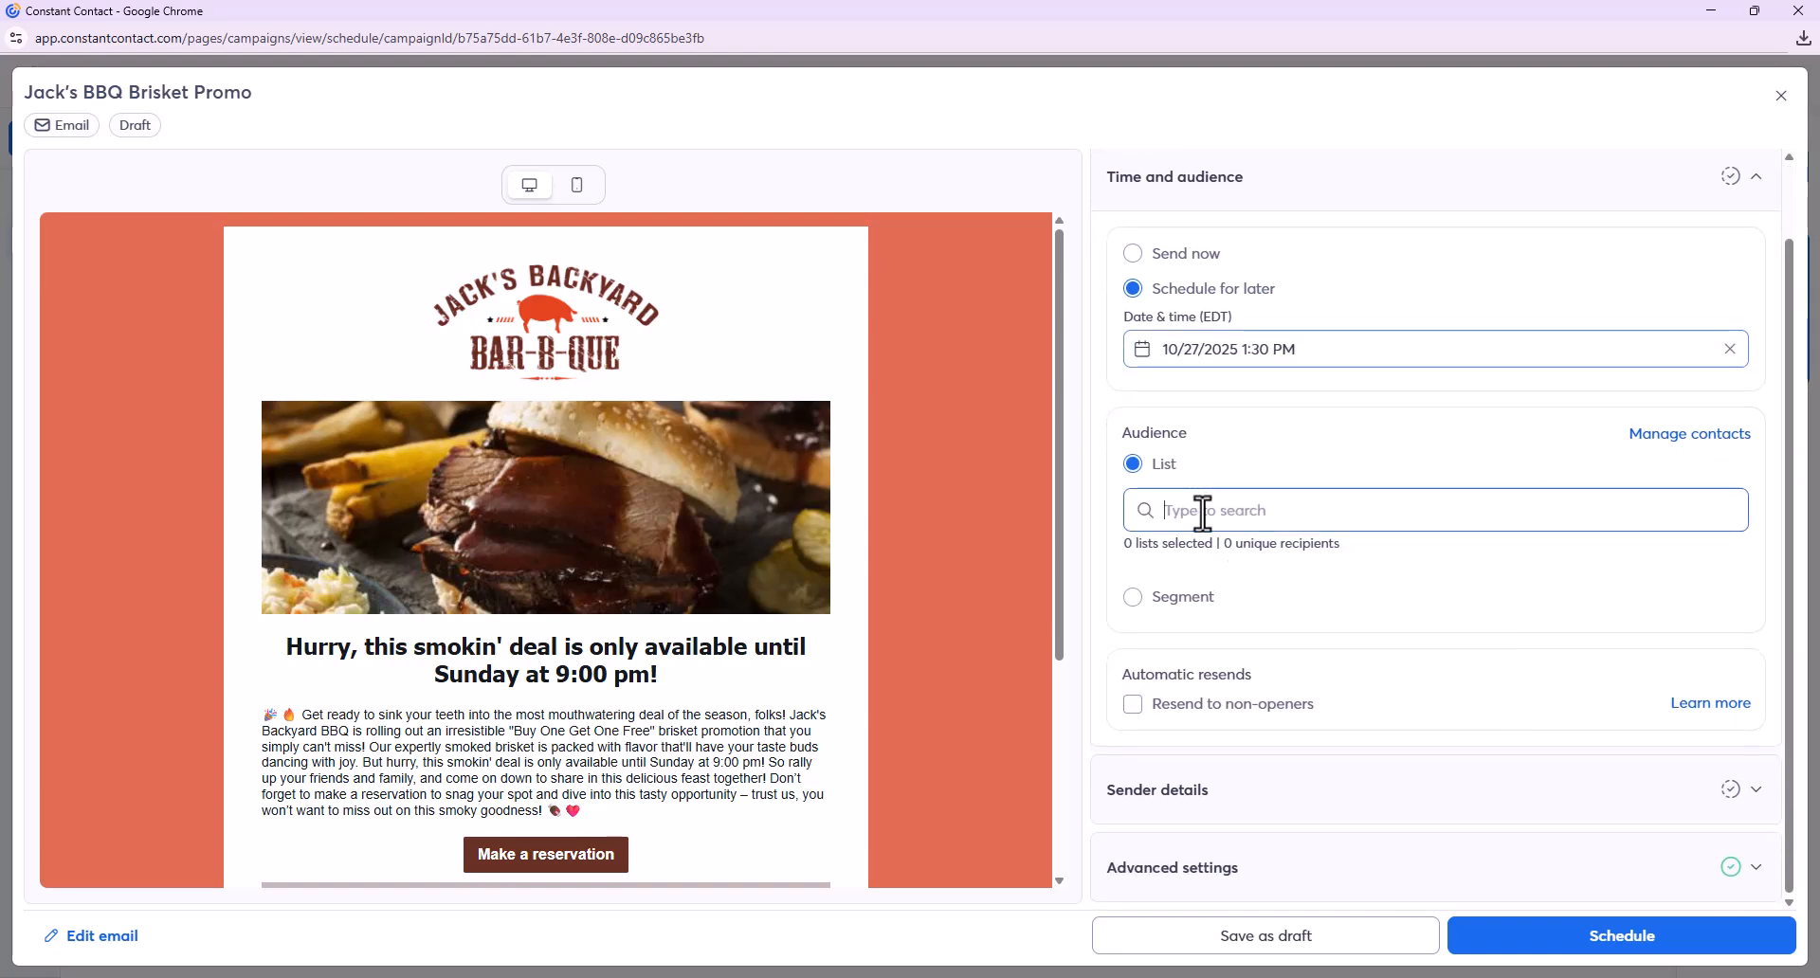
click(1203, 512)
click(1239, 614)
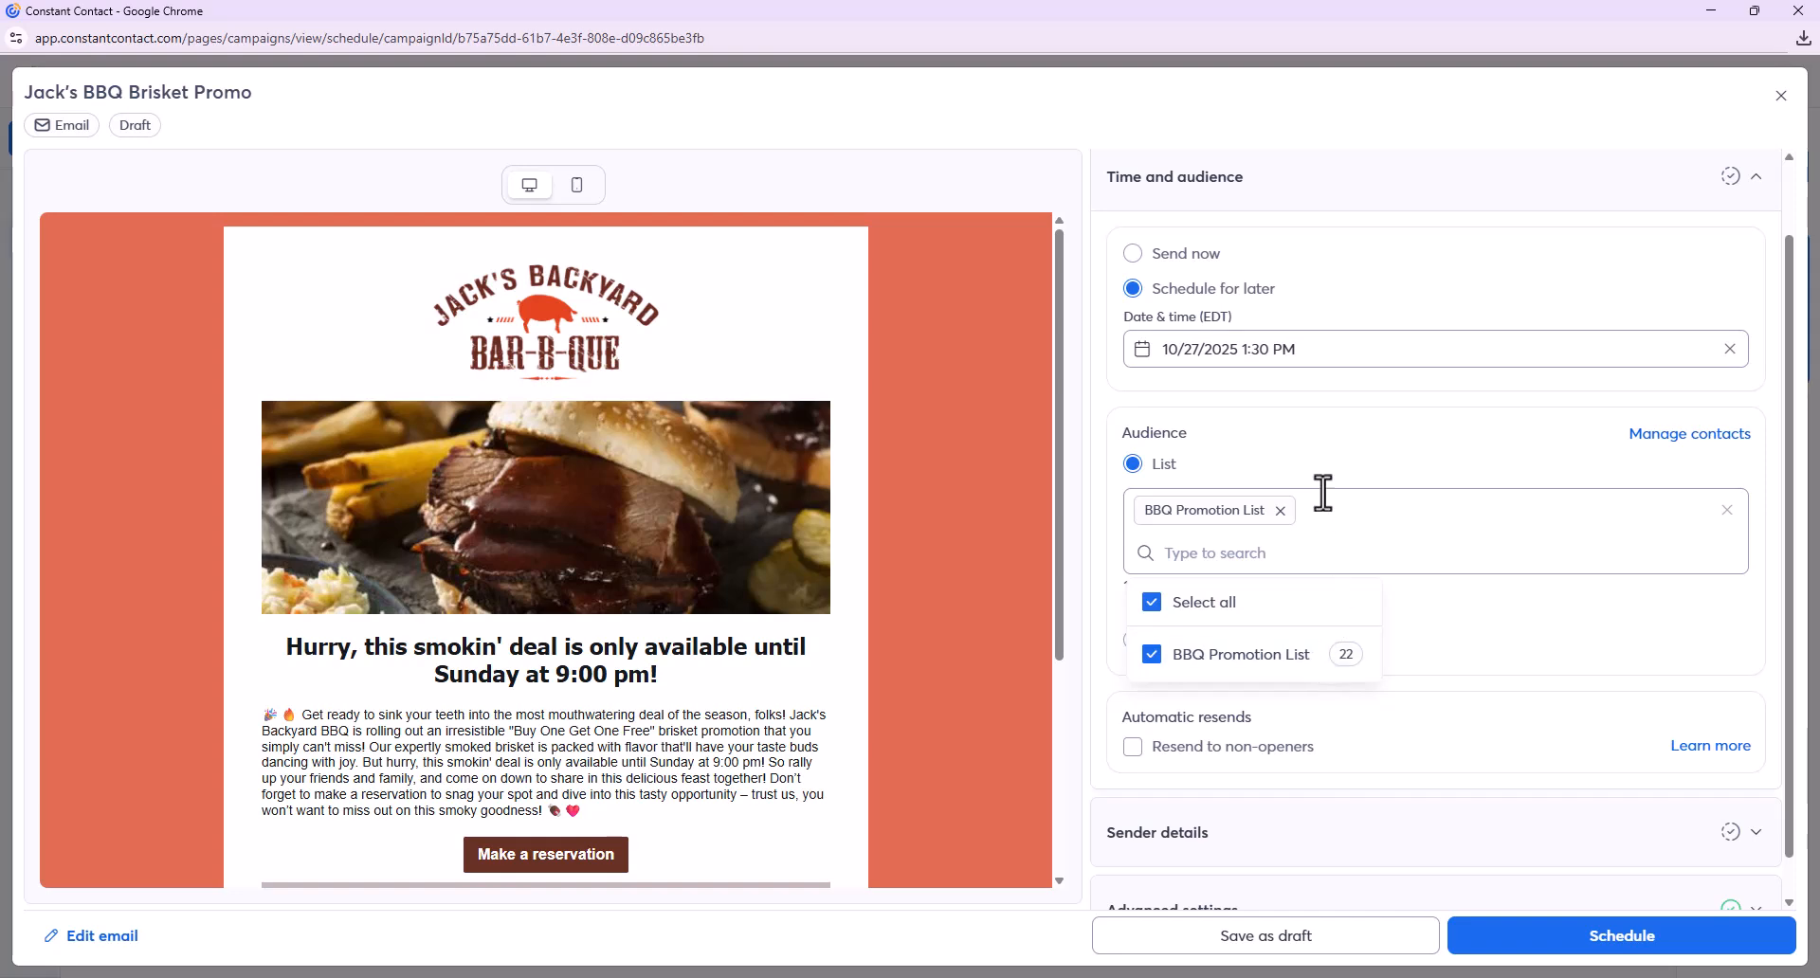
click(1494, 652)
scroll(1491, 656, down, 1)
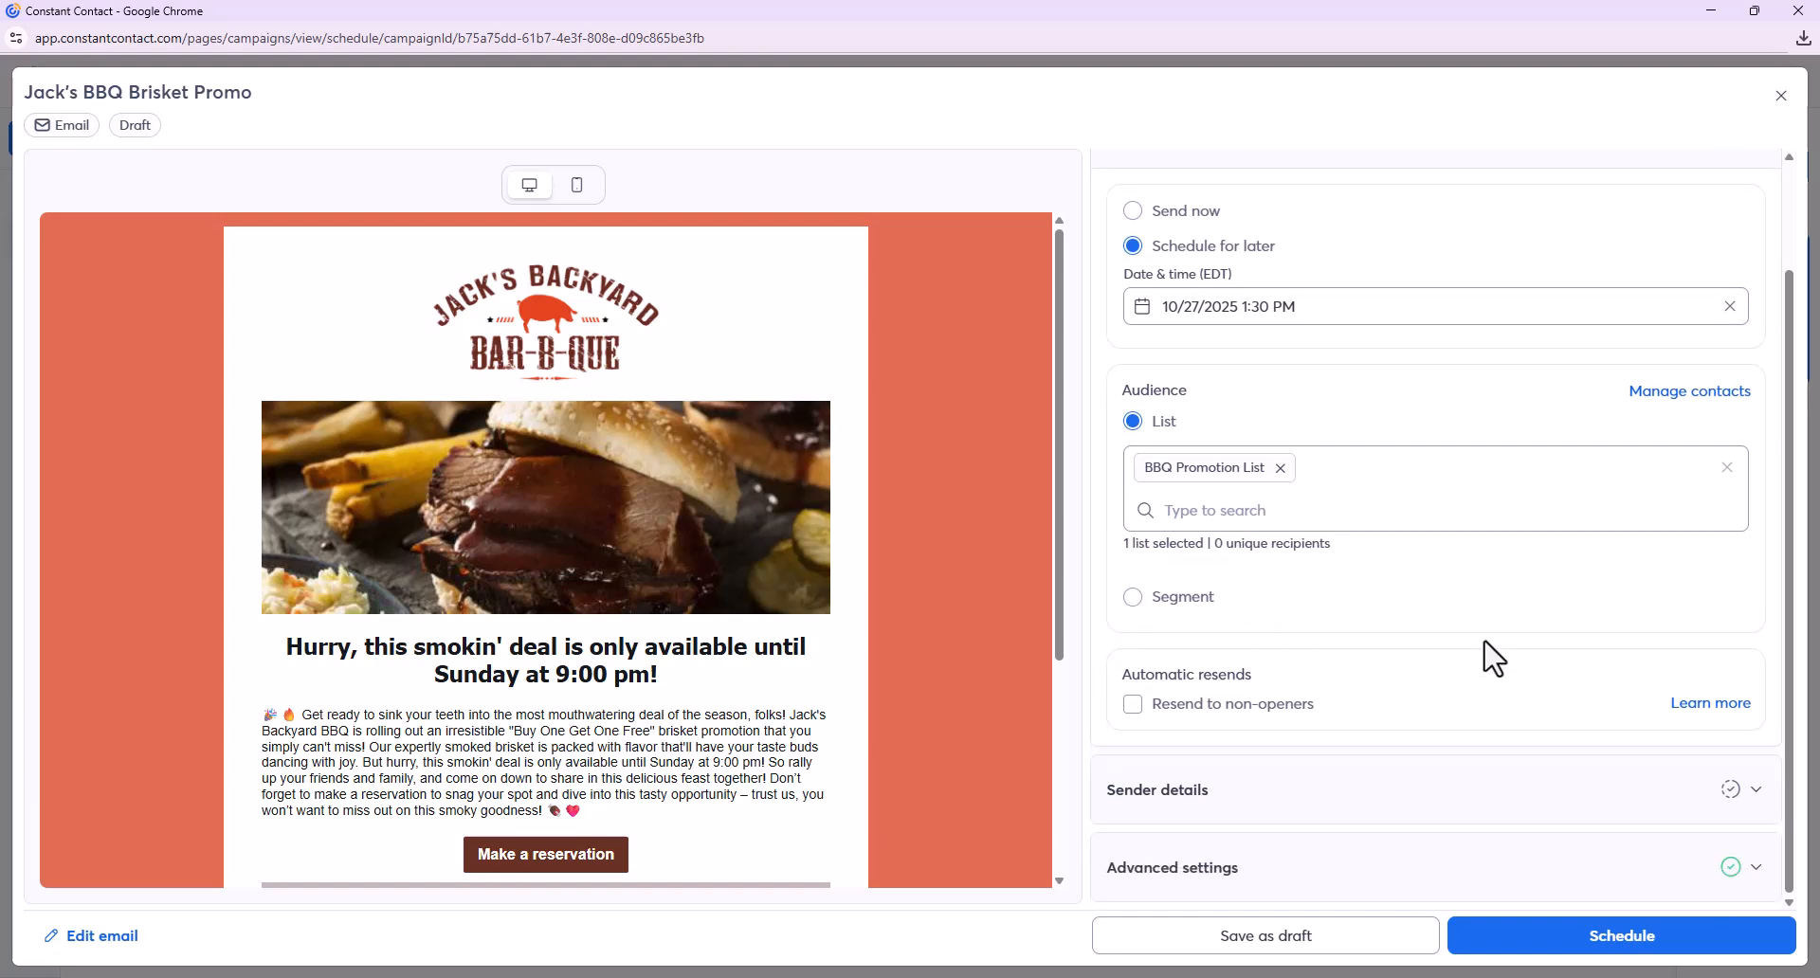
- Review the sender details, schedule the Brisket Promo email, and finish to return to the campaign calendar
click(1479, 806)
scroll(1308, 360, down, 2)
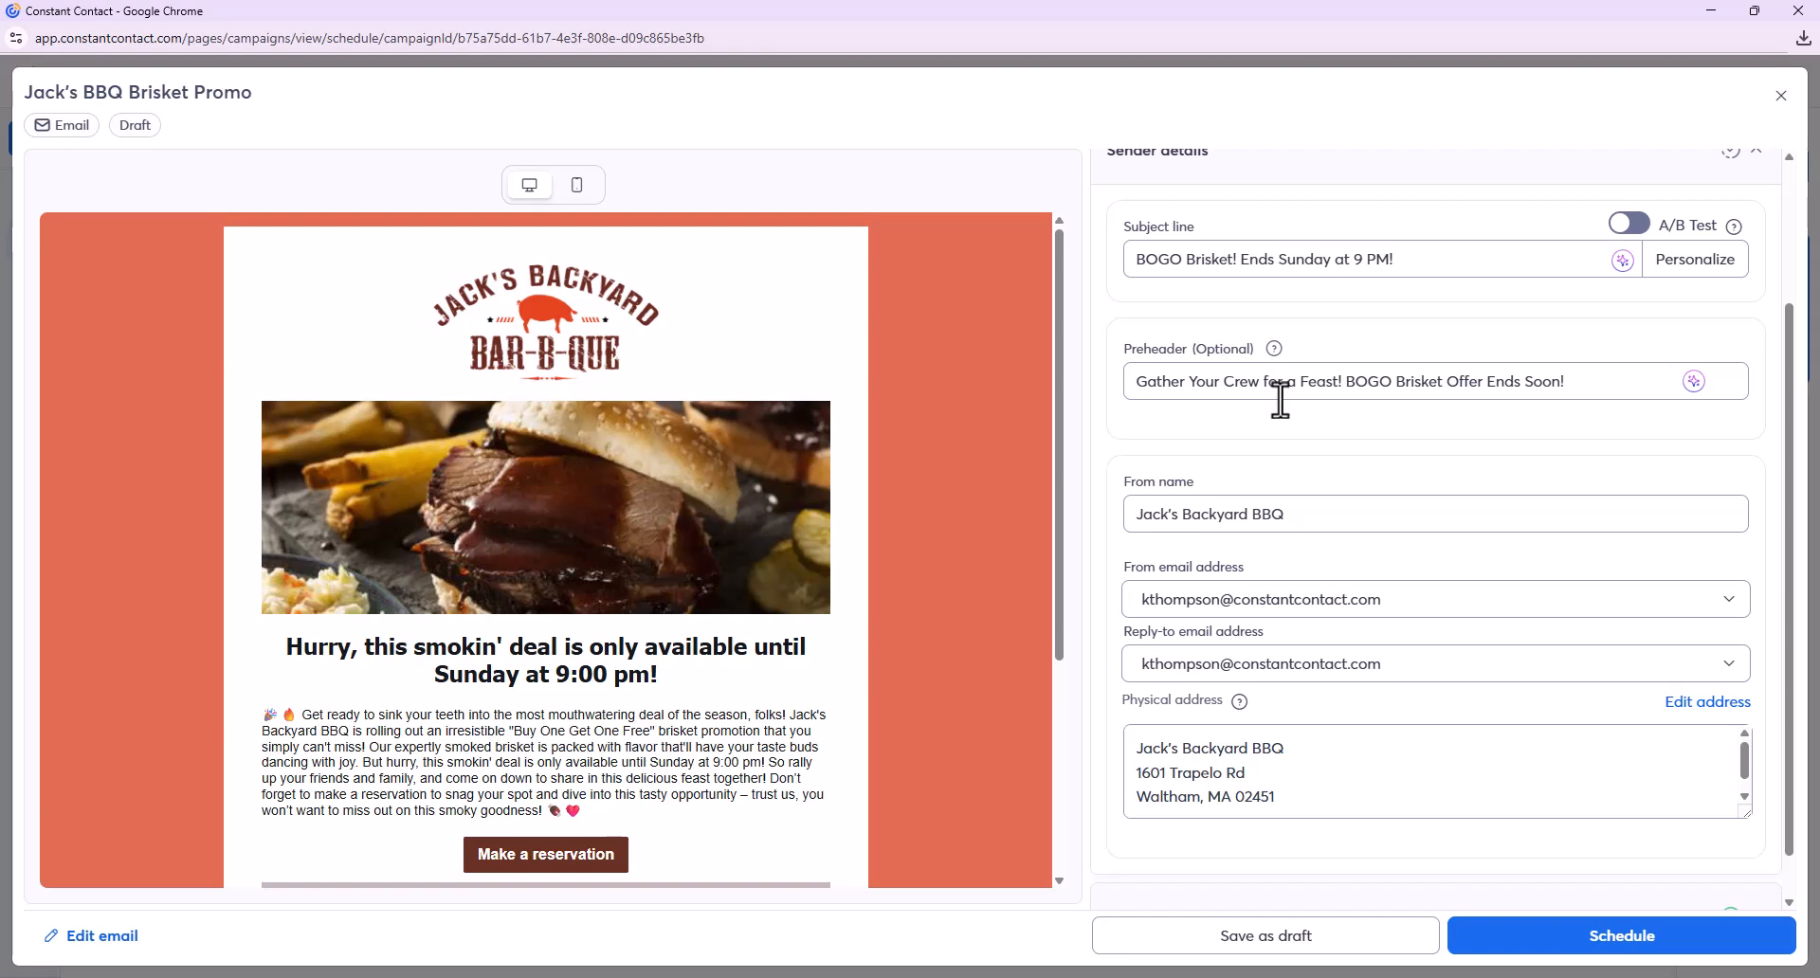
scroll(1337, 569, down, 1)
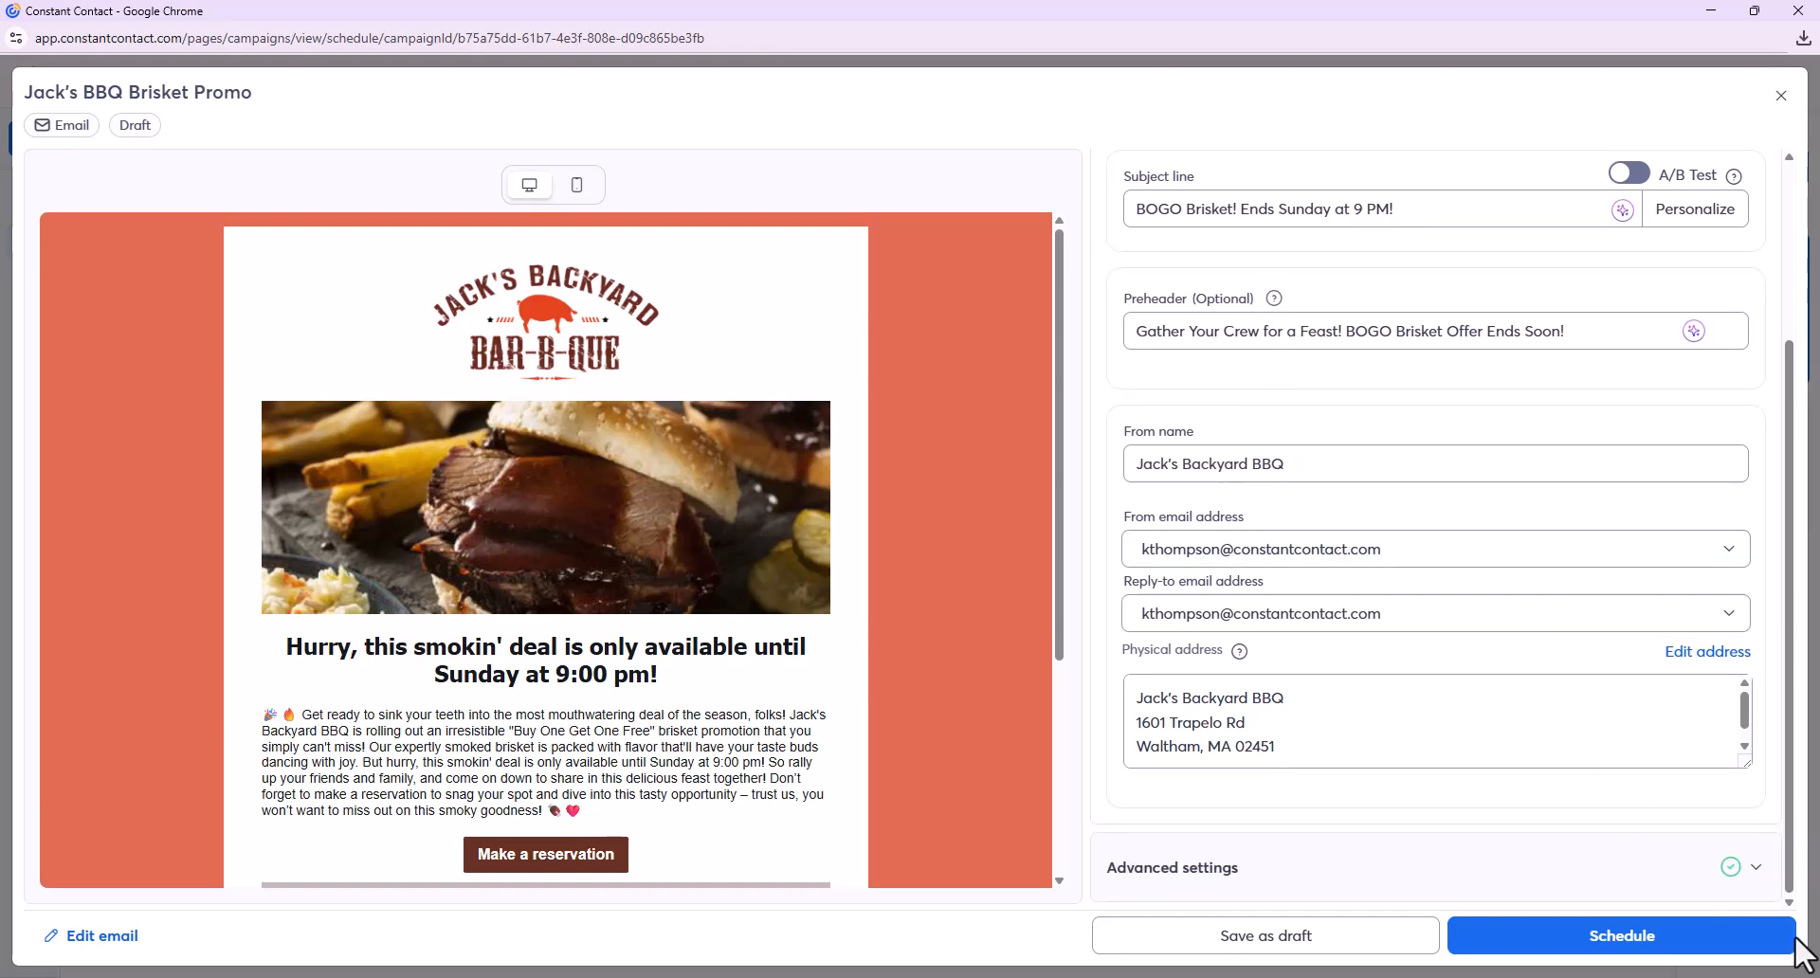
click(1703, 938)
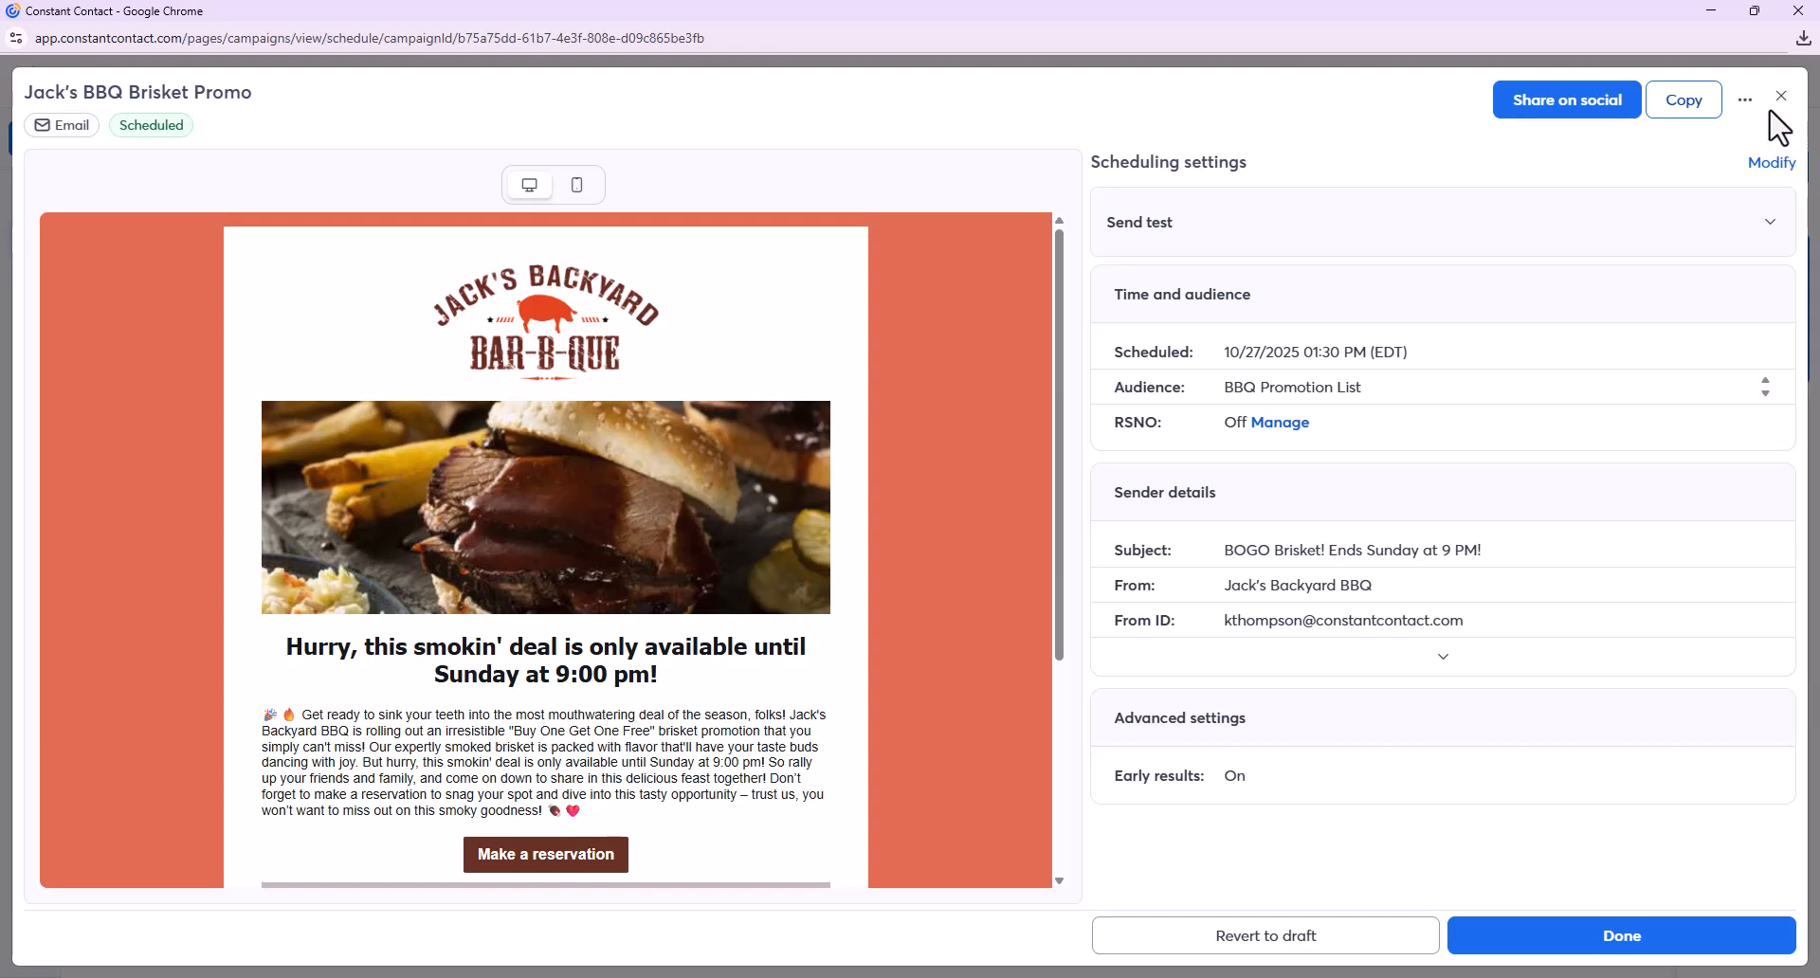
click(1628, 940)
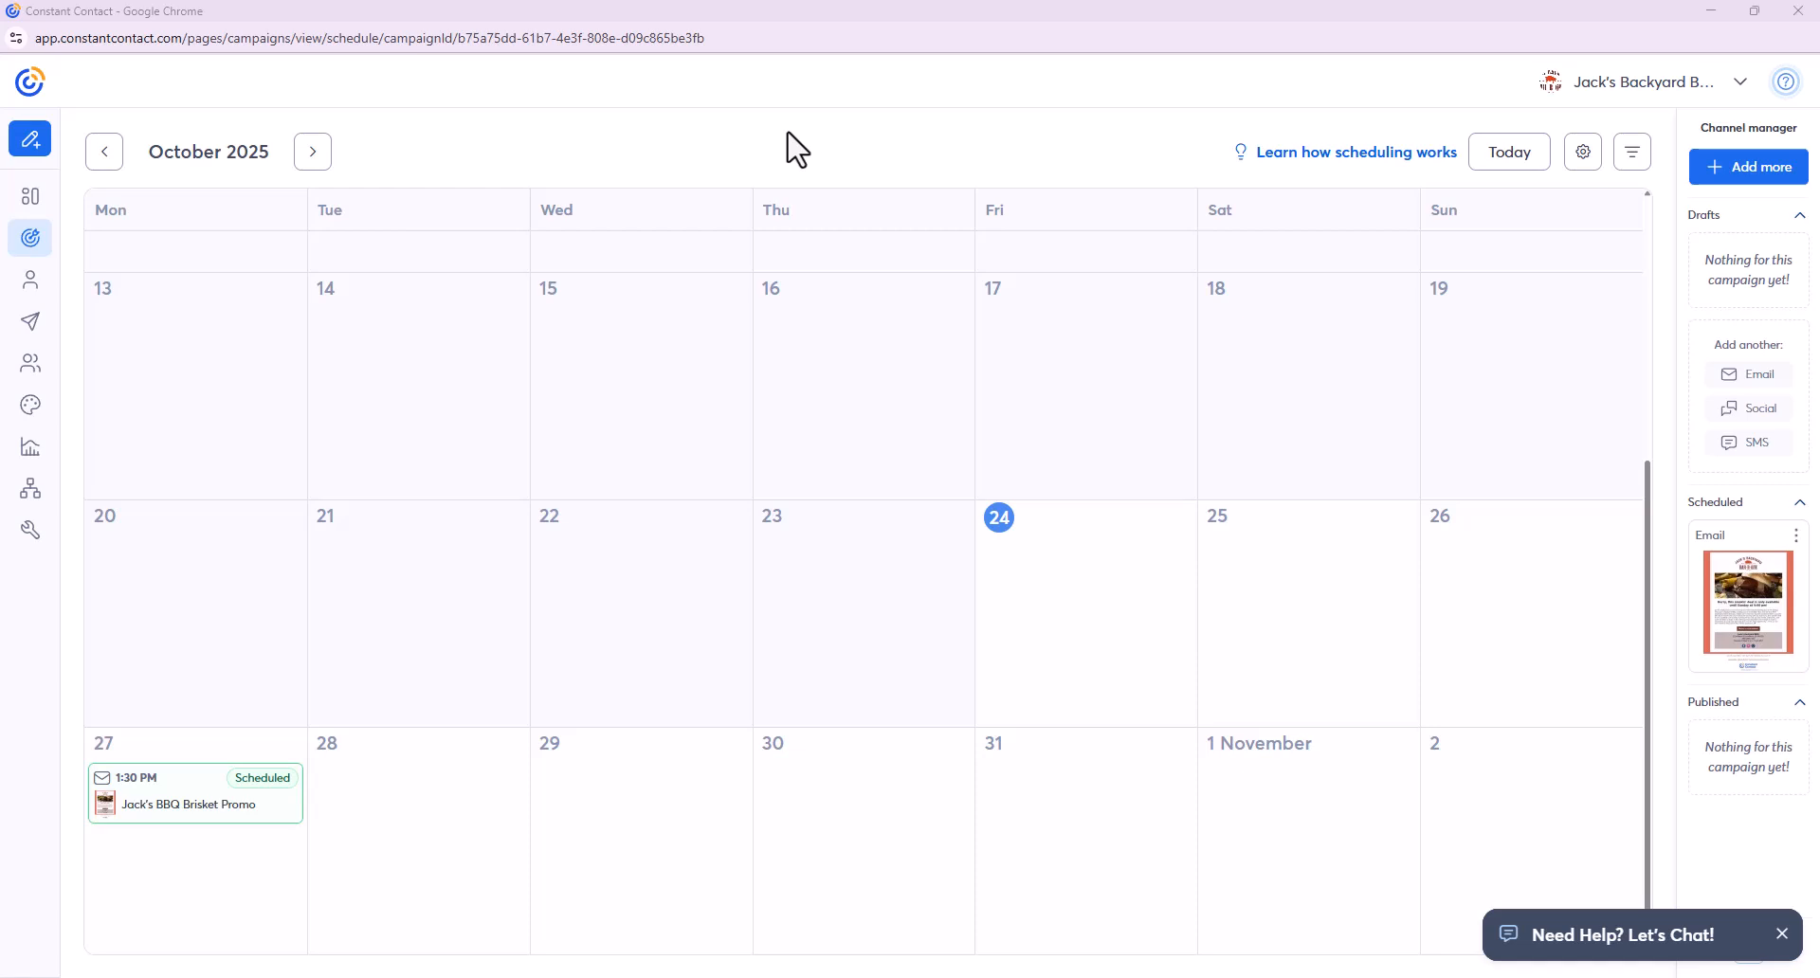
- Go to the list of email campaigns and start creating a new email
click(31, 245)
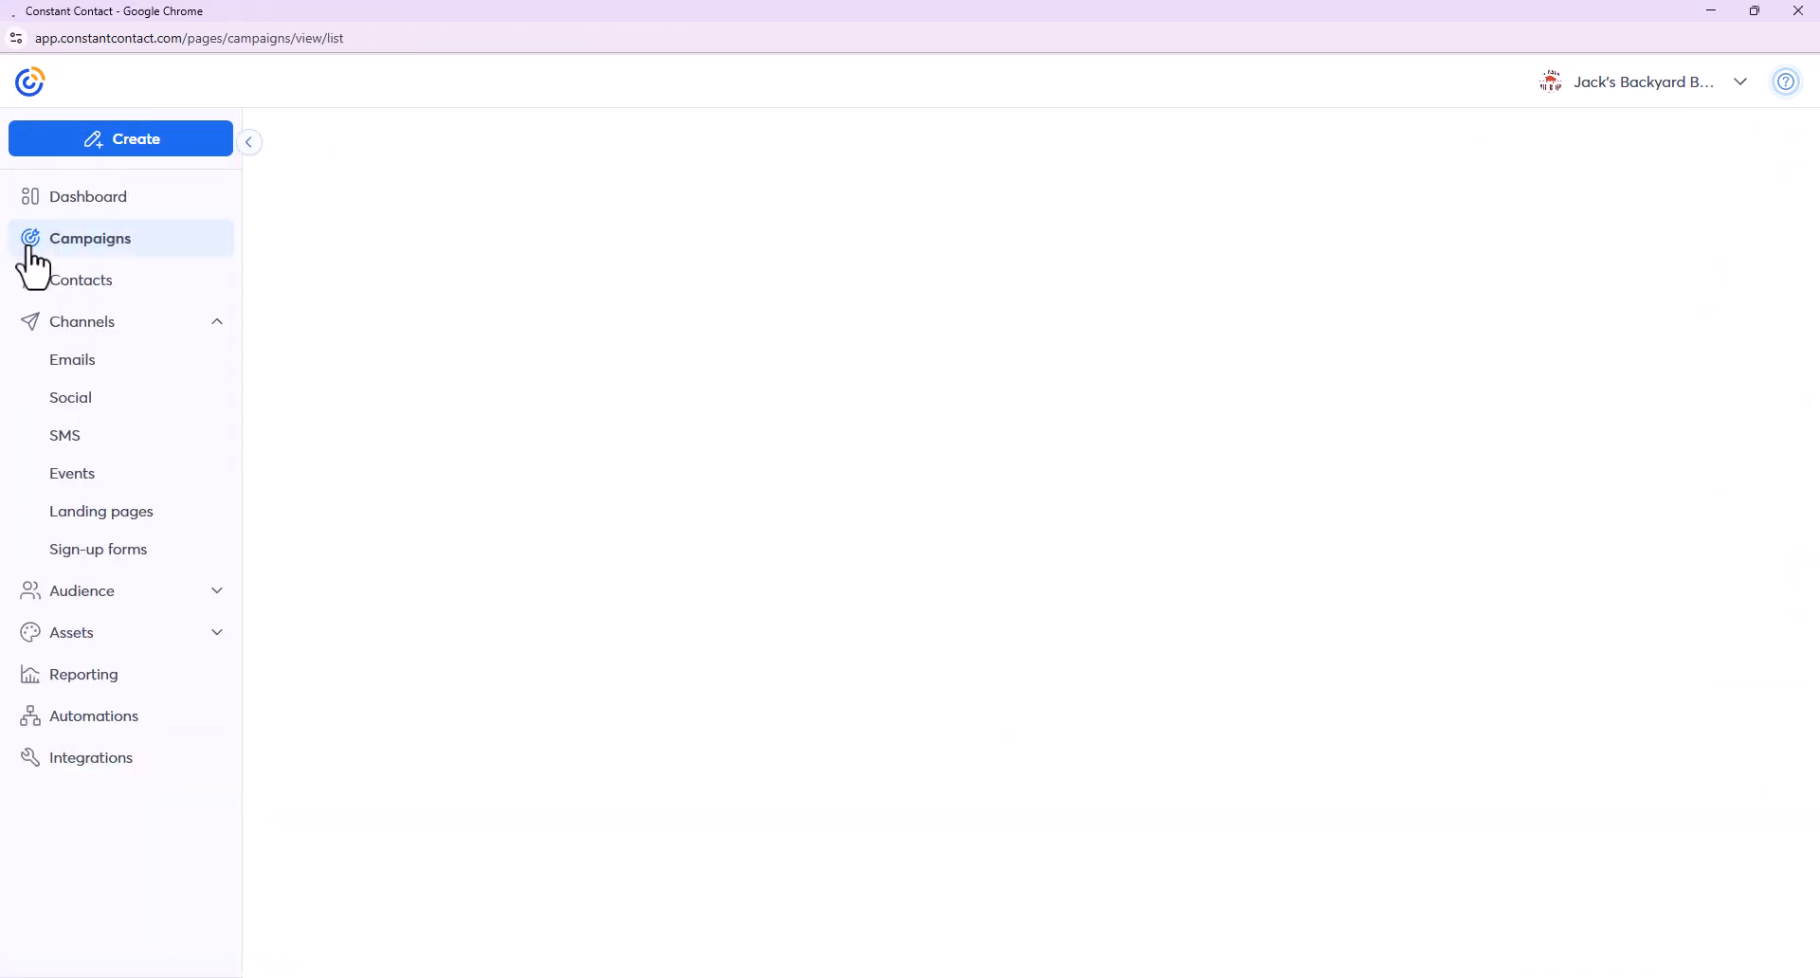
click(99, 371)
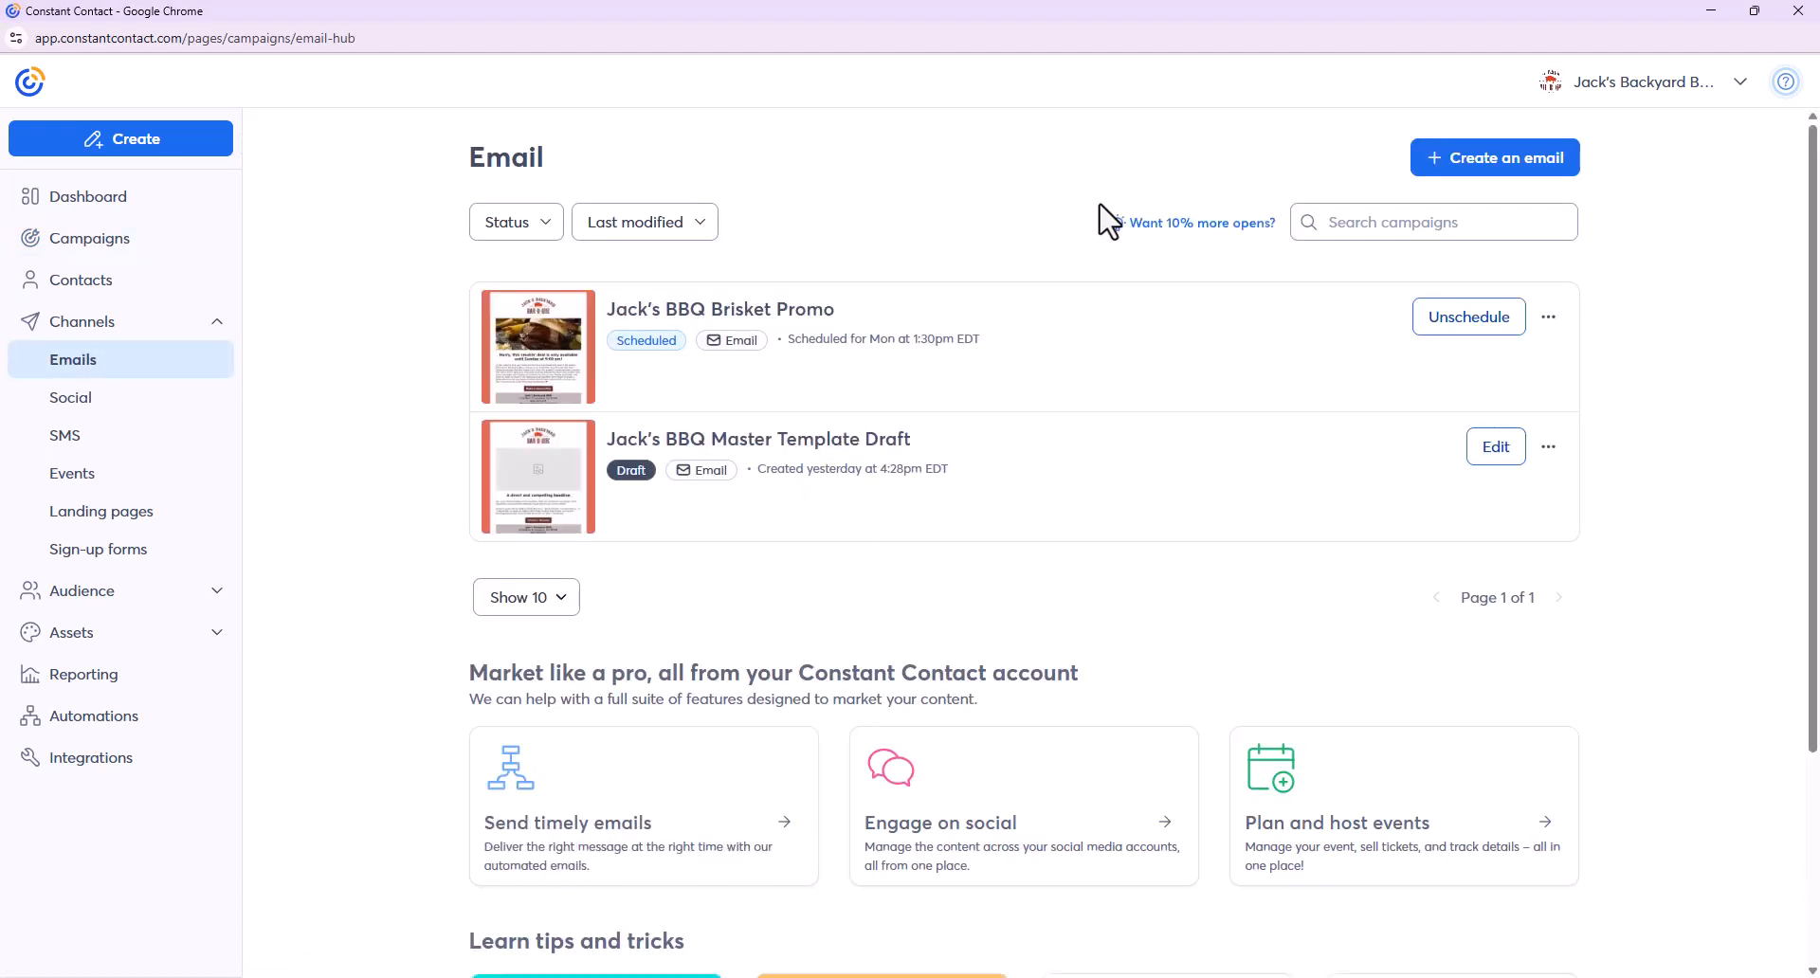
click(1473, 163)
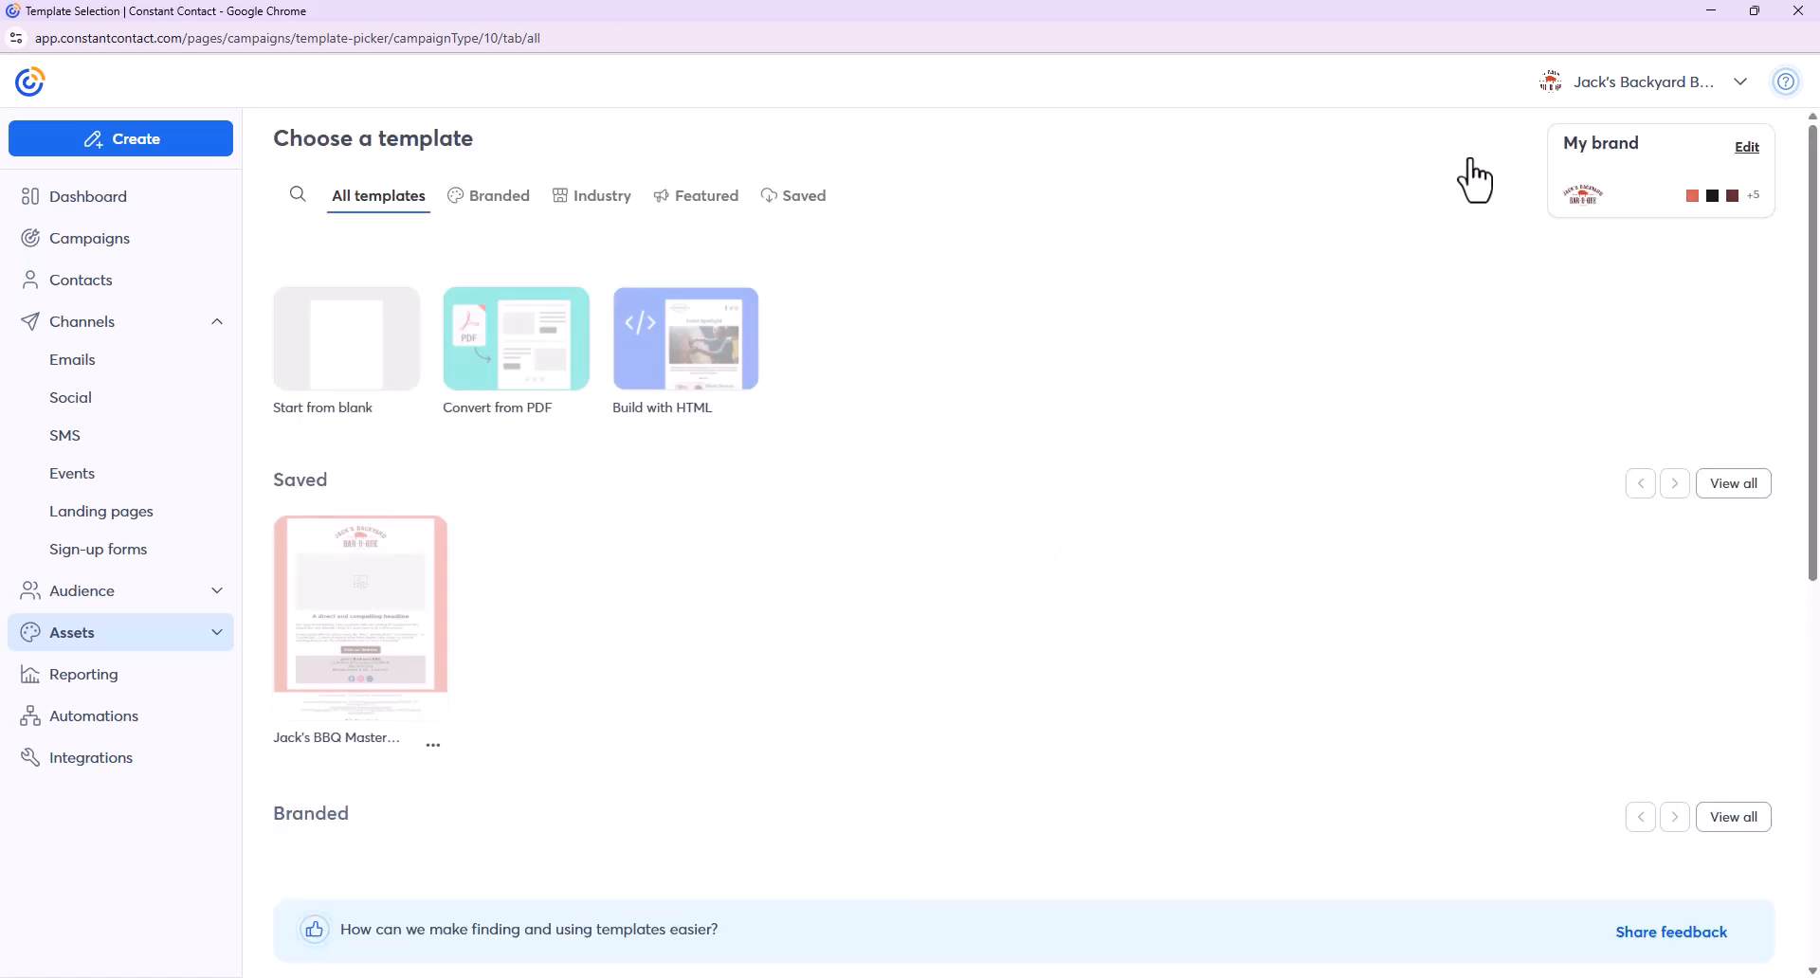
- Browse the Branded templates and create the email from the Informational template with the brand applied
scroll(847, 372, down, 5)
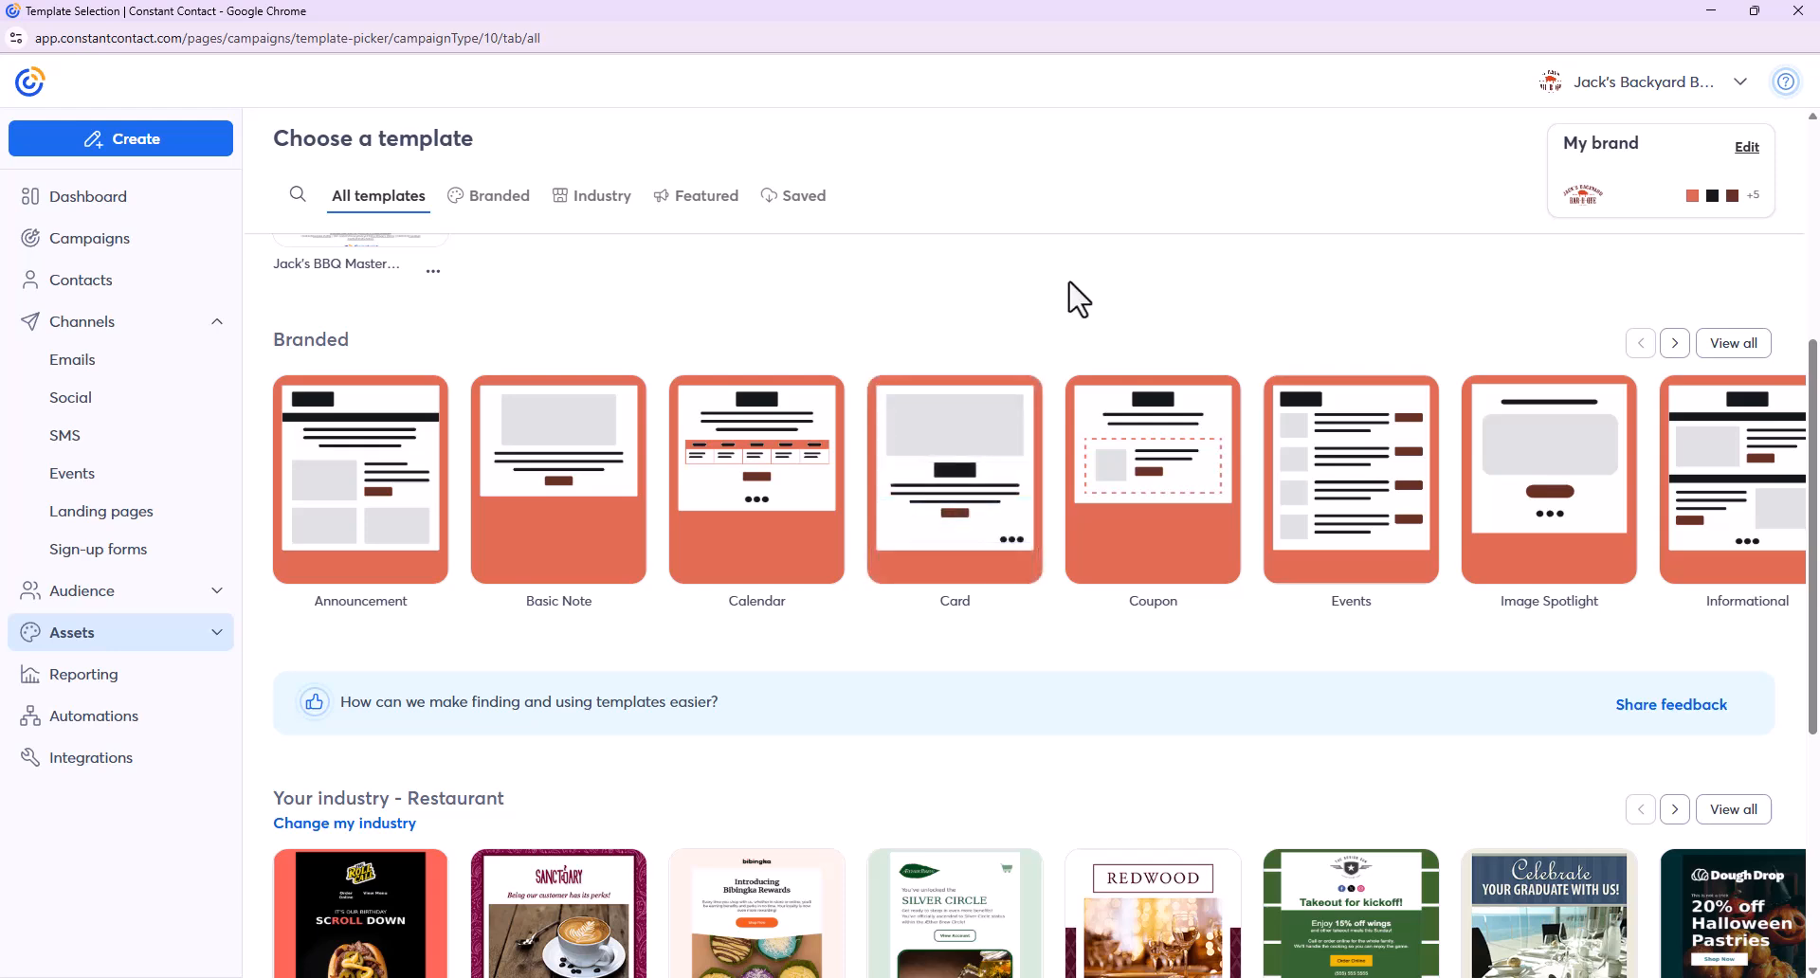
click(1674, 347)
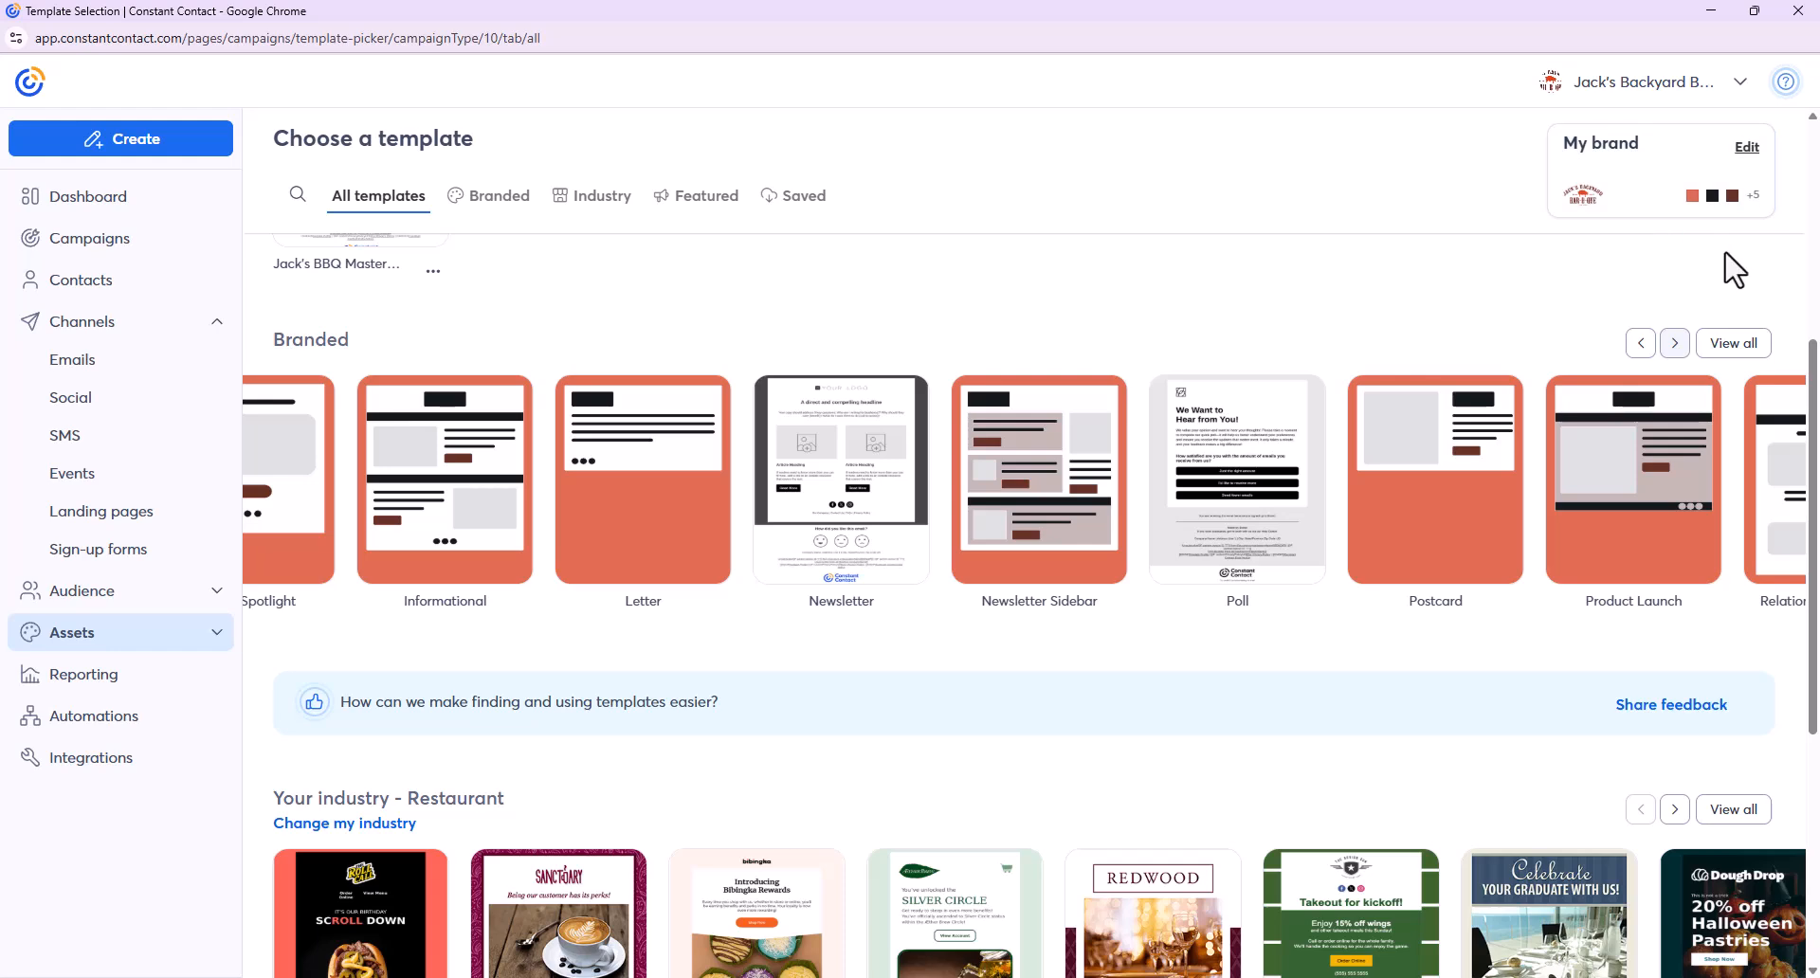
click(1676, 349)
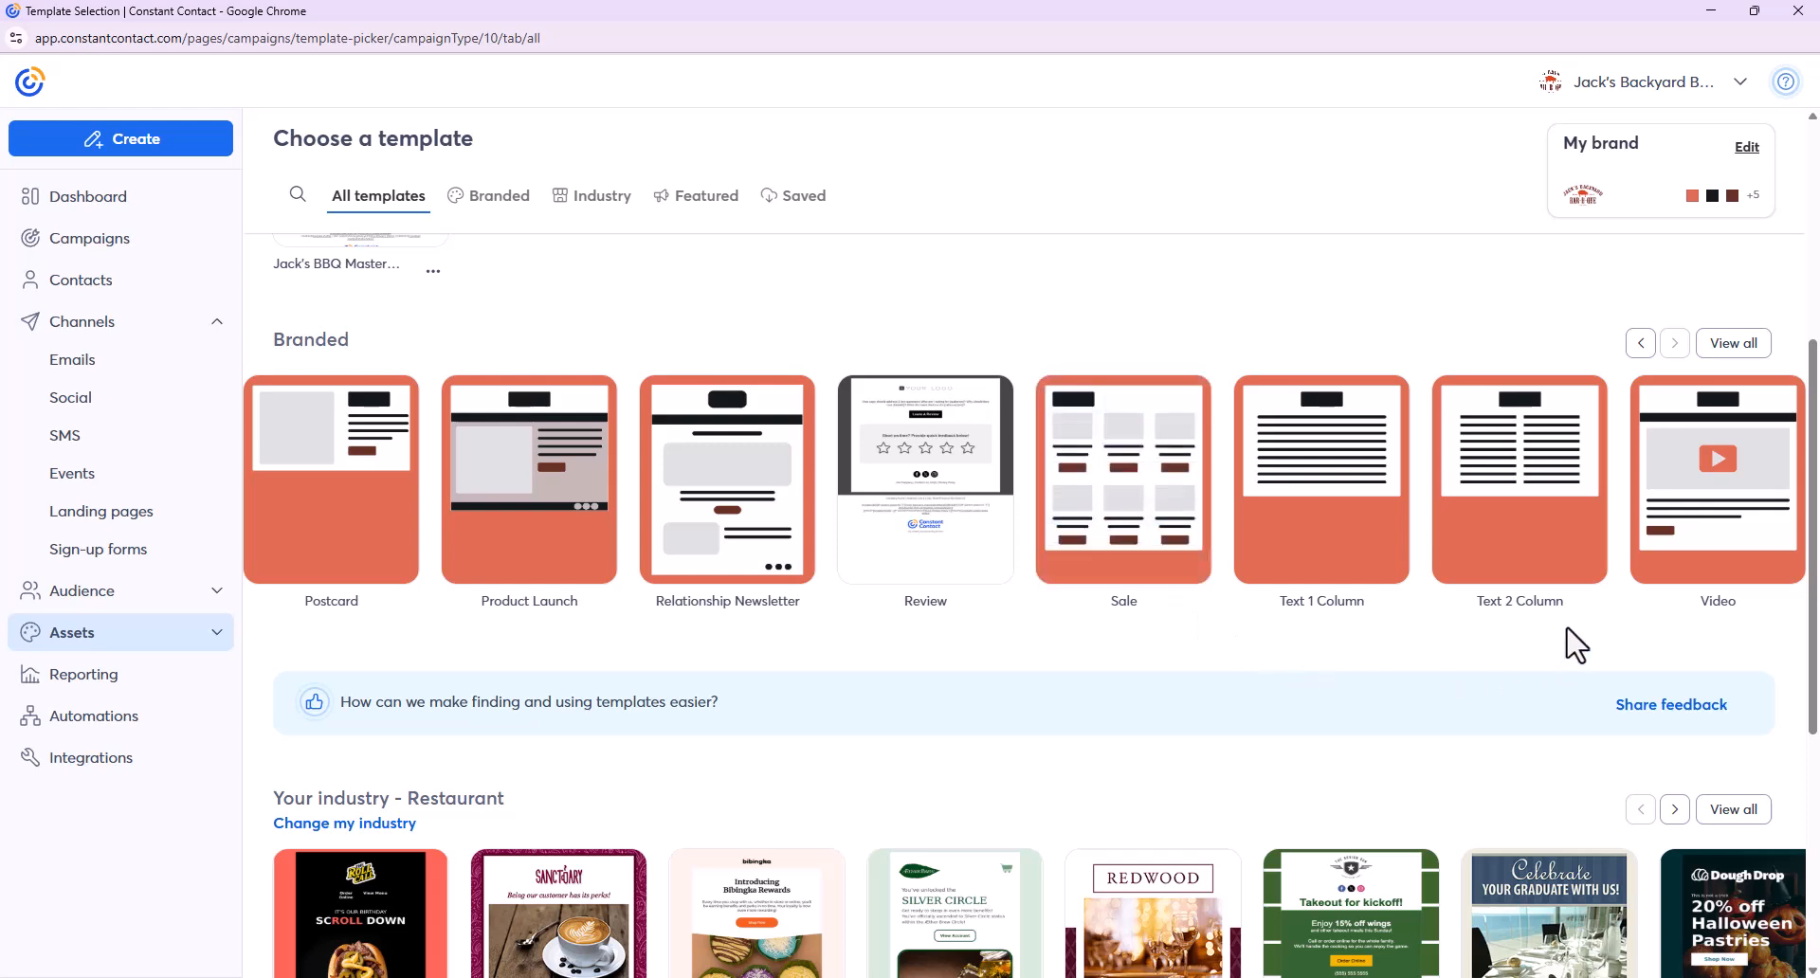
click(1641, 346)
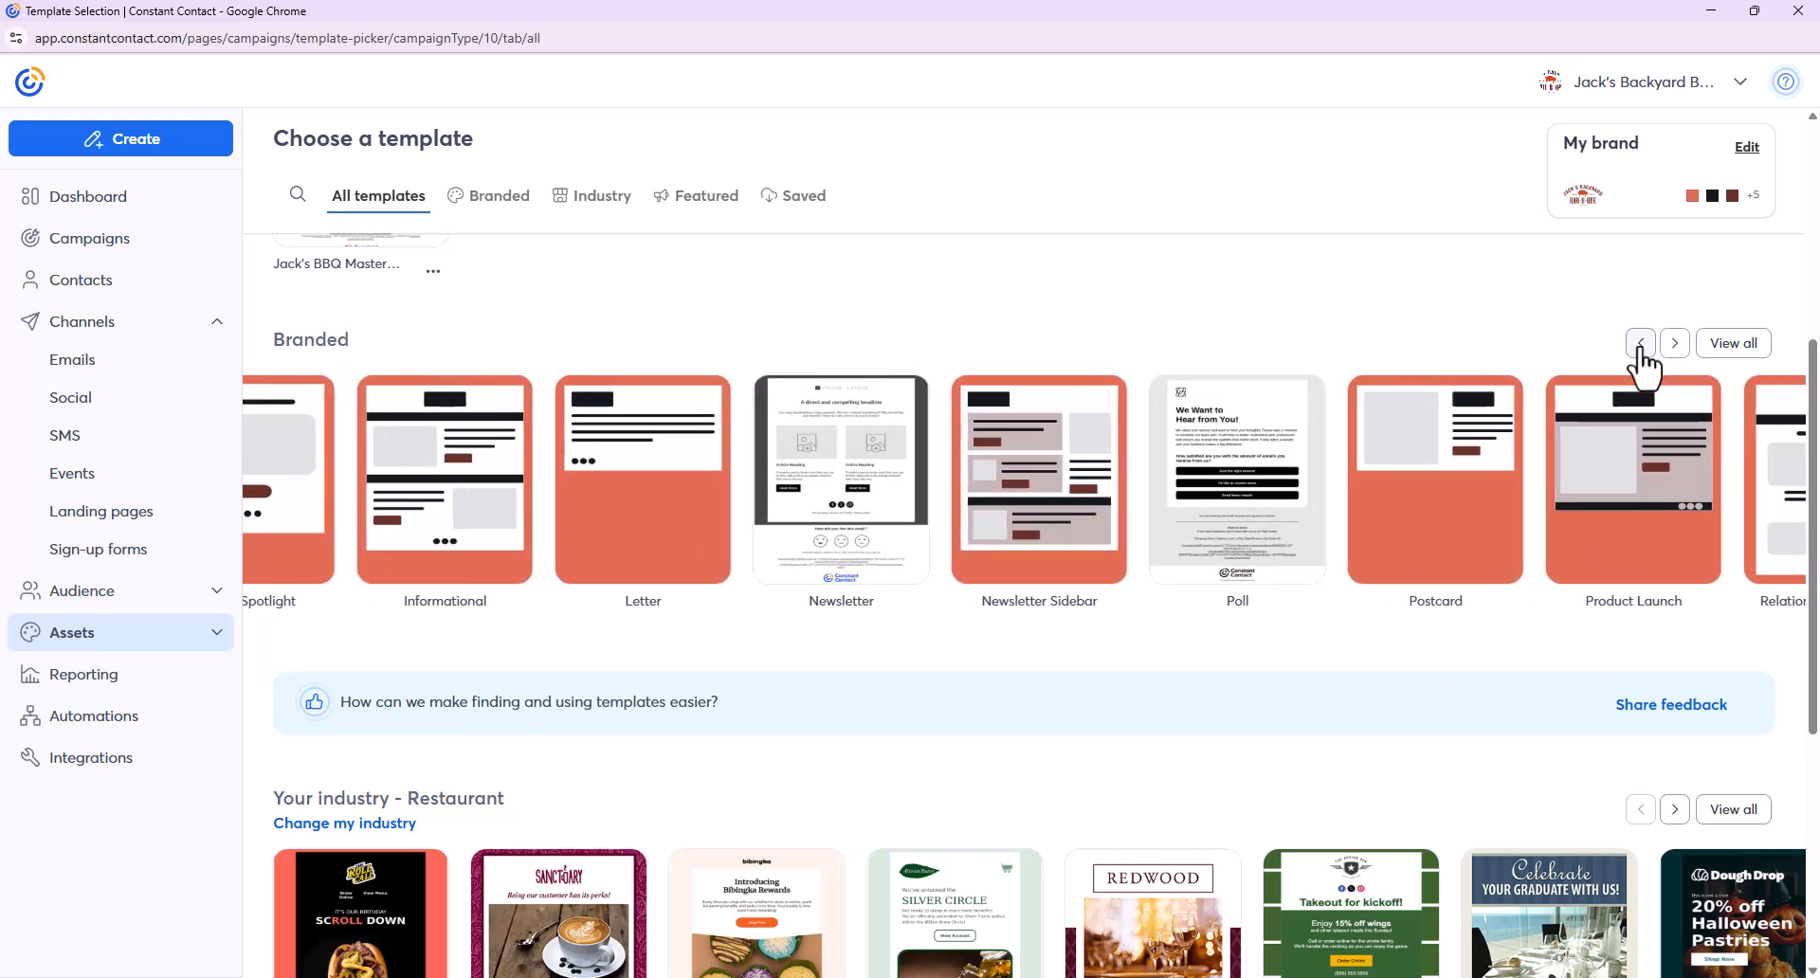
click(1641, 347)
click(1641, 347)
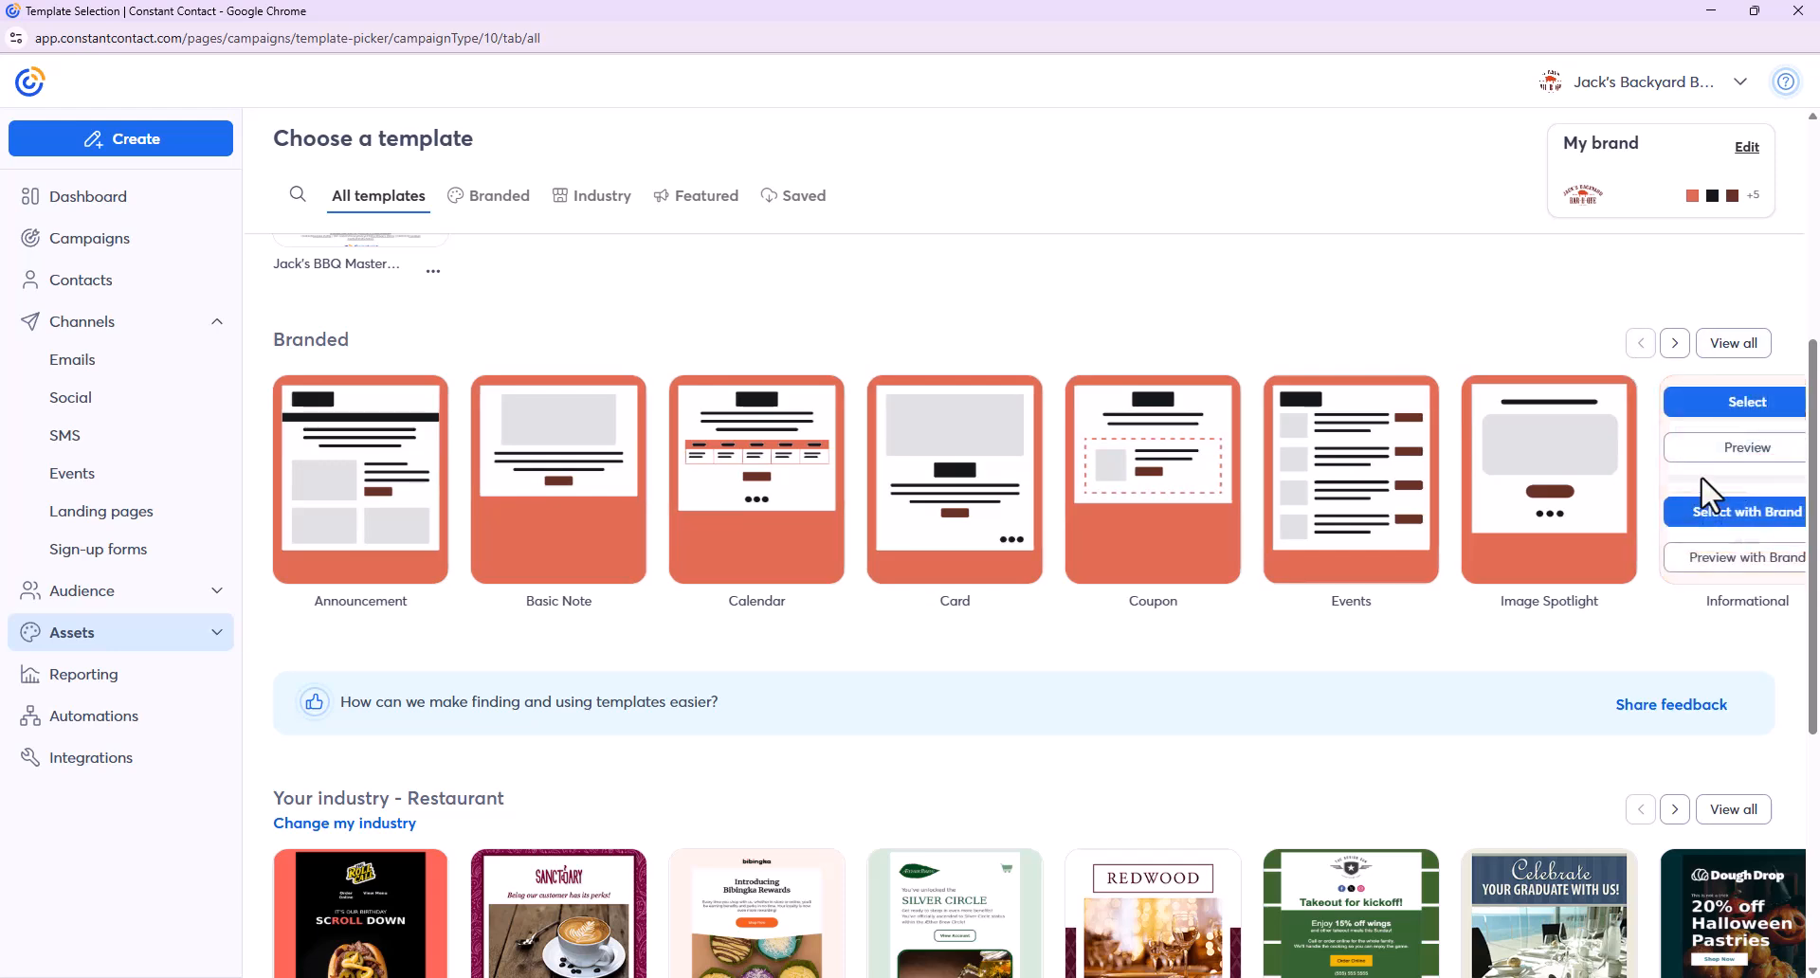
click(1675, 343)
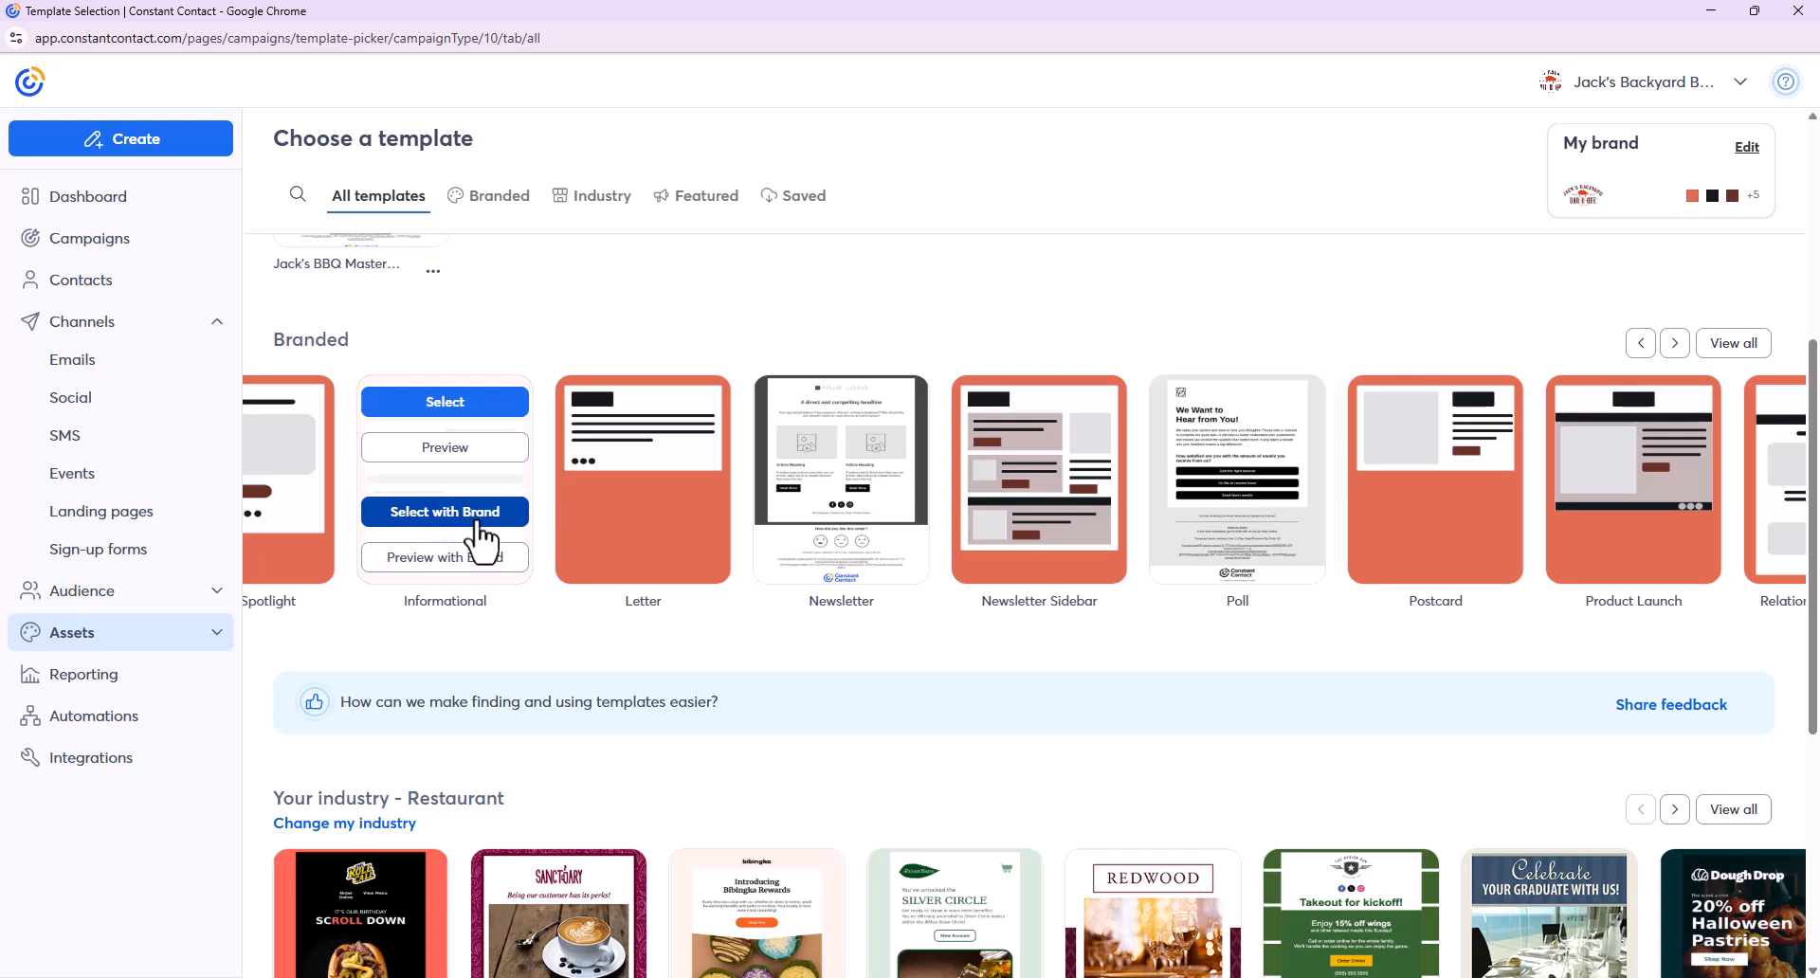
click(479, 524)
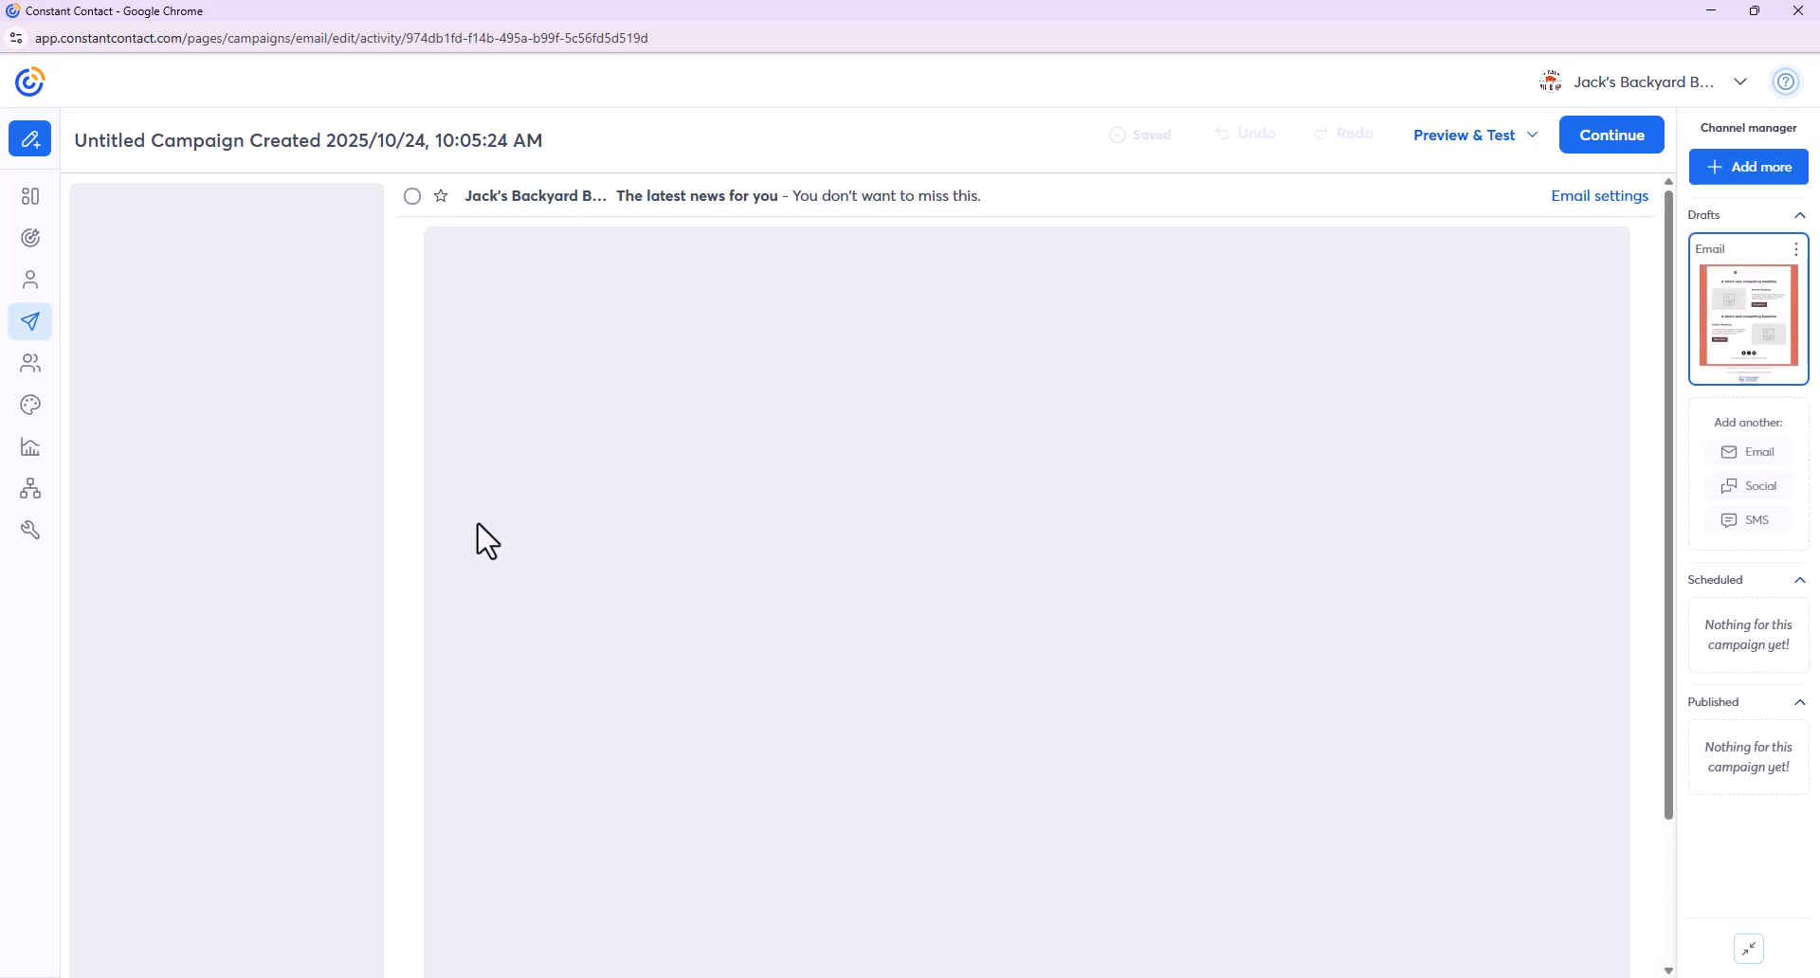
- Look over the template and available layouts, and add a Two column layout below the second article
scroll(1410, 508, down, 3)
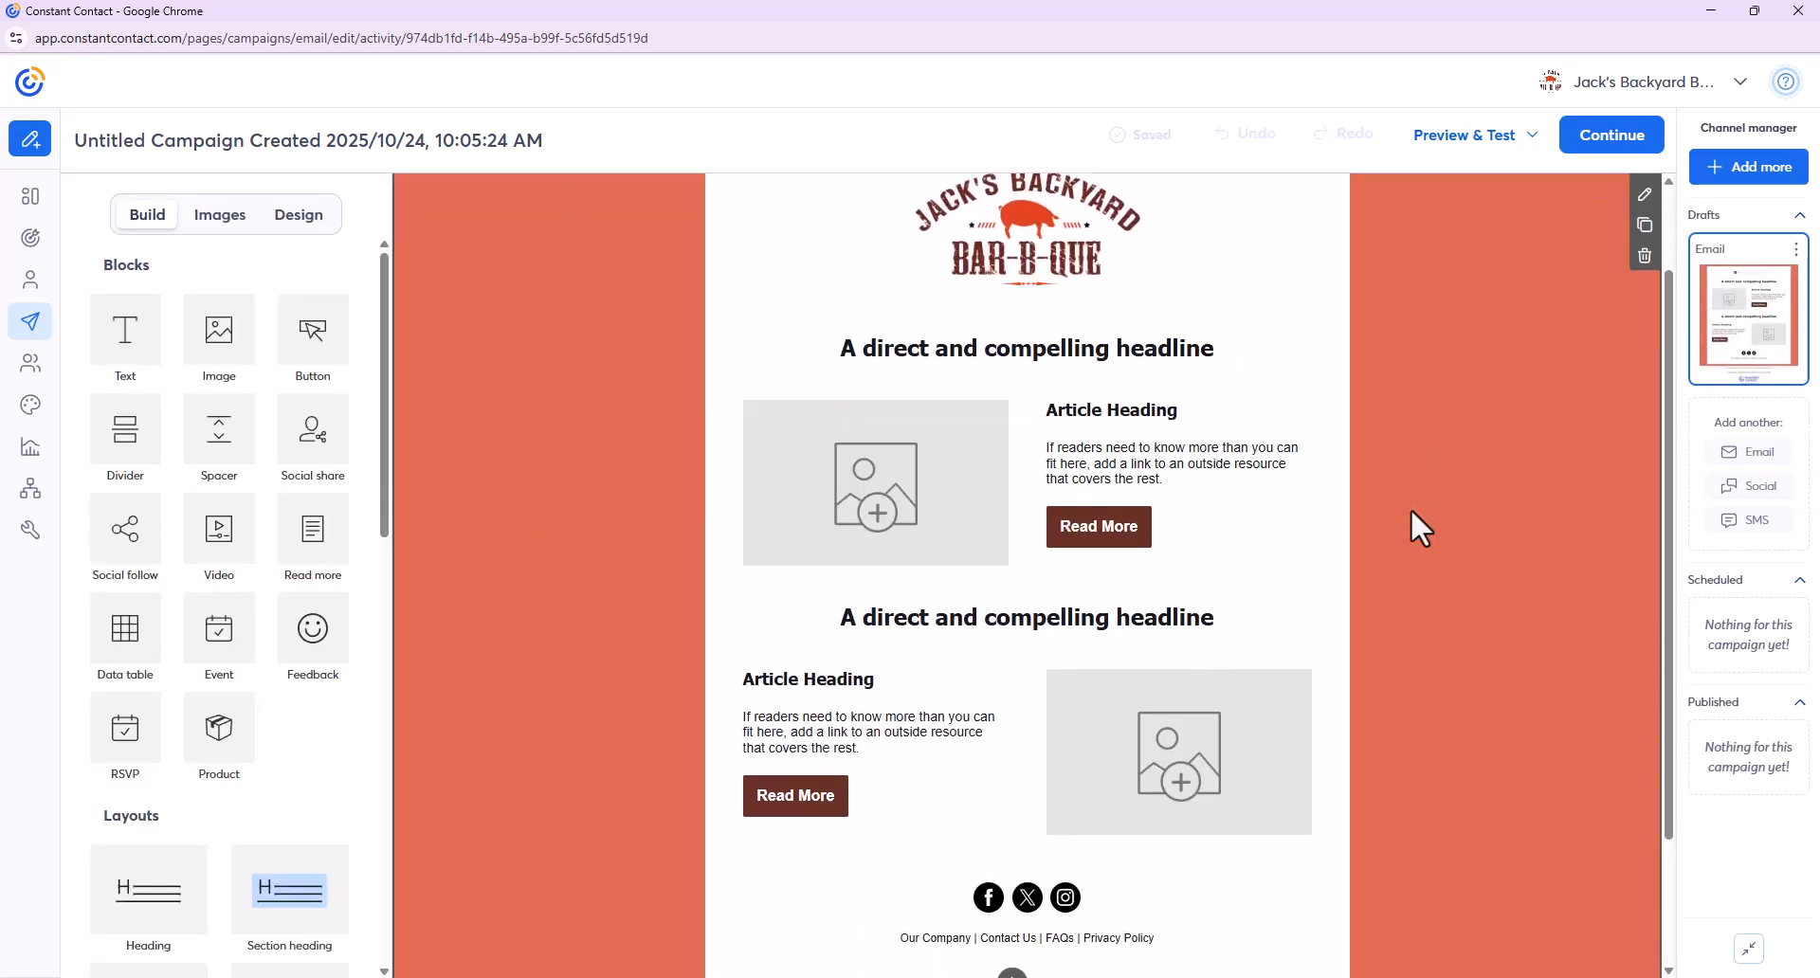
scroll(1411, 508, up, 3)
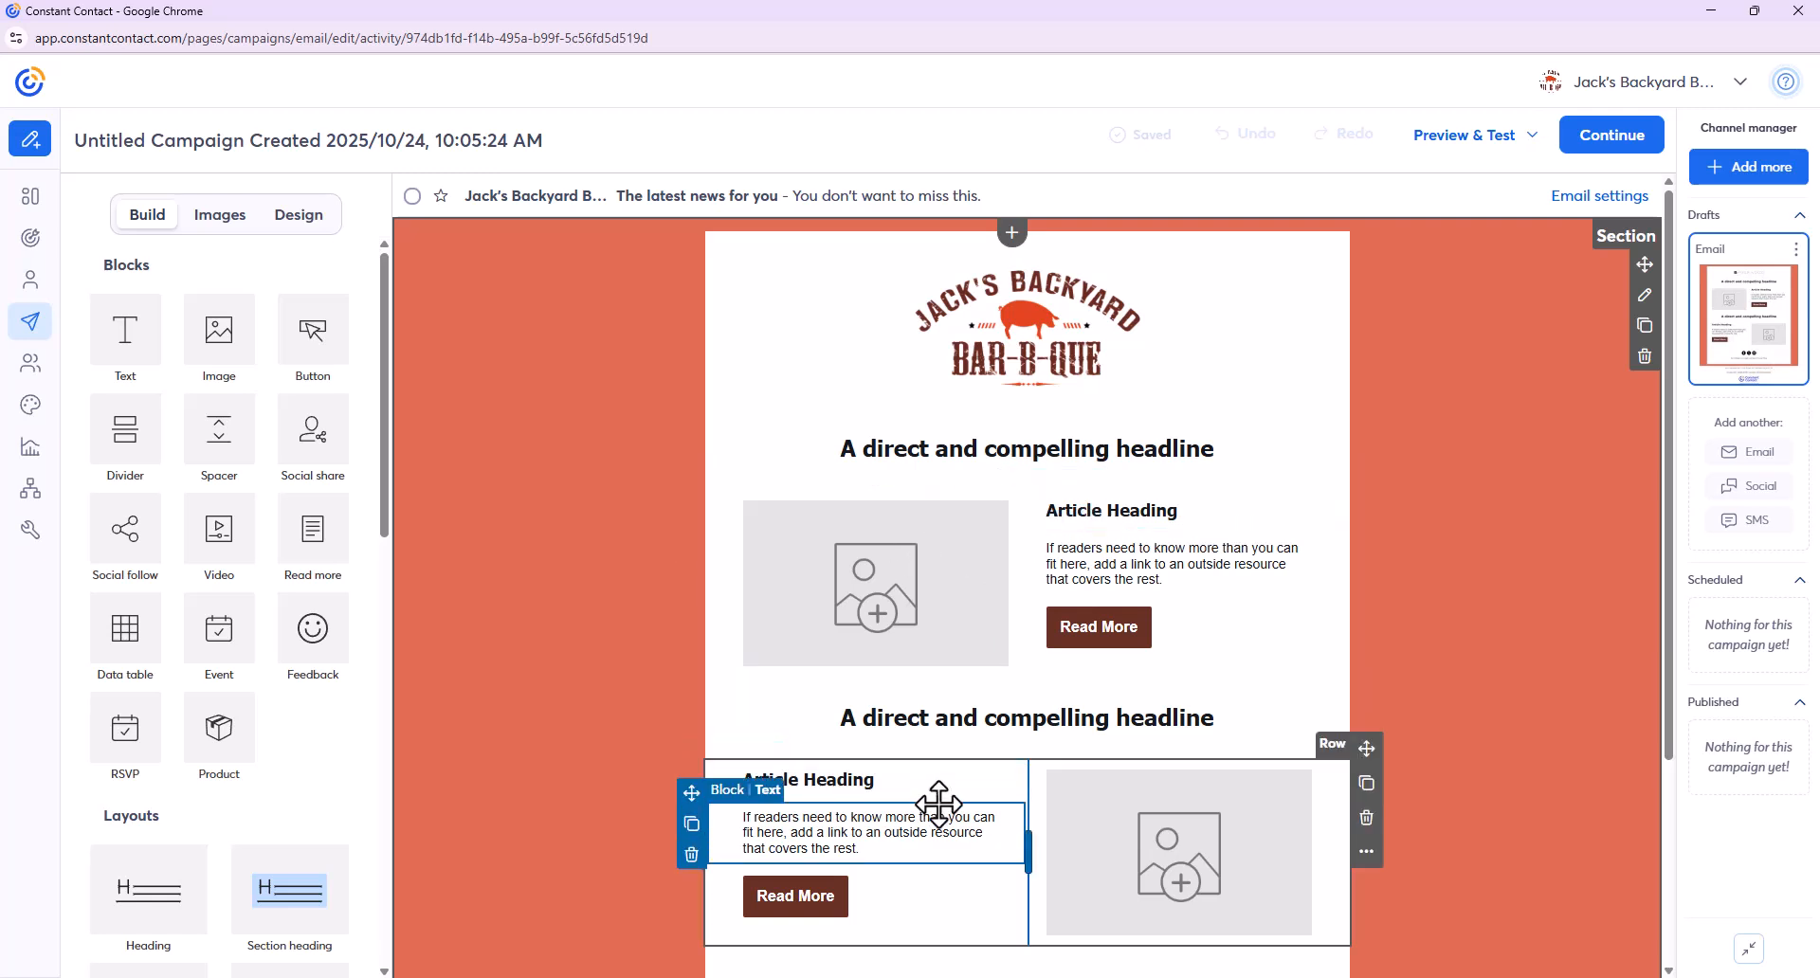
scroll(1479, 559, down, 2)
scroll(1475, 549, down, 1)
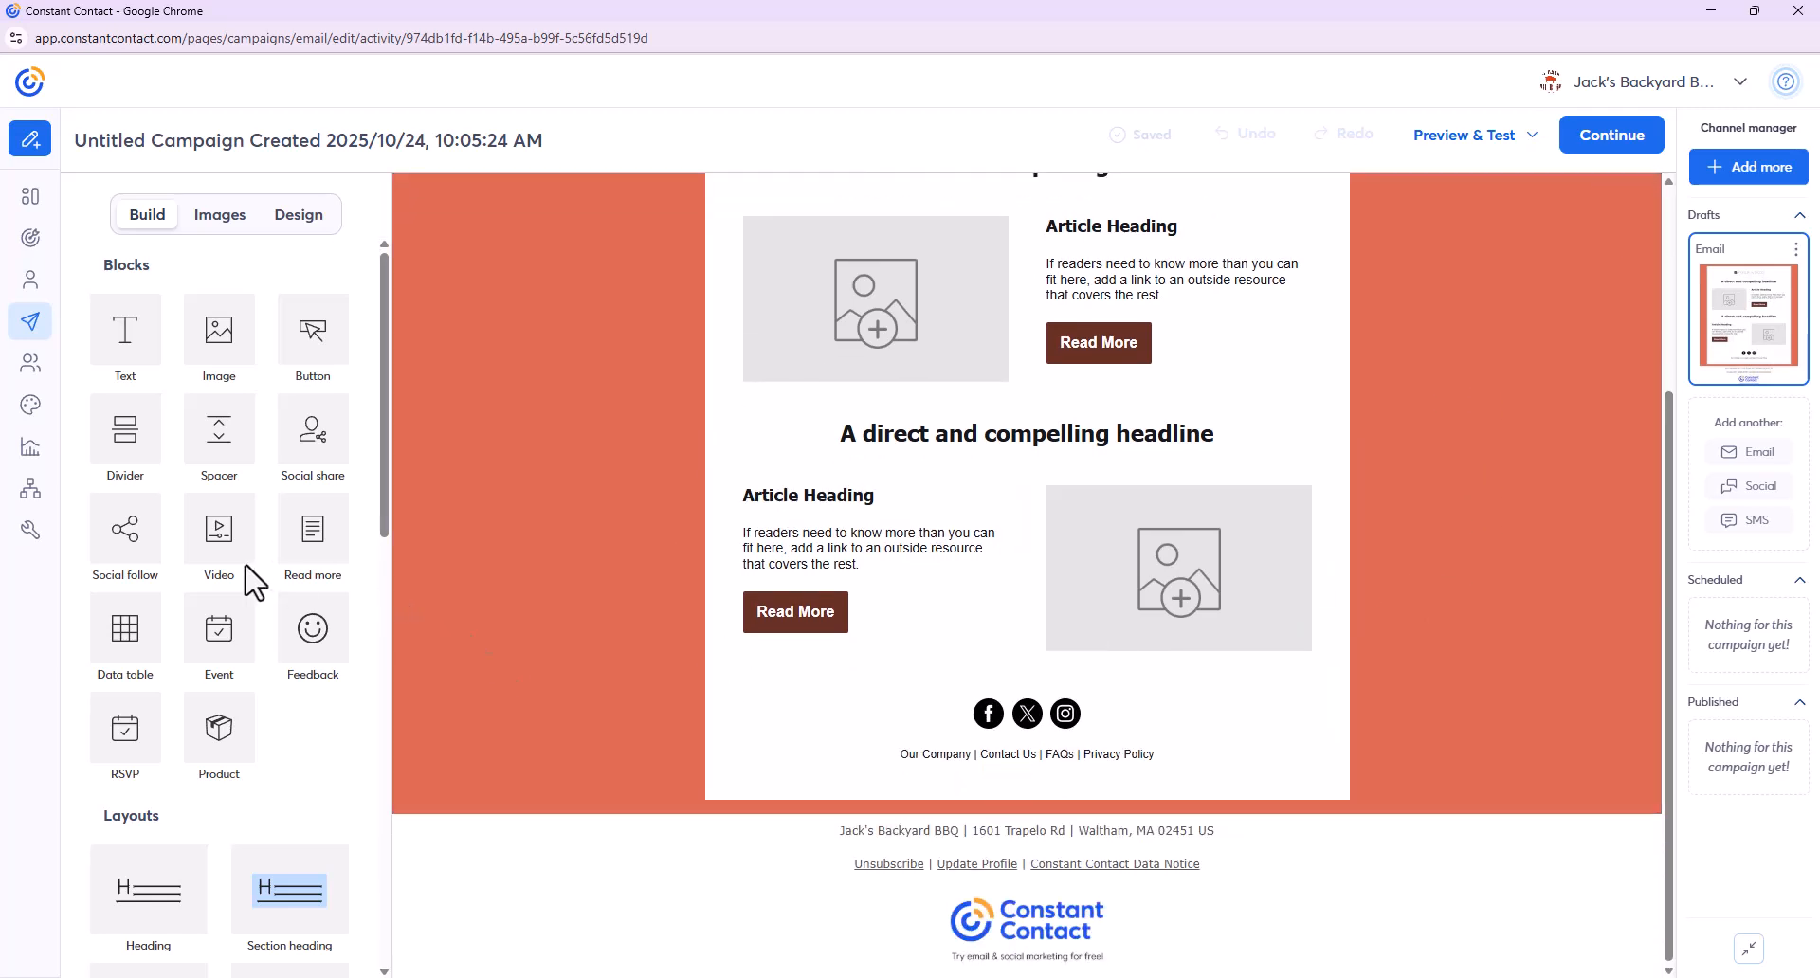
scroll(256, 583, down, 5)
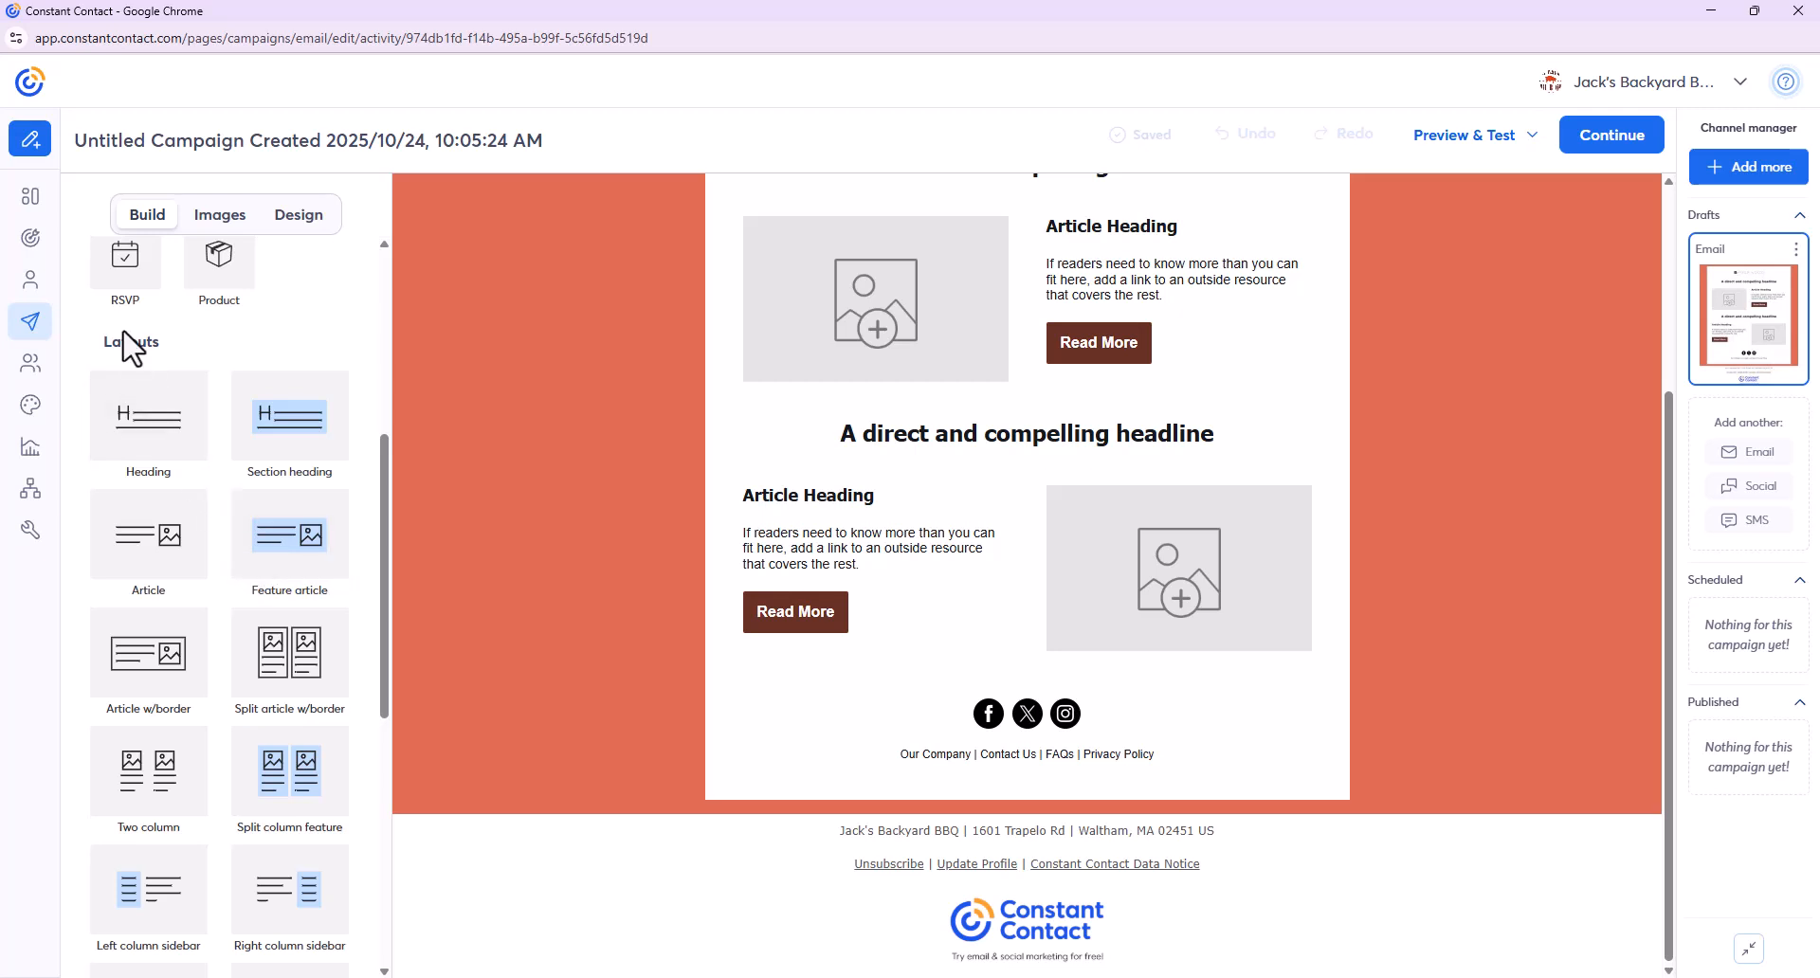
scroll(194, 502, down, 1)
scroll(194, 503, down, 3)
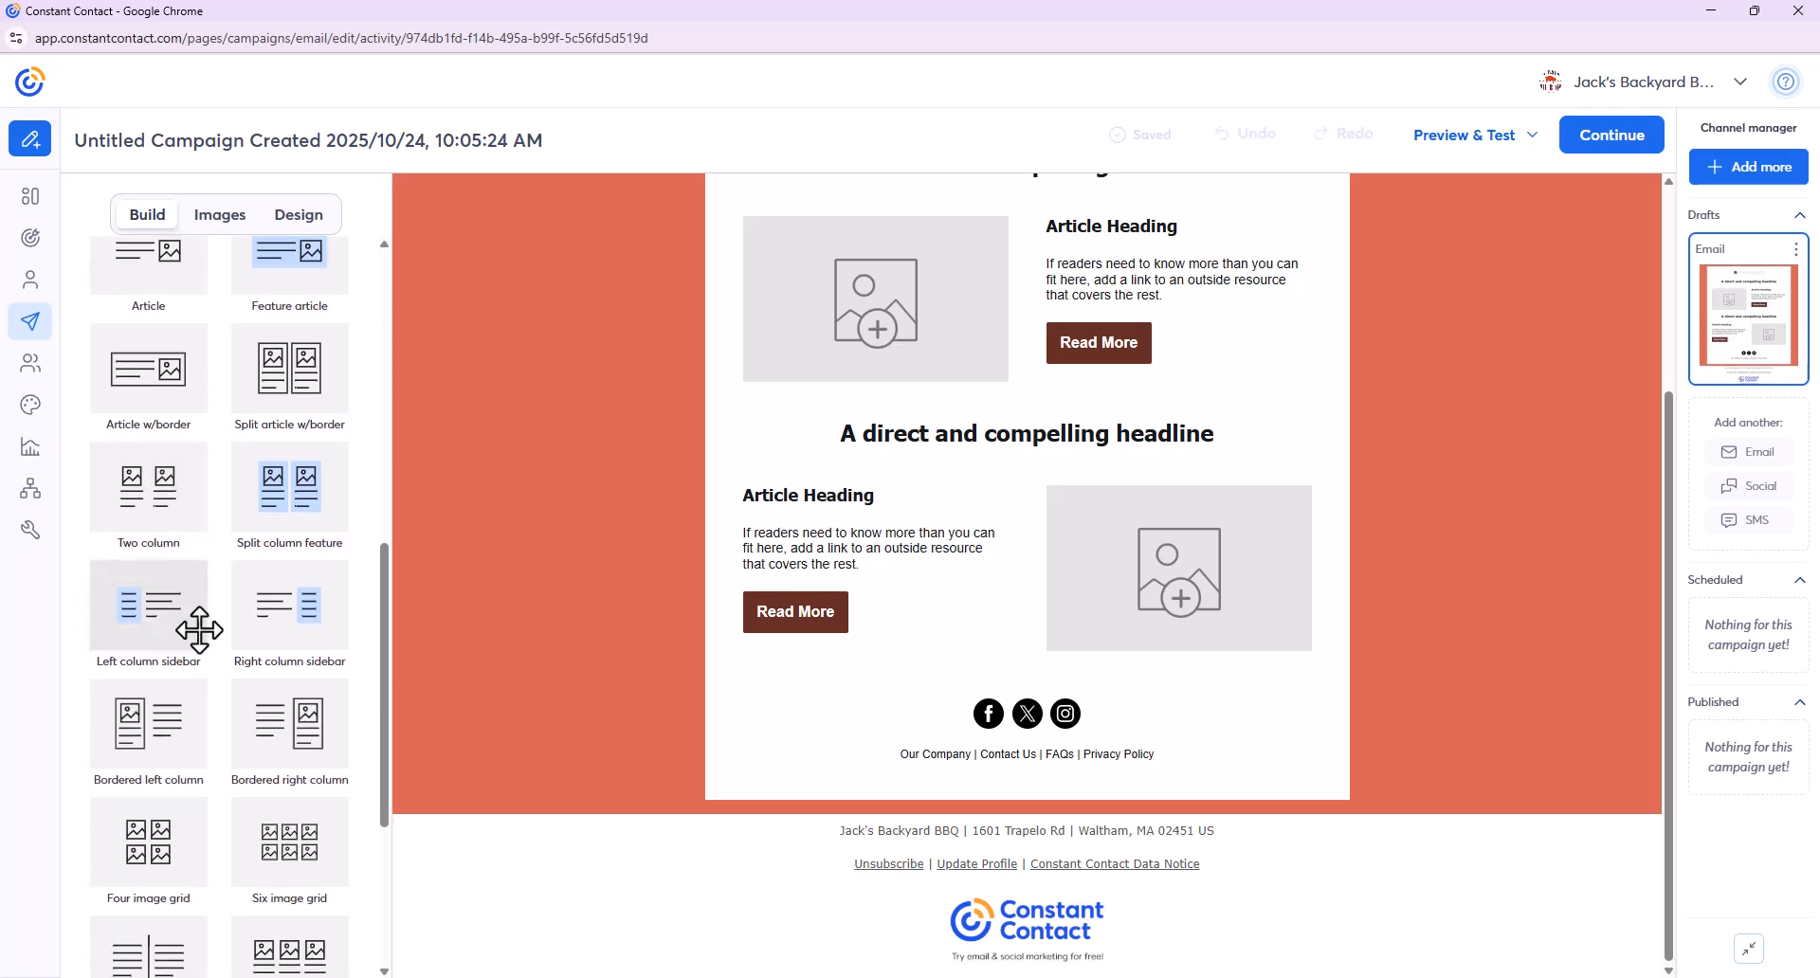
drag(134, 394, 923, 700)
- Add a Three column layout below the two-column row and a Six image grid above it
scroll(1431, 613, down, 3)
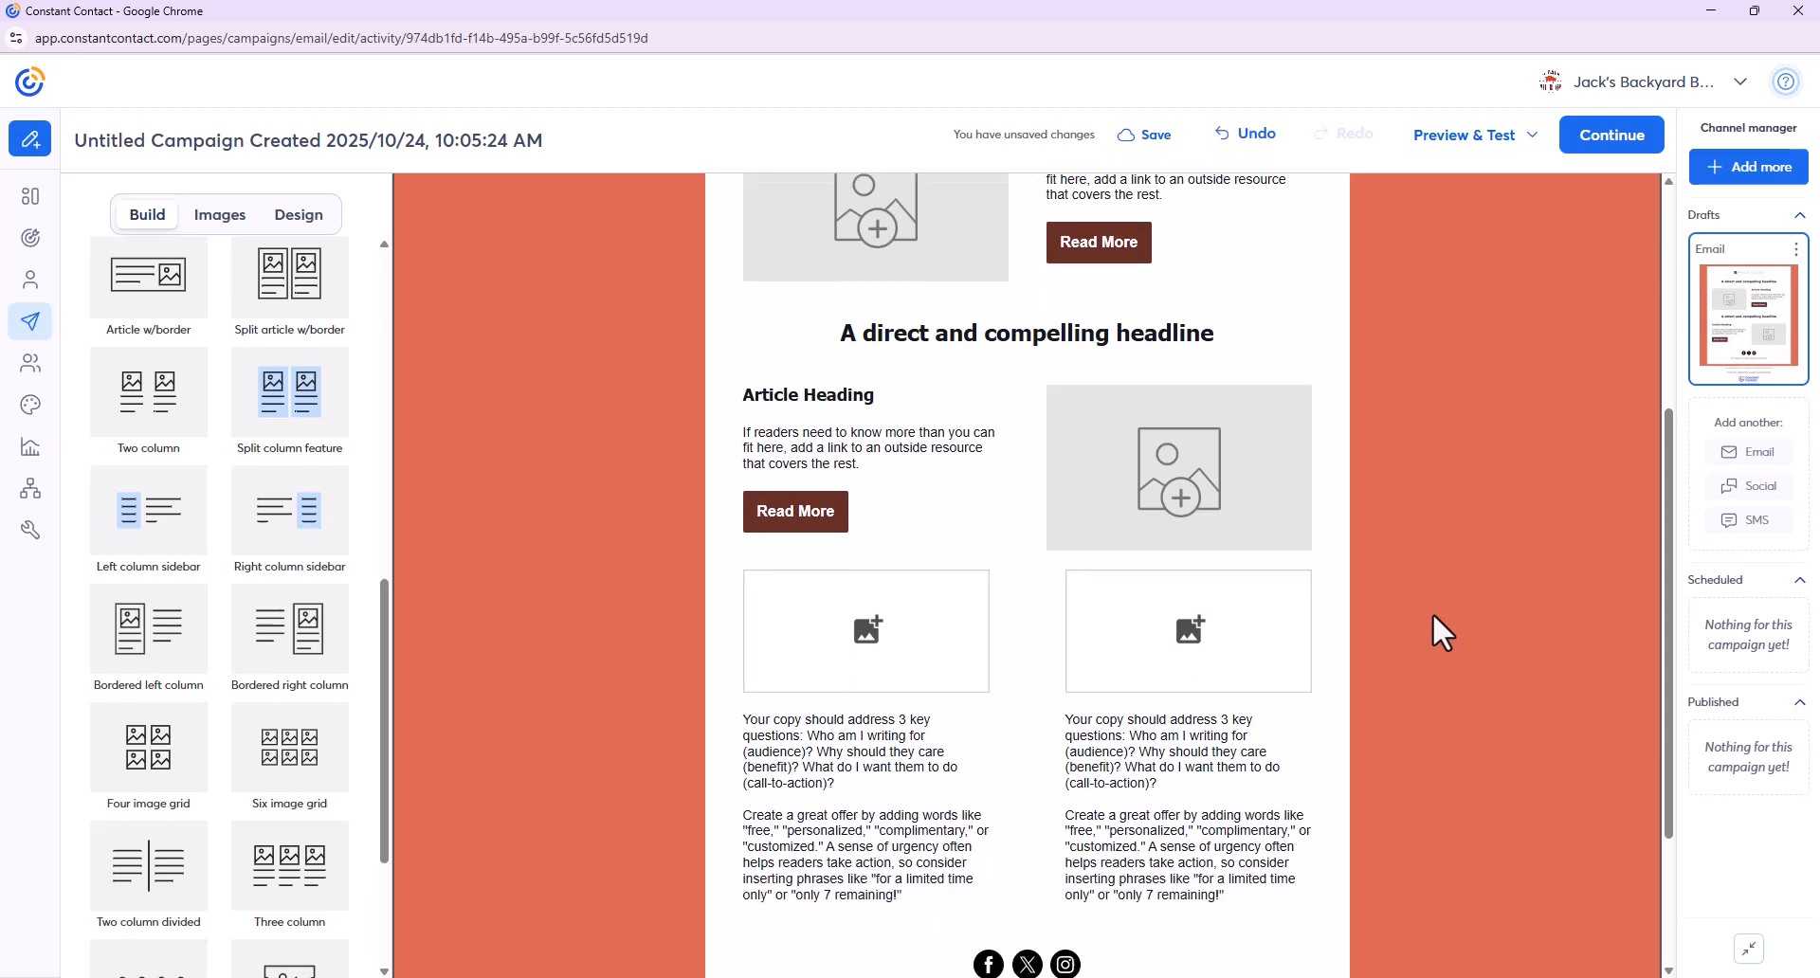
scroll(150, 602, down, 3)
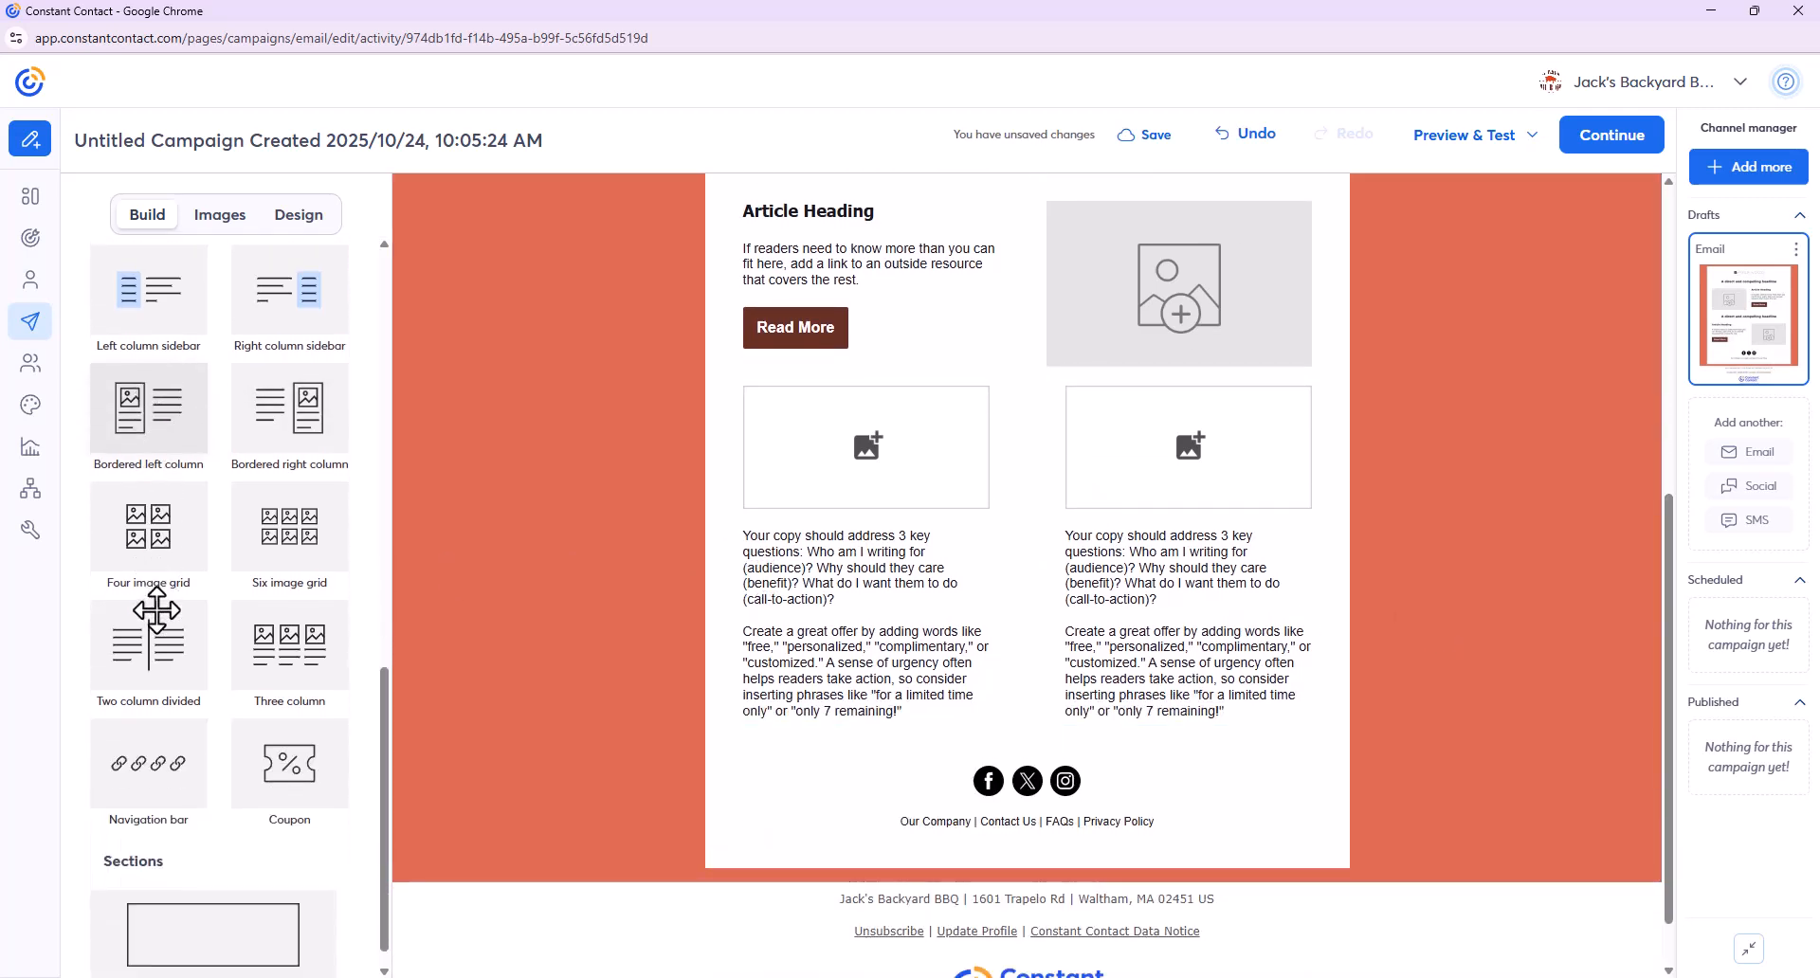
drag(313, 612, 1328, 496)
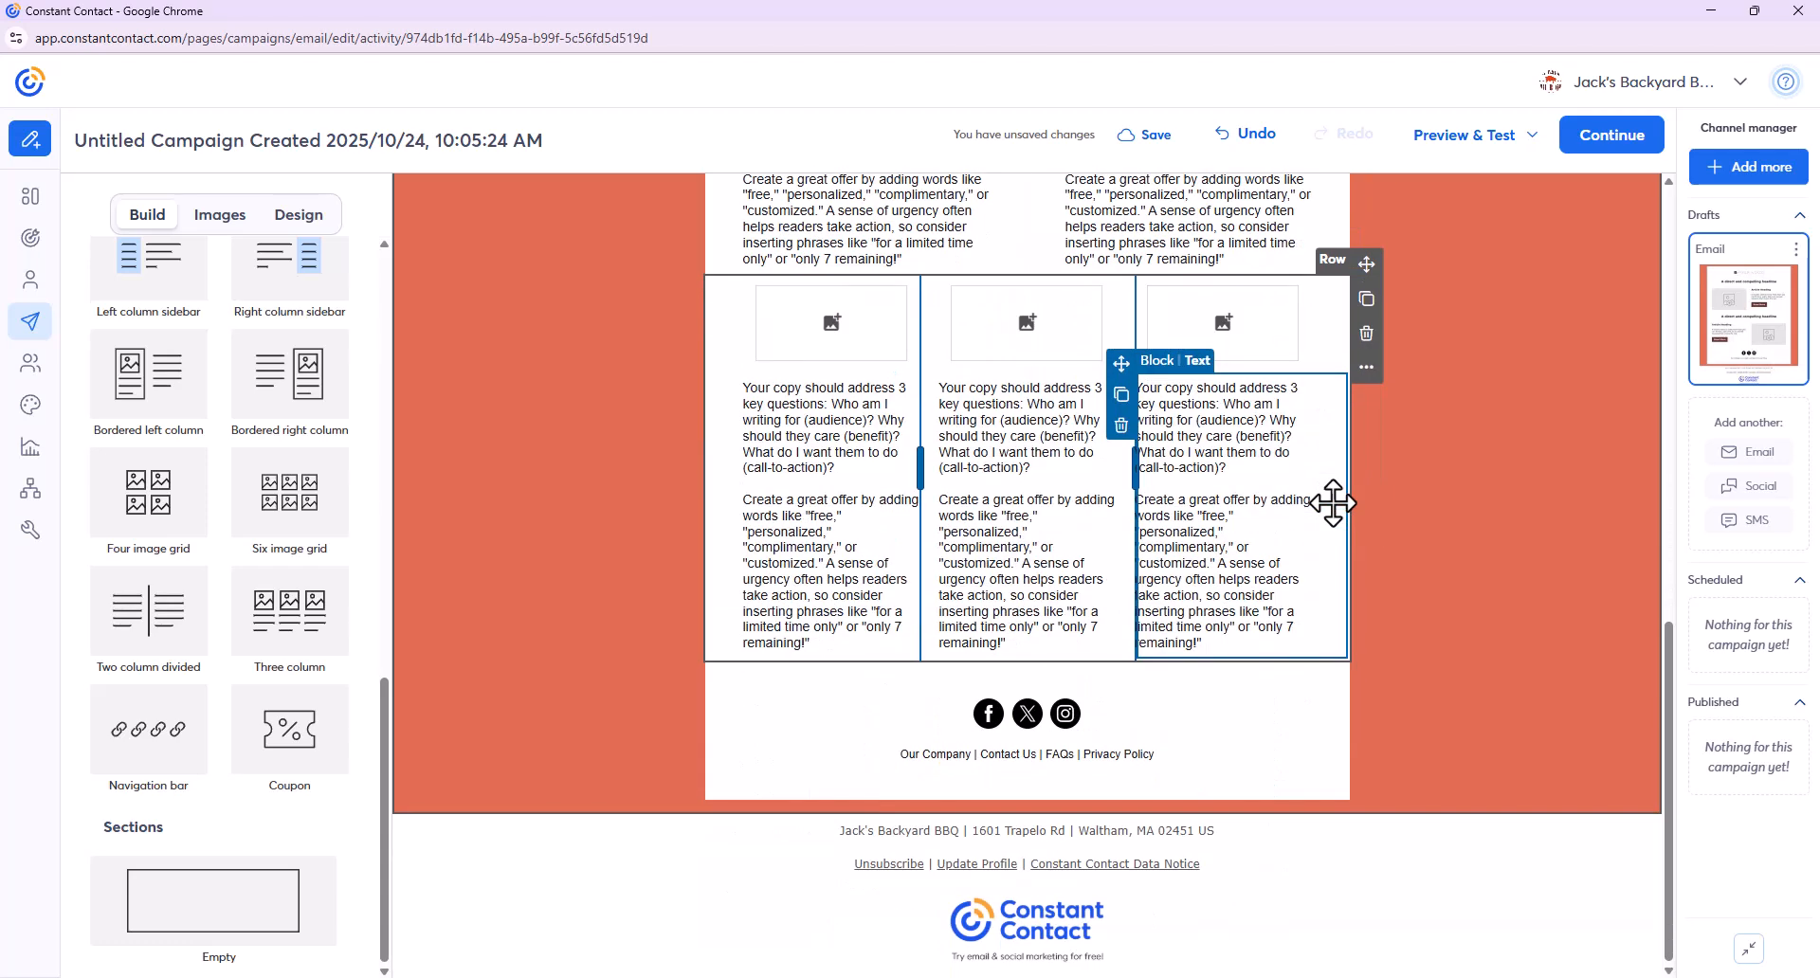
scroll(177, 514, up, 2)
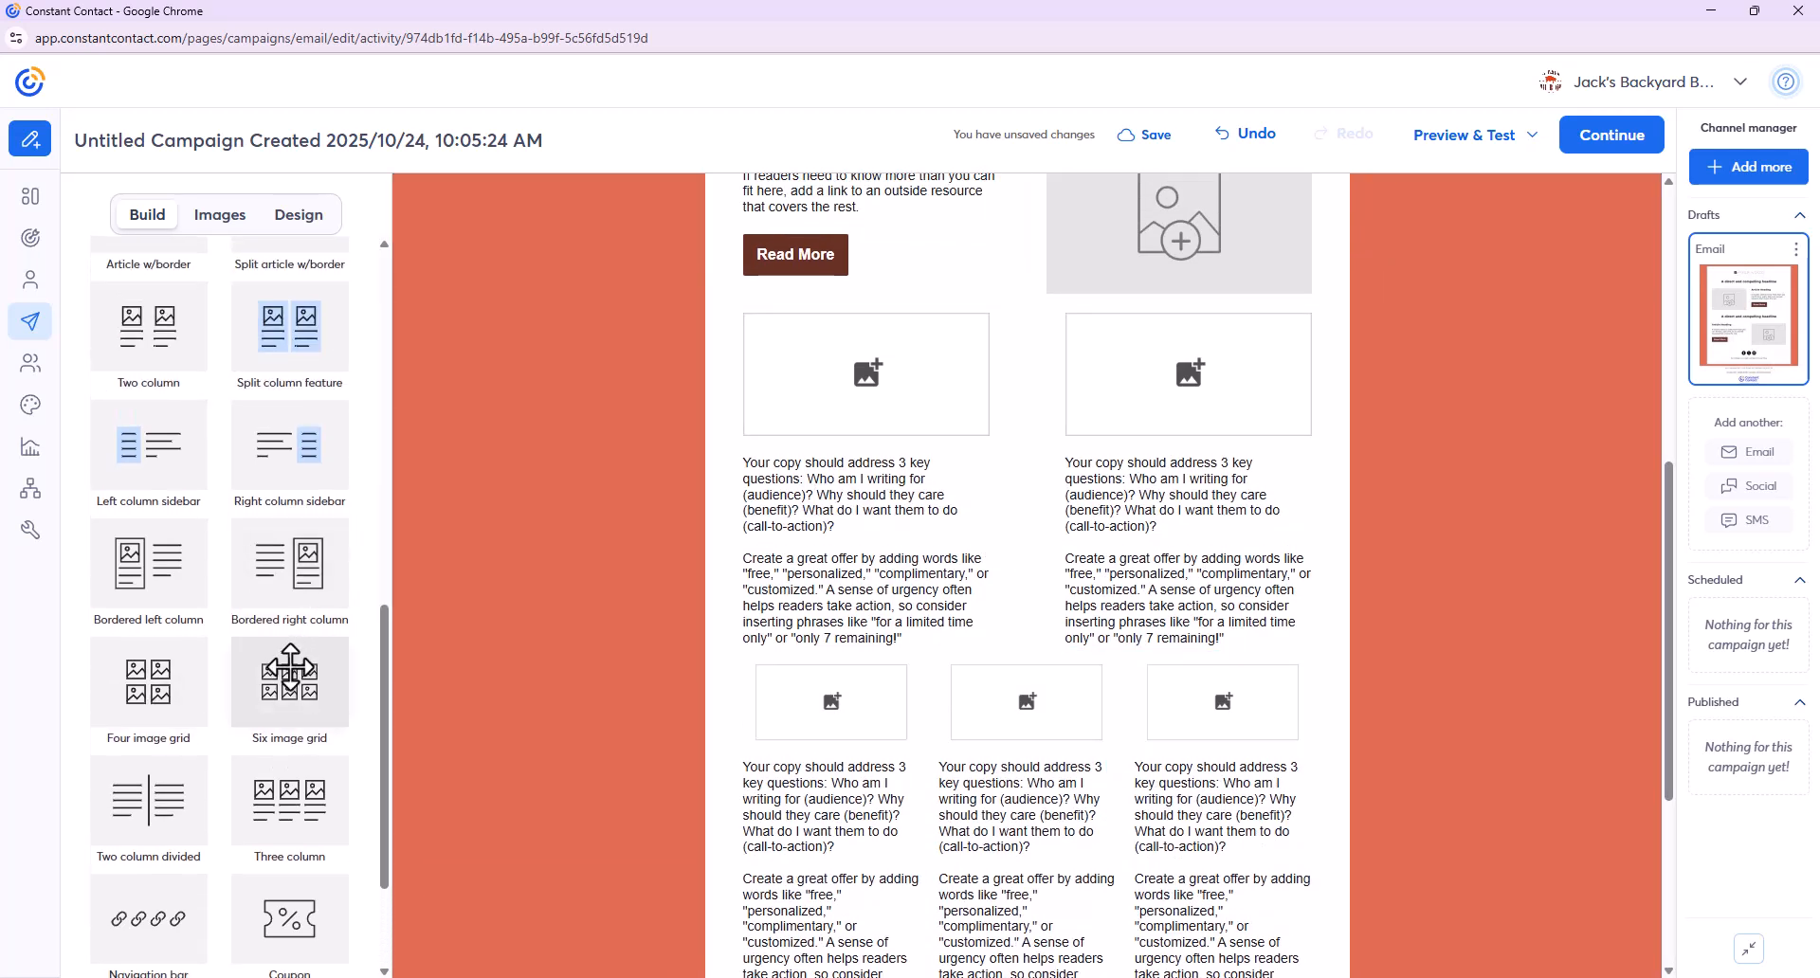
drag(290, 675, 1232, 475)
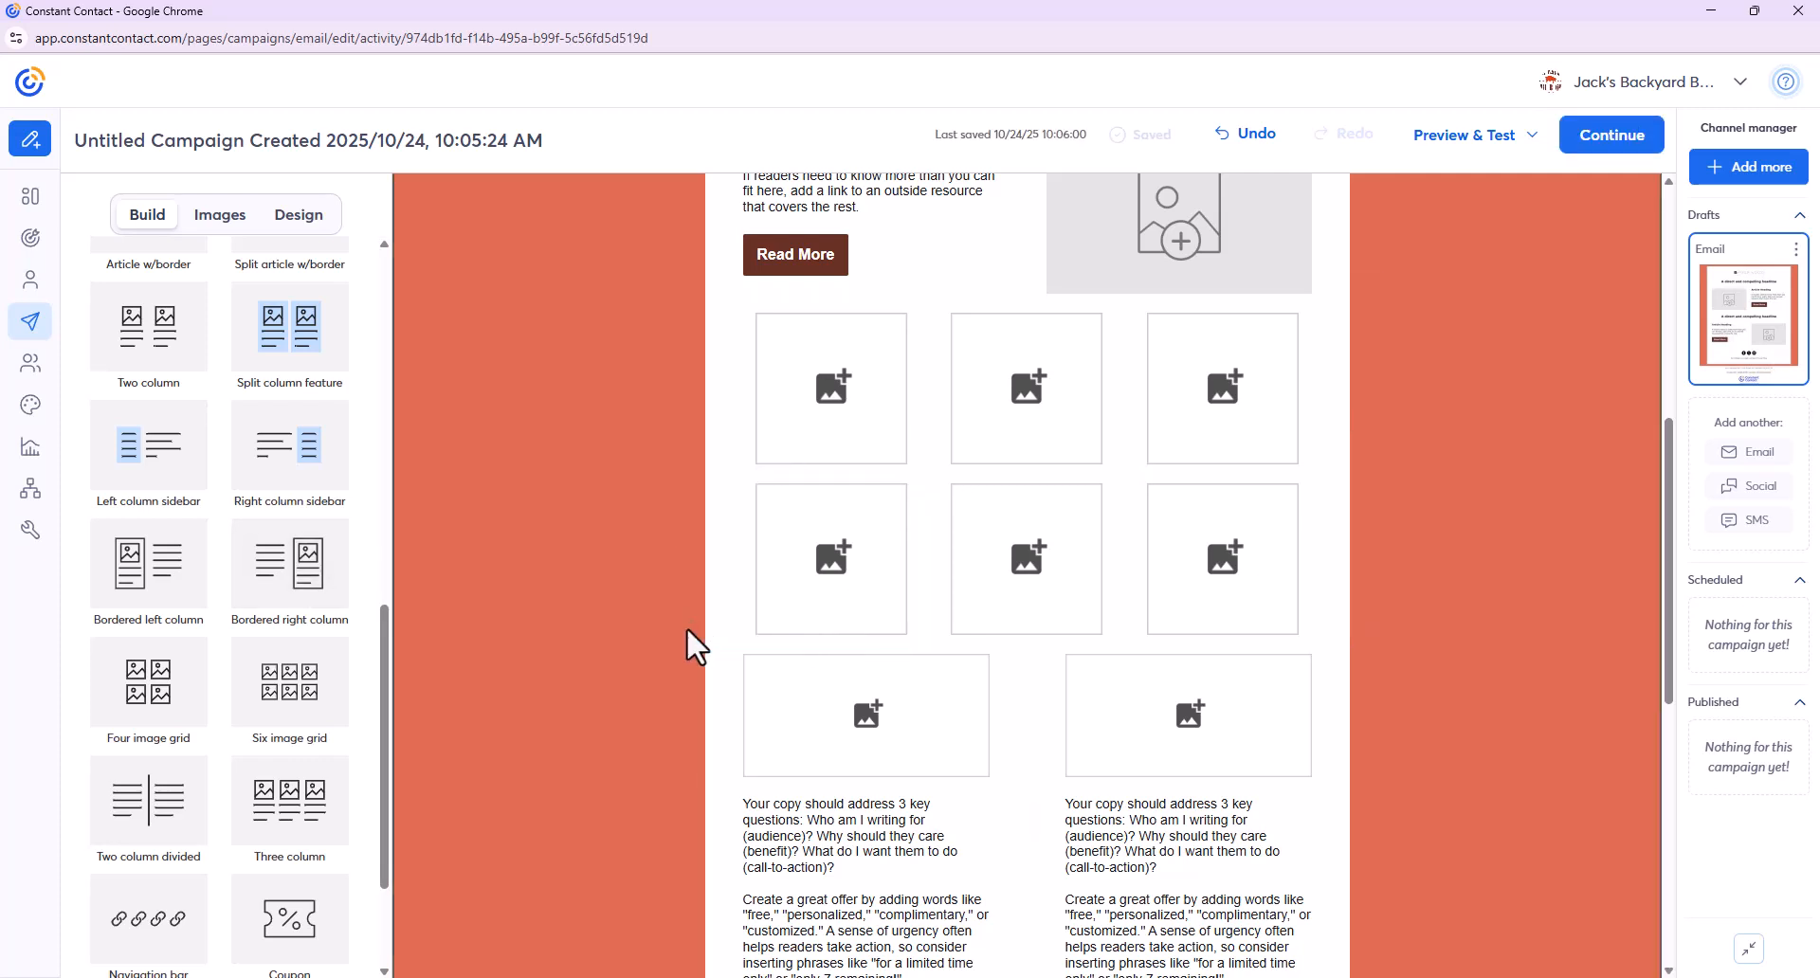
- Insert a Bordered left column layout between the six image grid and the two-column row
scroll(686, 628, up, 7)
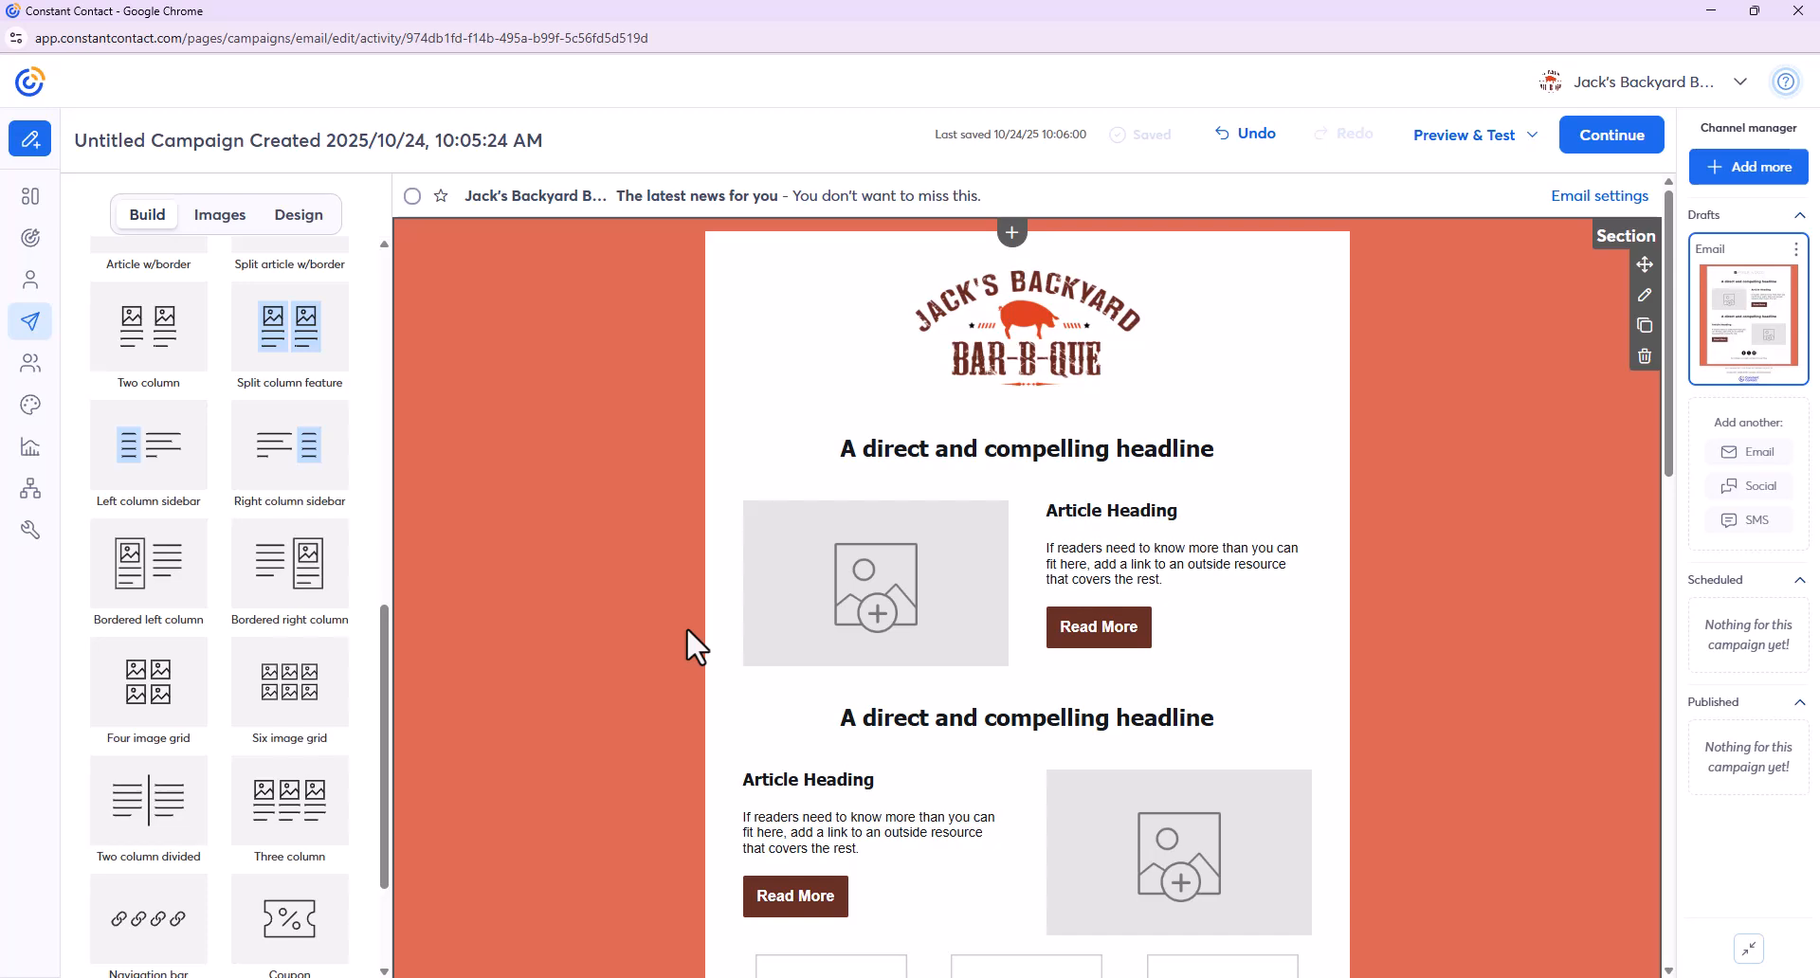
scroll(1085, 532, down, 6)
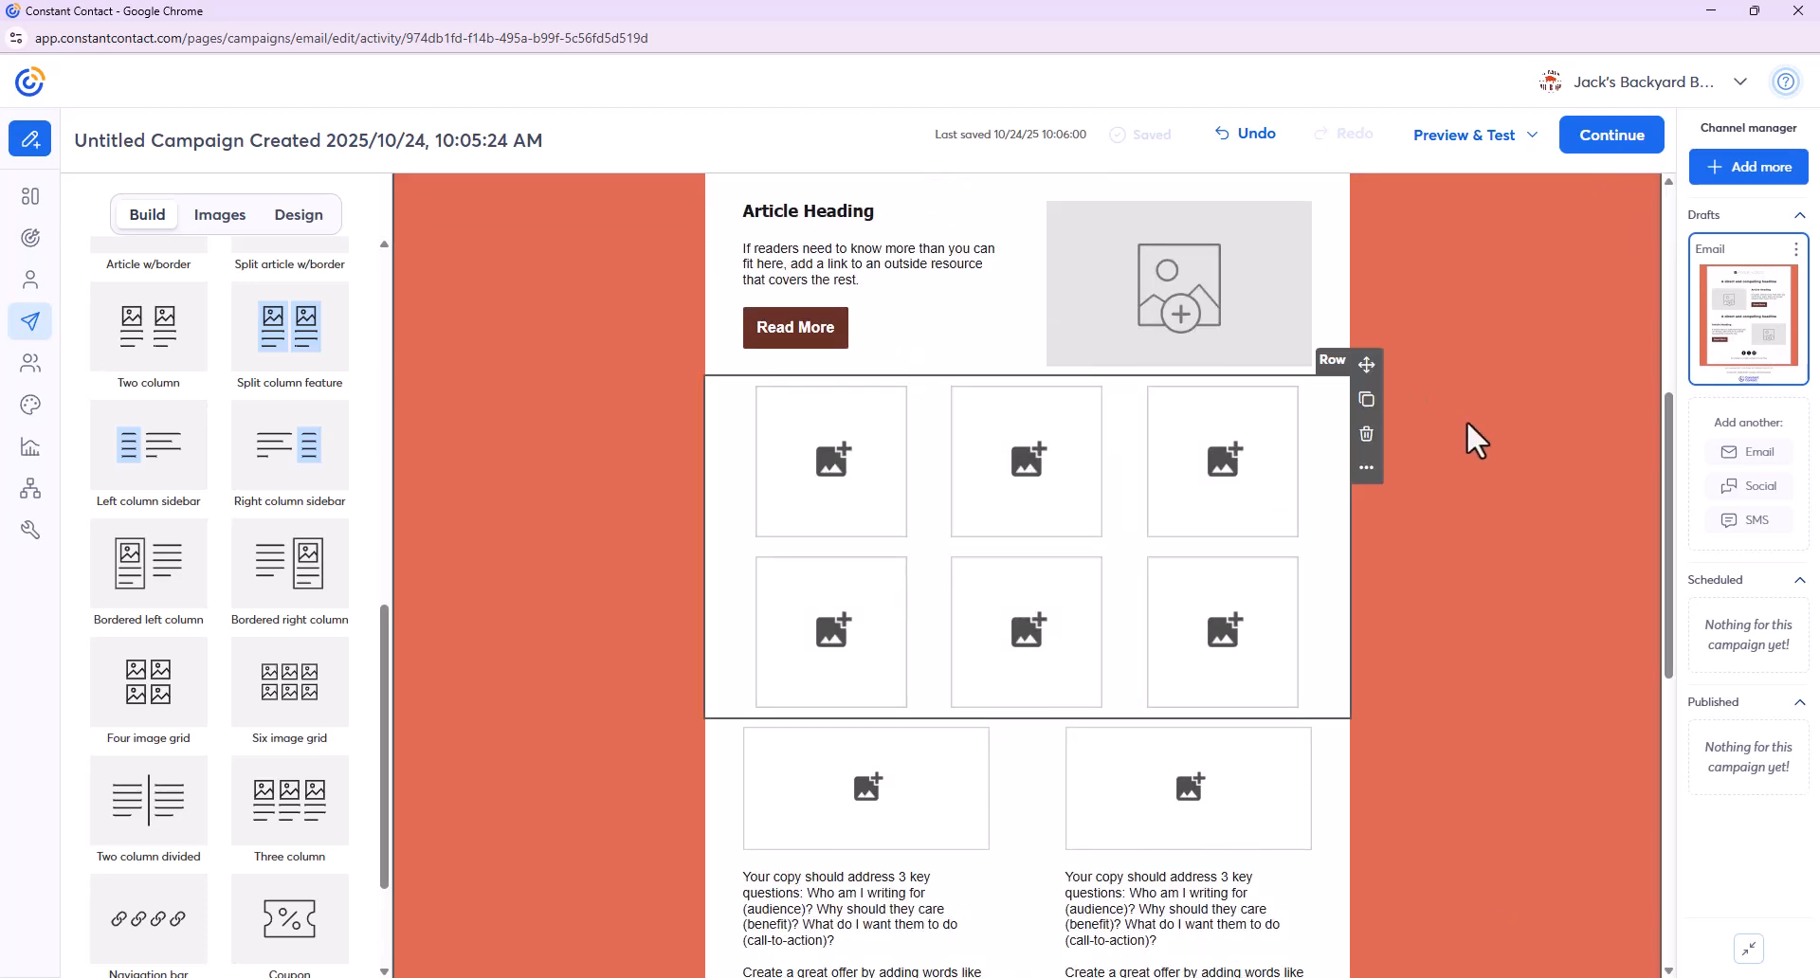
scroll(1465, 421, up, 5)
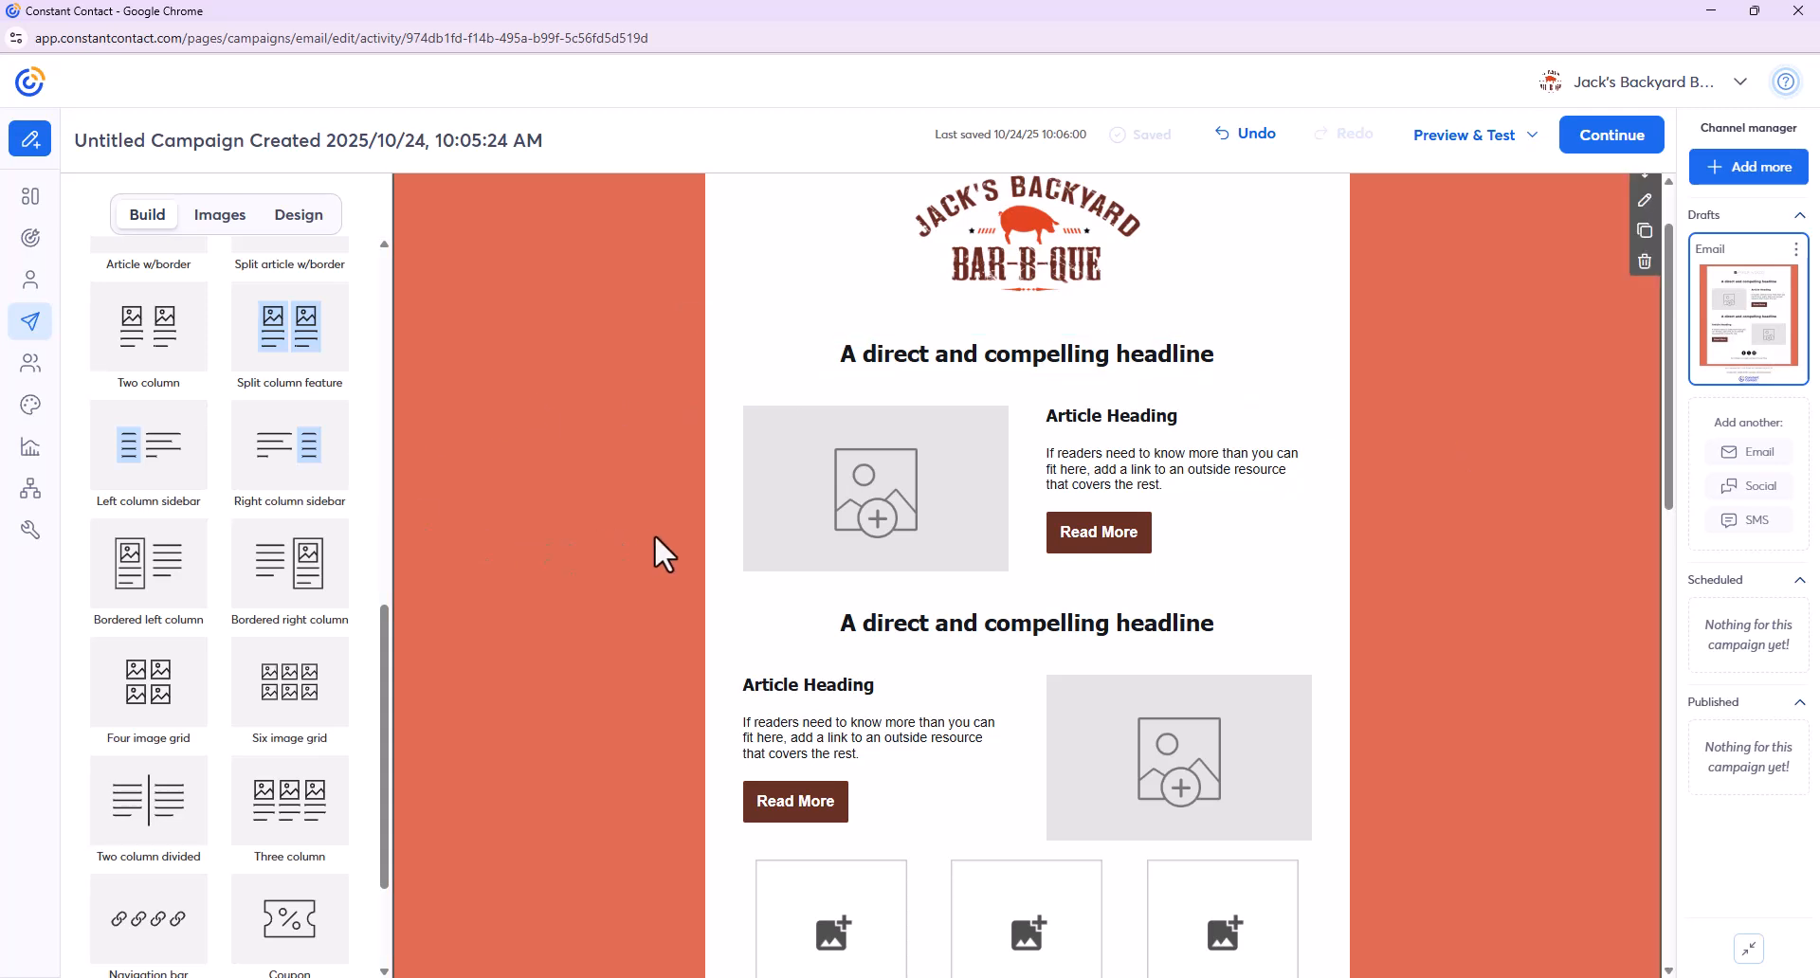
scroll(655, 536, down, 5)
drag(146, 576, 861, 693)
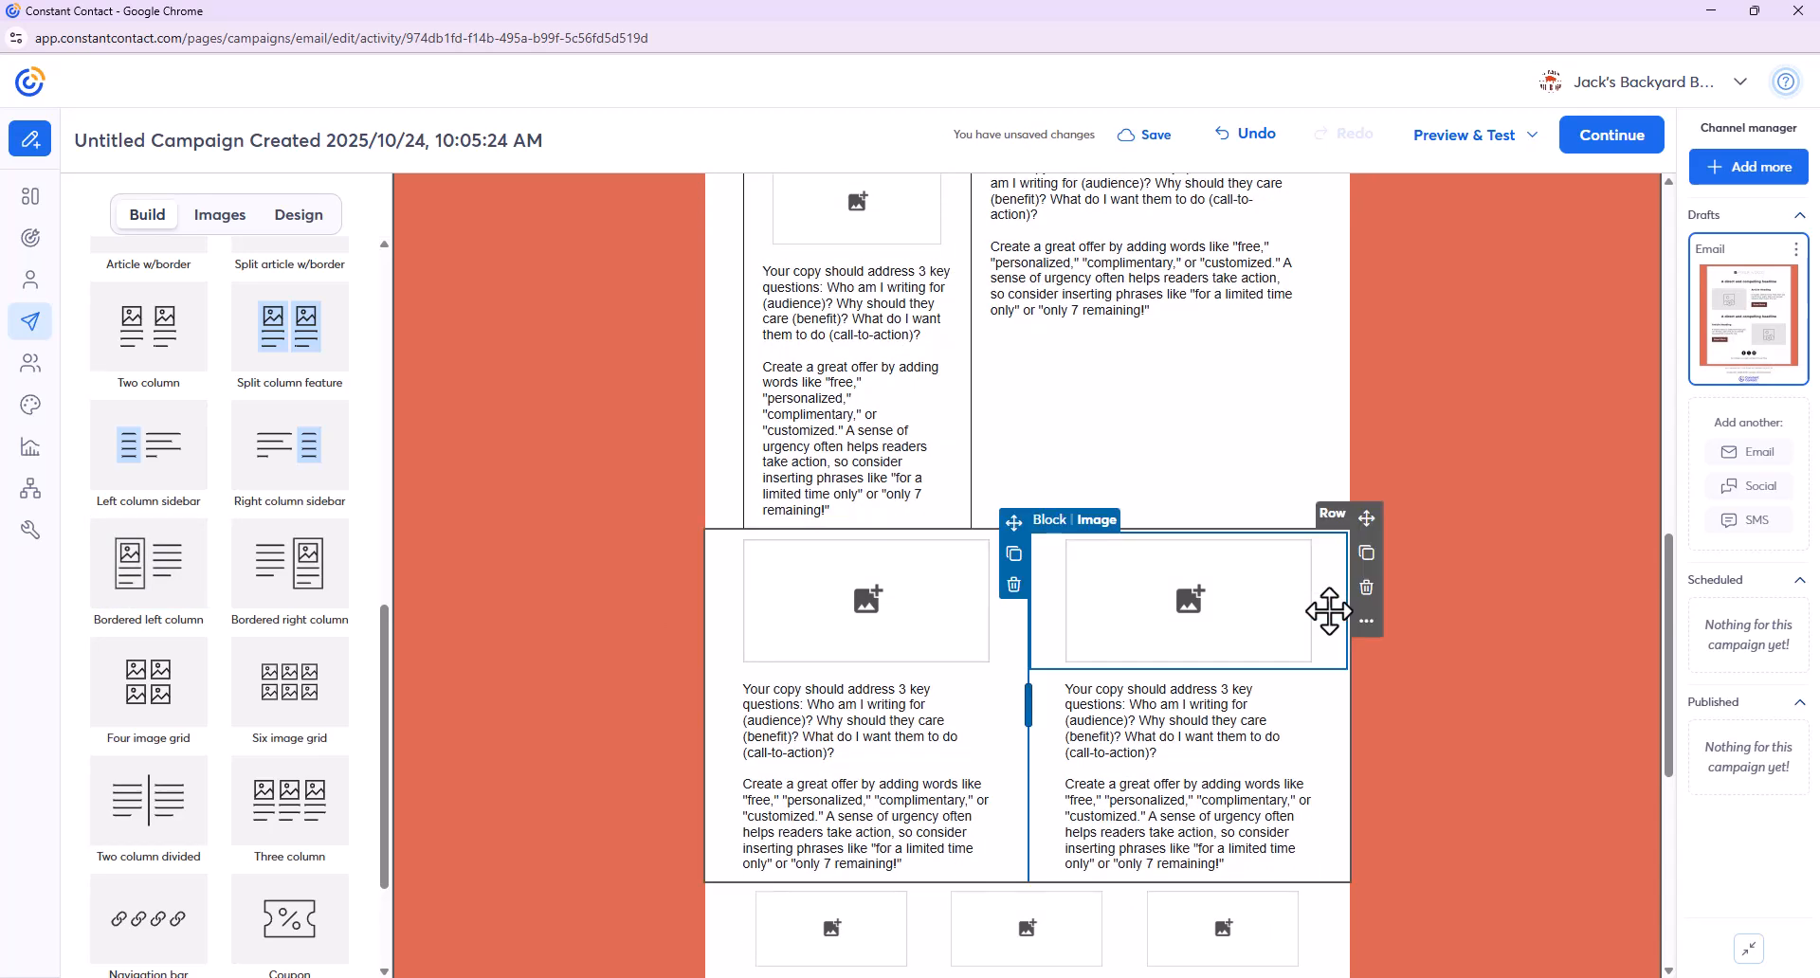
scroll(1329, 612, up, 7)
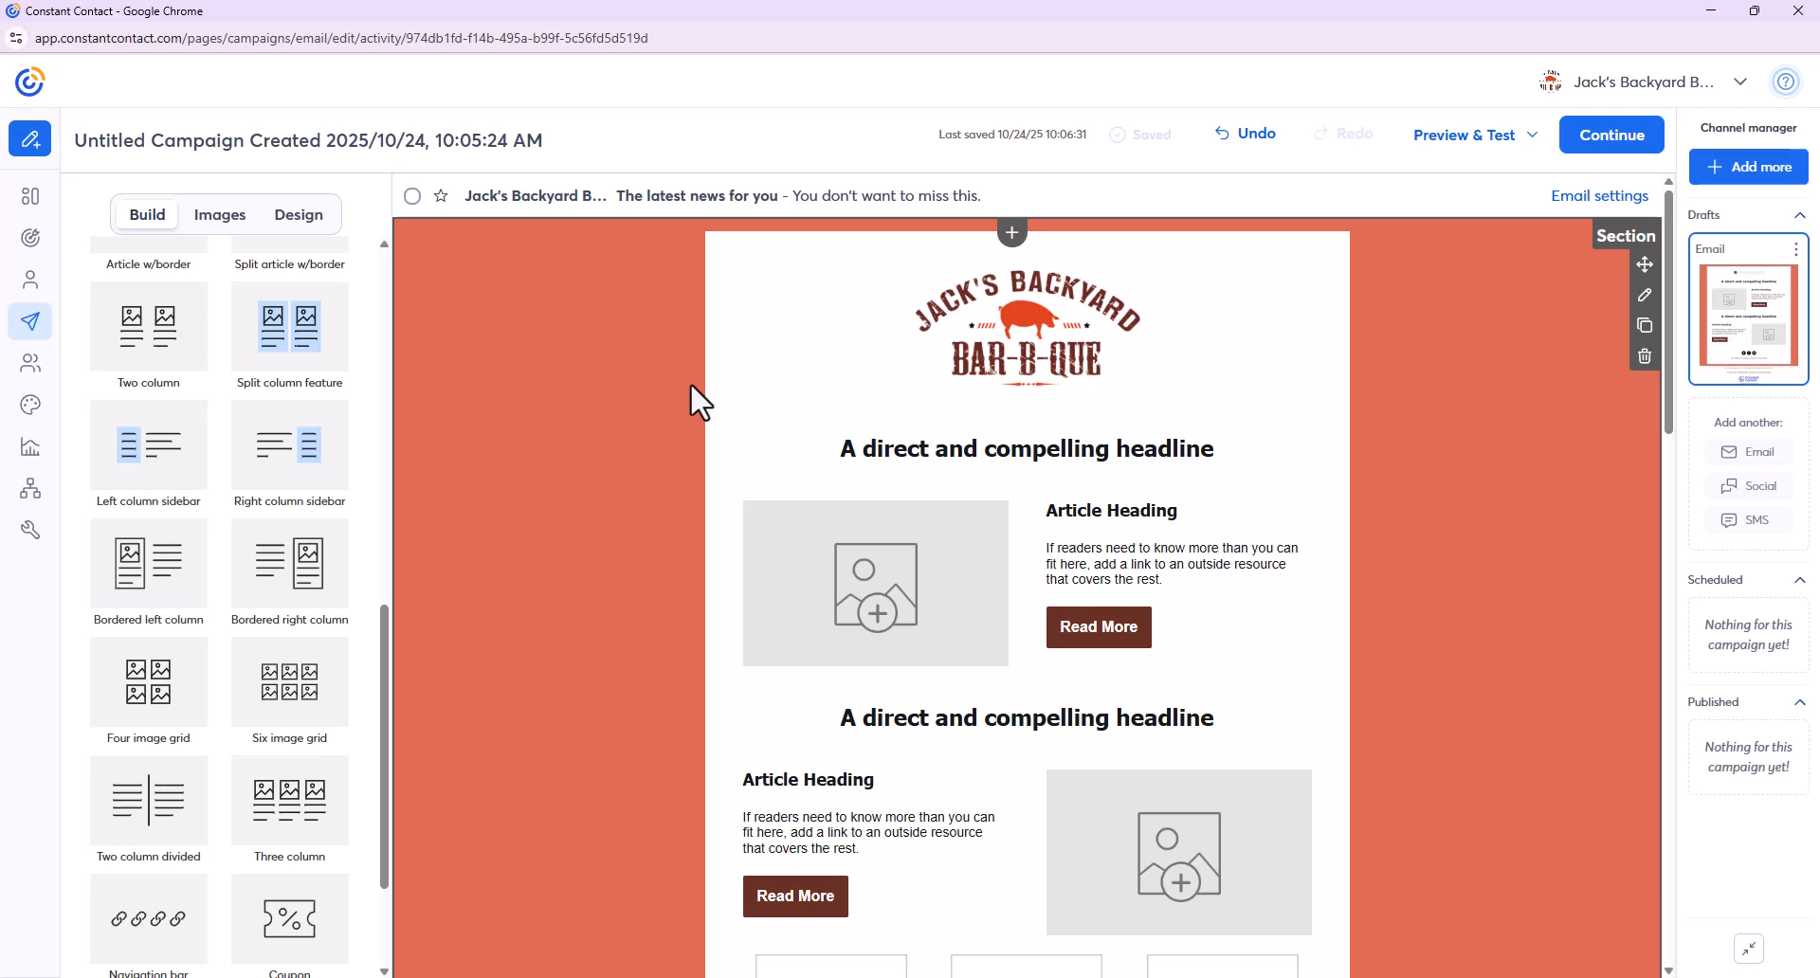
- Examine the Document link settings for the first article's Read More button and close them without inserting a link
scroll(265, 637, up, 5)
scroll(265, 636, up, 5)
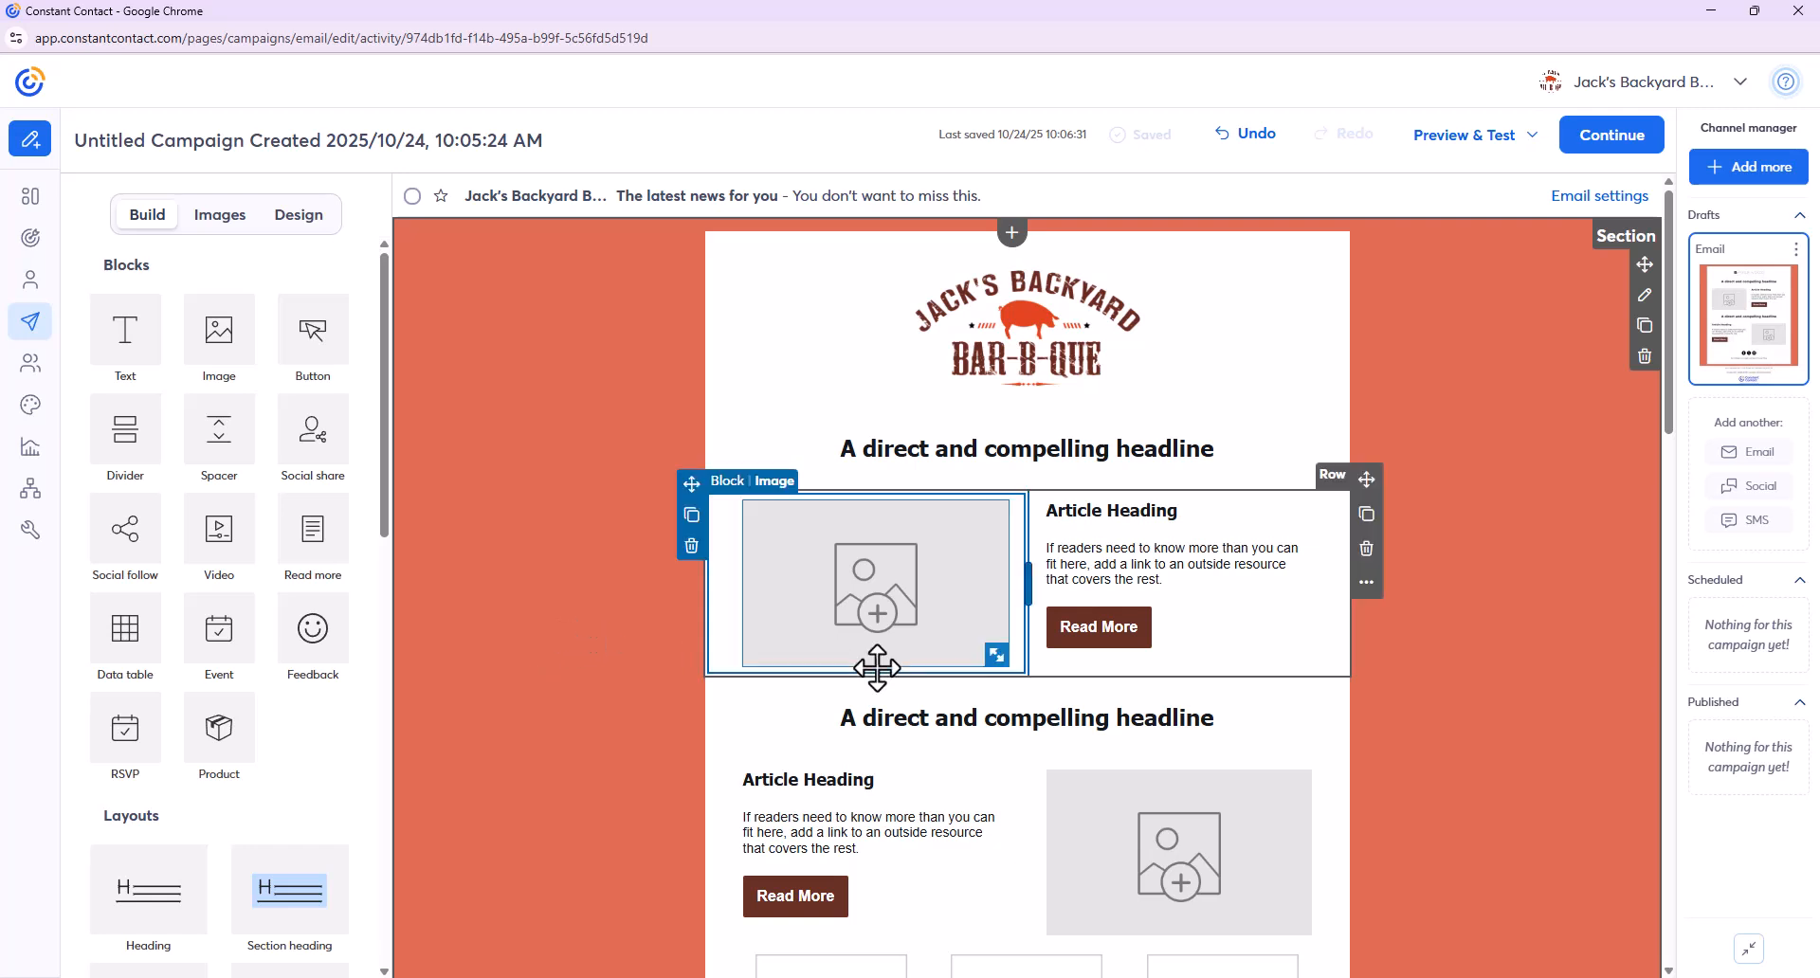
click(1111, 628)
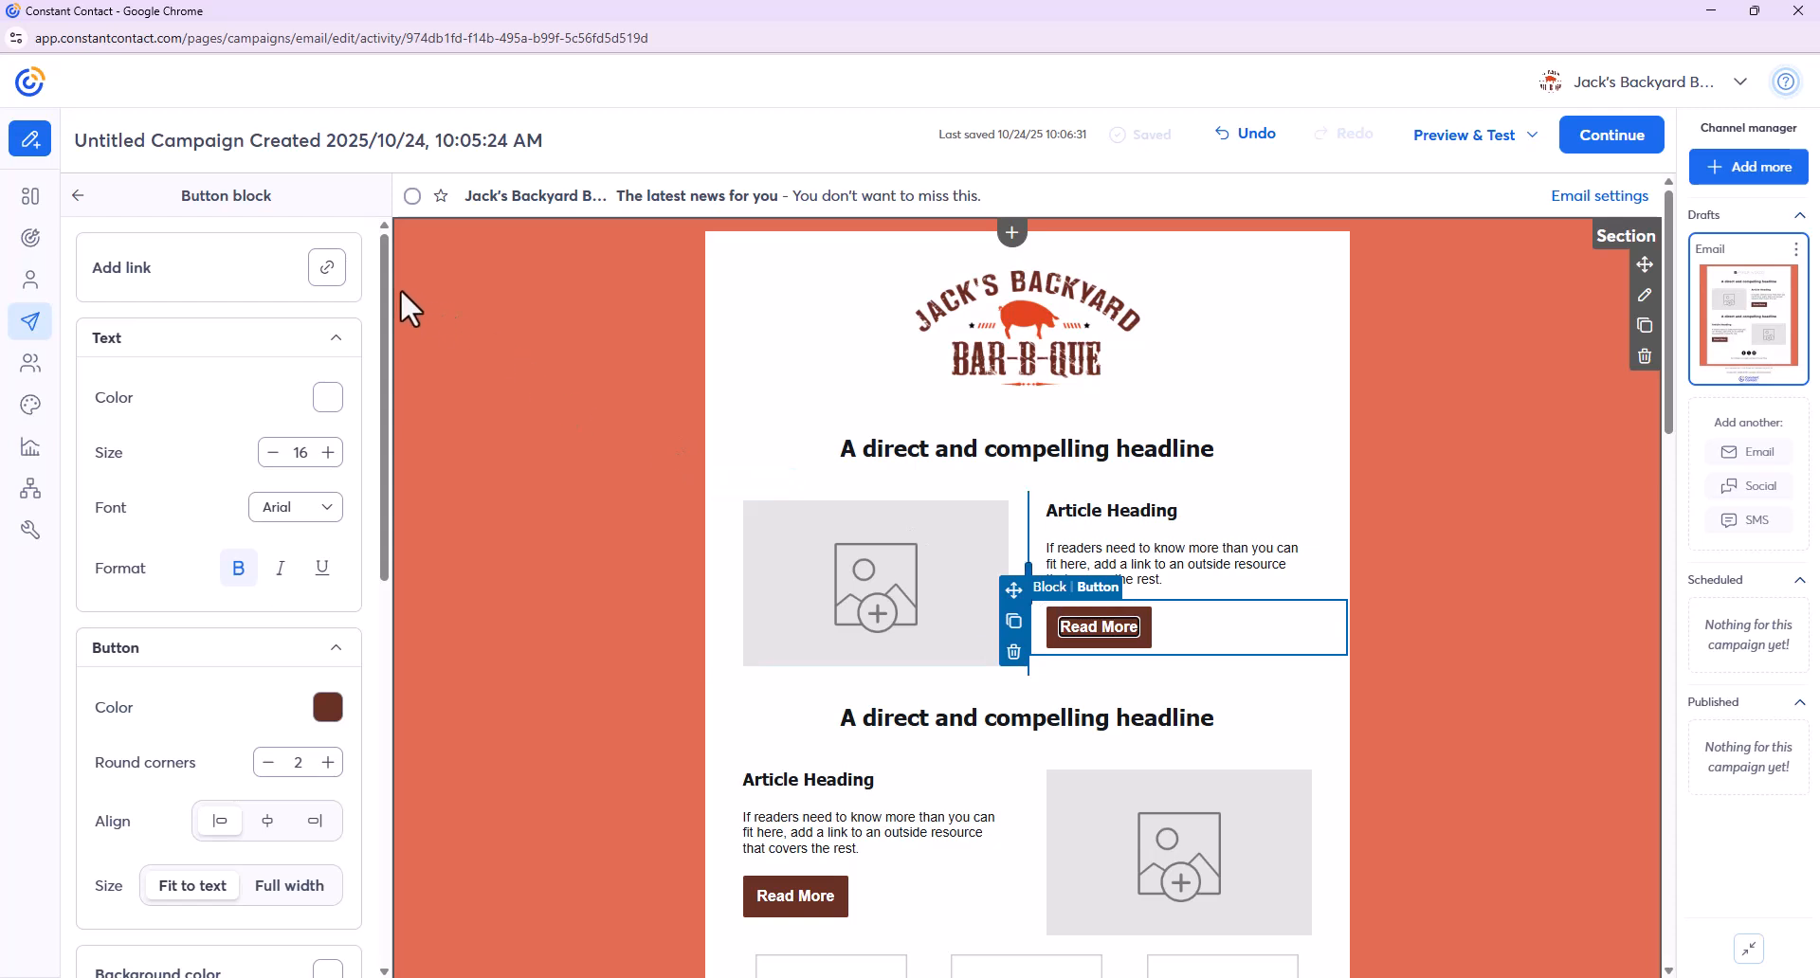
click(327, 267)
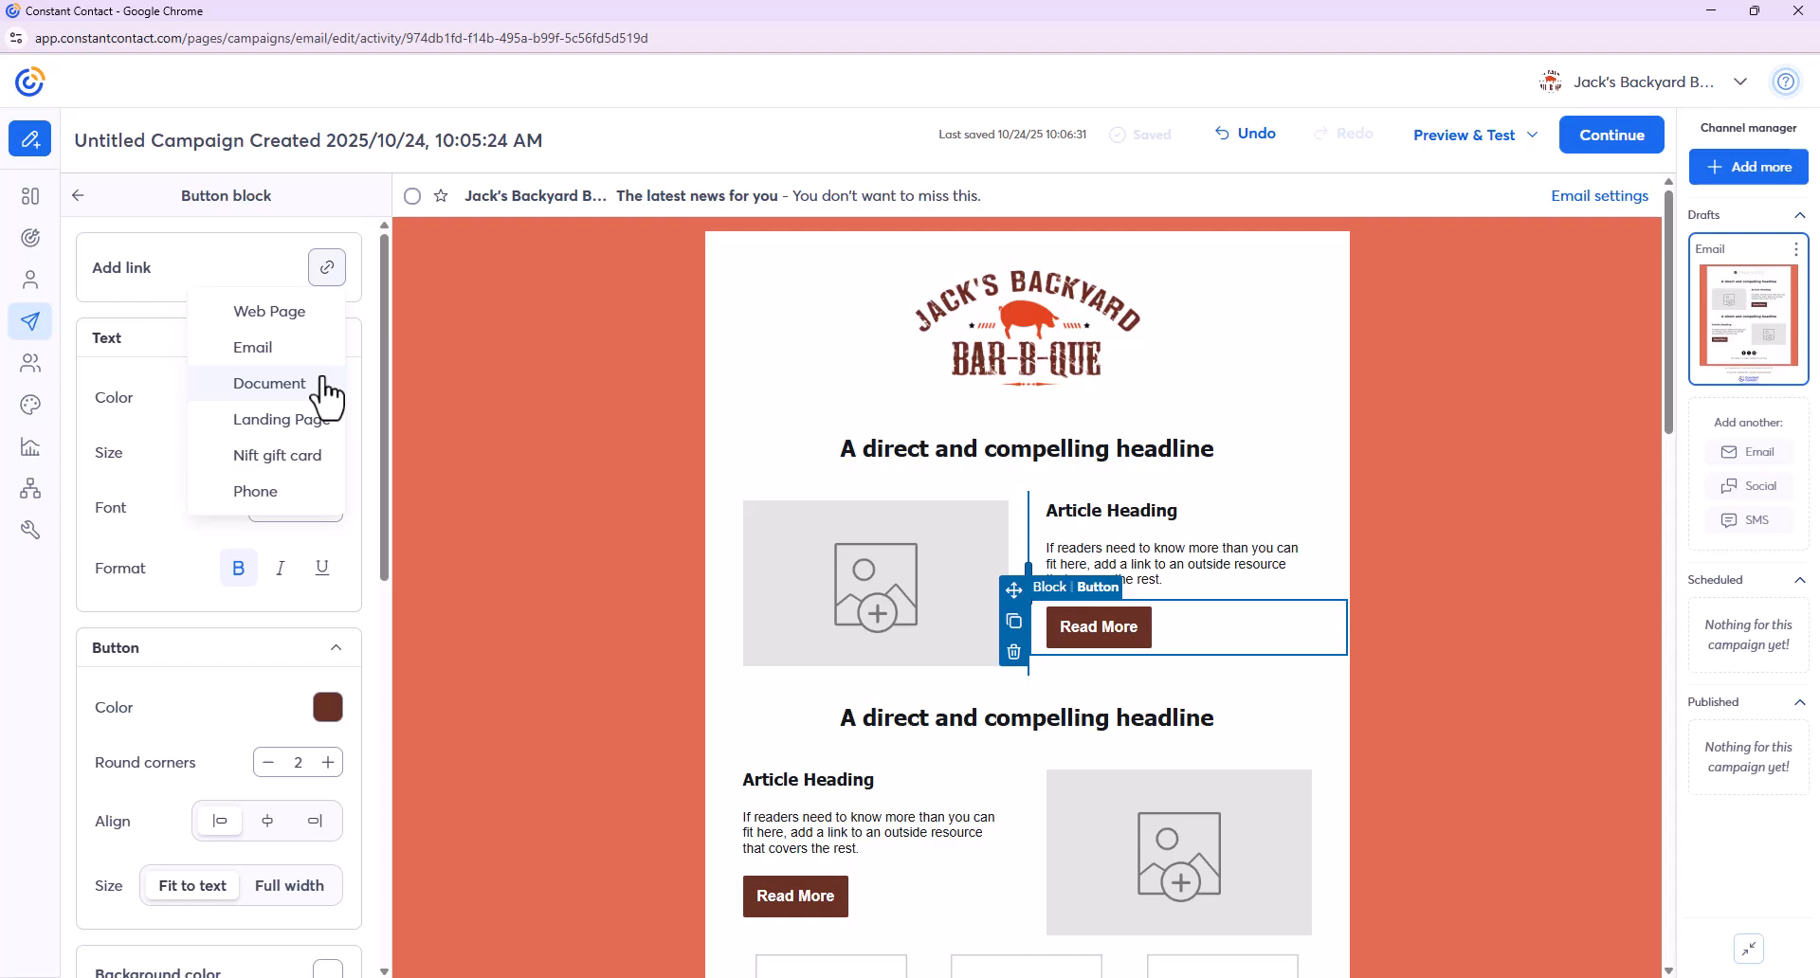
click(254, 388)
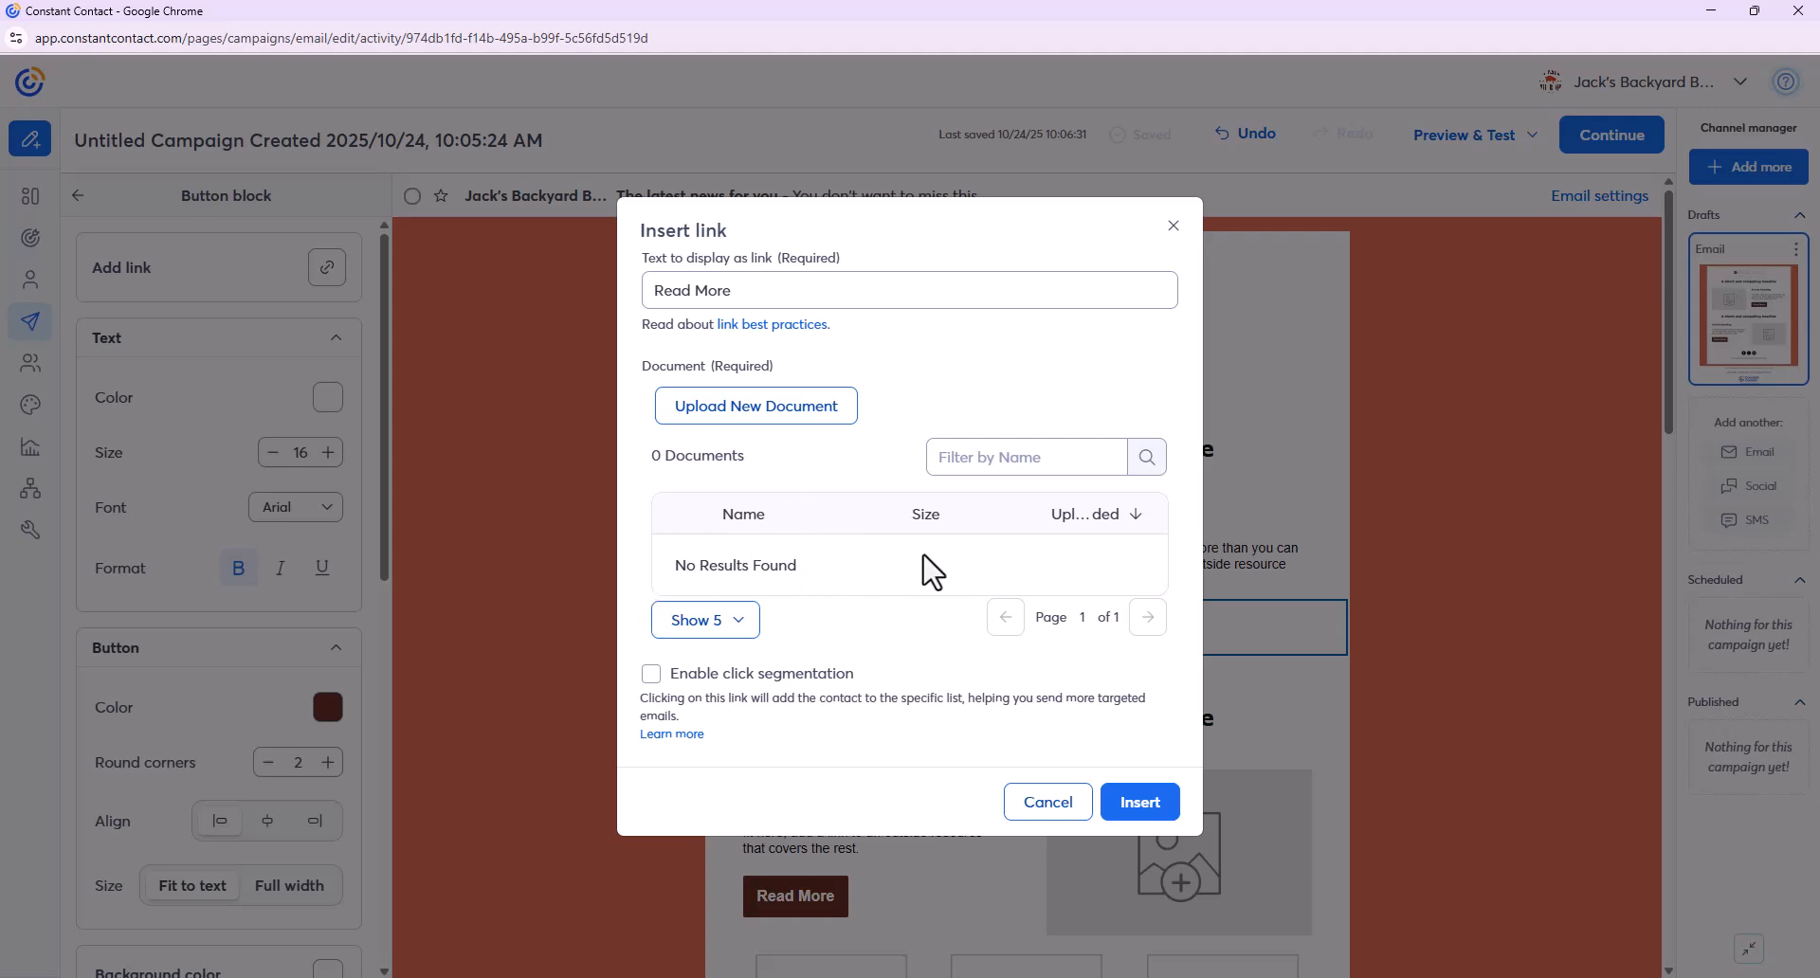
click(1064, 815)
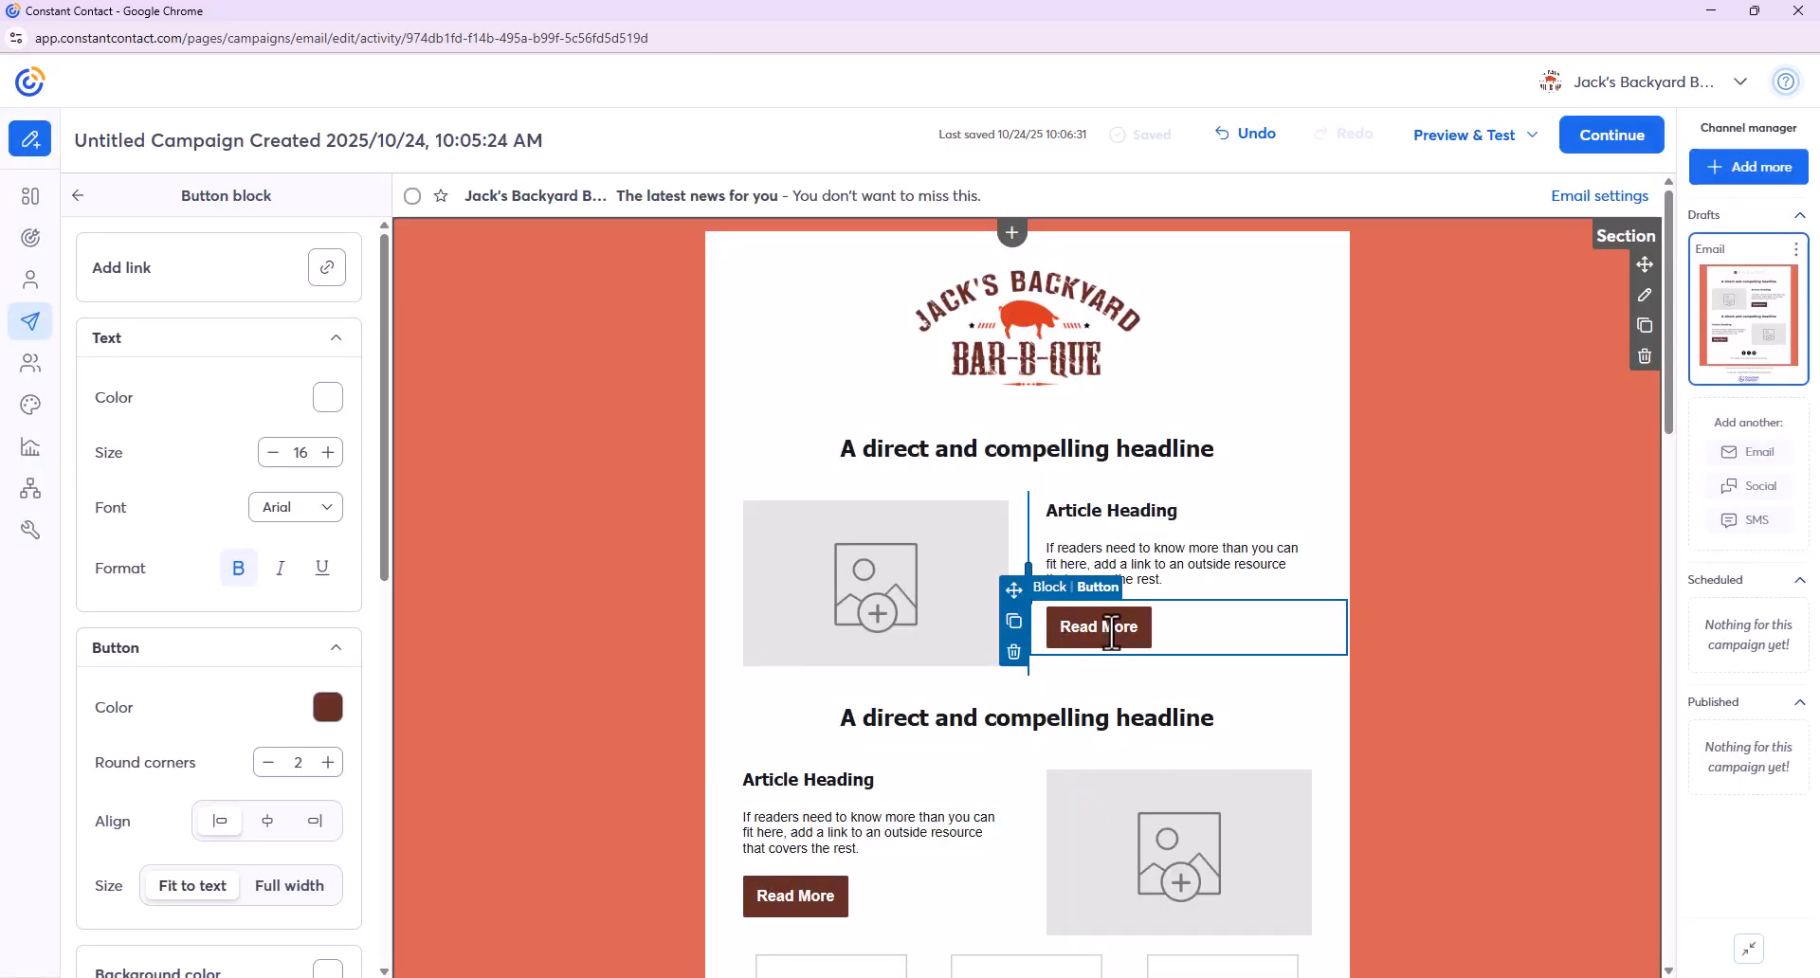
click(1497, 607)
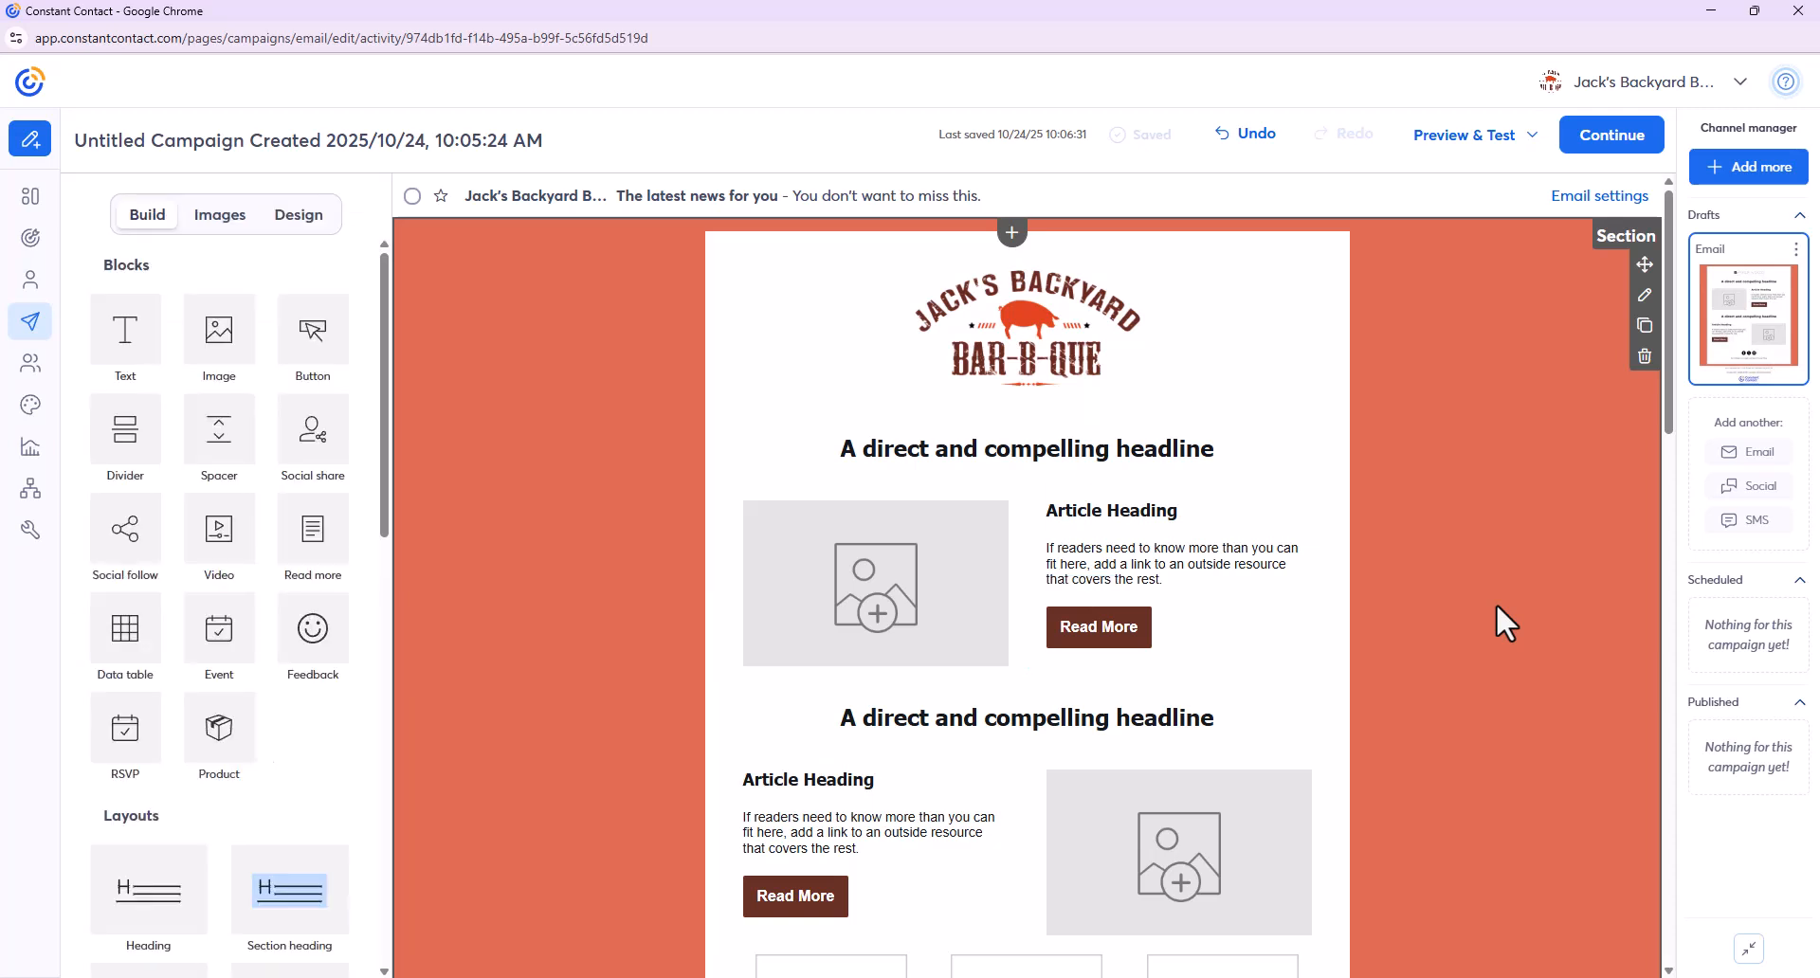
- Review the link types available for the first article's Read More button
click(1111, 633)
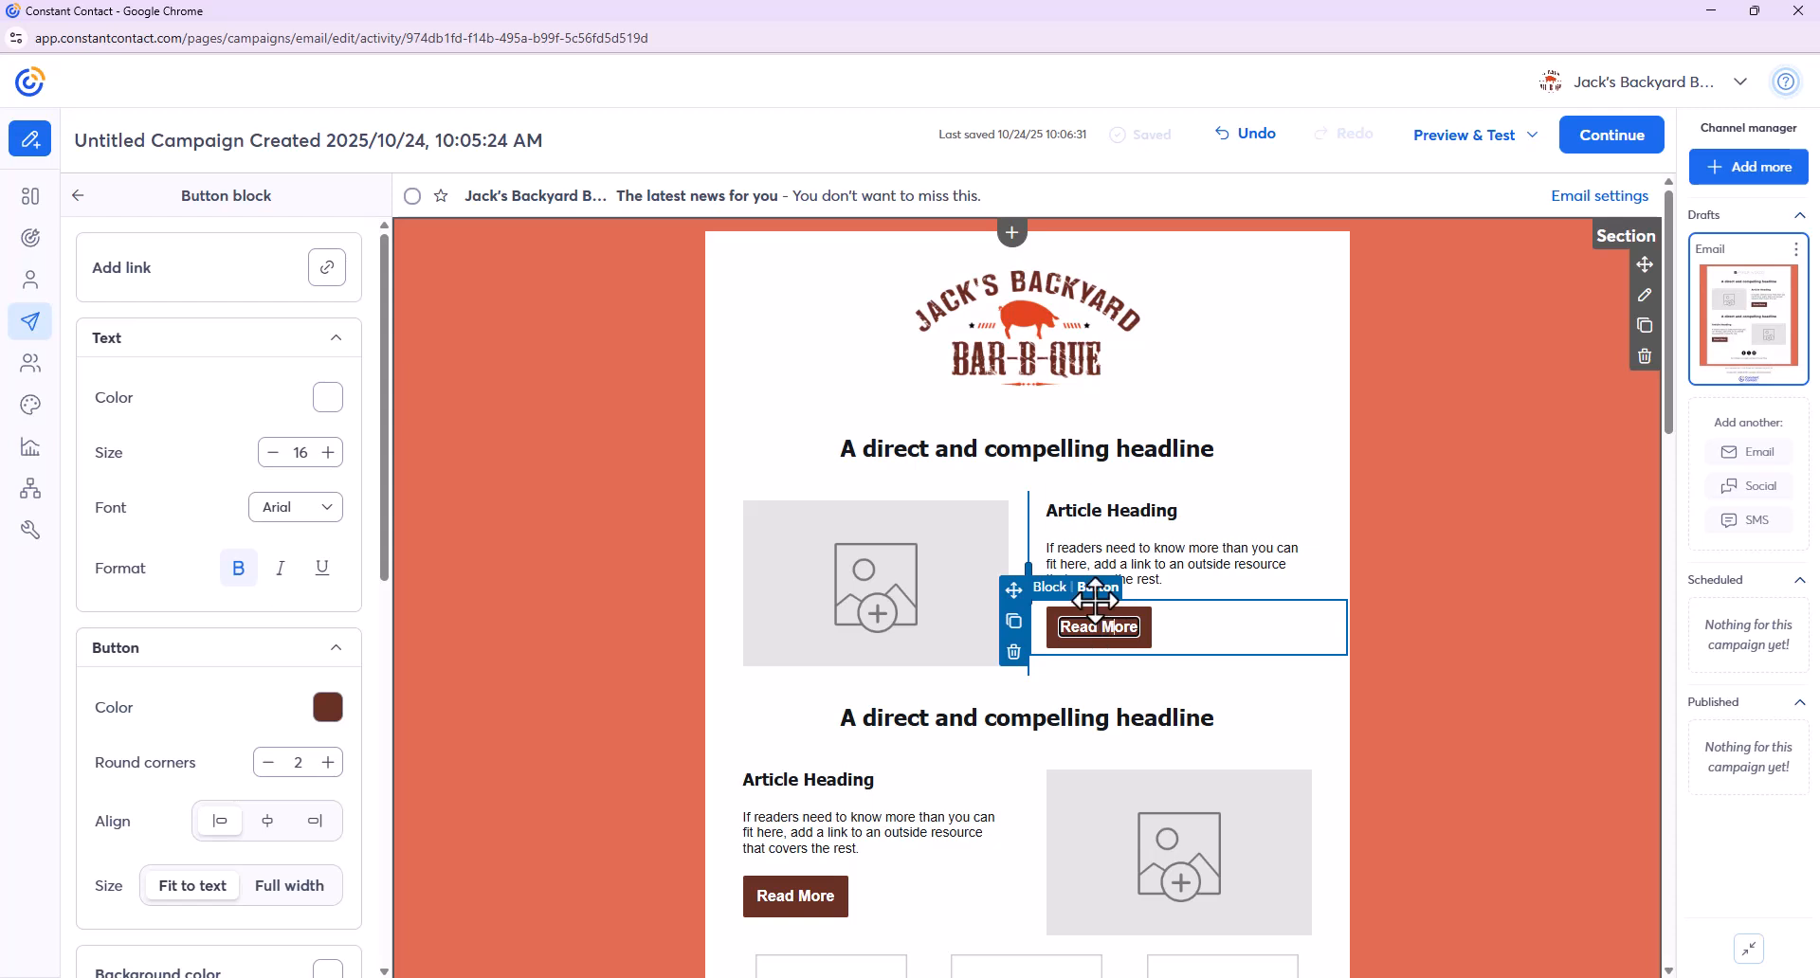
click(327, 269)
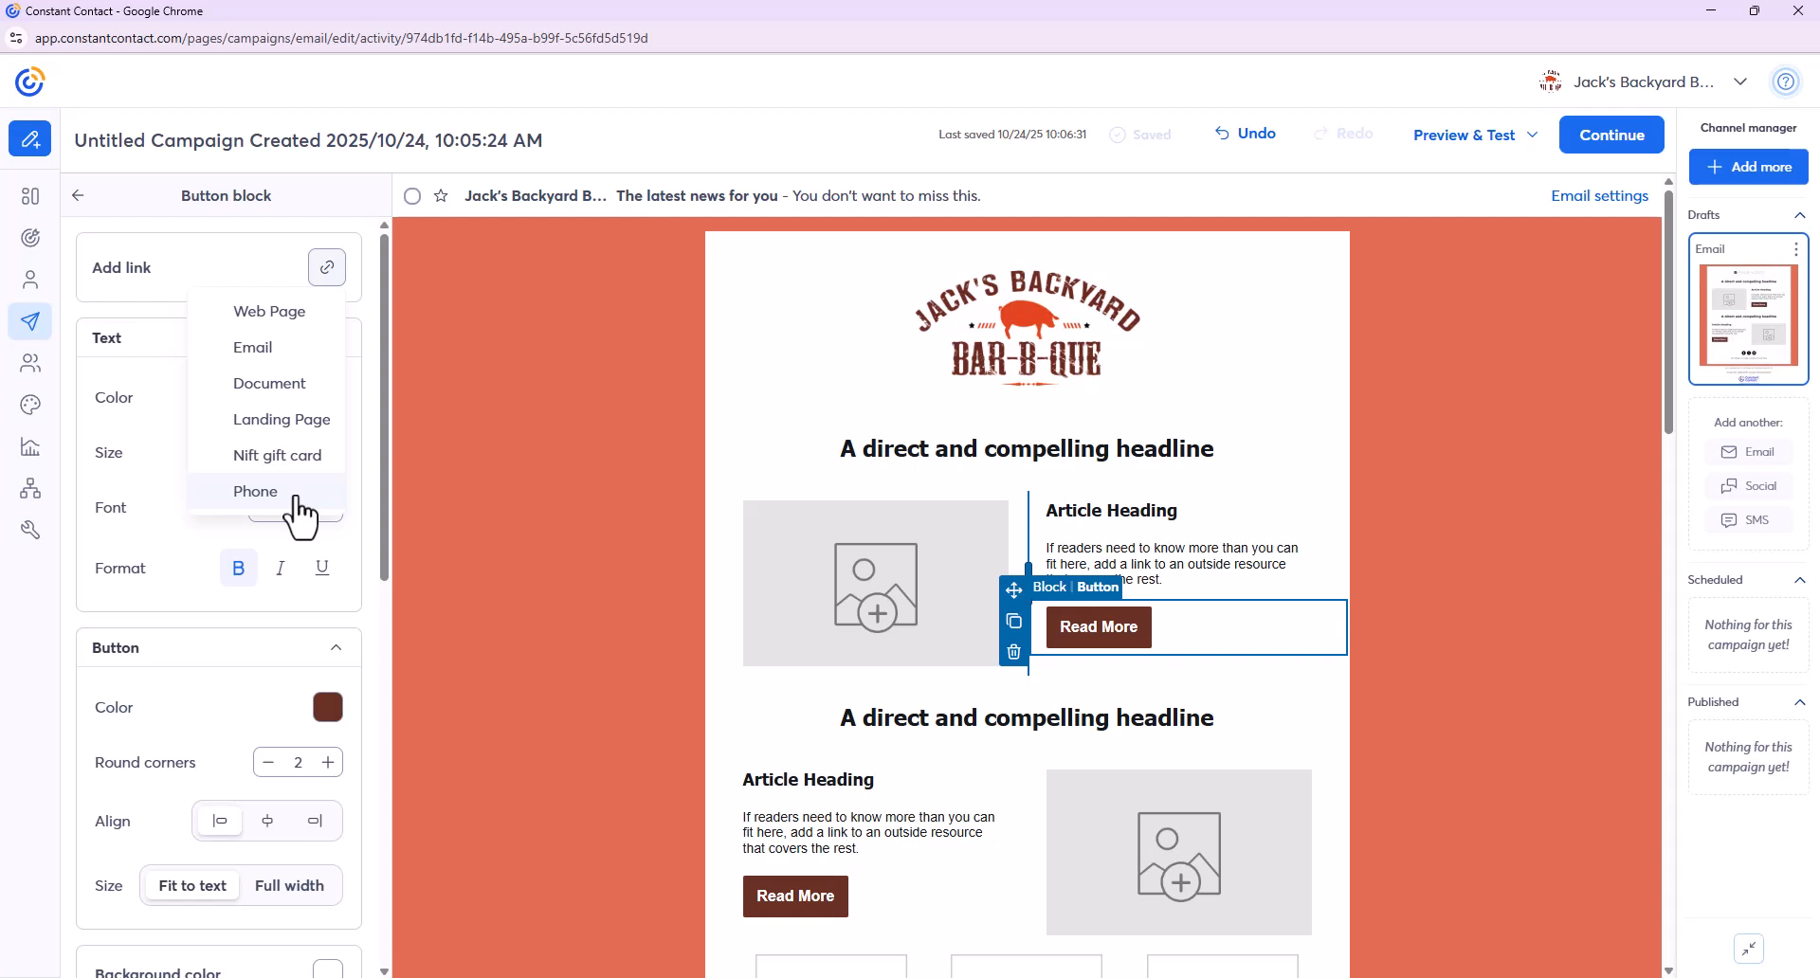
click(329, 280)
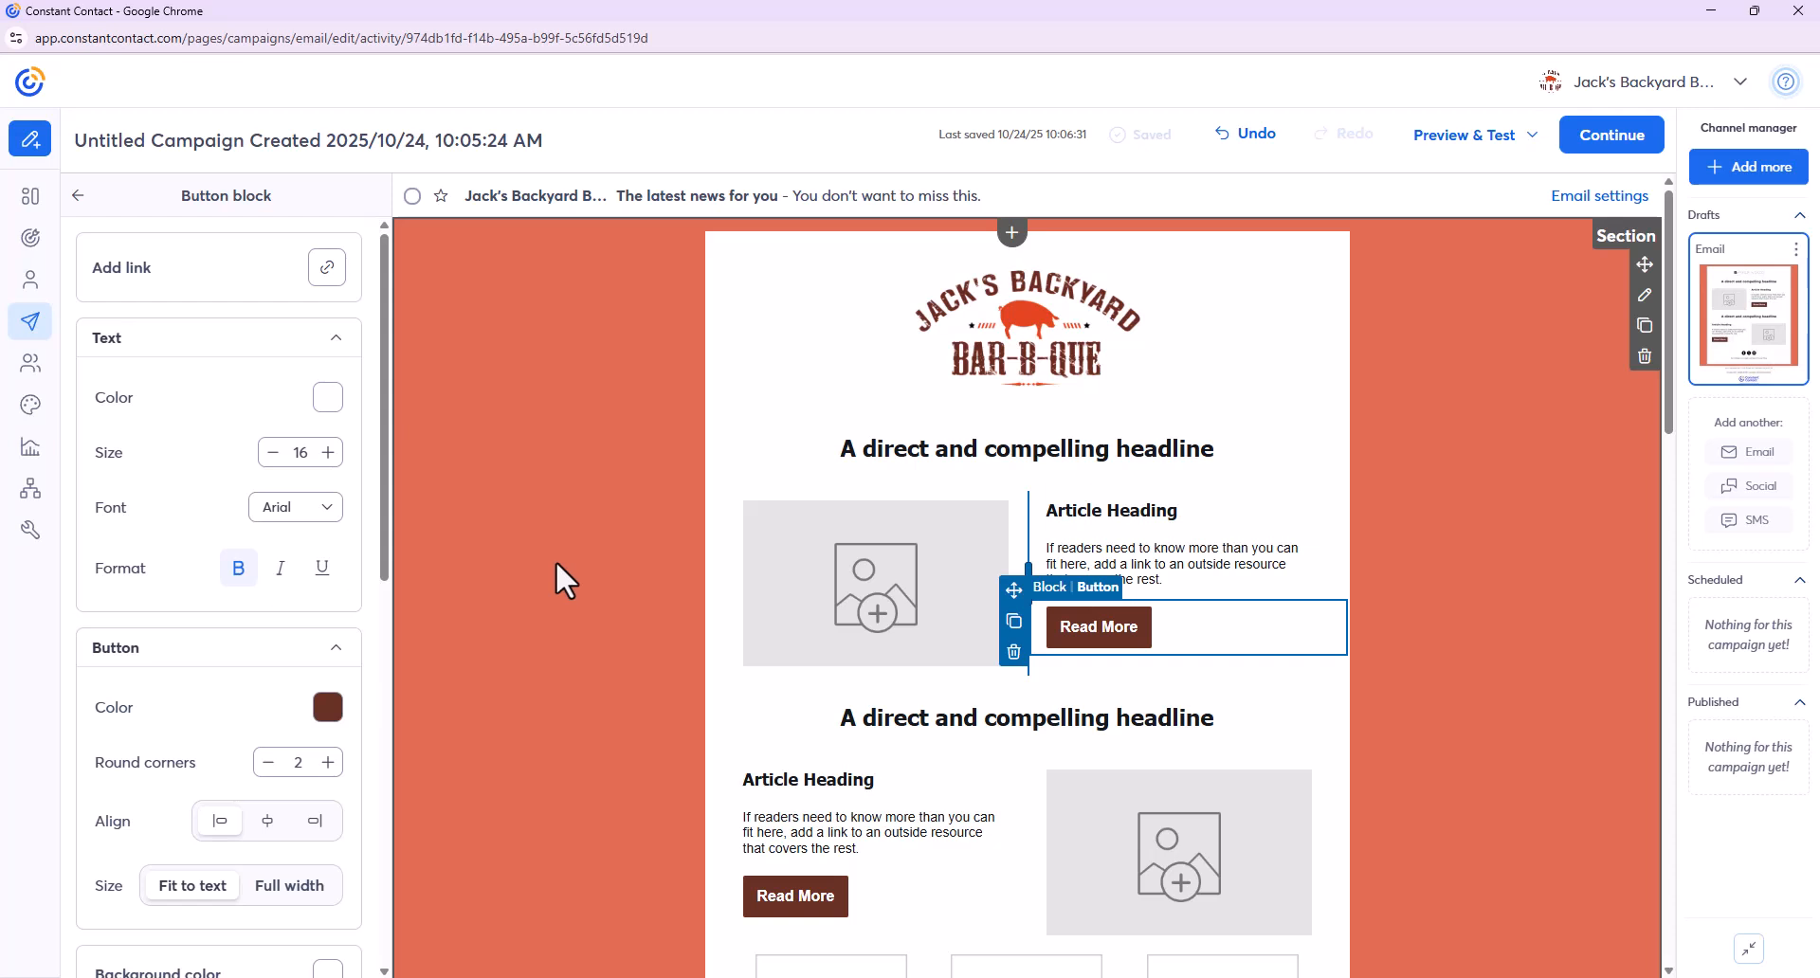
click(316, 277)
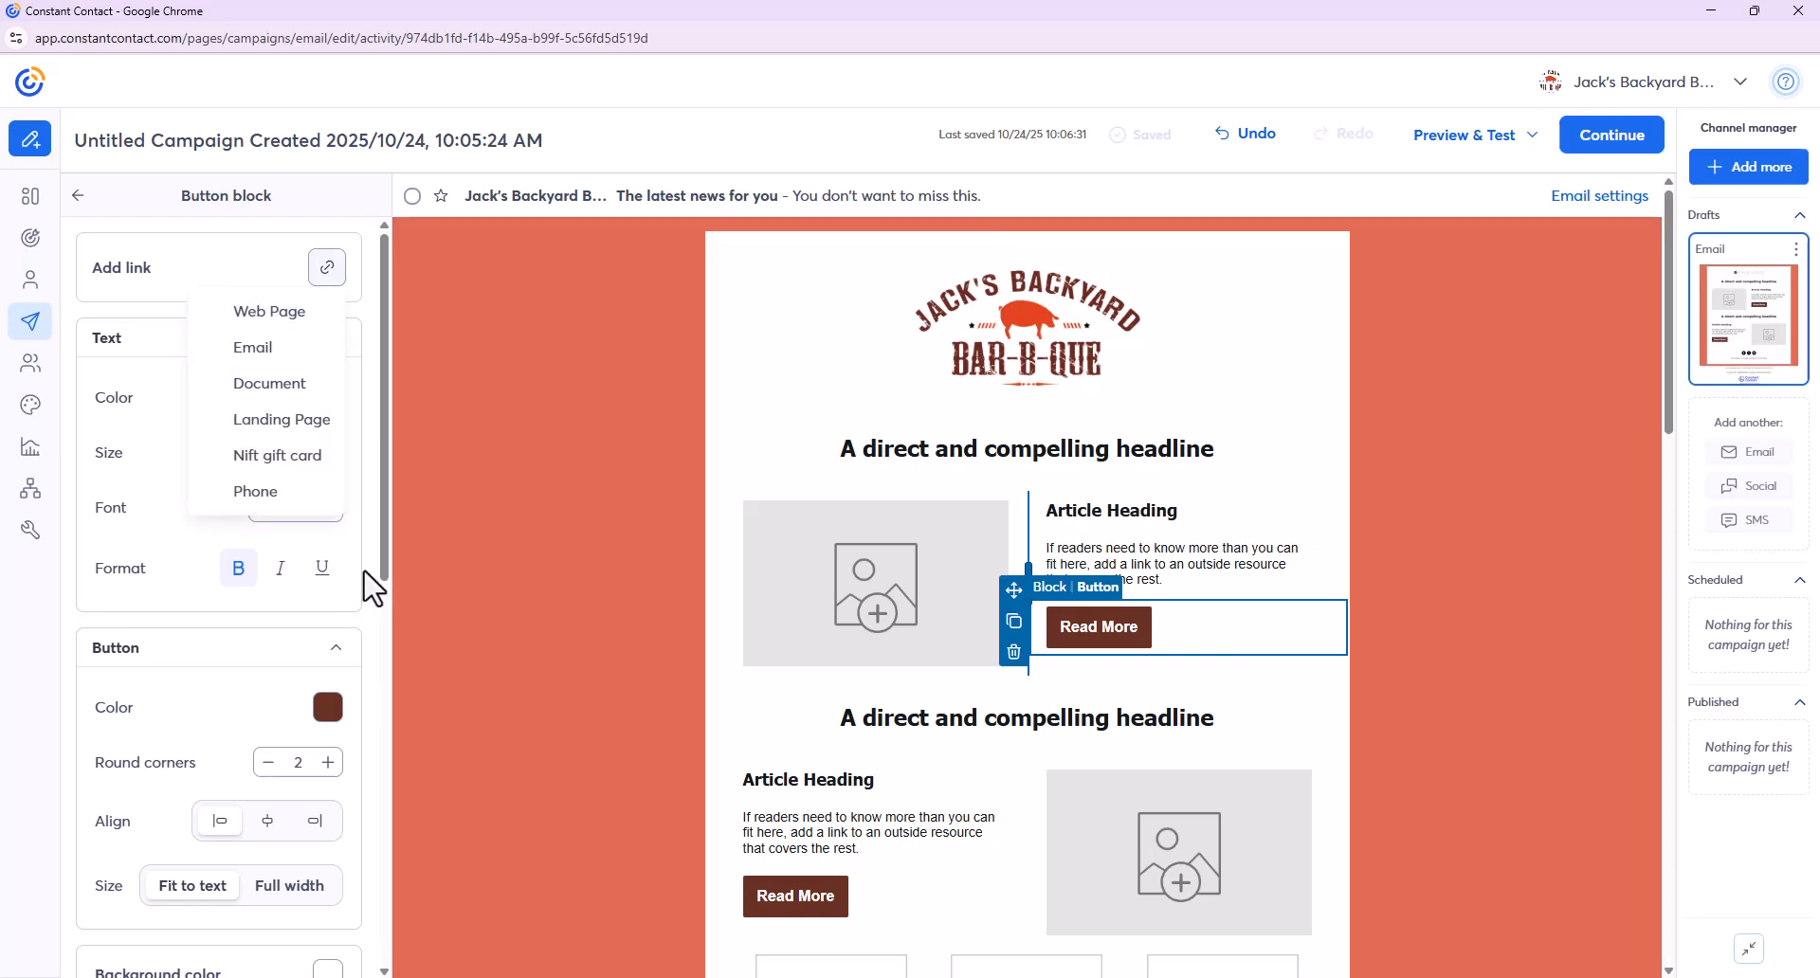
- Examine the Phone link settings for the first article's Read More button and close them without inserting a link
click(298, 494)
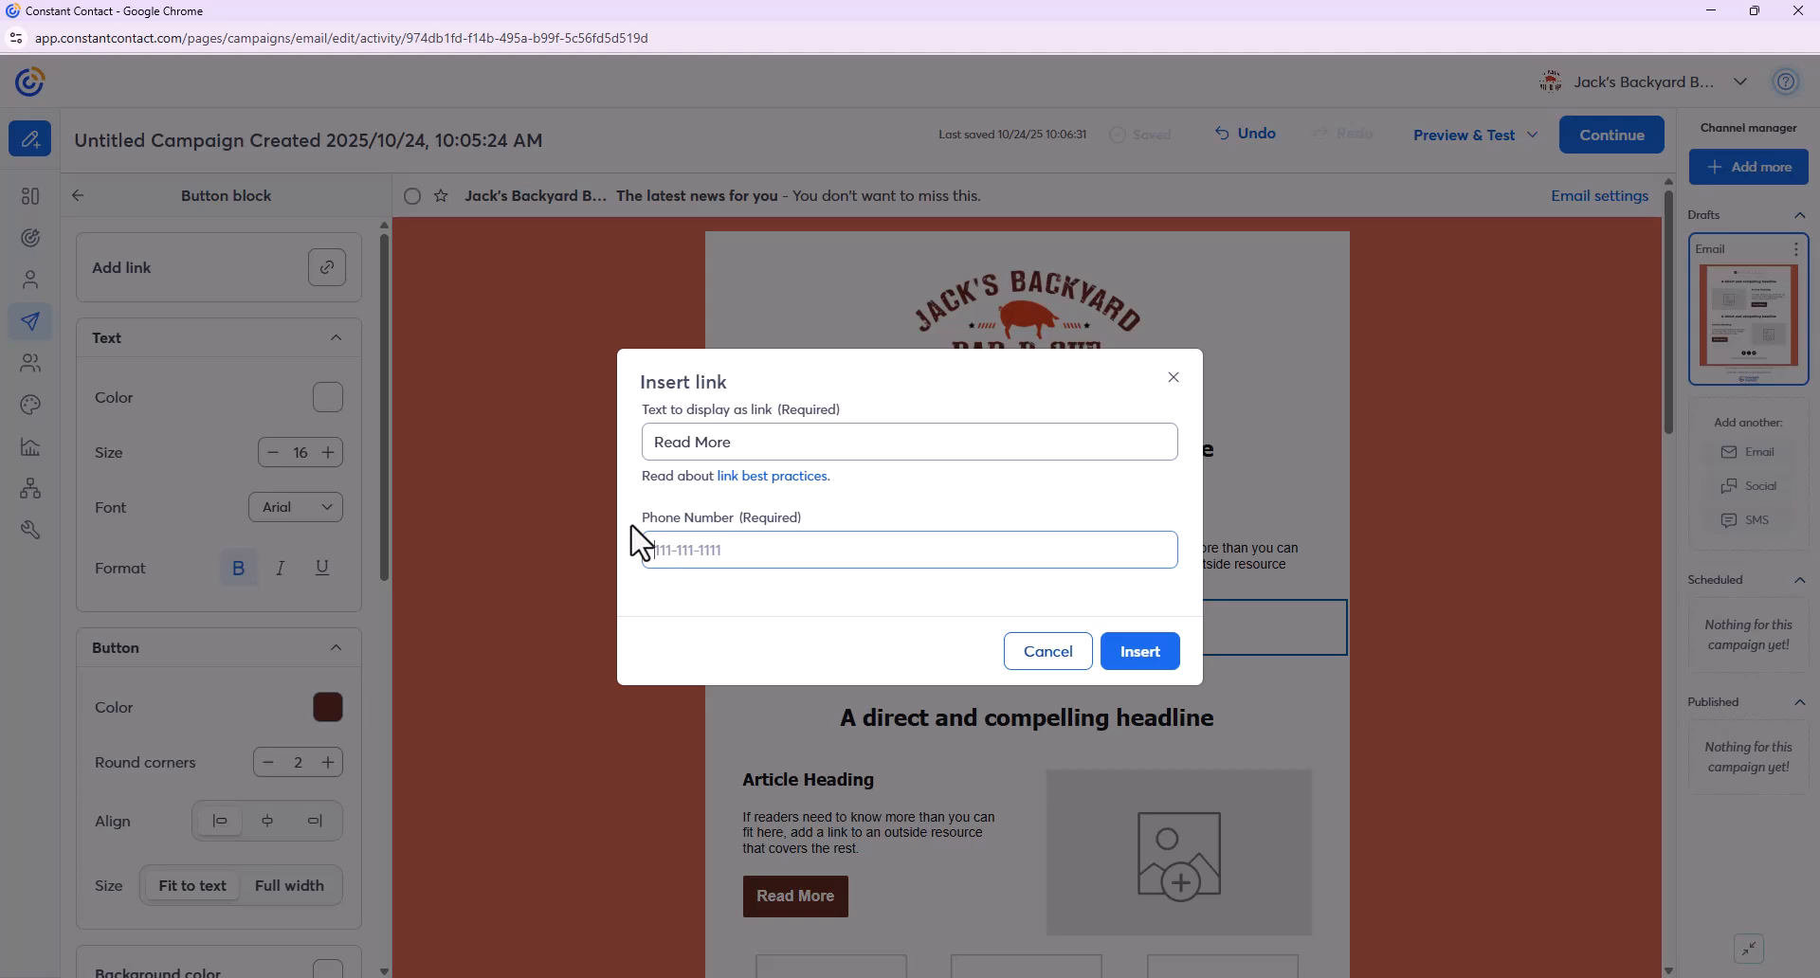
click(1027, 663)
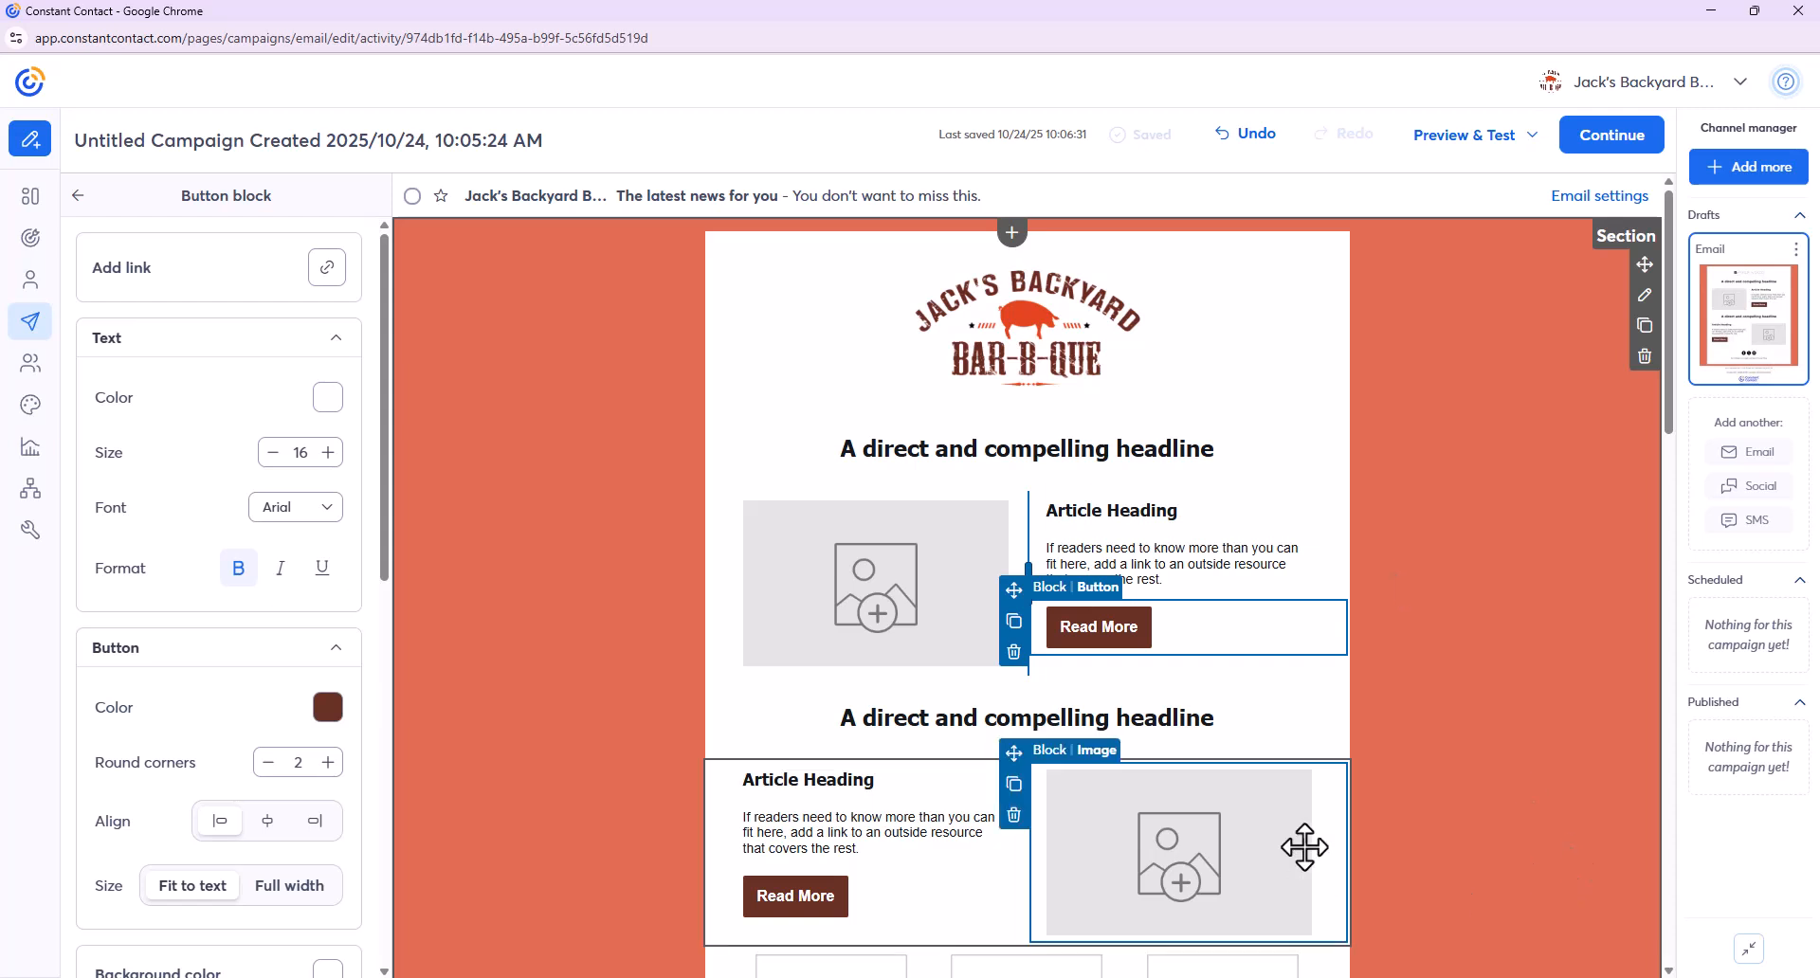
click(1488, 464)
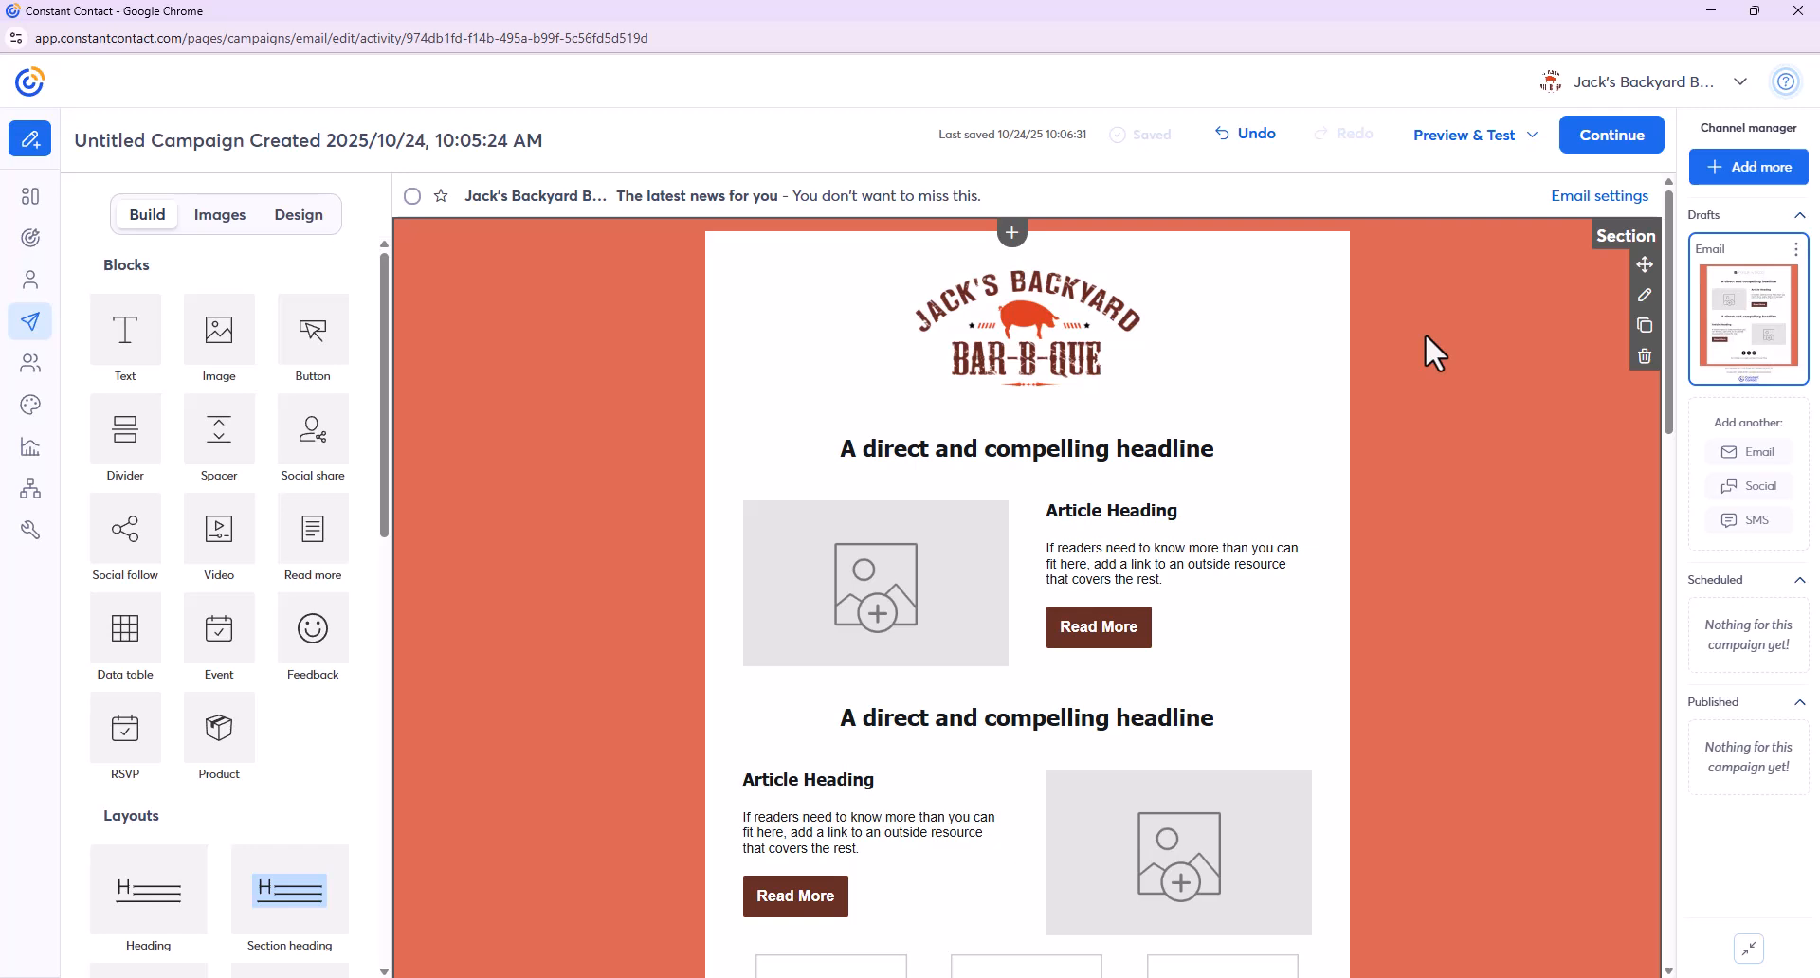
- Personalize the email's subject line with the Favorite Food contact detail, leaving the fallback text blank
click(1569, 200)
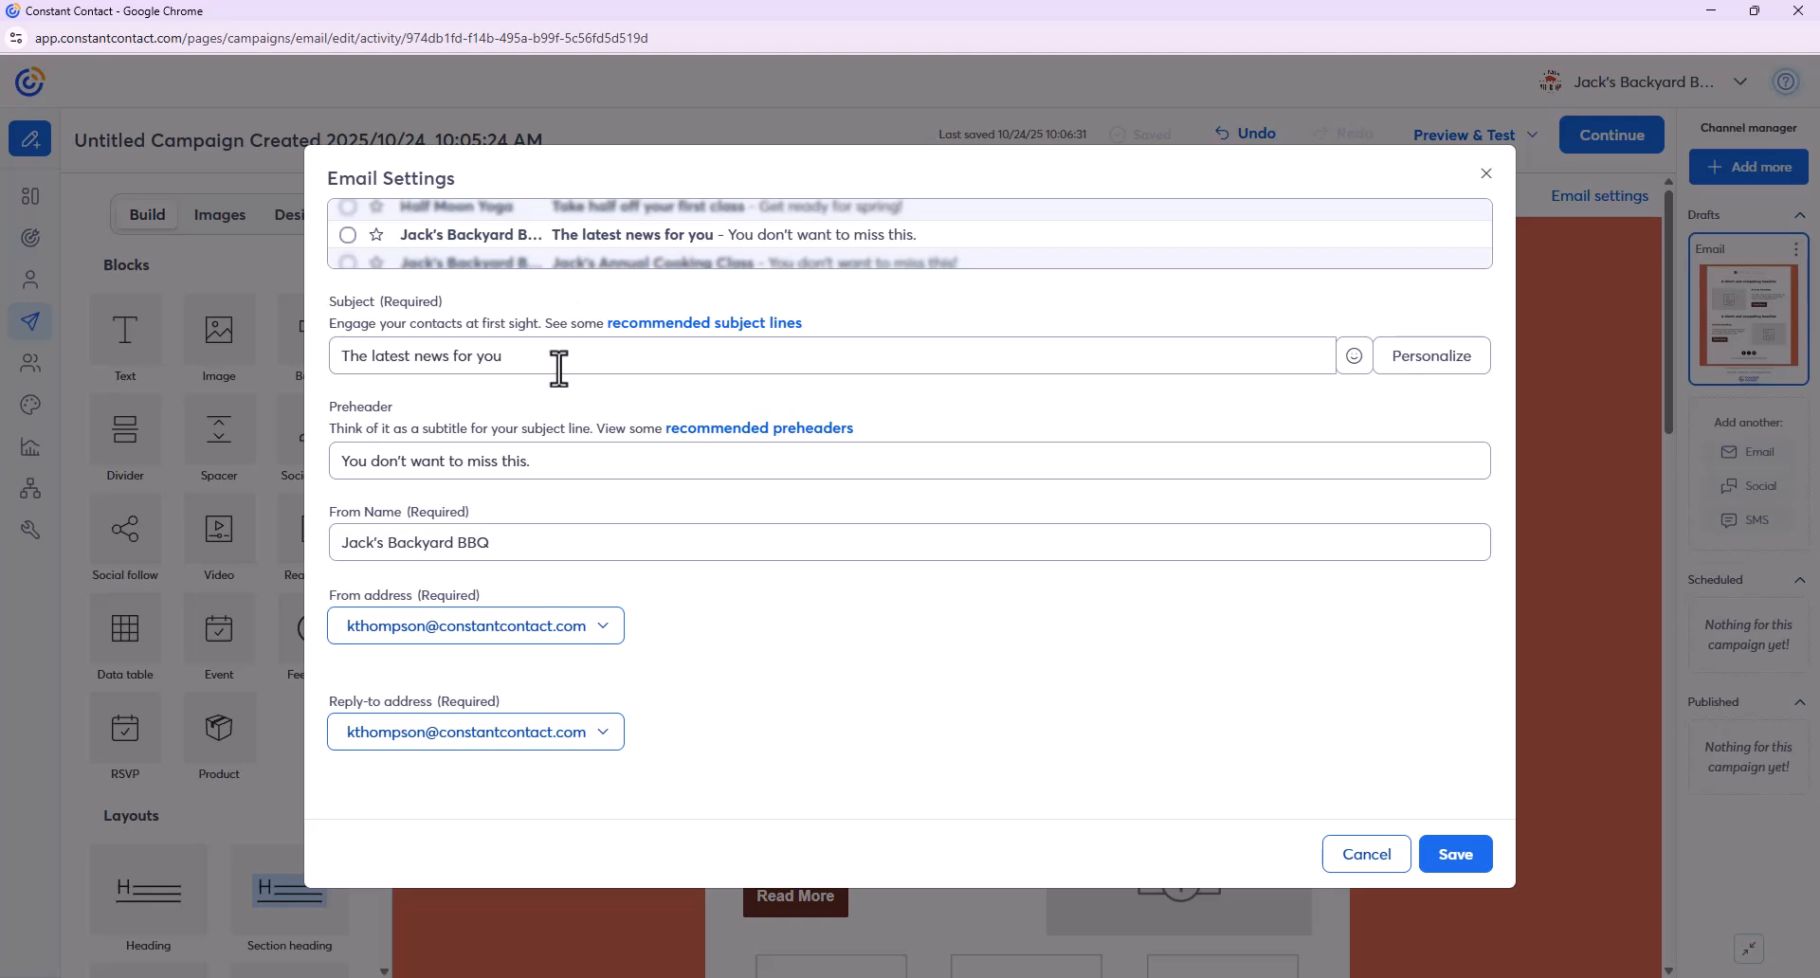
click(558, 369)
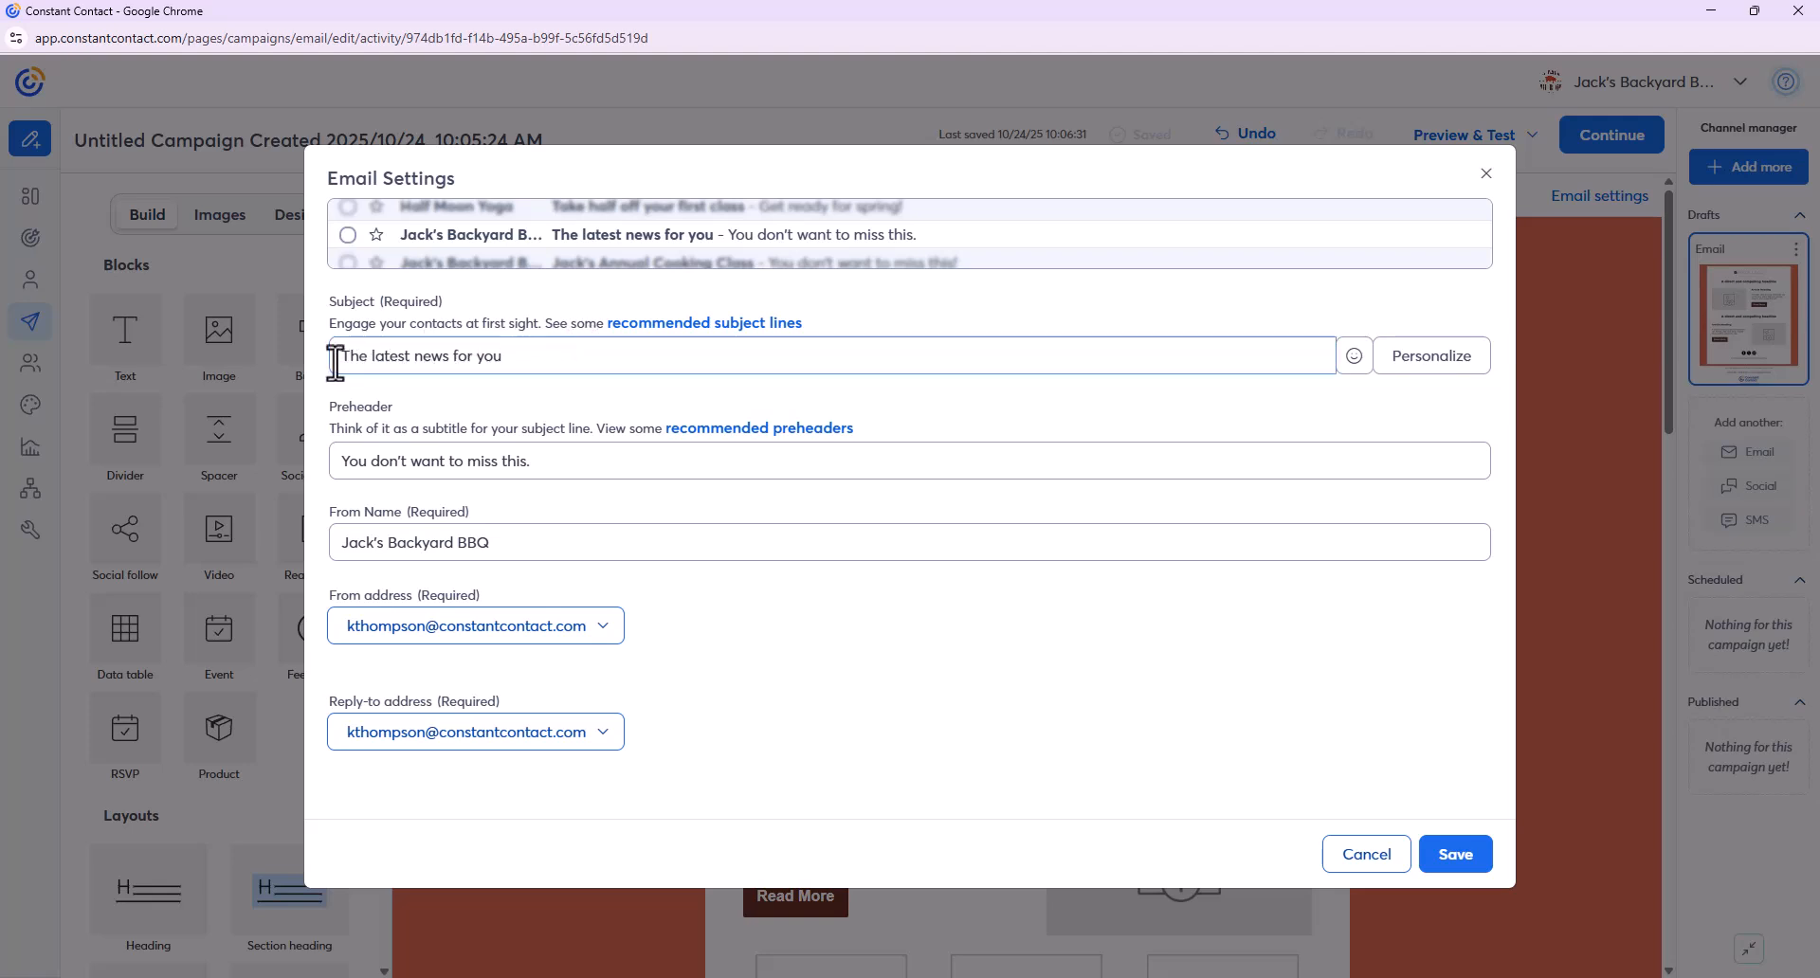
click(1413, 360)
click(763, 449)
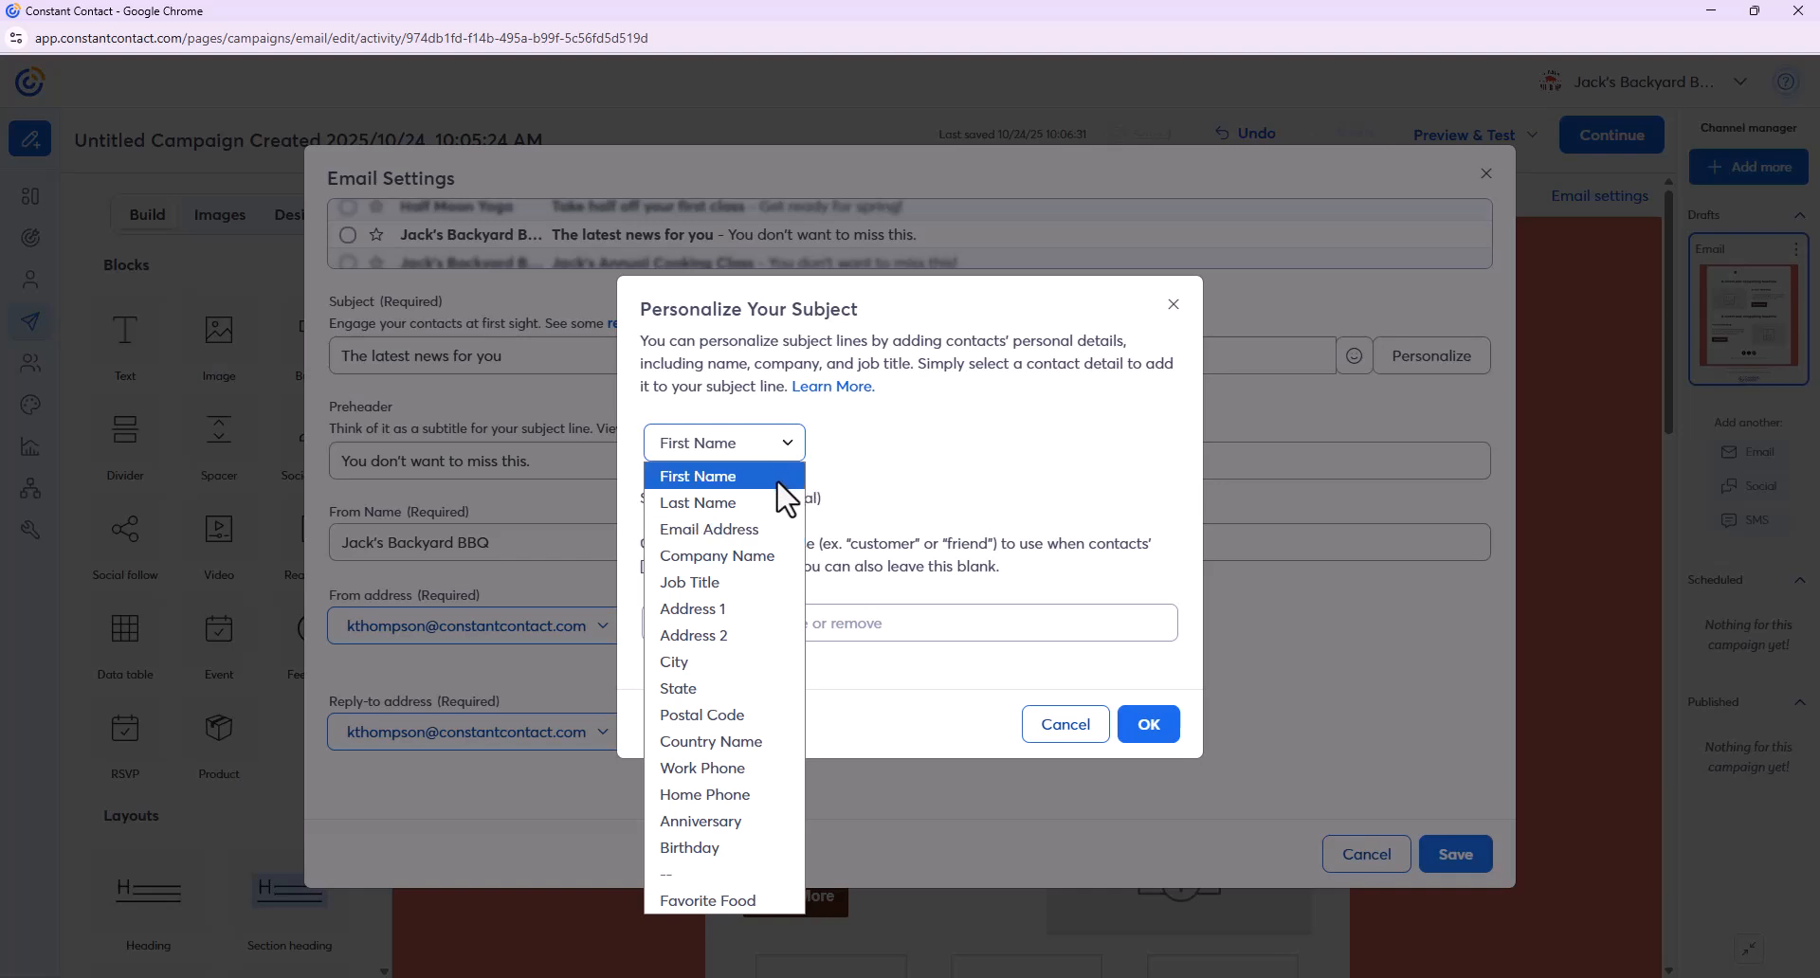
click(753, 900)
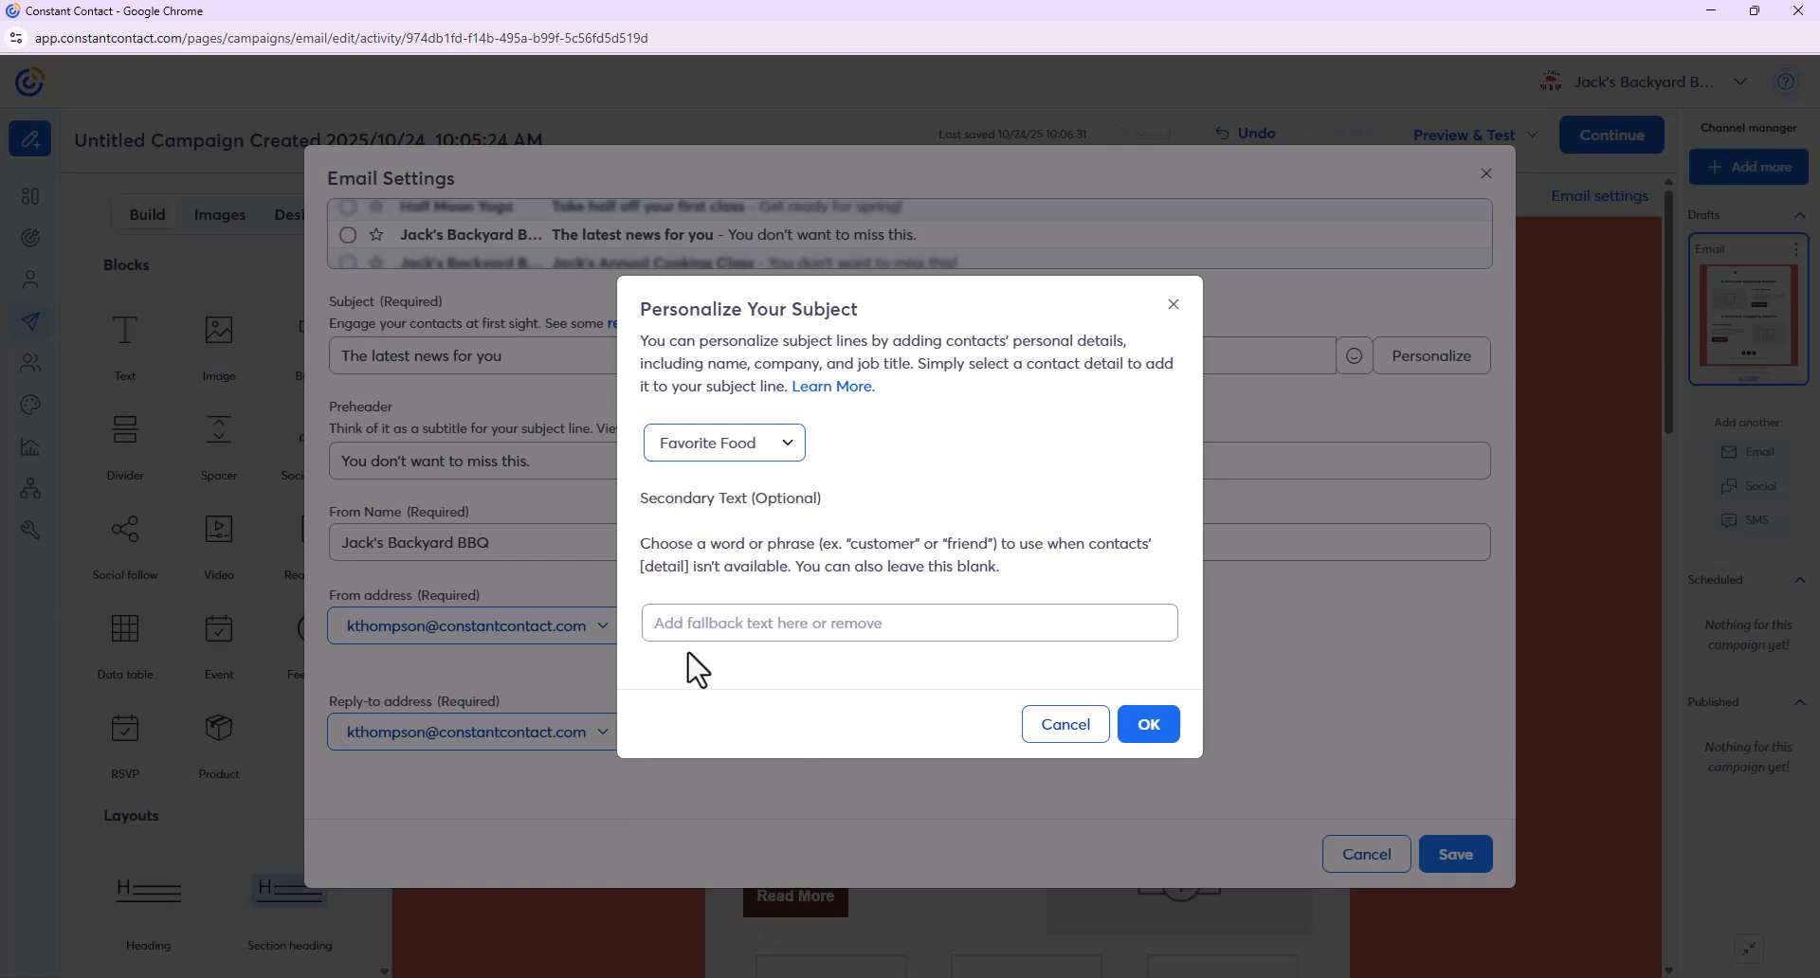
click(1149, 725)
- Replace the subject's opening words with "Come visit us for your favorite dish:" before the Favorite Food tag and end it with an exclamation mark
drag(500, 357, 301, 379)
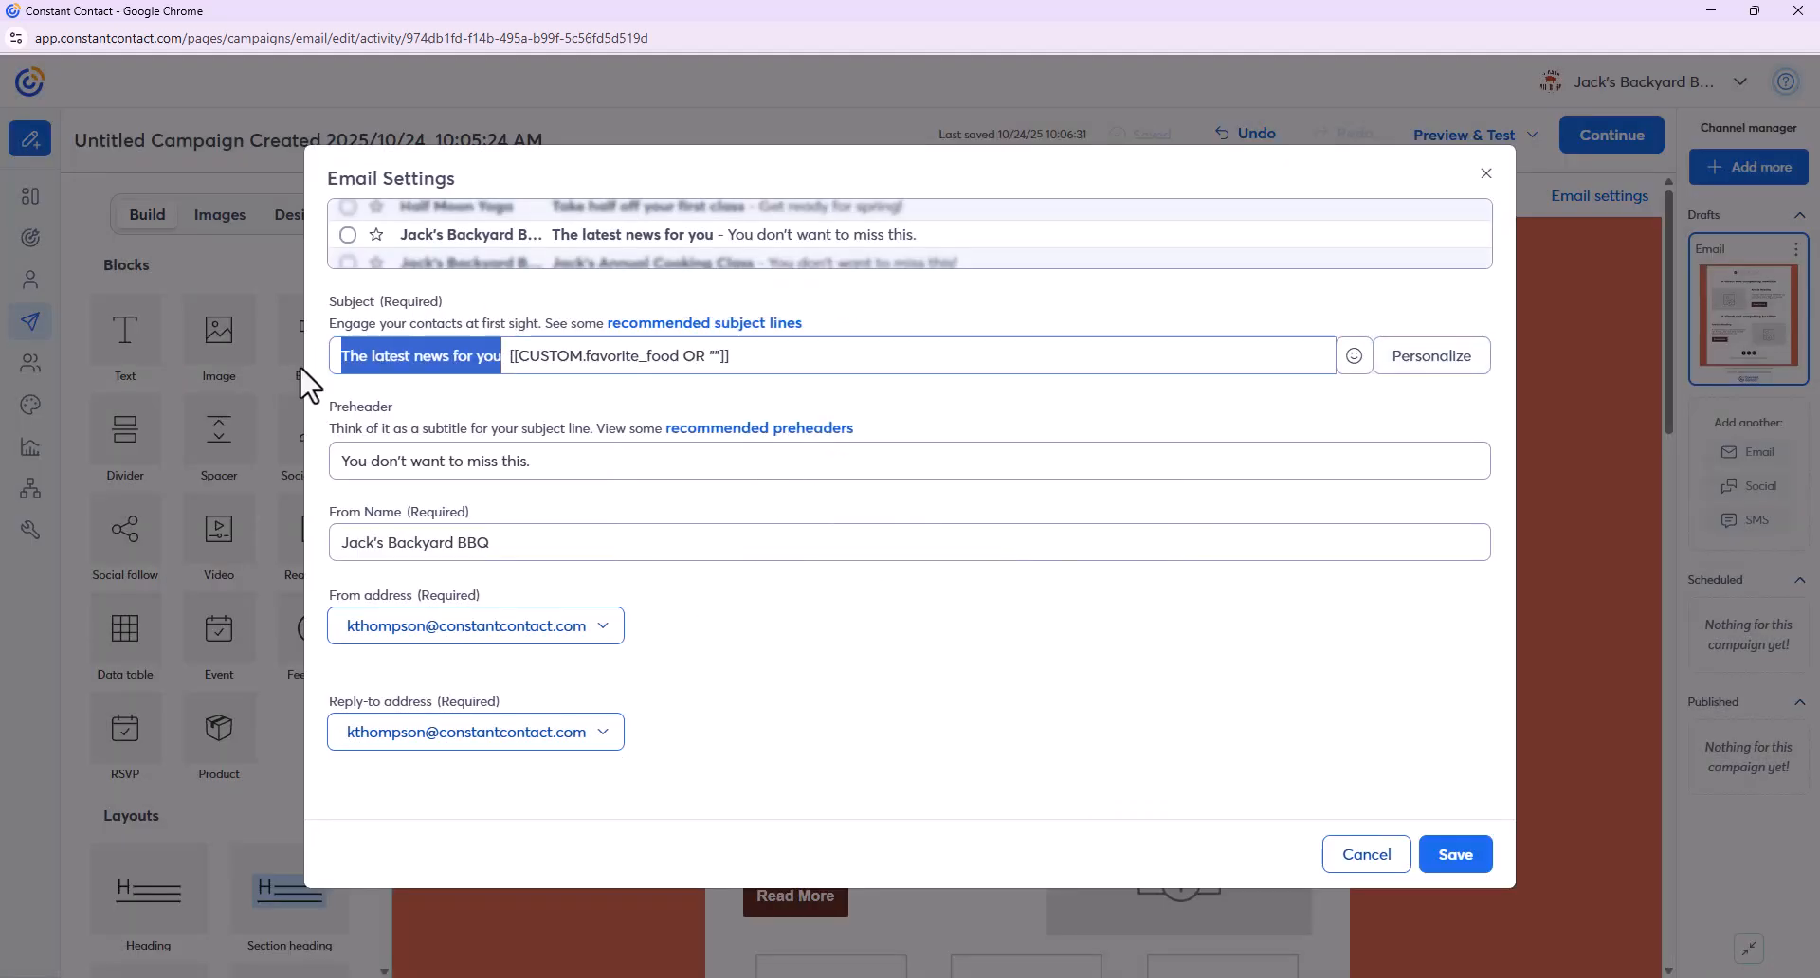
text(Come v)
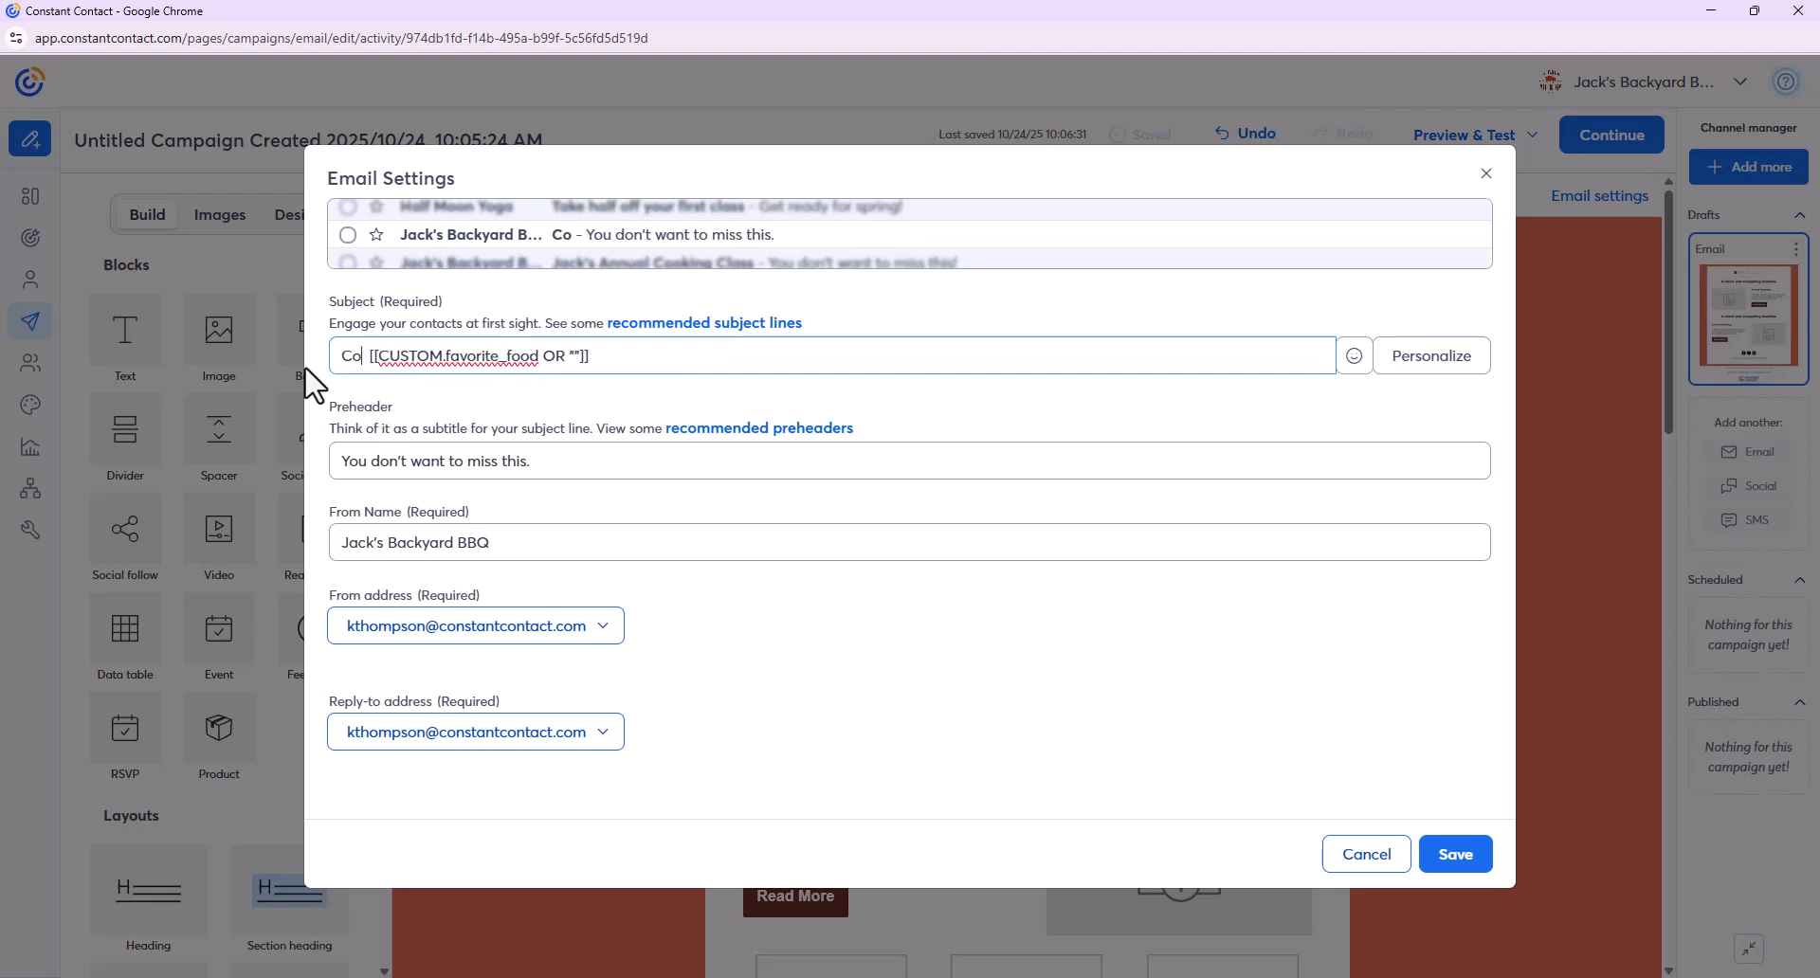
text(isit us for y)
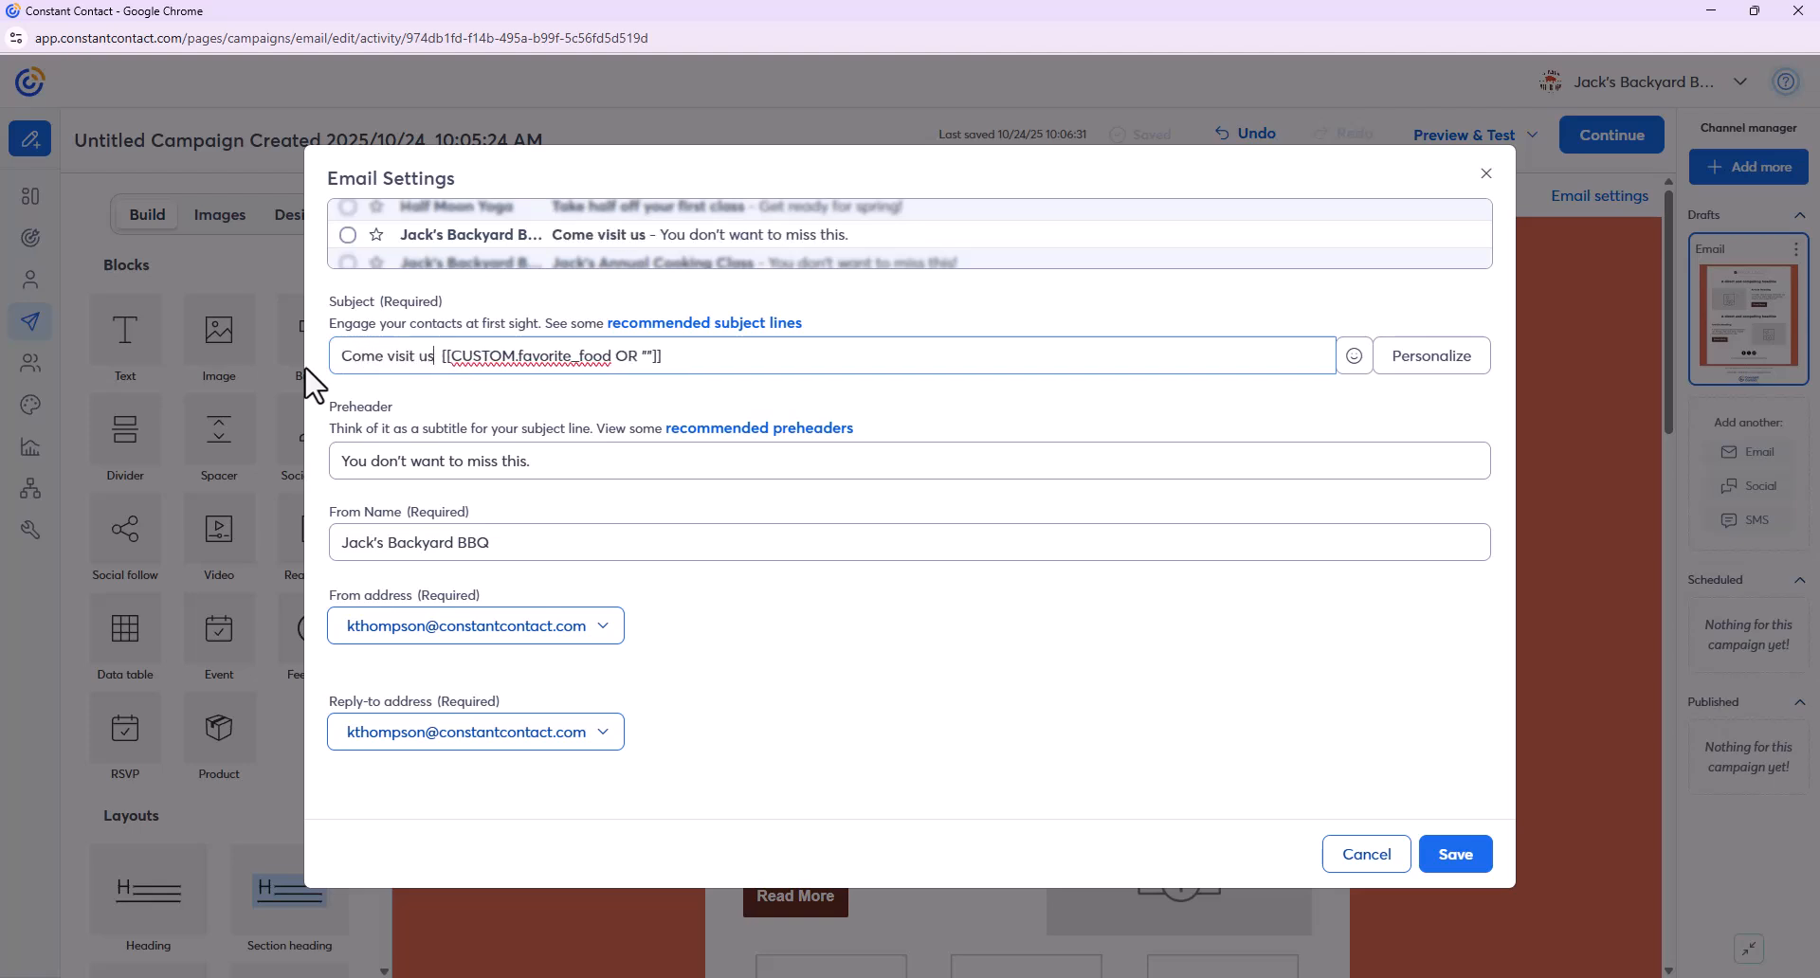
text(our fav)
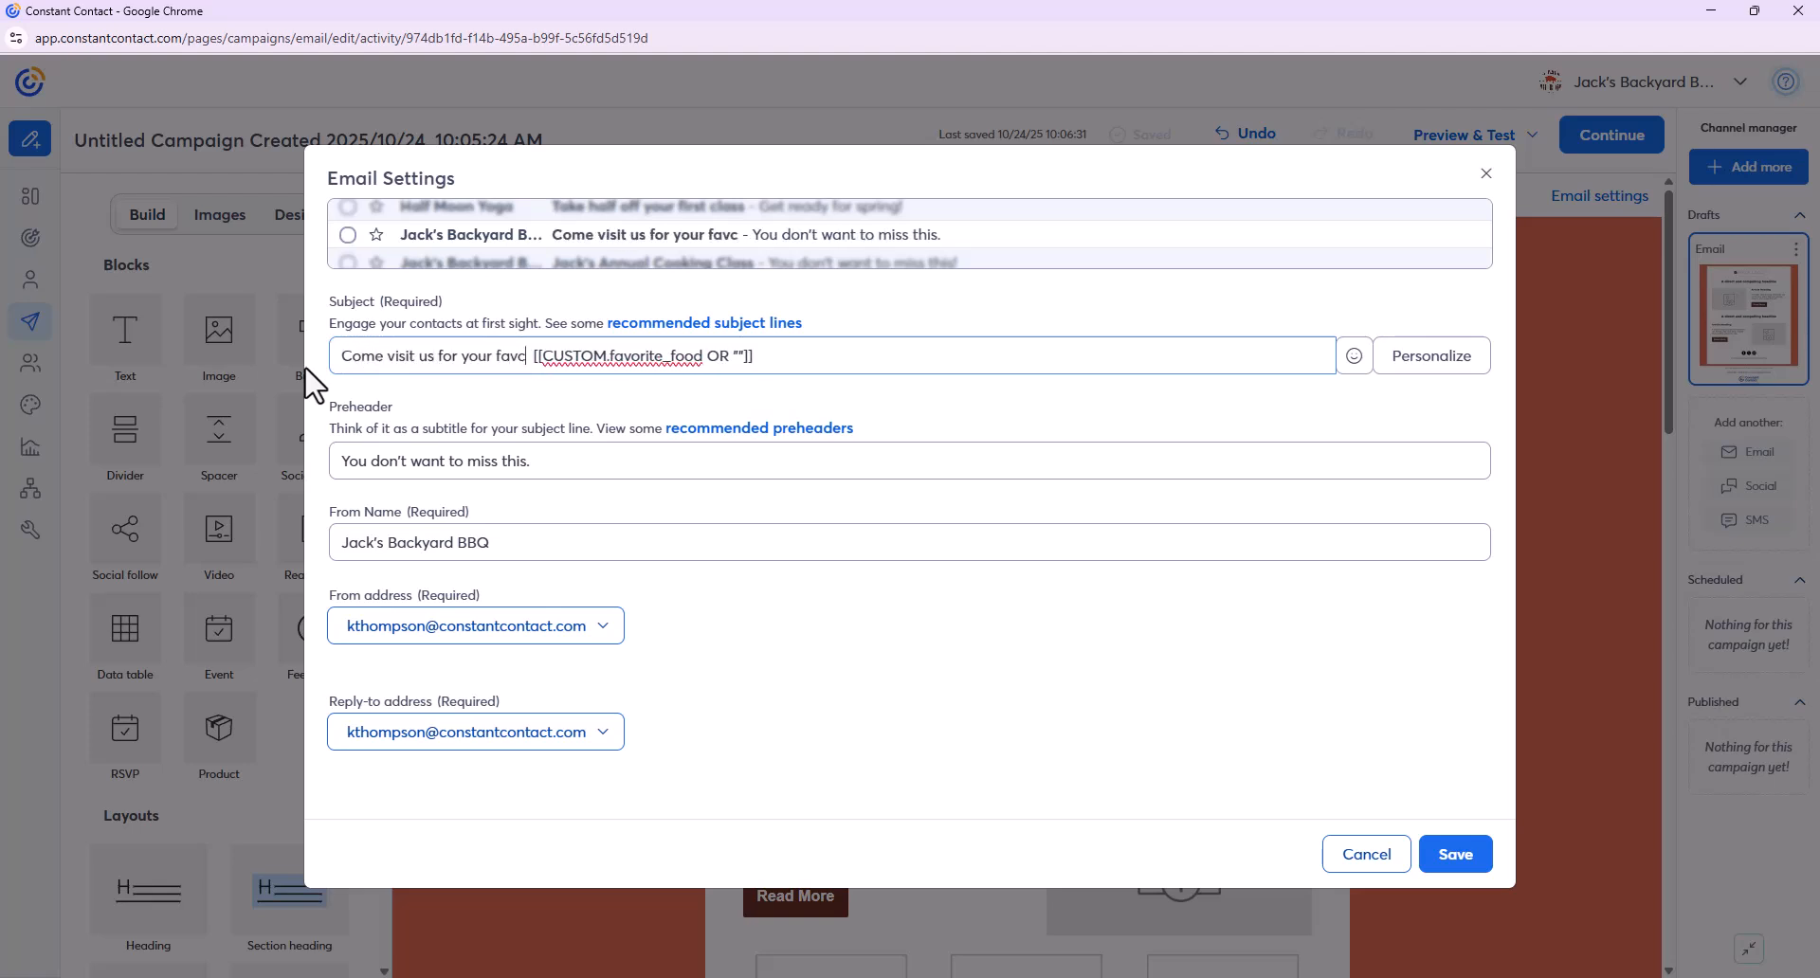
text(orite dish)
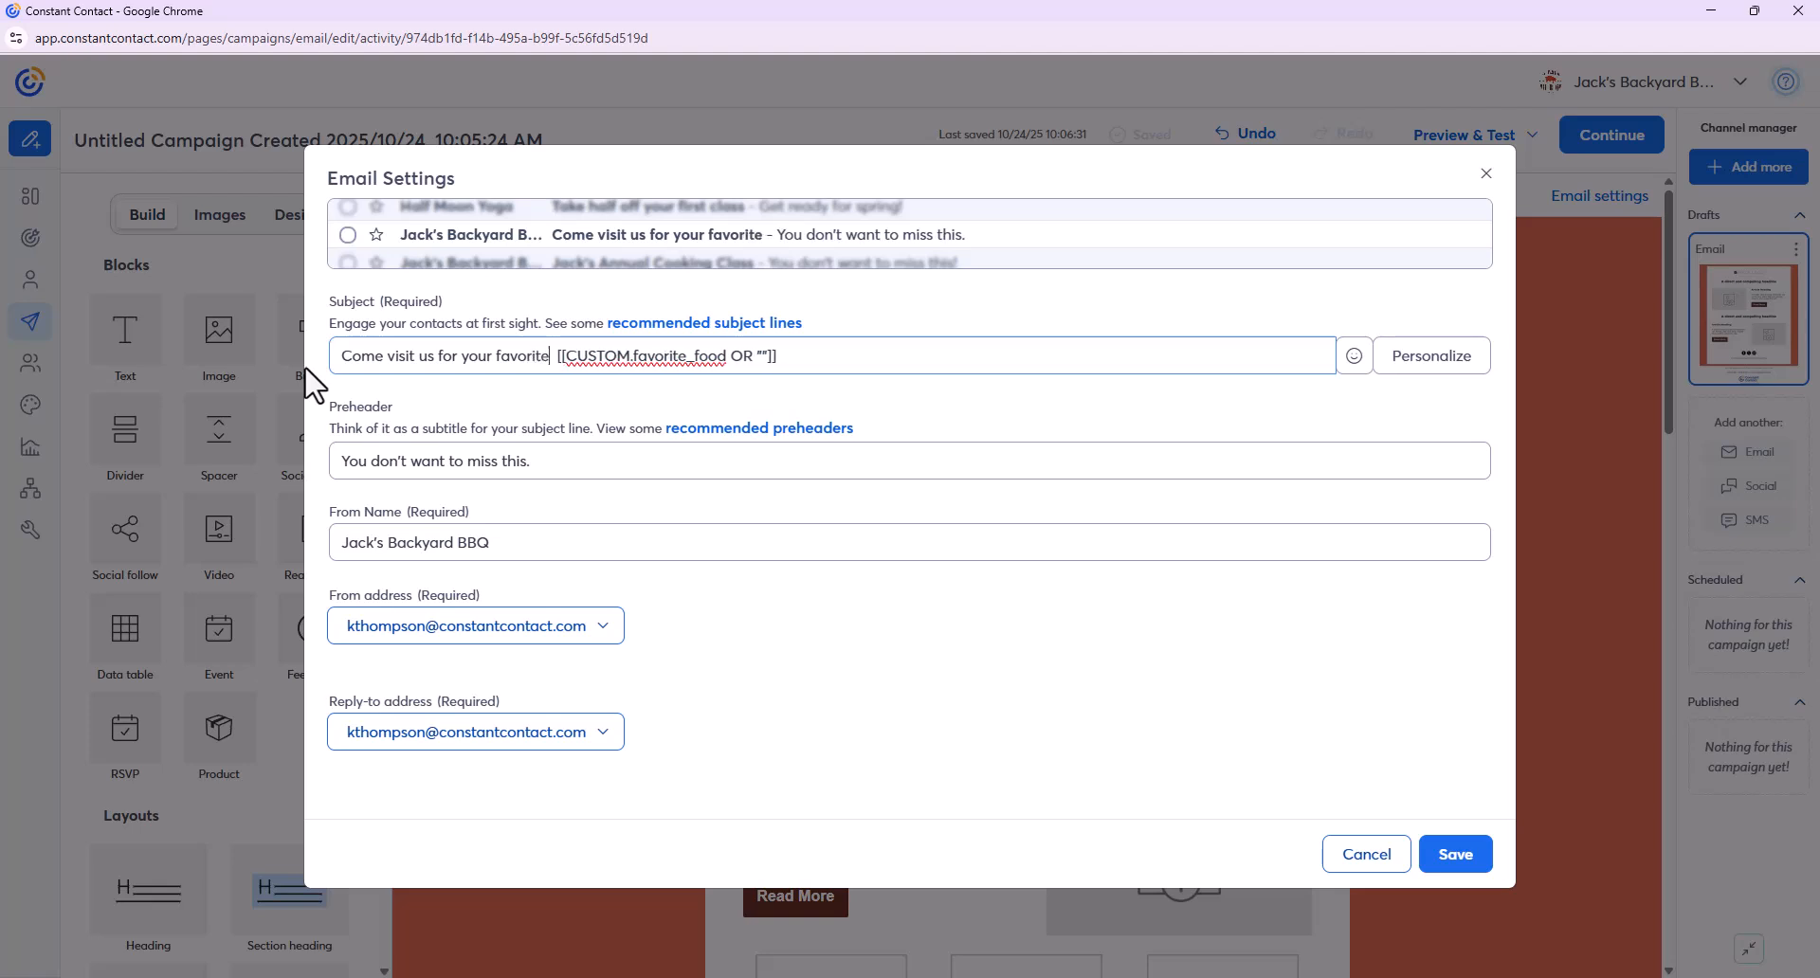
text(:  [[CUSTOM.favorite_food OR ""]])
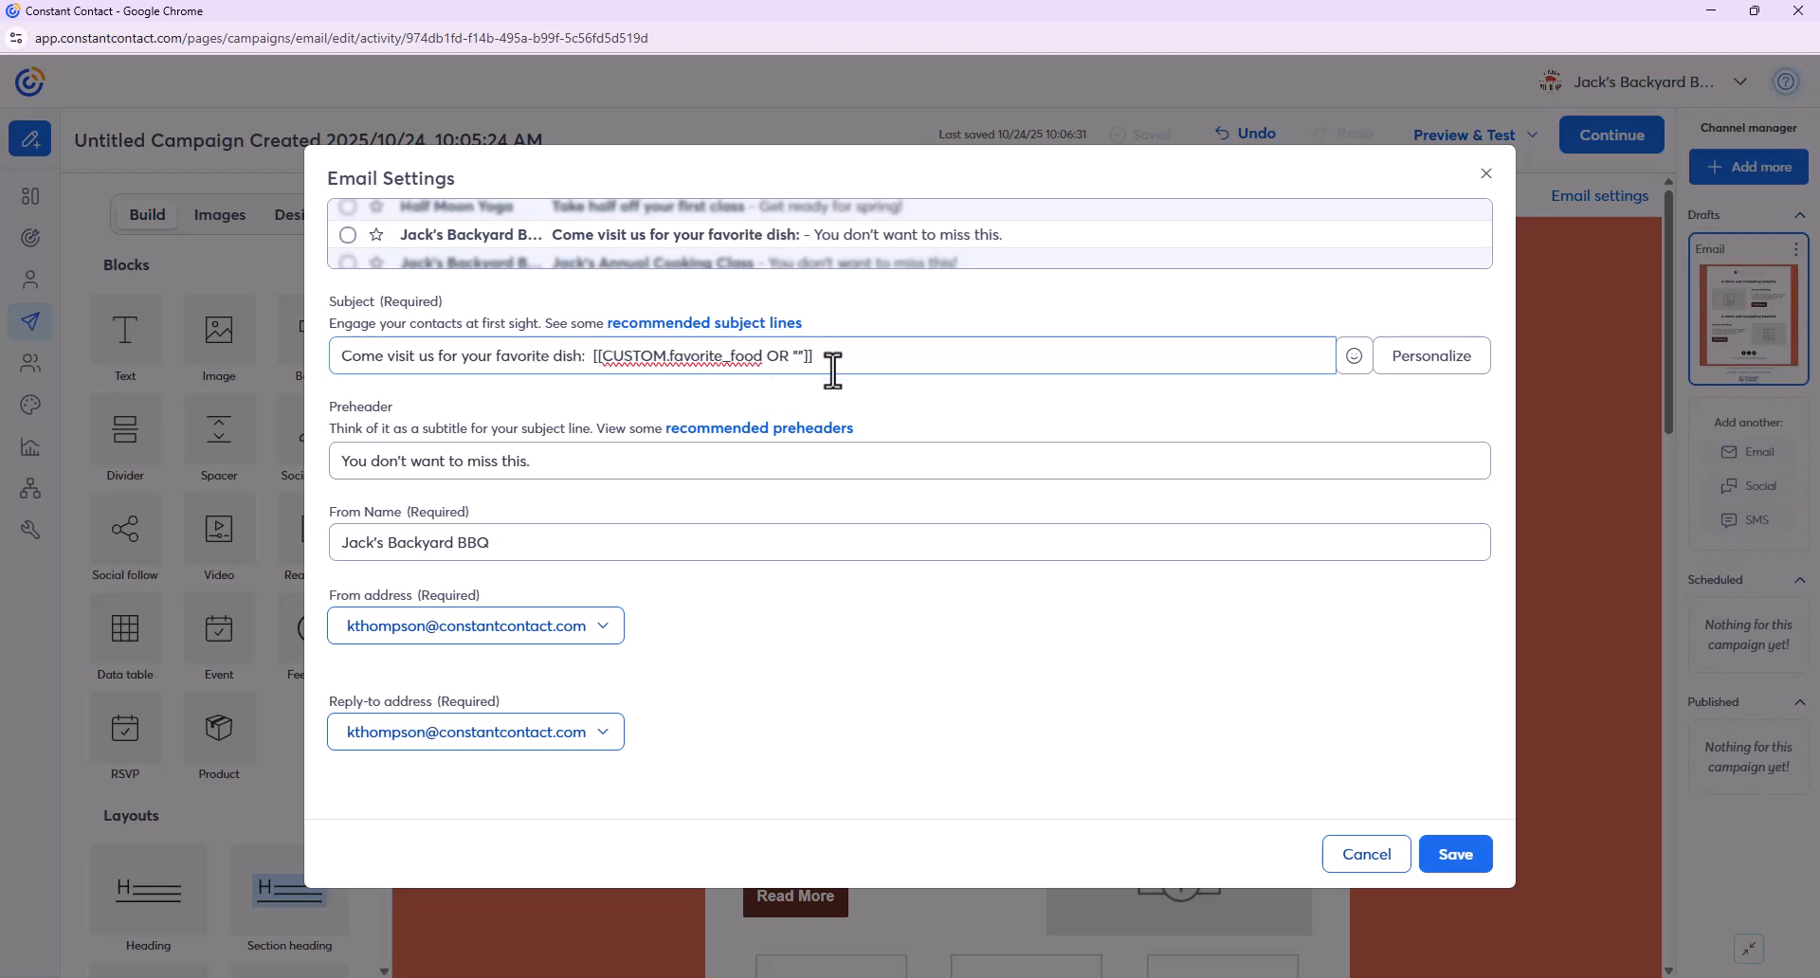
text(!)
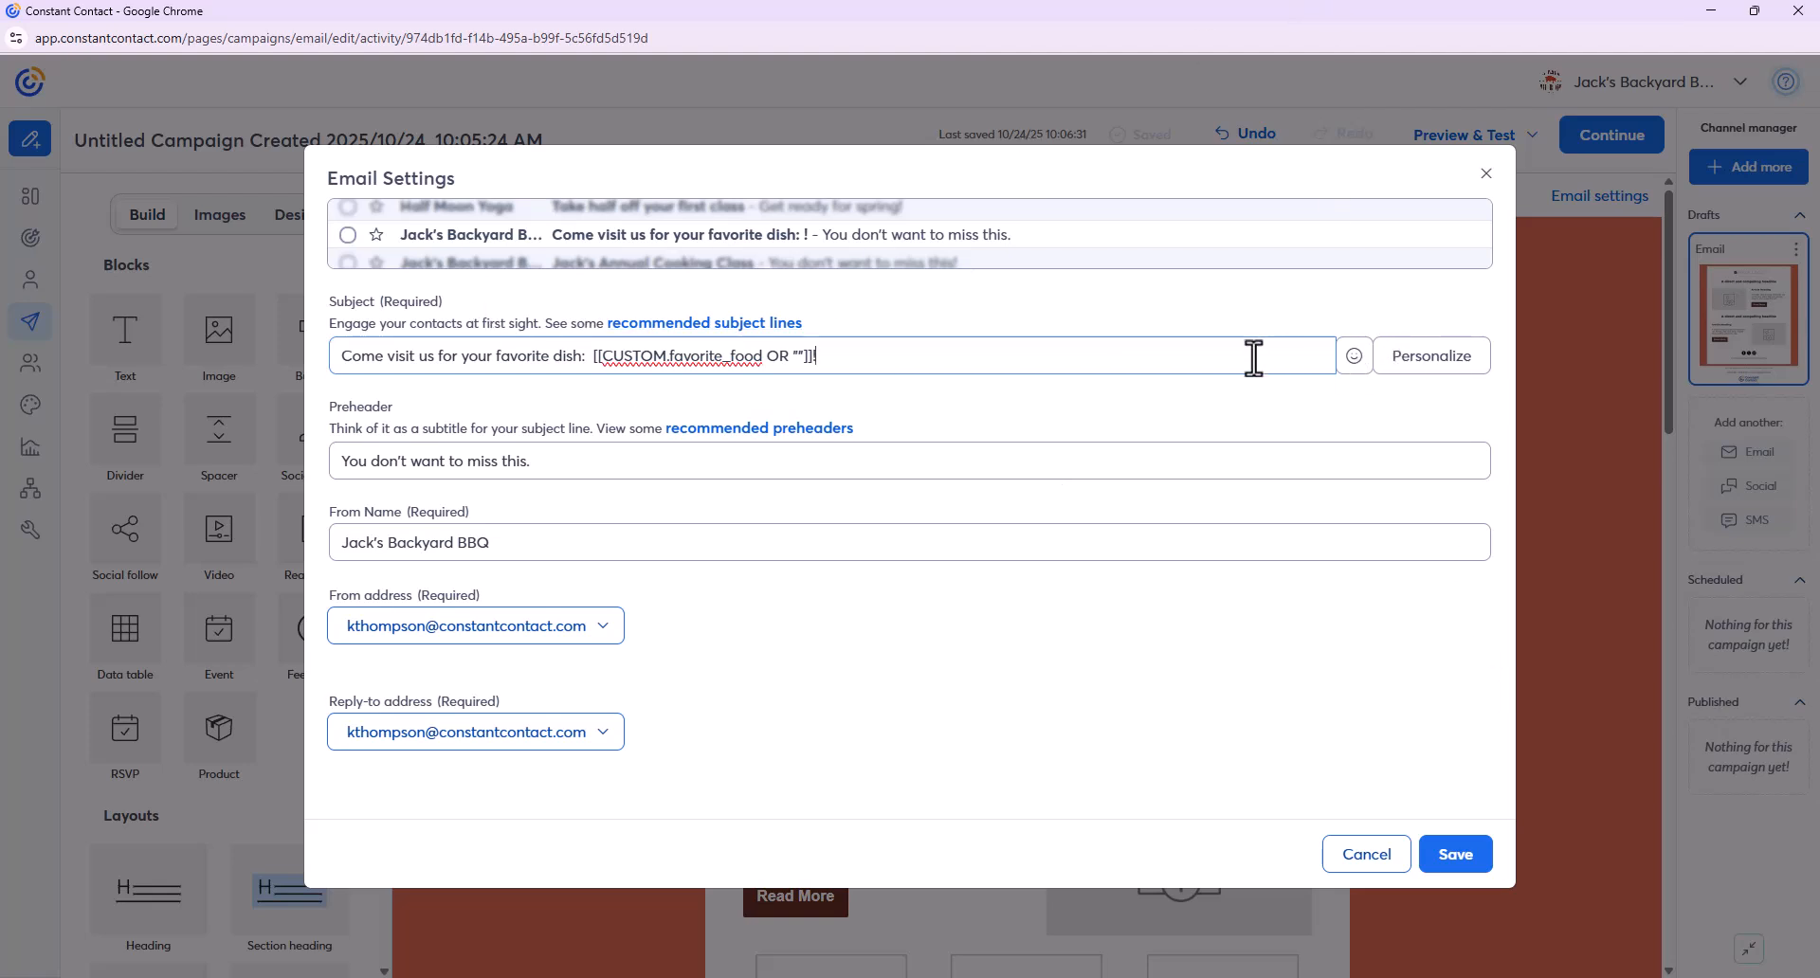
- Browse the smiley and food emojis offered for the subject line and save the email settings
click(1353, 359)
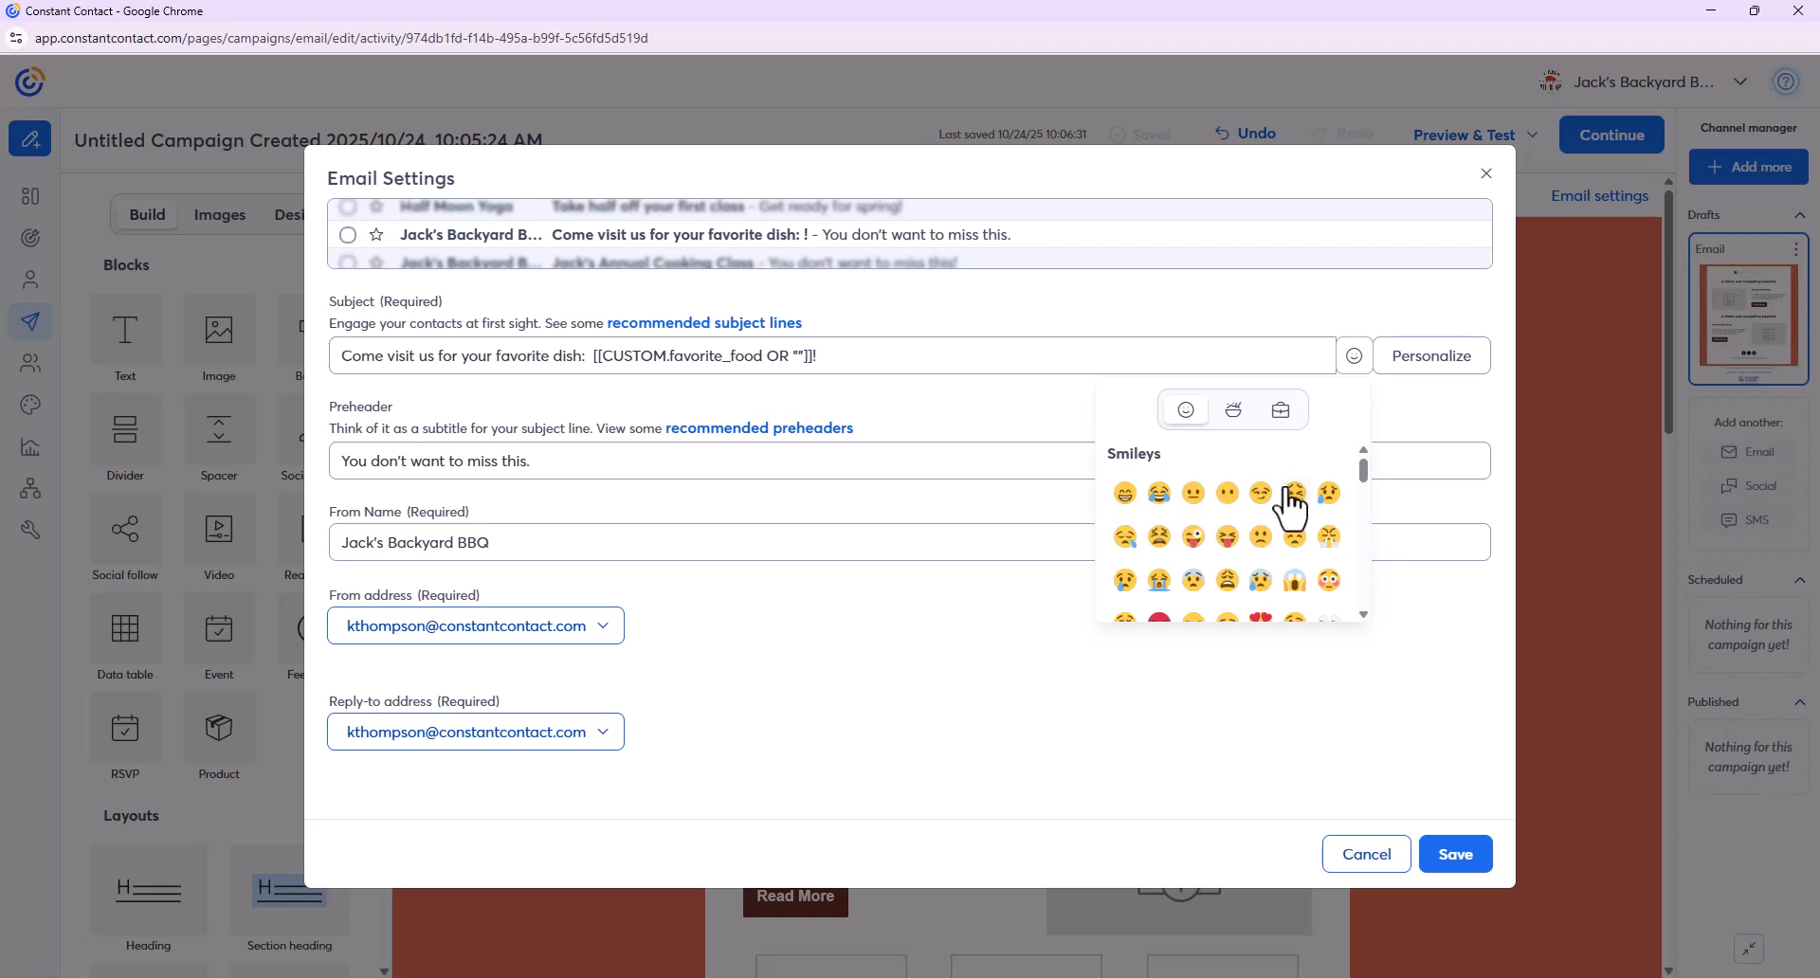
scroll(1291, 503, down, 3)
scroll(1292, 503, down, 5)
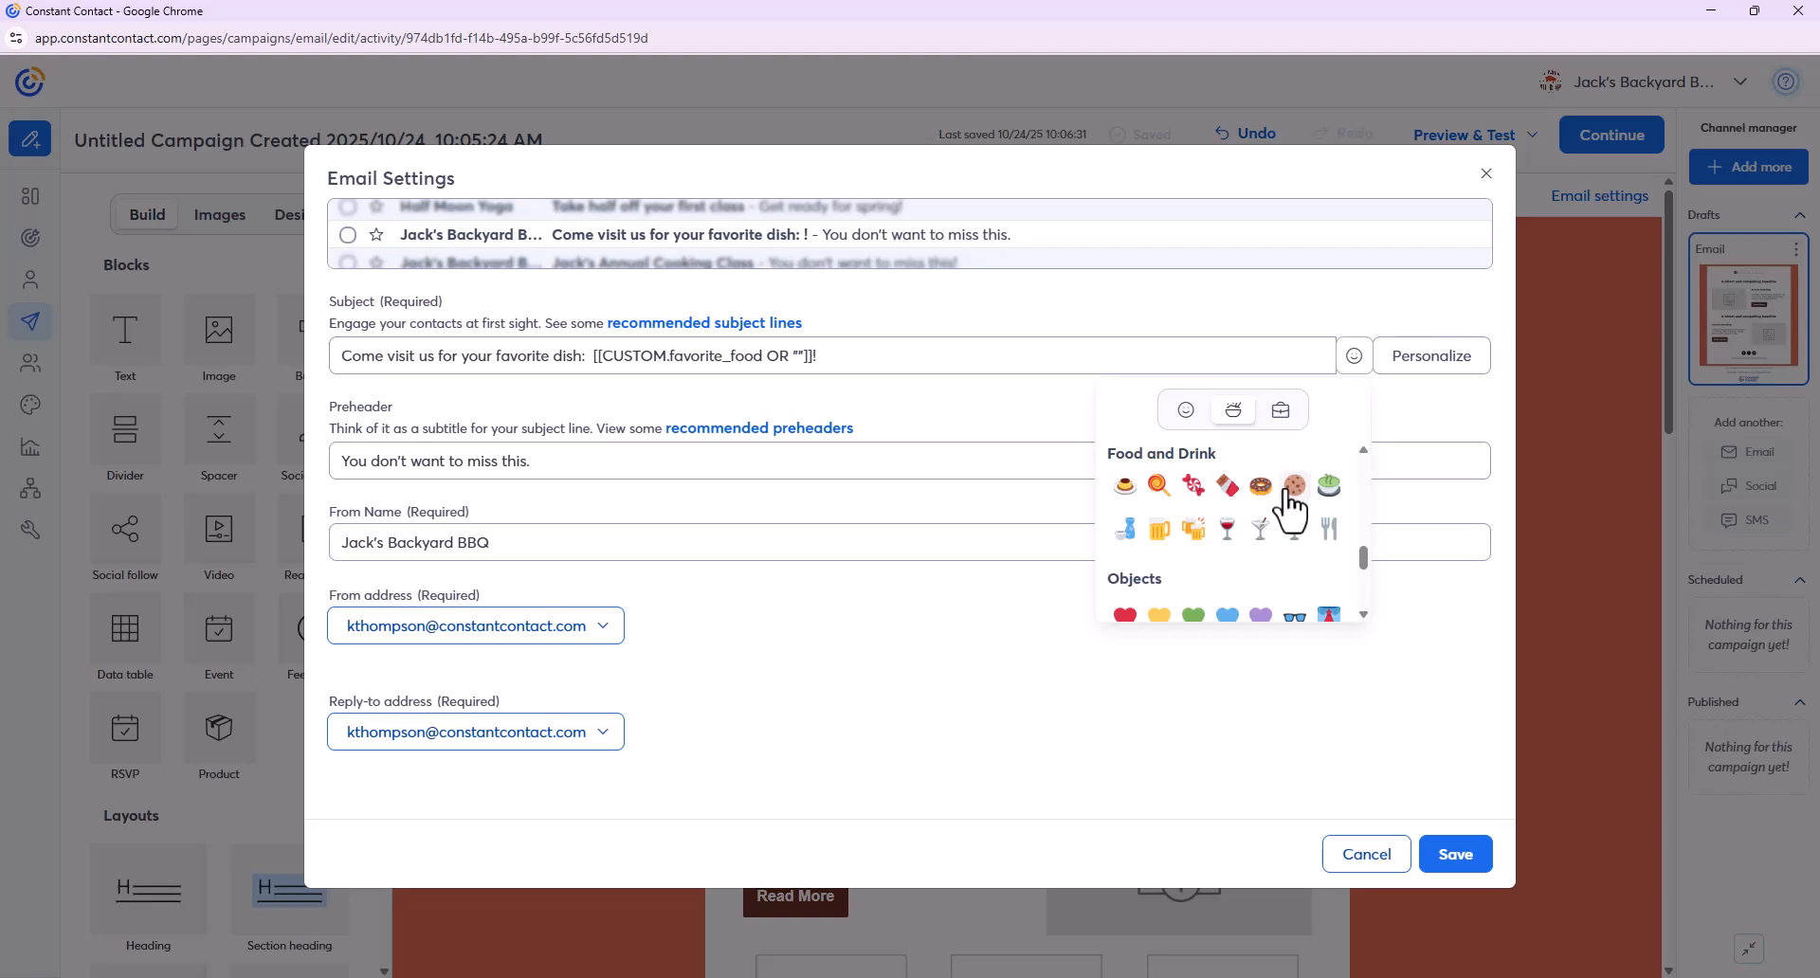
click(1242, 315)
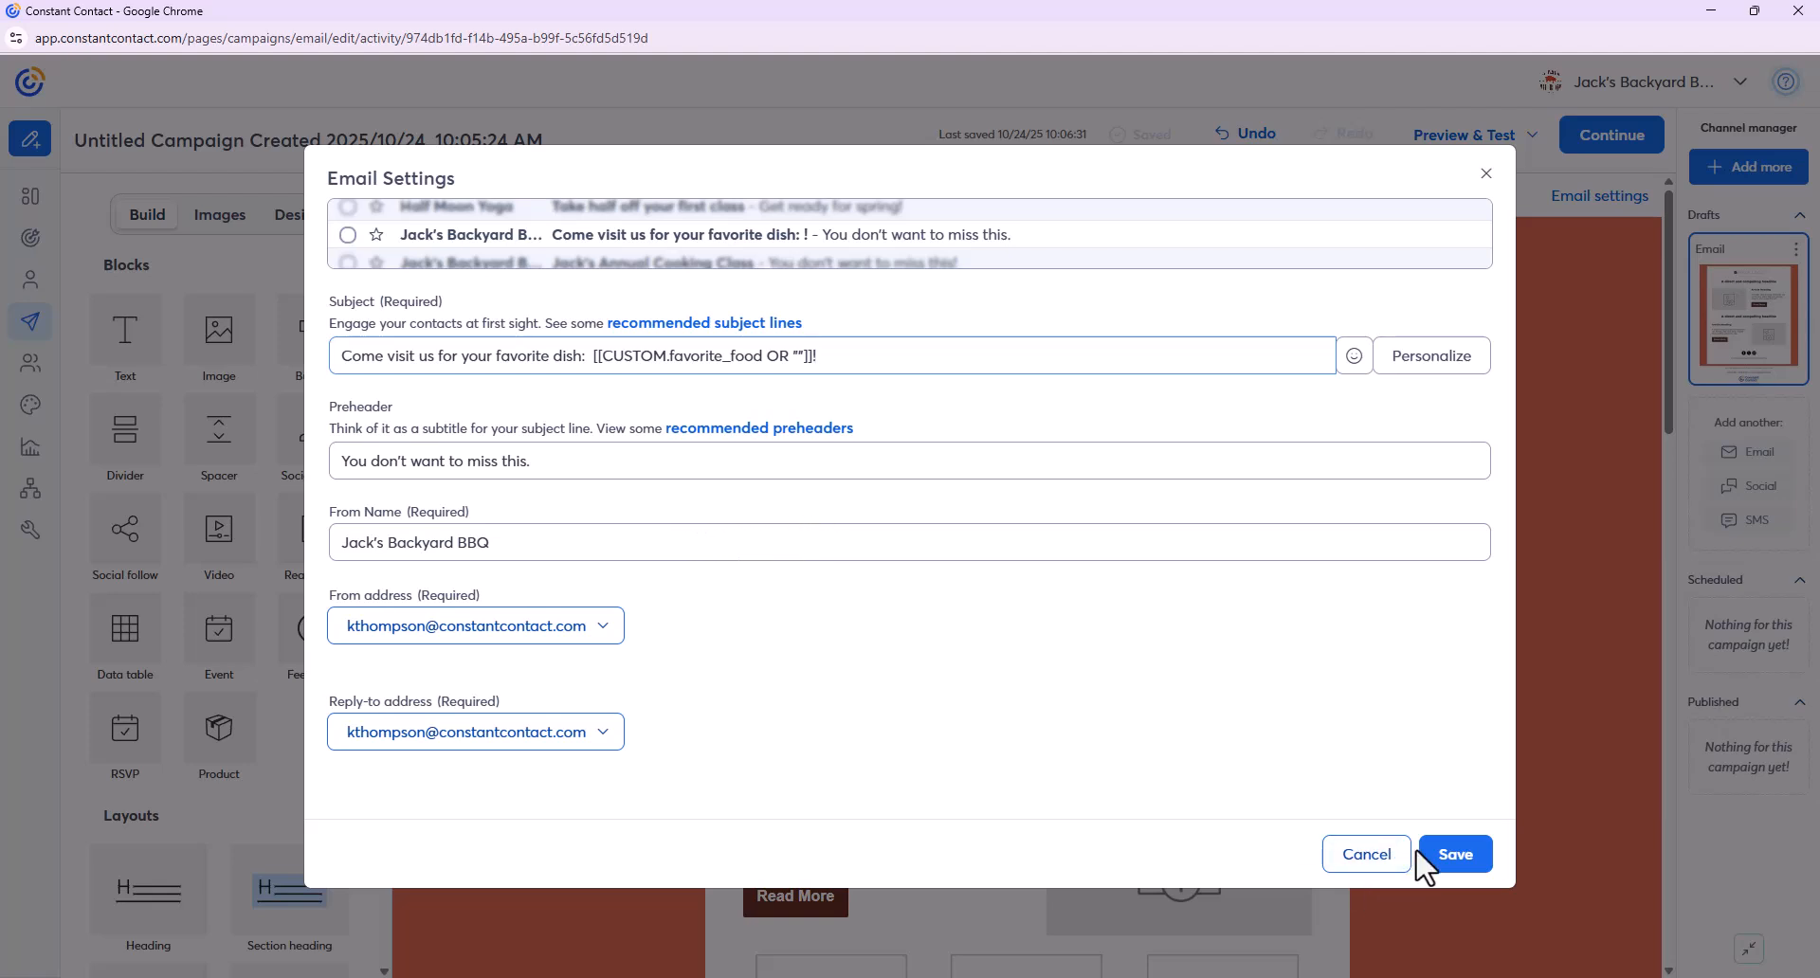
click(1447, 856)
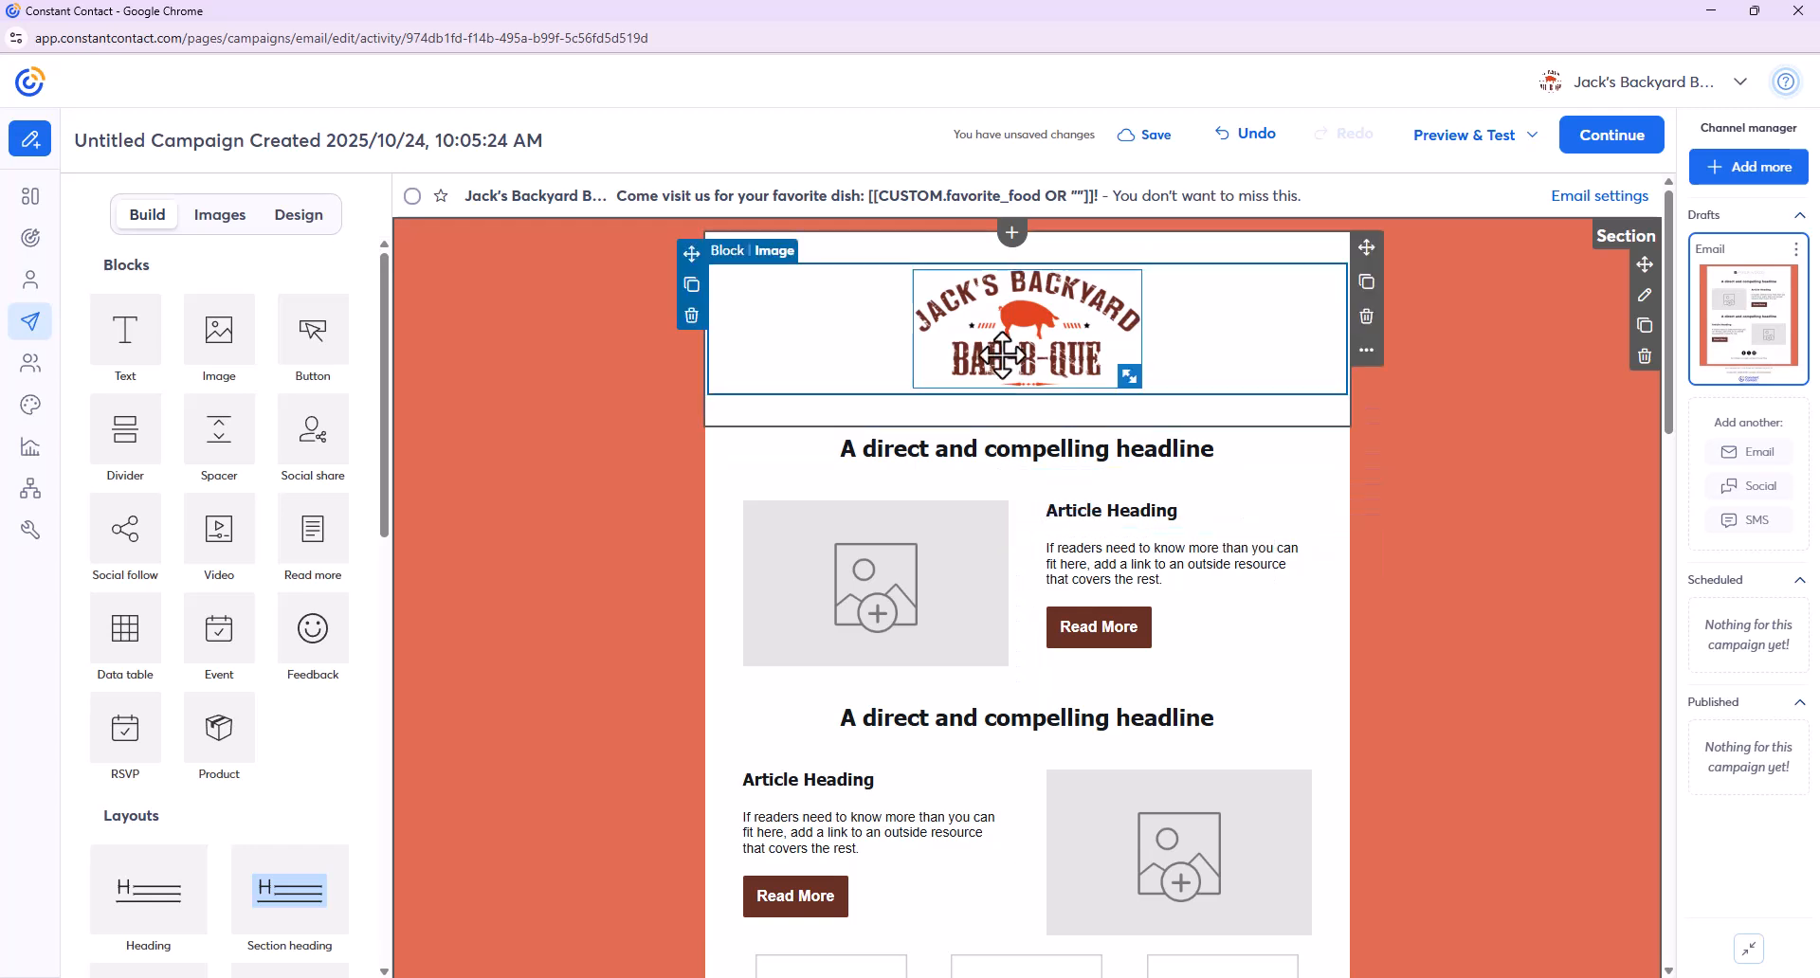
- Review the custom and contact fields that can be inserted into the first article's body text, leaving without inserting any
scroll(1312, 542, down, 2)
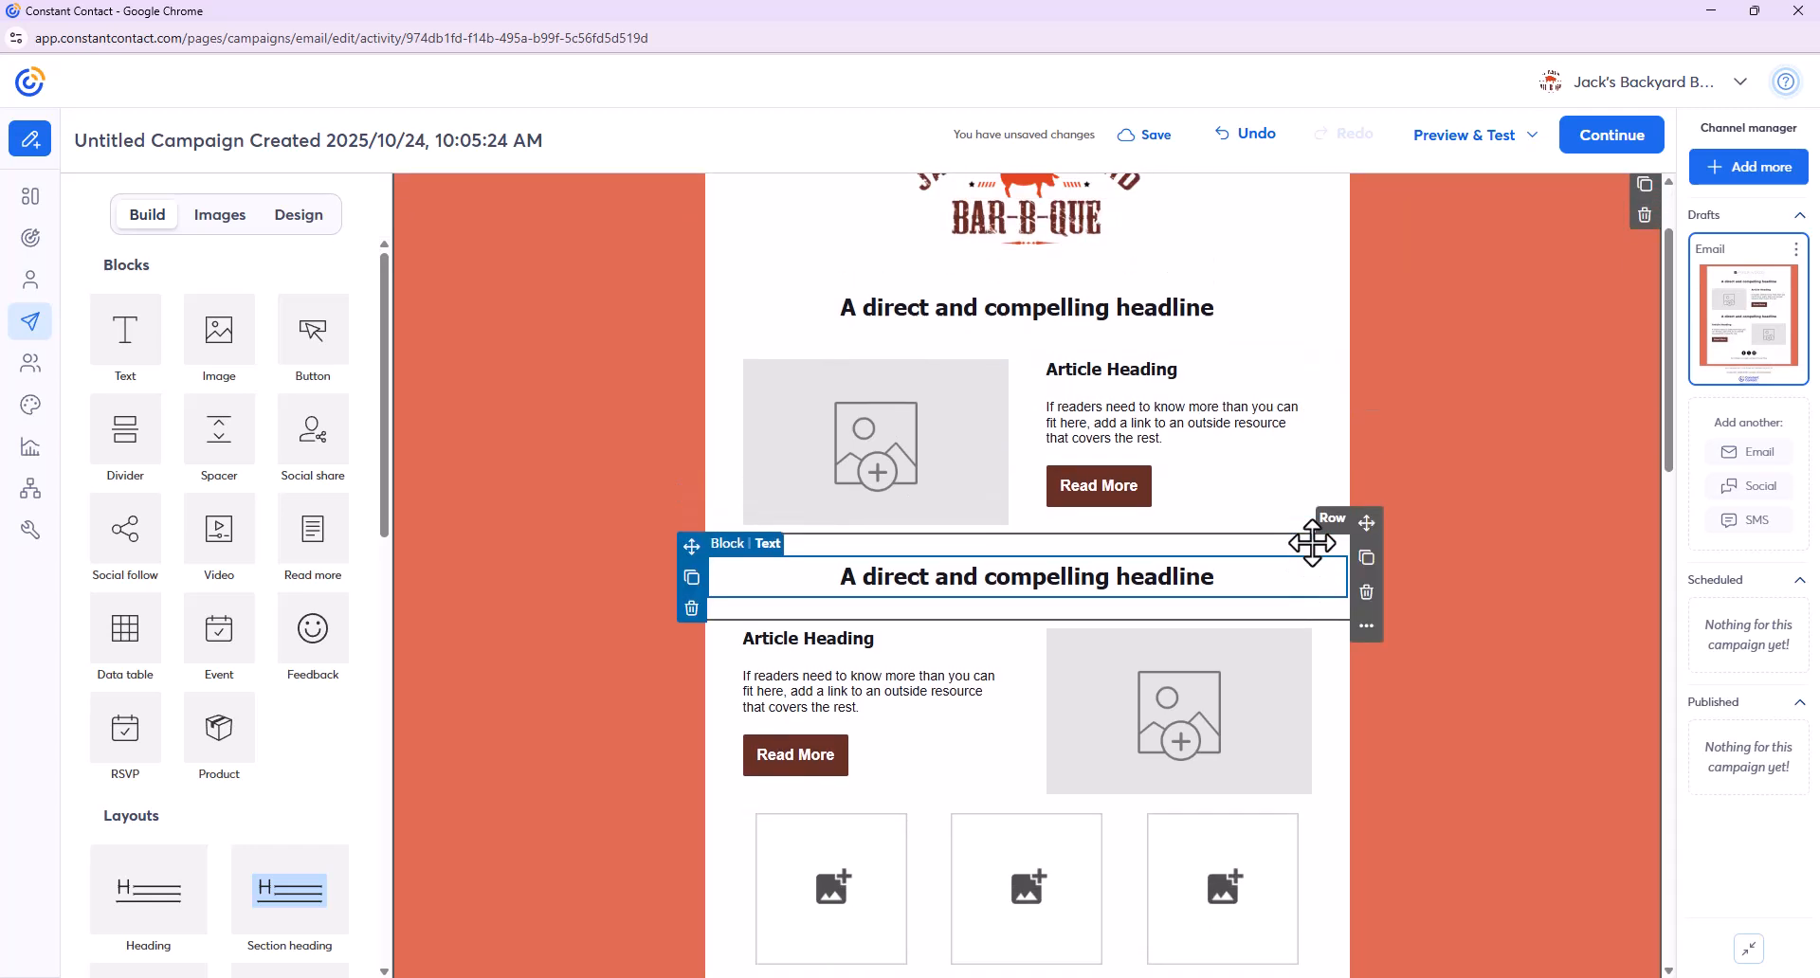
scroll(1199, 459, up, 1)
click(1169, 457)
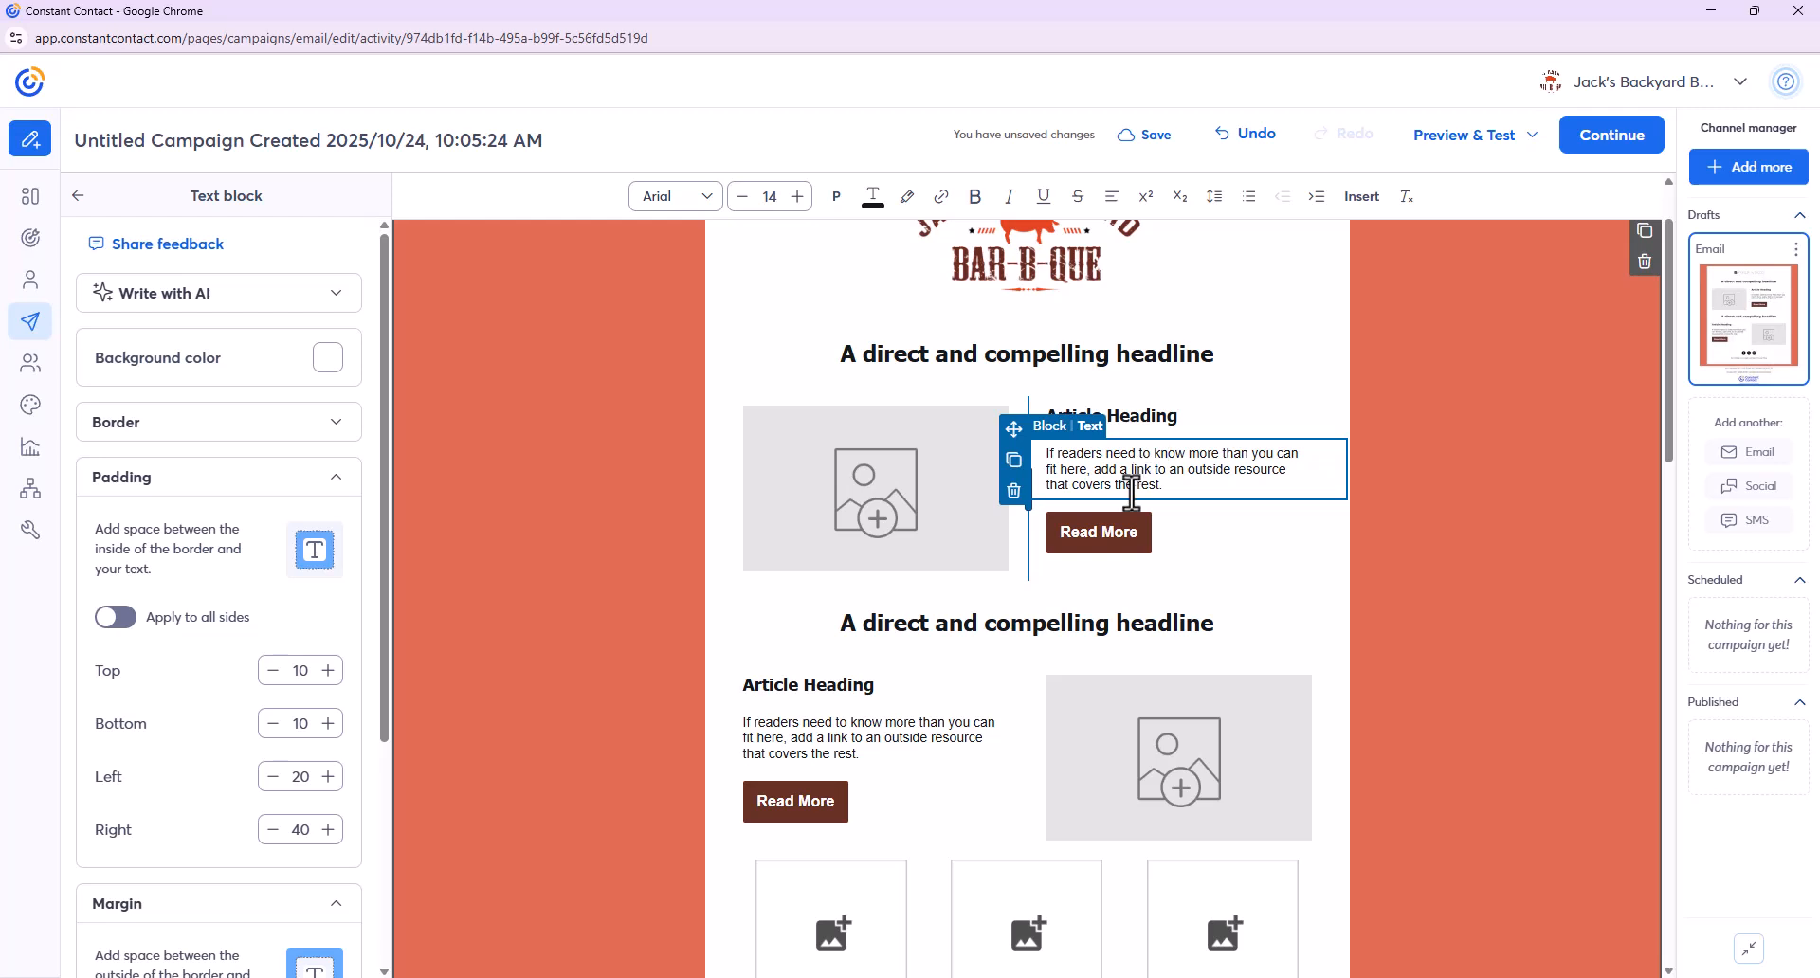
click(1352, 207)
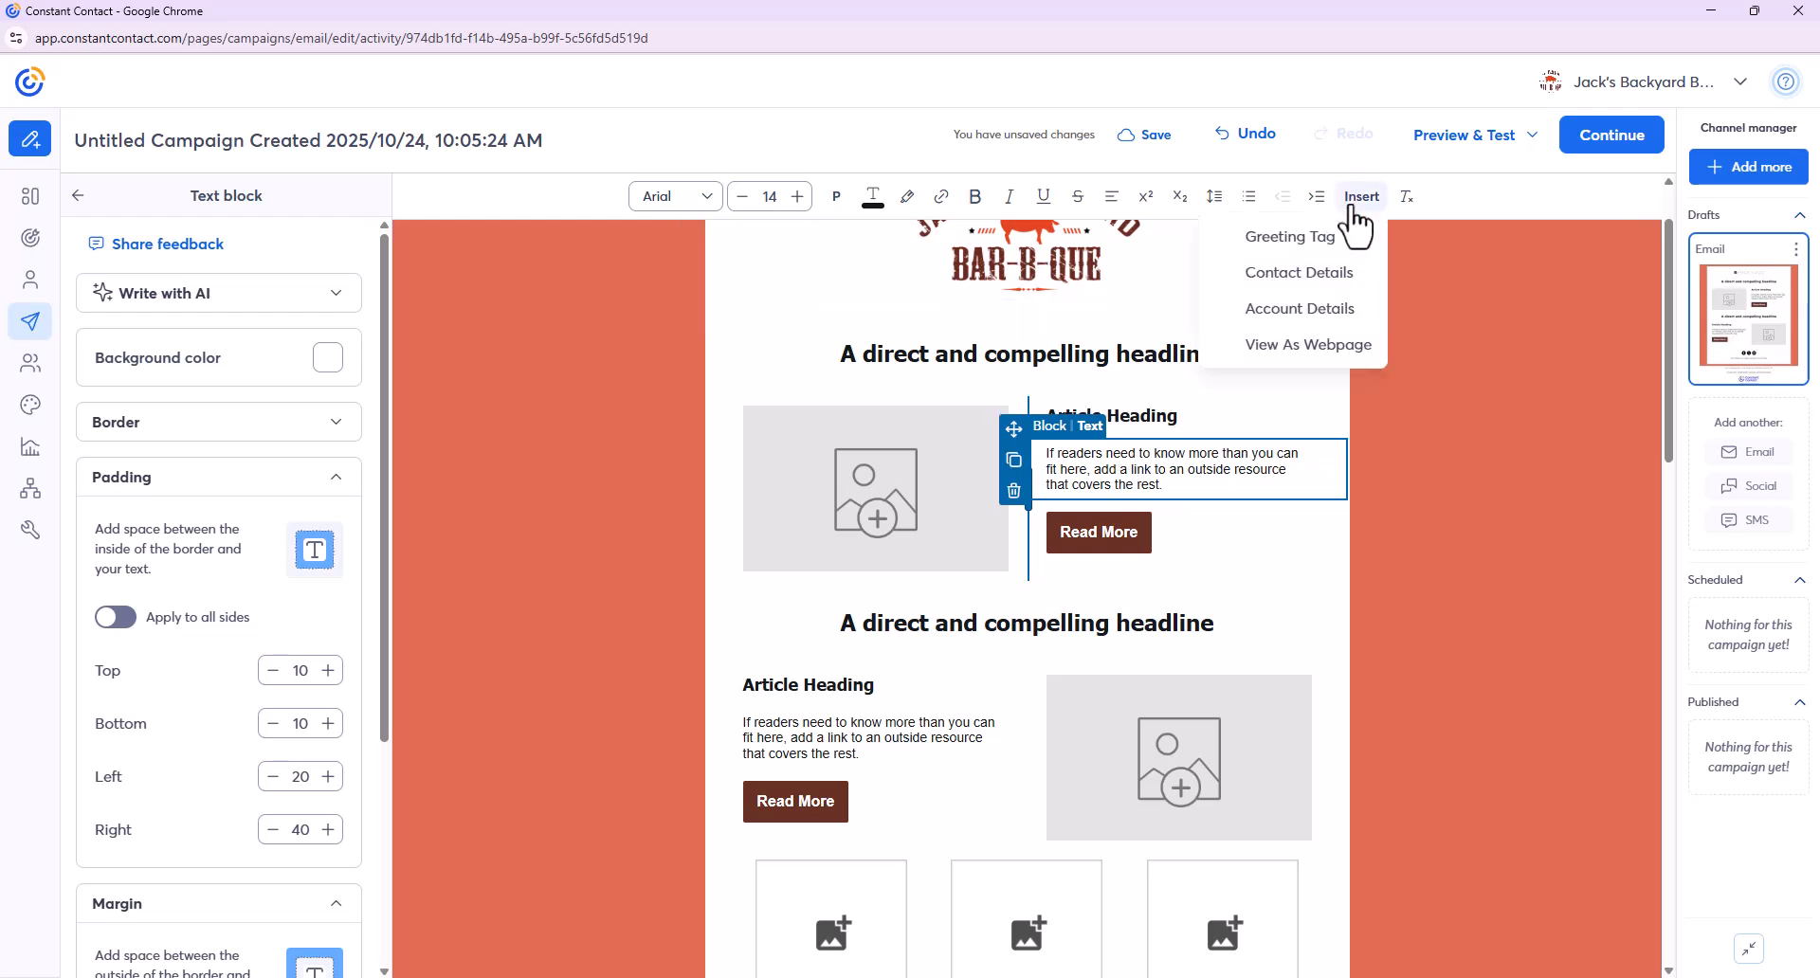
click(1355, 275)
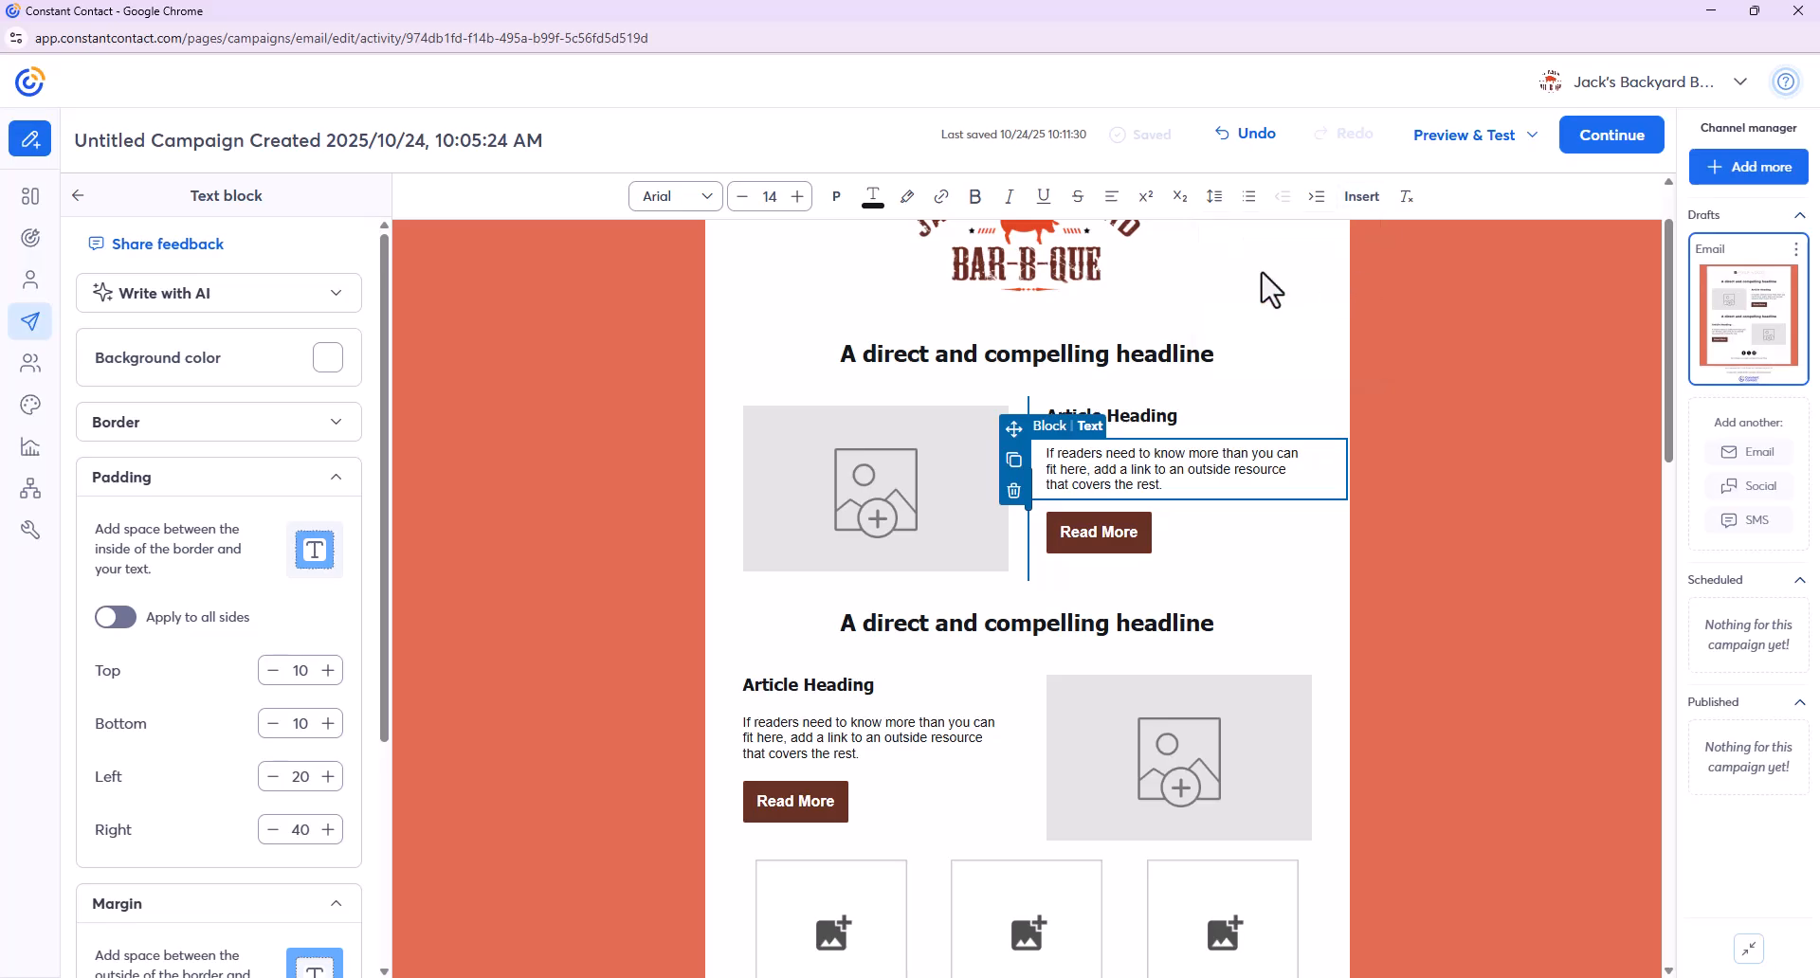
click(982, 448)
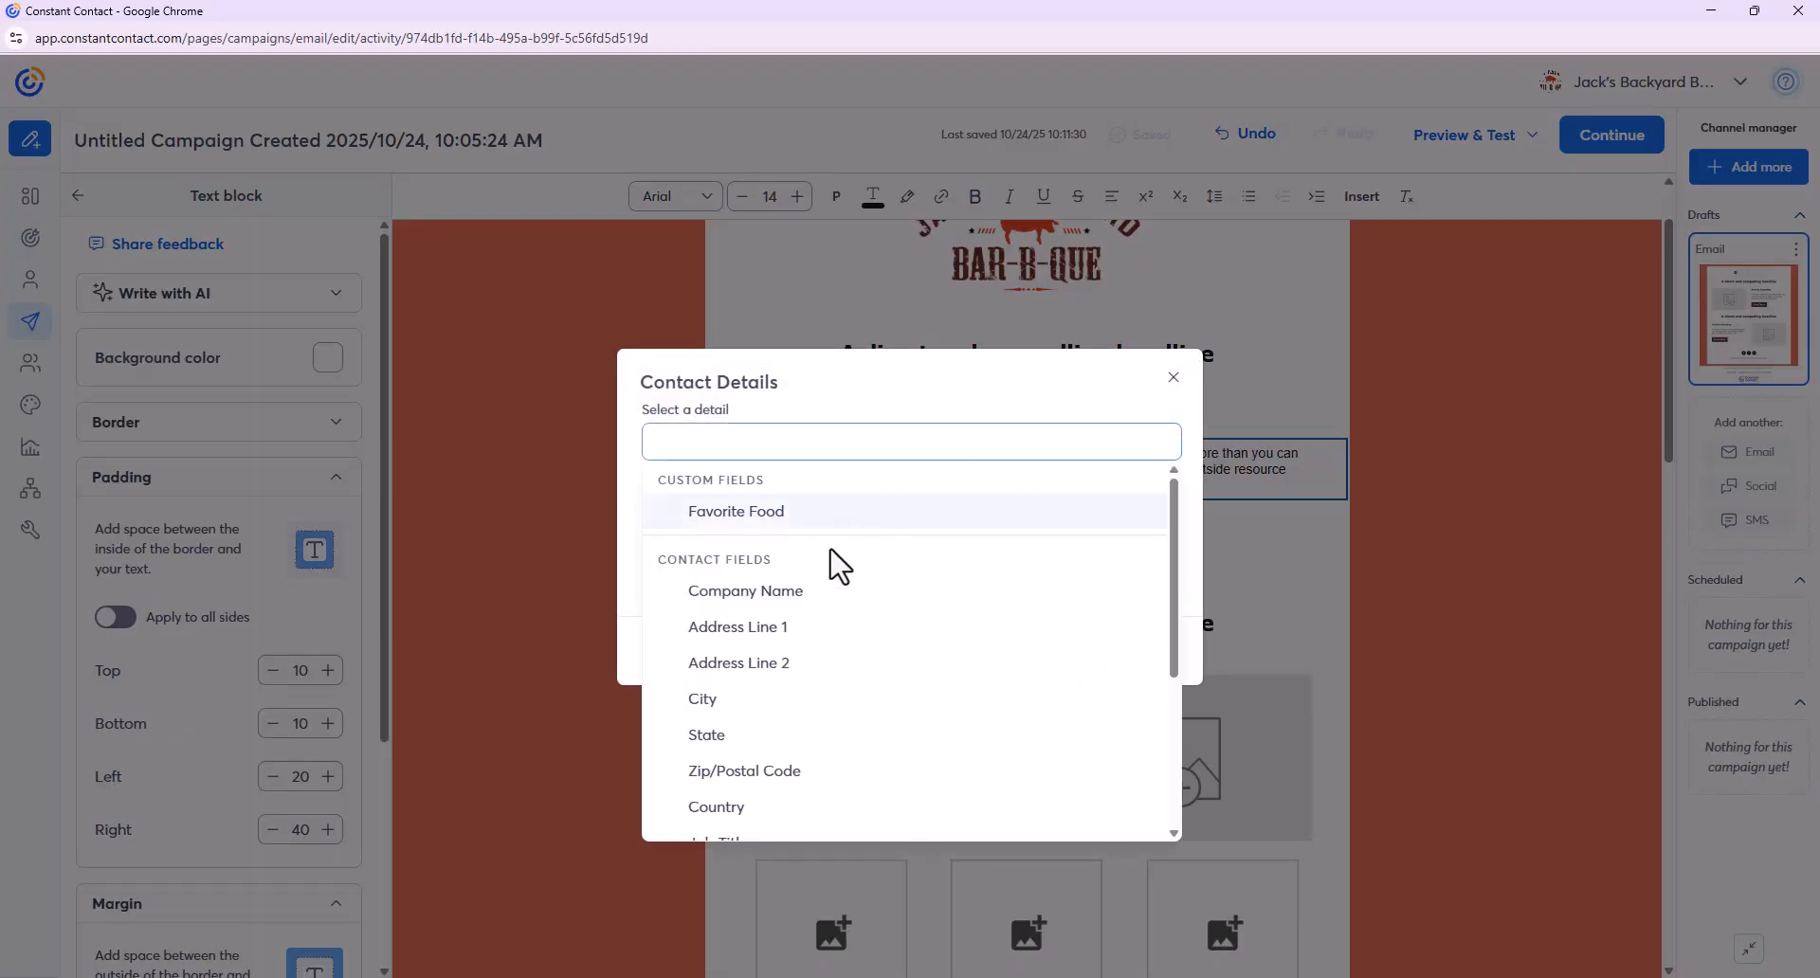
scroll(805, 663, down, 4)
scroll(792, 721, up, 3)
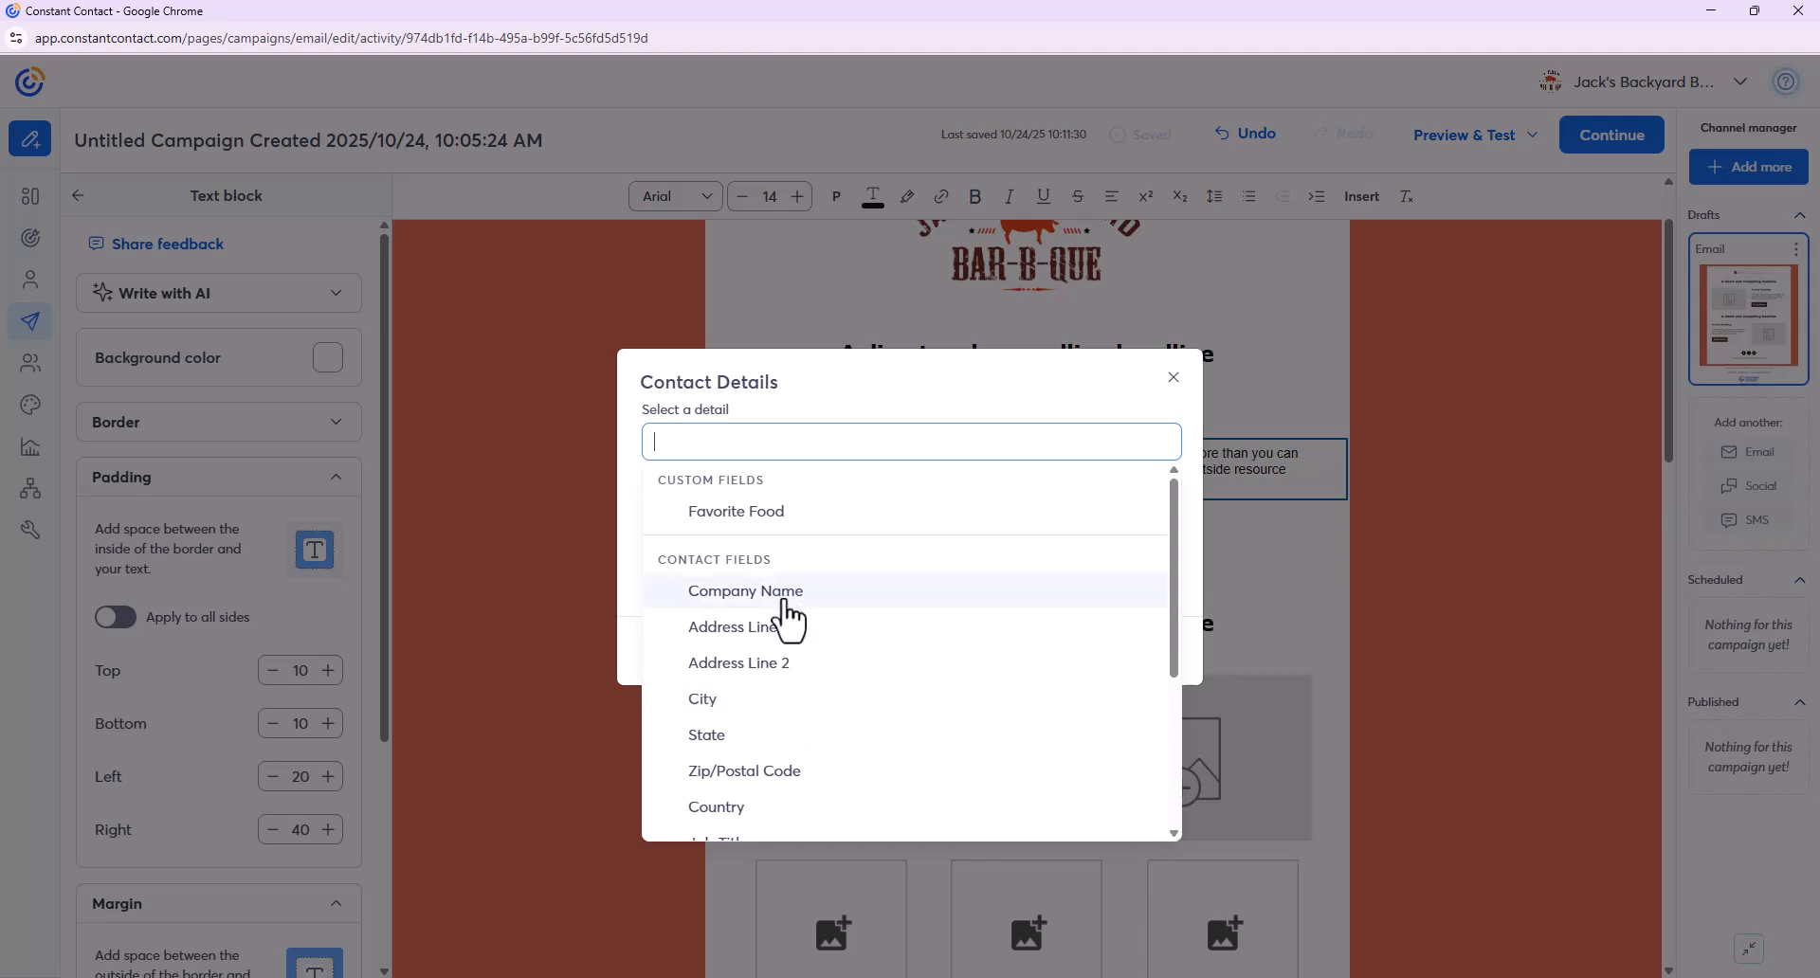
click(1177, 383)
click(1174, 379)
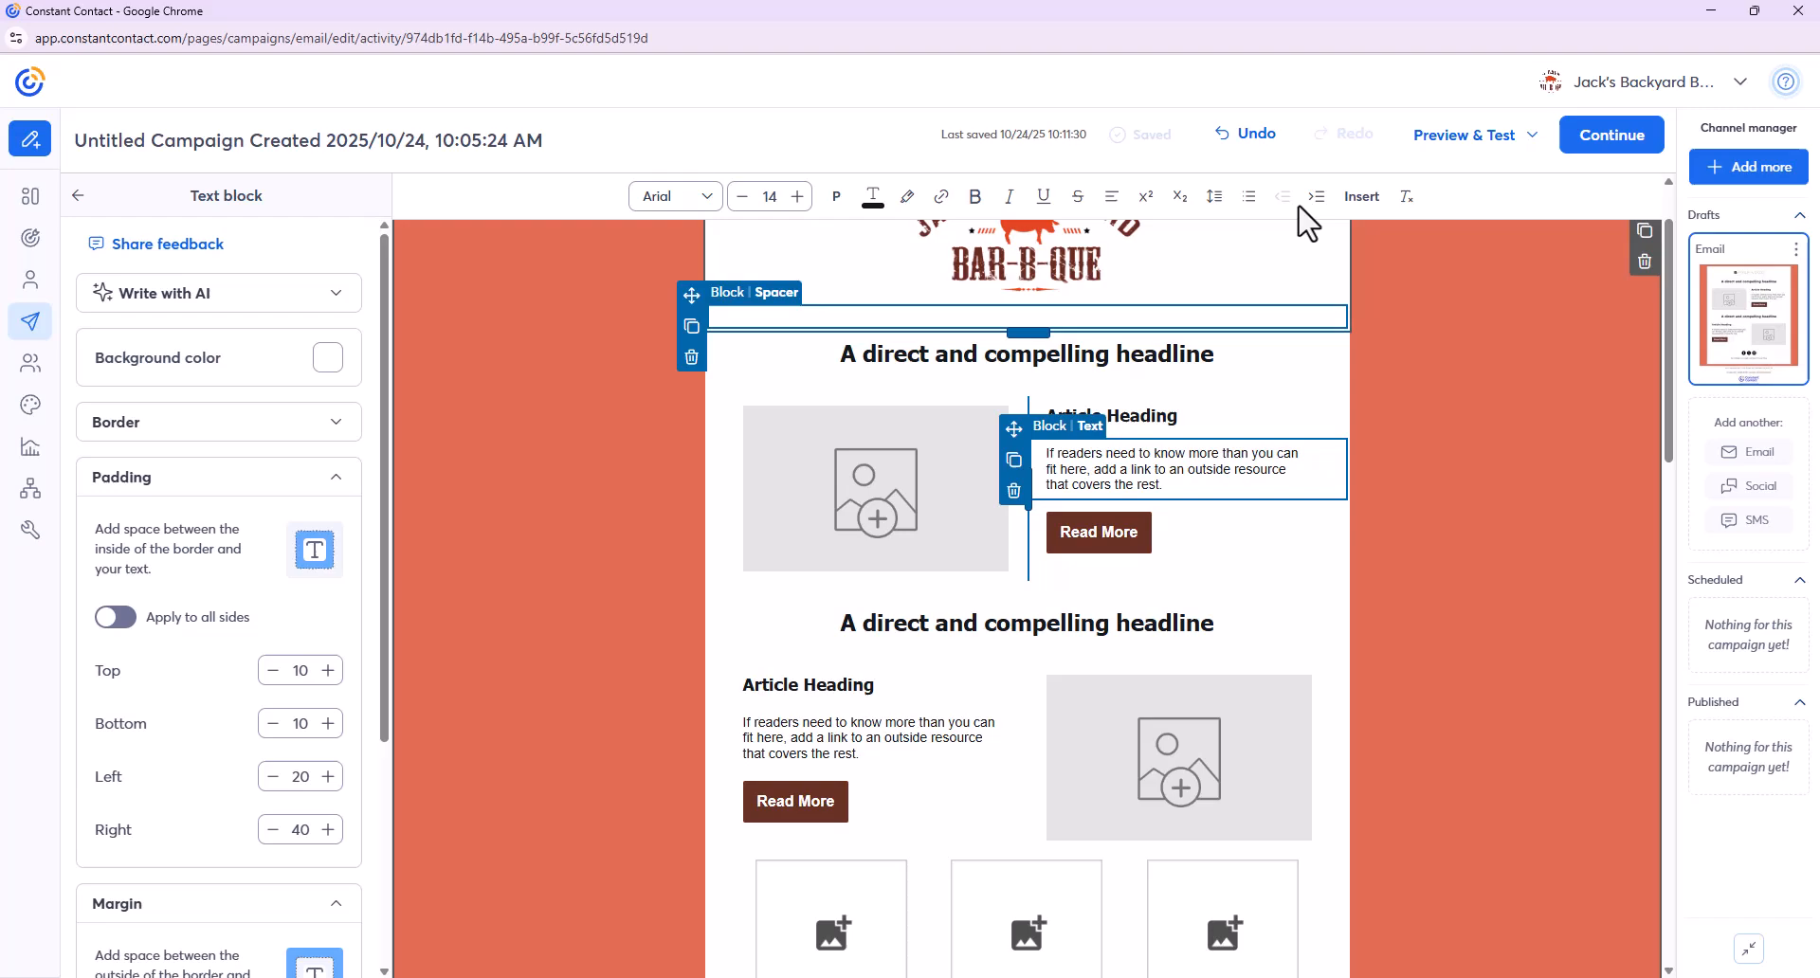
- Examine the Greeting Tag name options for the first article's body text, cancel without inserting one, and deselect the block
click(1357, 199)
click(1346, 239)
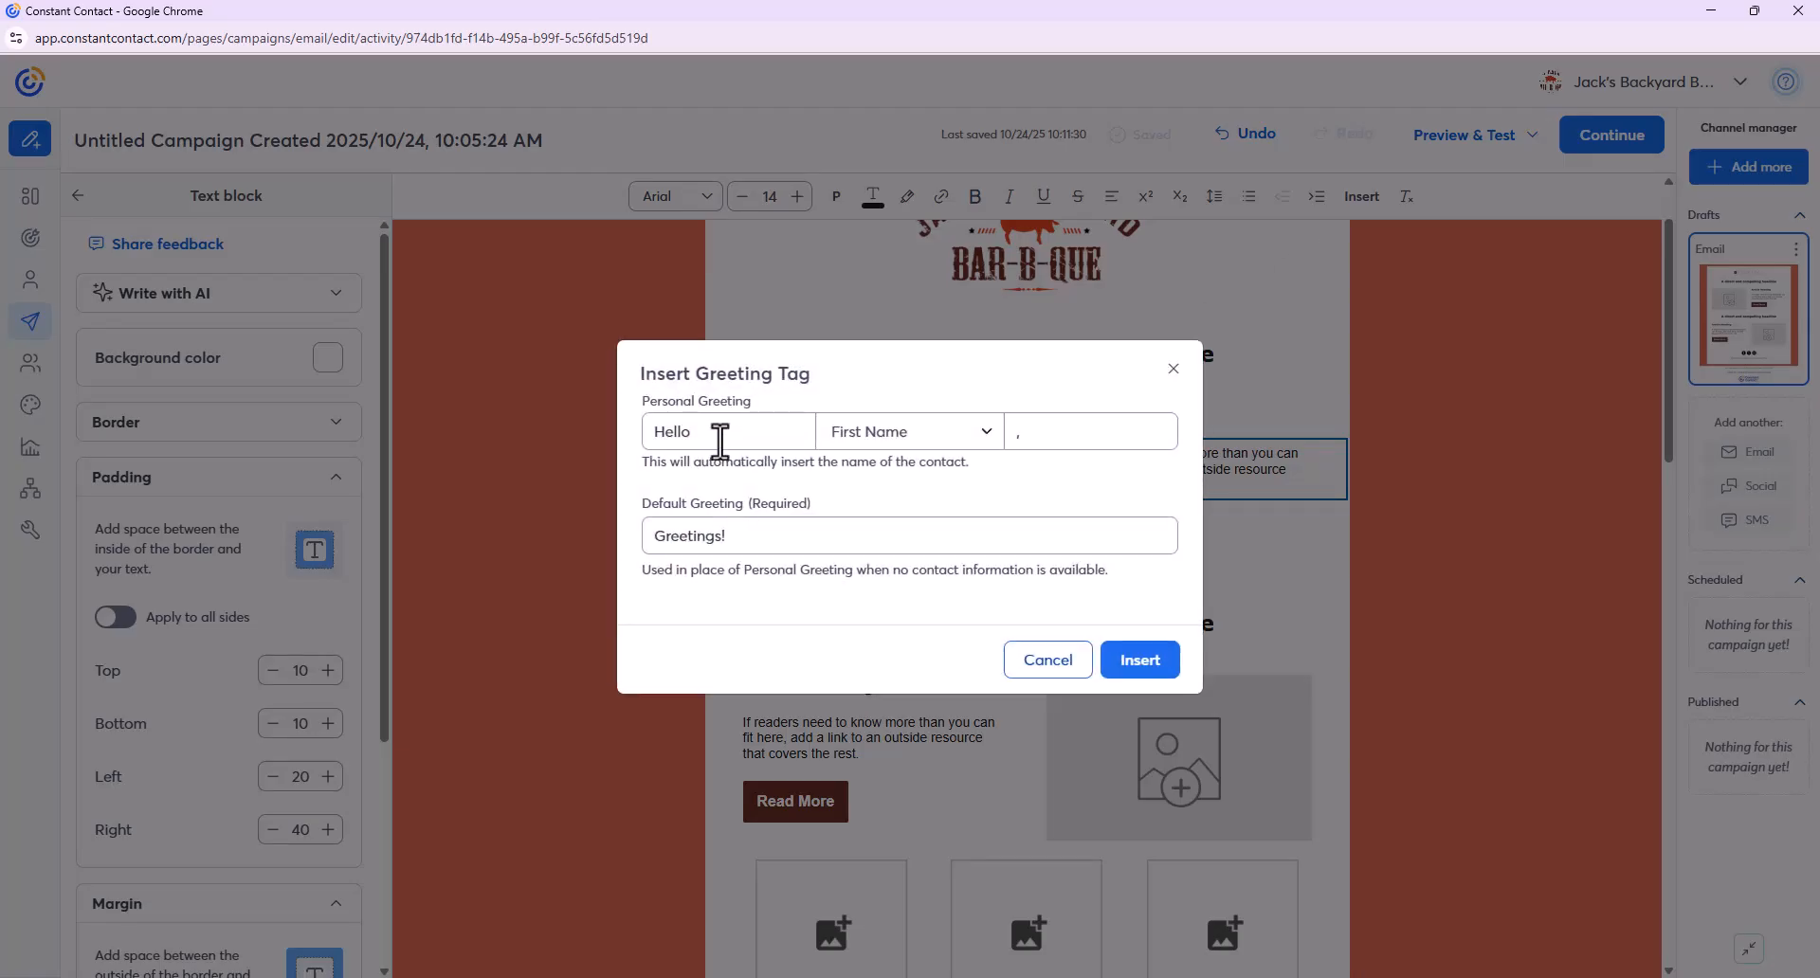
click(868, 433)
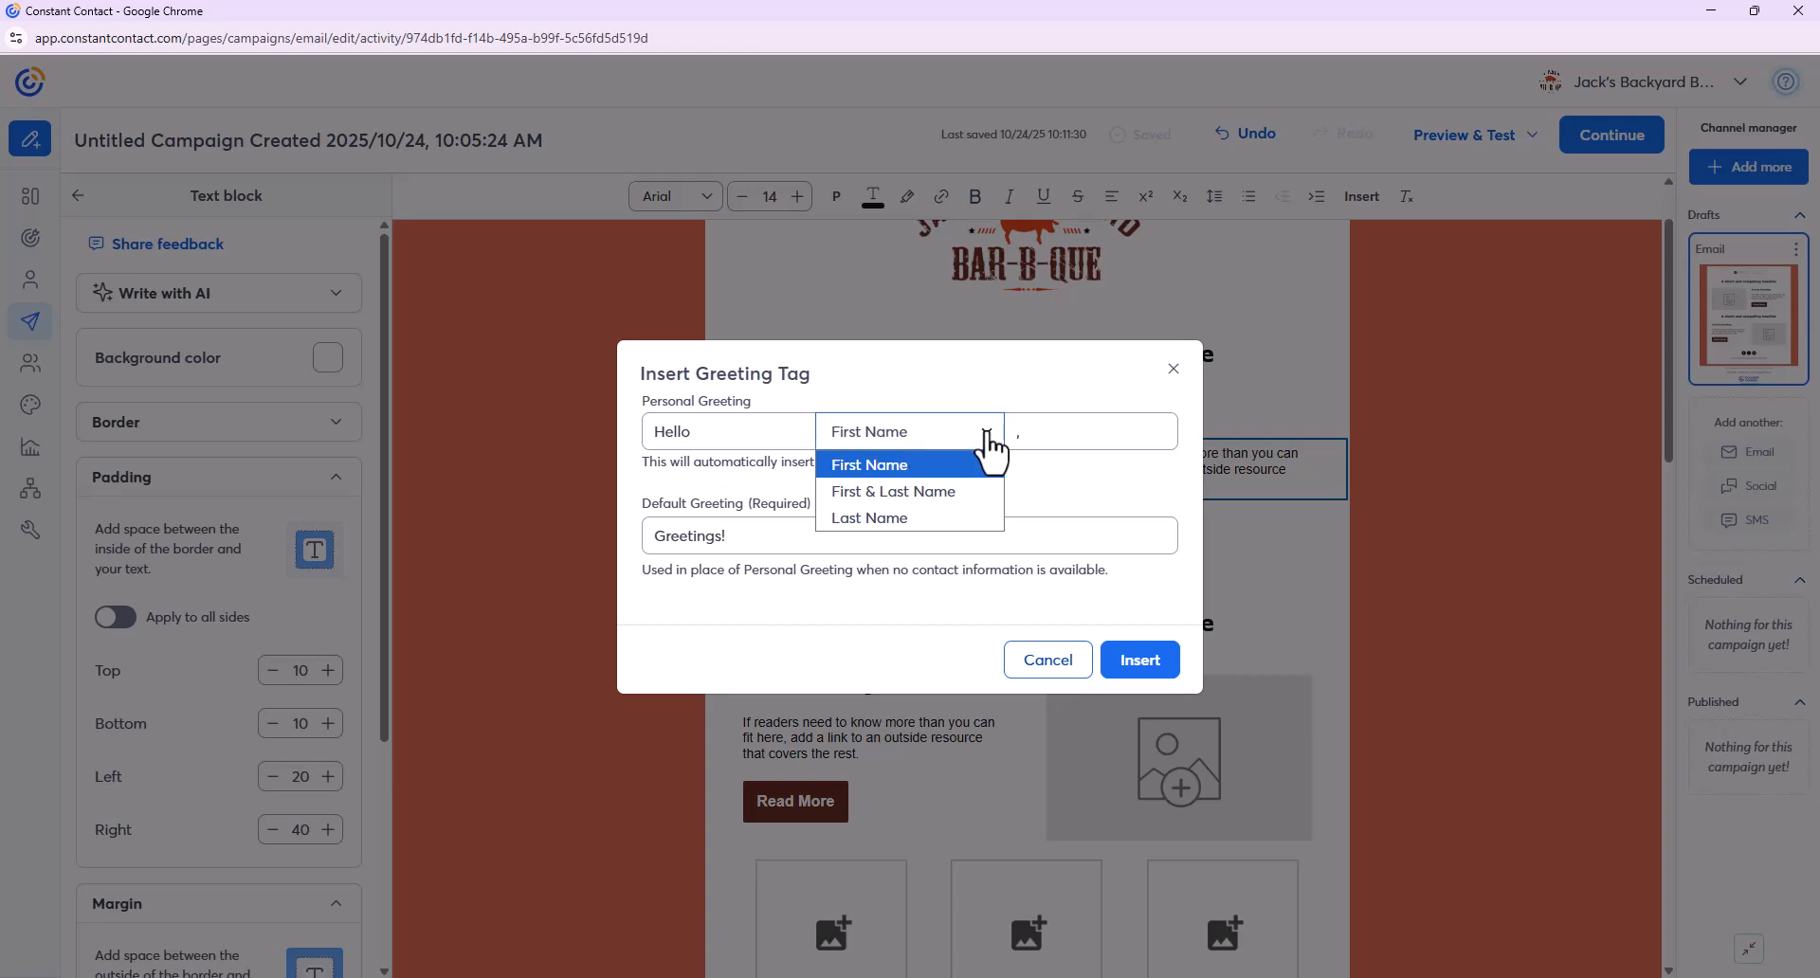
click(1086, 502)
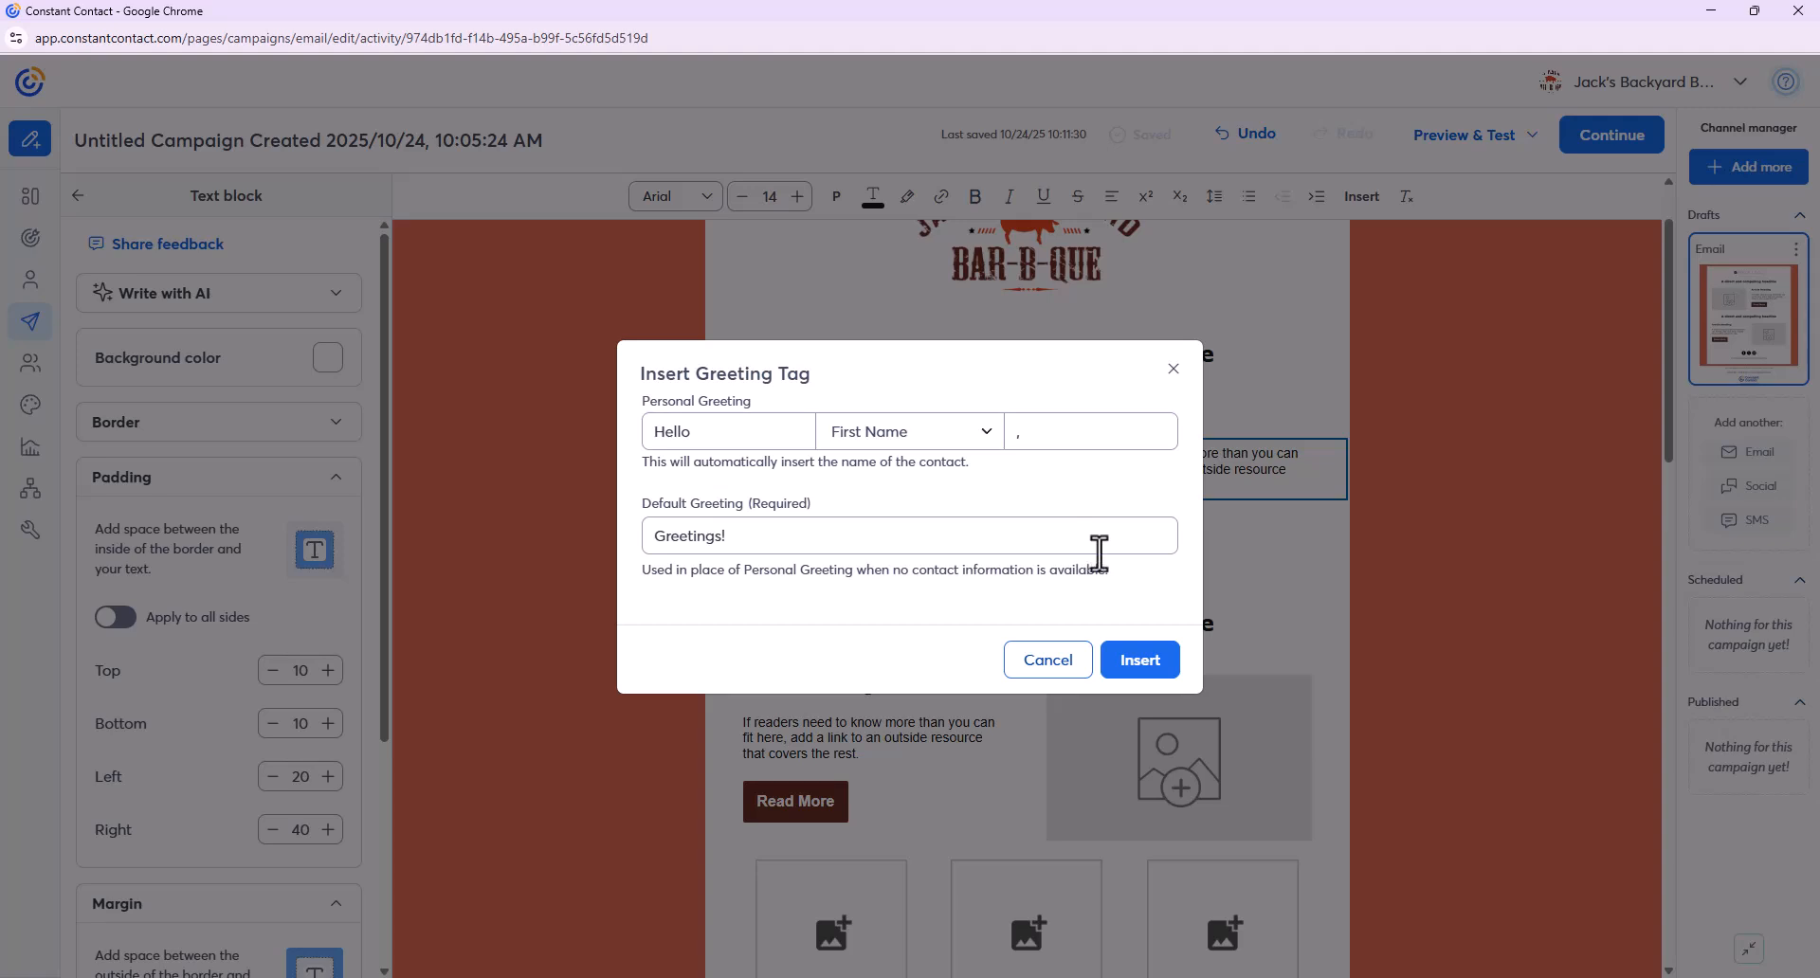
click(1048, 661)
scroll(1194, 606, up, 2)
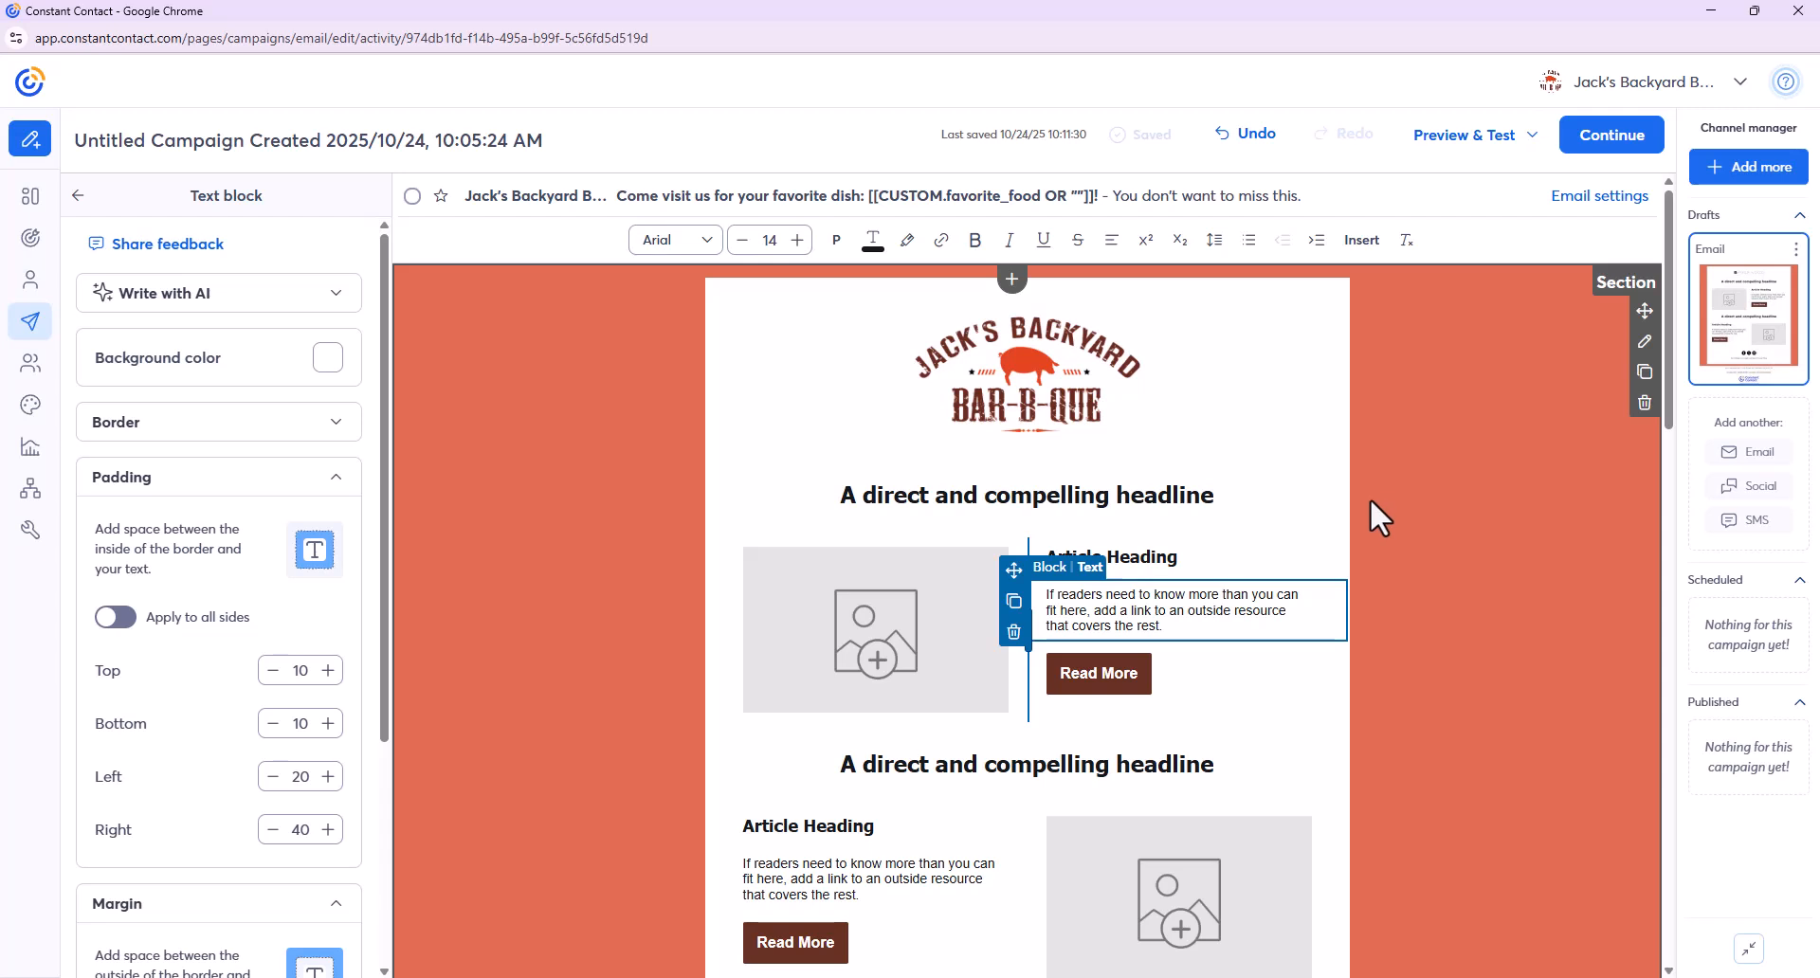
click(1436, 449)
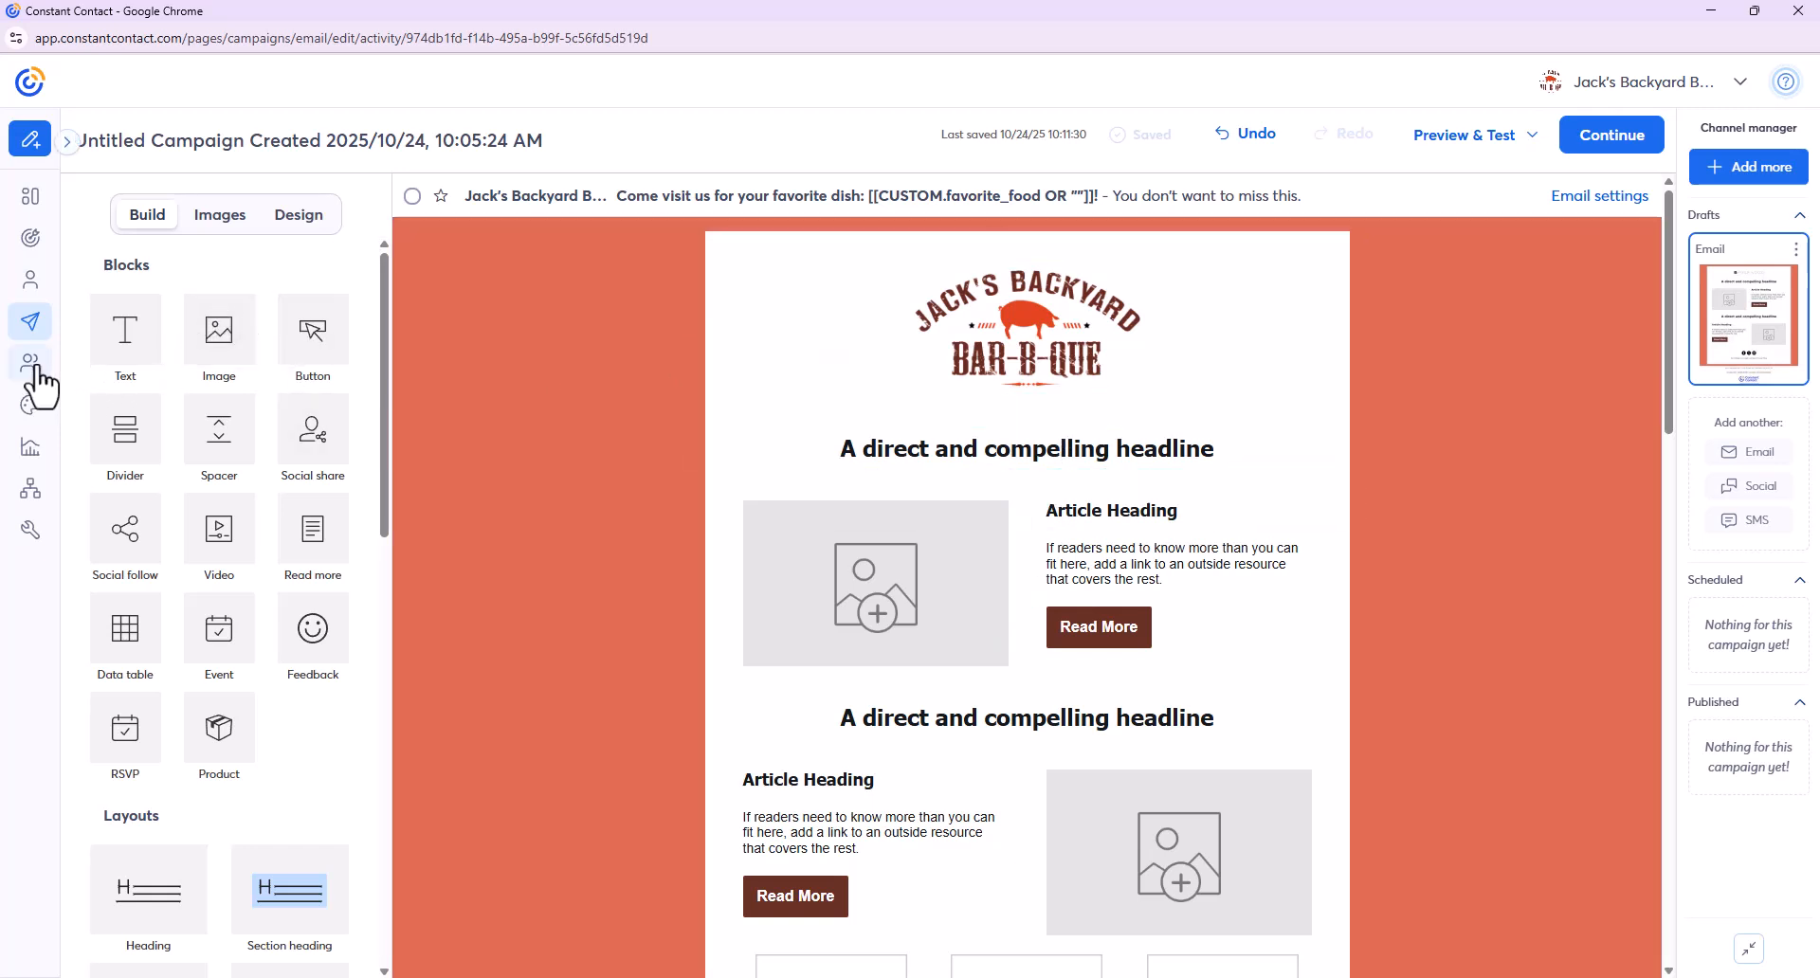
- Start a new segment under the audience's lists and segments and review the available criteria, leaving without adding any
mouse_move(36, 384)
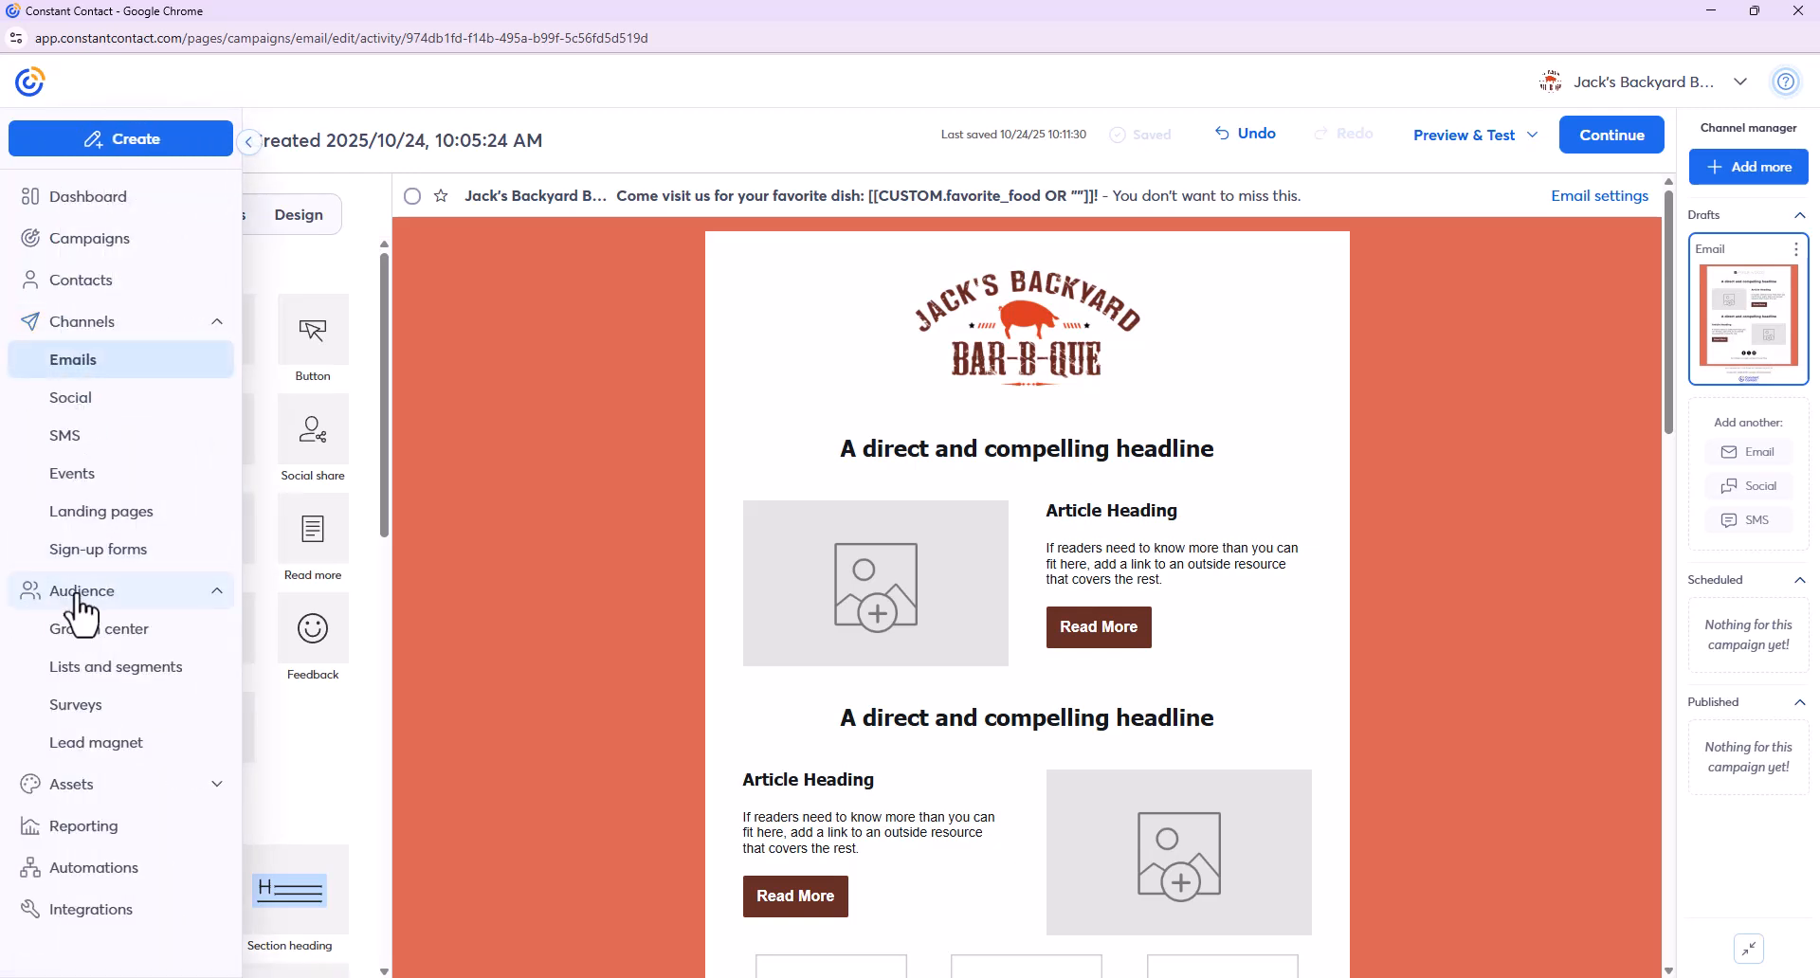
click(60, 675)
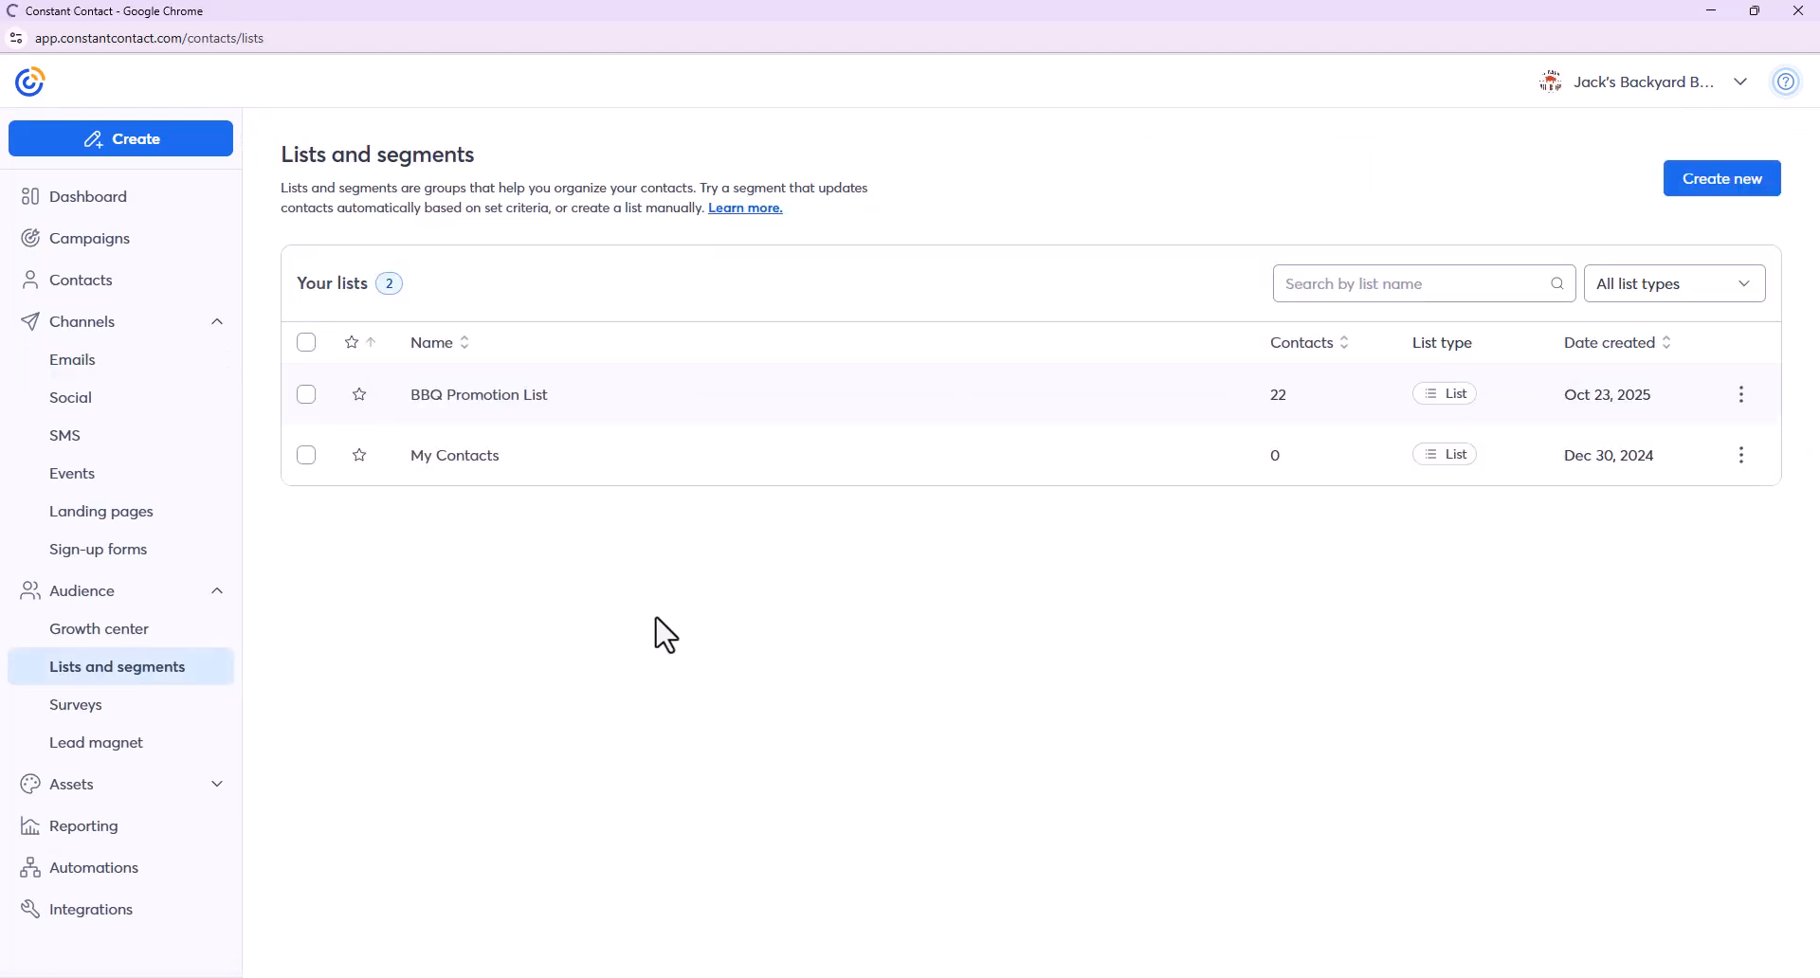
click(1697, 194)
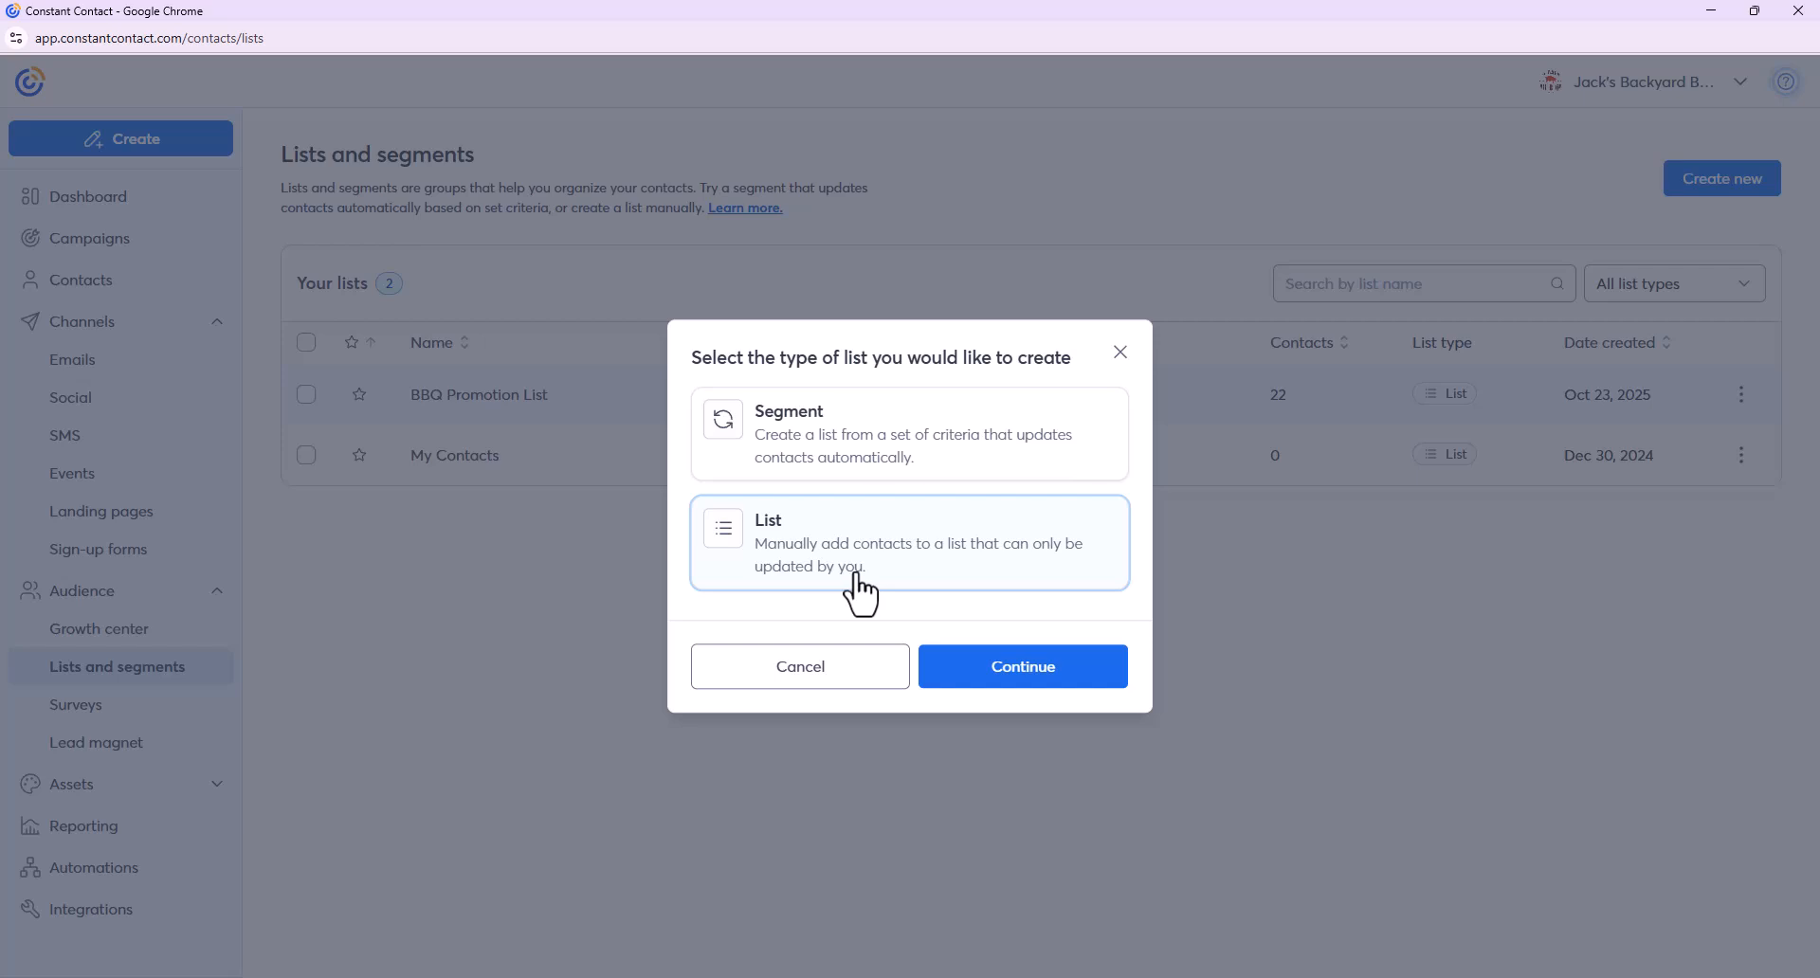
click(838, 457)
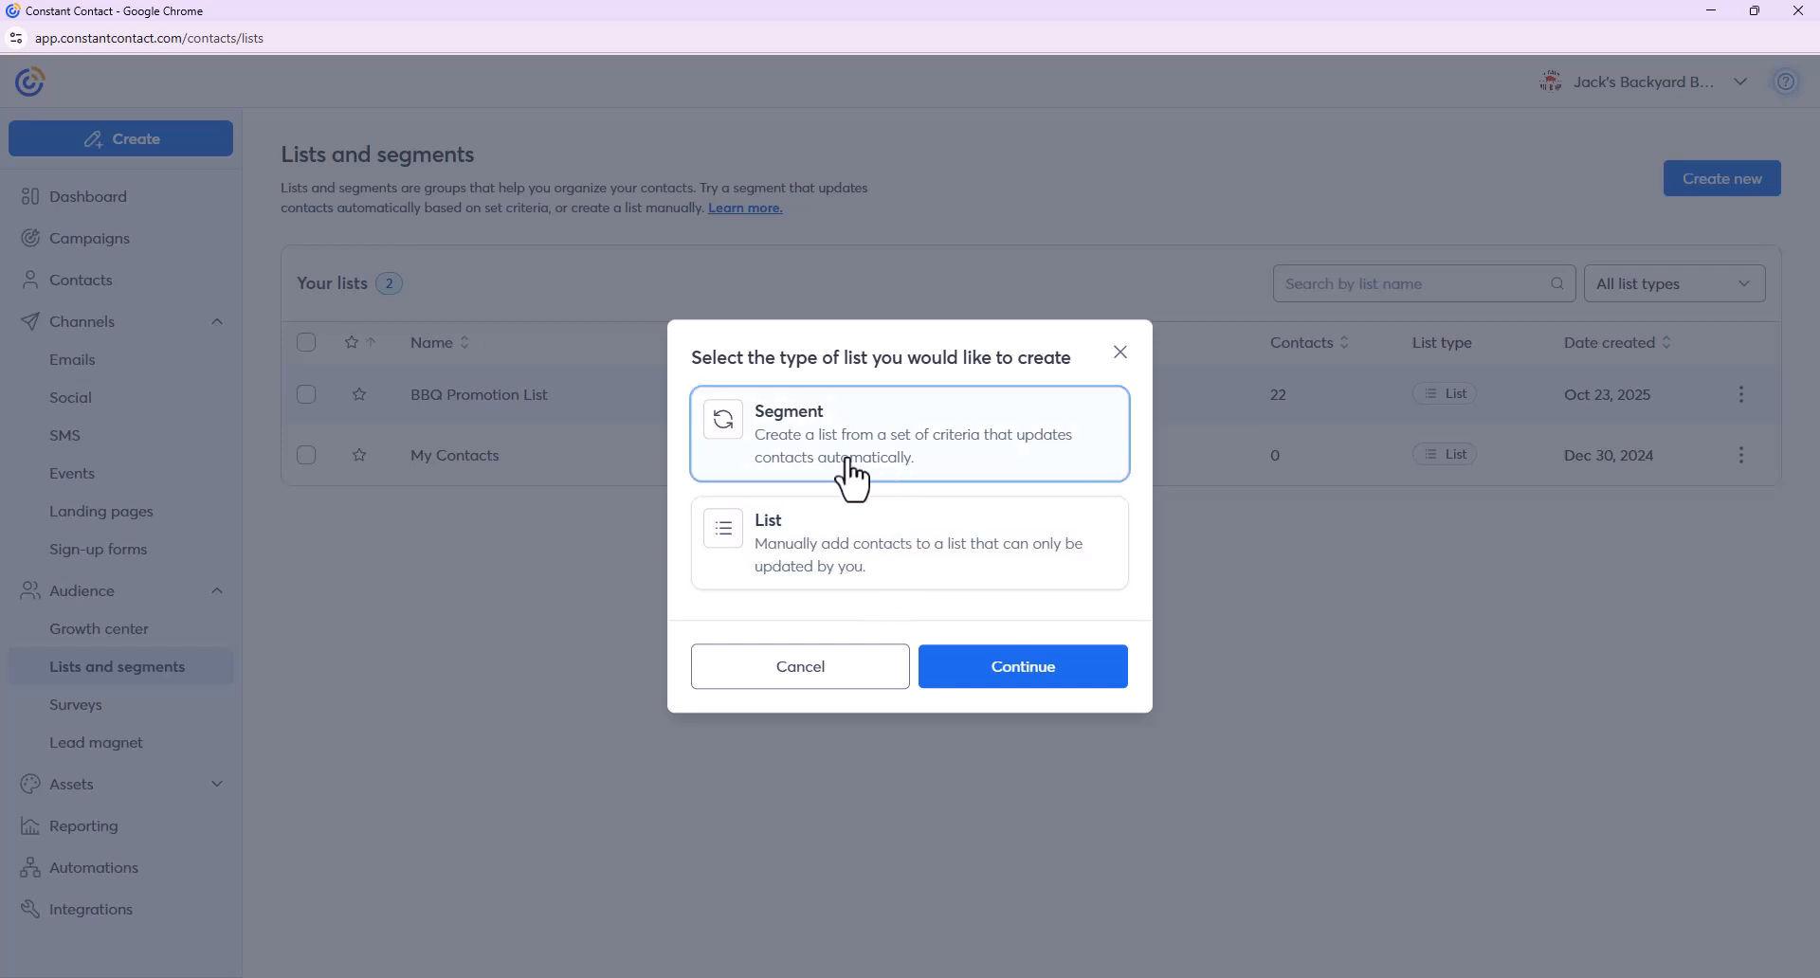
click(965, 459)
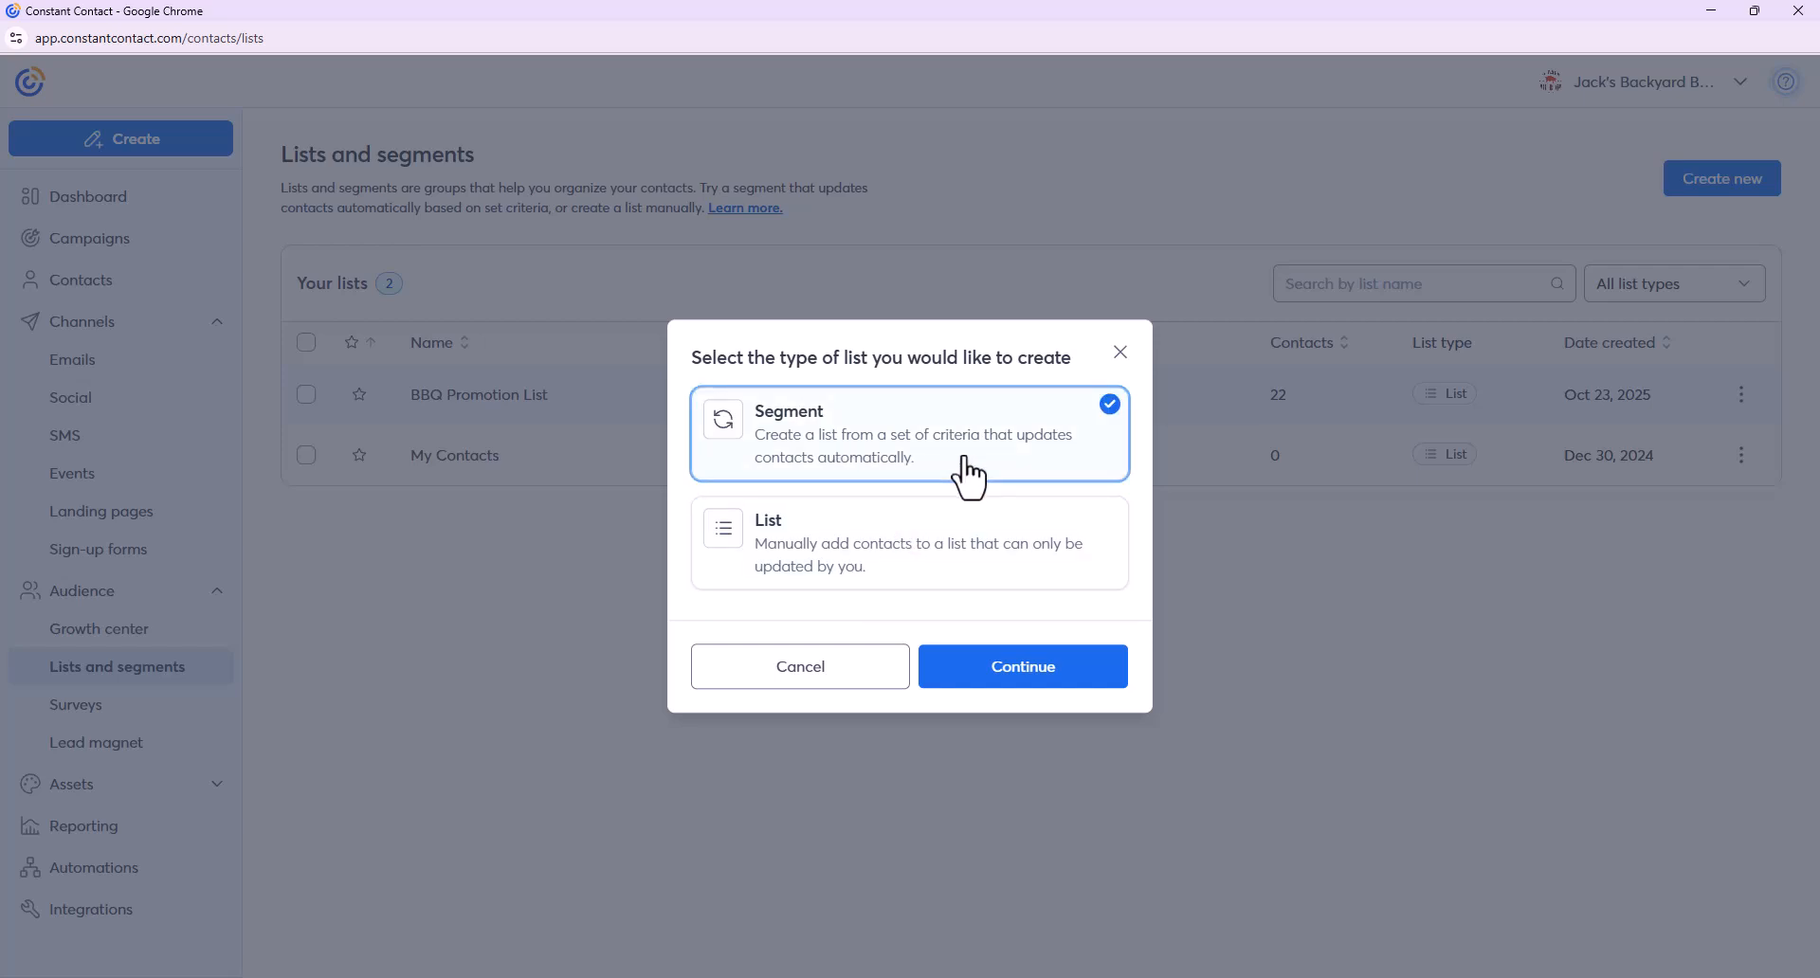
click(1029, 684)
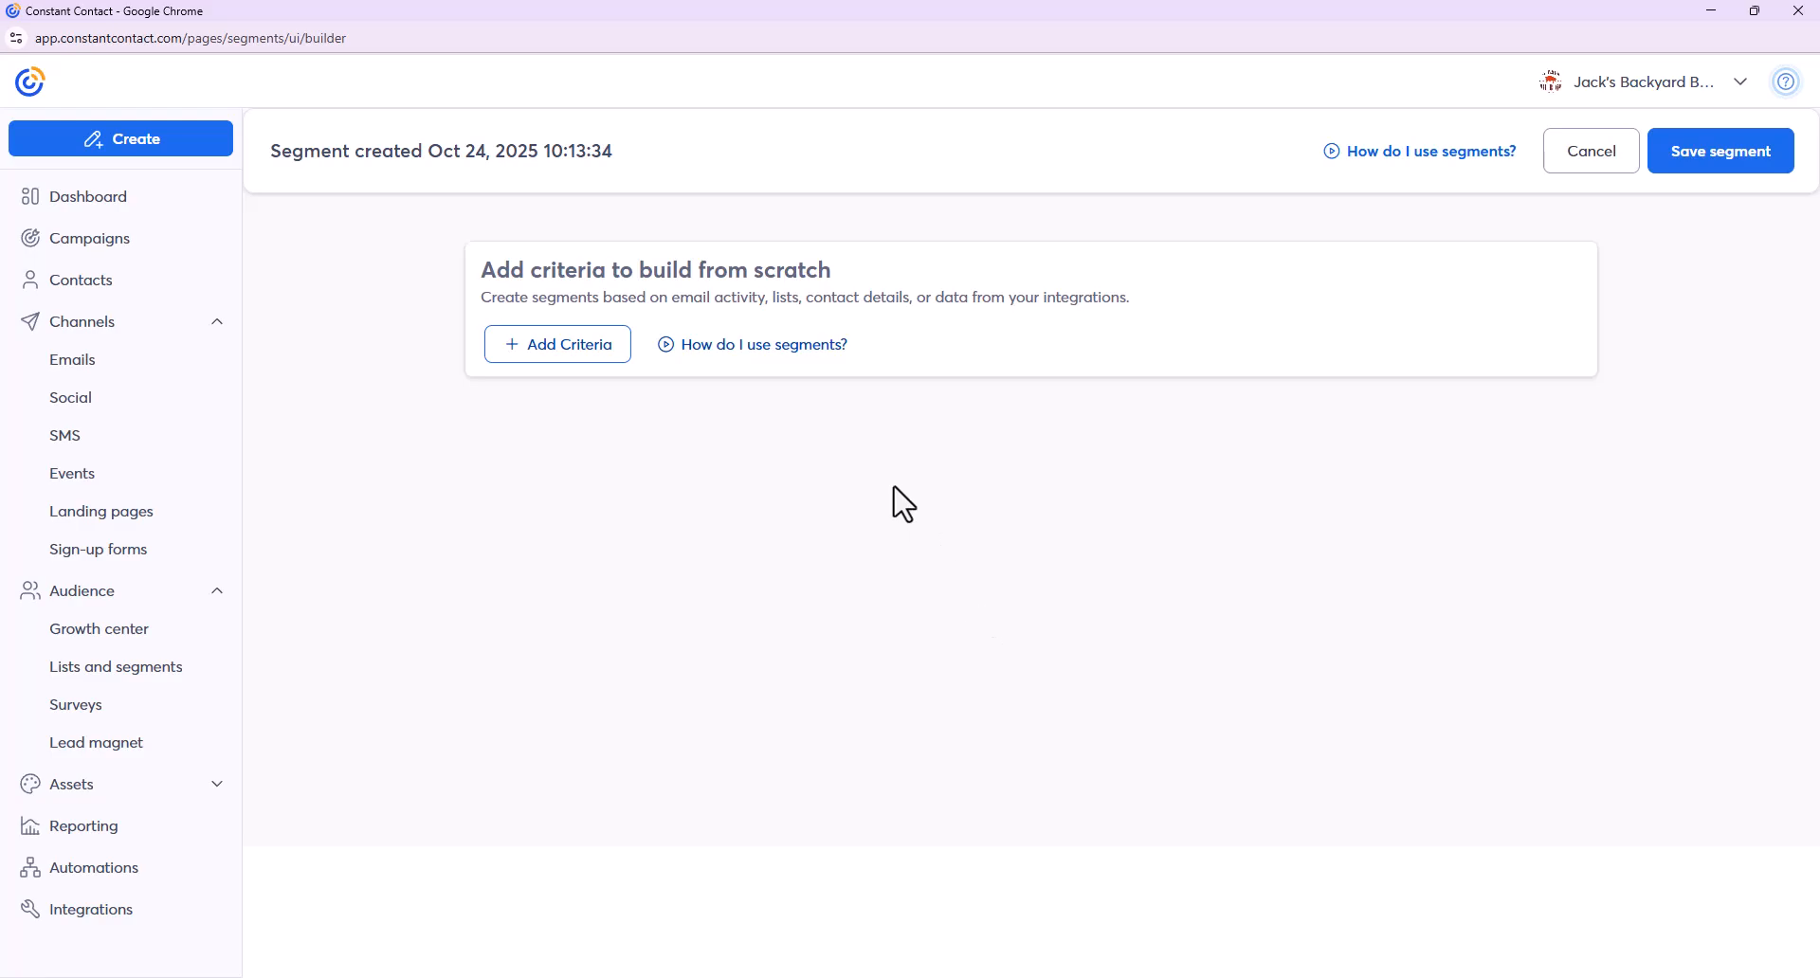
click(578, 353)
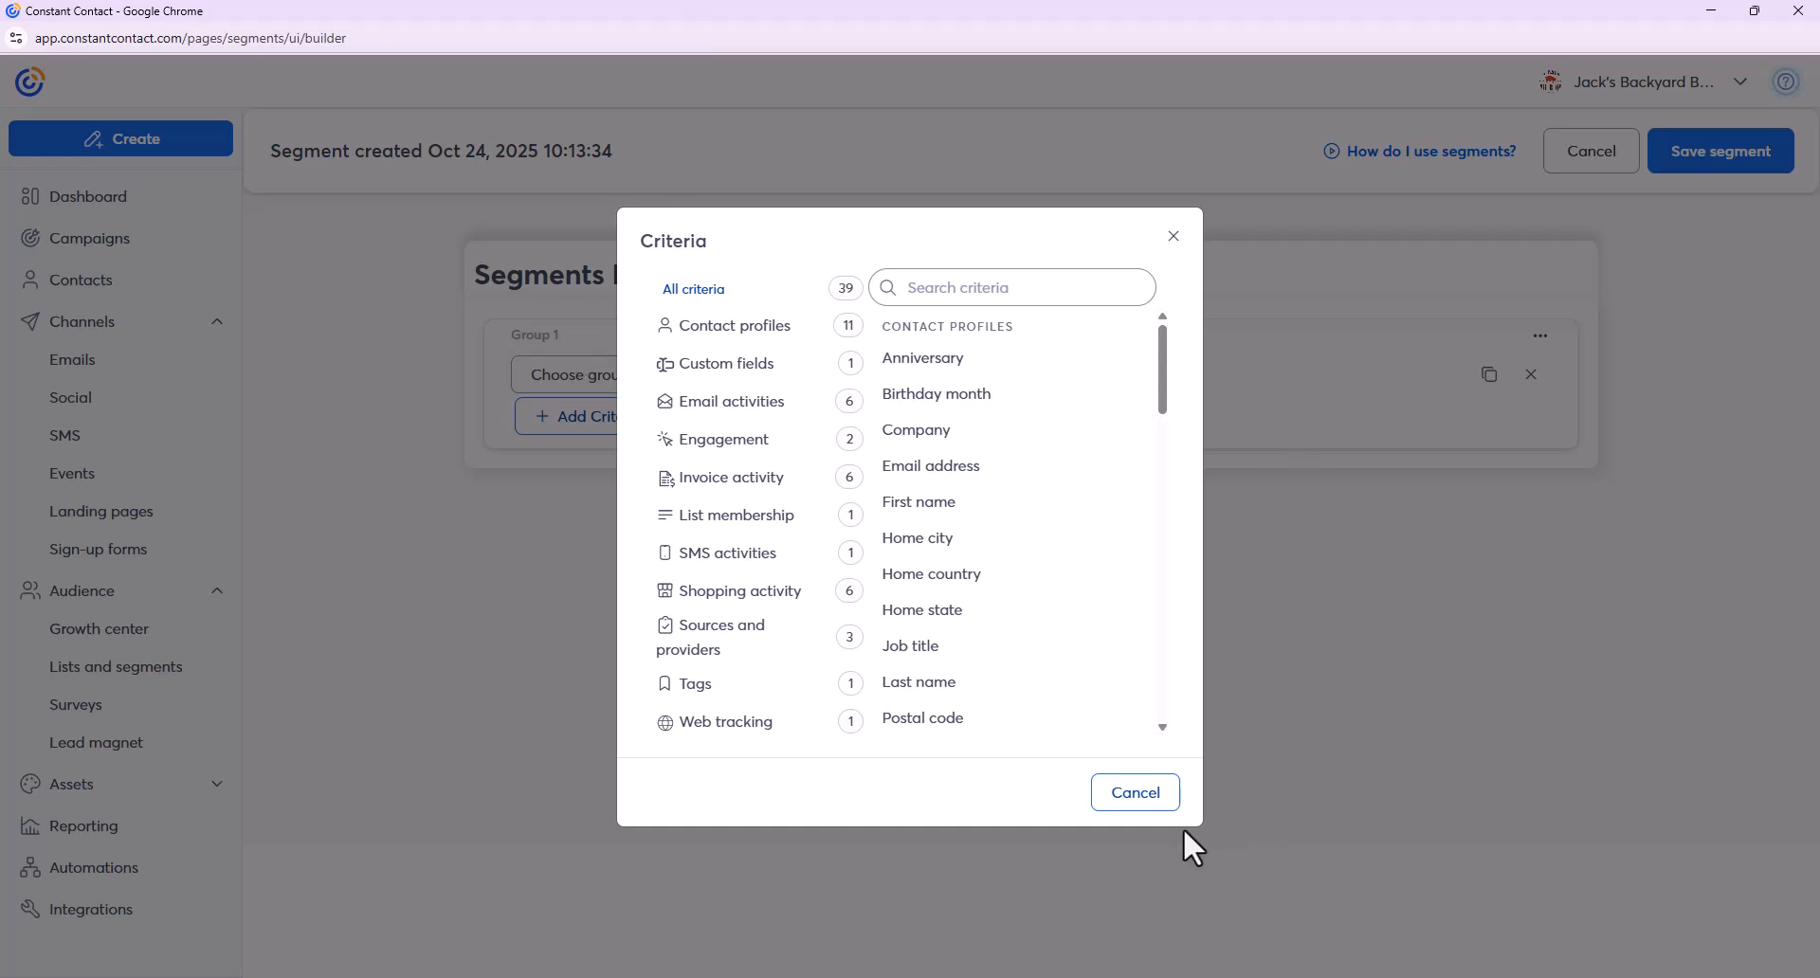
click(1149, 794)
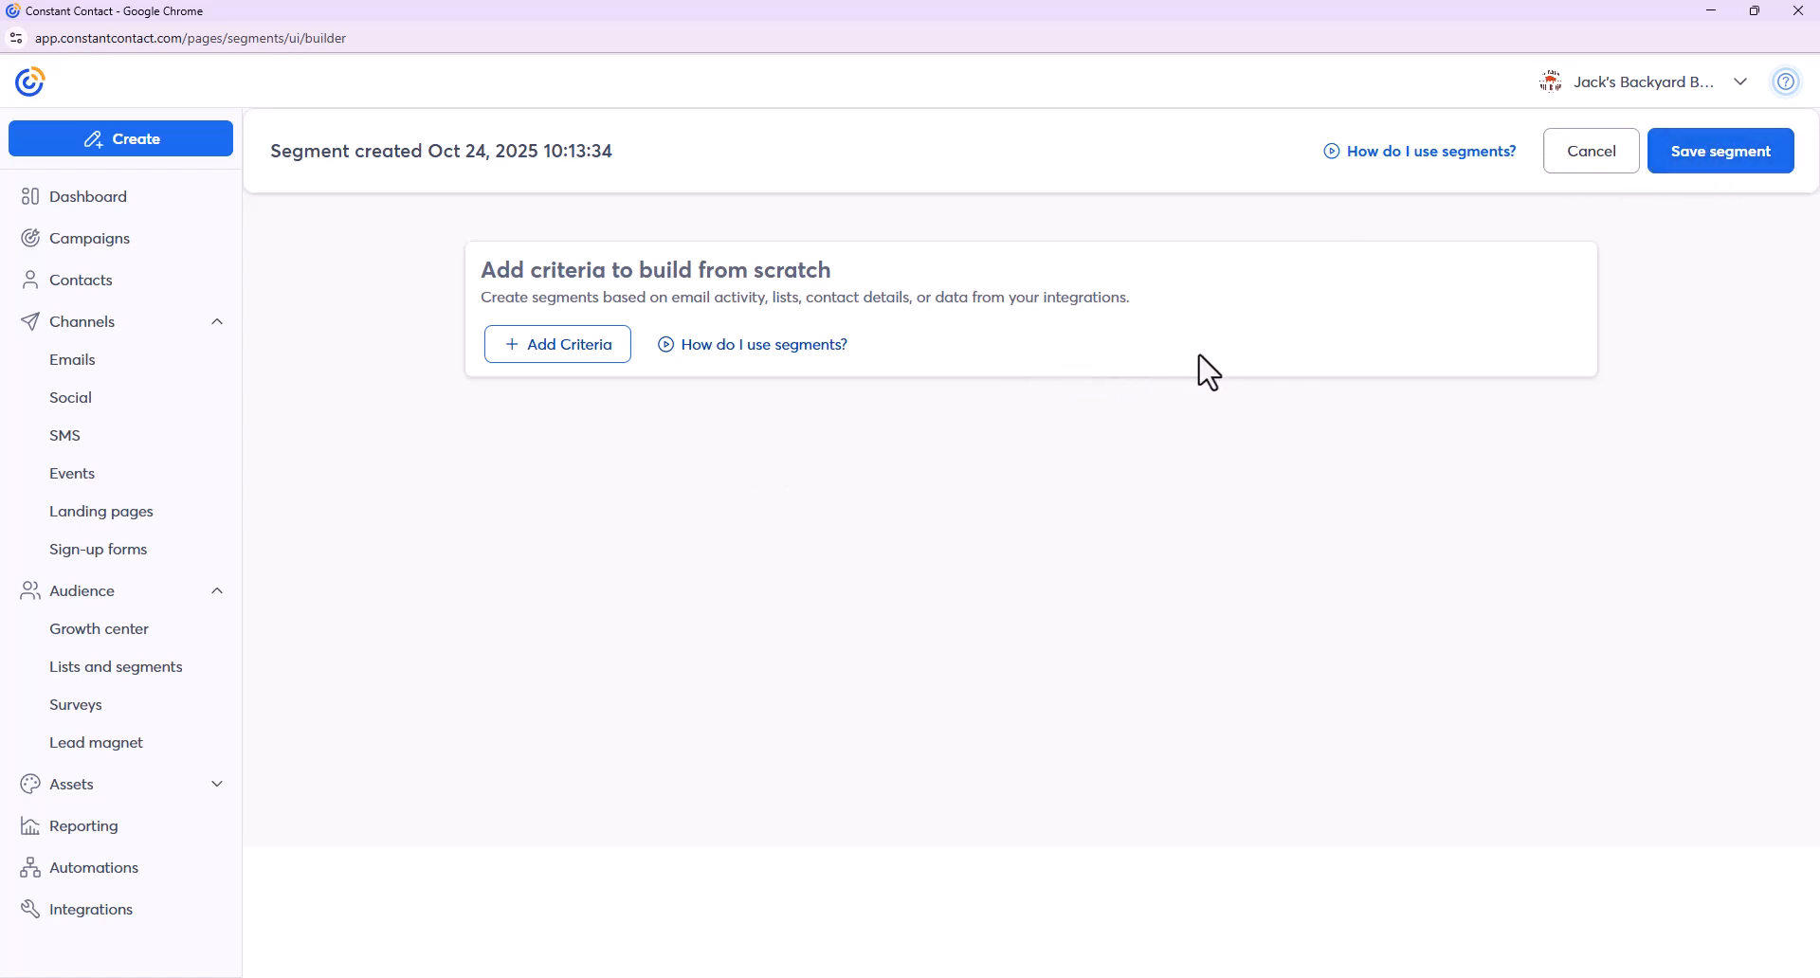
- Review the dashboard's recent campaigns, quick actions and templates, and check the Help resources and contact options before closing them
click(119, 202)
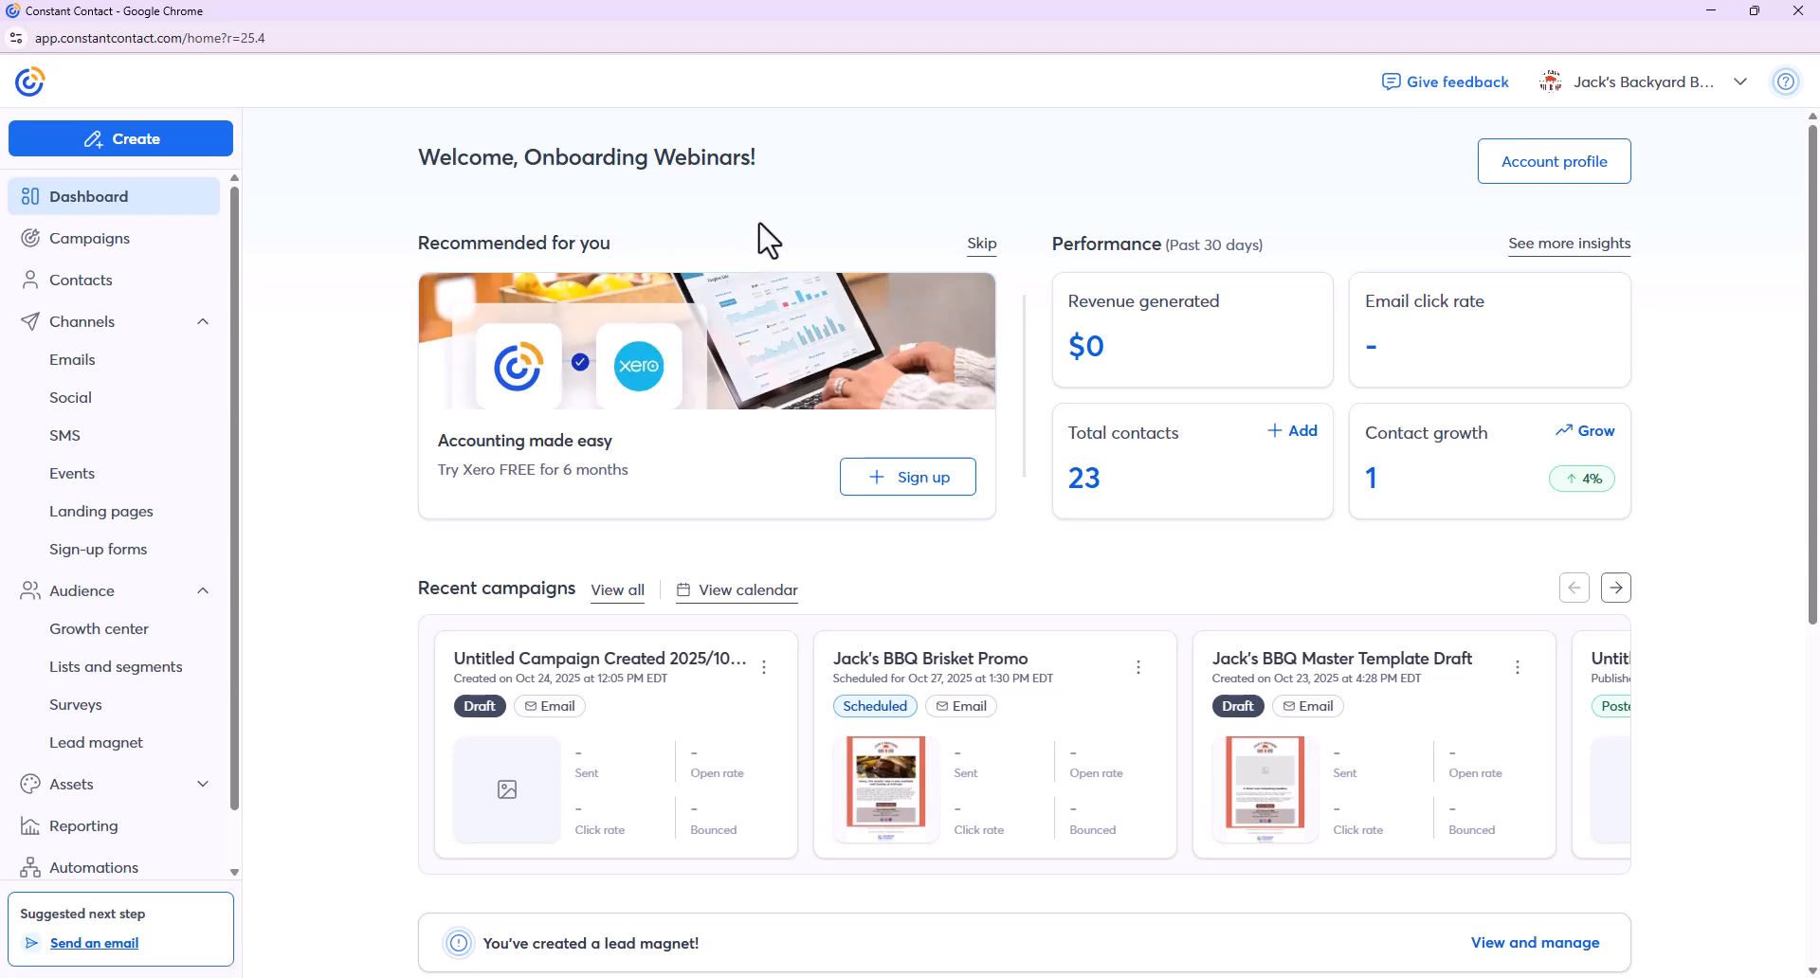
scroll(763, 237, down, 3)
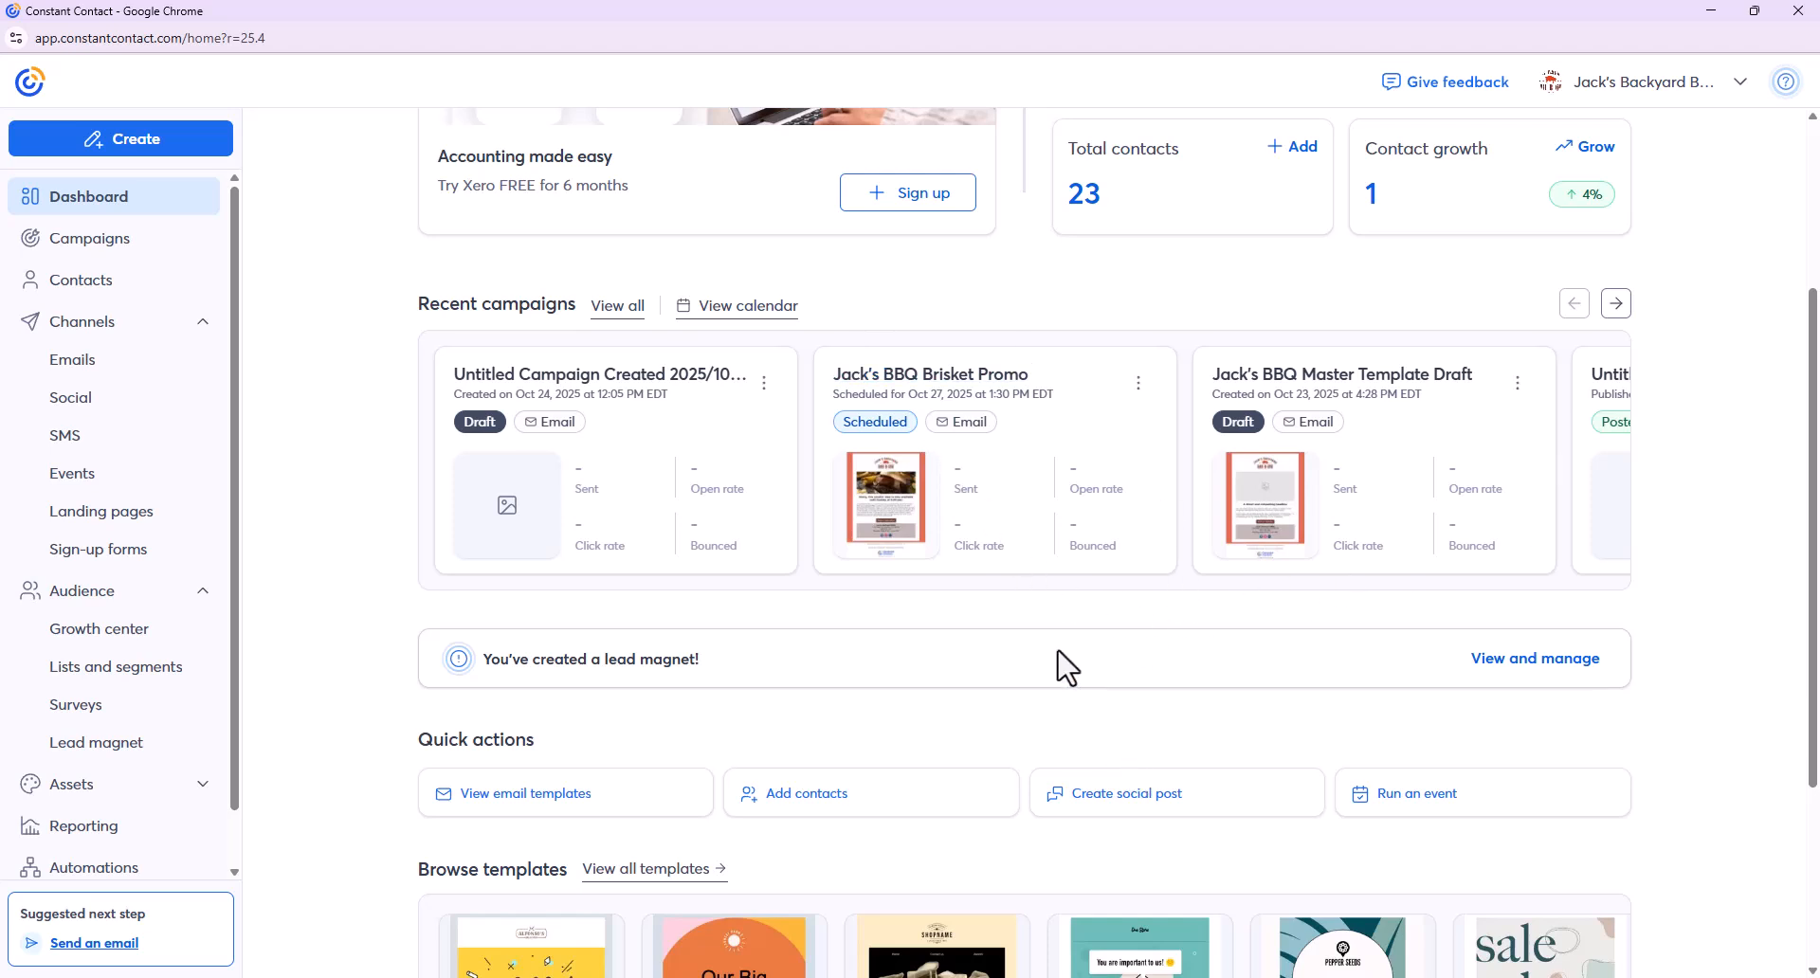
scroll(1058, 650, down, 3)
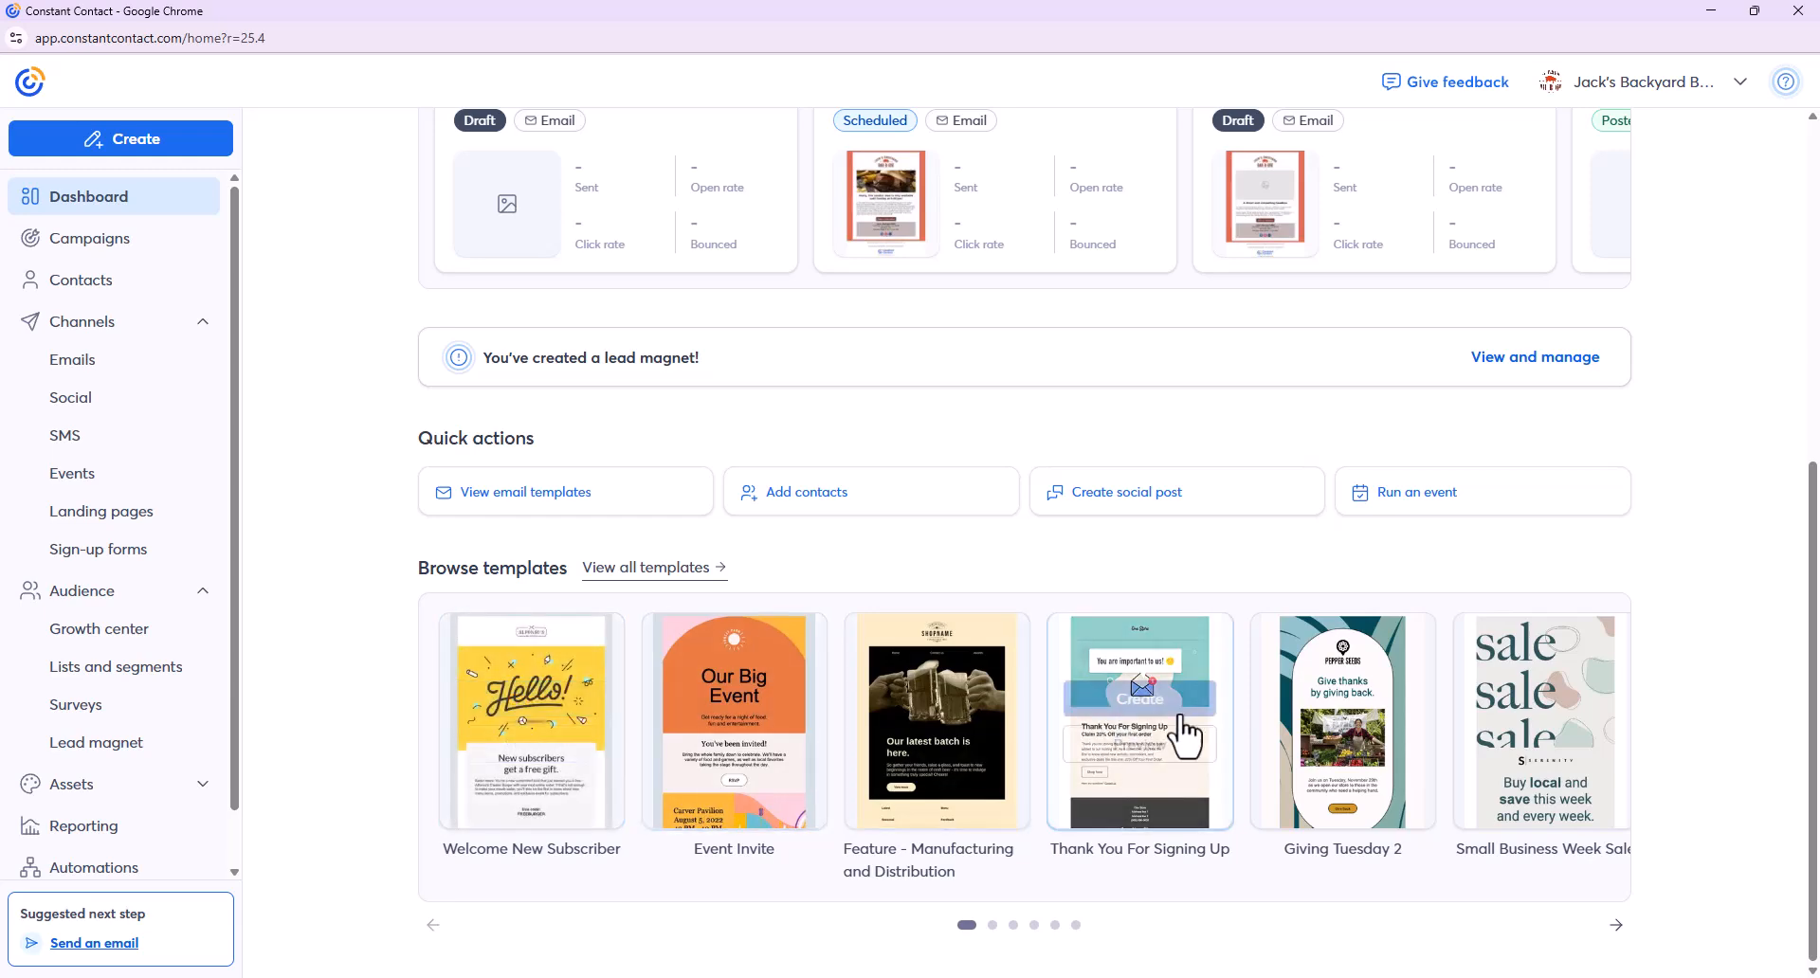
scroll(1337, 576, up, 6)
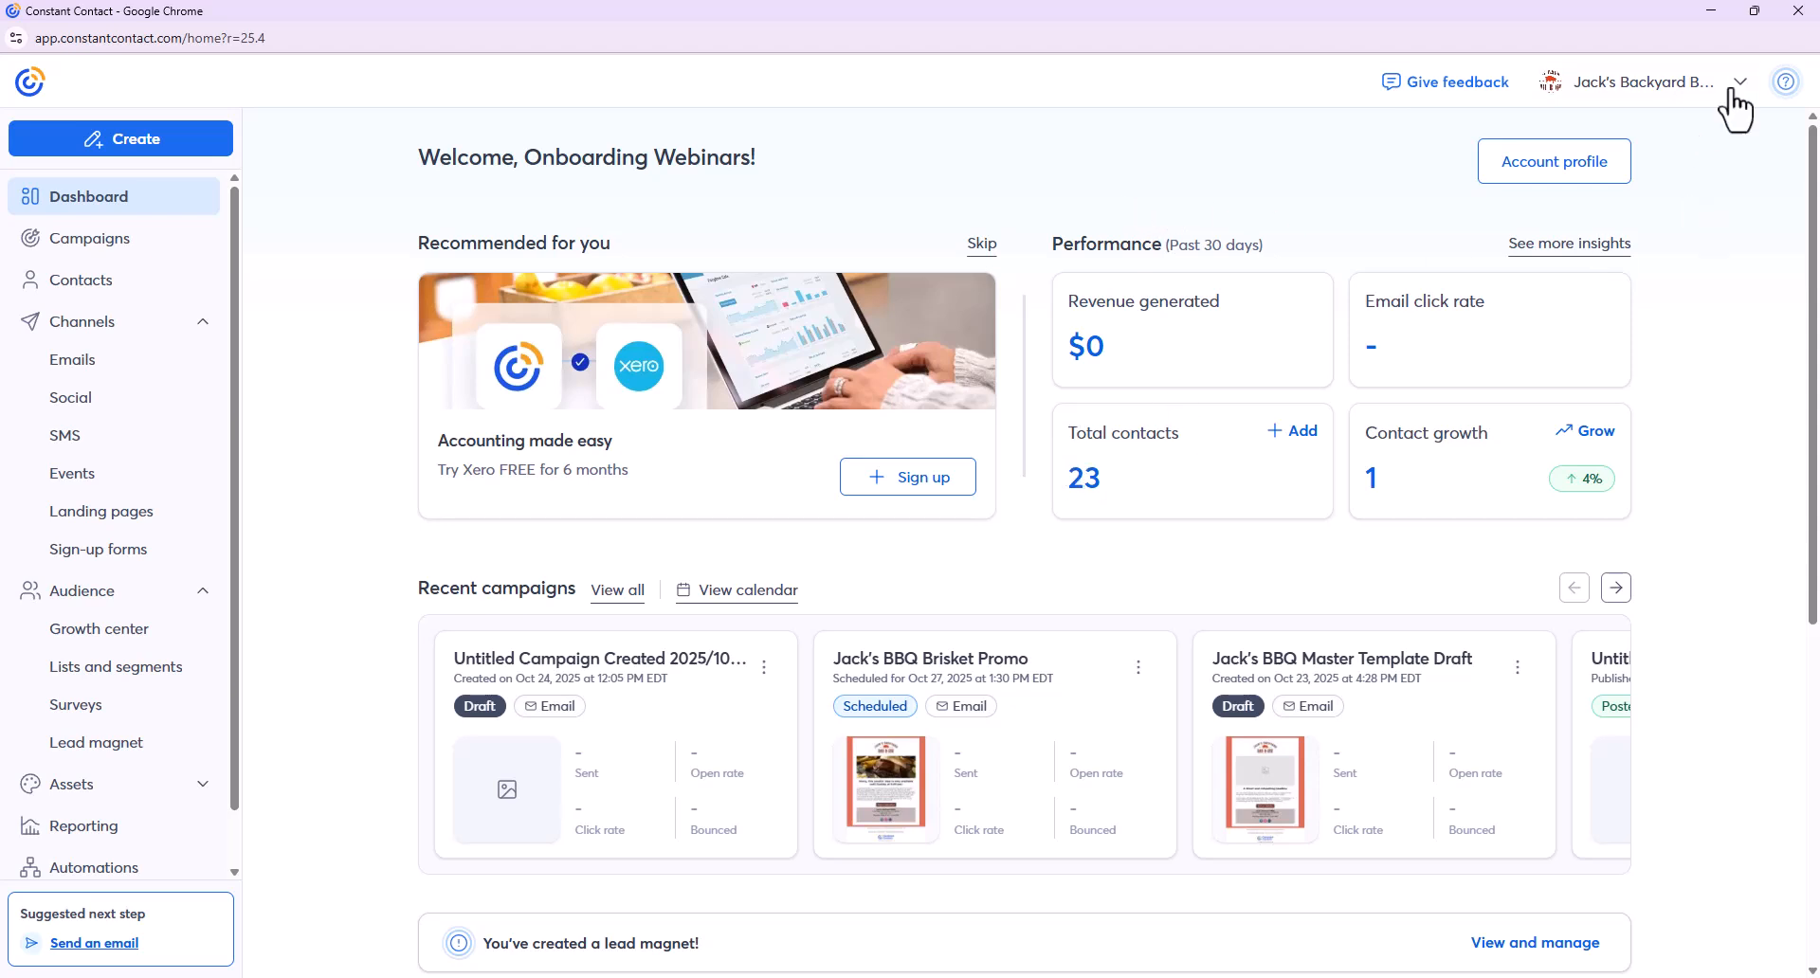
click(1786, 82)
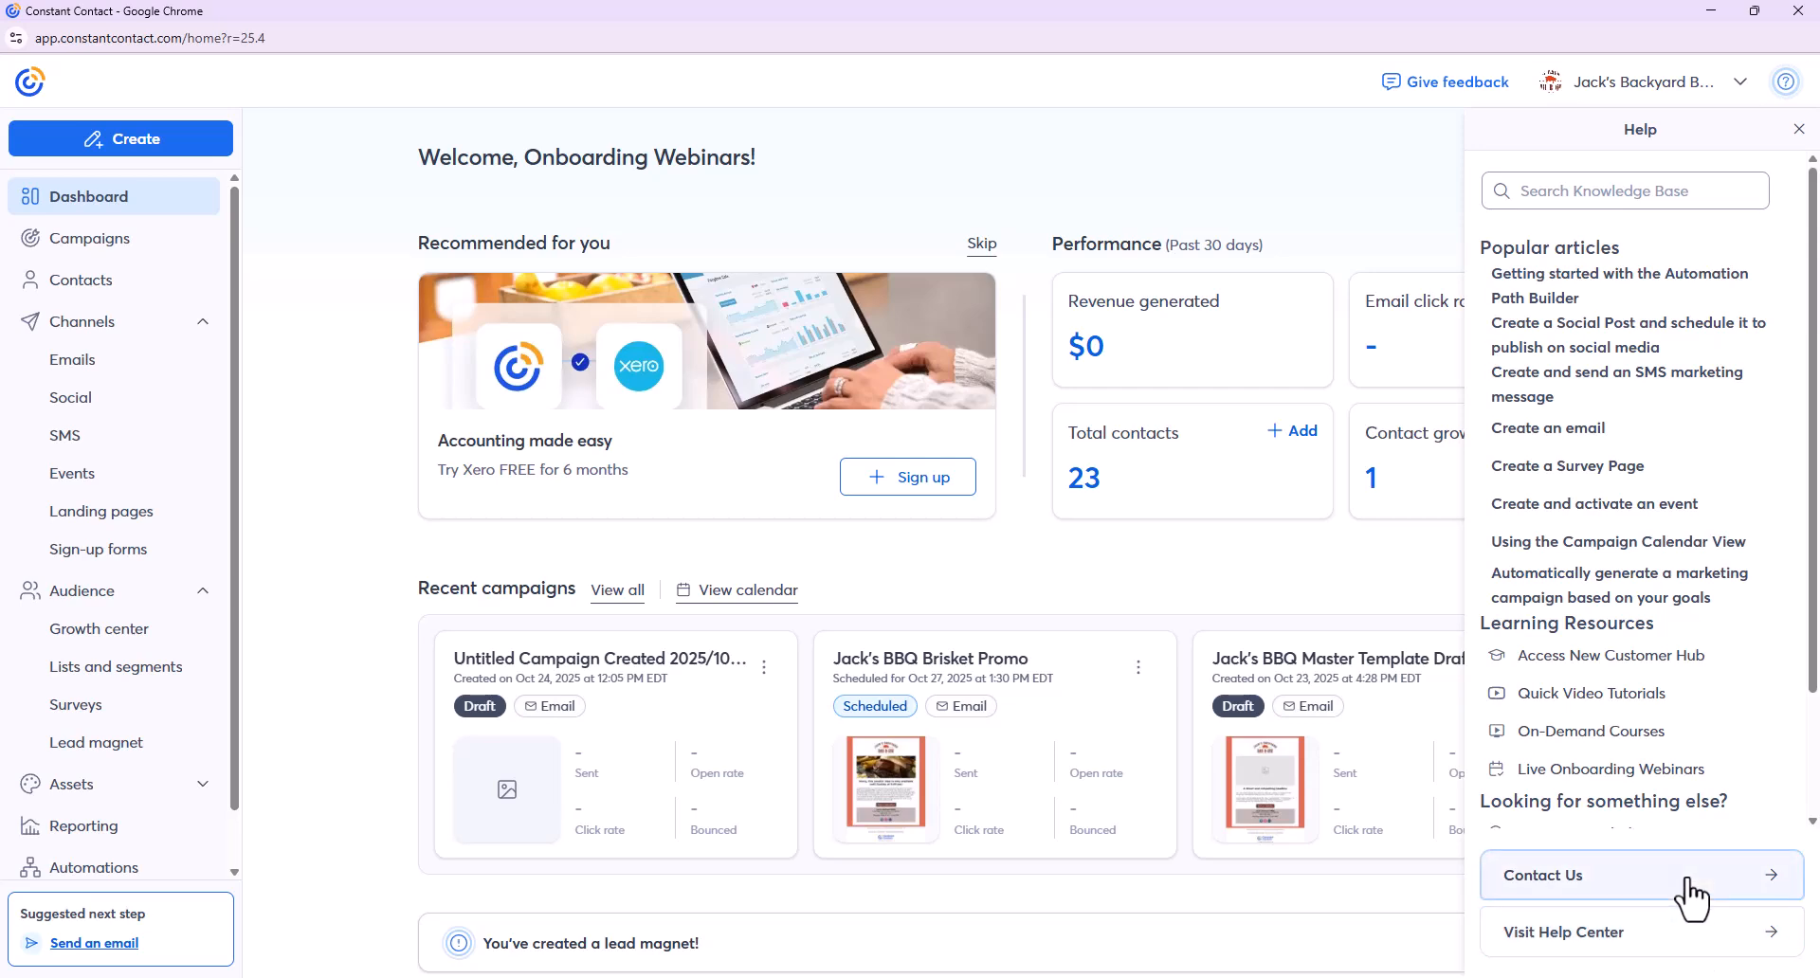
click(1798, 130)
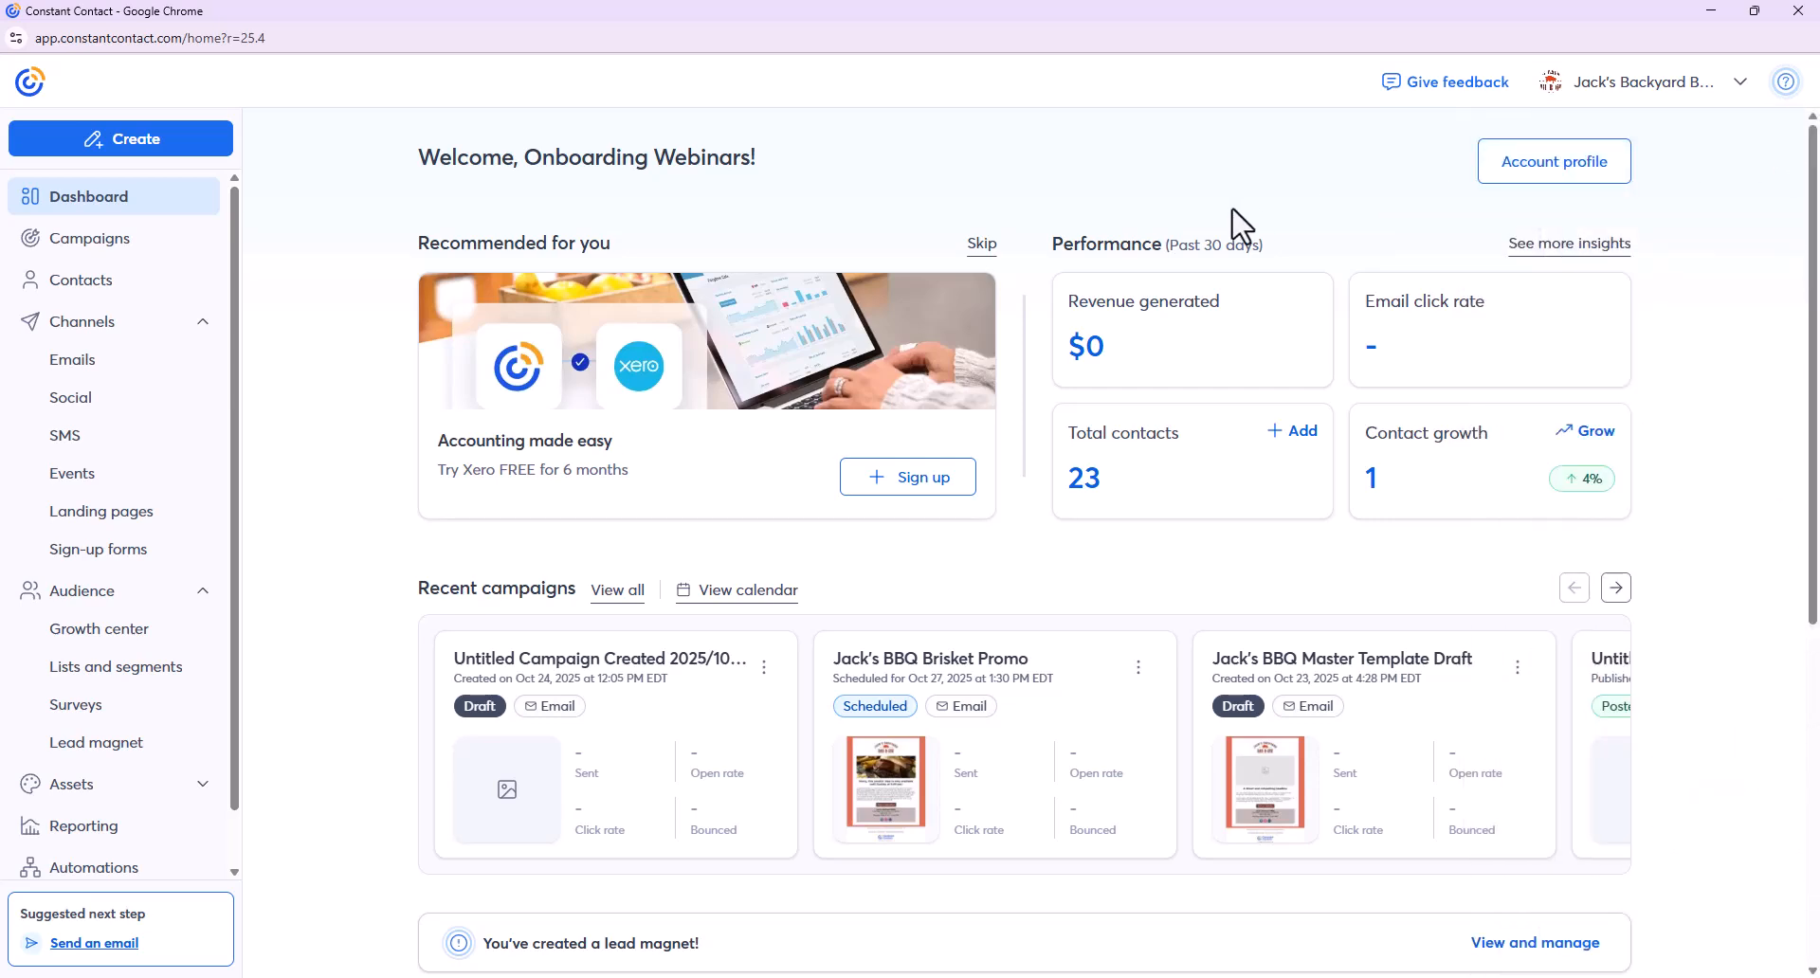